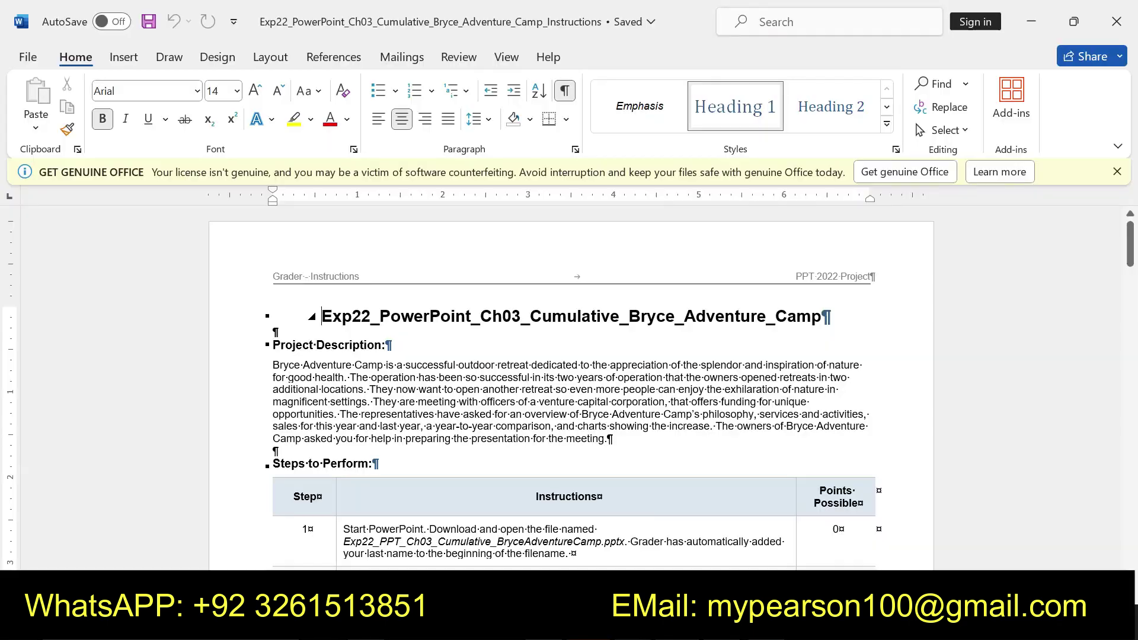
Step: Try yellow-highlighting the document title and Project Description text, then undo it
drag(322, 316, 831, 316)
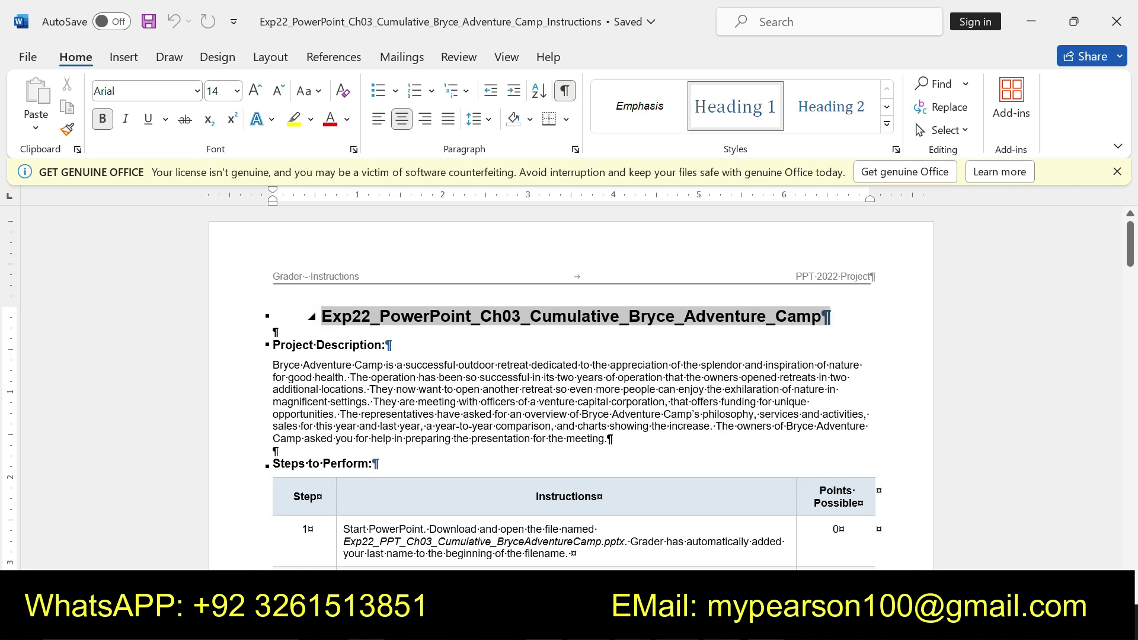
key(ctrl+alt+h)
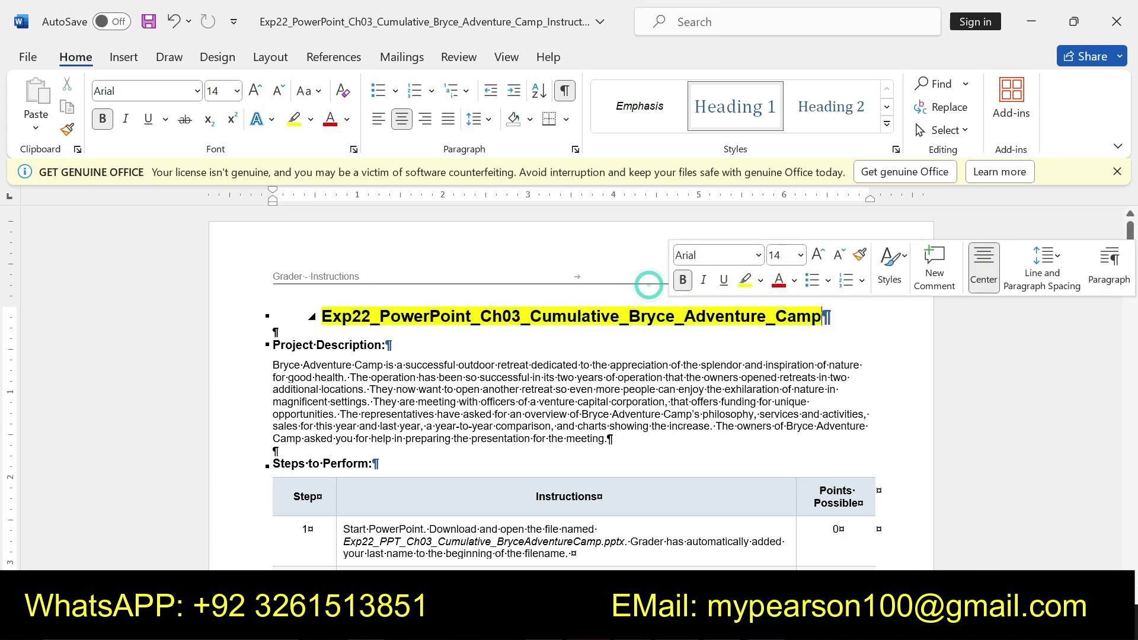
drag(322, 316, 831, 316)
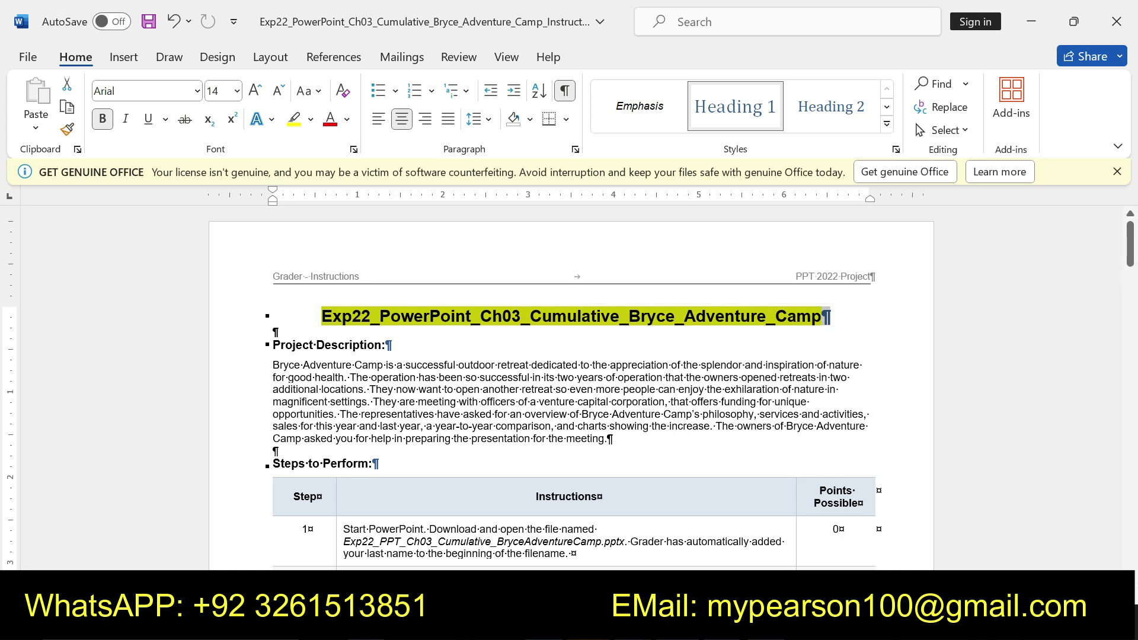
drag(273, 345, 605, 439)
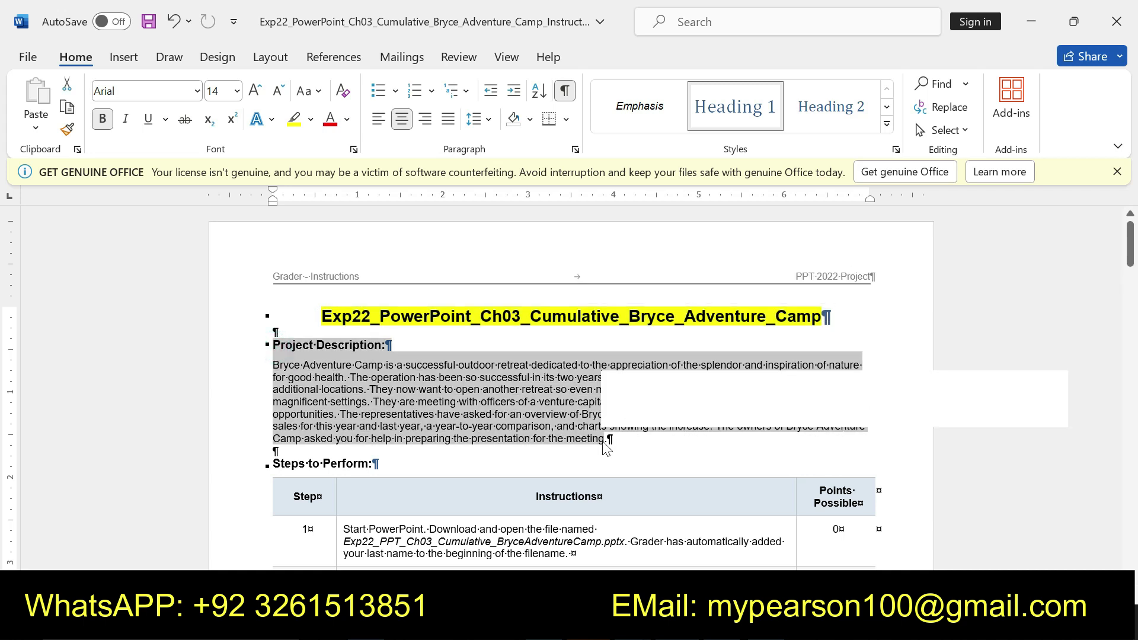
click(677, 410)
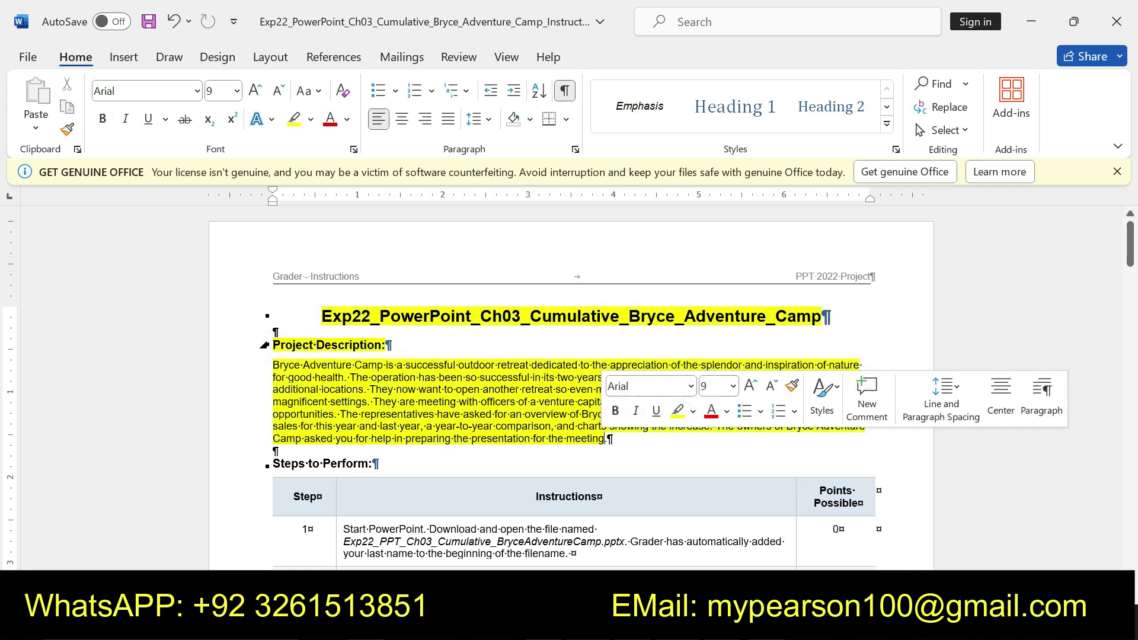
drag(267, 345, 818, 366)
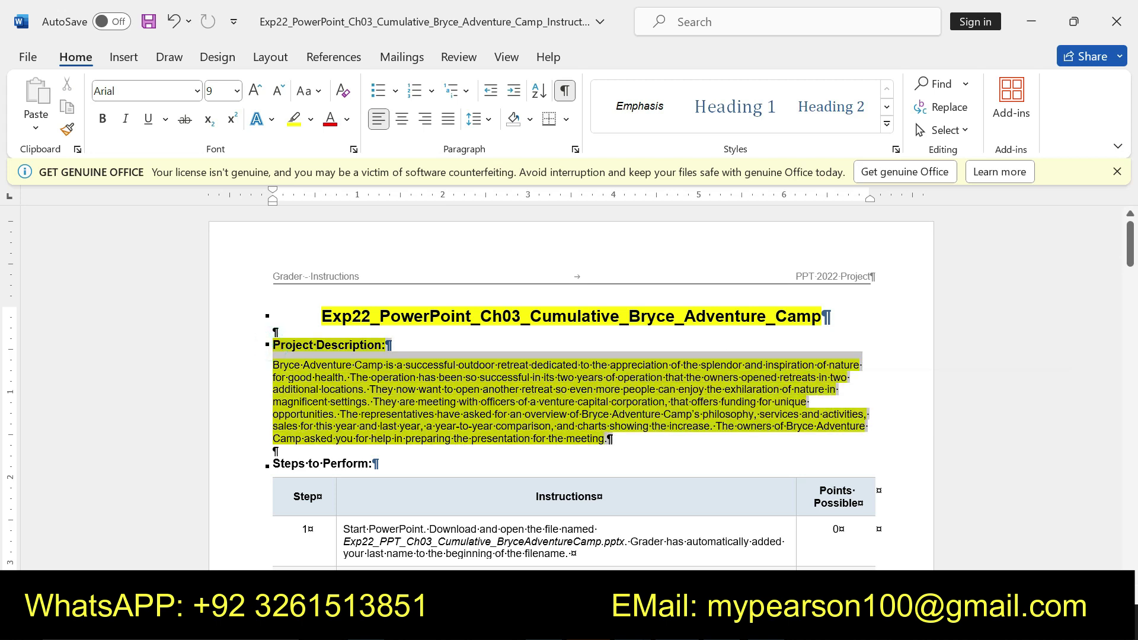
drag(819, 365, 658, 427)
click(572, 316)
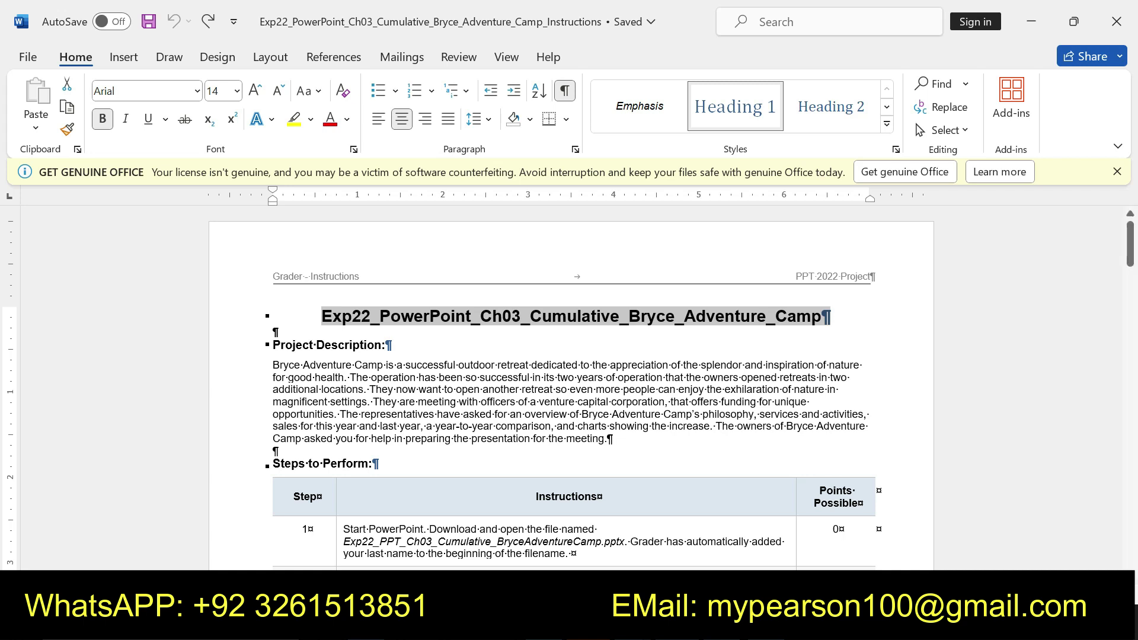
Step: Make the step 1 instruction text bold and highlight it in yellow
drag(343, 529, 566, 554)
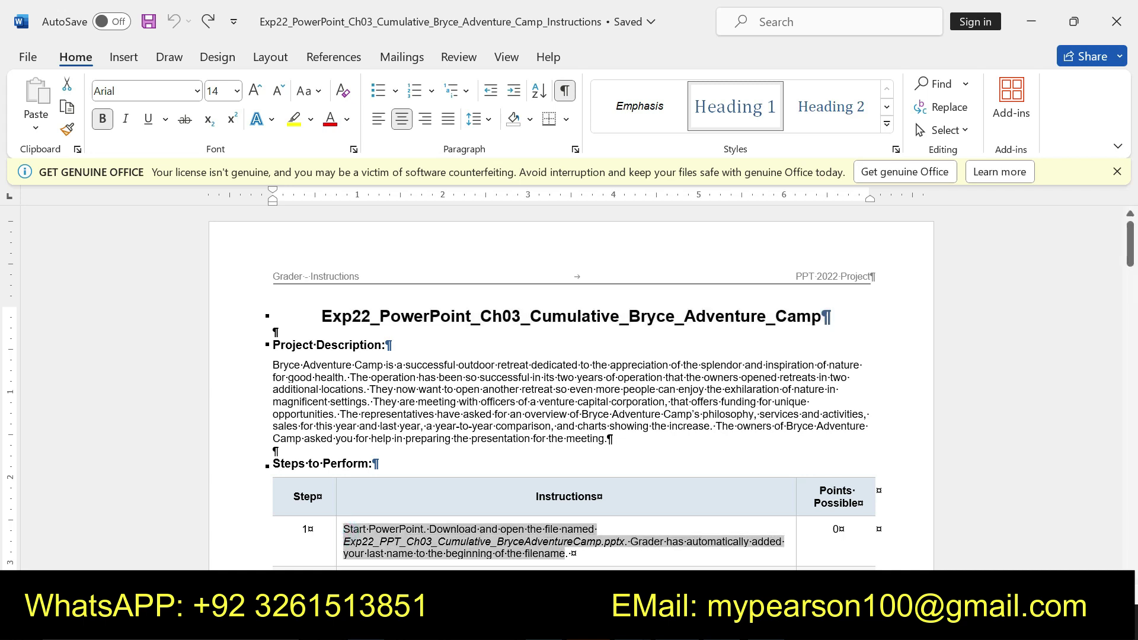
click(584, 524)
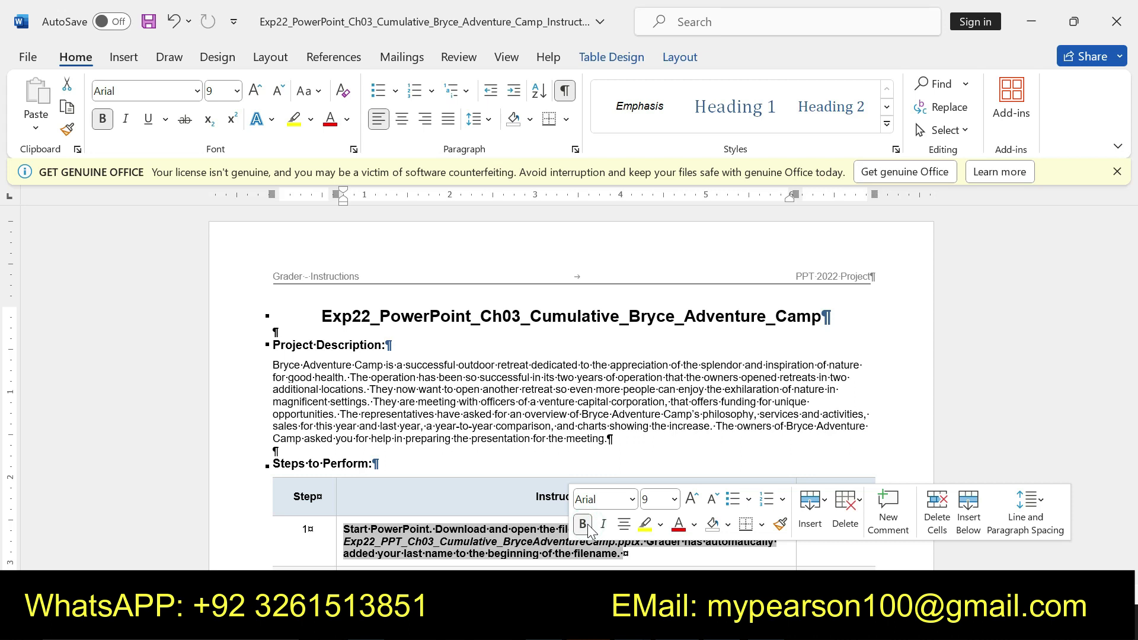
click(637, 533)
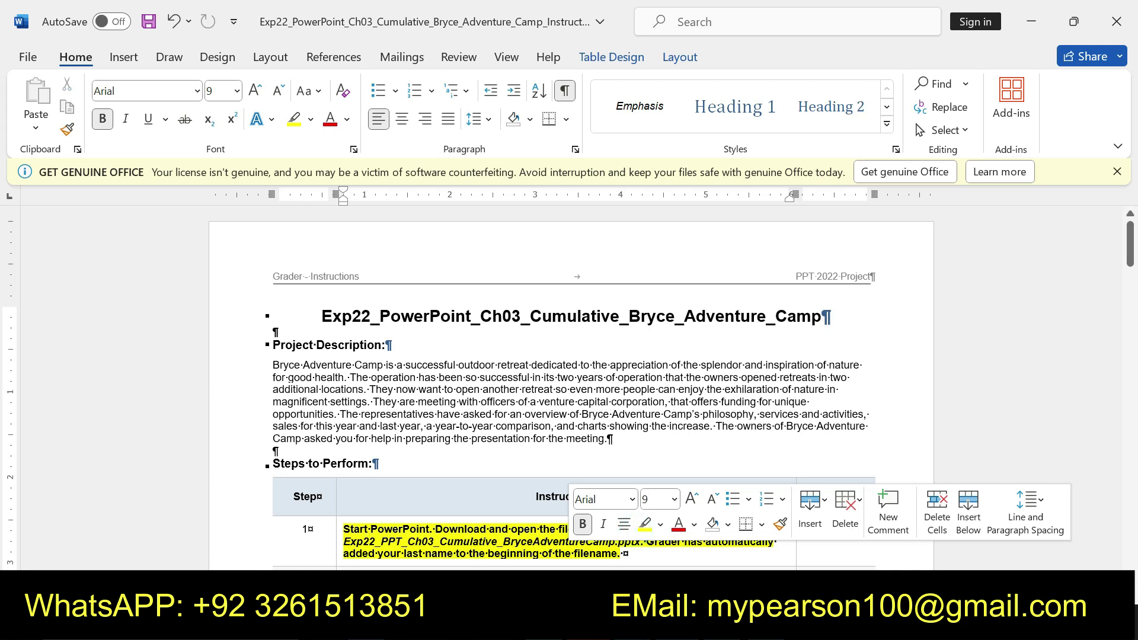
drag(343, 529, 623, 553)
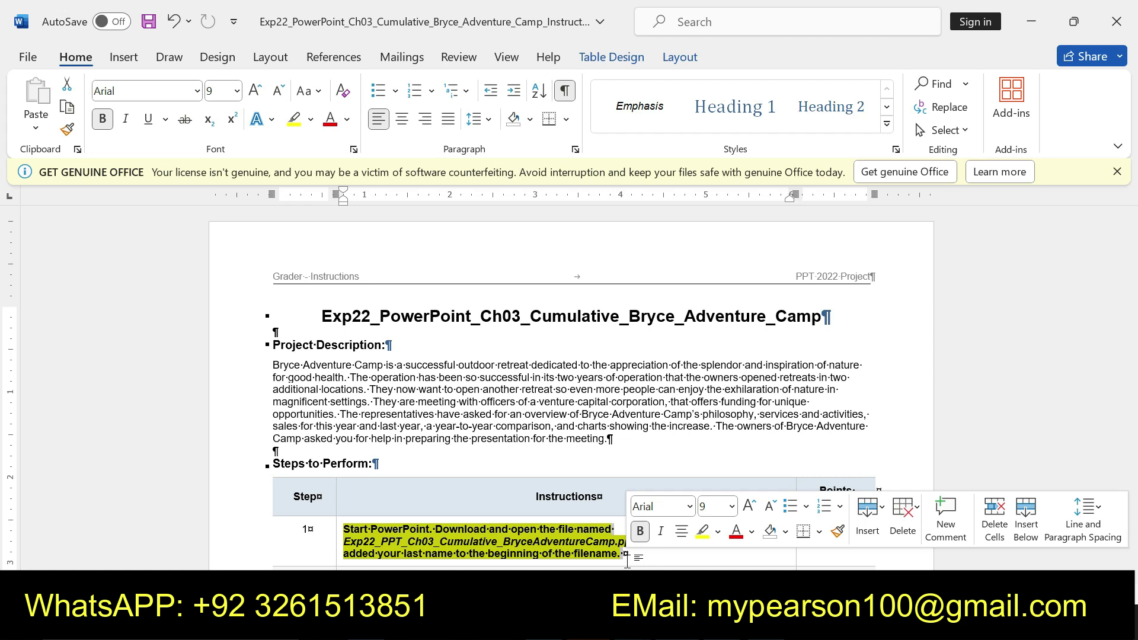
click(484, 546)
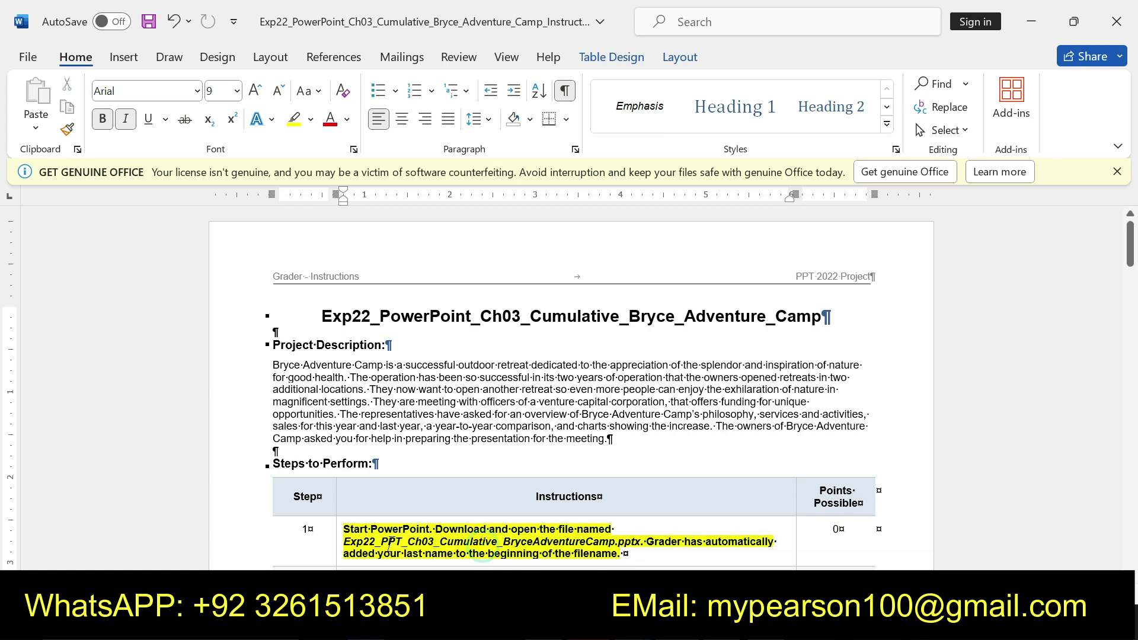
drag(343, 541, 618, 554)
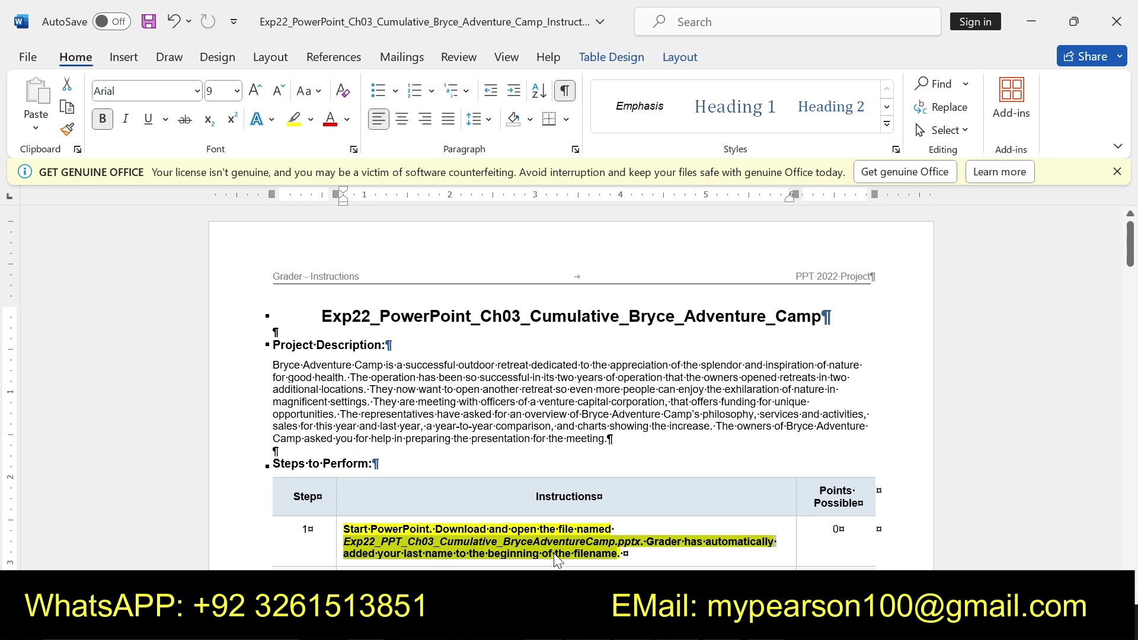
Step: Undo the bold and yellow highlighting on step 1's instructions
click(1130, 251)
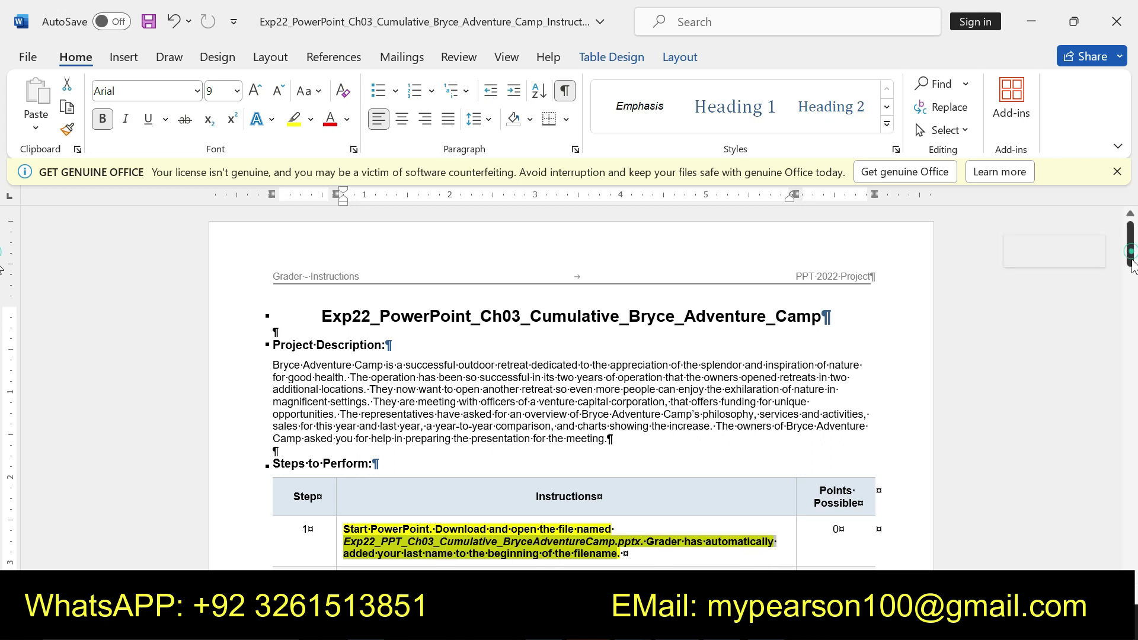
drag(1130, 264, 1132, 270)
key(ctrl+z)
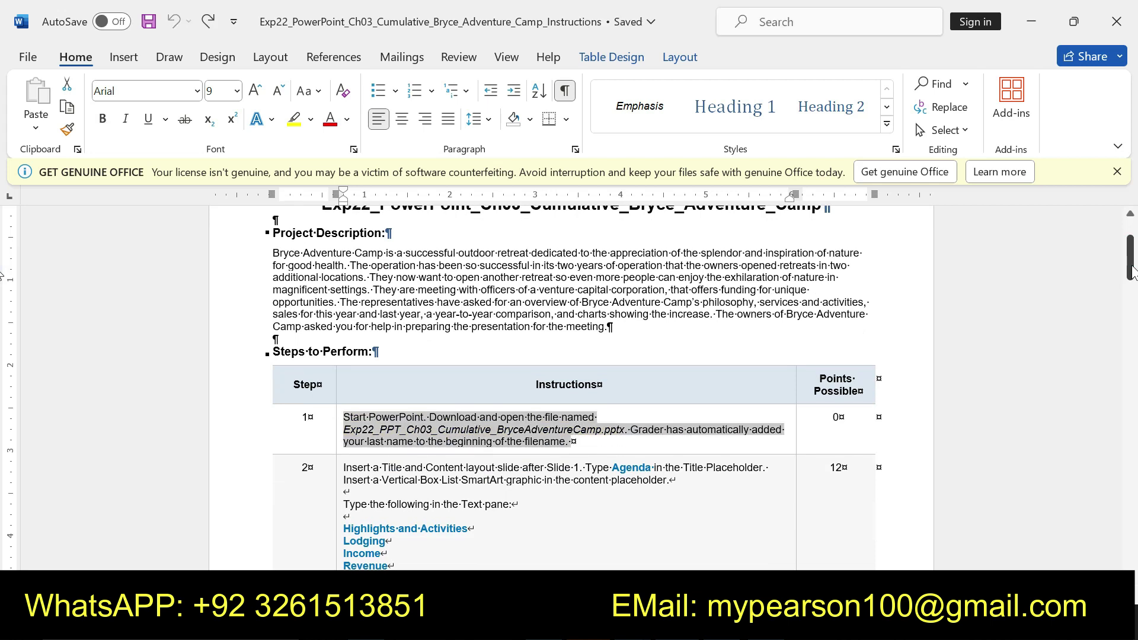
Step: Bold and yellow-highlight the step 2 instructions, then select slide 1 in PowerPoint
mouse_move(344, 468)
mouse_down()
mouse_move(367, 570)
mouse_move(380, 563)
mouse_up()
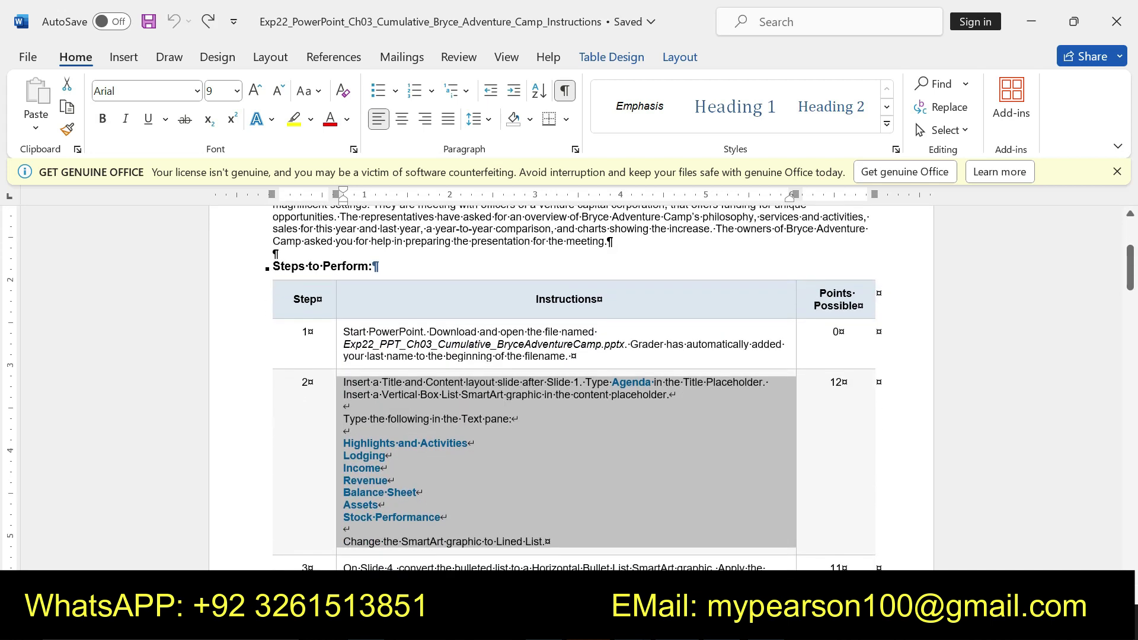
click(531, 507)
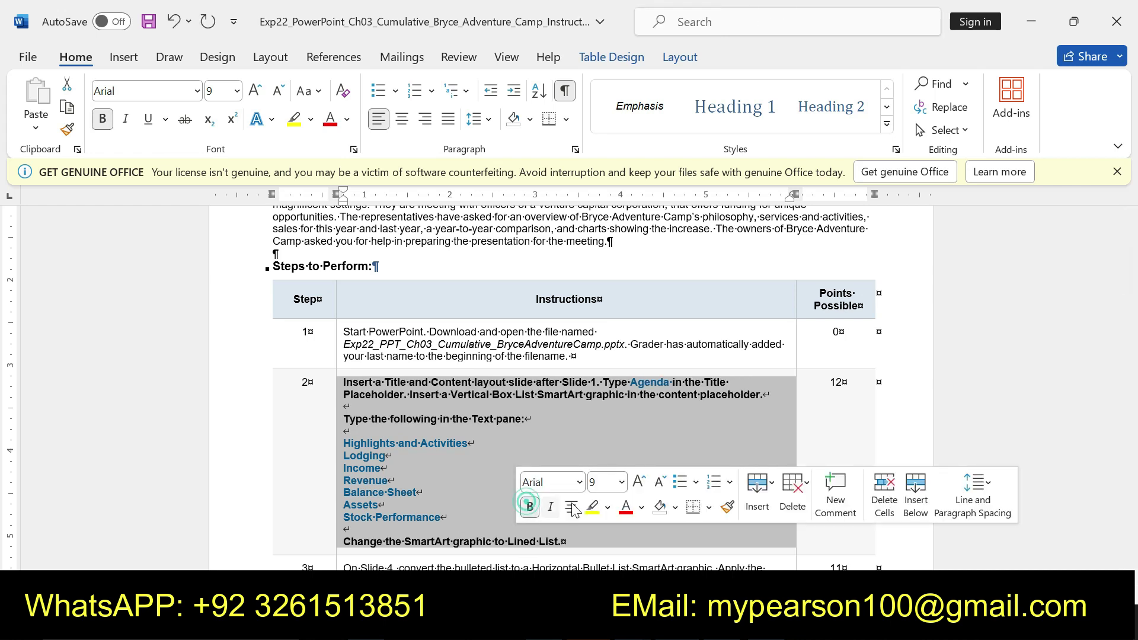
click(591, 507)
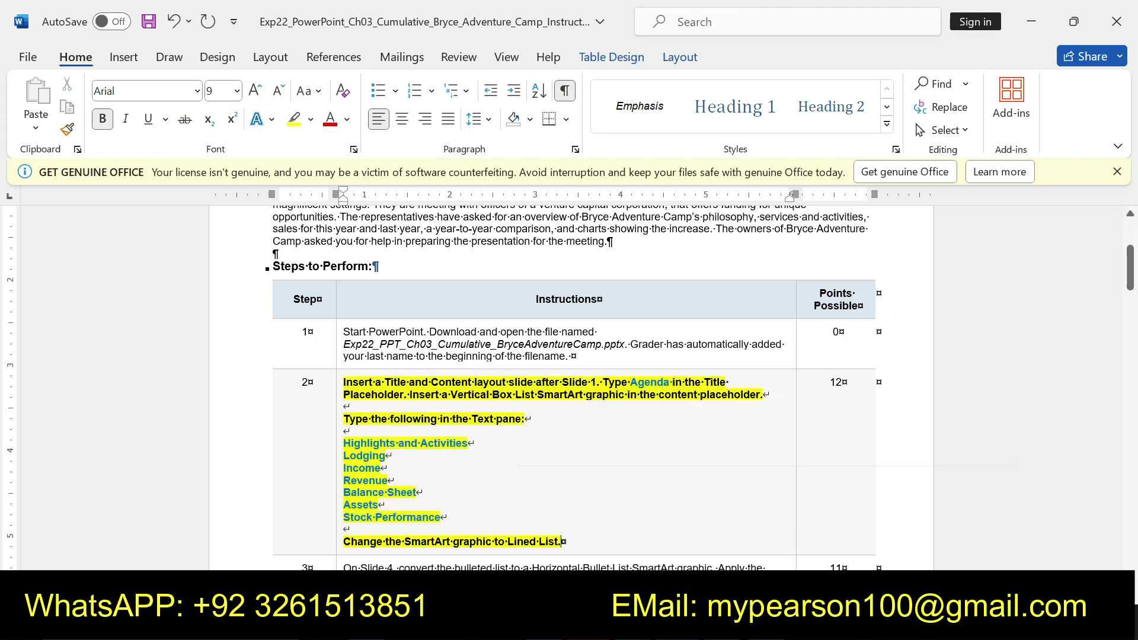
mouse_move(344, 382)
mouse_down()
mouse_move(562, 382)
mouse_move(451, 518)
mouse_move(562, 542)
mouse_up()
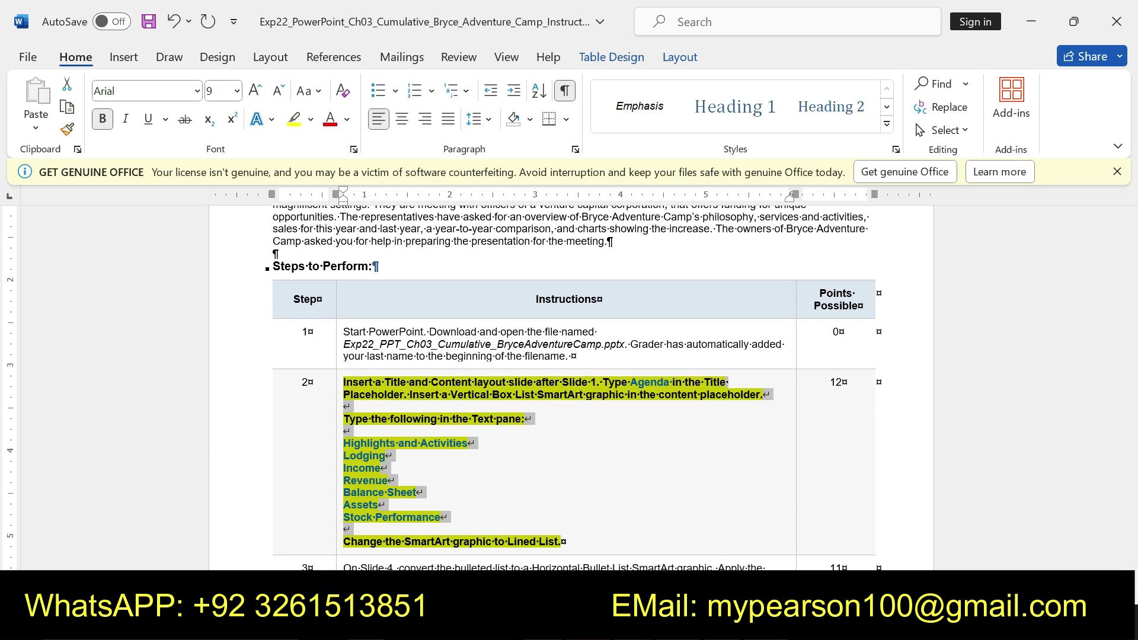
key(alt+Tab)
click(95, 231)
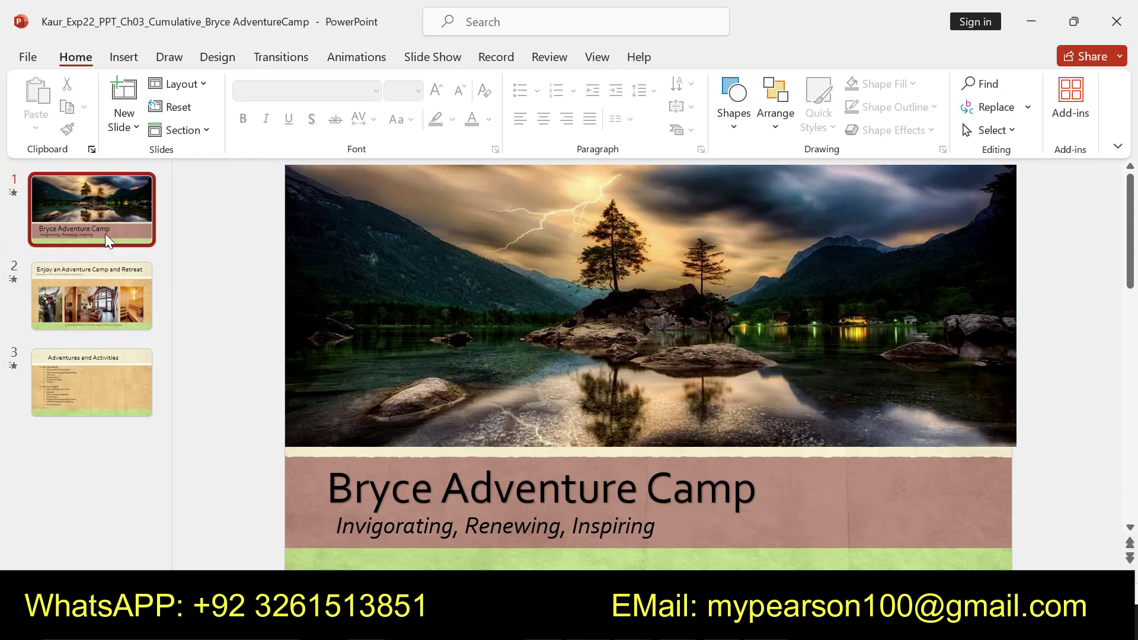
Step: Insert a new slide after slide 1 and give it the Title and Content layout
right_click(107, 198)
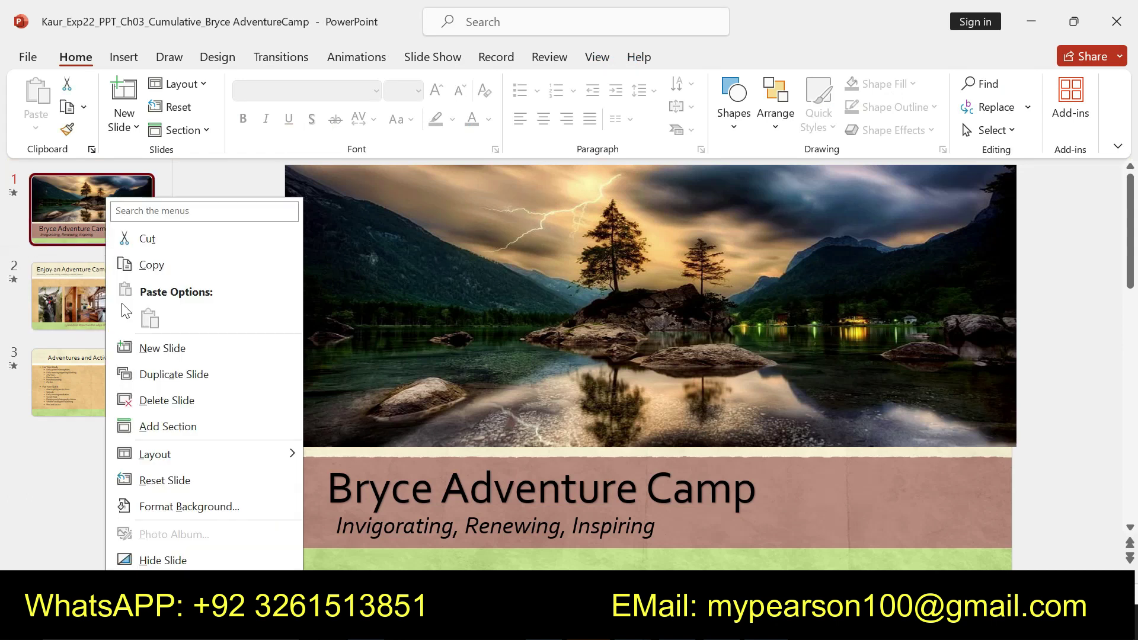
click(159, 357)
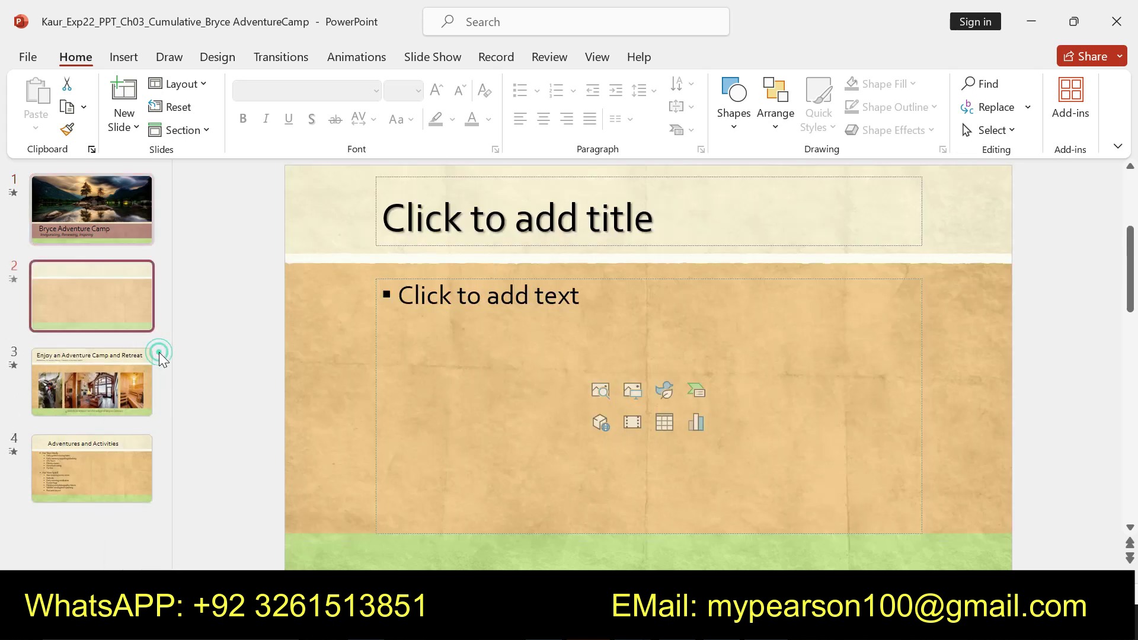
right_click(94, 287)
mouse_move(145, 454)
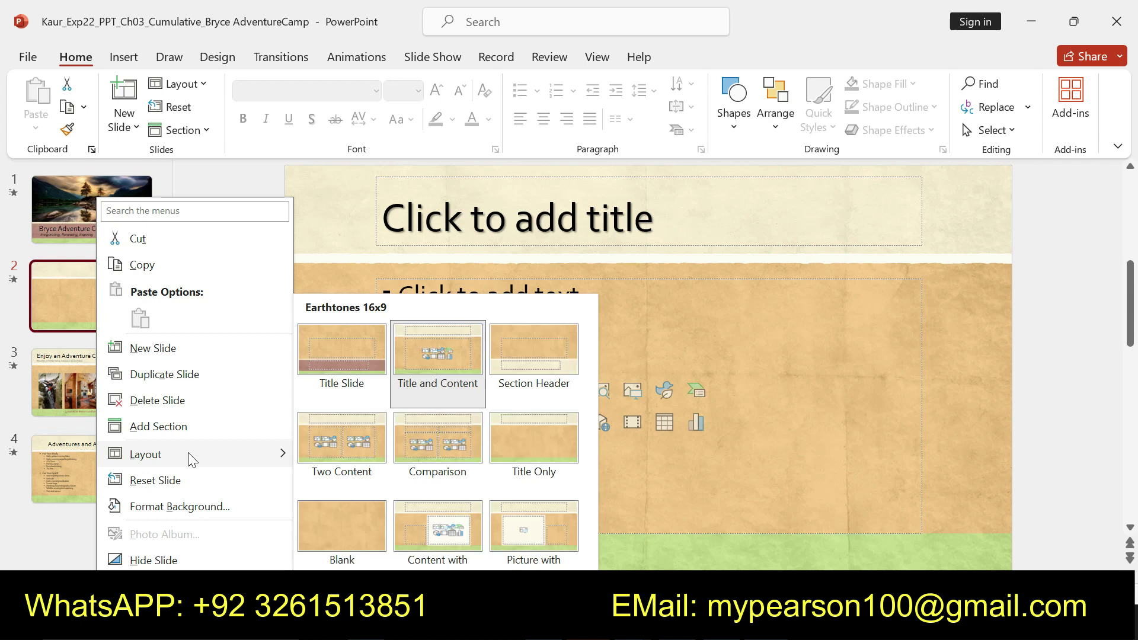
click(420, 351)
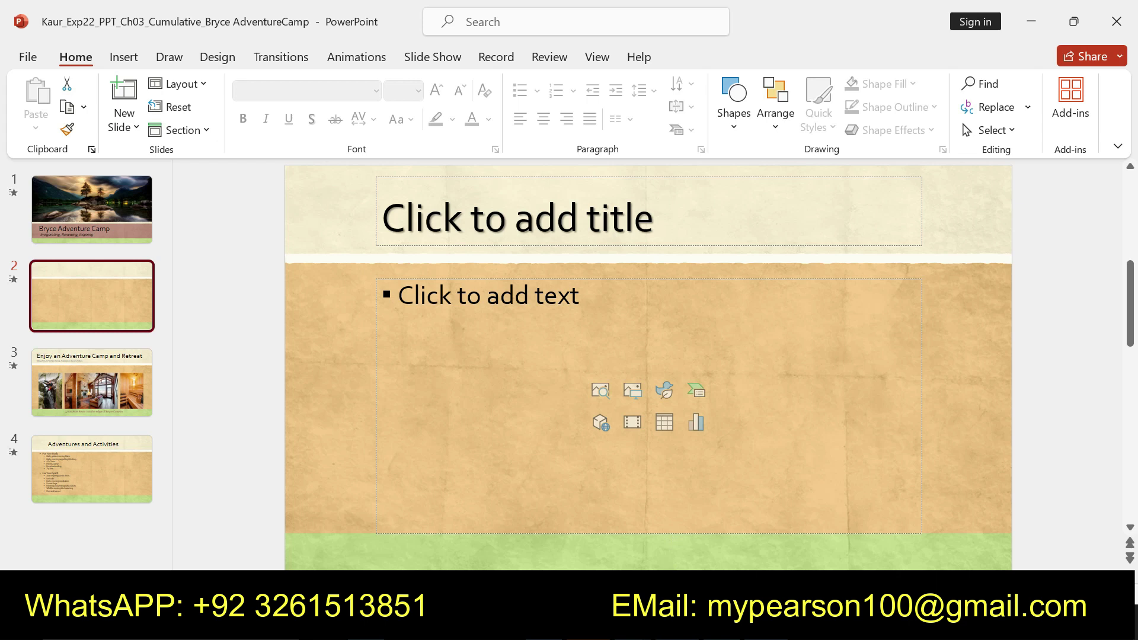
key(alt+Tab)
Step: Copy 'Agenda' from step 2 in Word and paste it as slide 2's title, matching destination formatting
click(562, 412)
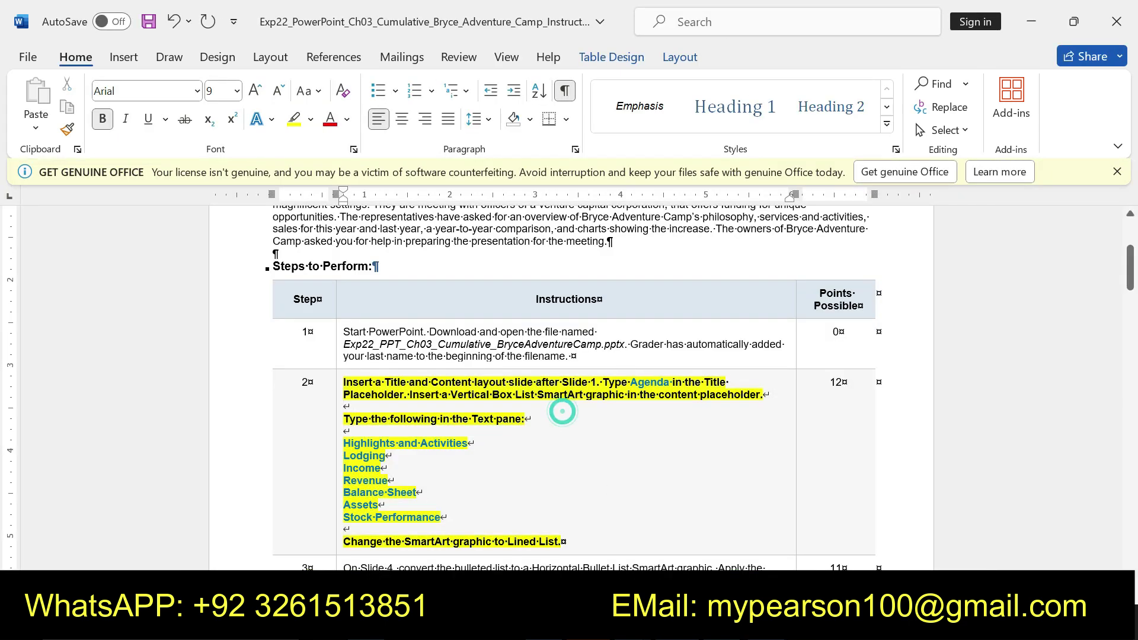
drag(630, 382, 670, 386)
key(ctrl+c)
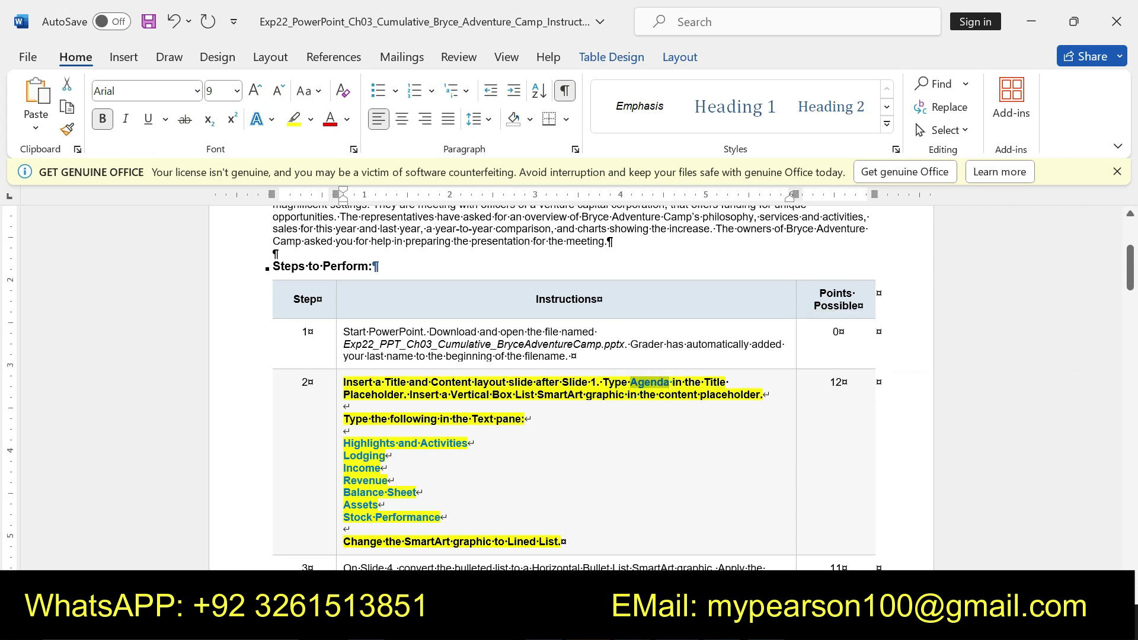
key(alt+Tab)
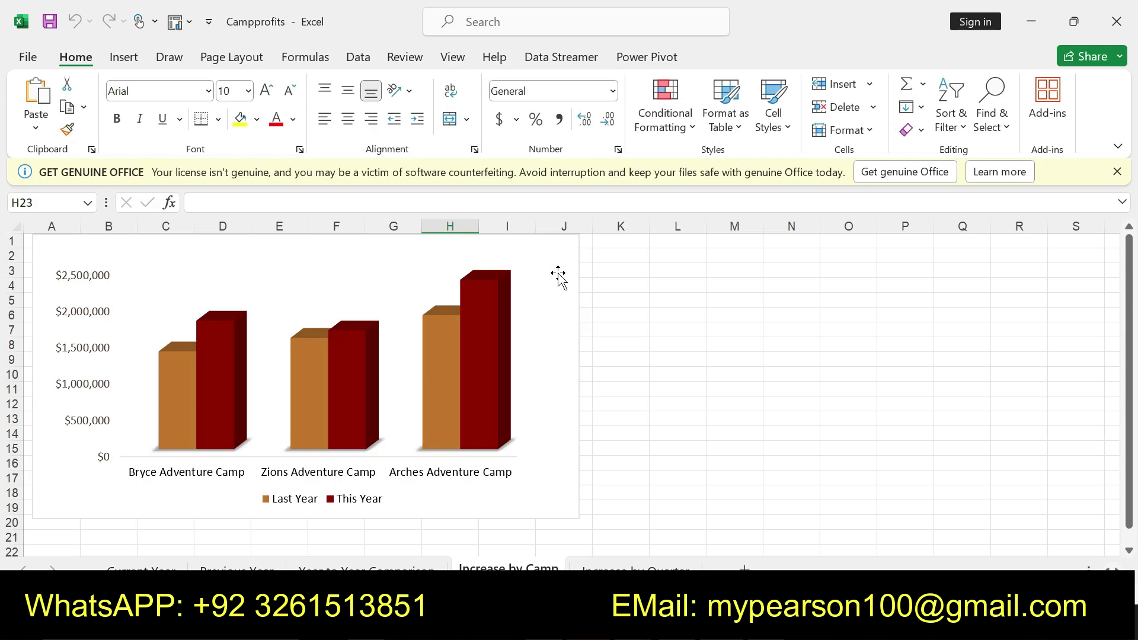
key(alt+Tab)
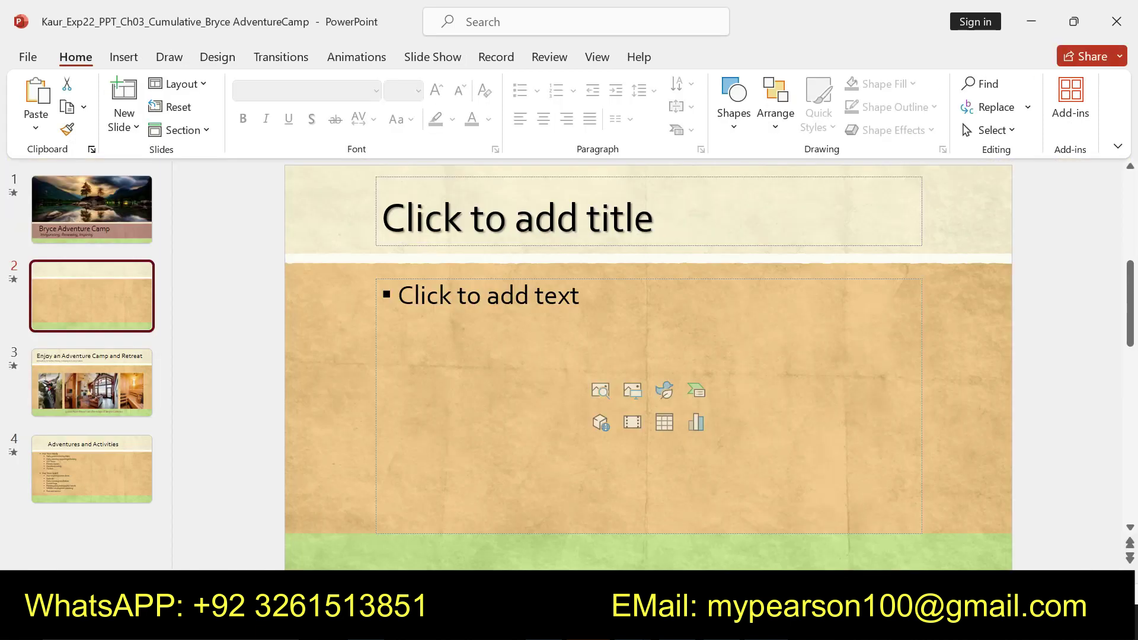
click(549, 205)
key(ctrl+v)
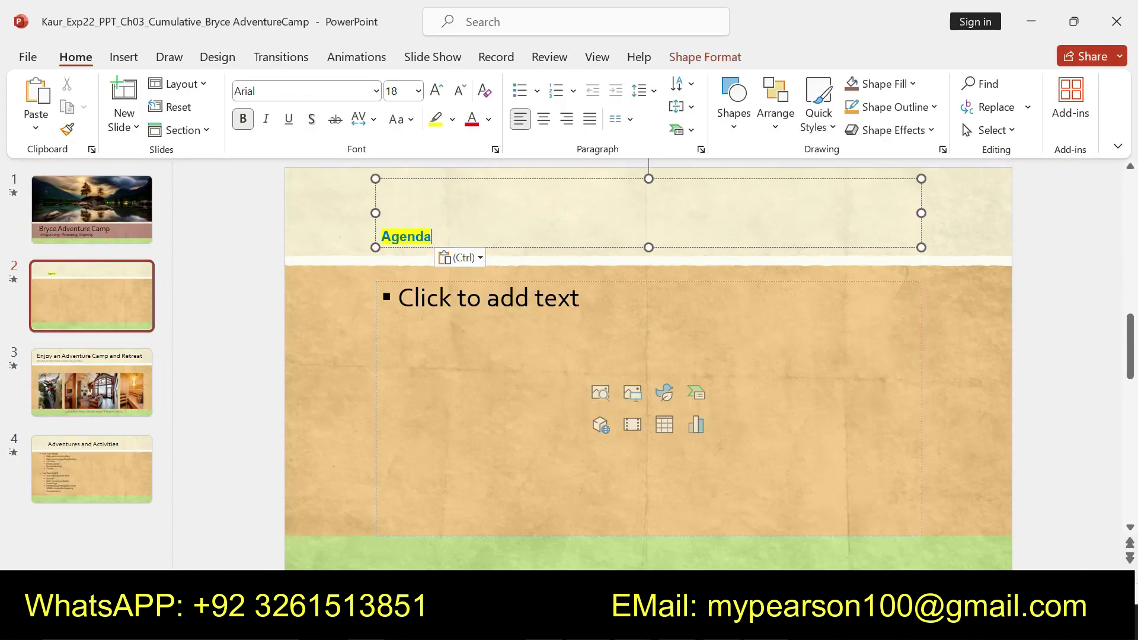
click(482, 258)
click(522, 304)
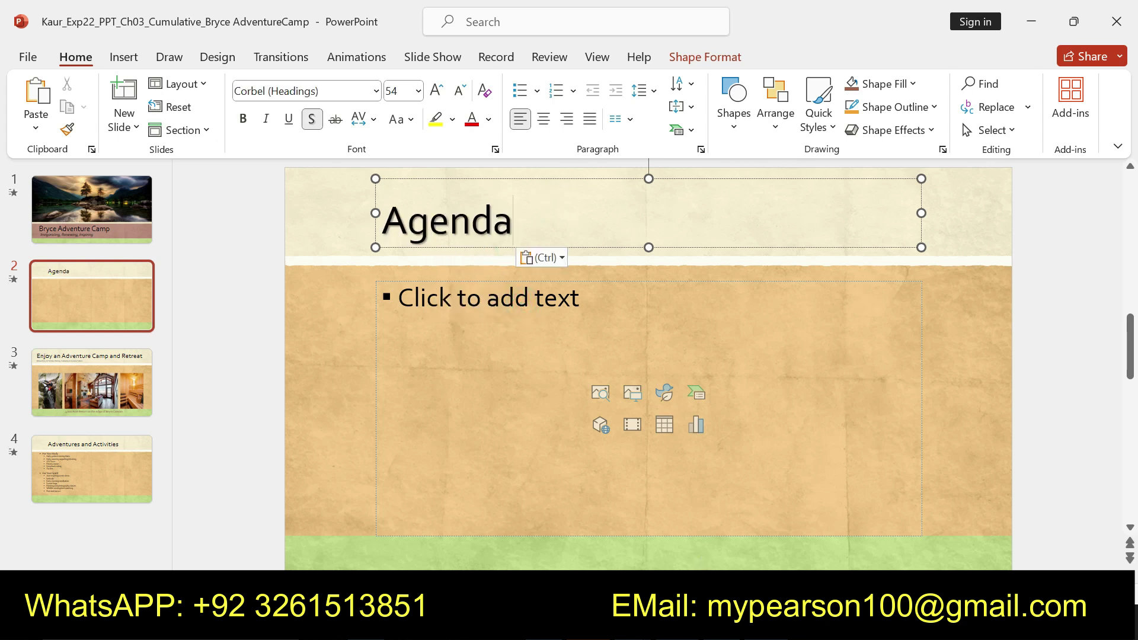
key(alt+Tab)
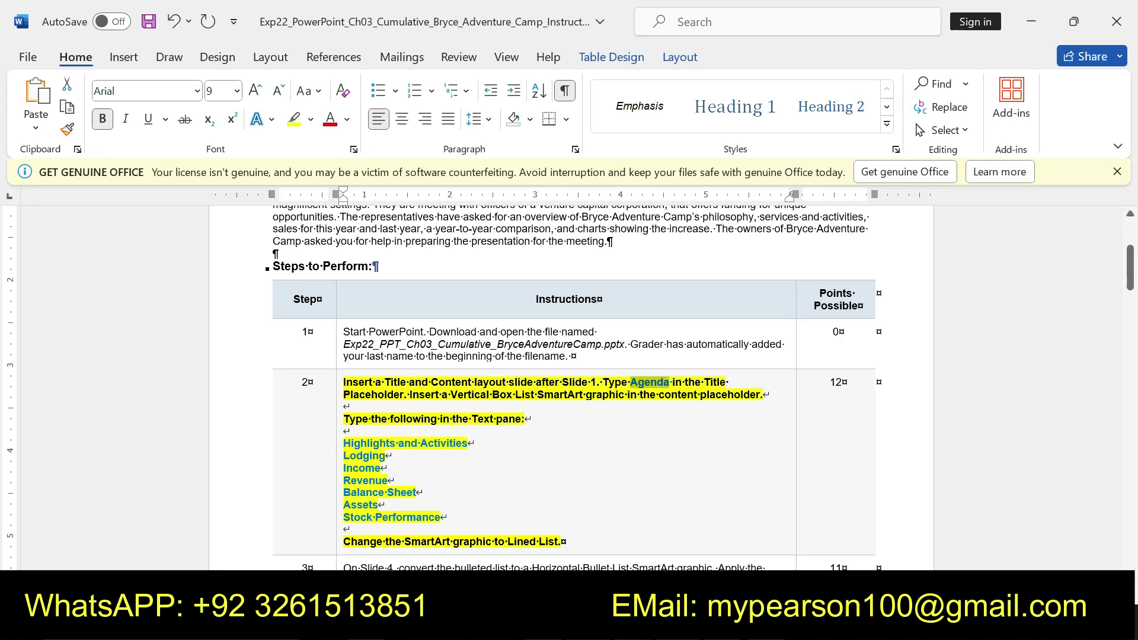
Step: Convert slide 2's empty content placeholder into a Vertical Block List SmartArt graphic
mouse_move(410, 394)
mouse_down()
mouse_move(639, 394)
mouse_move(585, 411)
mouse_up()
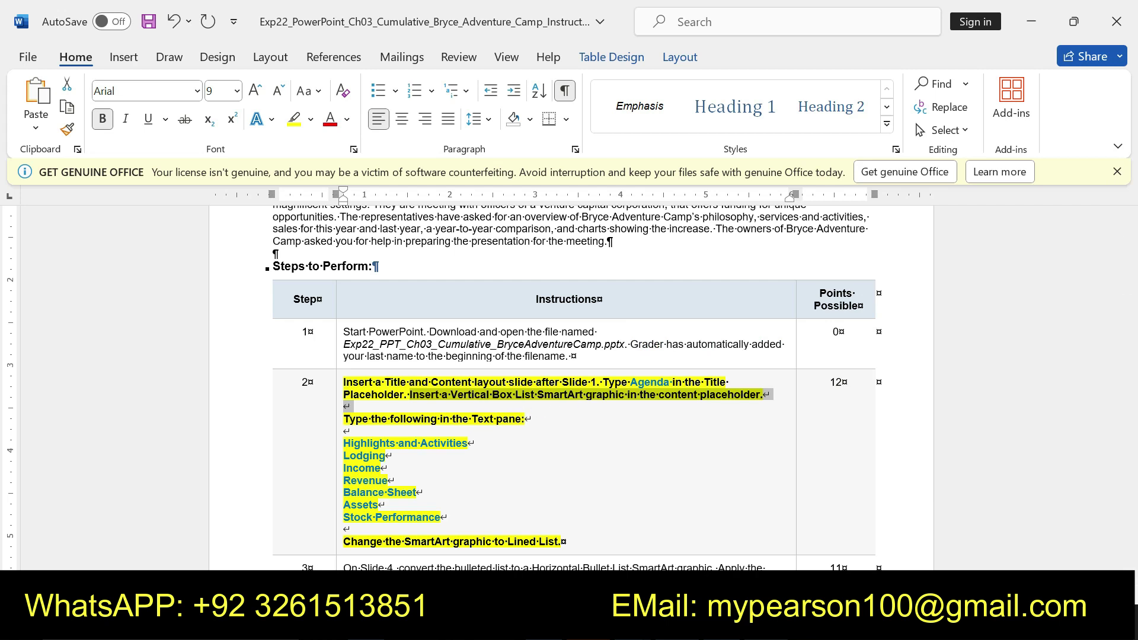
key(alt+Tab)
right_click(431, 296)
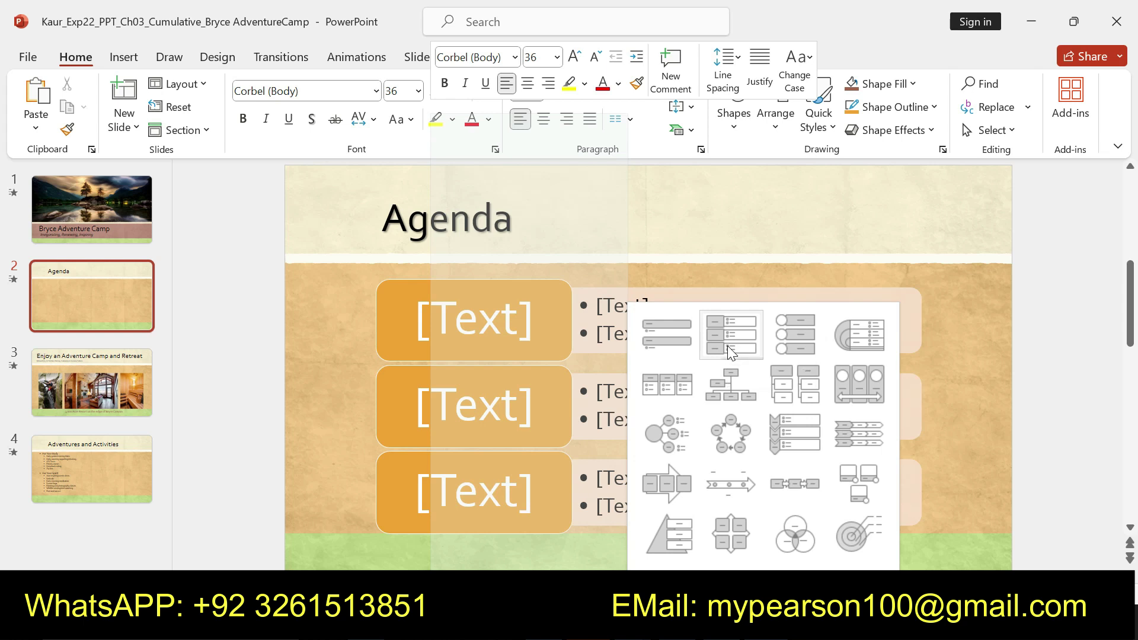
click(727, 346)
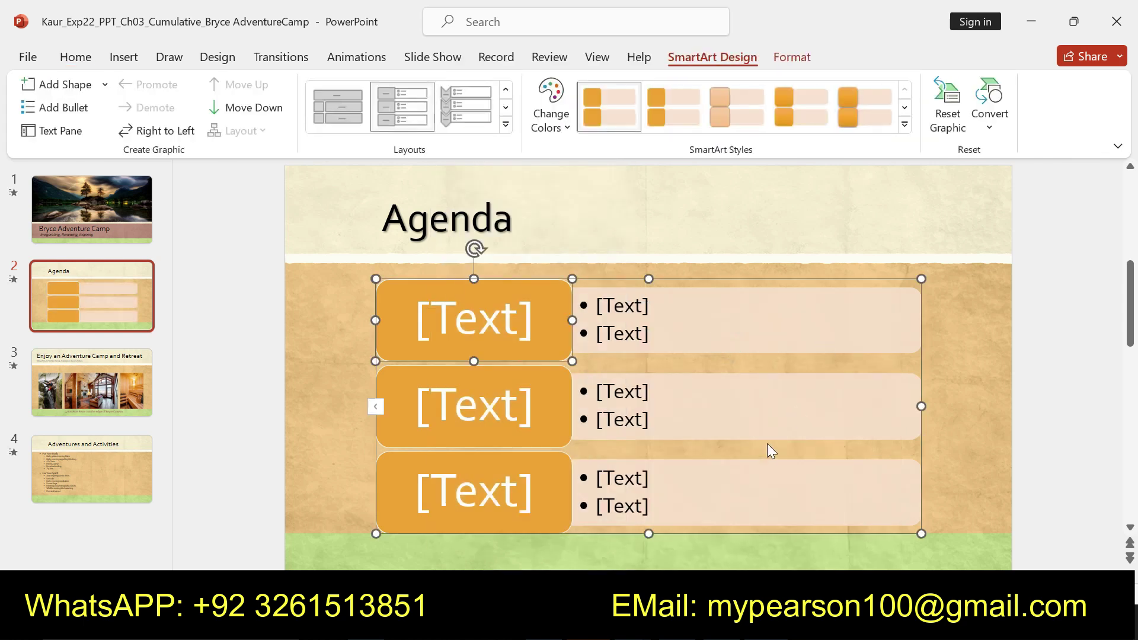
key(alt+Tab)
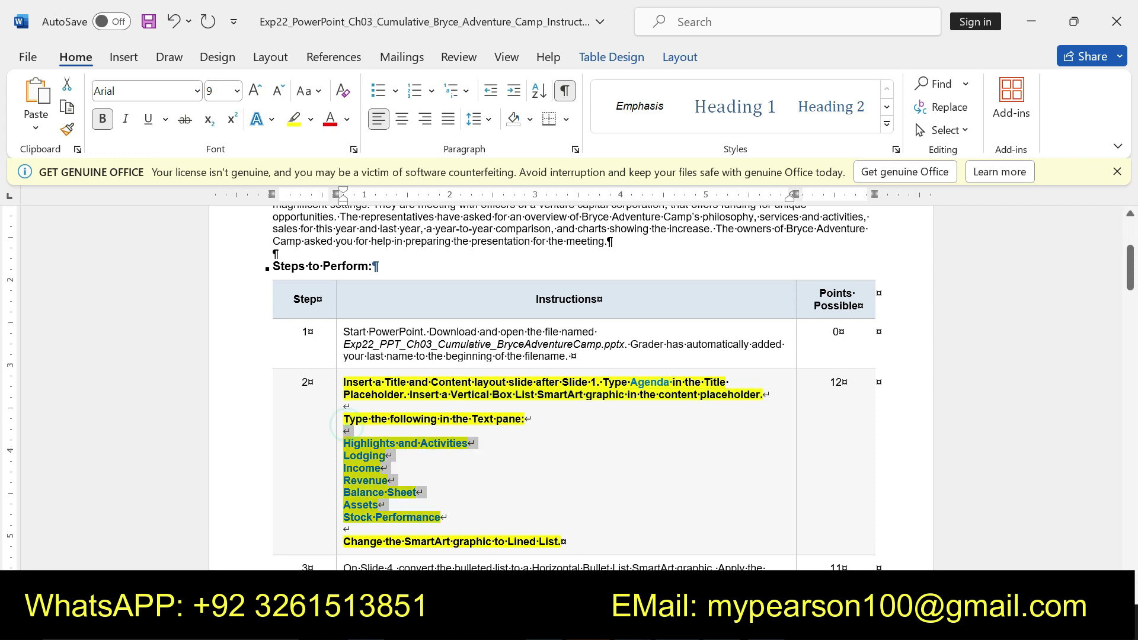
click(372, 460)
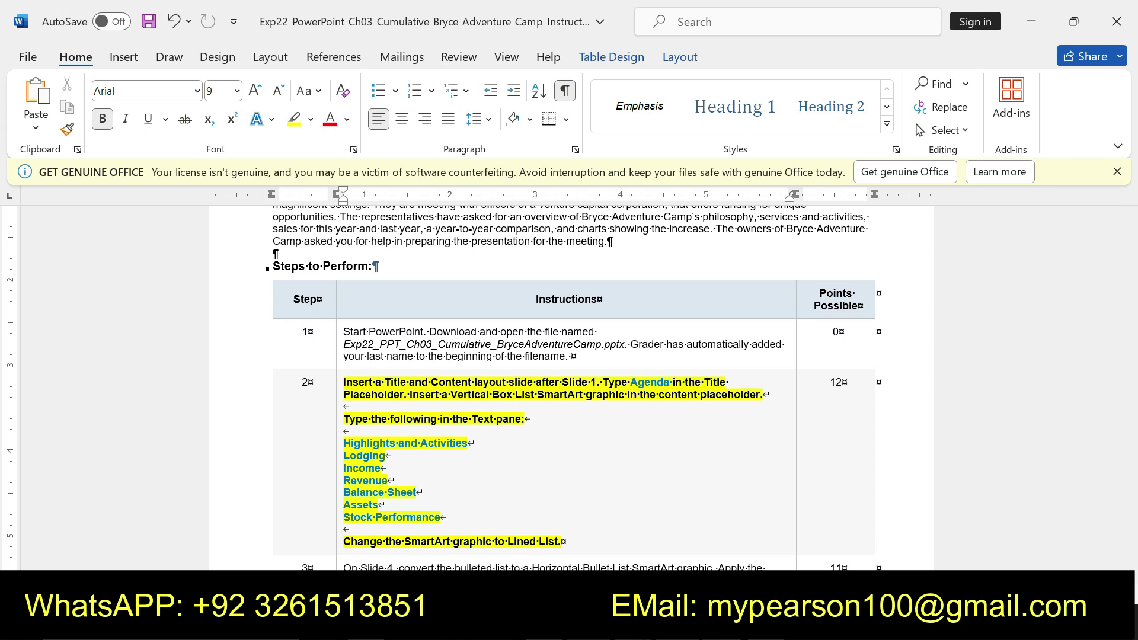
key(alt+Tab)
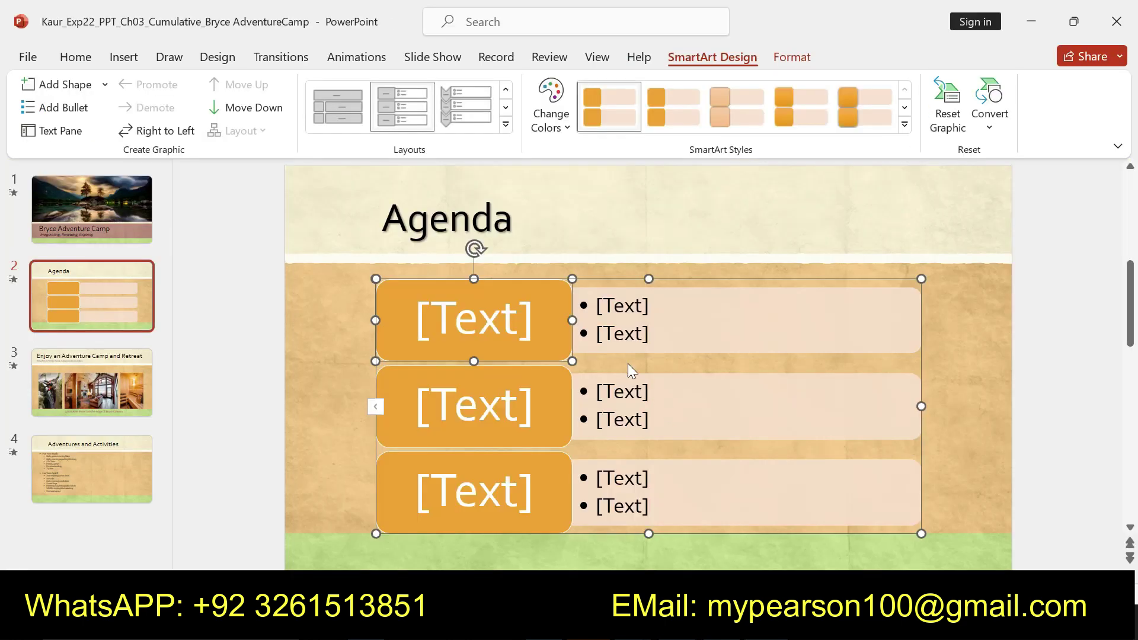
Step: Undo the block list and insert a Vertical Box List graphic from the List category instead
click(509, 320)
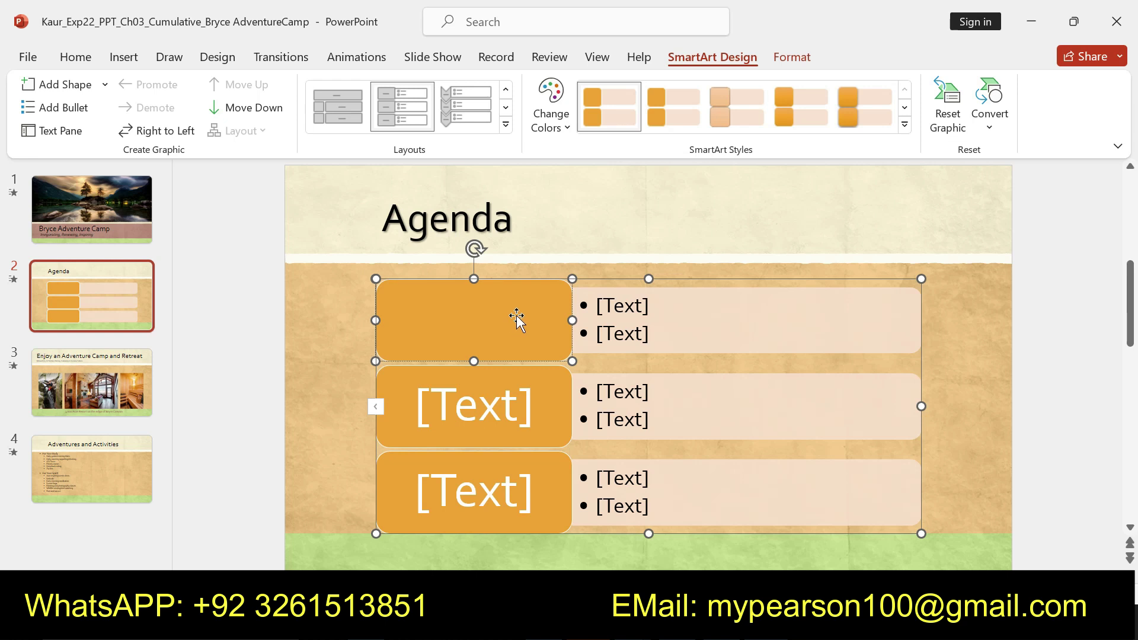
key(ctrl+z)
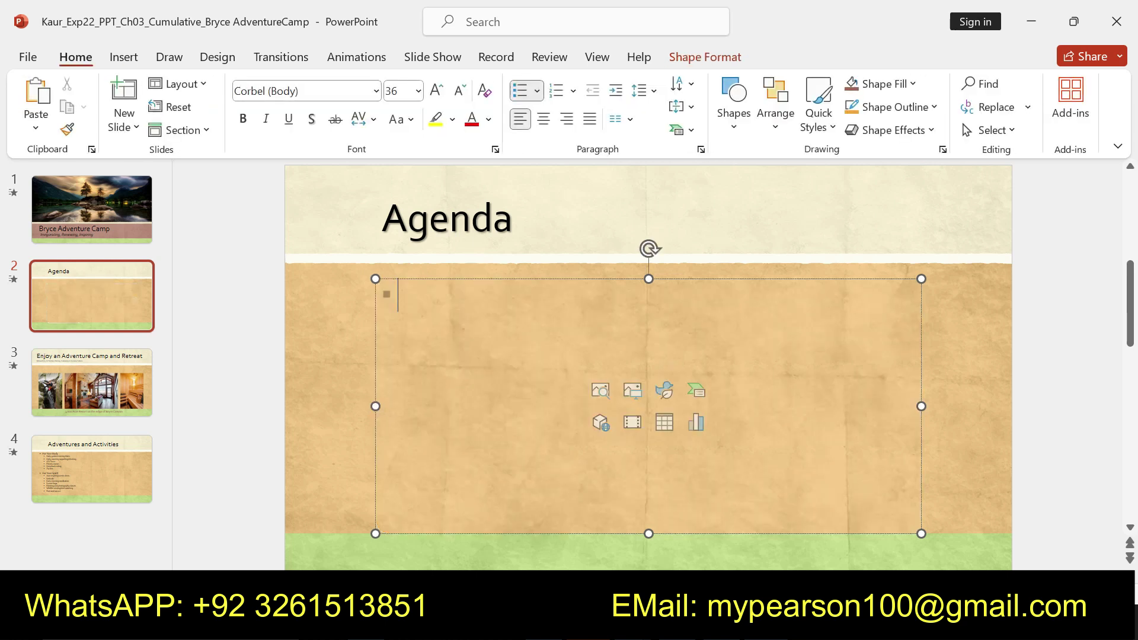
right_click(526, 409)
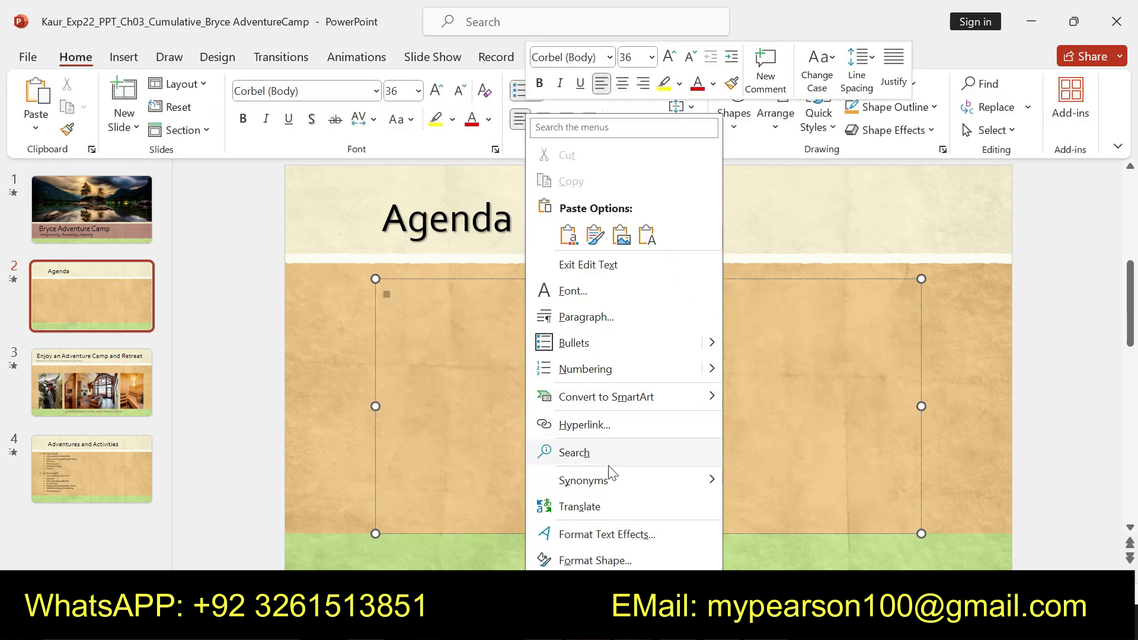
mouse_move(606, 396)
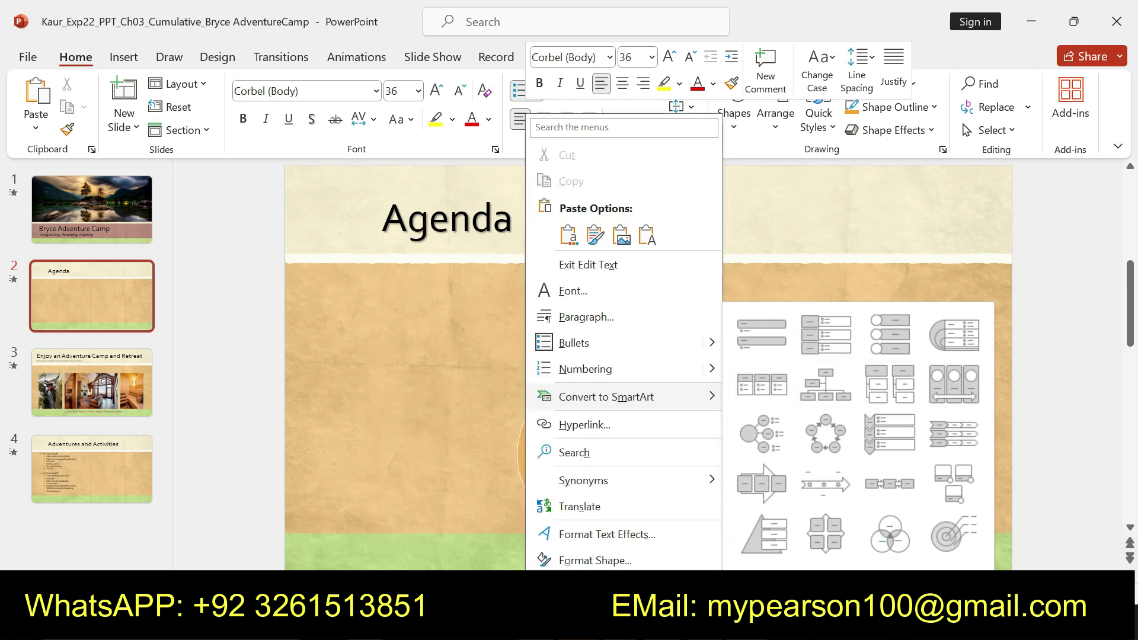
click(771, 581)
click(308, 200)
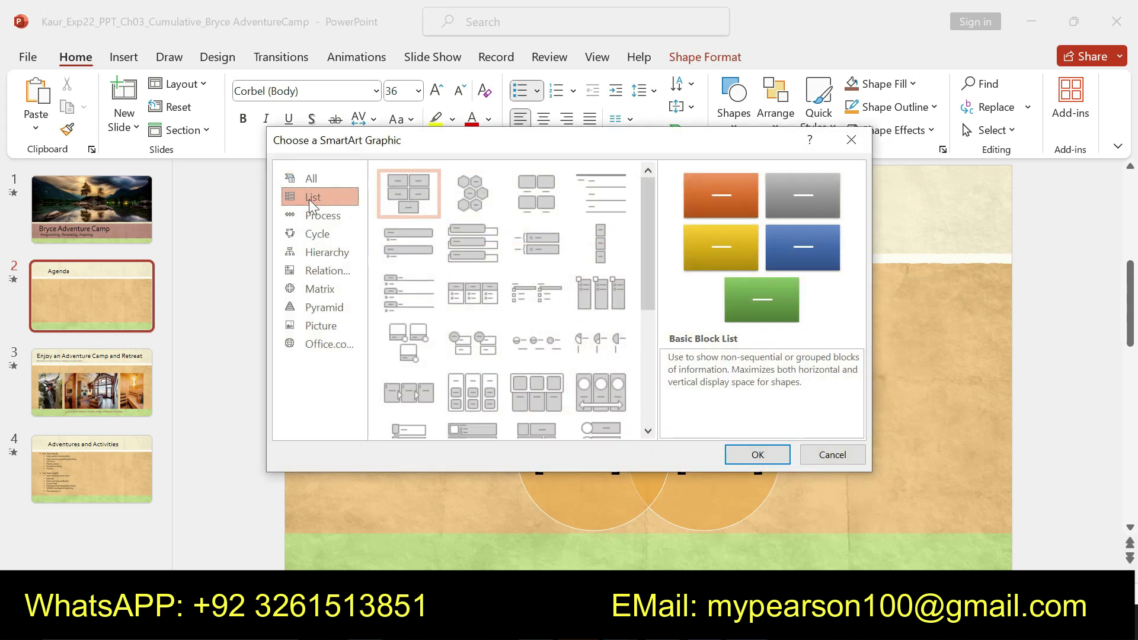
click(463, 248)
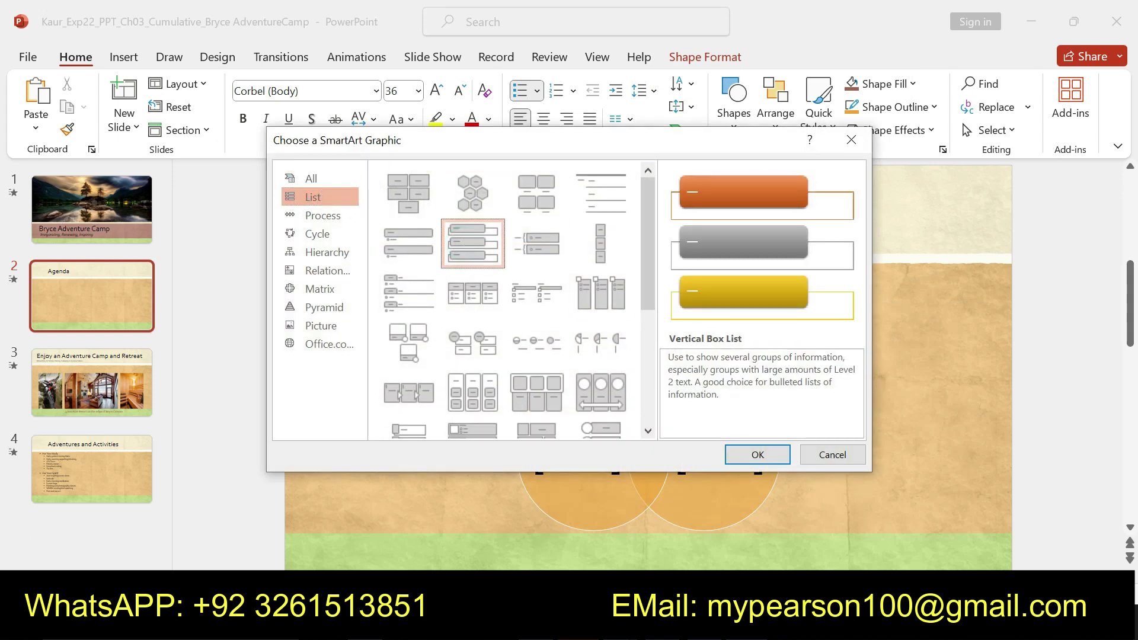
click(747, 454)
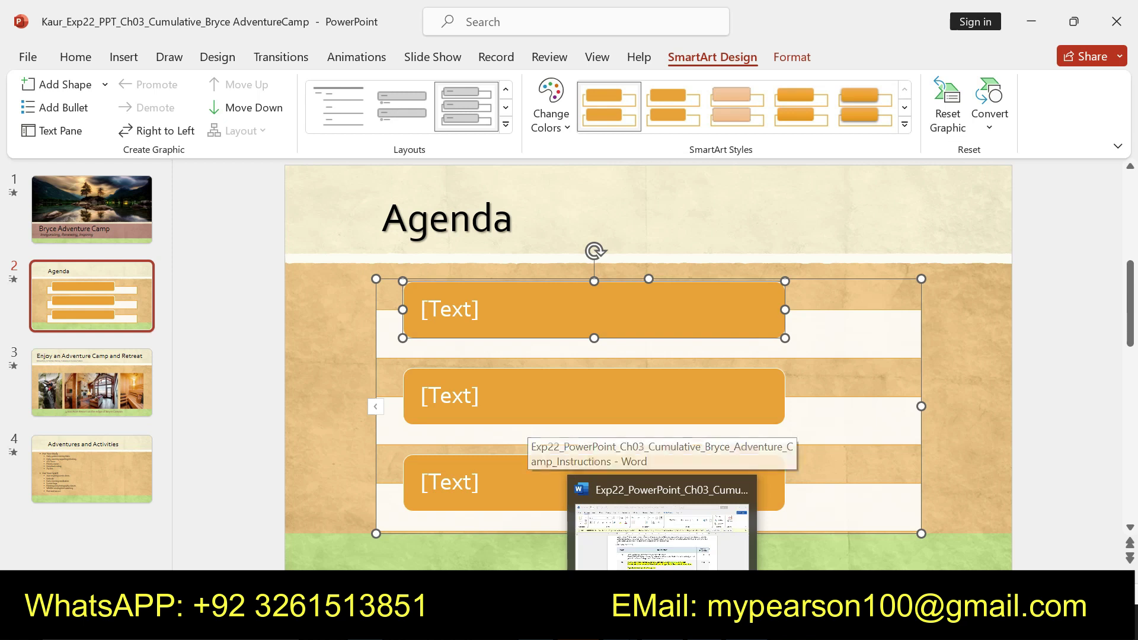
Step: Fill the first two boxes with 'Highlights and Activities' and 'Lodging' from the Word instructions
click(700, 533)
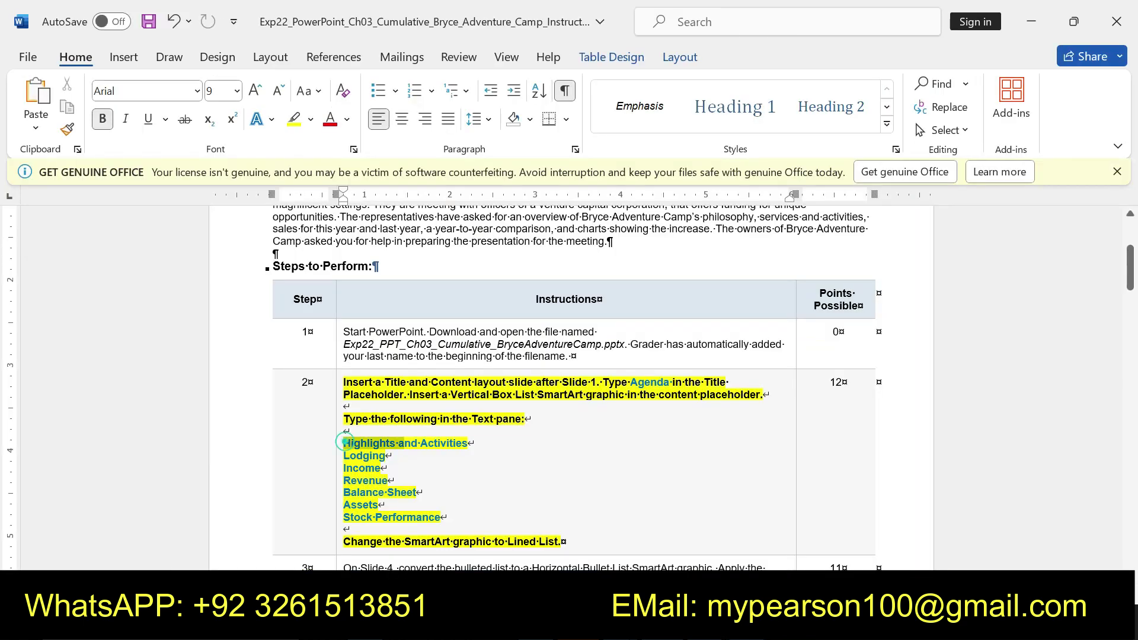
drag(343, 444, 467, 443)
key(ctrl+c)
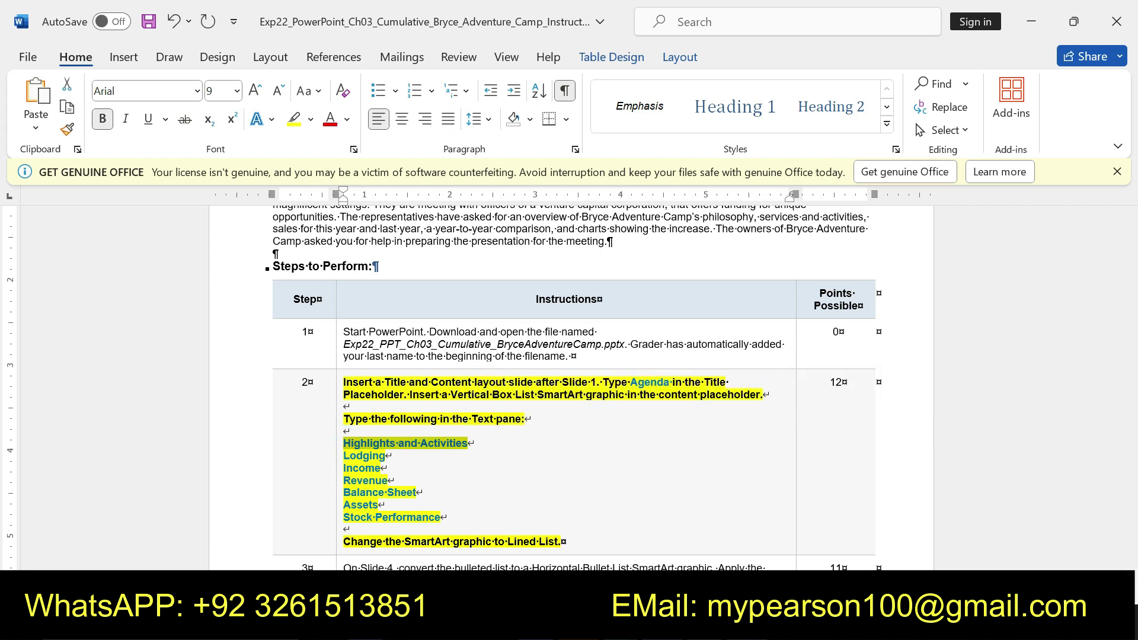
key(alt+Tab)
click(469, 314)
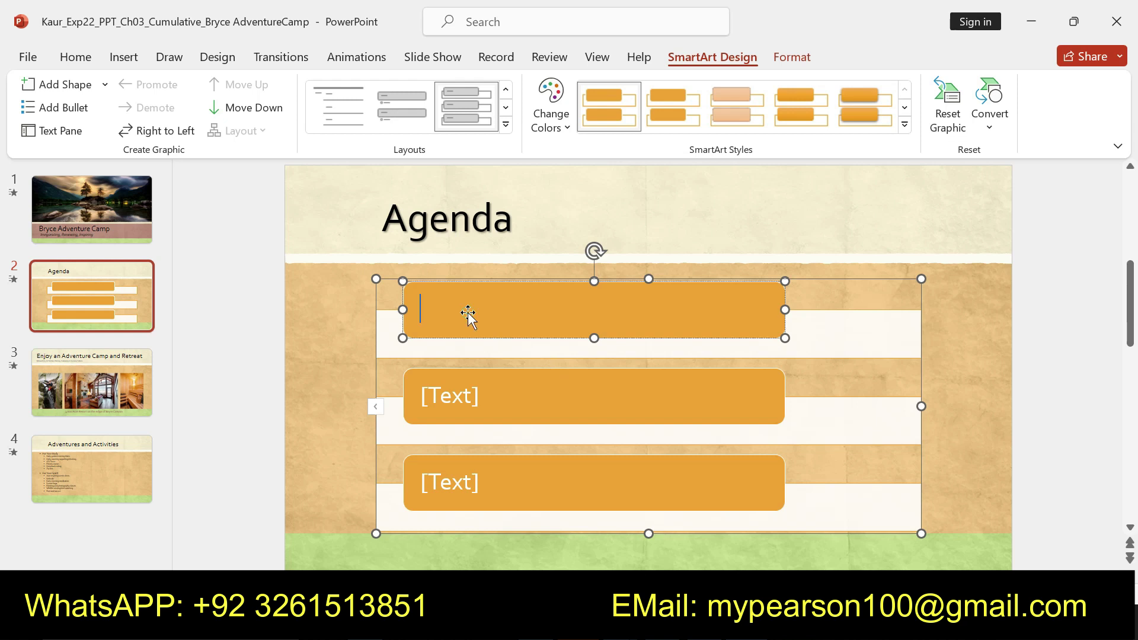
key(ctrl+v)
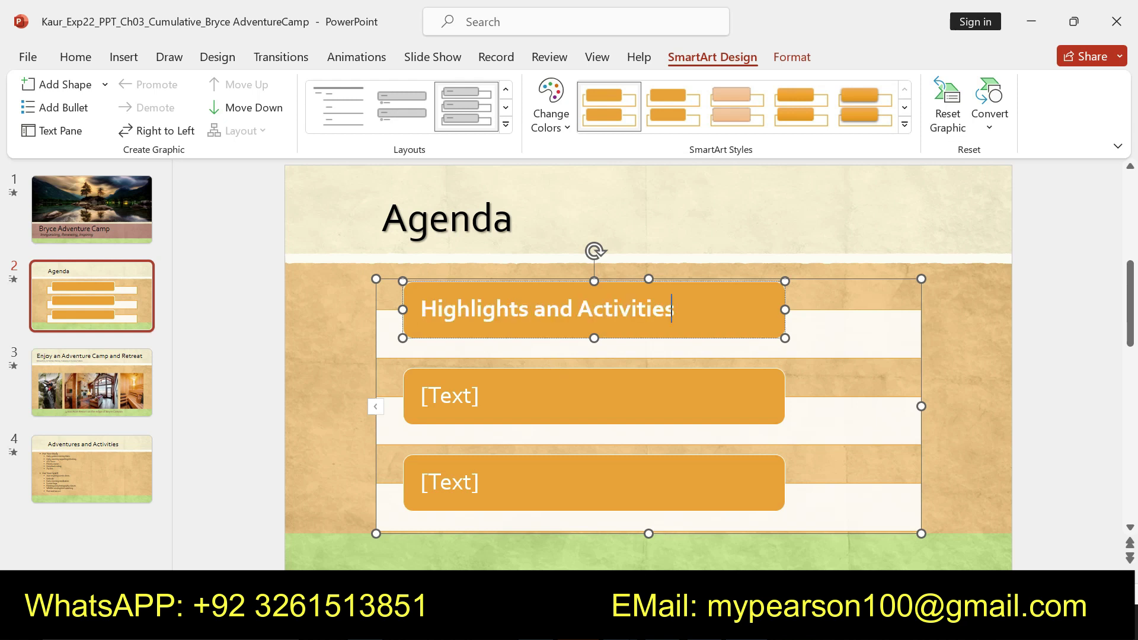
key(alt+Tab)
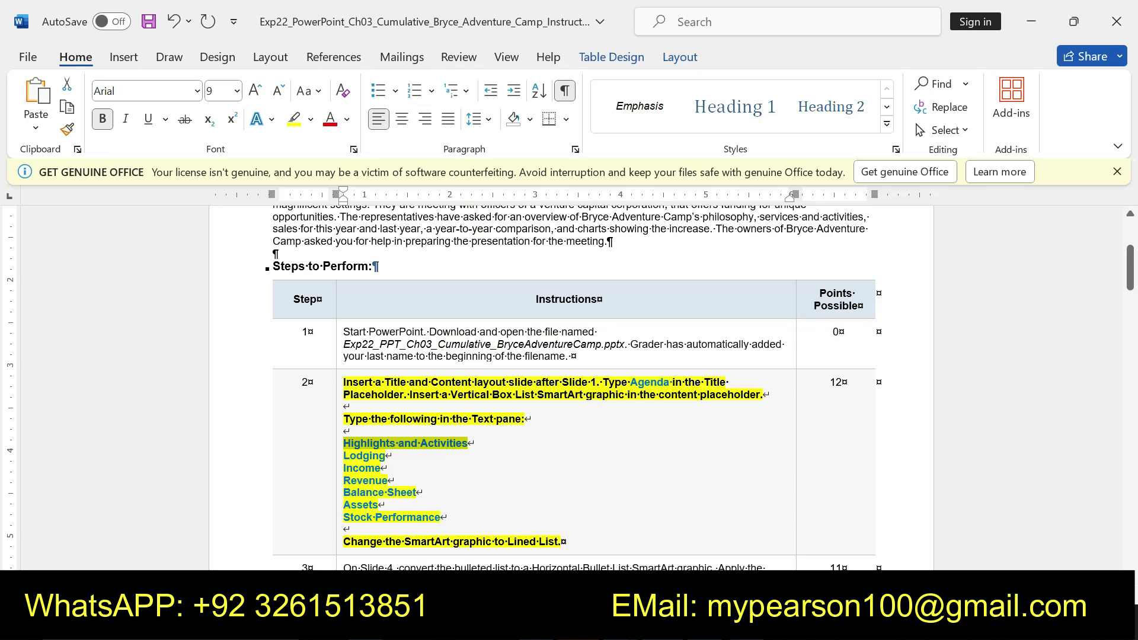
drag(343, 456, 385, 456)
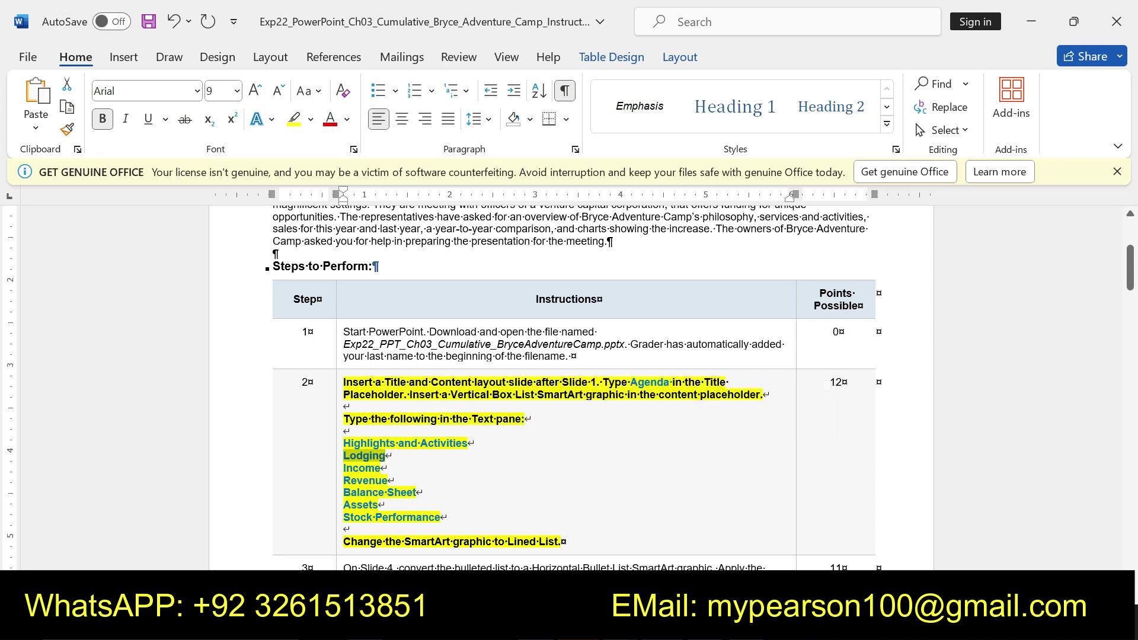
key(alt+Tab)
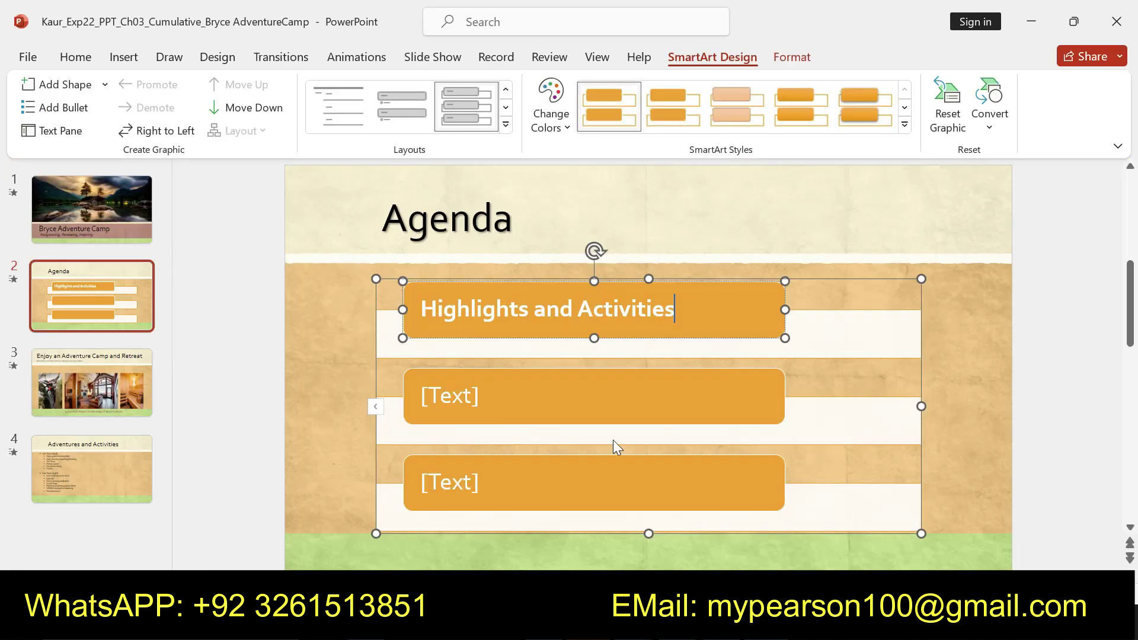
click(478, 402)
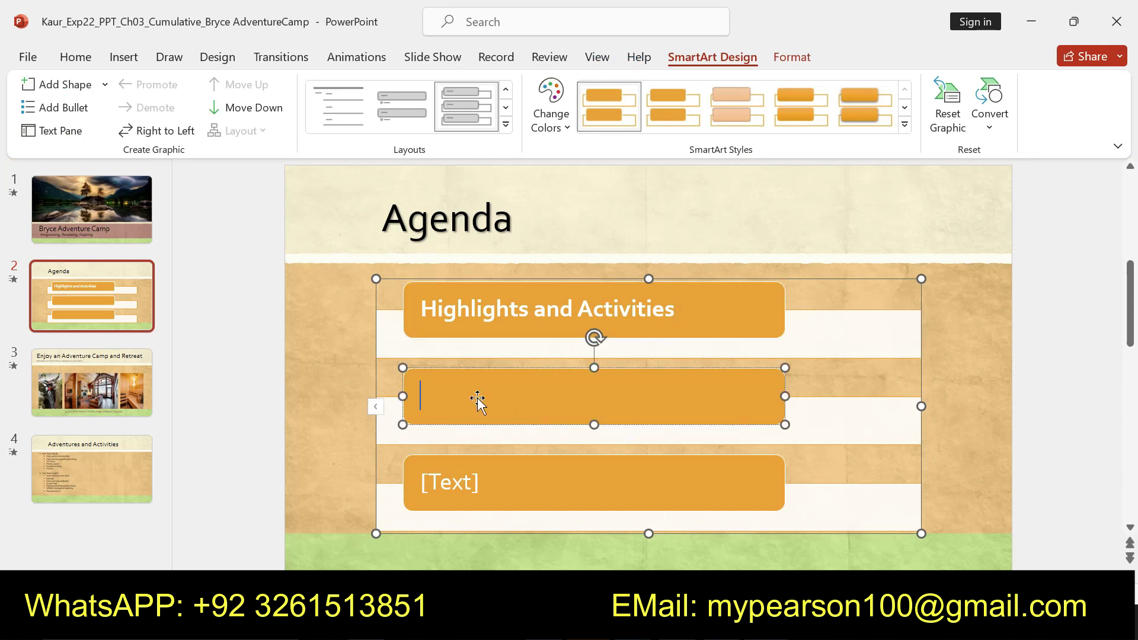
text(Lodging)
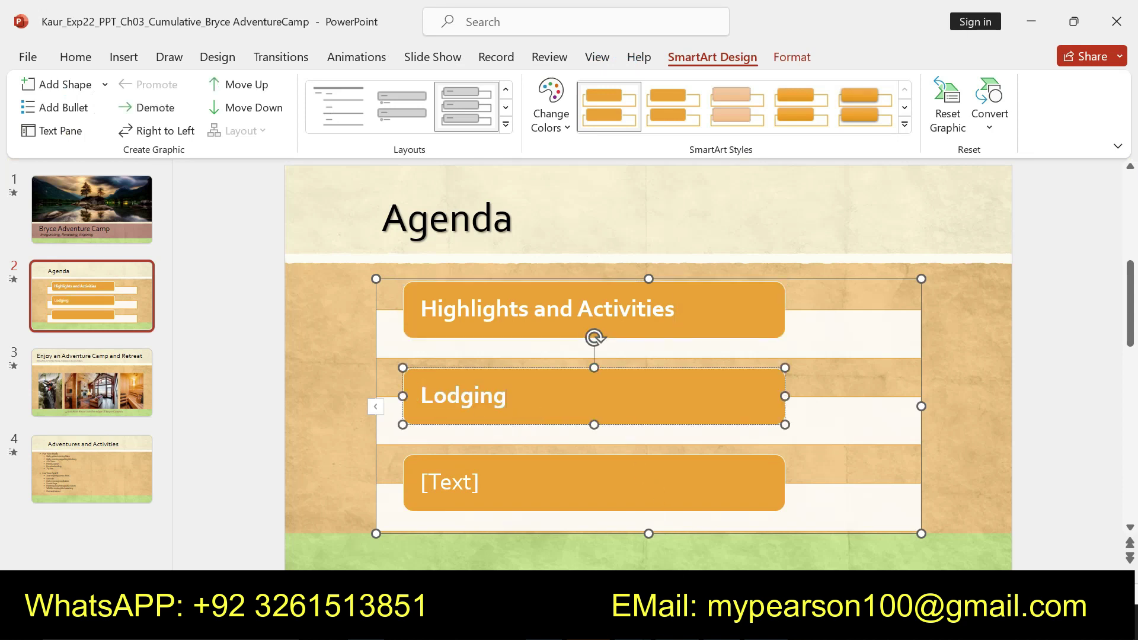
Step: Copy 'Income' from the instructions and paste it into the third box
key(alt+Tab)
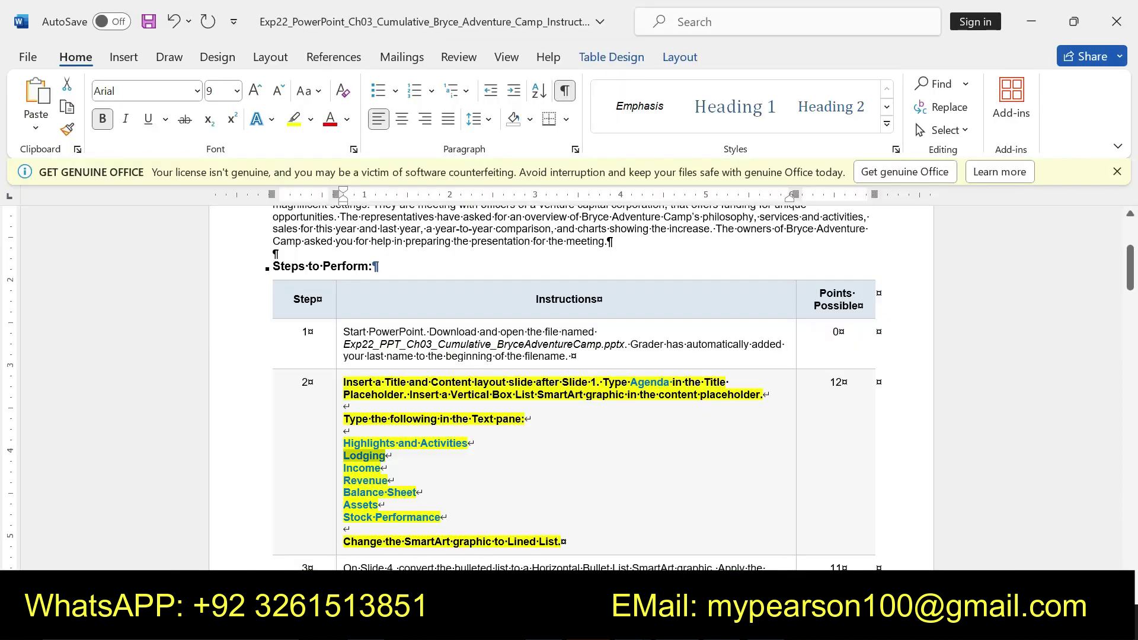
drag(343, 468, 379, 467)
key(ctrl+c)
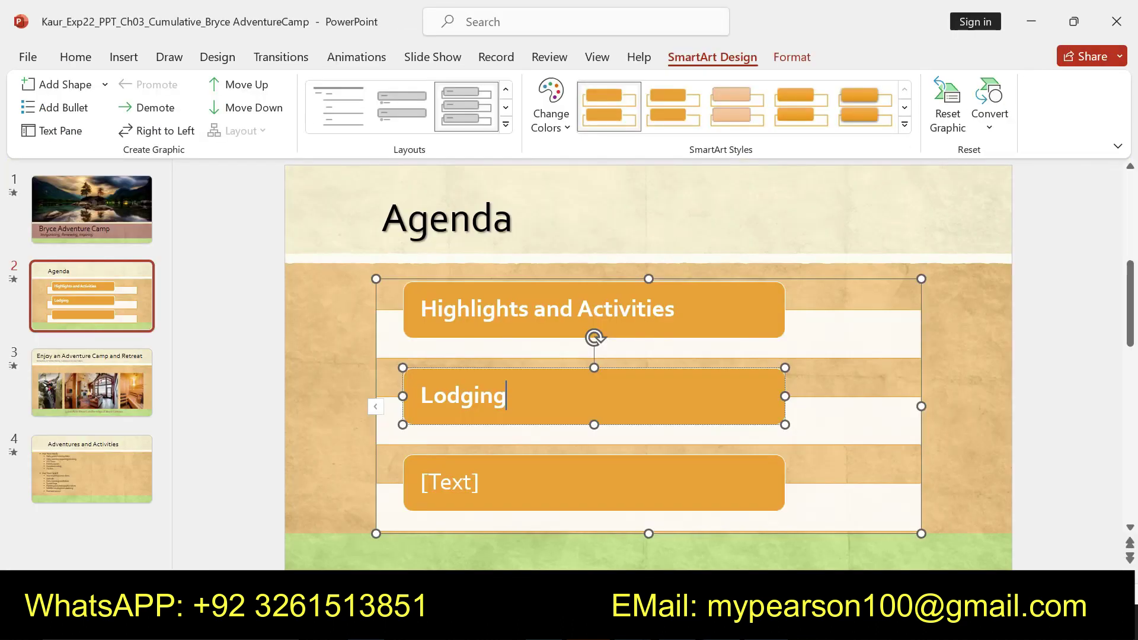
key(alt+Tab)
click(475, 483)
click(478, 487)
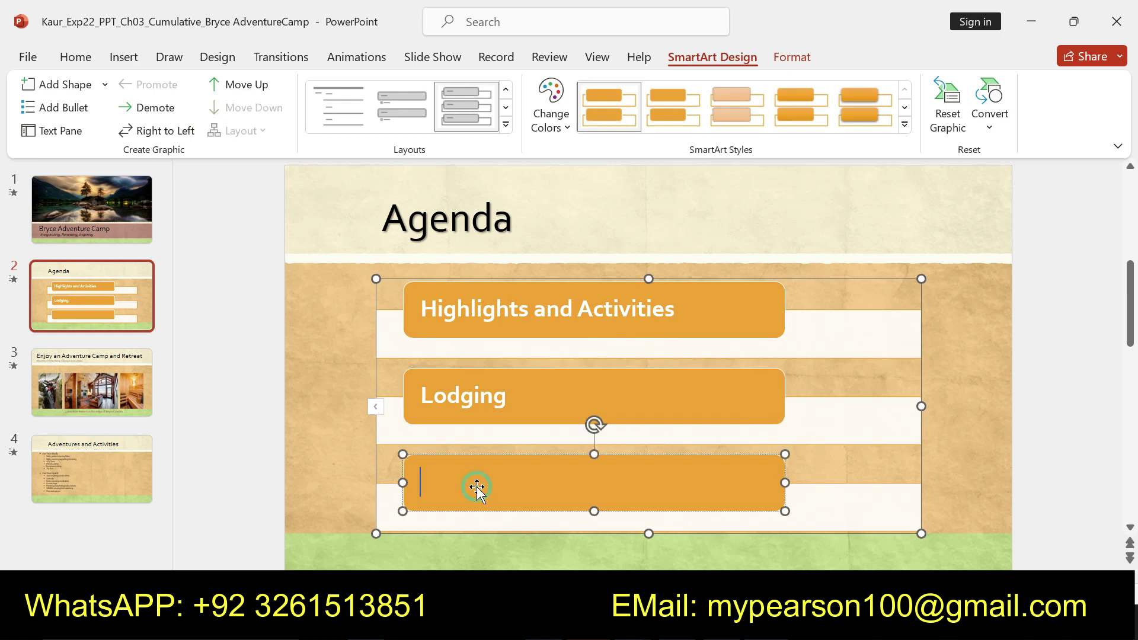
key(ctrl+v)
key(alt+Tab)
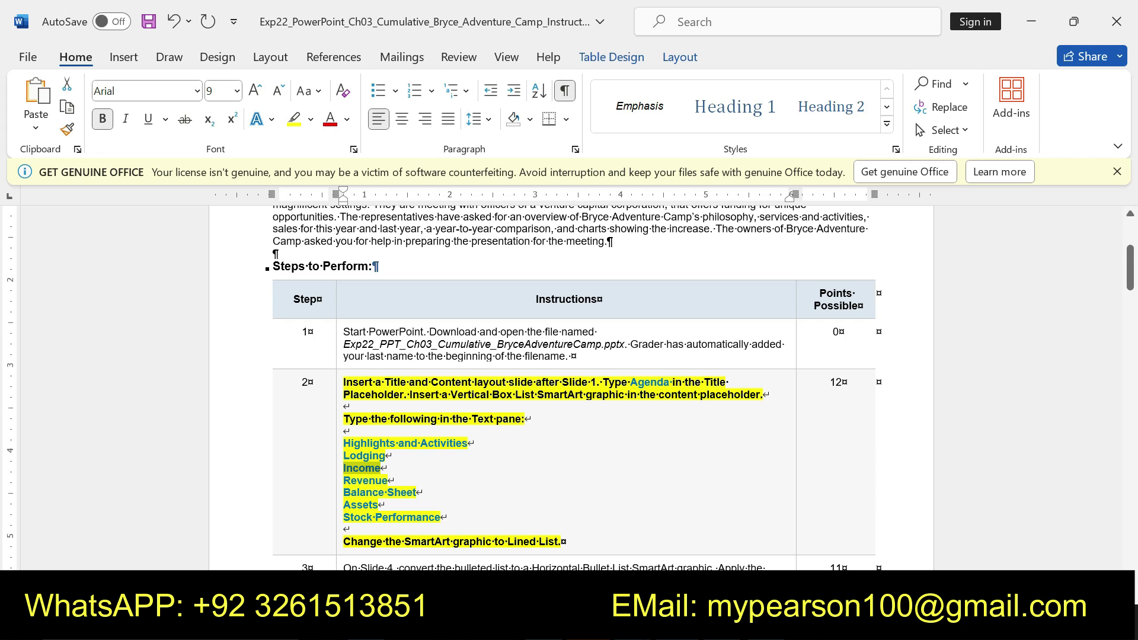
key(alt+Tab)
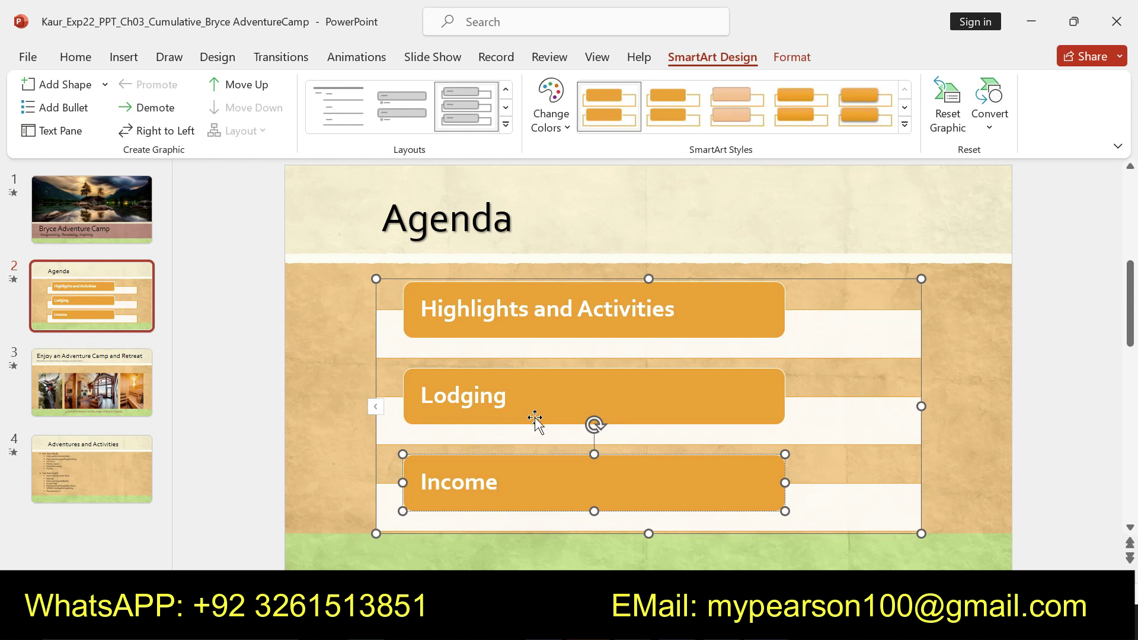
Step: Add a new empty shape after the Income box in the Agenda graphic
click(355, 372)
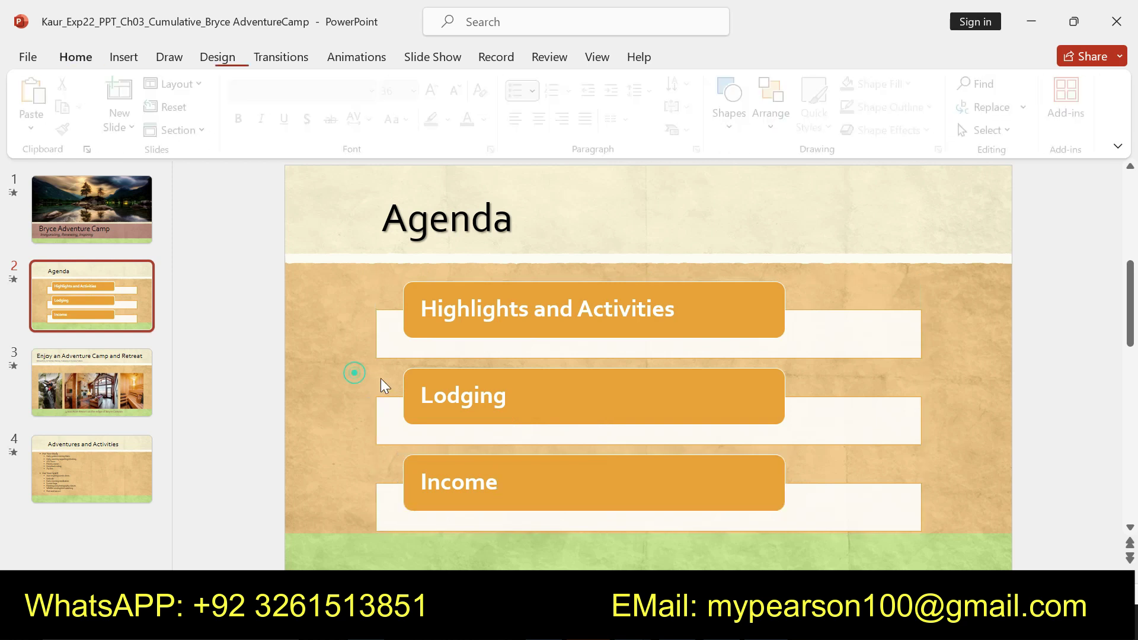
click(392, 378)
right_click(392, 378)
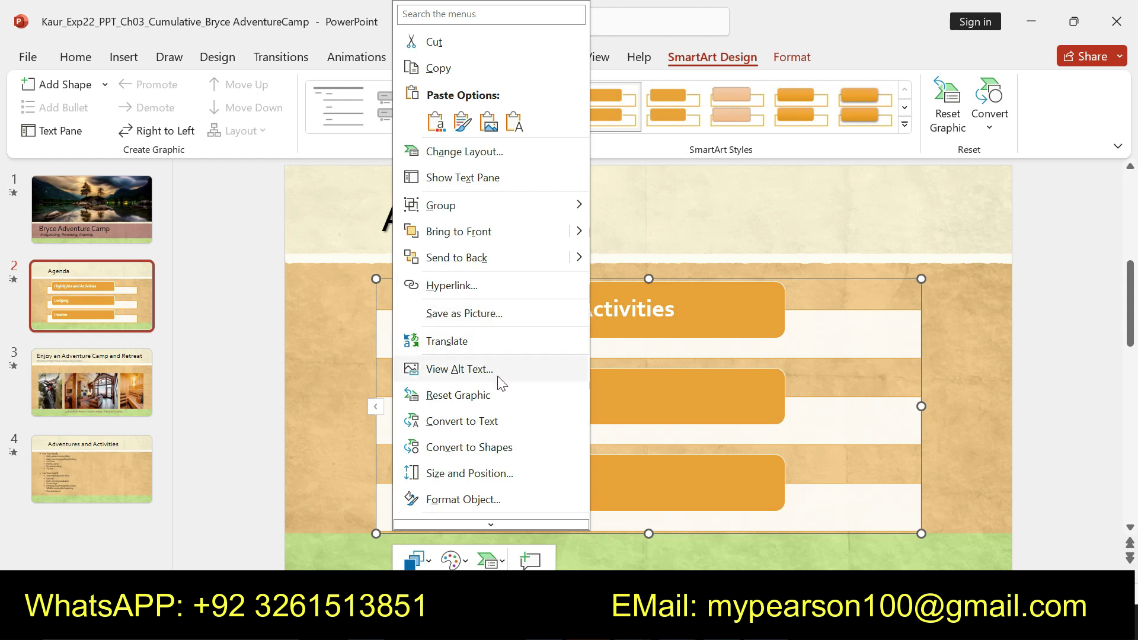
click(639, 490)
right_click(639, 489)
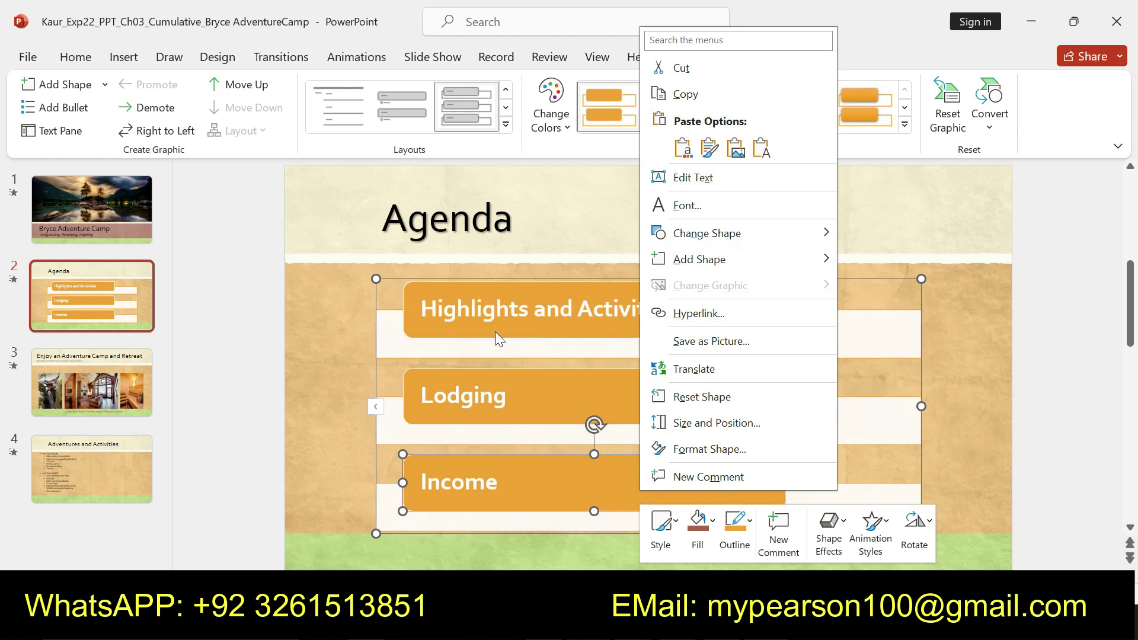
key(Escape)
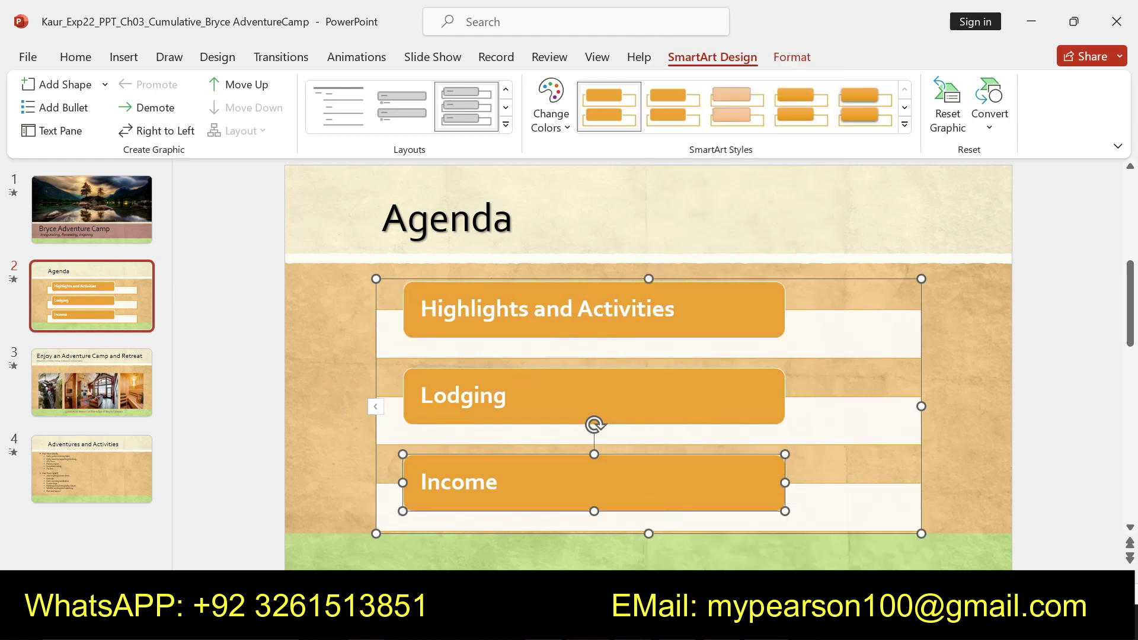
right_click(511, 483)
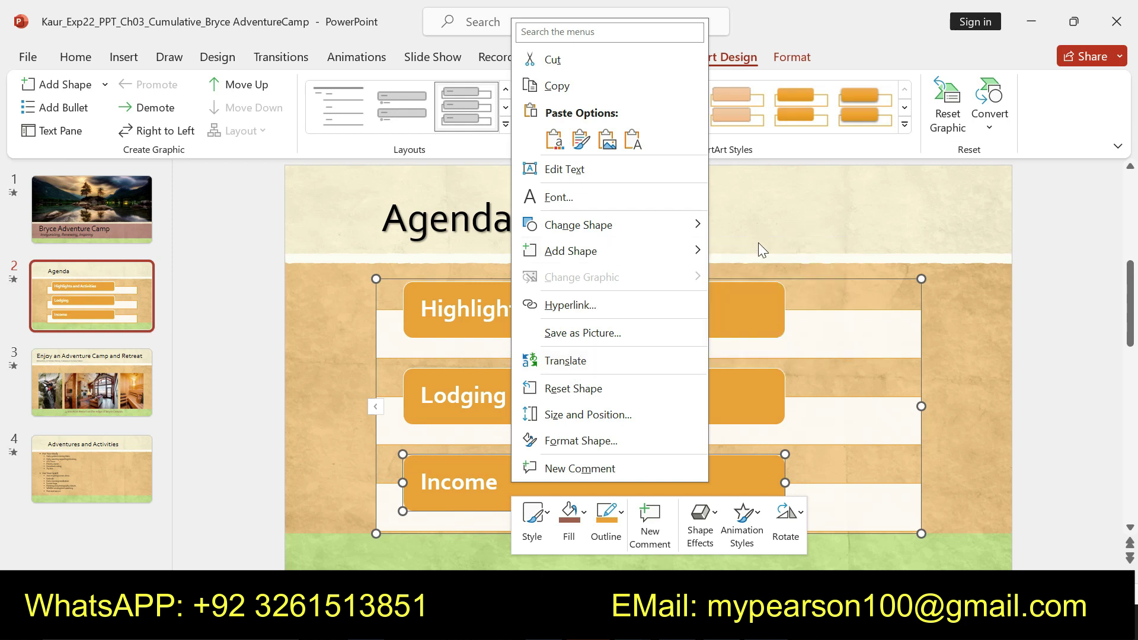
click(736, 254)
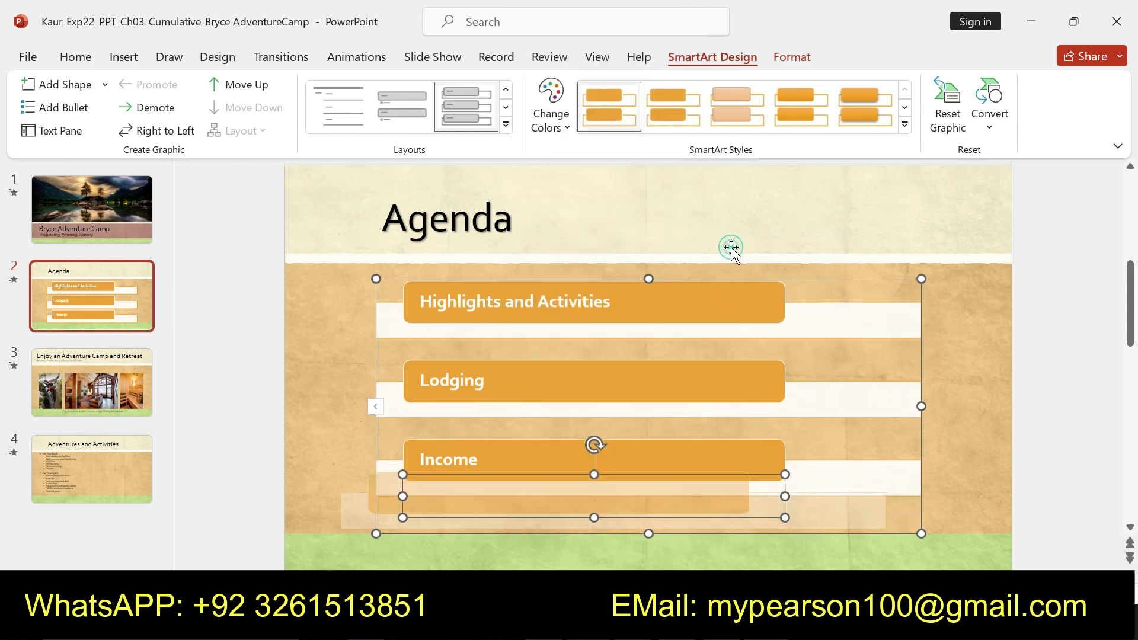
Step: Copy 'Revenue' from Word, paste it into the list, then delete the extra Revenue boxes
key(alt+Tab)
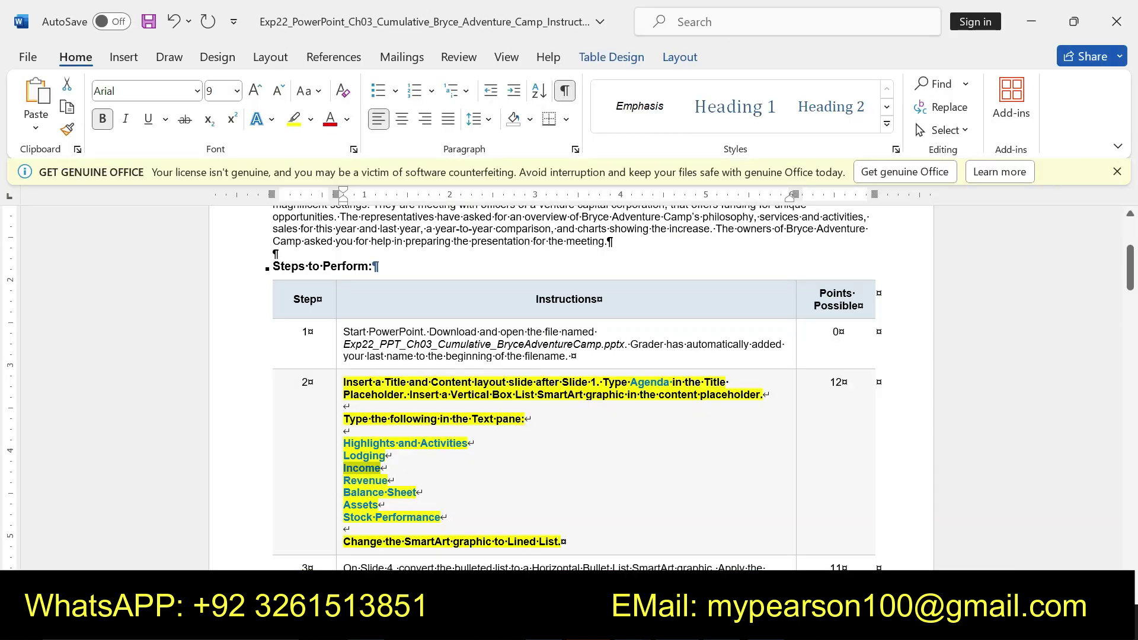
drag(342, 481, 386, 482)
key(alt+Tab)
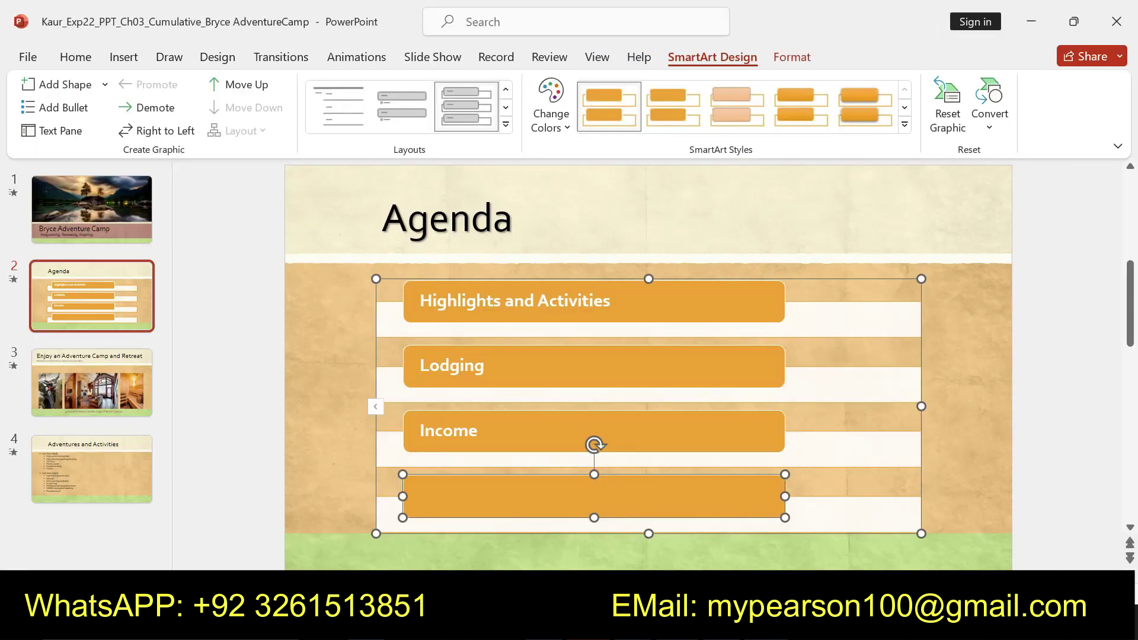
key(ctrl+v)
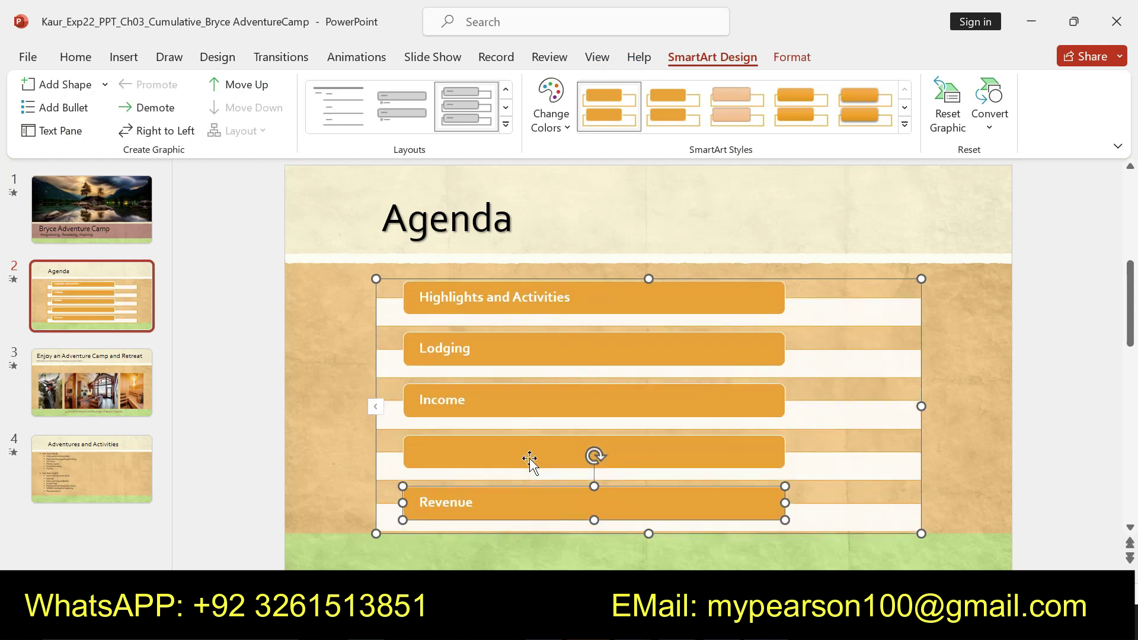
right_click(558, 502)
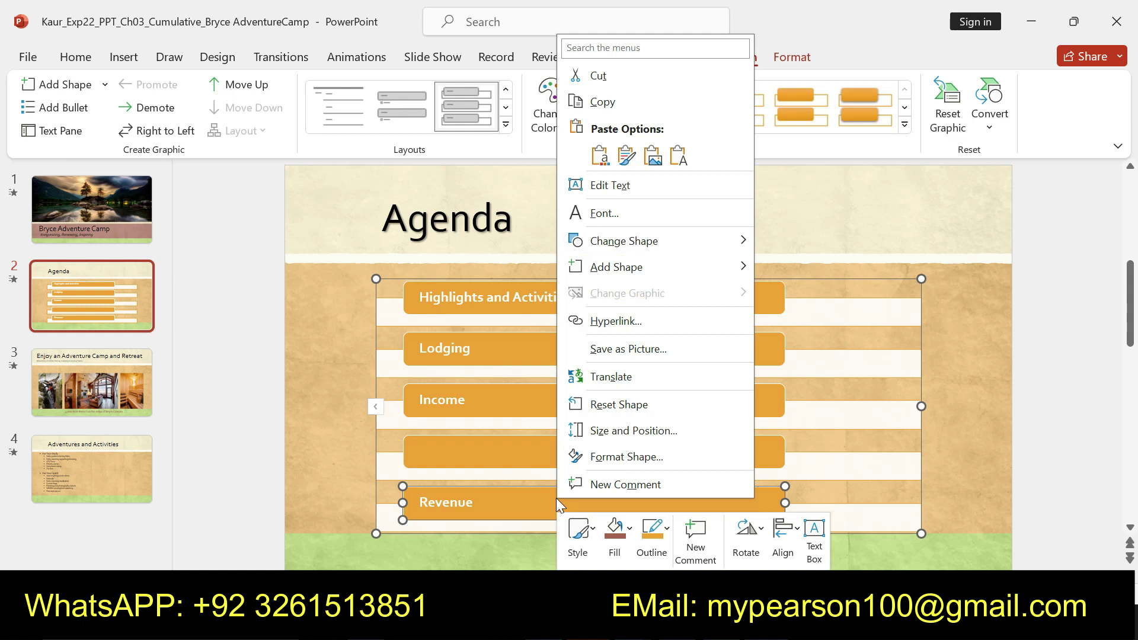
key(Escape)
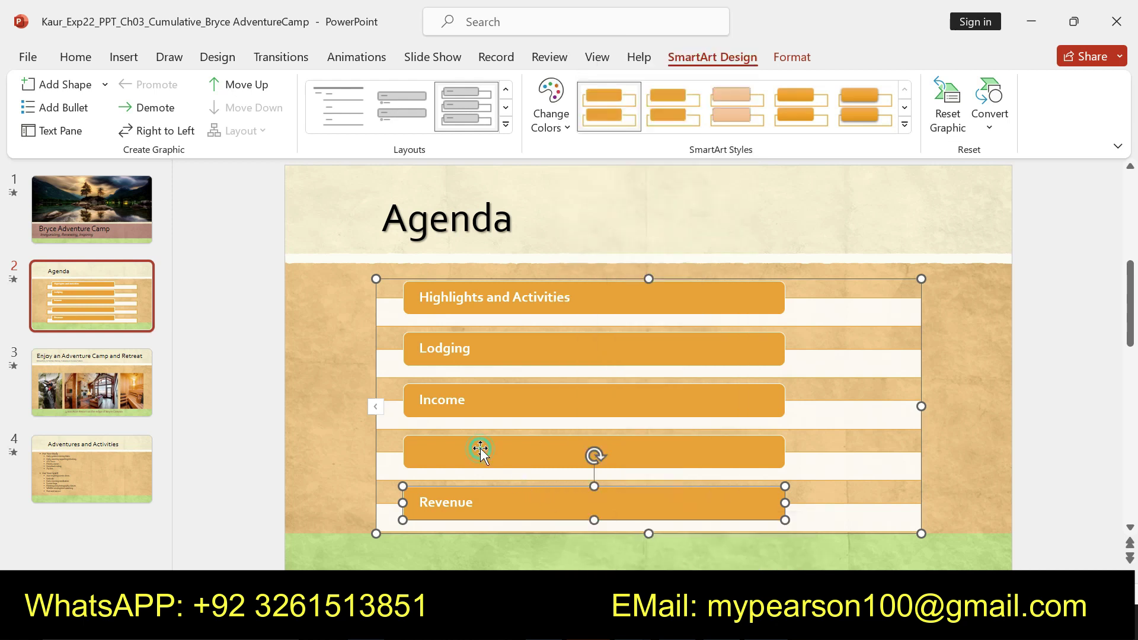
click(482, 454)
key(ctrl+v)
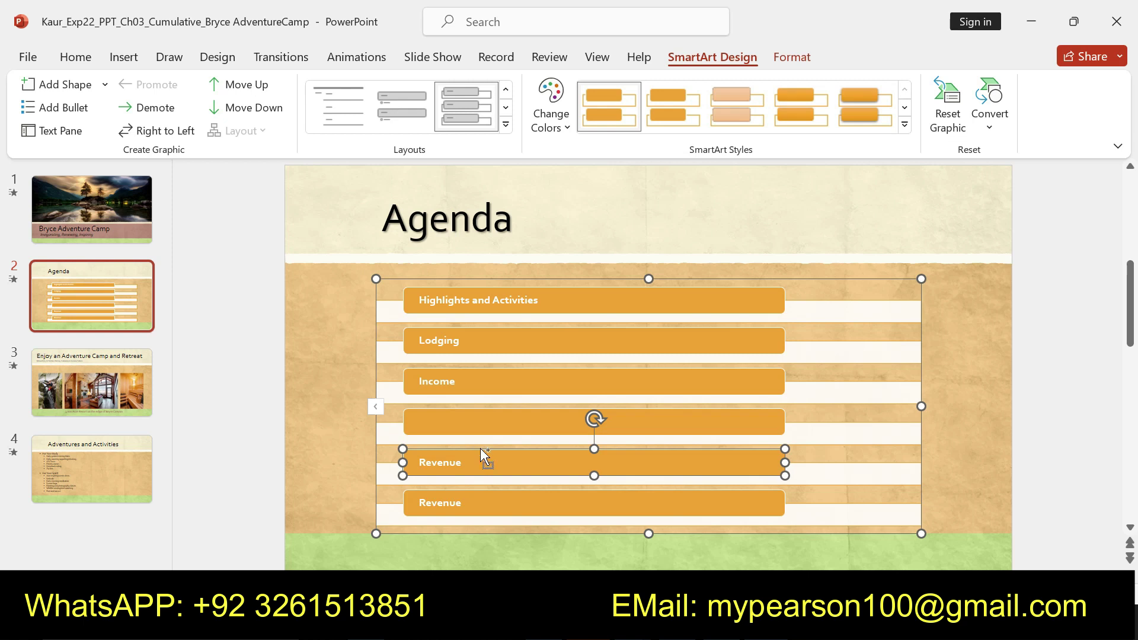
key(Delete)
key(Delete)
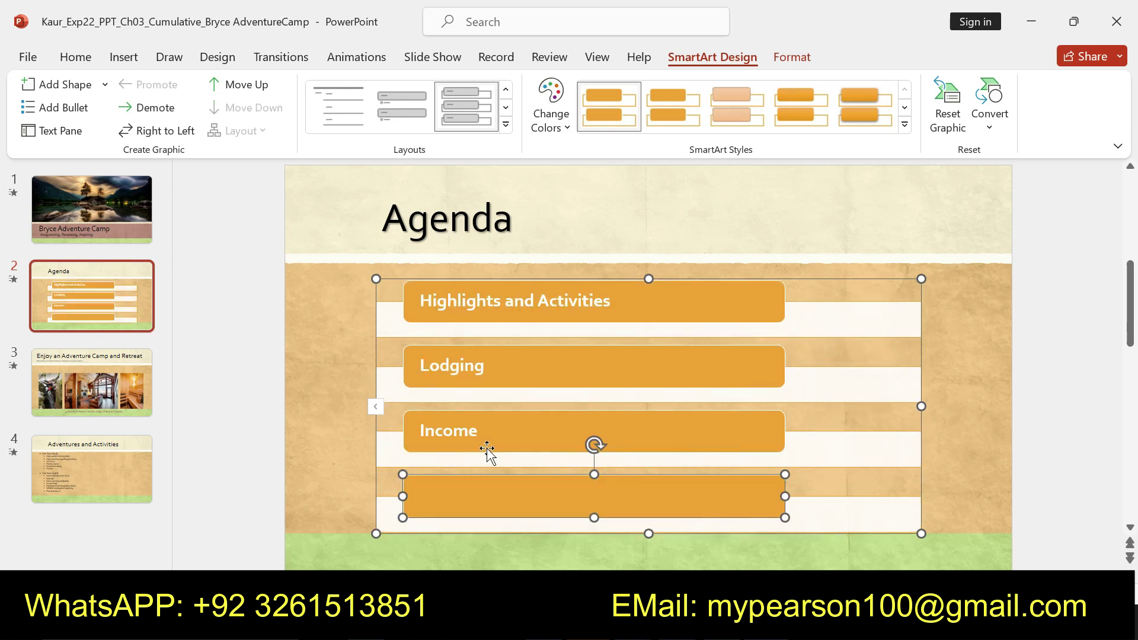
click(605, 475)
click(505, 440)
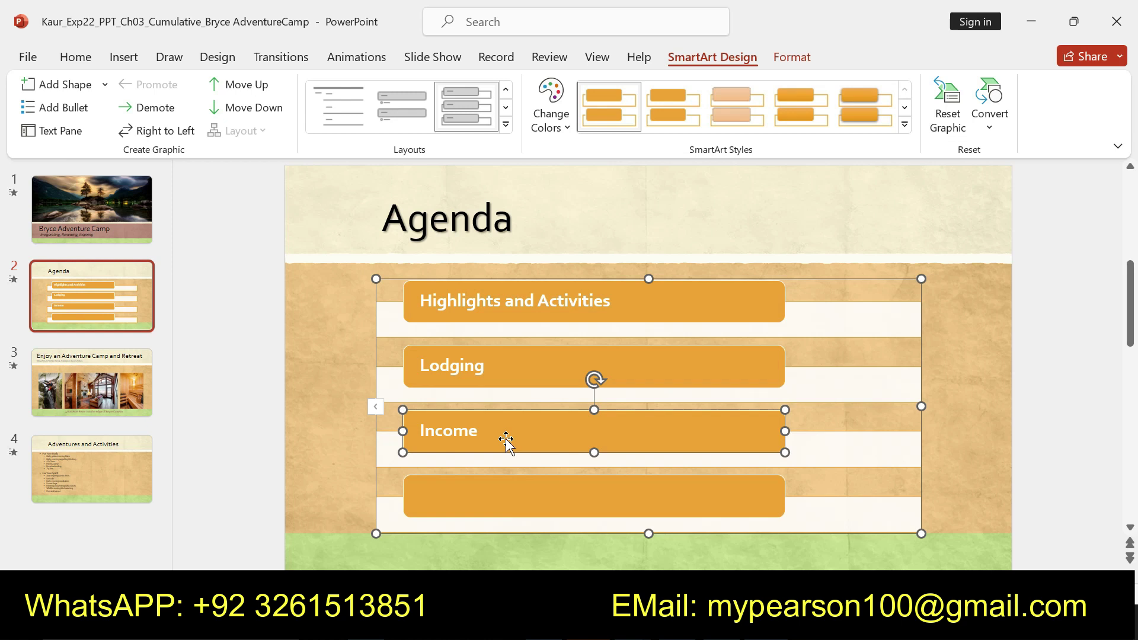
Step: Add empty boxes after Income in the Agenda graphic
click(544, 401)
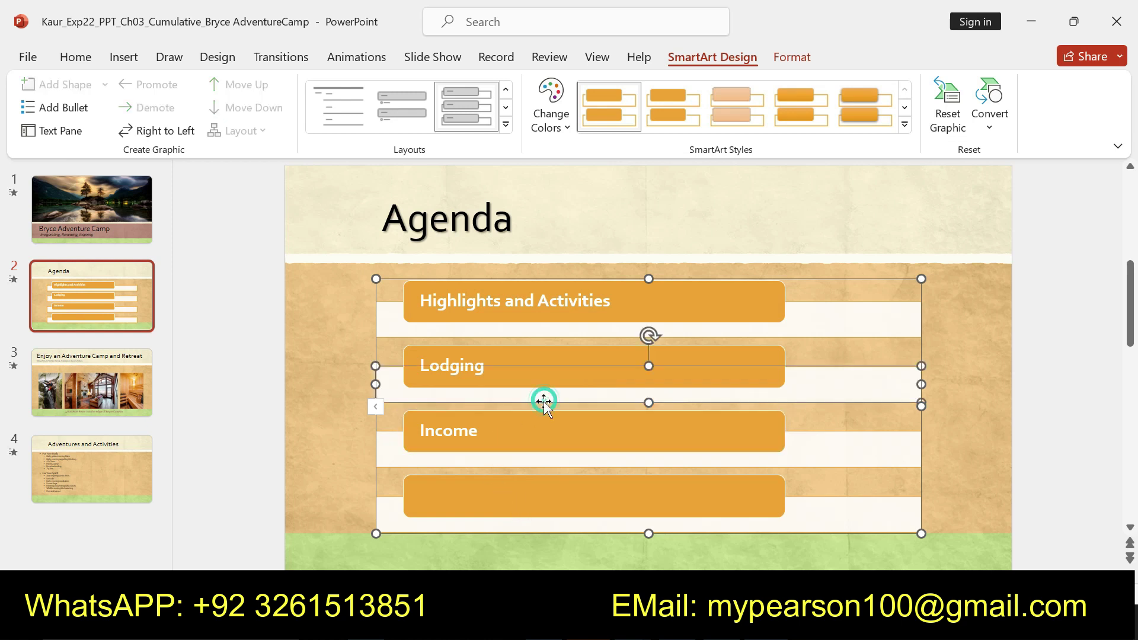
click(508, 439)
right_click(511, 435)
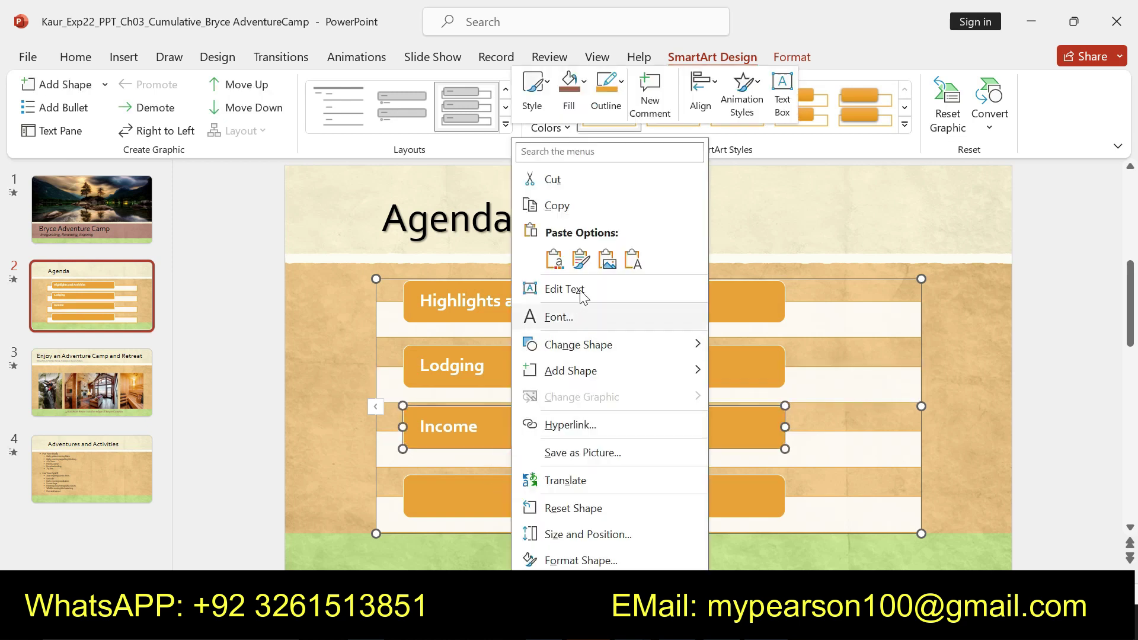
click(697, 375)
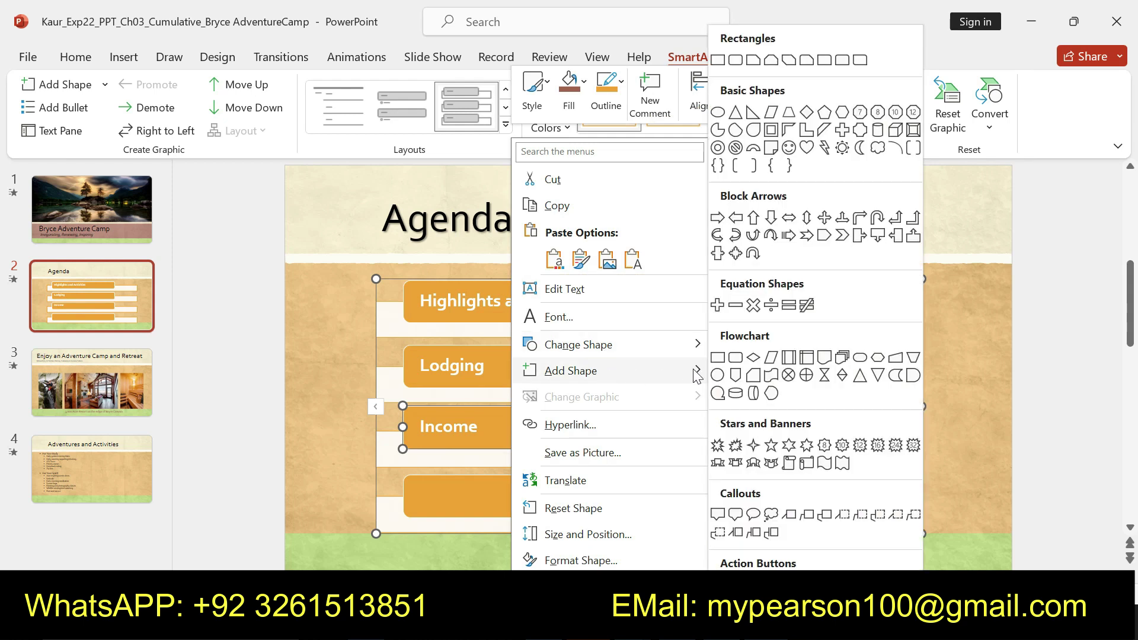
click(745, 371)
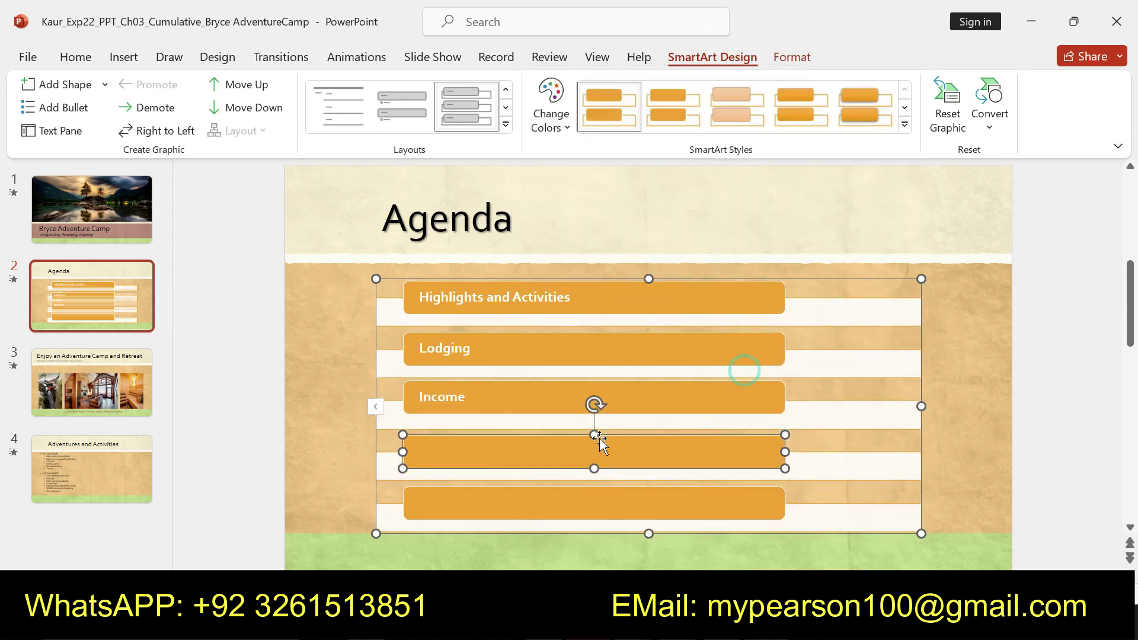
key(ctrl+v)
key(ctrl+z)
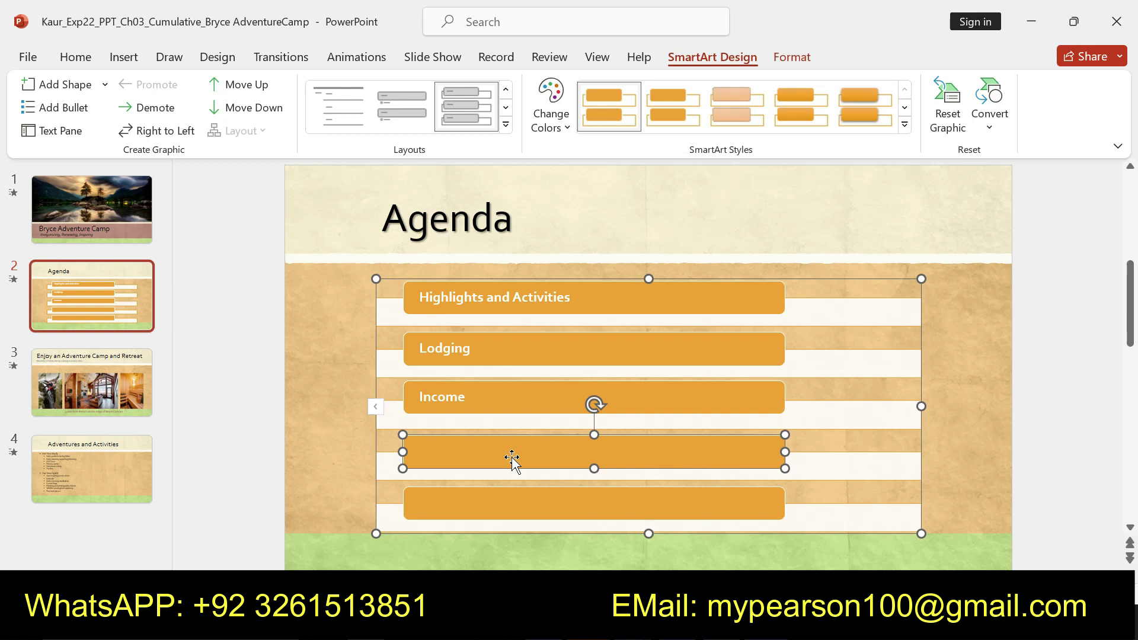
click(493, 397)
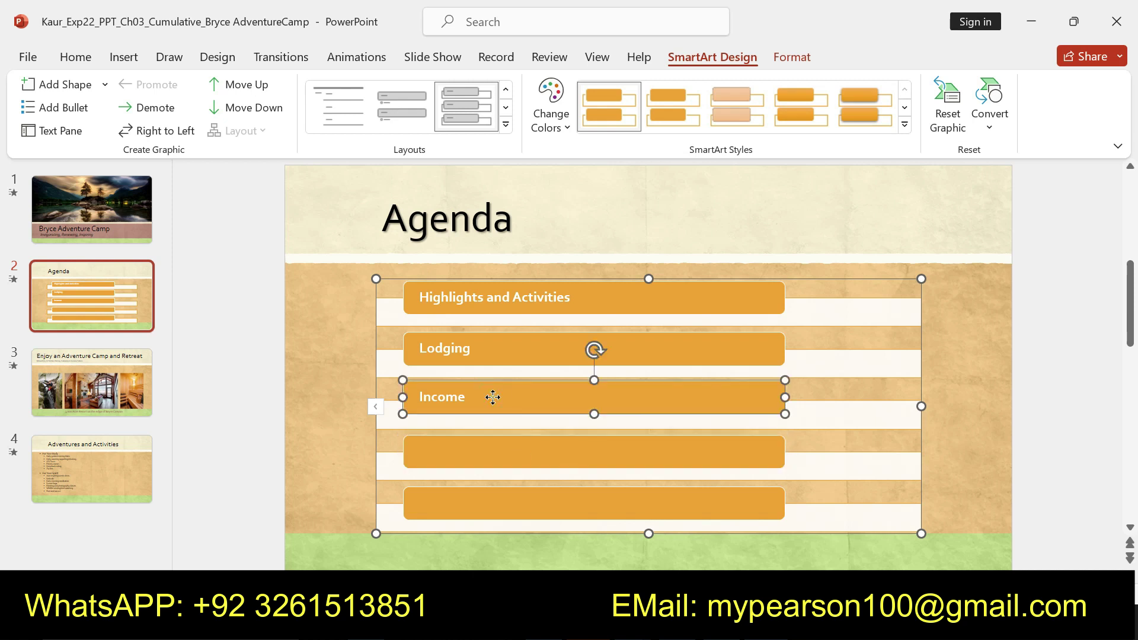
right_click(493, 397)
mouse_move(553, 370)
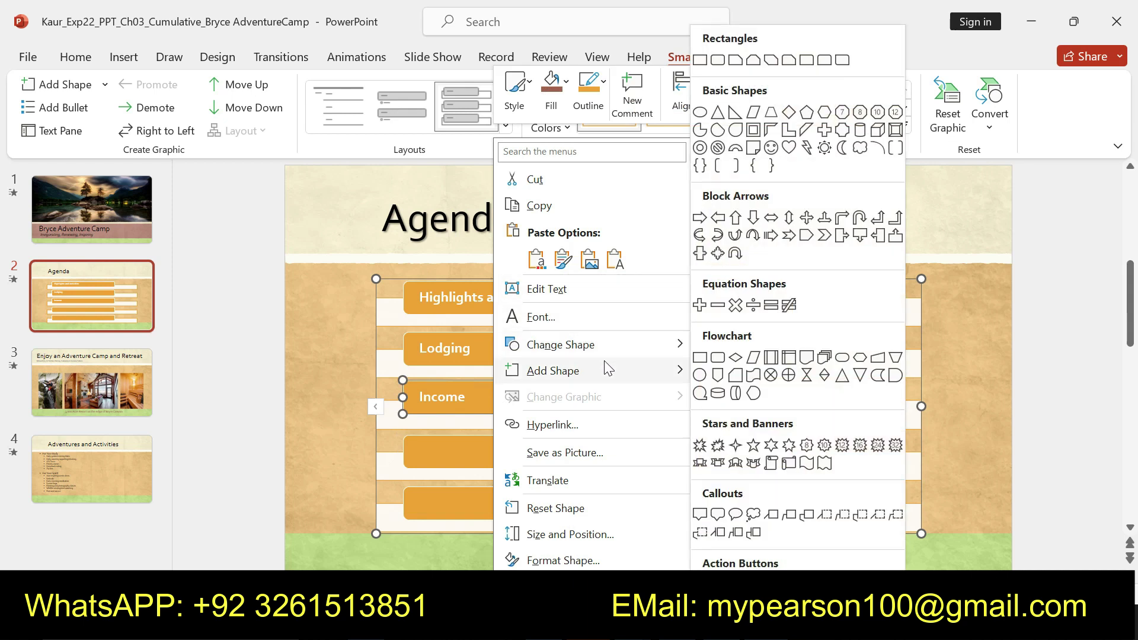
click(708, 371)
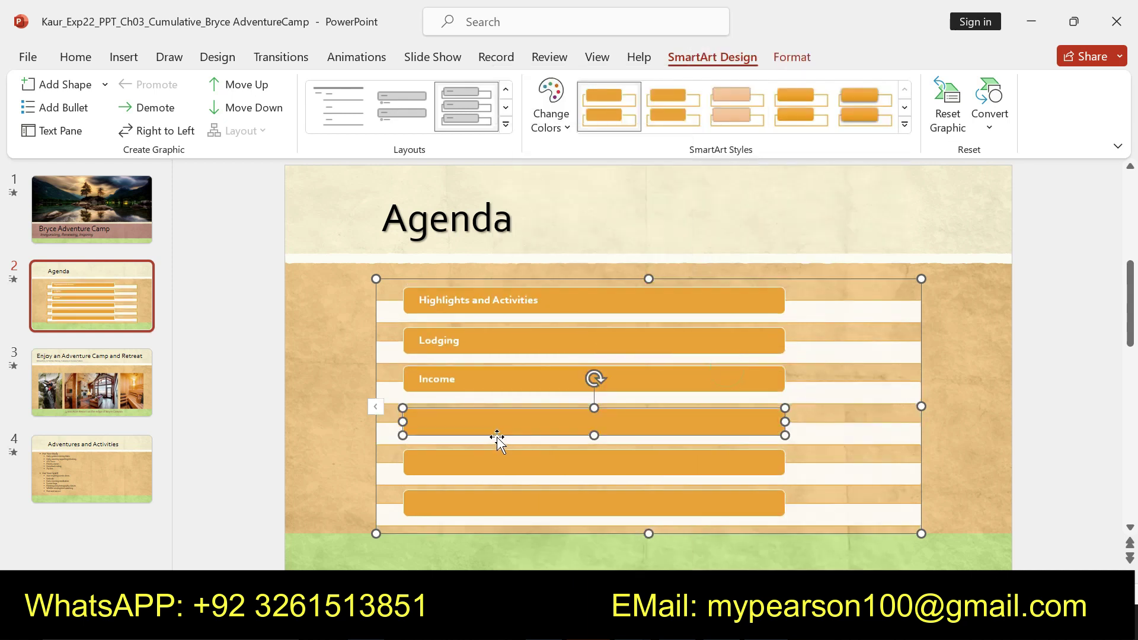
click(518, 463)
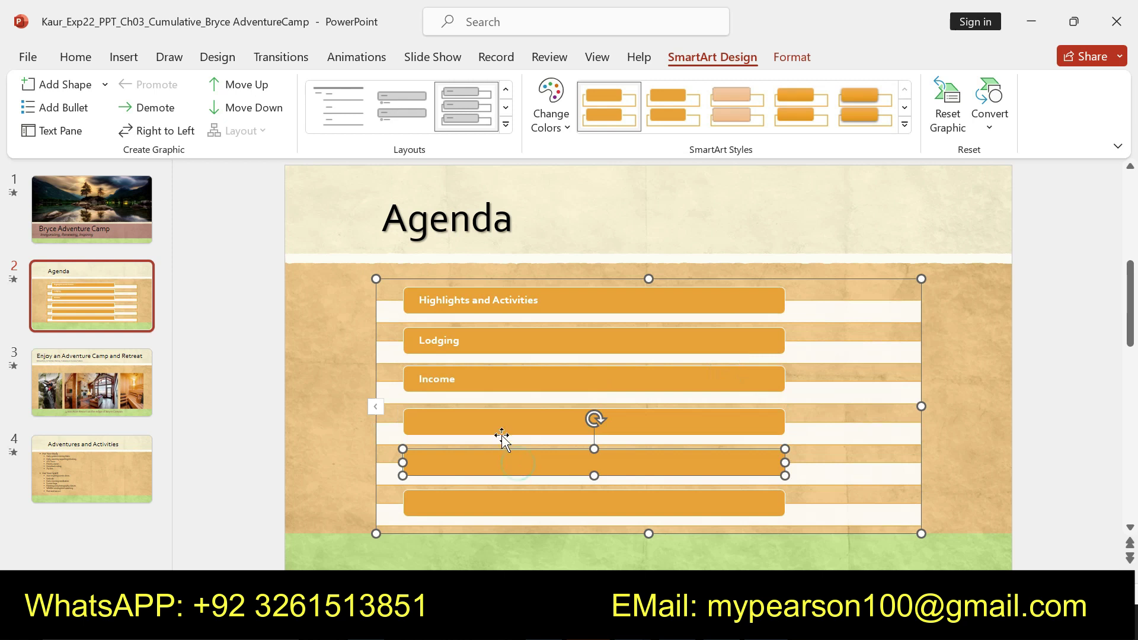
click(502, 435)
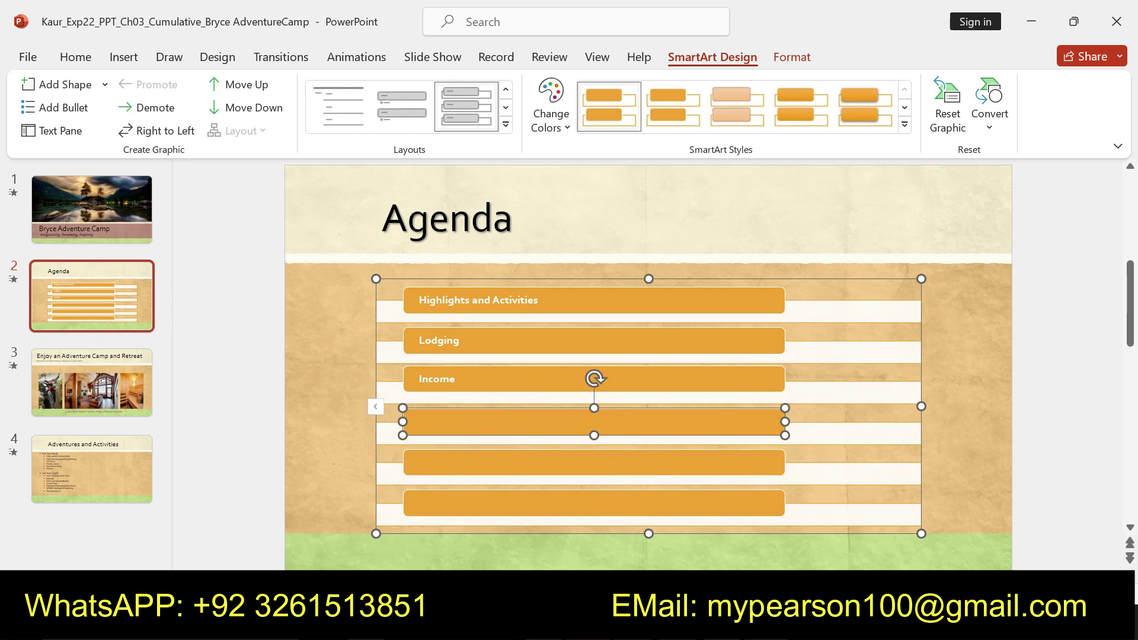
Step: Paste 'Revenue' from Word into the list and remove the empty fourth box
key(alt+Tab)
double_click(404, 473)
key(ctrl+c)
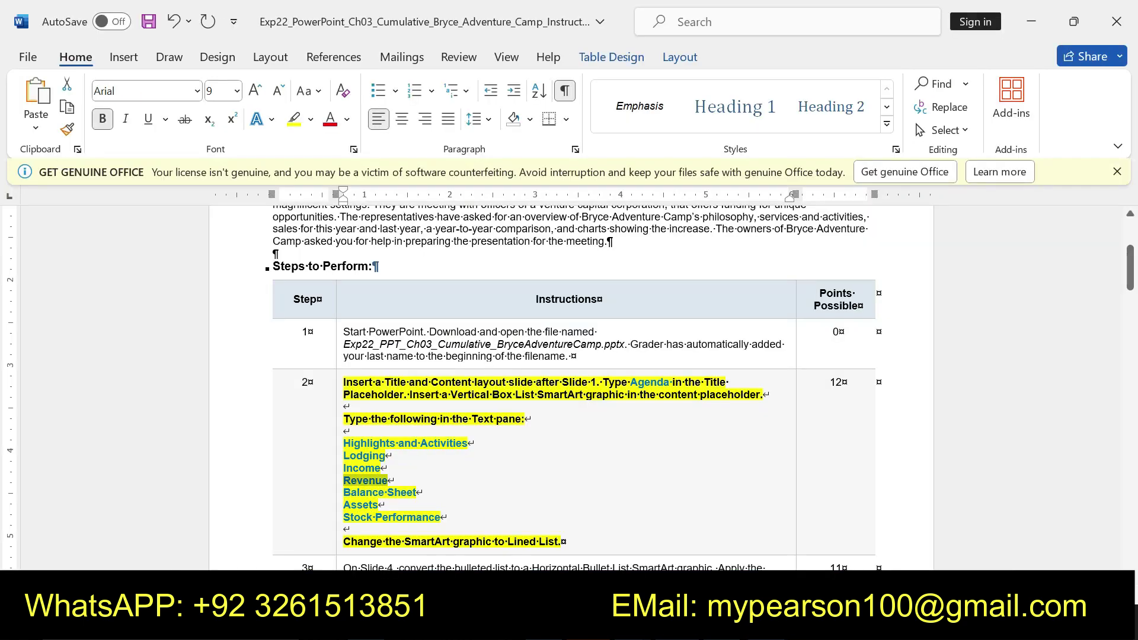
key(alt+Tab)
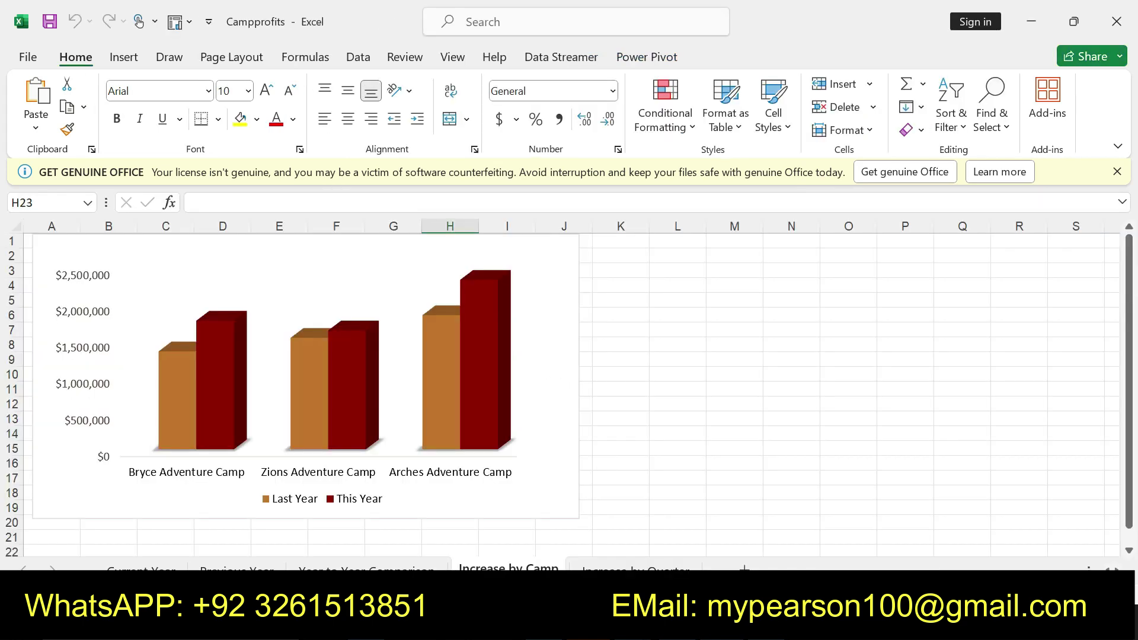
key(alt+Tab)
click(465, 387)
click(457, 415)
key(ctrl+v)
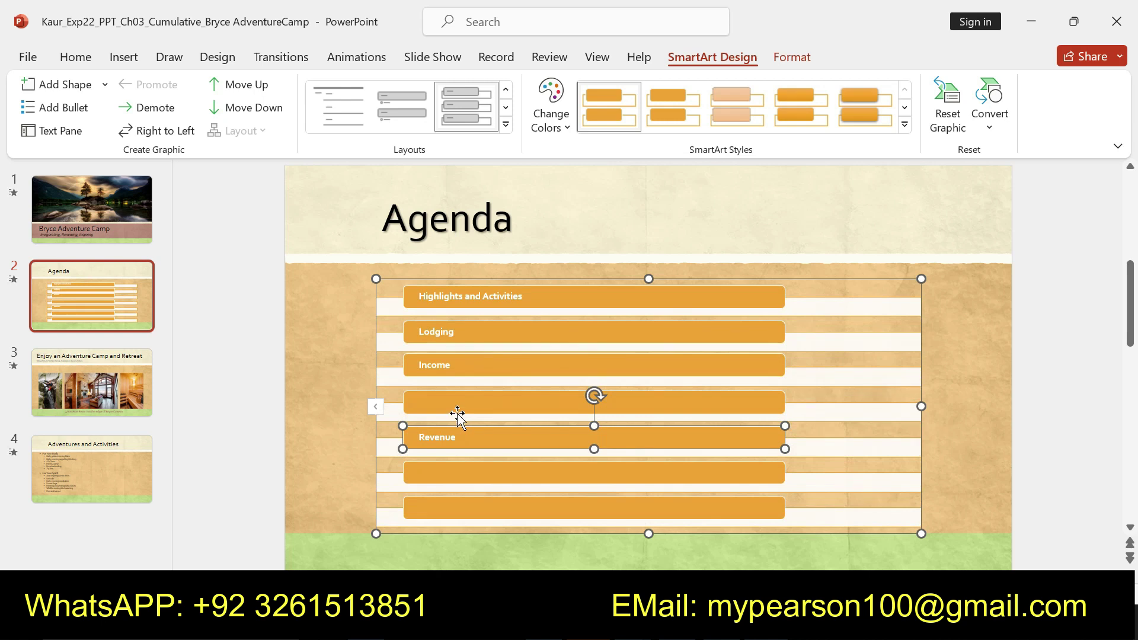
right_click(457, 408)
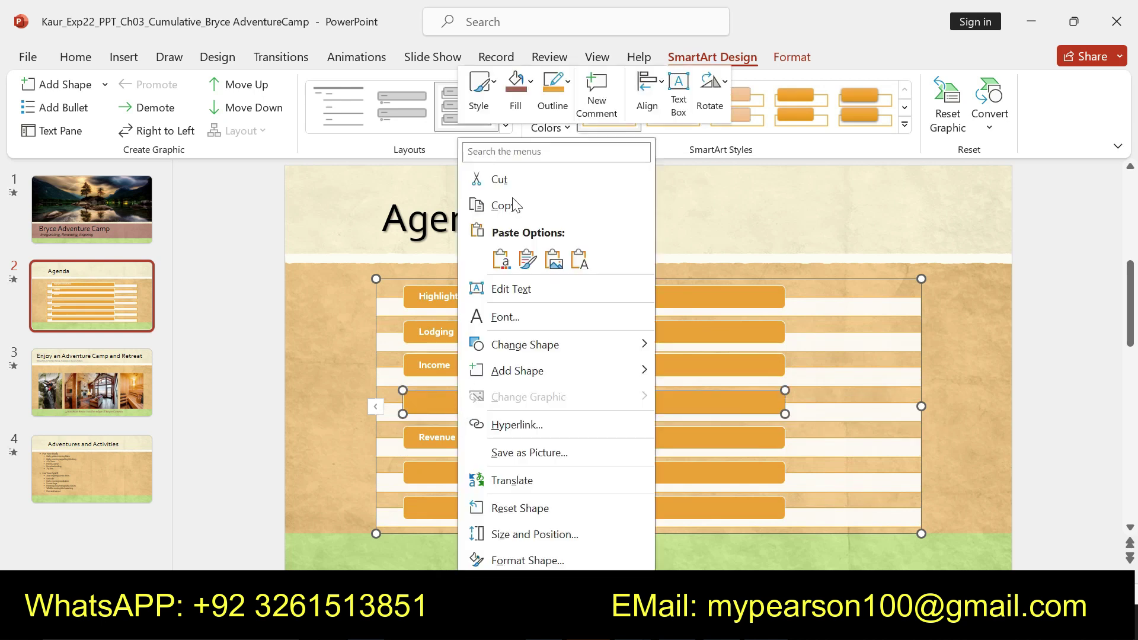
click(529, 178)
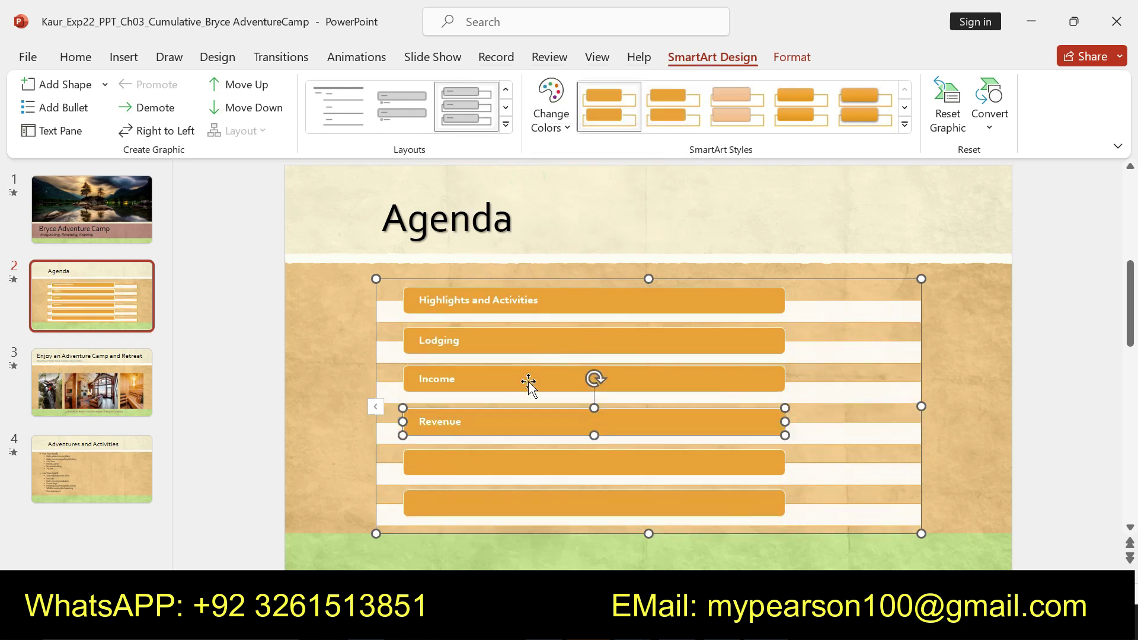
click(452, 465)
Step: Paste 'Balance Sheet' into the list and remove the empty box above it
key(alt+Tab)
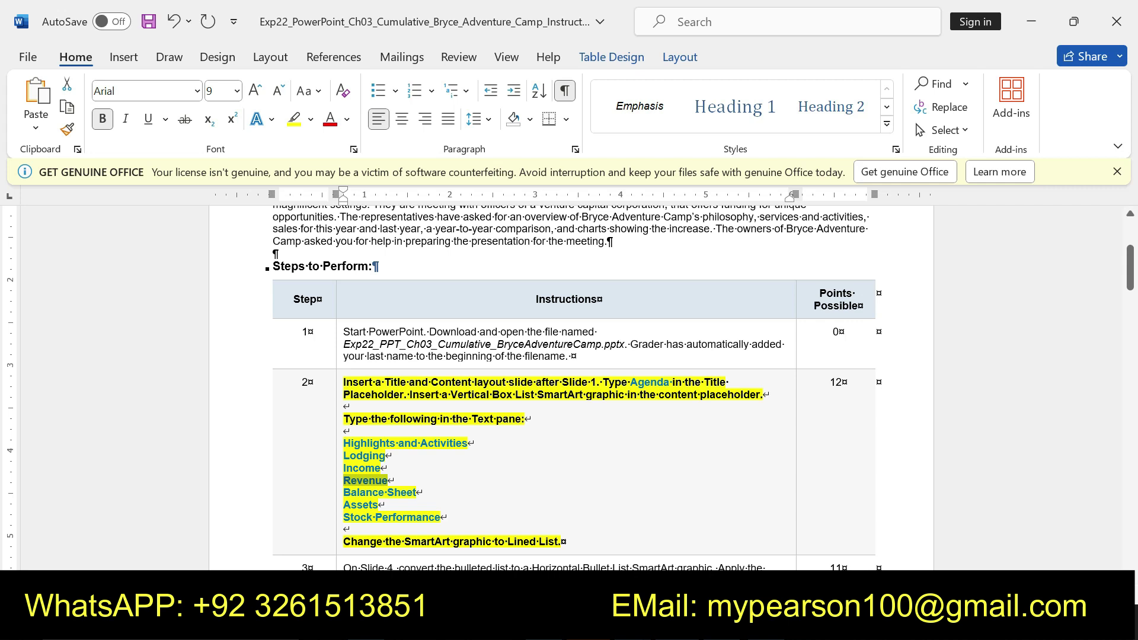
drag(417, 493, 344, 492)
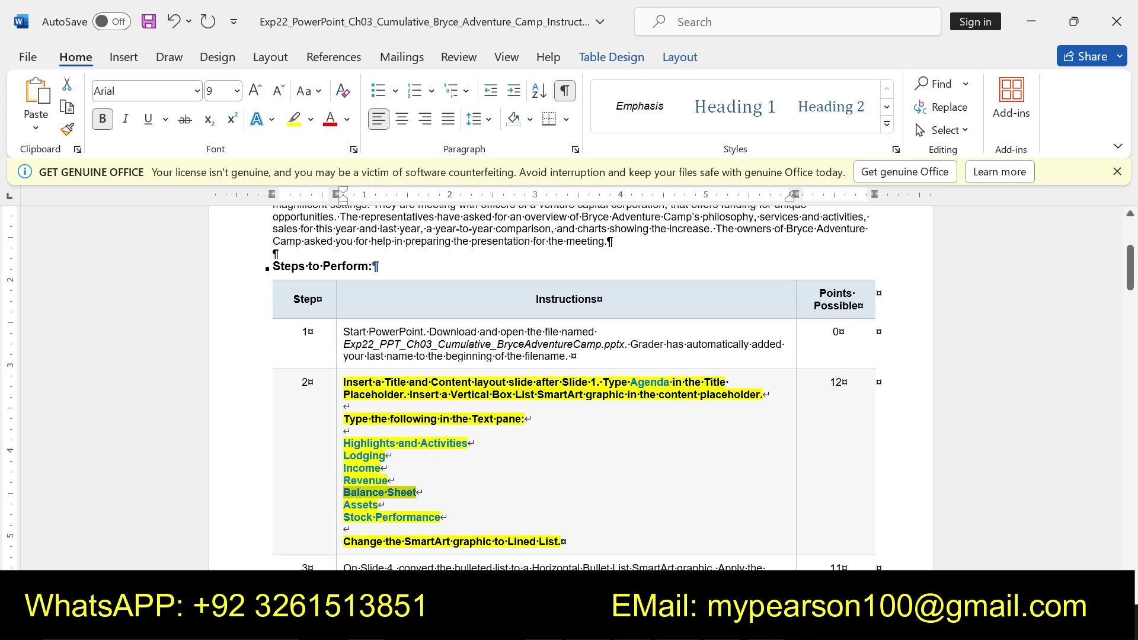
key(alt+Tab)
key(ctrl+v)
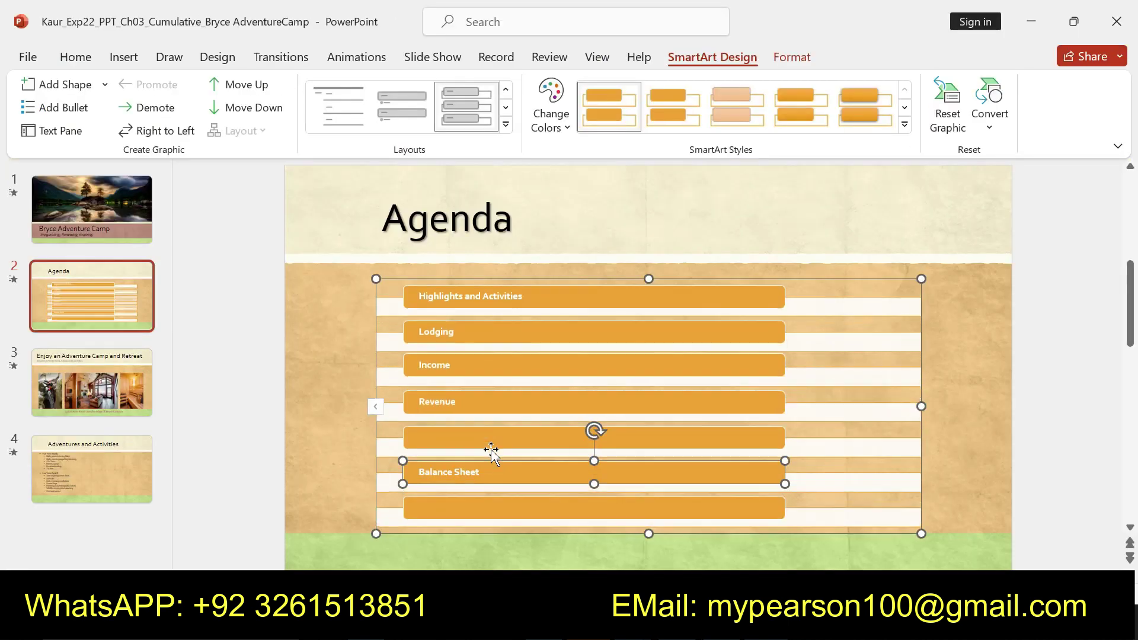
right_click(487, 437)
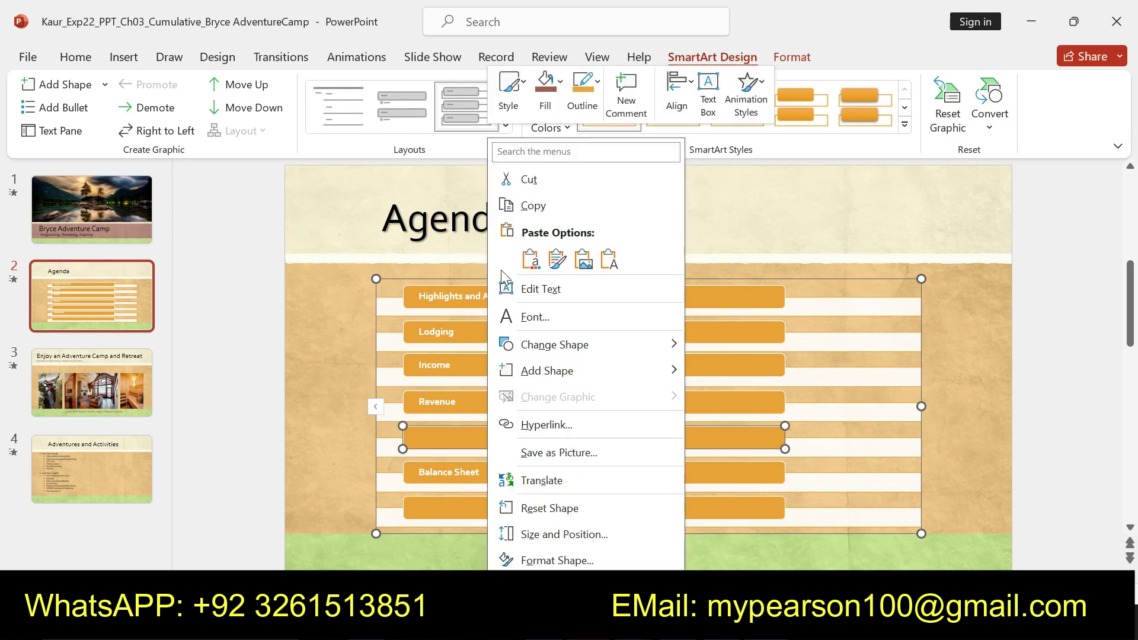
click(529, 179)
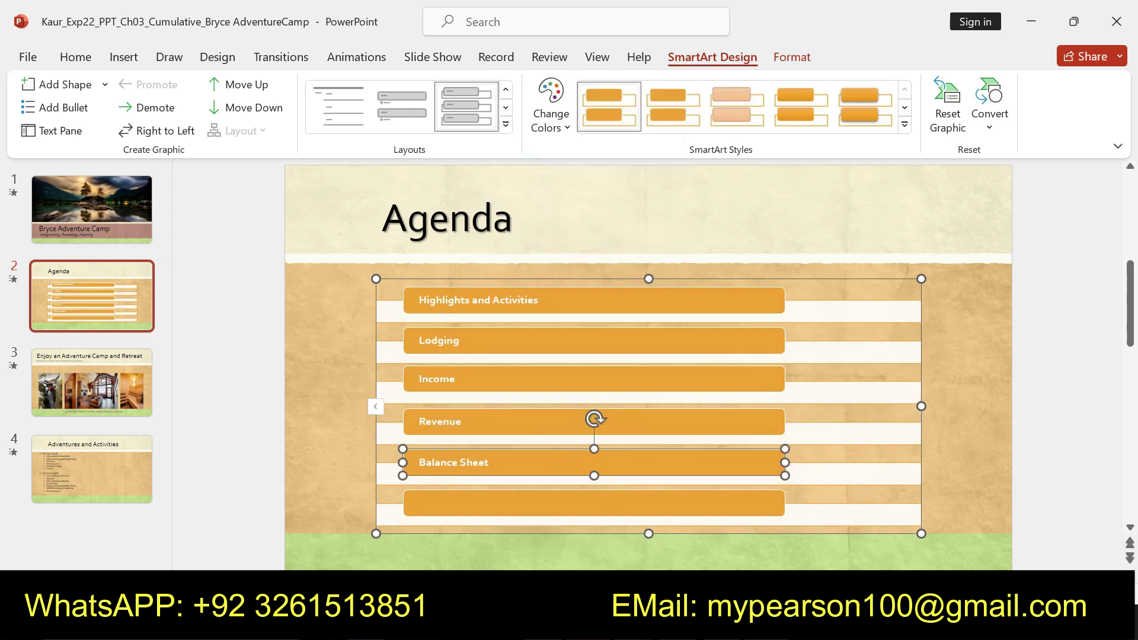
Step: Add 'Assets' at the bottom of the list and remove the leftover empty box
key(alt+Tab)
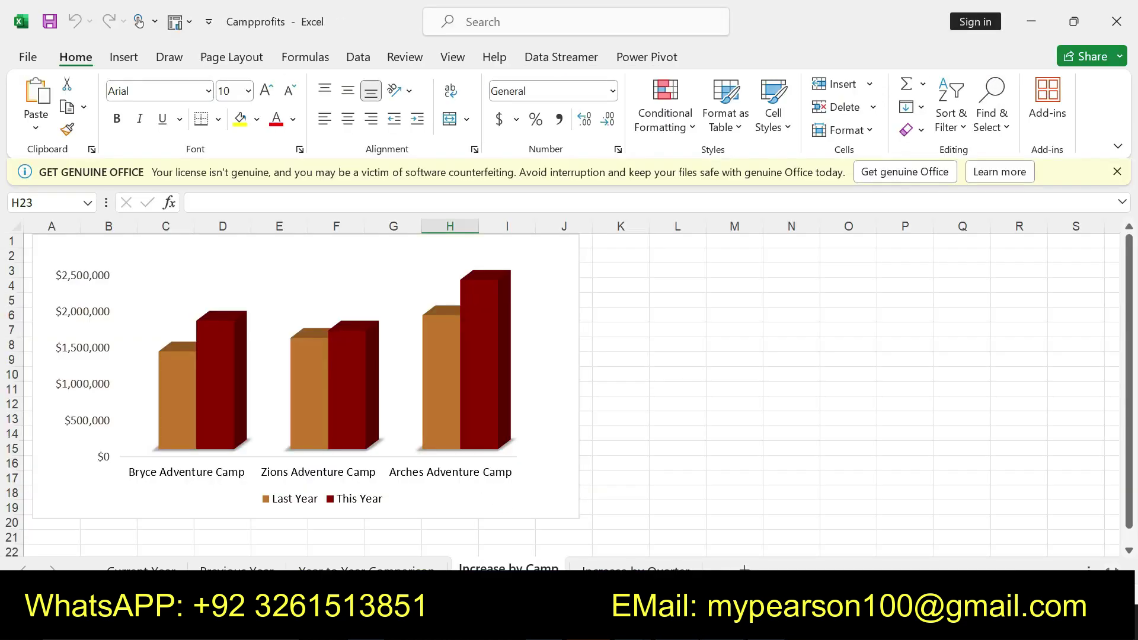
key(alt+Tab)
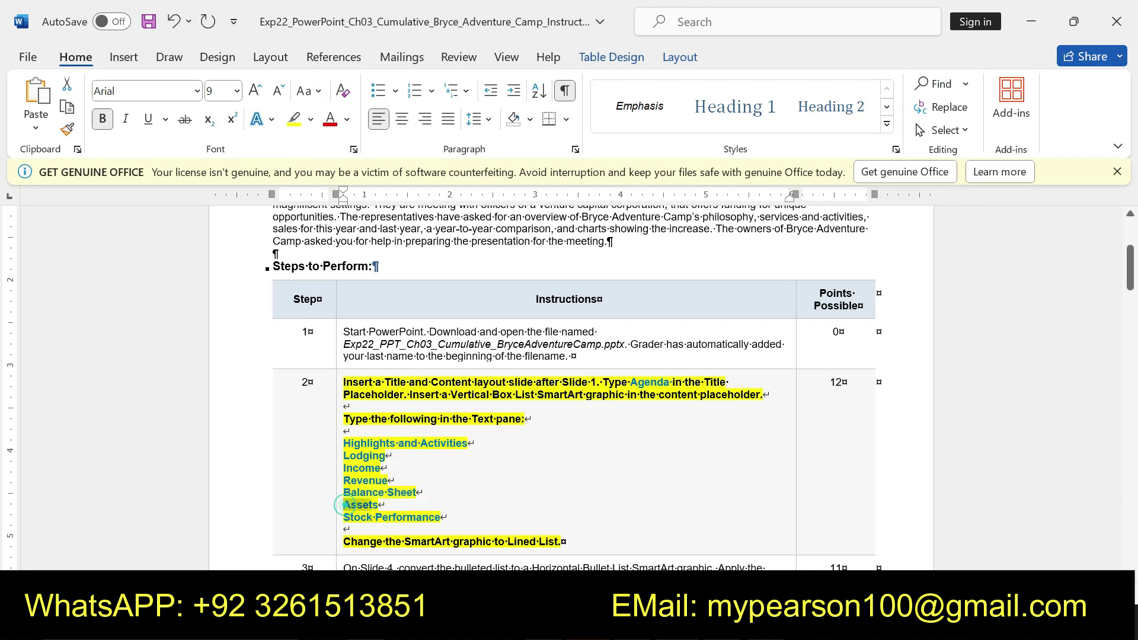
drag(344, 505, 379, 505)
key(alt+Tab)
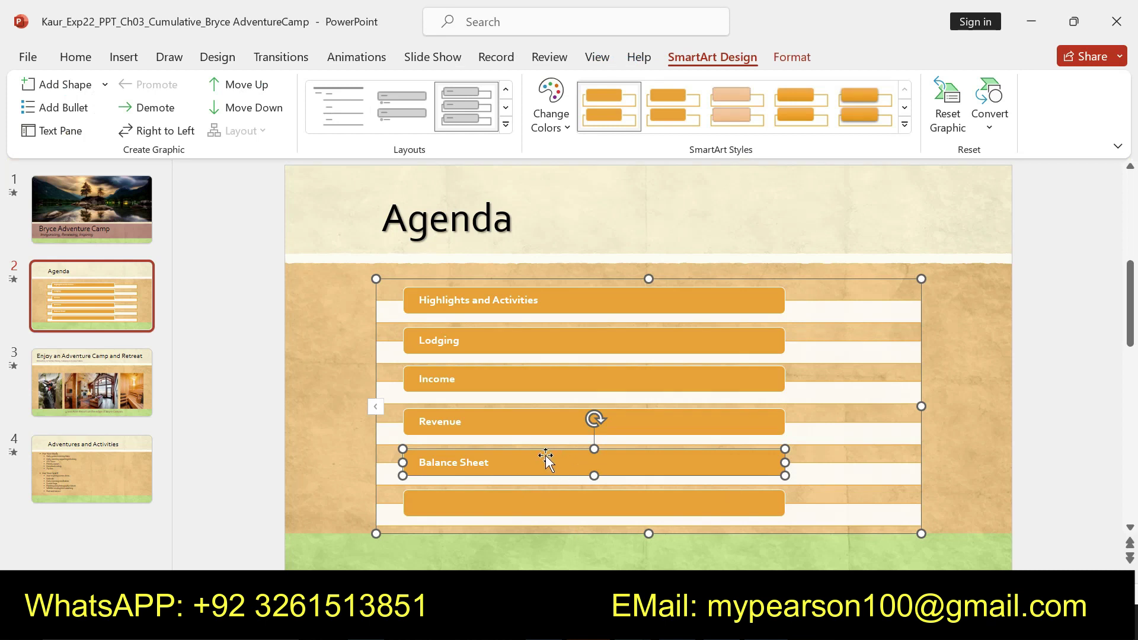
click(472, 499)
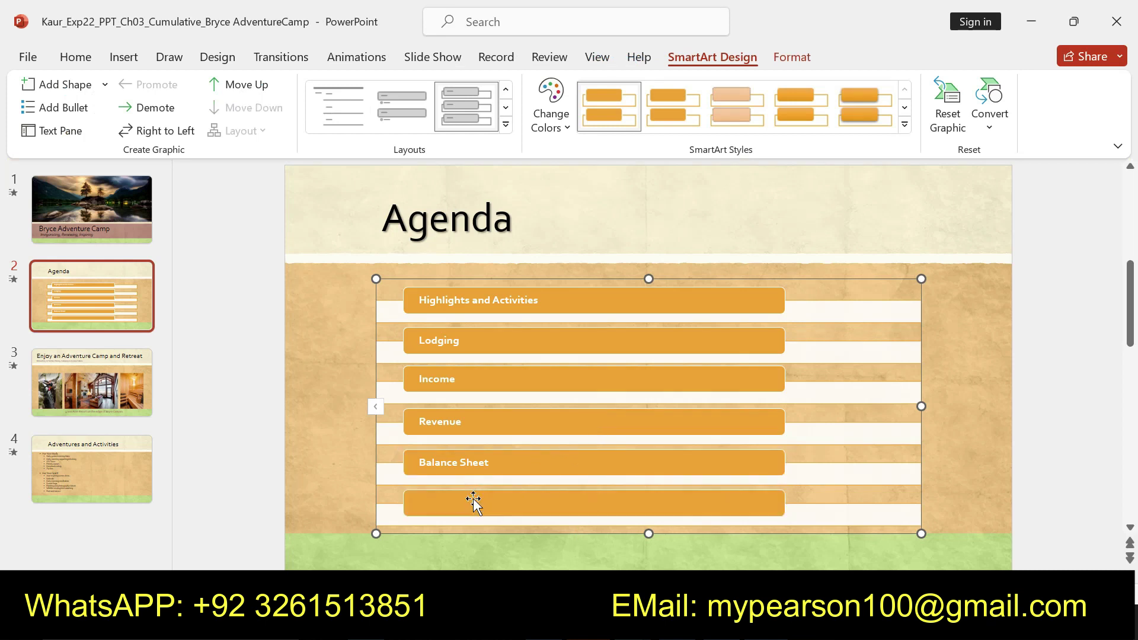
key(ctrl+v)
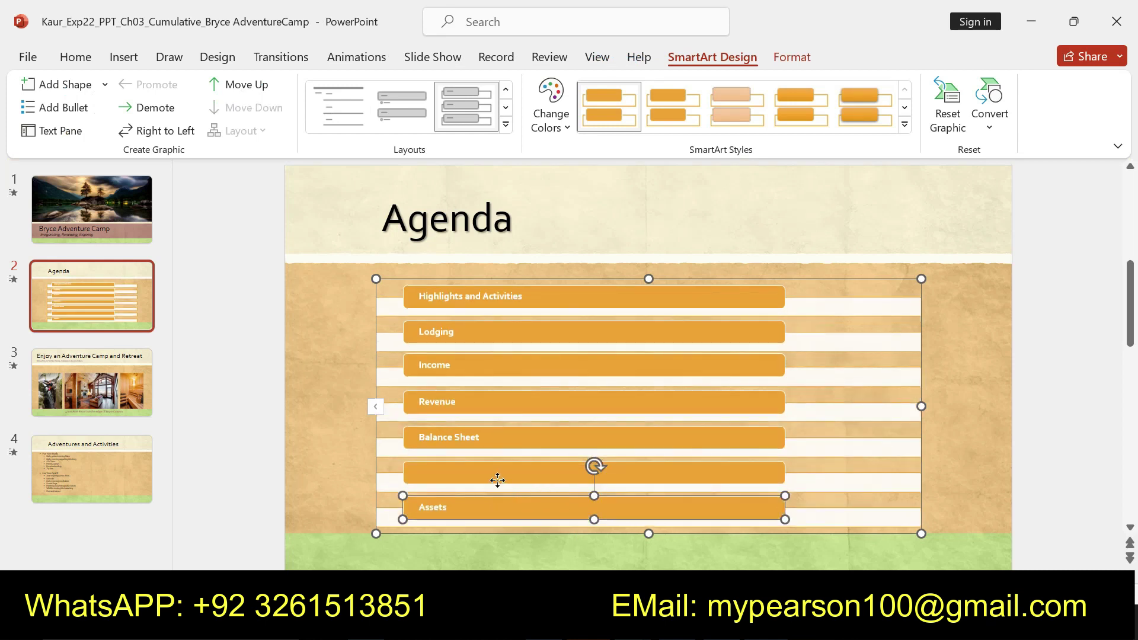
right_click(497, 481)
click(539, 59)
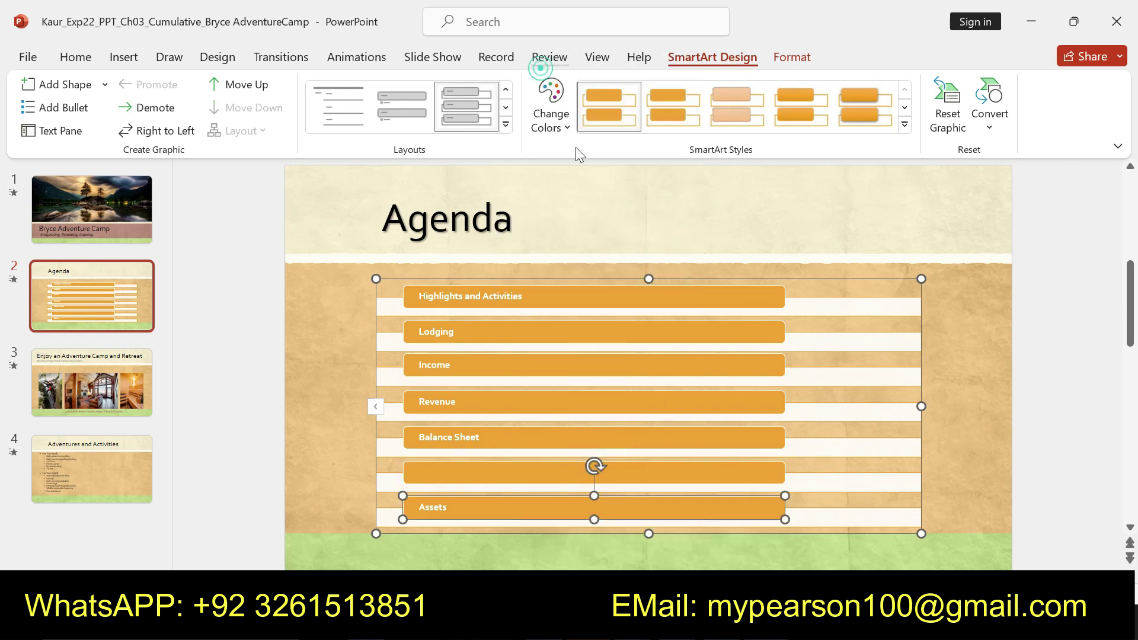
Step: Add 'Stock Performance' after Assets and remove the empty box above it
key(alt+Tab)
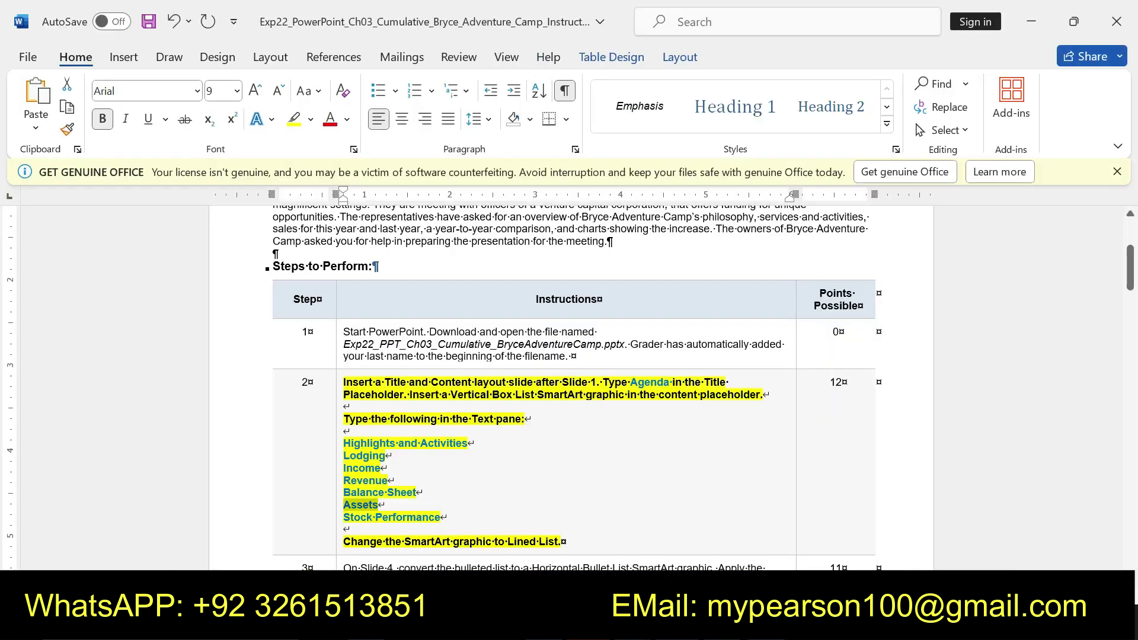
drag(344, 517, 440, 521)
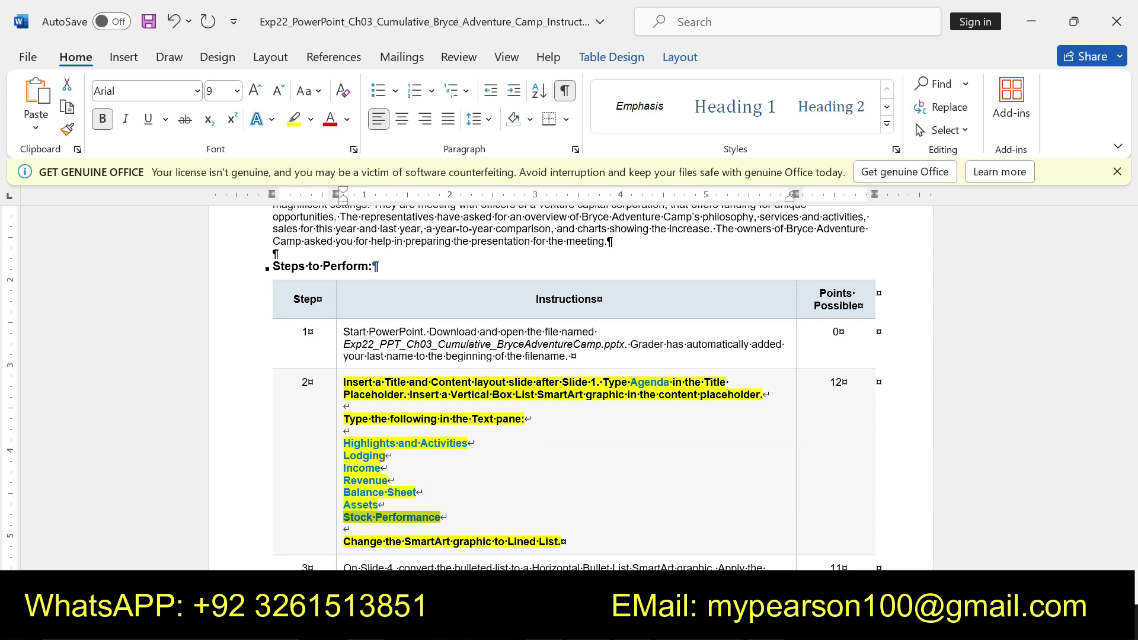
key(alt+Tab)
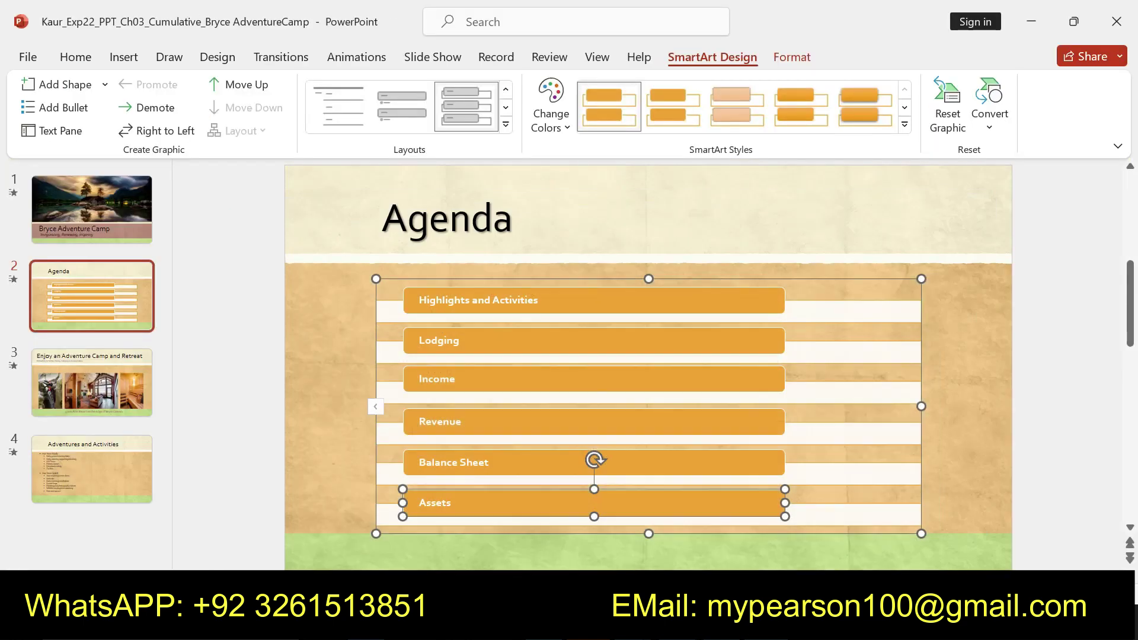
right_click(688, 505)
mouse_move(749, 274)
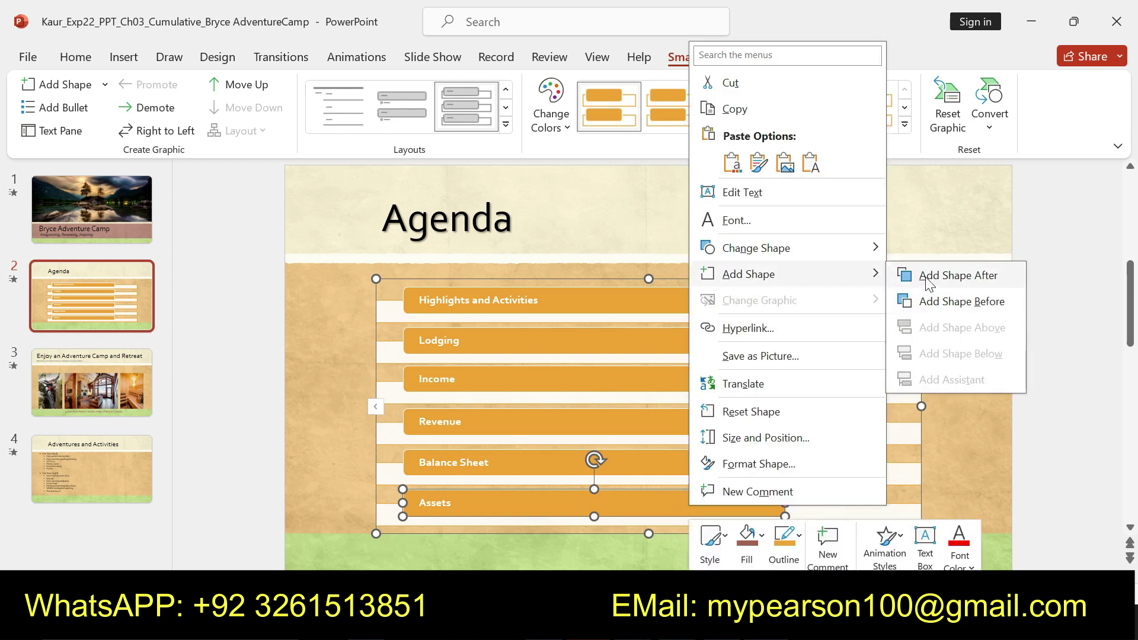
click(919, 275)
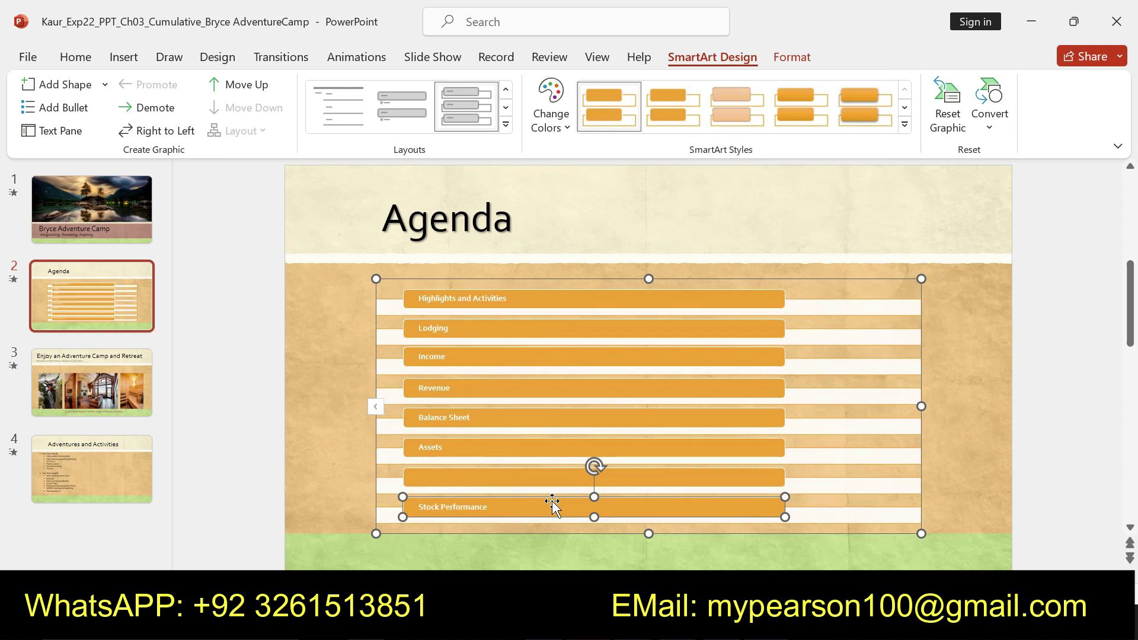
click(516, 476)
right_click(516, 476)
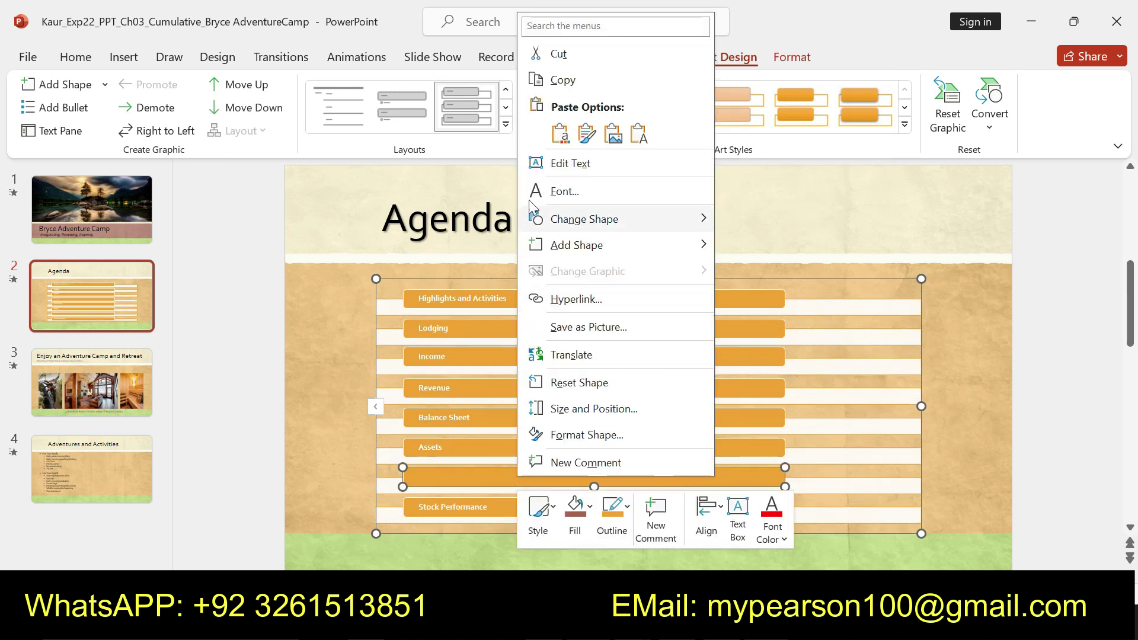
click(555, 52)
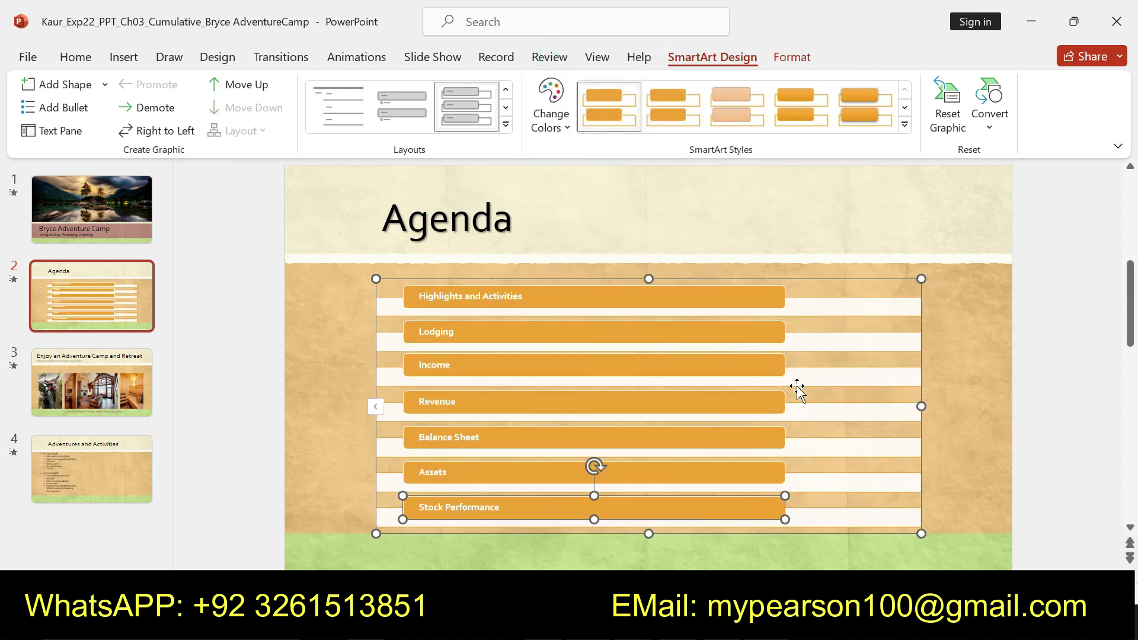
Step: Undo step 2's yellow highlight and bold the 'Change the SmartArt graphic to Lined List.' line
key(alt+Tab)
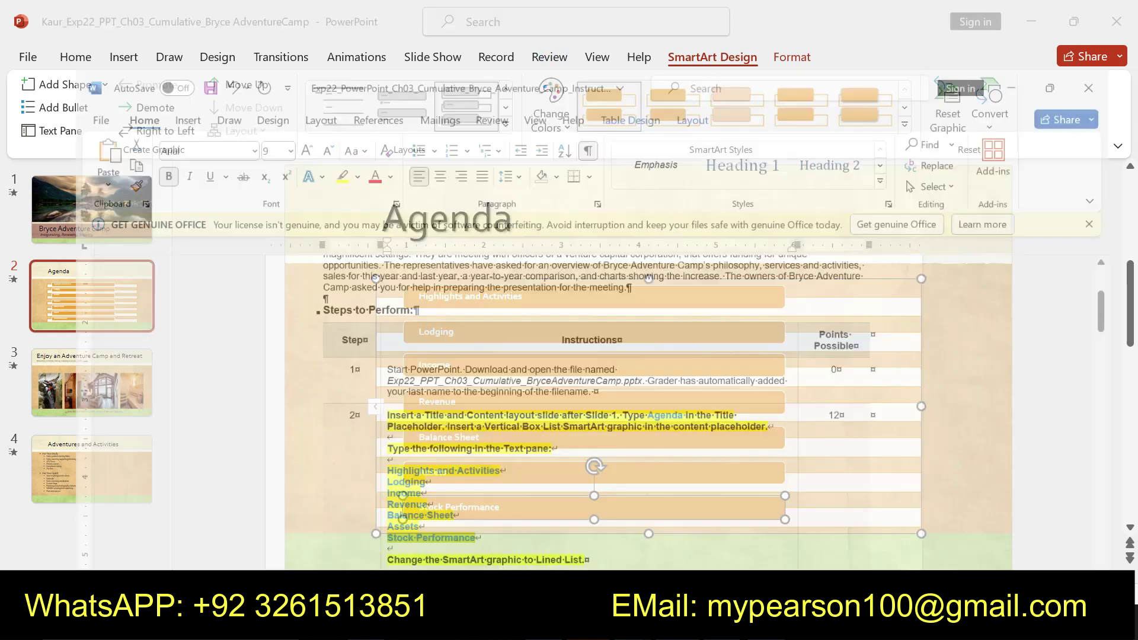
key(ctrl+z)
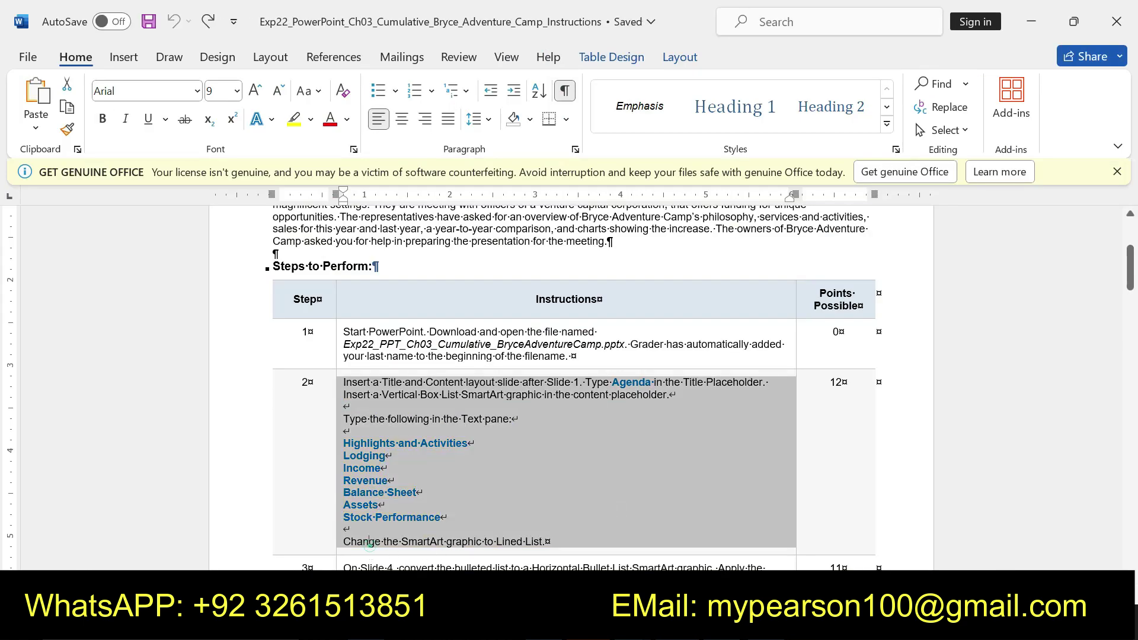
click(383, 548)
drag(343, 542, 485, 542)
drag(344, 542, 546, 542)
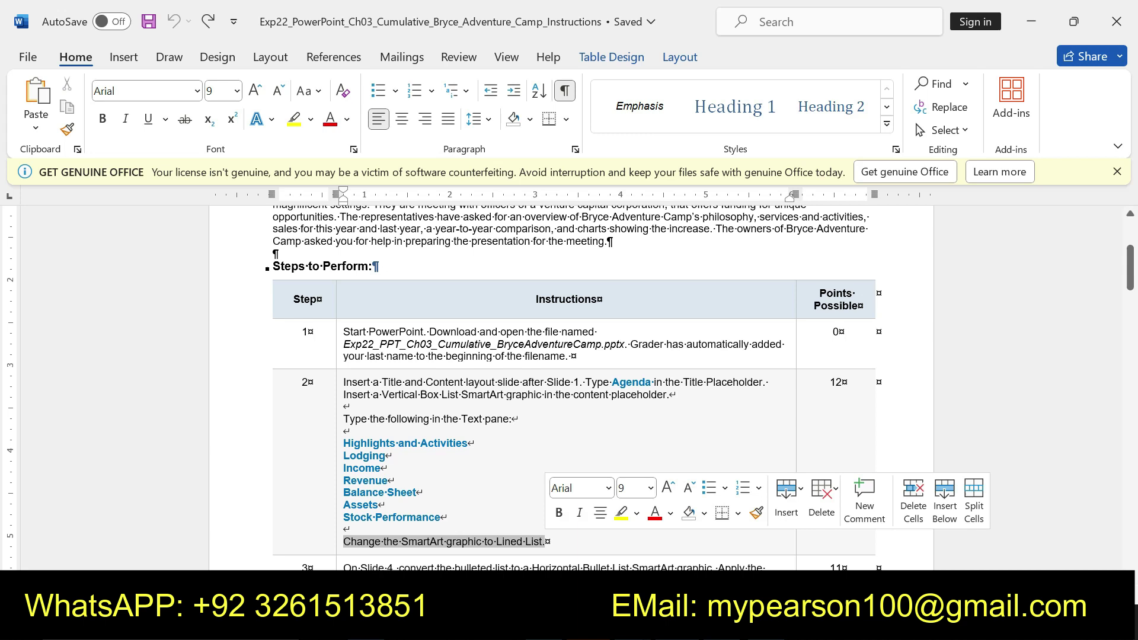
click(559, 513)
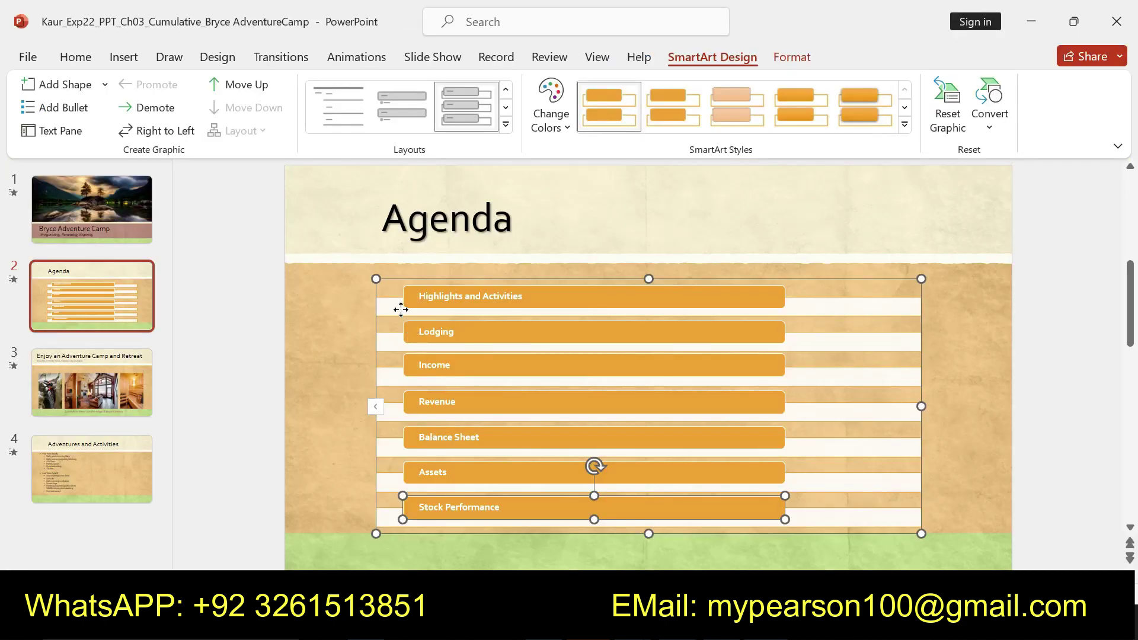
Step: Select and right-click parts of the Agenda SmartArt, including the Highlights and Activities box
right_click(401, 311)
click(881, 343)
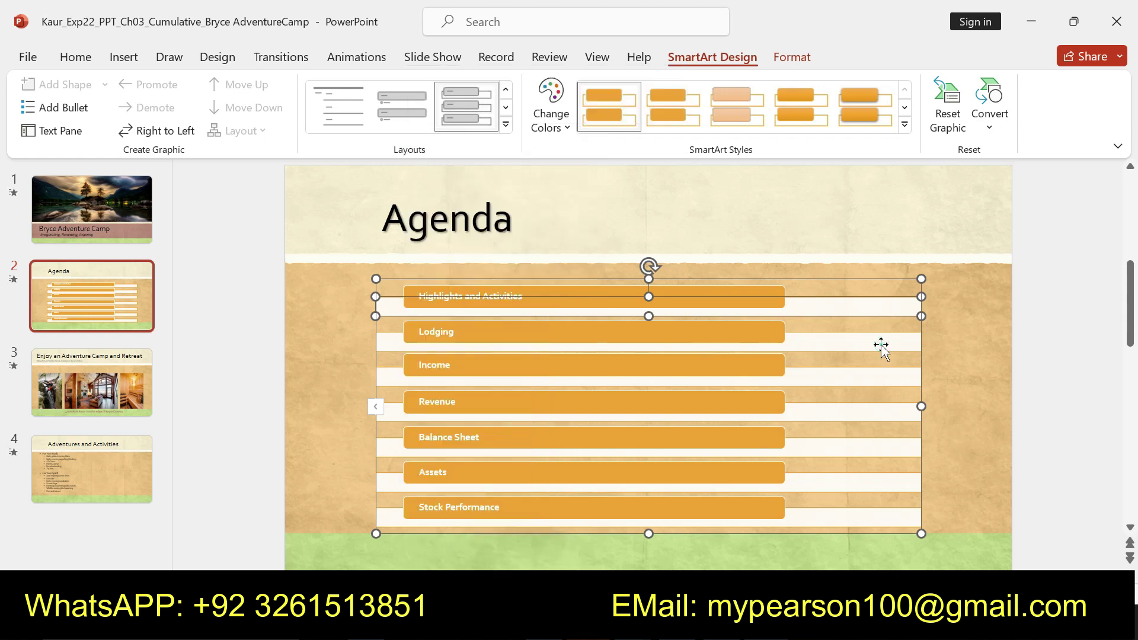
click(823, 285)
right_click(820, 282)
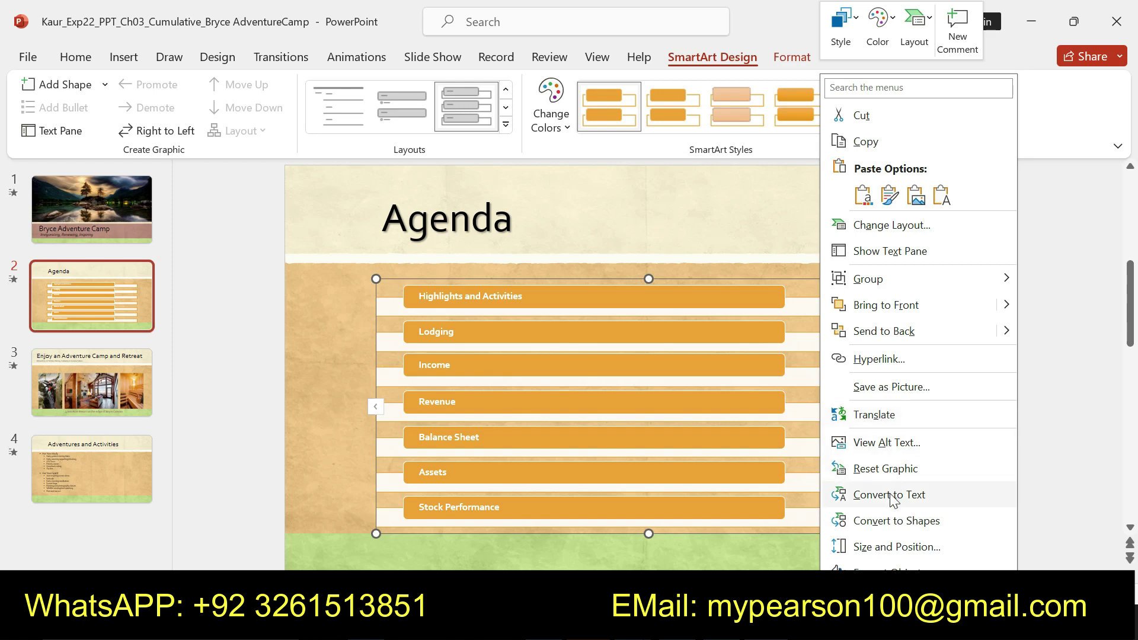
click(384, 297)
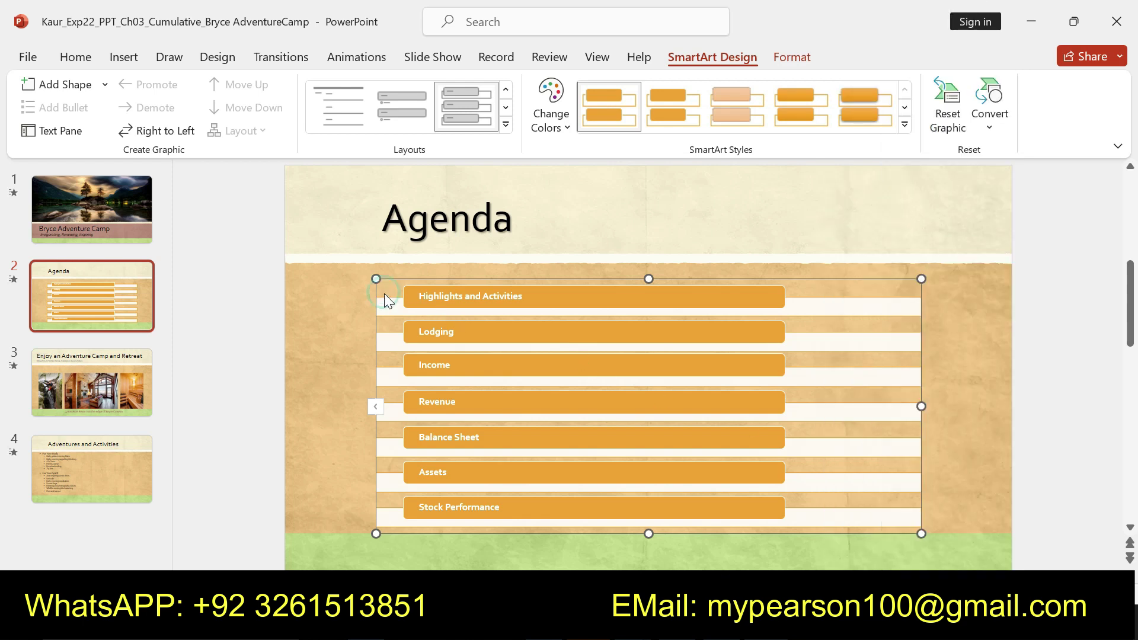
right_click(384, 294)
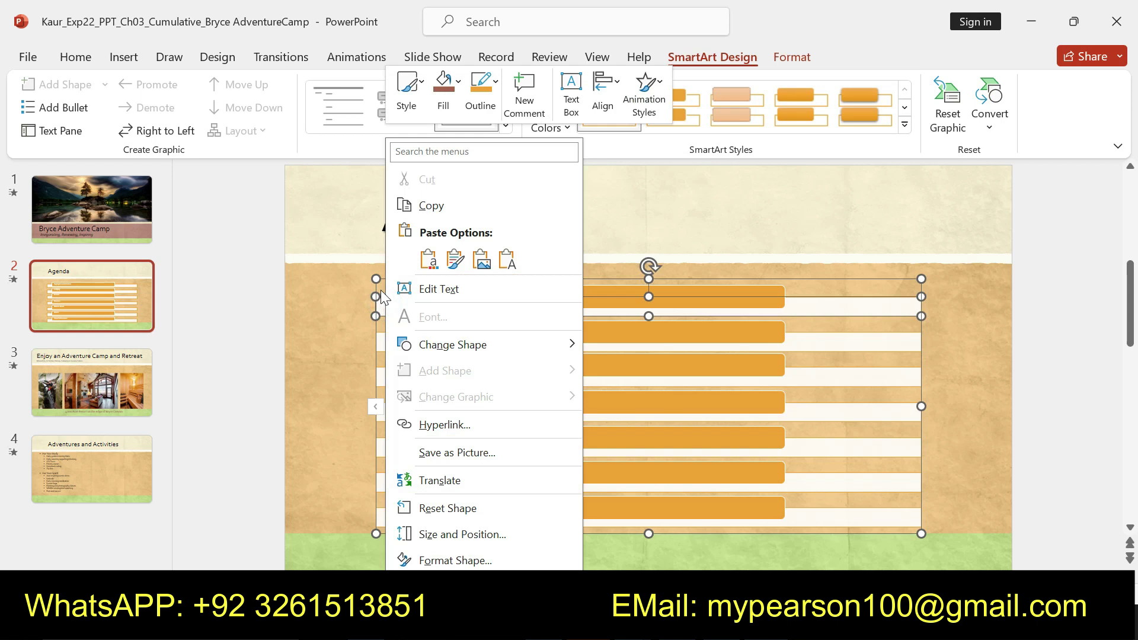
click(807, 349)
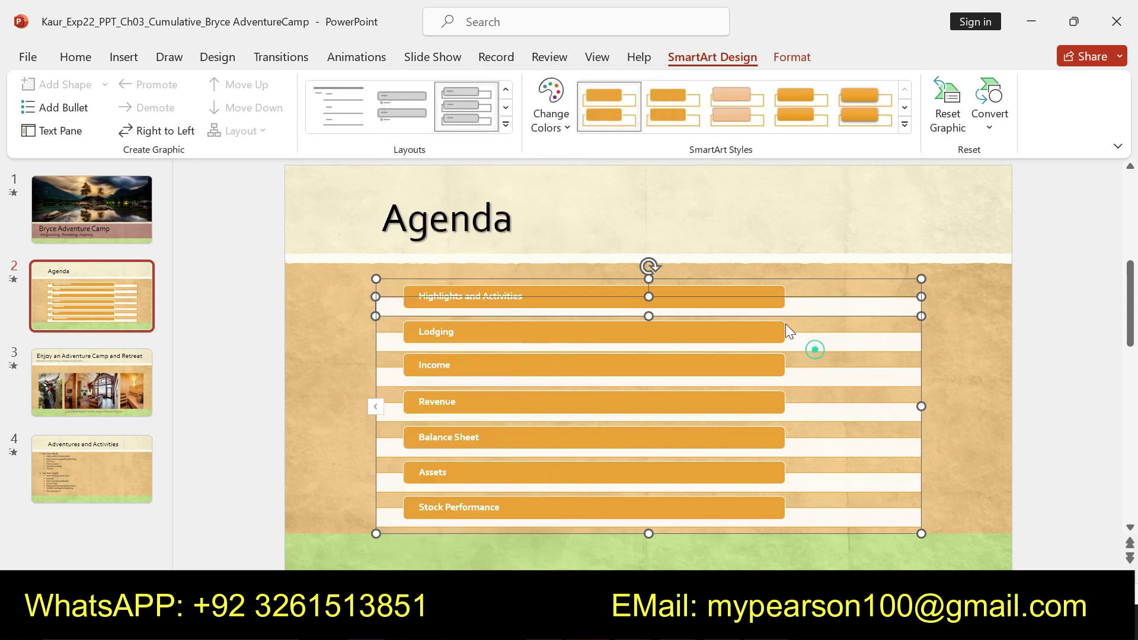
click(738, 289)
right_click(738, 290)
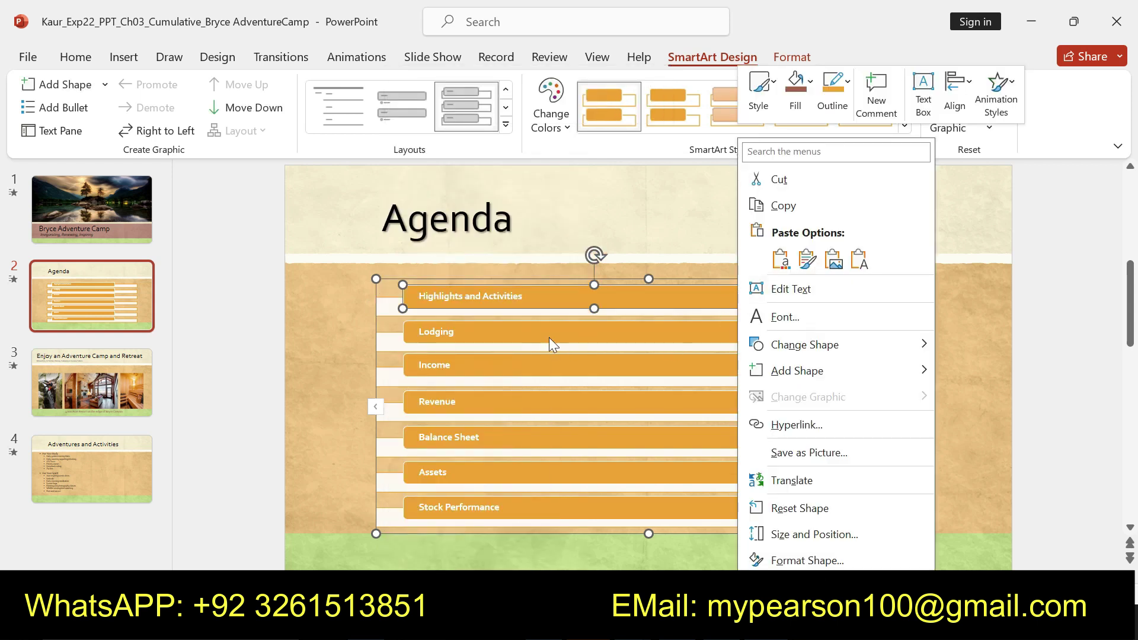
Step: Select the whole Agenda SmartArt frame instead of single boxes and open its context menu
click(382, 288)
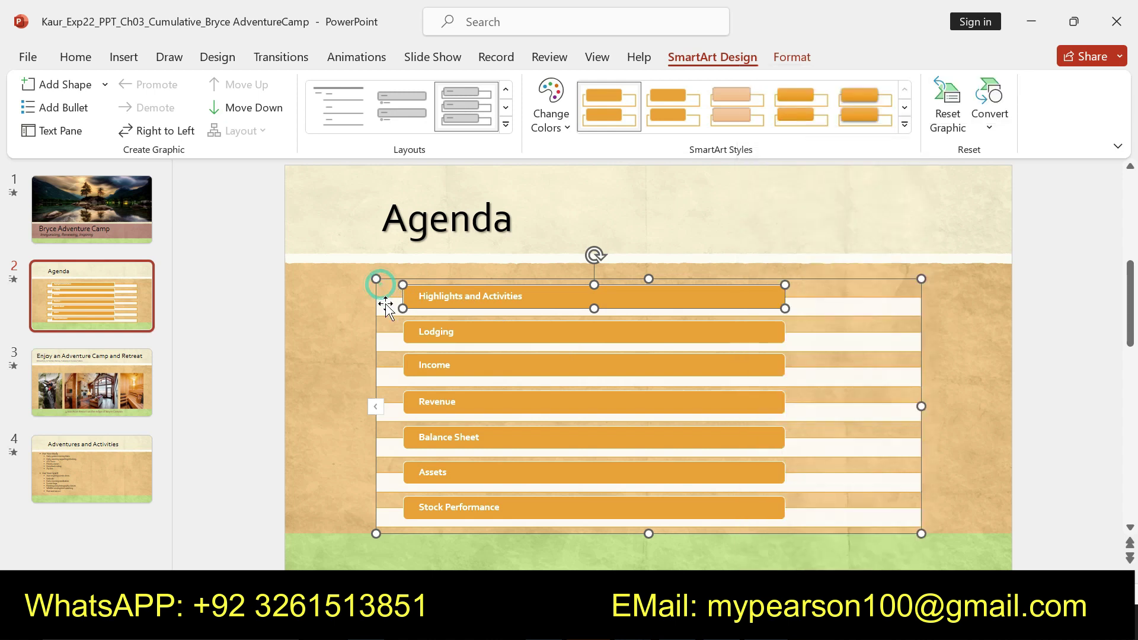
shift+click(387, 306)
click(450, 328)
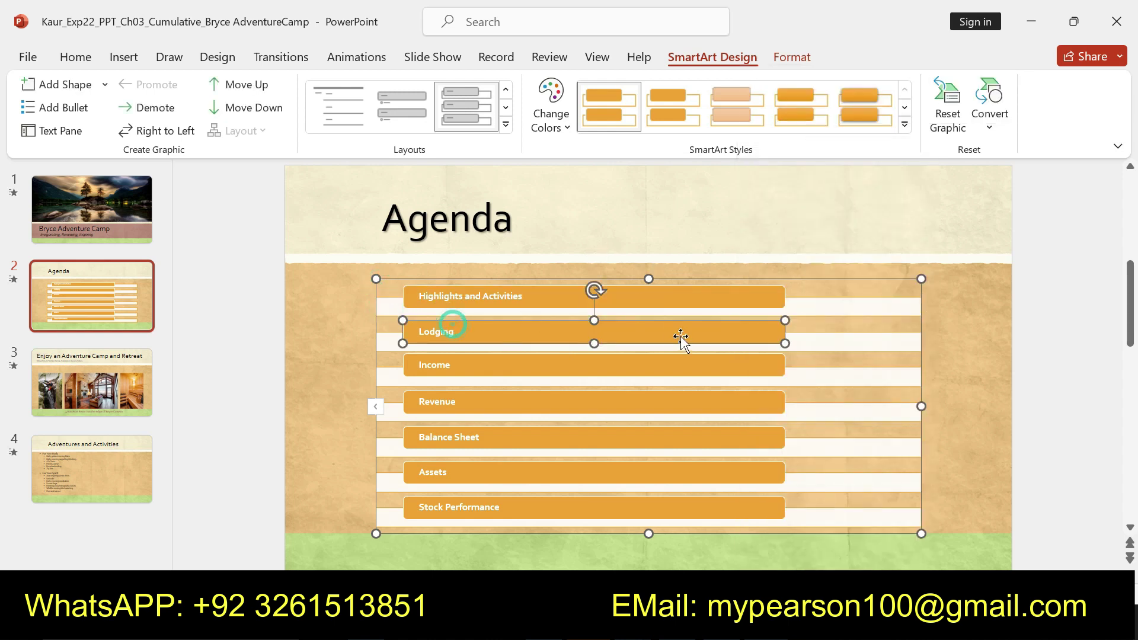
click(809, 296)
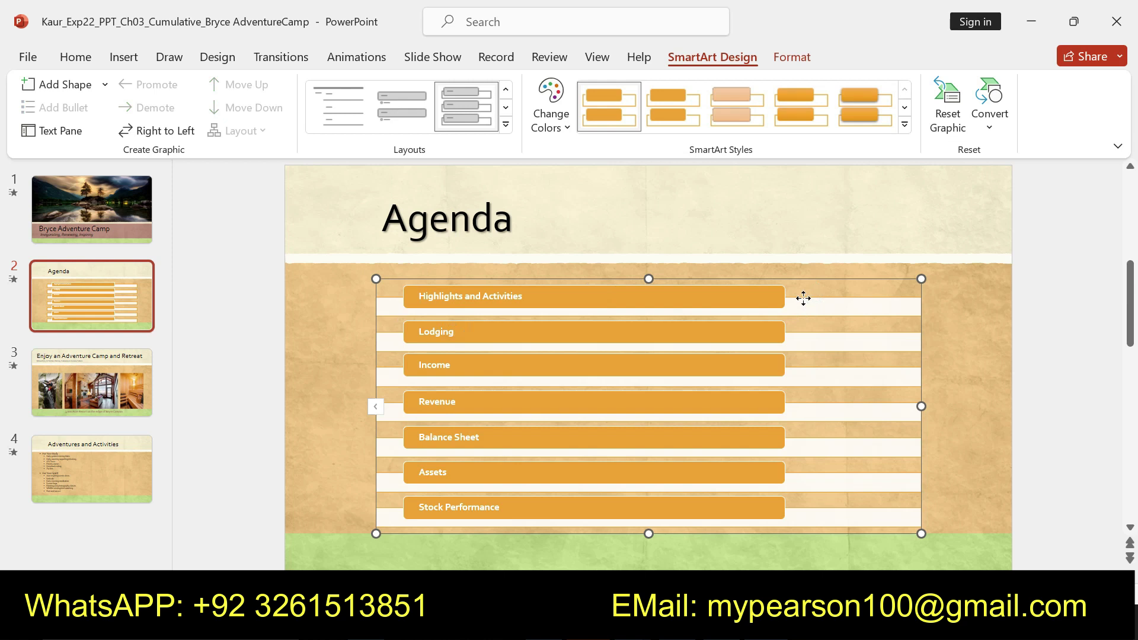
right_click(803, 298)
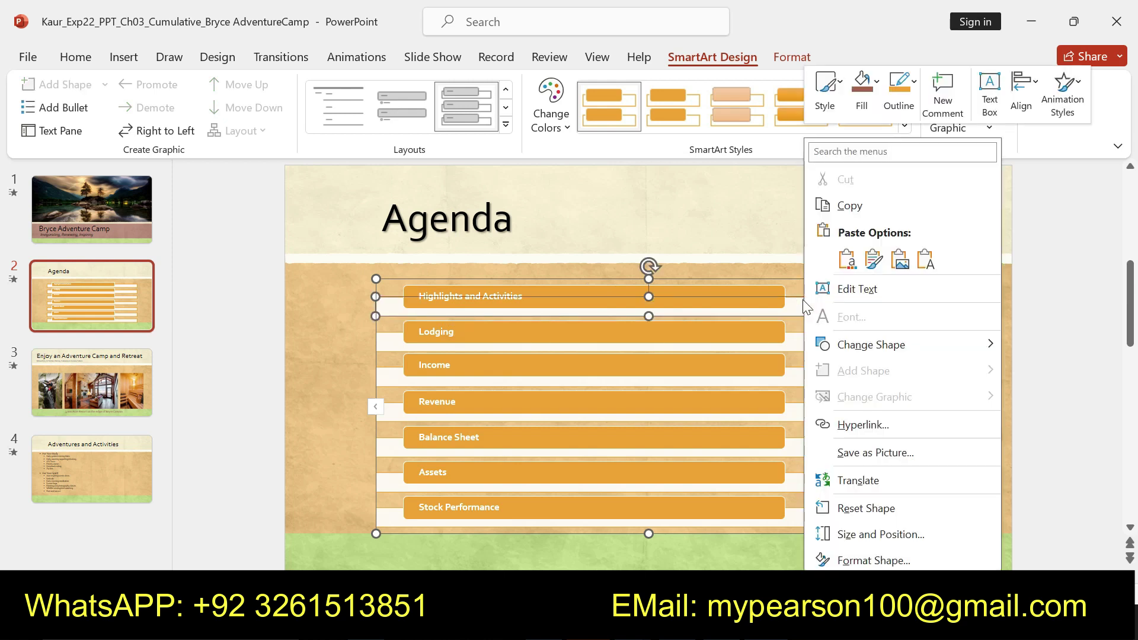
click(424, 326)
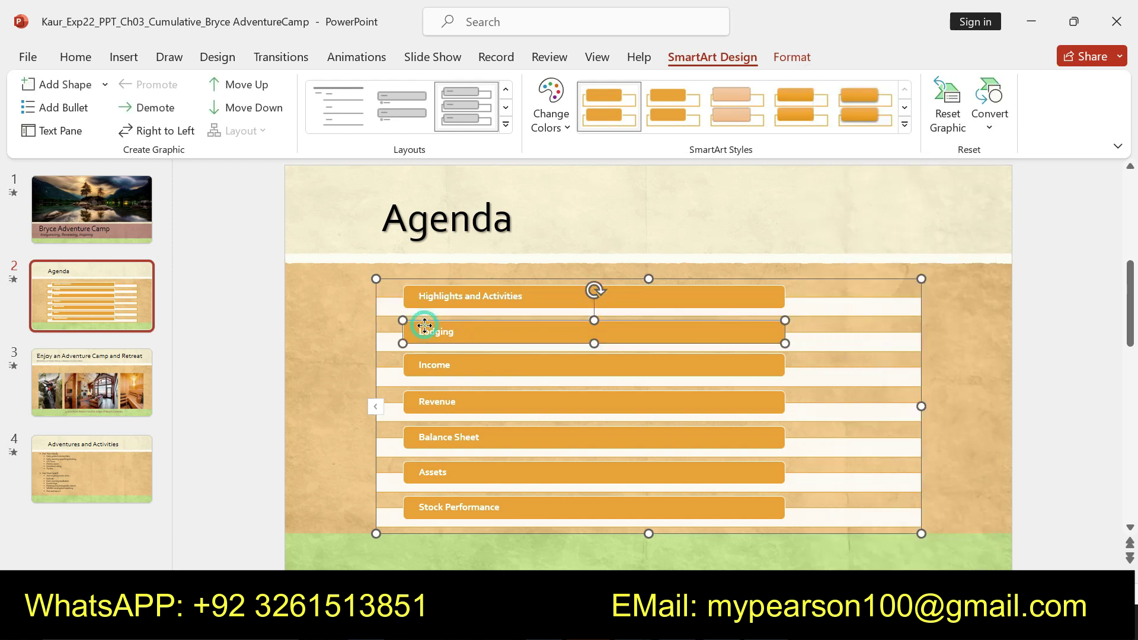
right_click(424, 327)
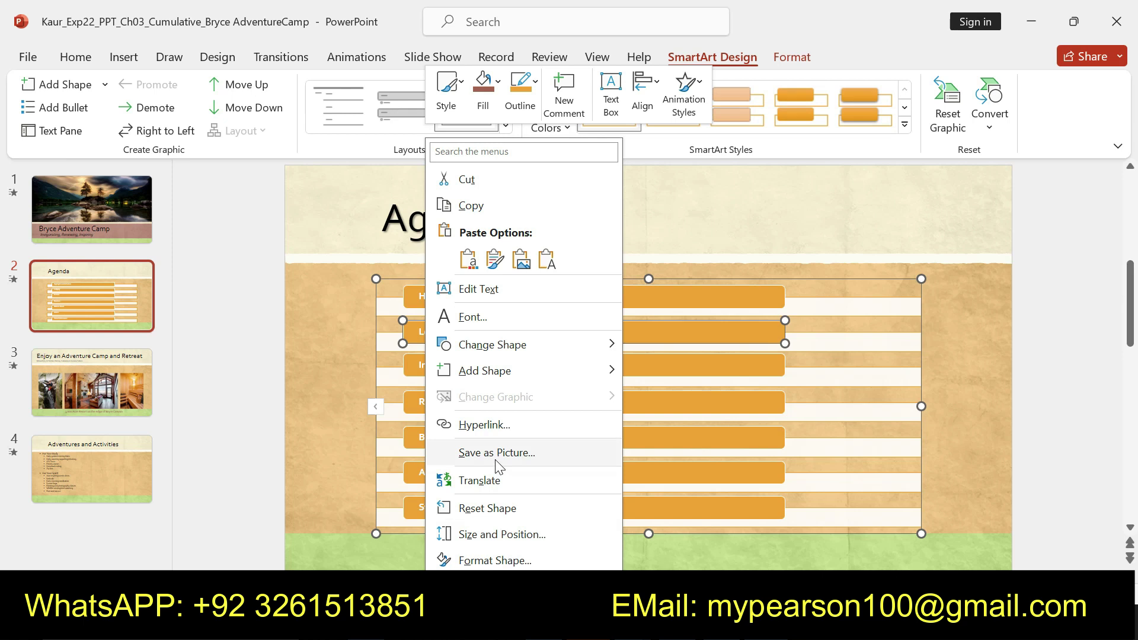
click(382, 291)
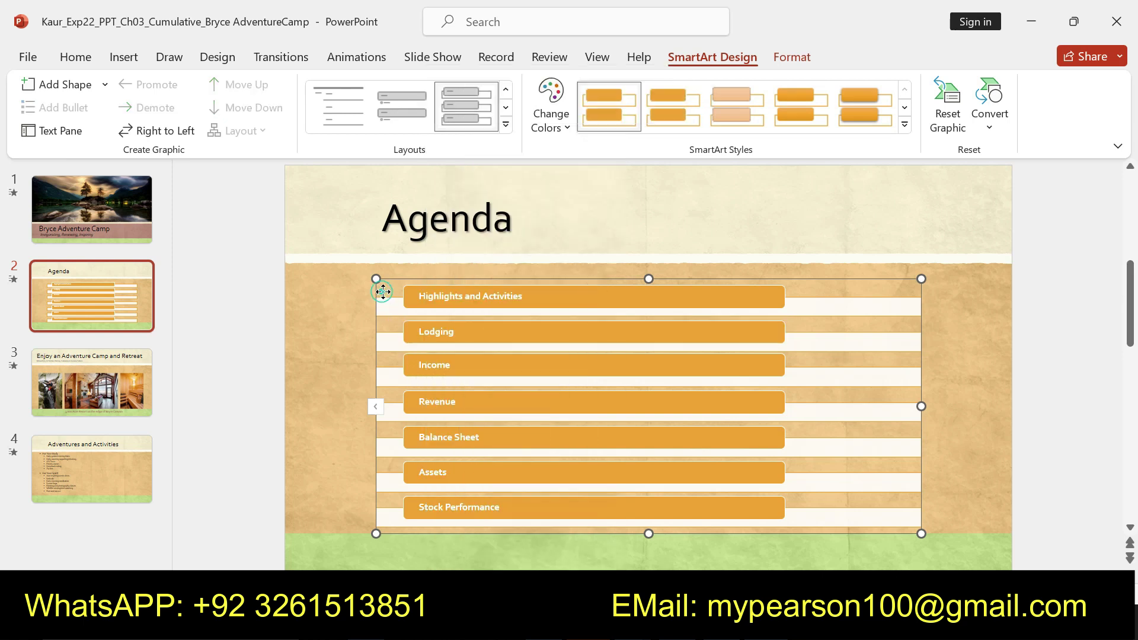
right_click(383, 292)
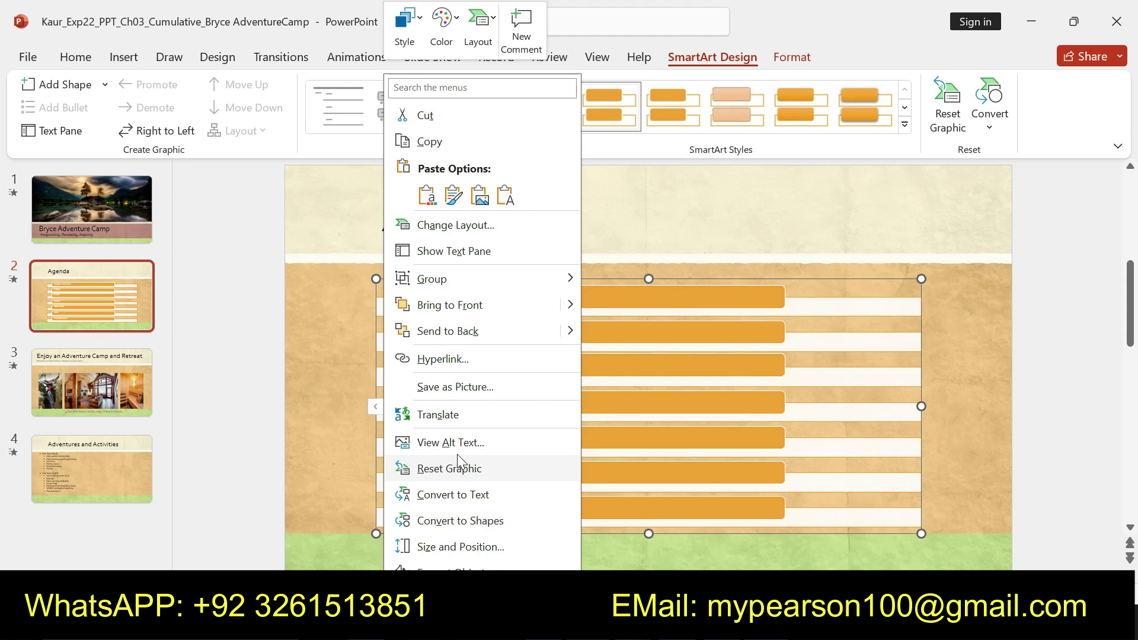
Step: Pick Lined List in the Choose a SmartArt Graphic dialog for the Agenda graphic
click(479, 227)
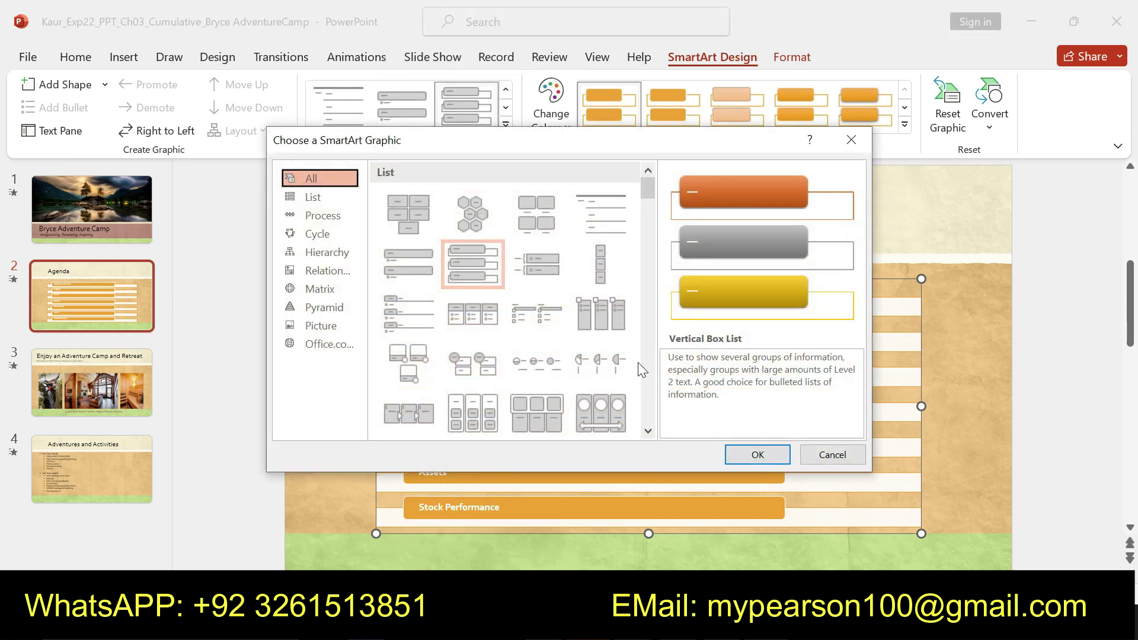
click(623, 217)
click(755, 454)
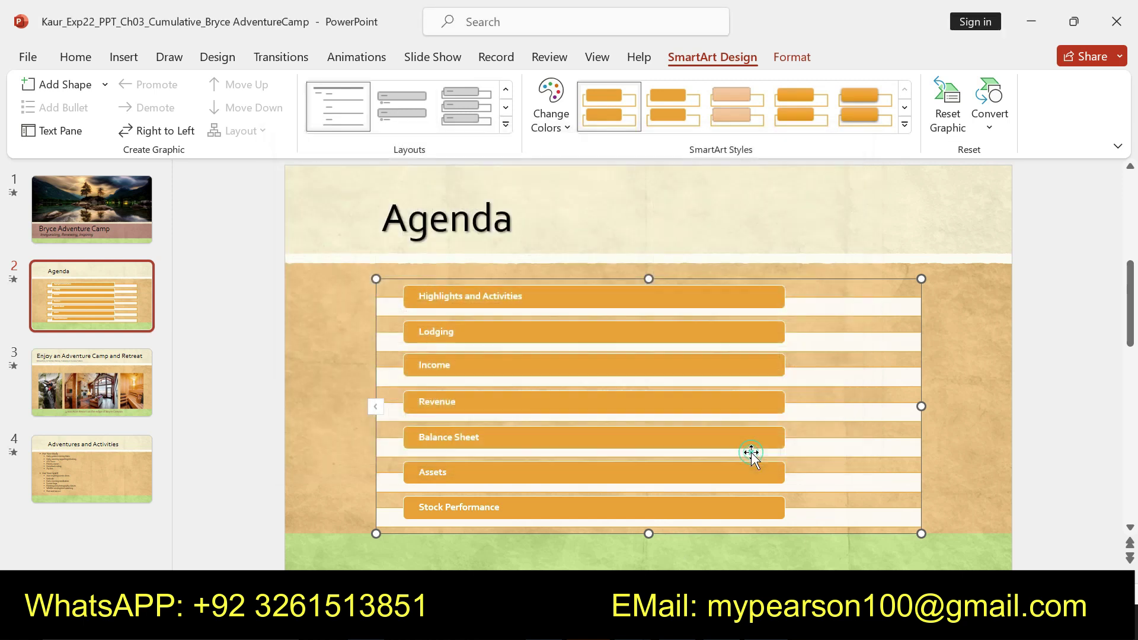
Step: In Word, undo the bold on the Lined List instruction line
key(alt+Tab)
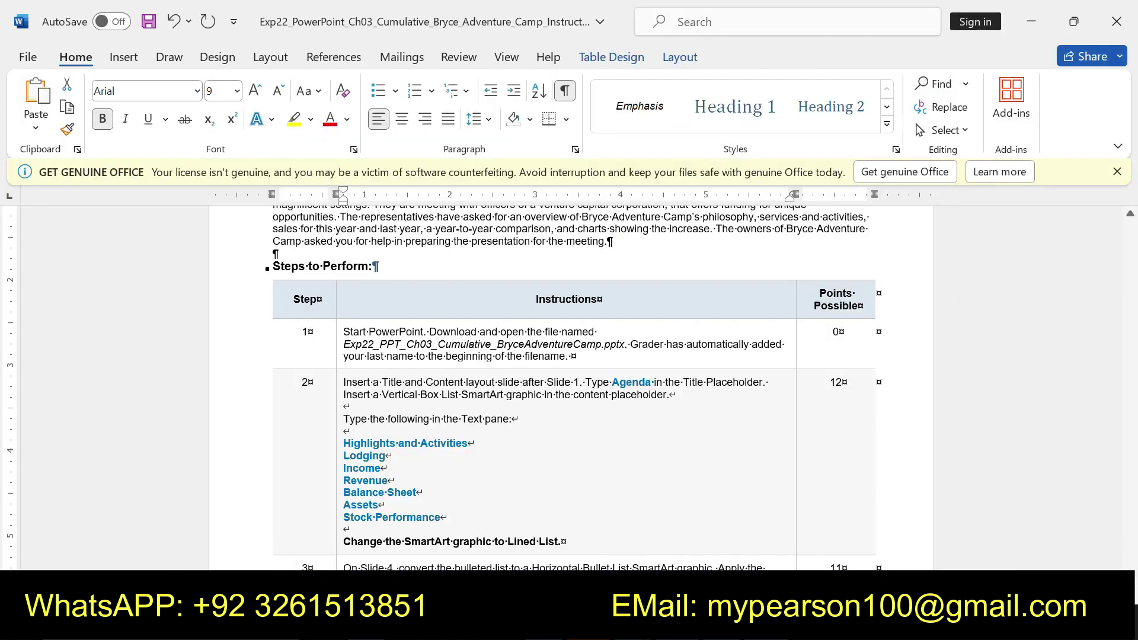
click(525, 550)
key(ctrl+z)
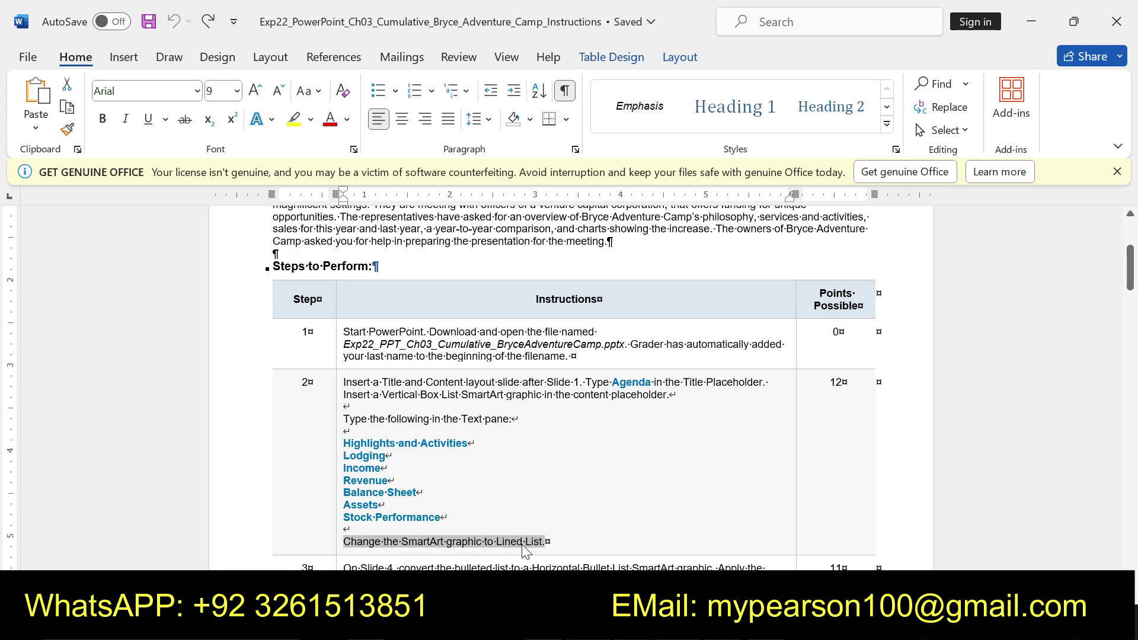
Step: Make step 3's instruction text bold with a yellow highlight, then return to PowerPoint
scroll(569, 385, down, 5)
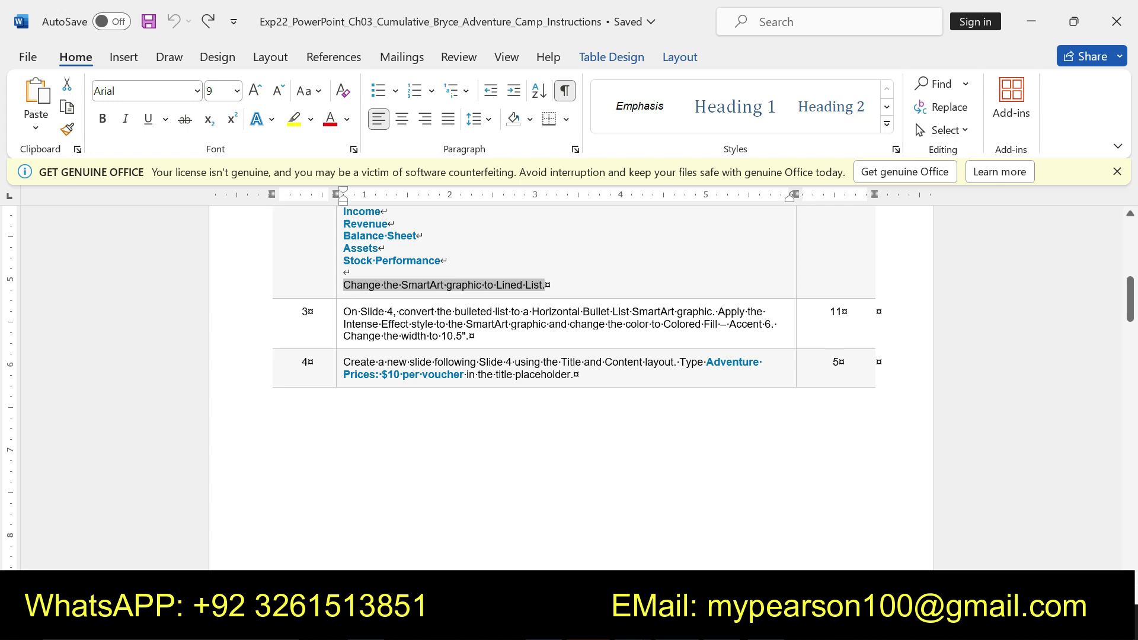
drag(341, 311, 474, 337)
click(477, 300)
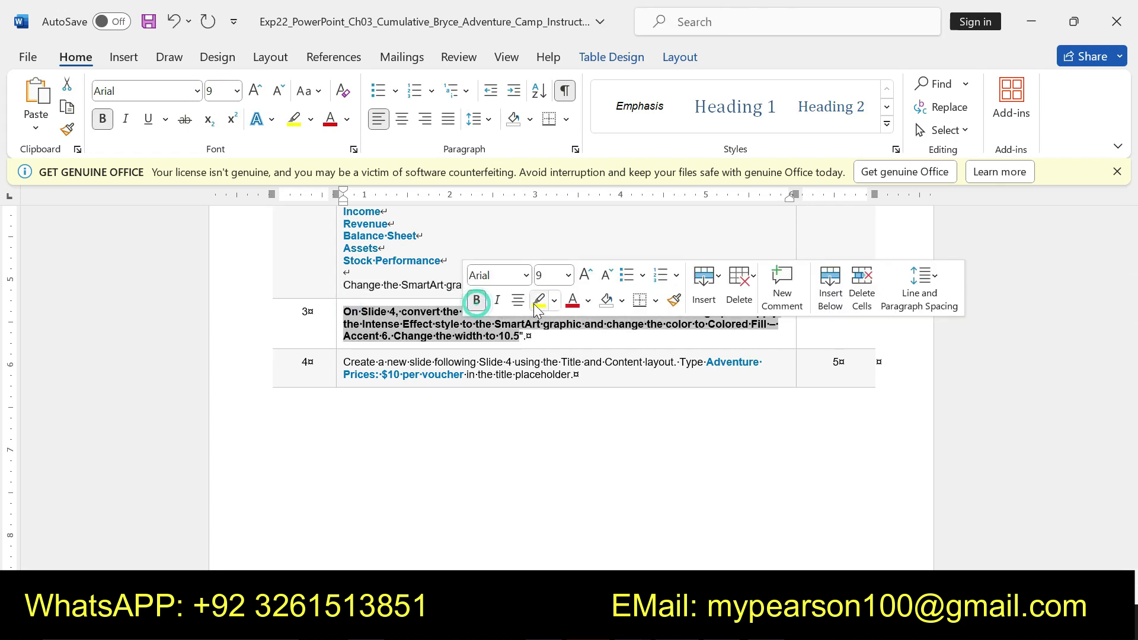
click(538, 301)
drag(344, 311, 685, 313)
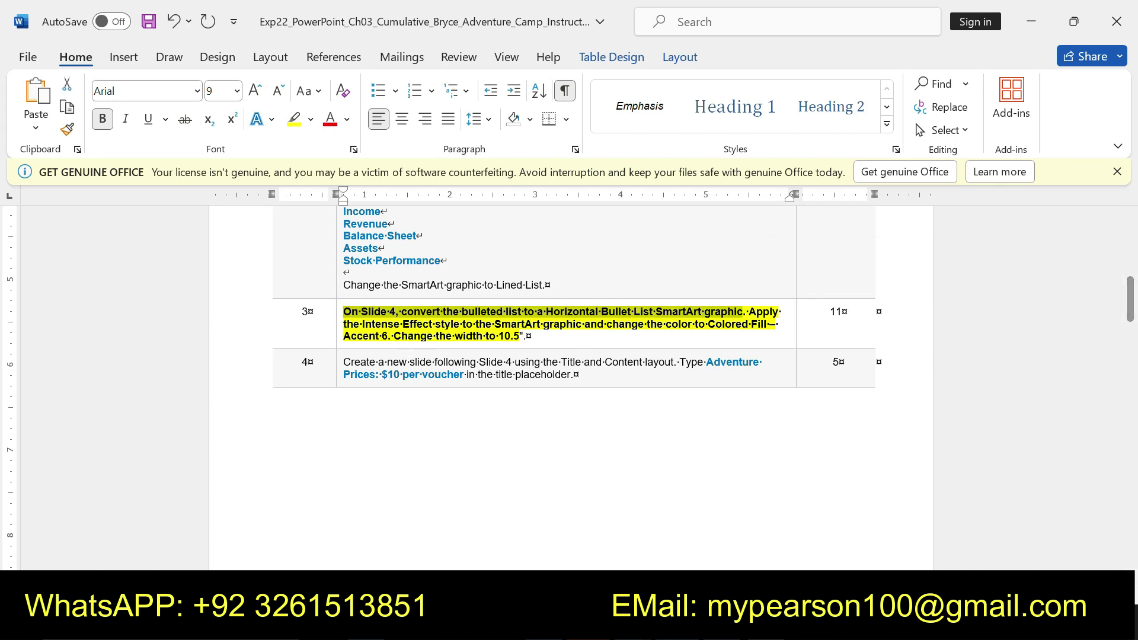
key(alt+Tab)
Step: Select the Adventures and Activities bullets on slide 4 and open the Convert to SmartArt menu
click(138, 383)
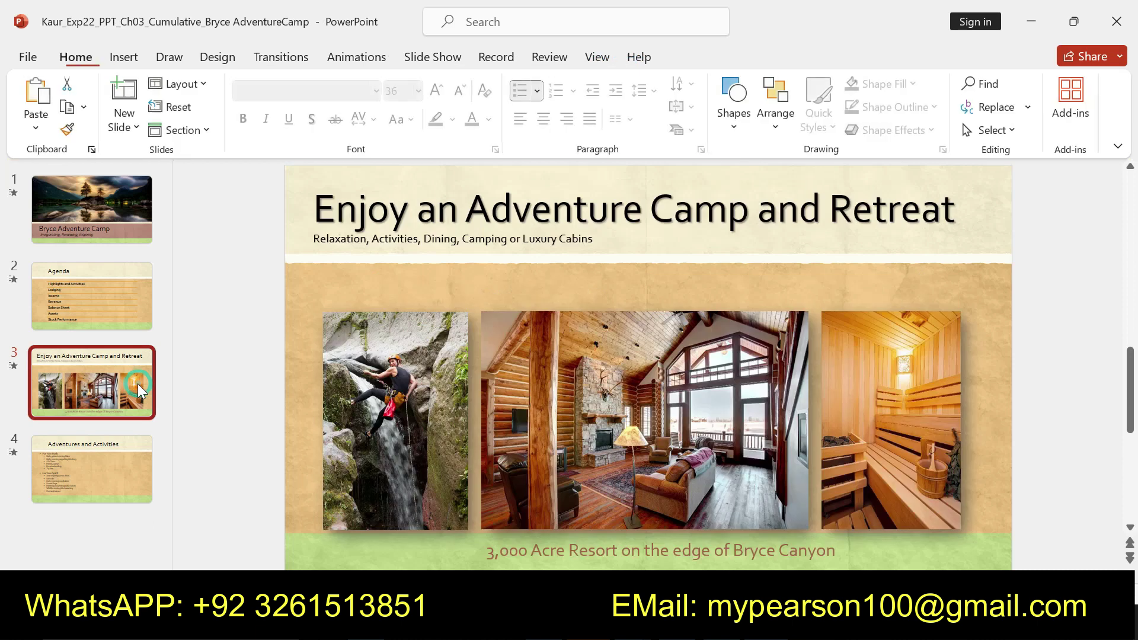
click(106, 474)
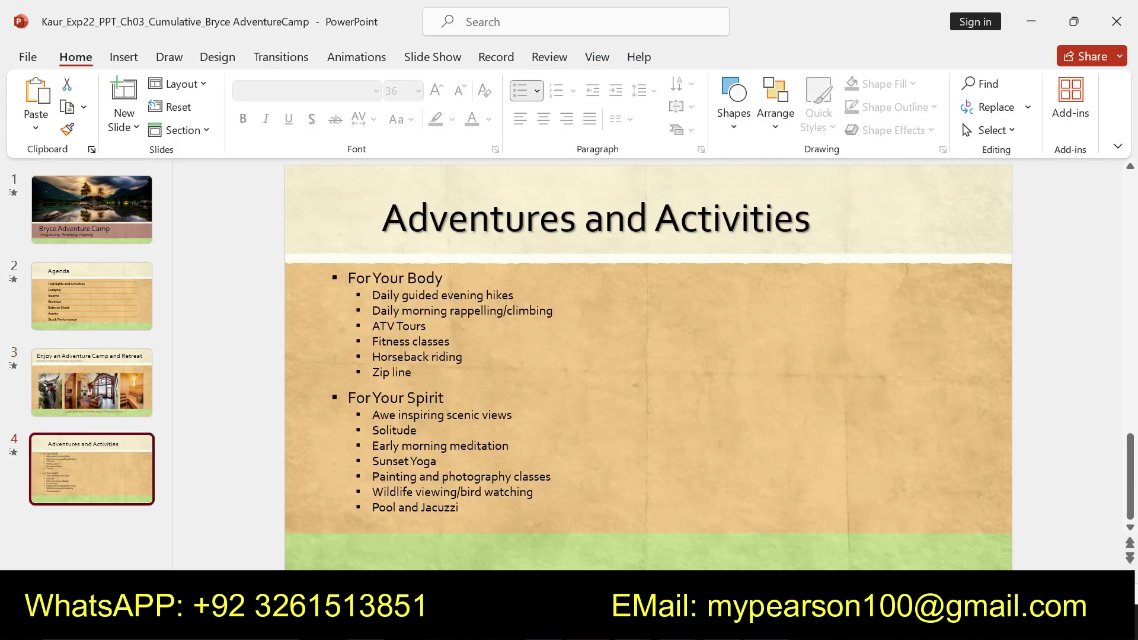
drag(347, 278, 700, 489)
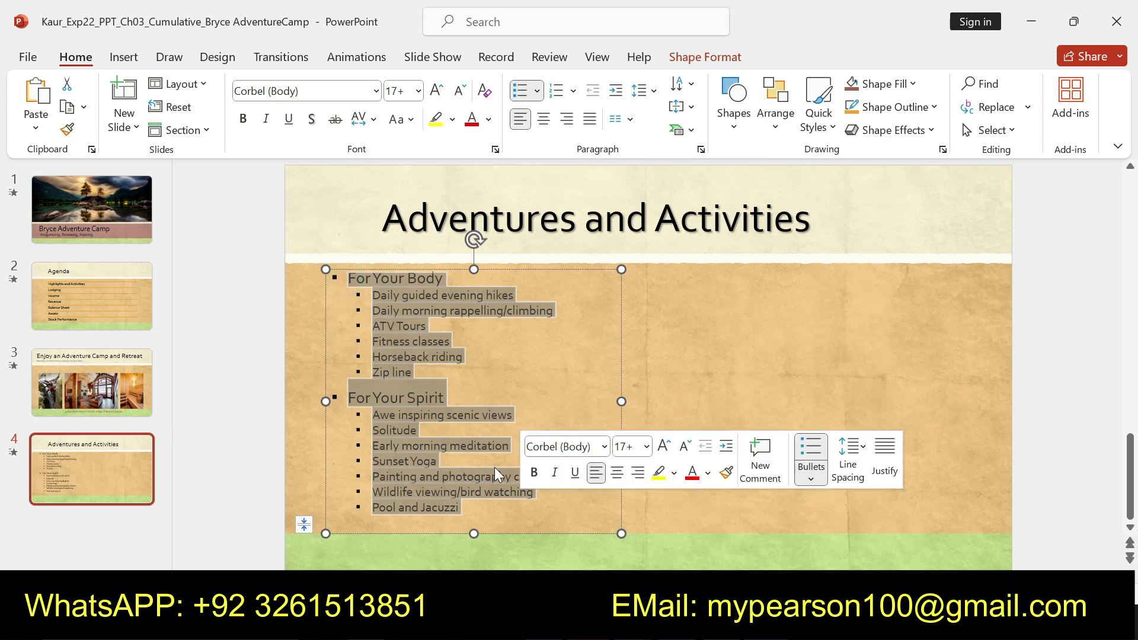
right_click(470, 422)
mouse_move(552, 397)
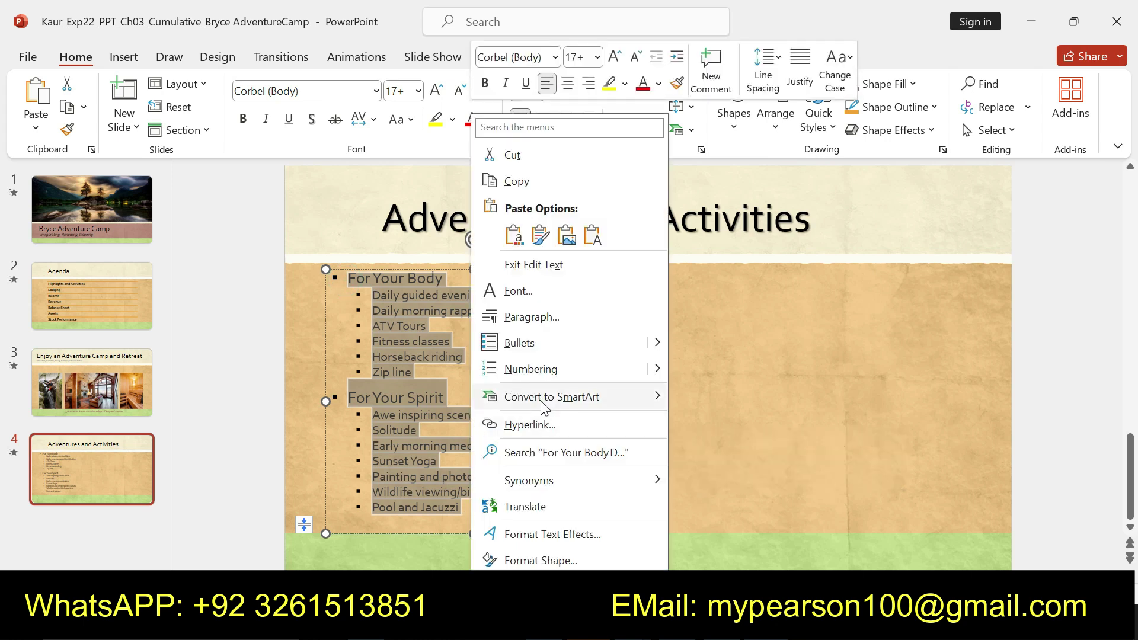
key(alt+Tab)
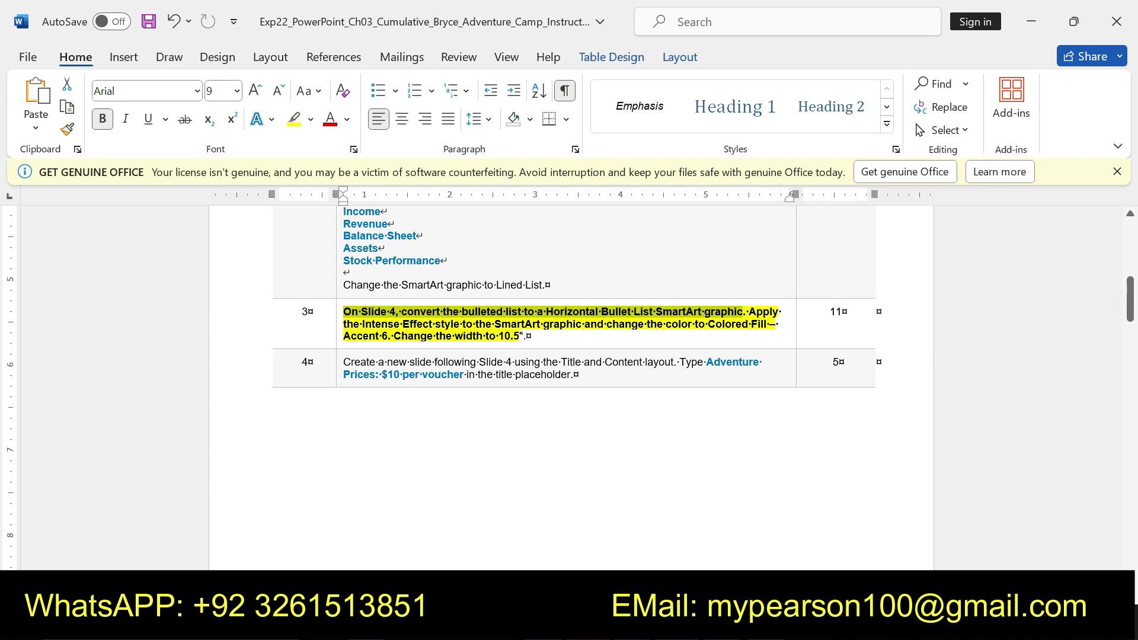
key(alt+Tab)
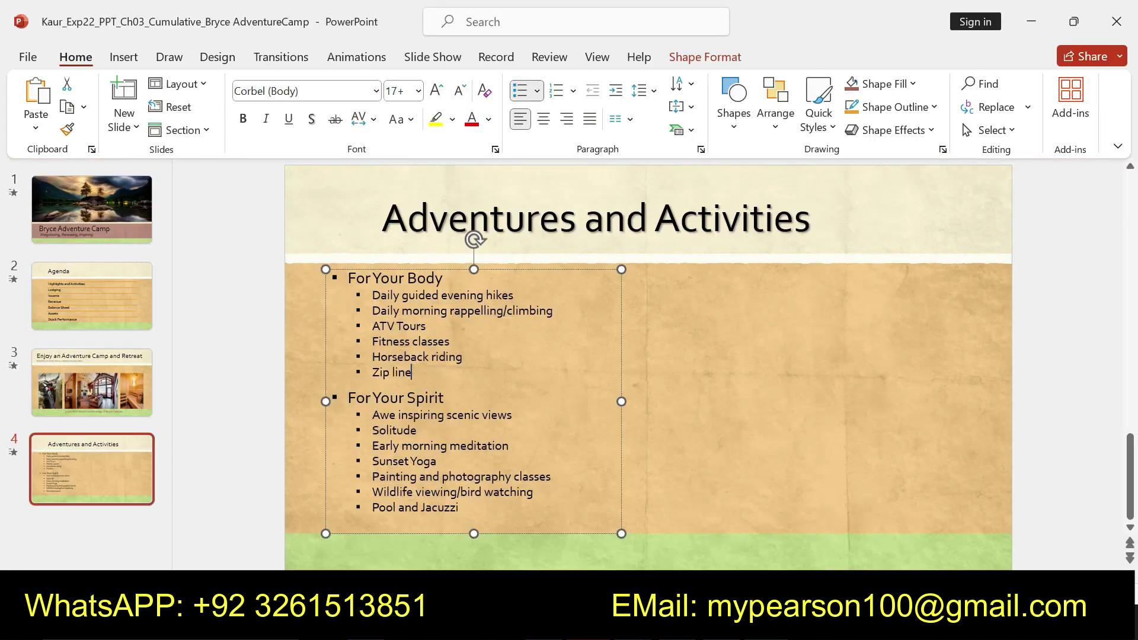
right_click(501, 366)
drag(369, 295, 460, 508)
right_click(407, 361)
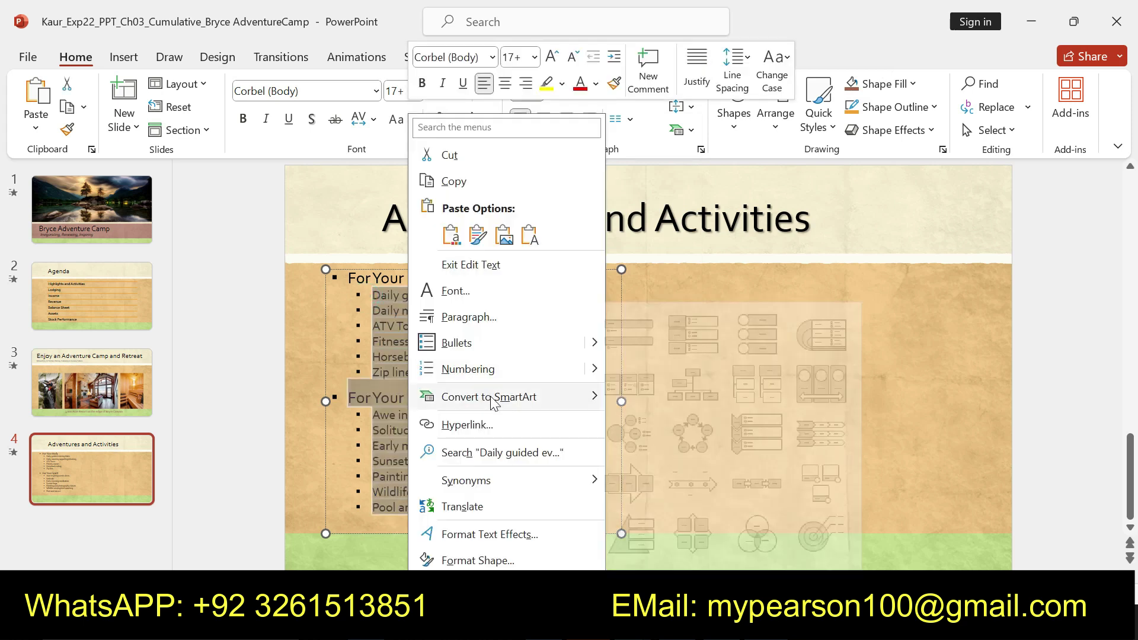
mouse_move(489, 396)
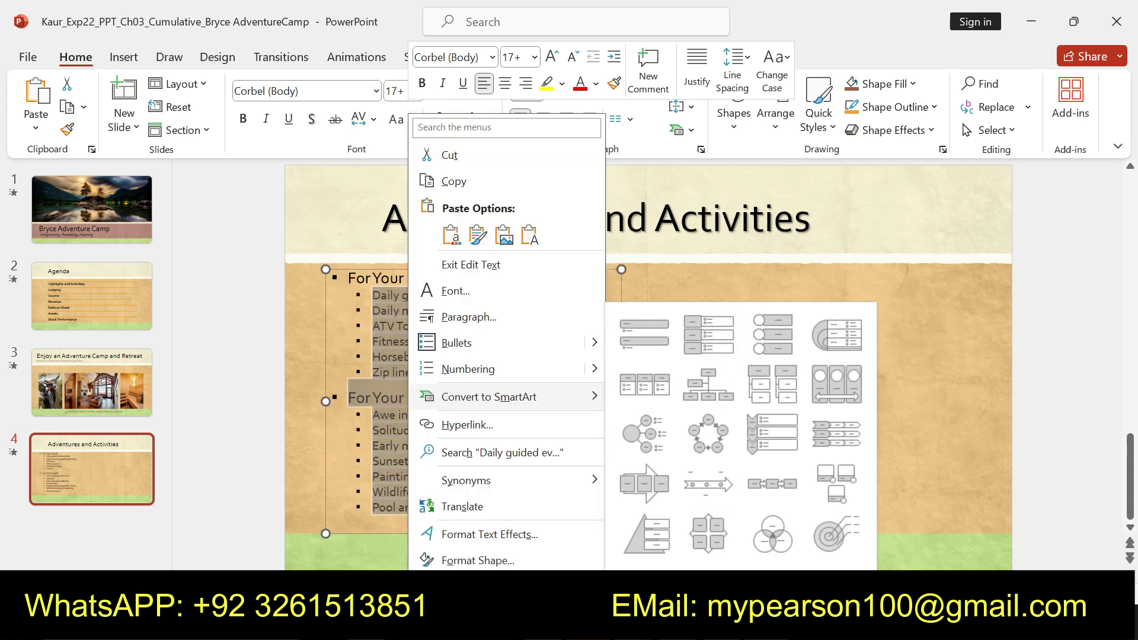
Step: Choose List > Horizontal Bullet List in the full SmartArt gallery and confirm
click(653, 587)
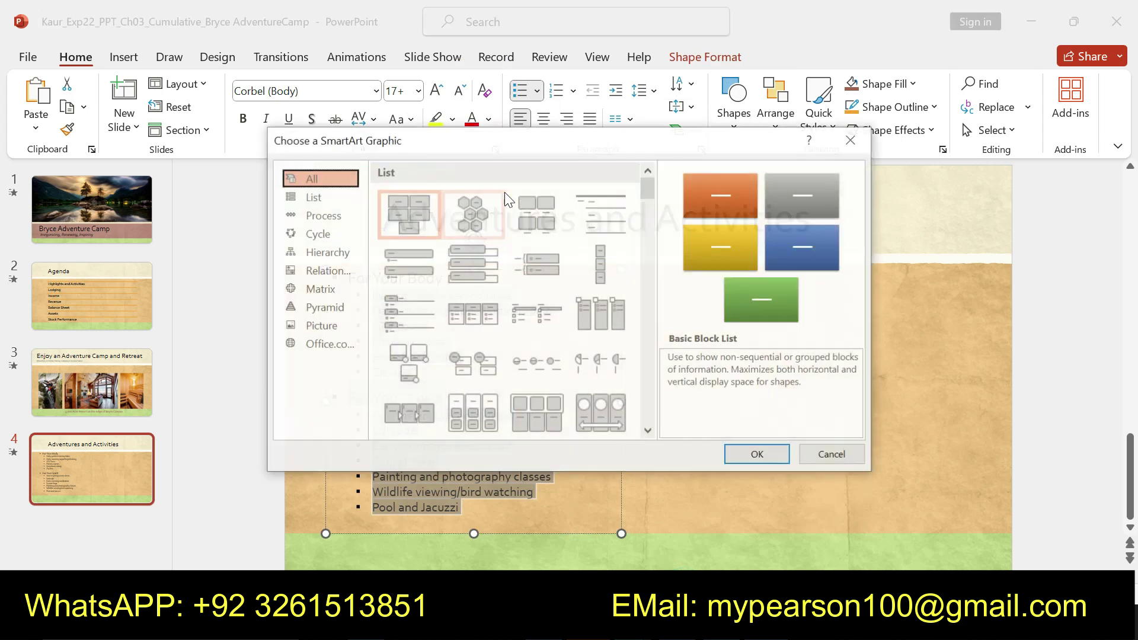
click(351, 194)
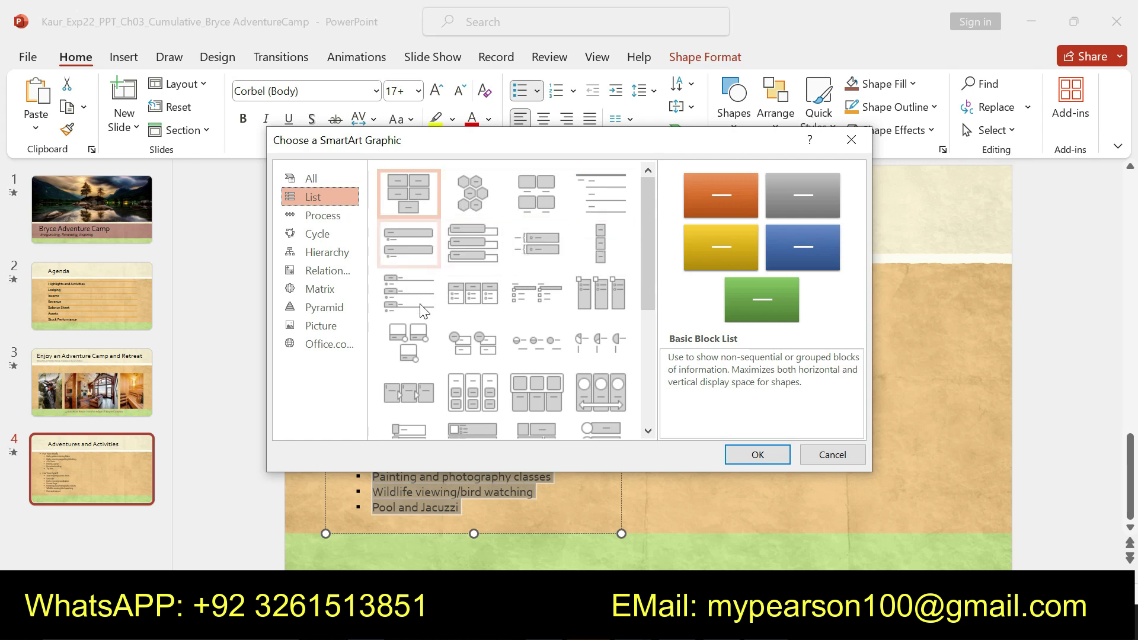
click(489, 299)
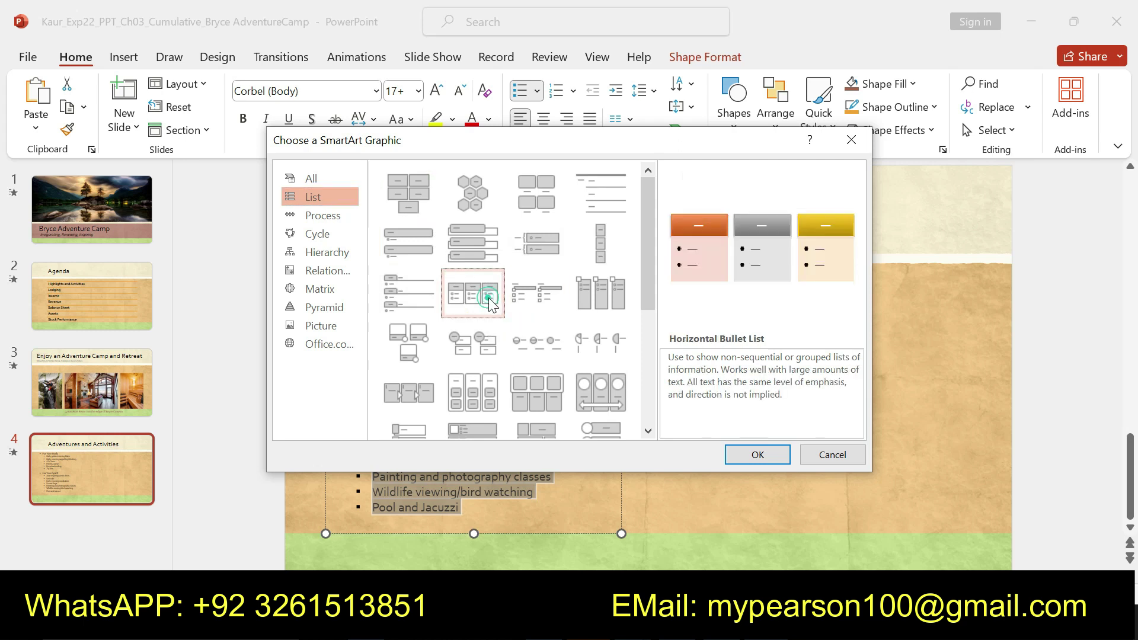
click(752, 457)
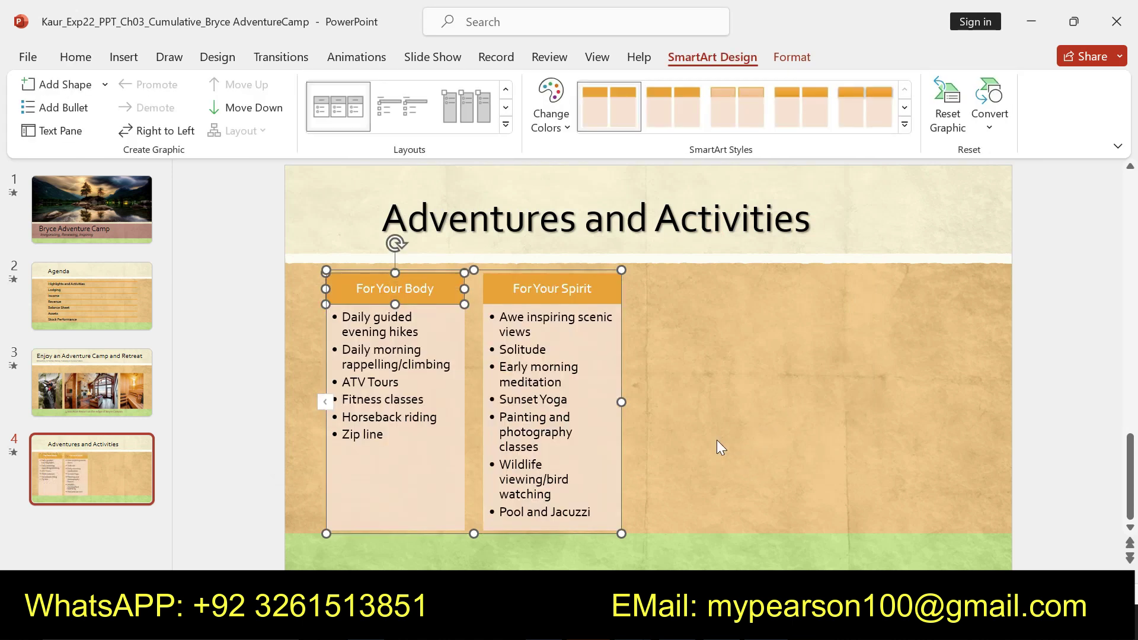
Step: Select step 3's Intense Effect style sentence in the Word instructions
key(alt+Tab)
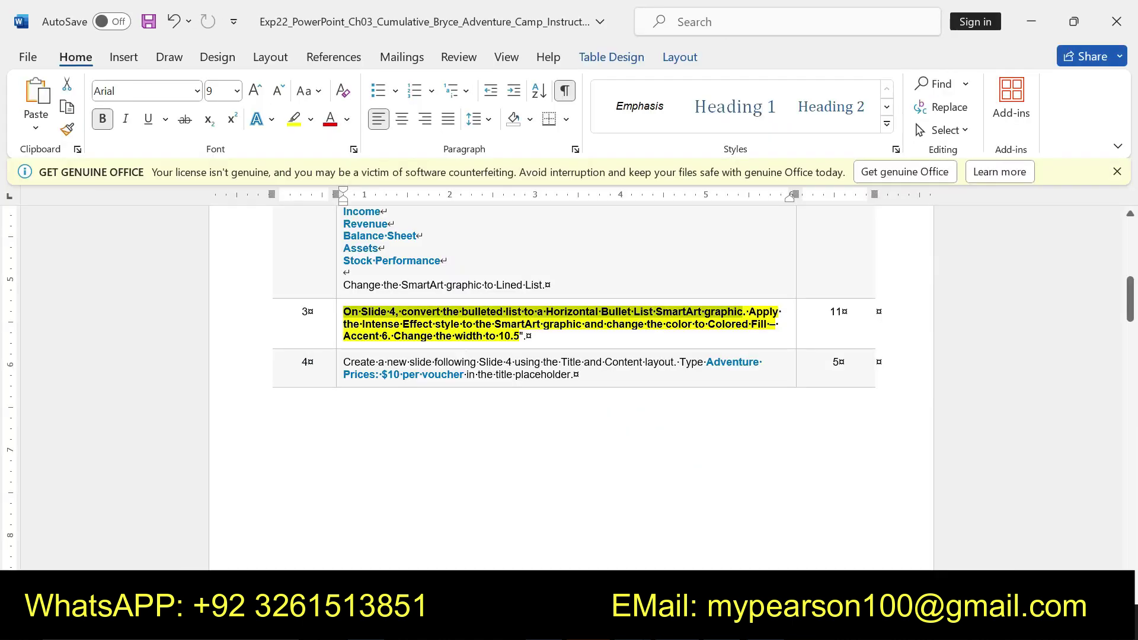
click(557, 333)
drag(748, 312, 541, 324)
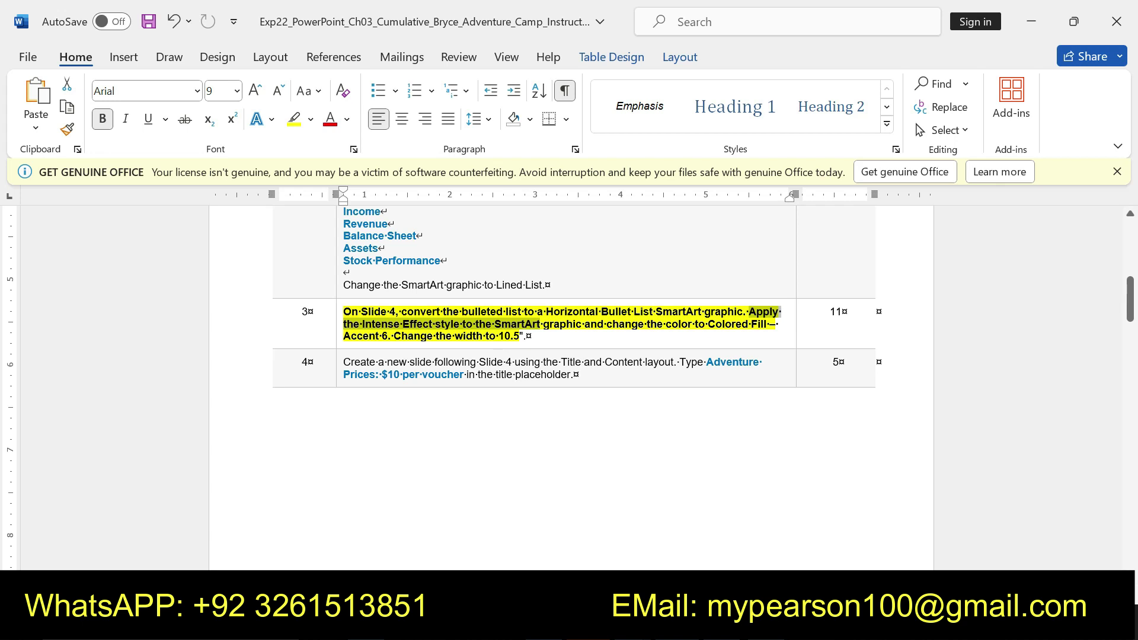
key(alt+Tab)
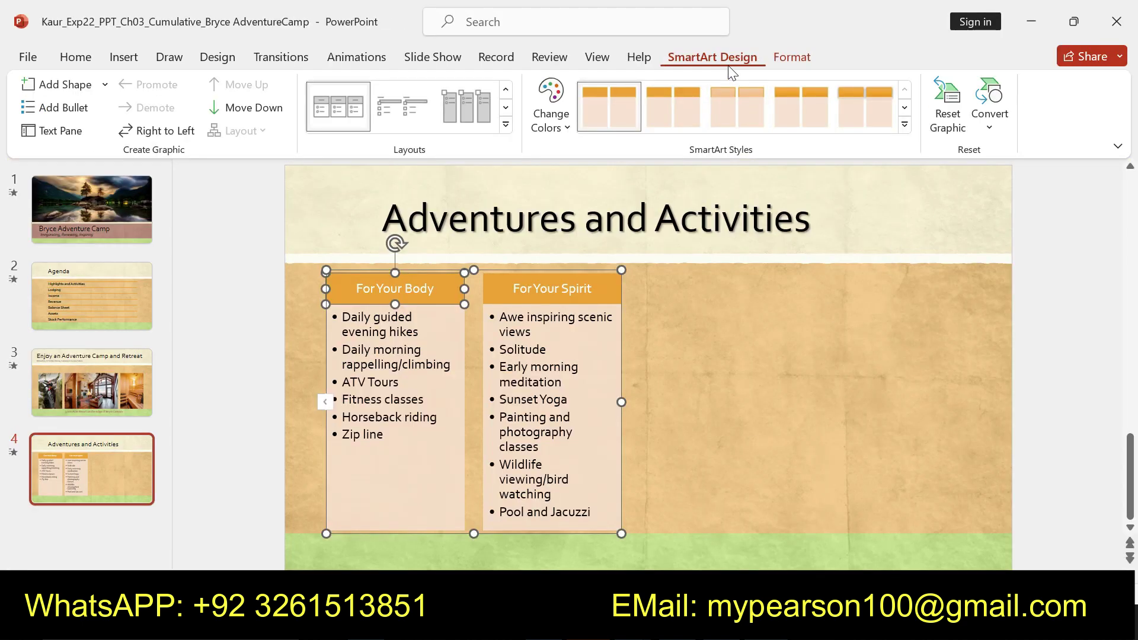
Step: Apply the Intense Effect SmartArt style to the slide 4 graphic
click(781, 57)
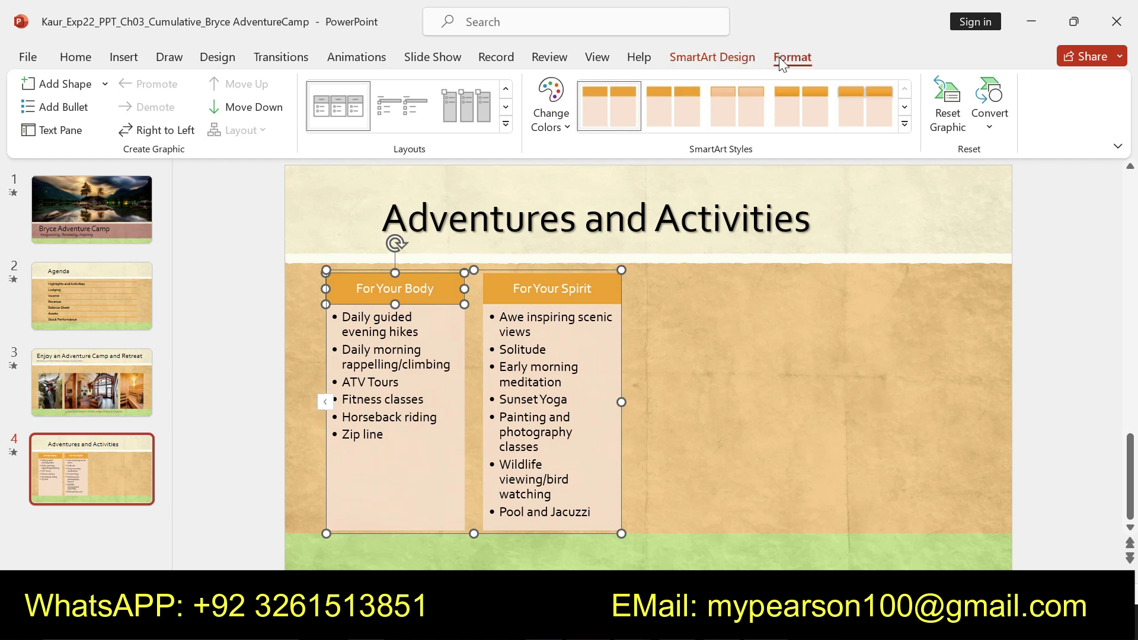
click(709, 57)
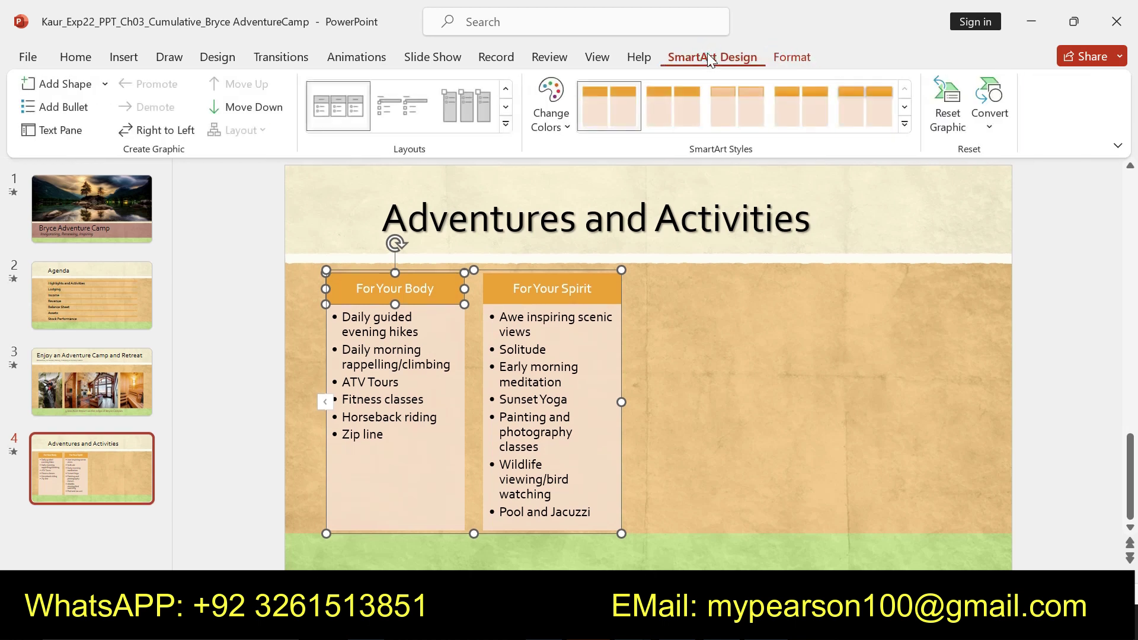
click(903, 128)
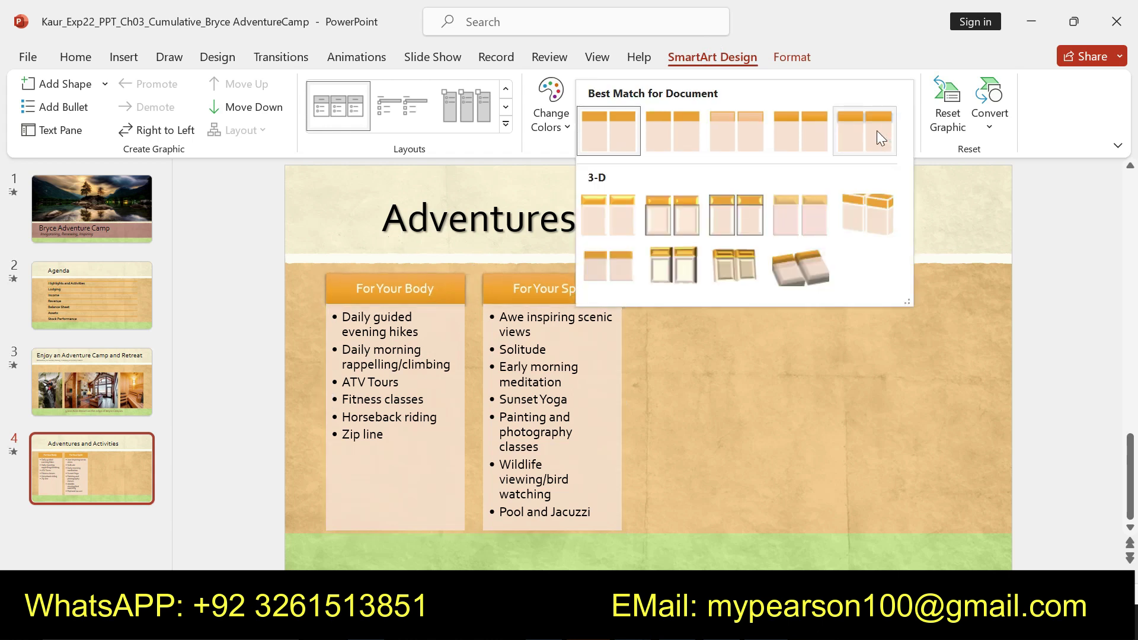
click(877, 130)
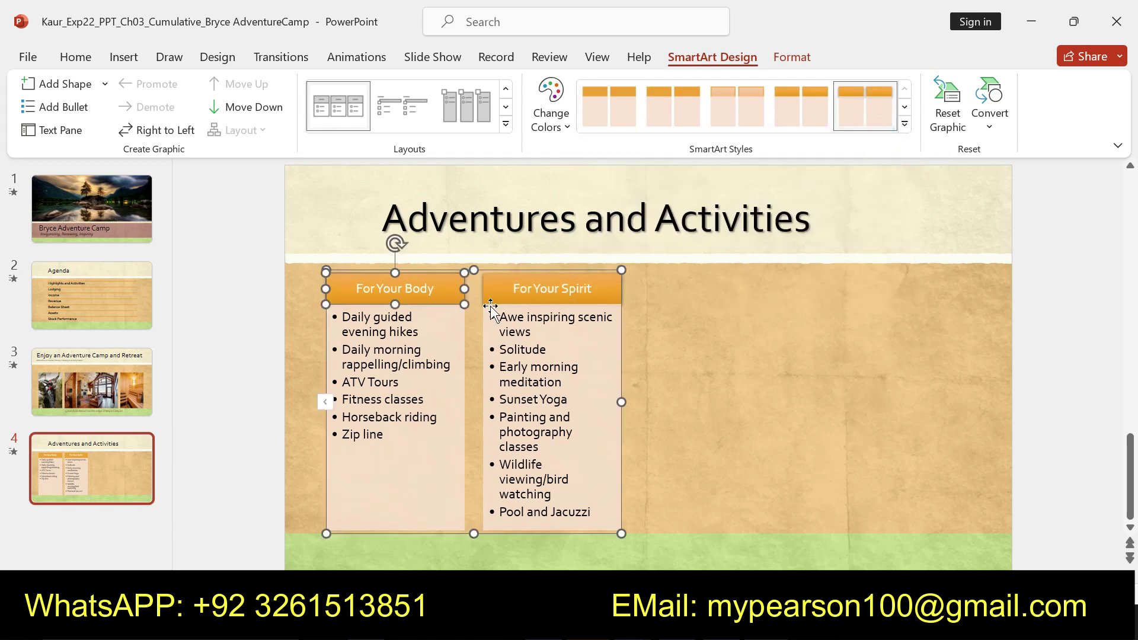
click(726, 303)
click(416, 317)
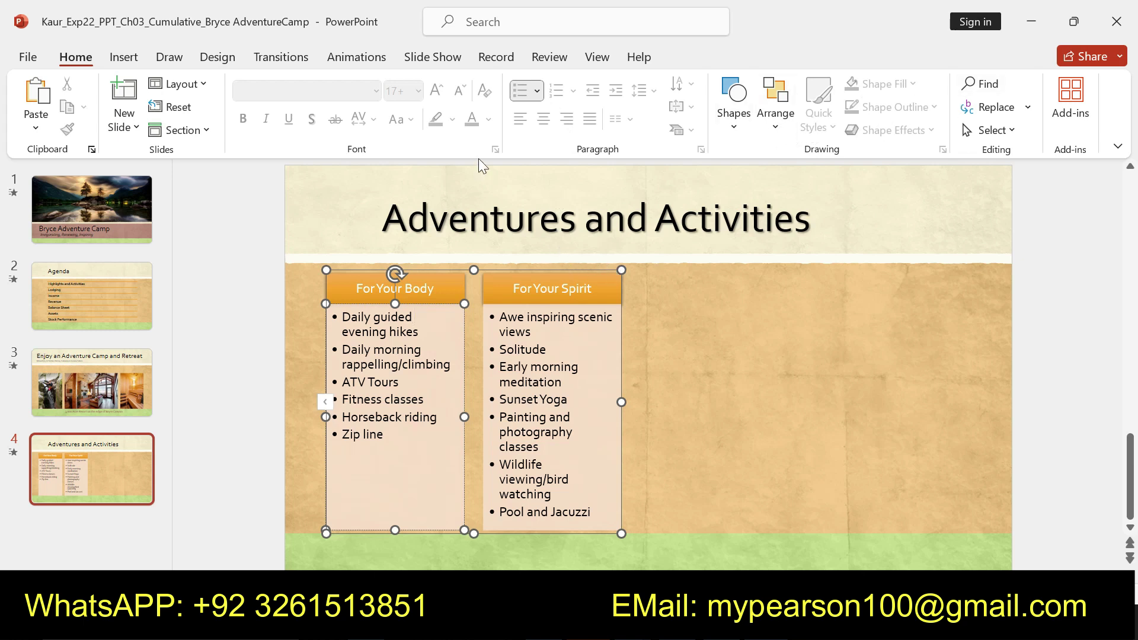
Step: Reselect the For Your Body and For Your Spirit shapes and reapply Intense Effect
click(231, 58)
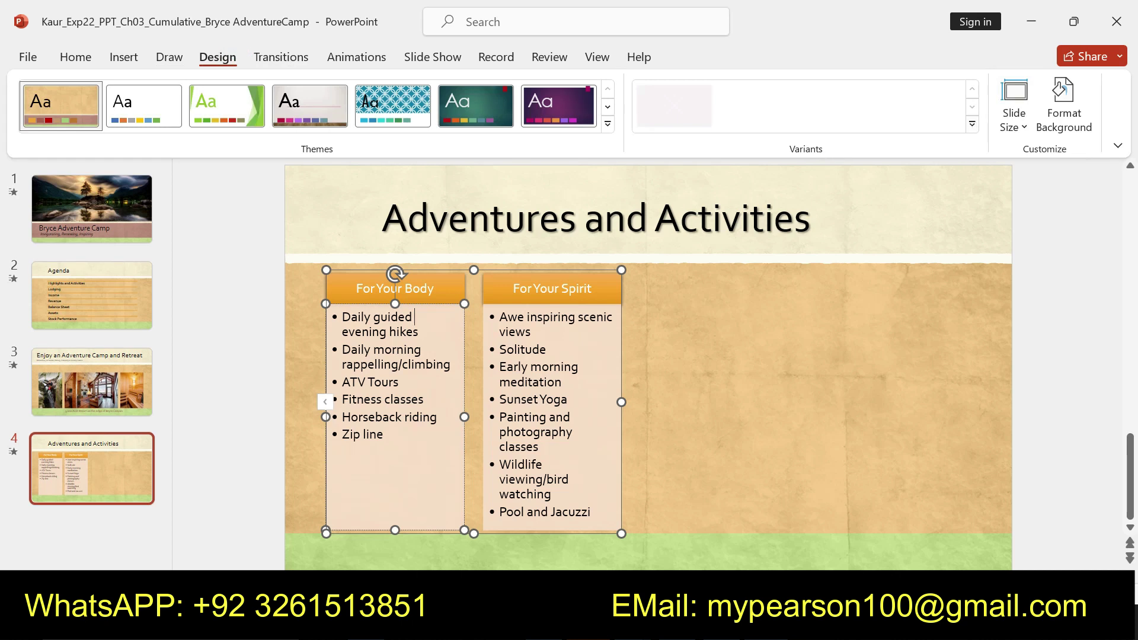
click(511, 290)
click(443, 320)
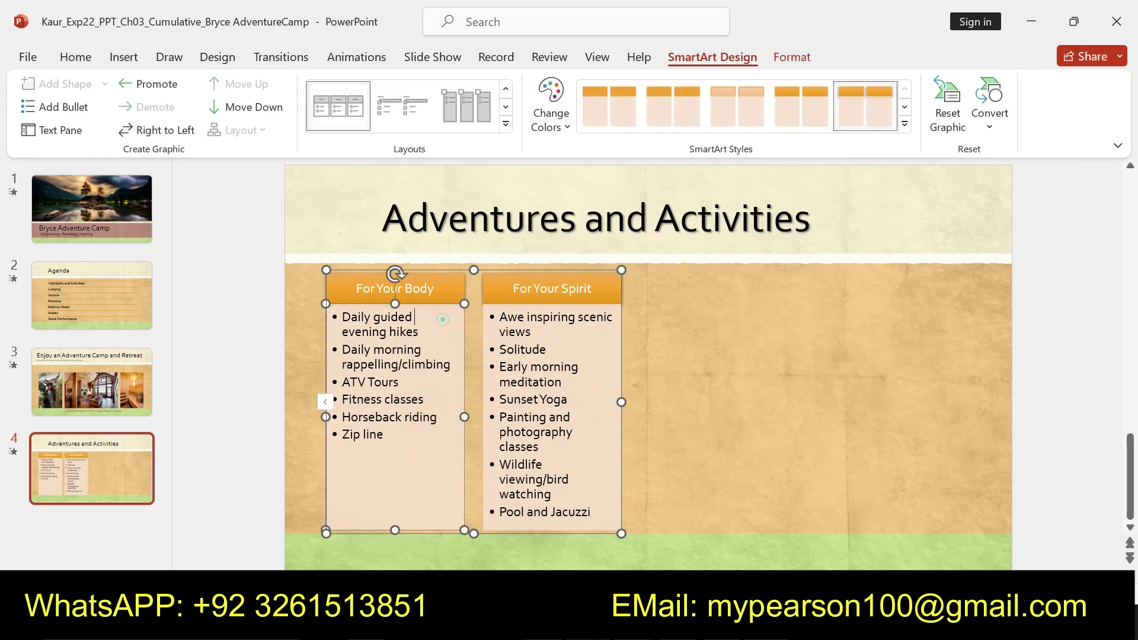
click(801, 352)
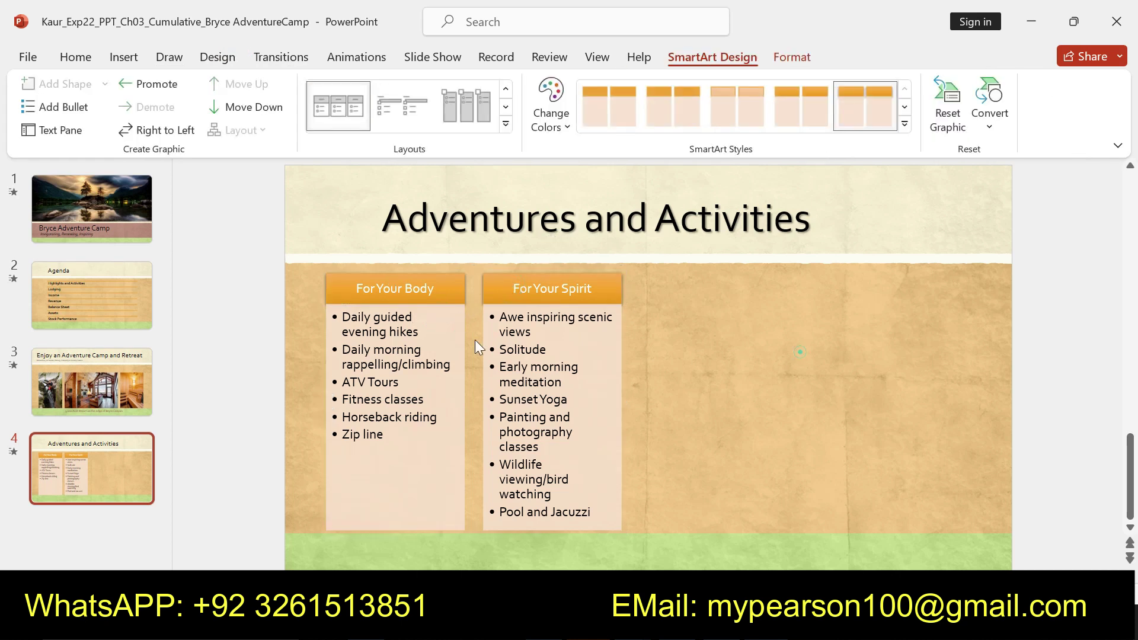
click(353, 293)
click(765, 375)
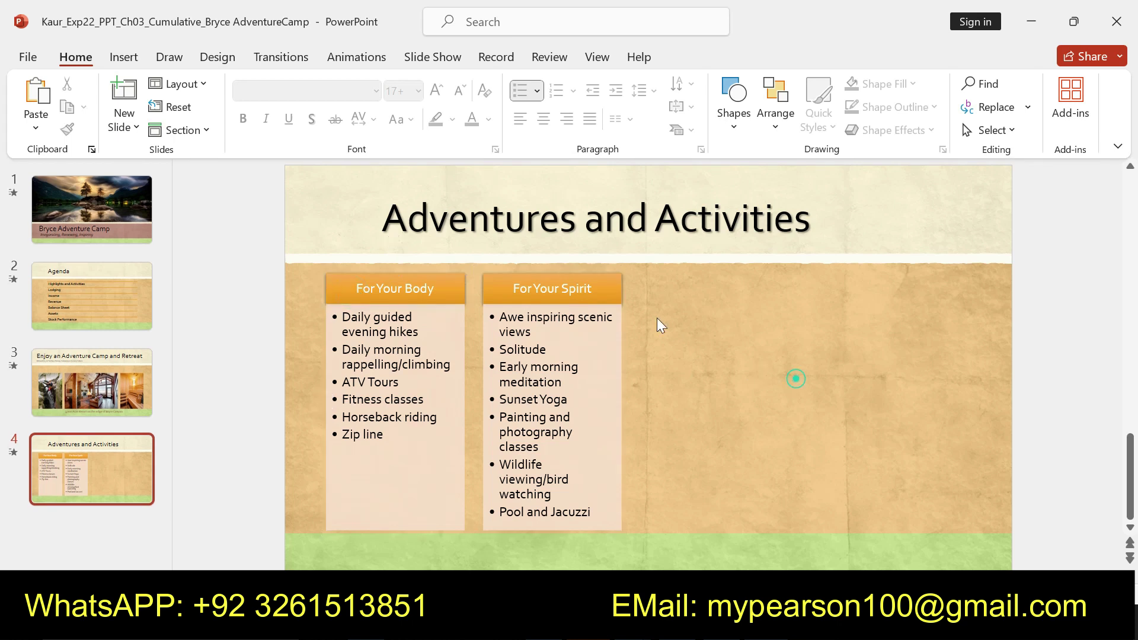
click(617, 277)
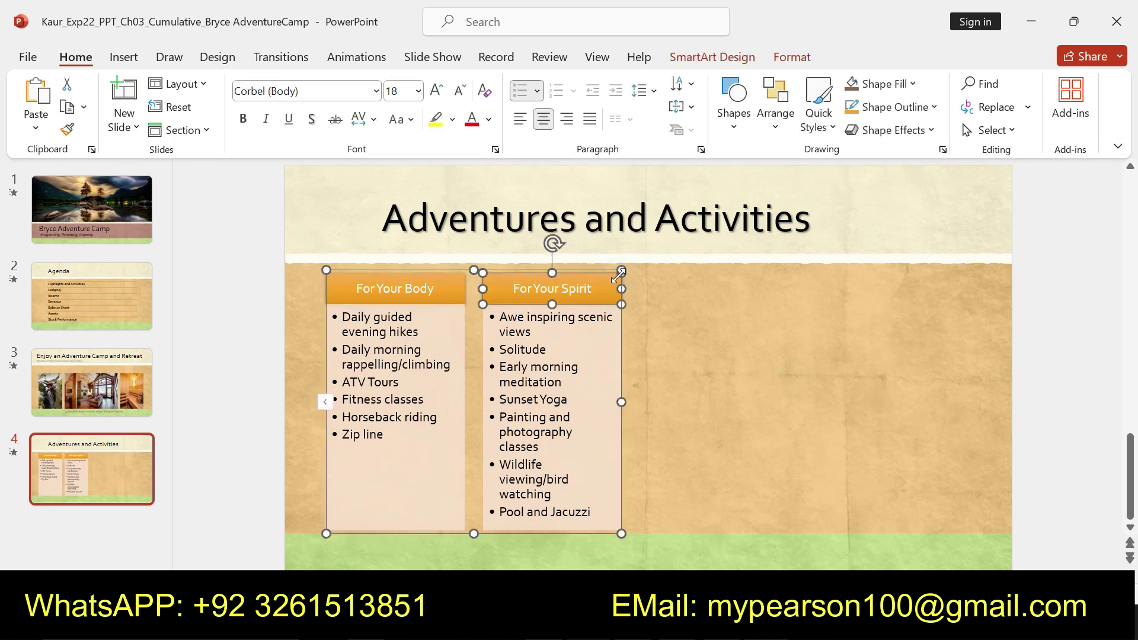
click(788, 63)
click(723, 63)
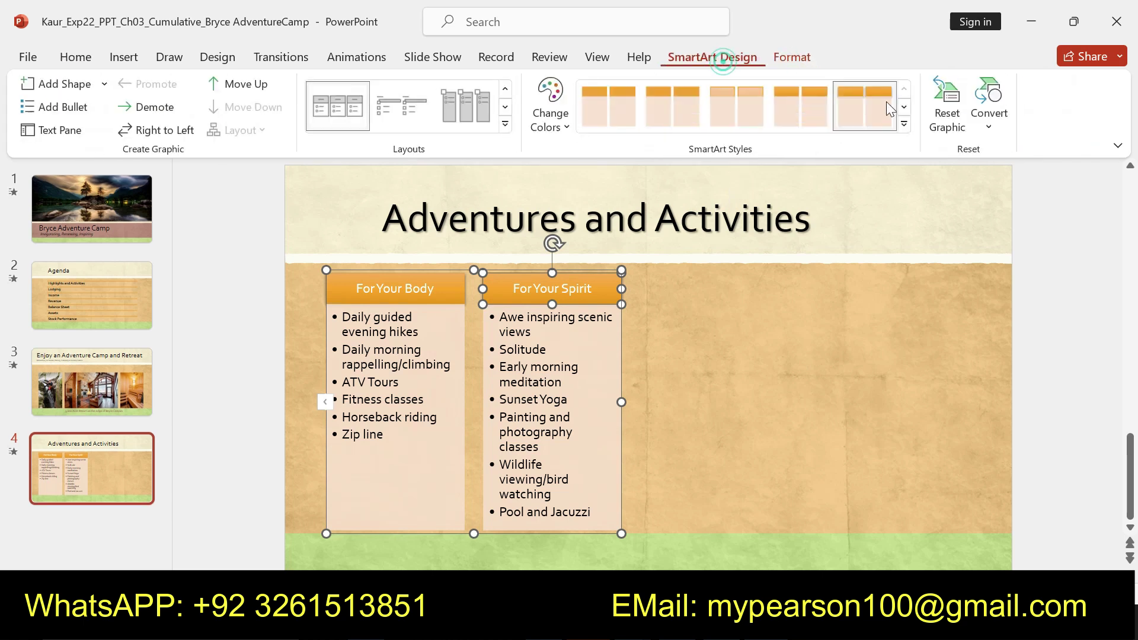
click(904, 124)
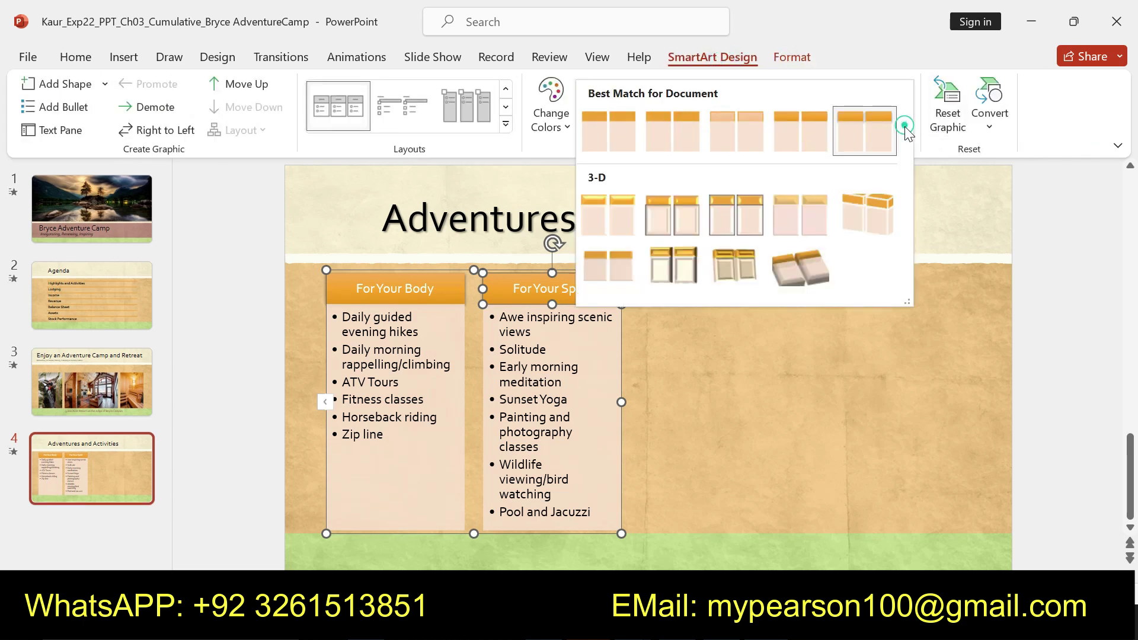
click(867, 135)
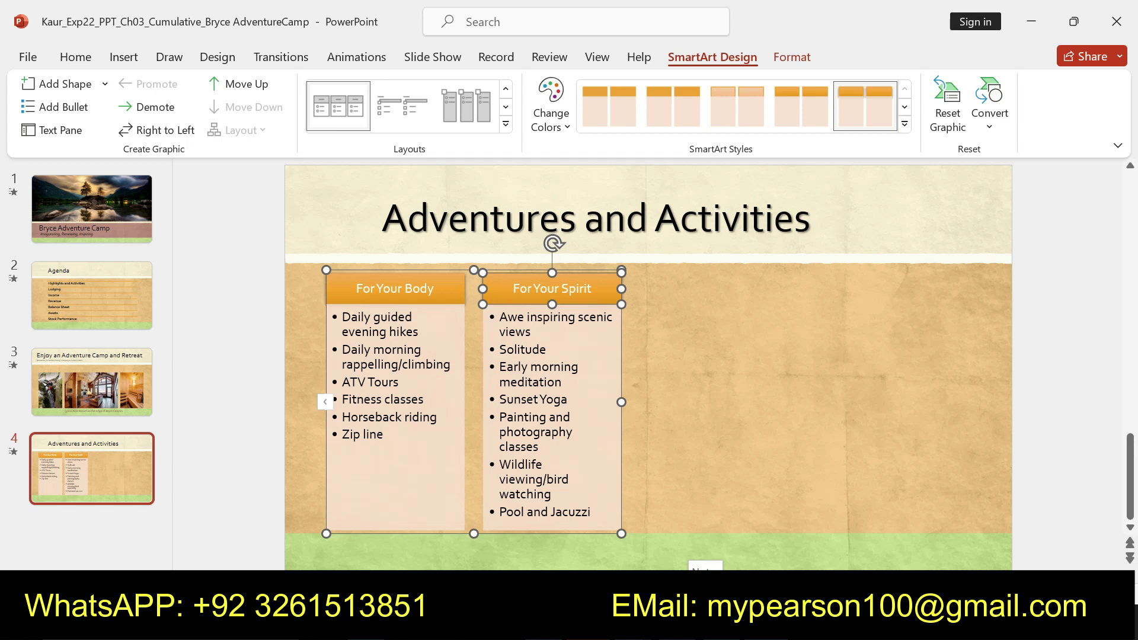
Step: Clear the step 3 selection in the Word instructions and return to PowerPoint
key(alt+Tab)
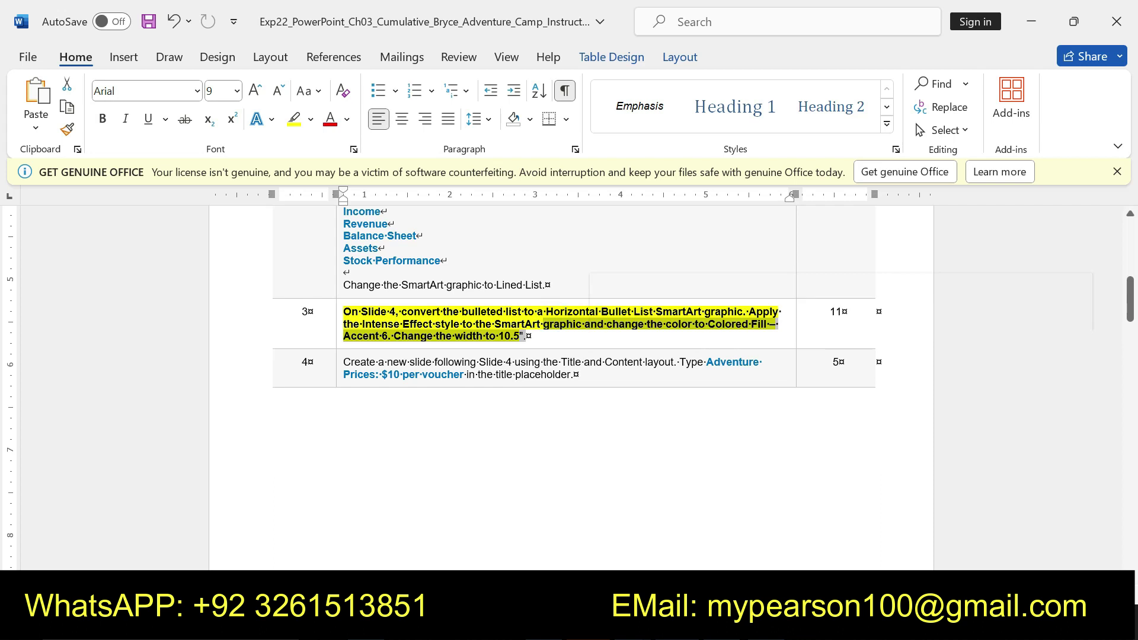
click(683, 341)
key(alt+Tab)
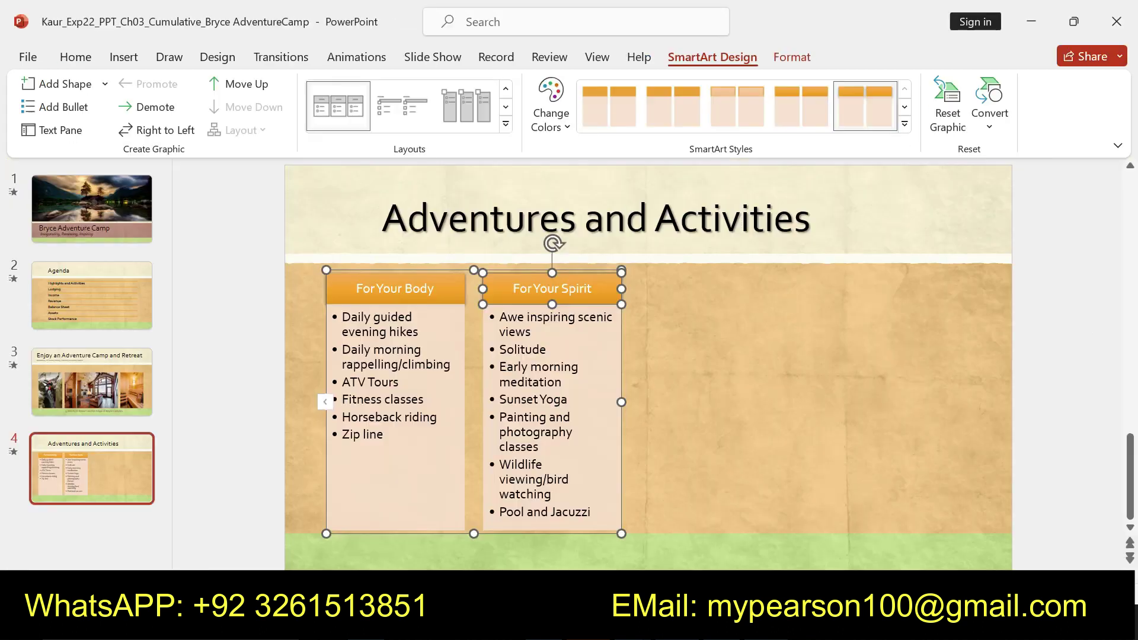
Step: Apply Colored Fill – Accent 6 colours to the SmartArt, then check step 3 in Word
click(568, 128)
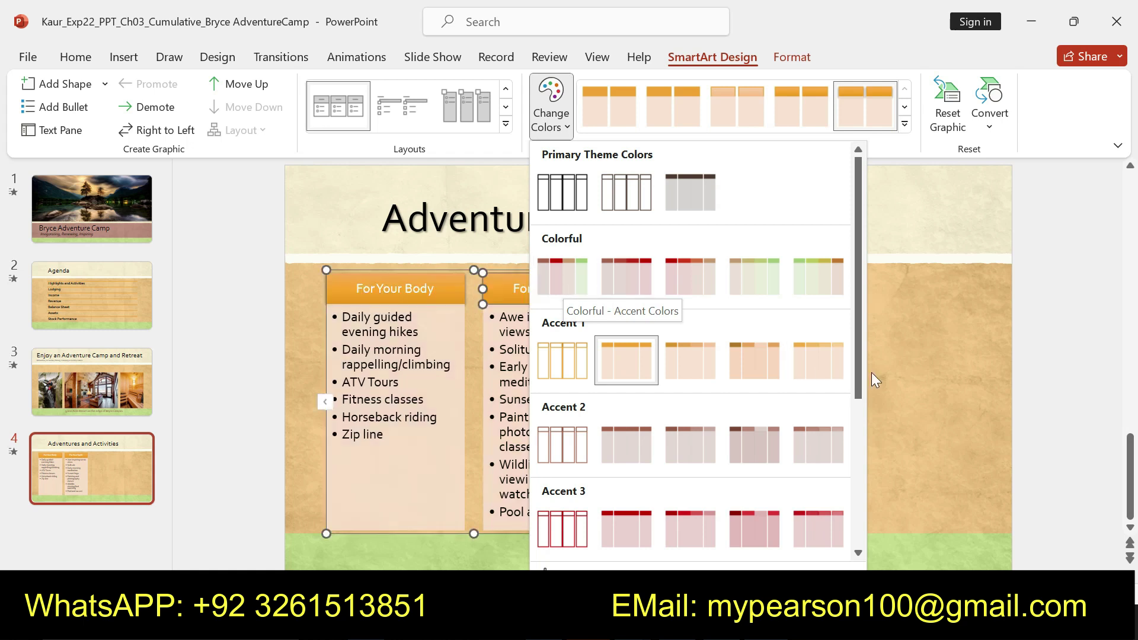
drag(859, 379, 851, 501)
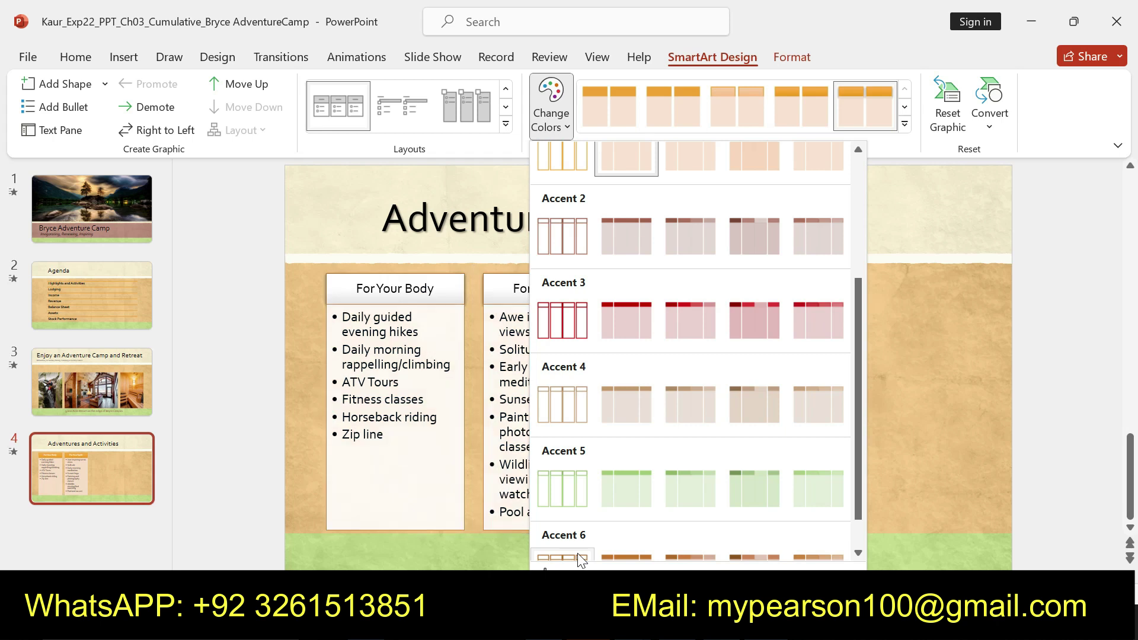
drag(856, 513, 857, 537)
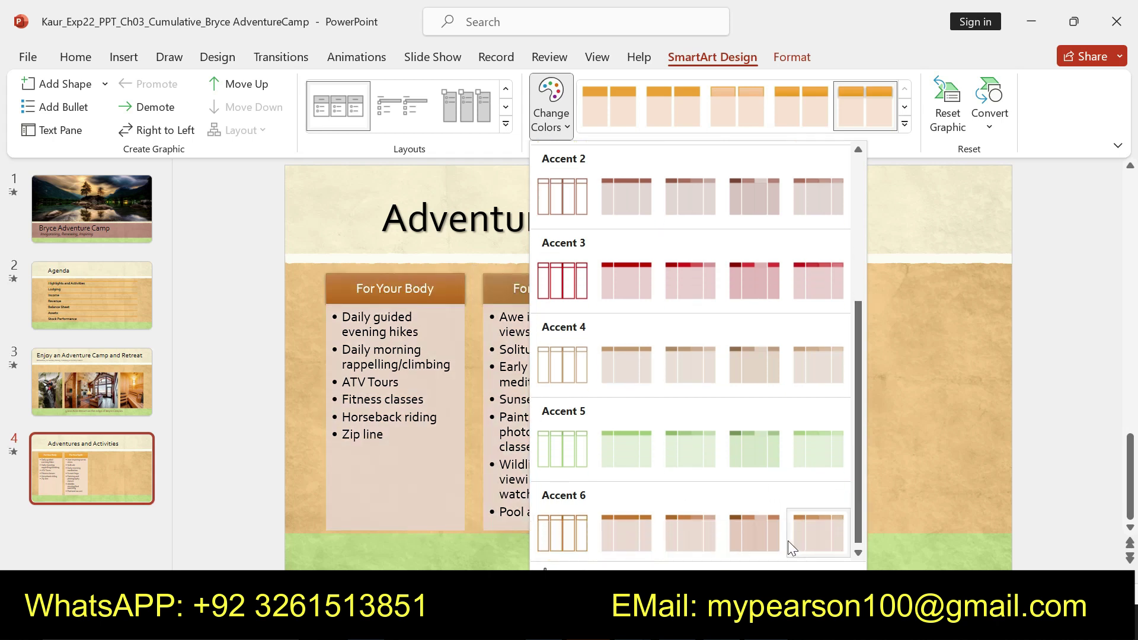
click(643, 535)
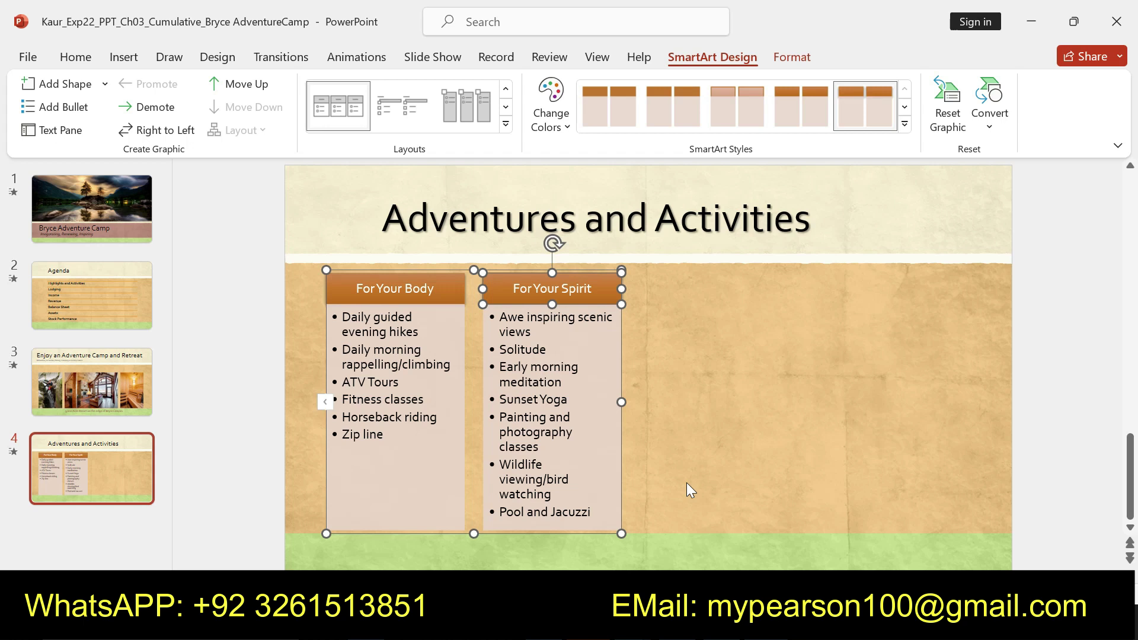
key(alt+Tab)
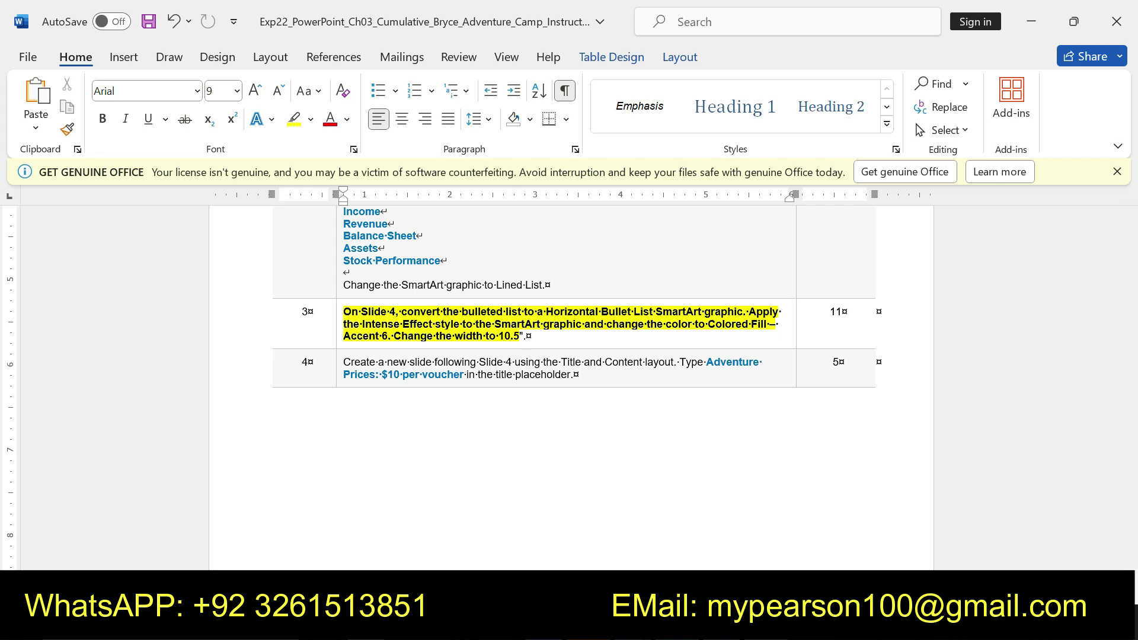
key(alt+Tab)
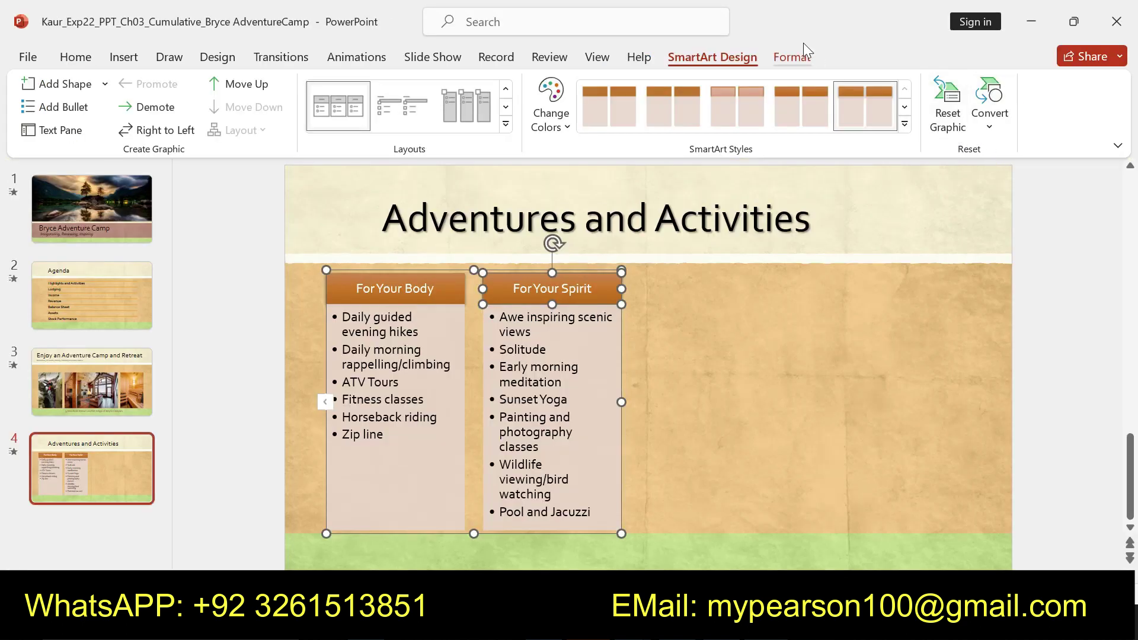
Step: Open the SmartArt Size settings on the Format tab and clear the width value
click(795, 55)
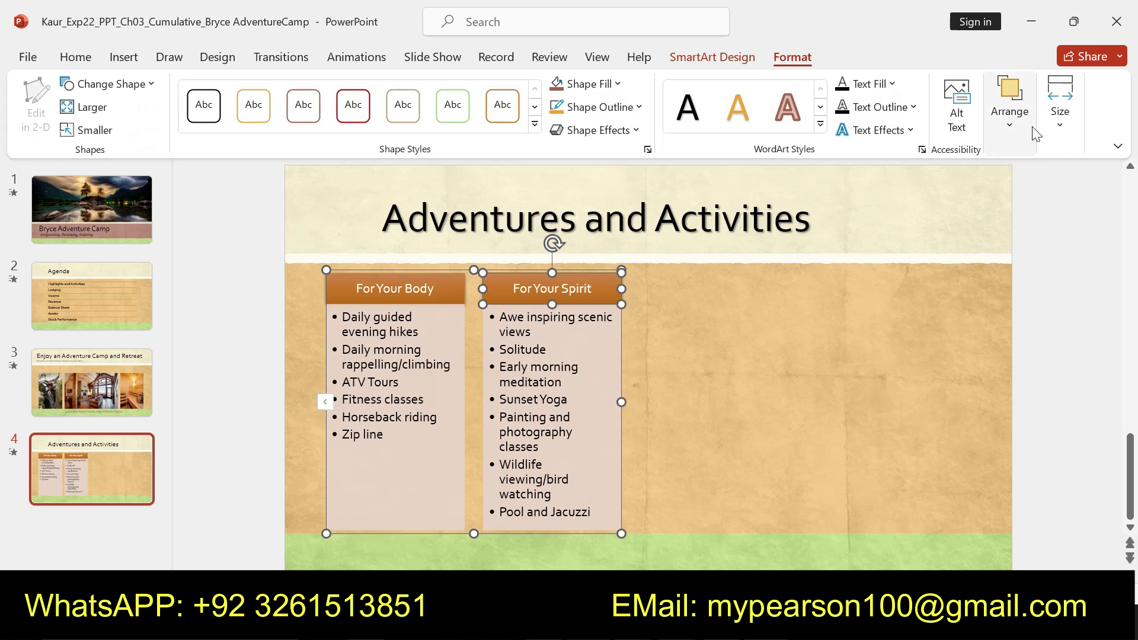
click(1065, 125)
triple_click(1091, 203)
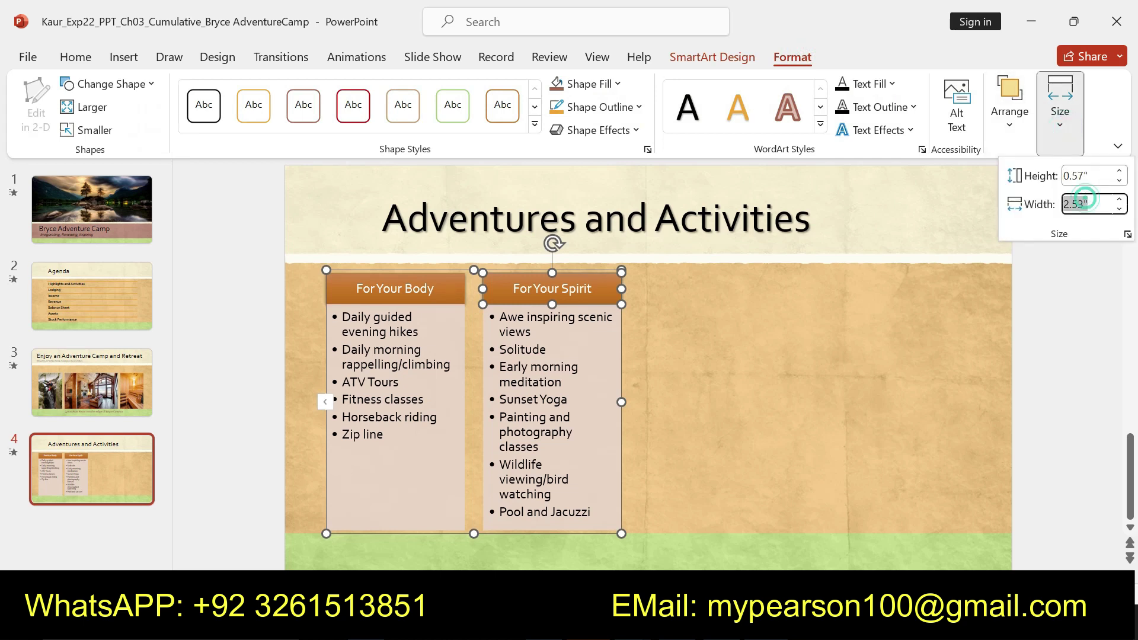
key(BackSpace)
key(Return)
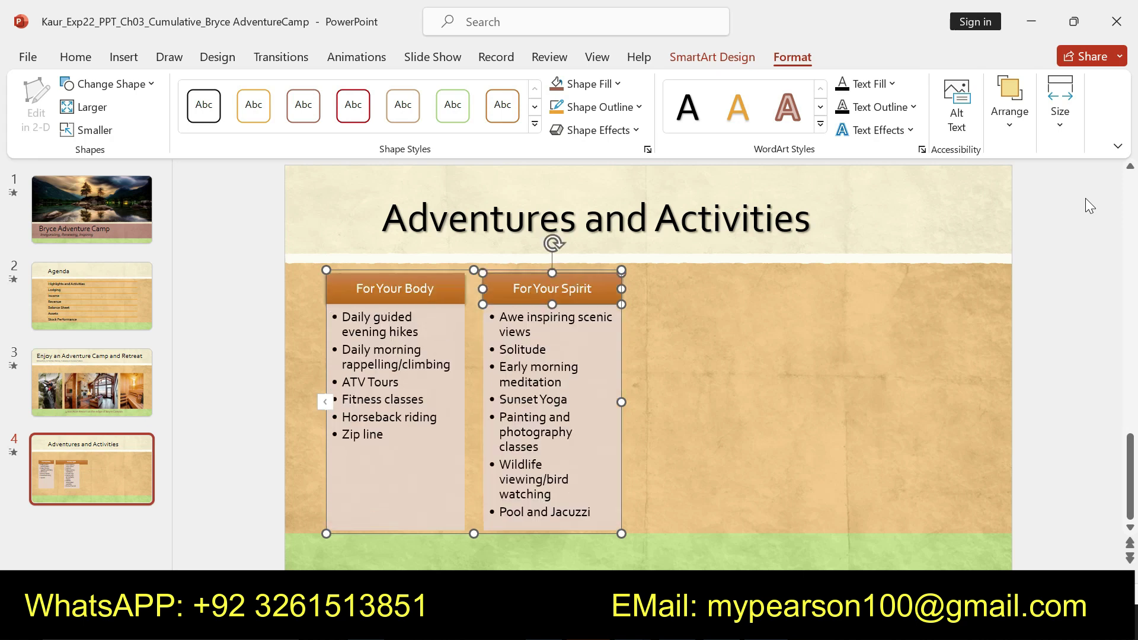
Step: Reselect the SmartArt graphic and its For Your Body shape on slide 4
click(838, 396)
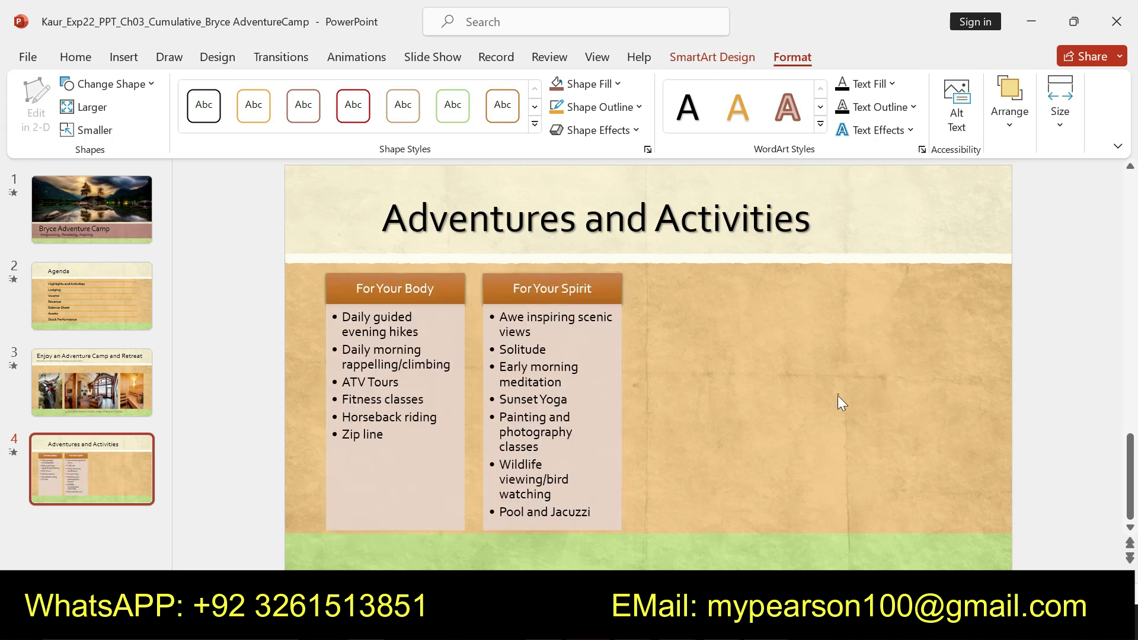
click(335, 286)
click(720, 284)
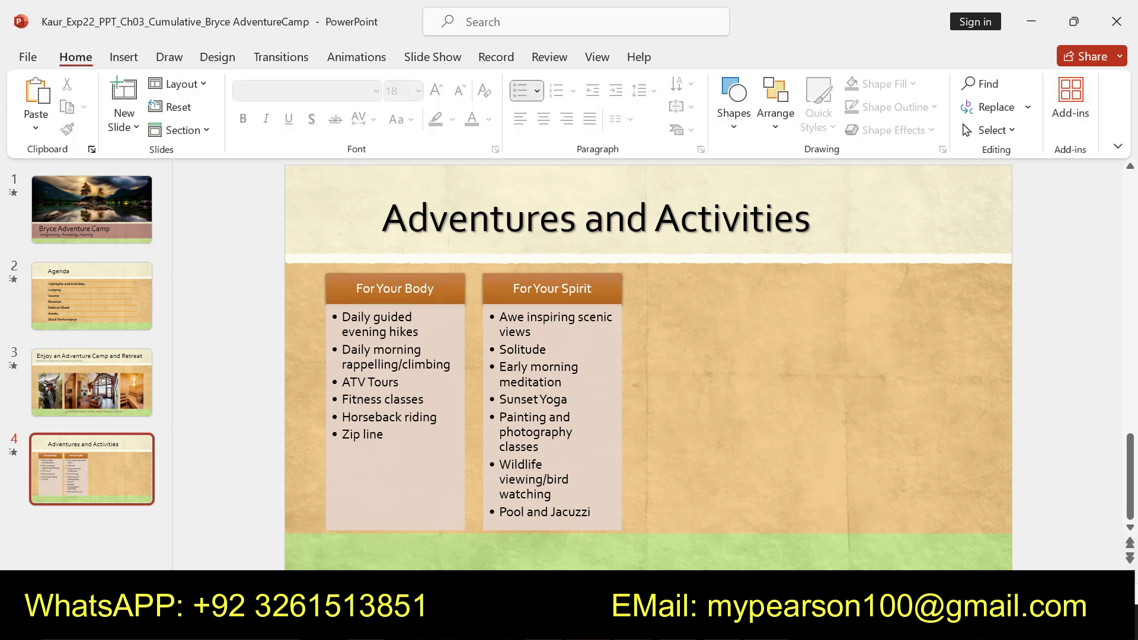
click(368, 286)
click(788, 348)
click(434, 451)
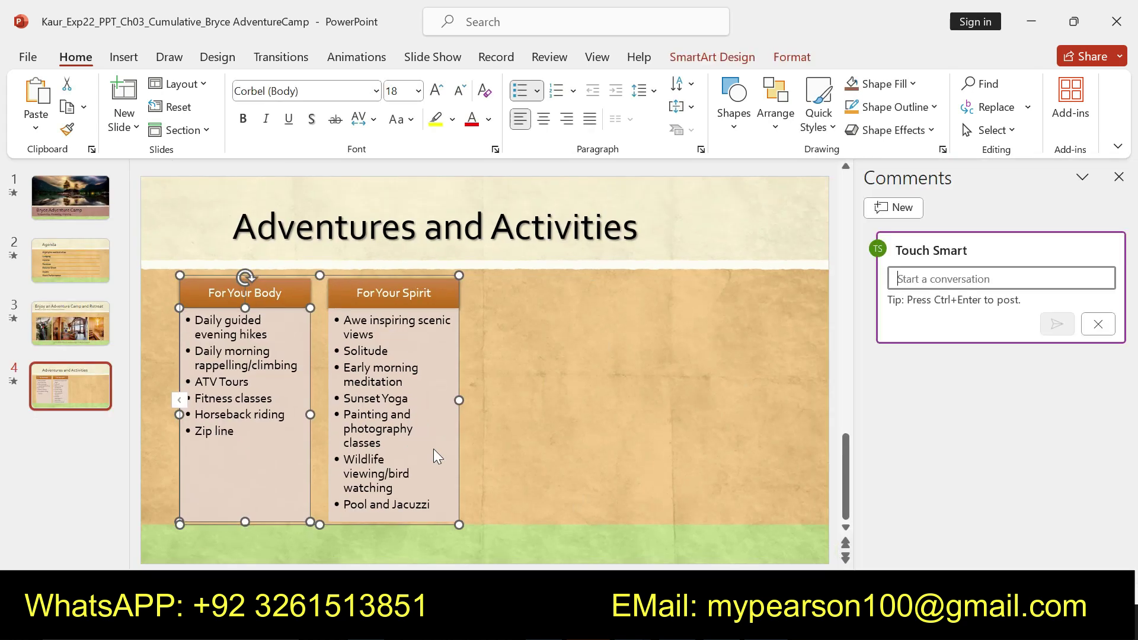
Step: Reapply the Colored Fill – Accent 6 colour scheme to the SmartArt
click(712, 57)
click(783, 57)
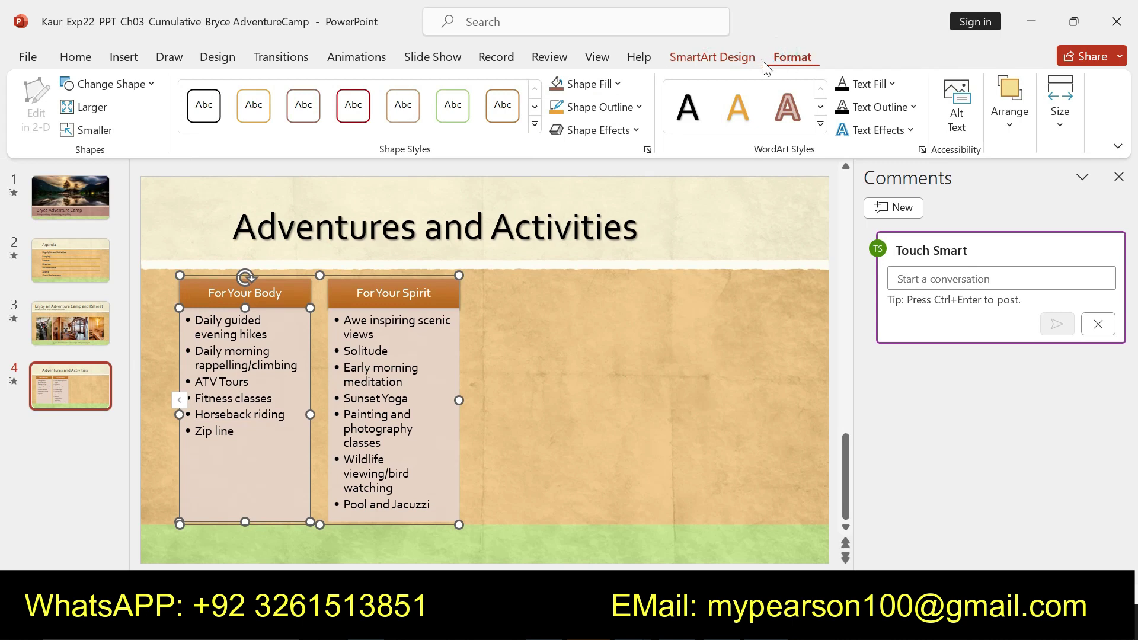
click(734, 58)
click(781, 57)
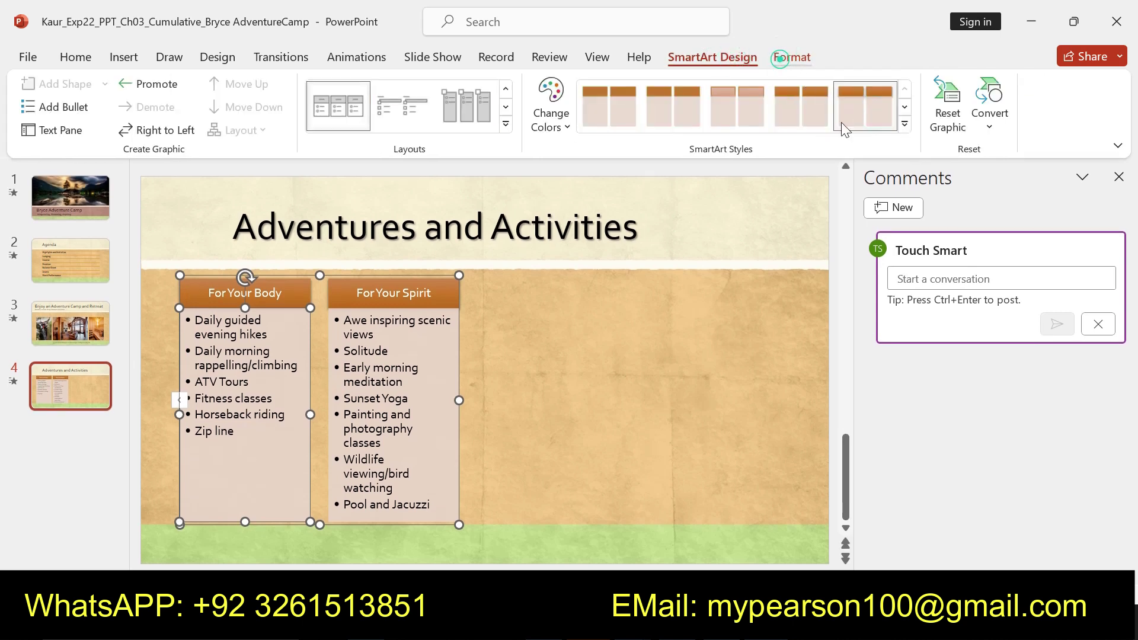
click(717, 58)
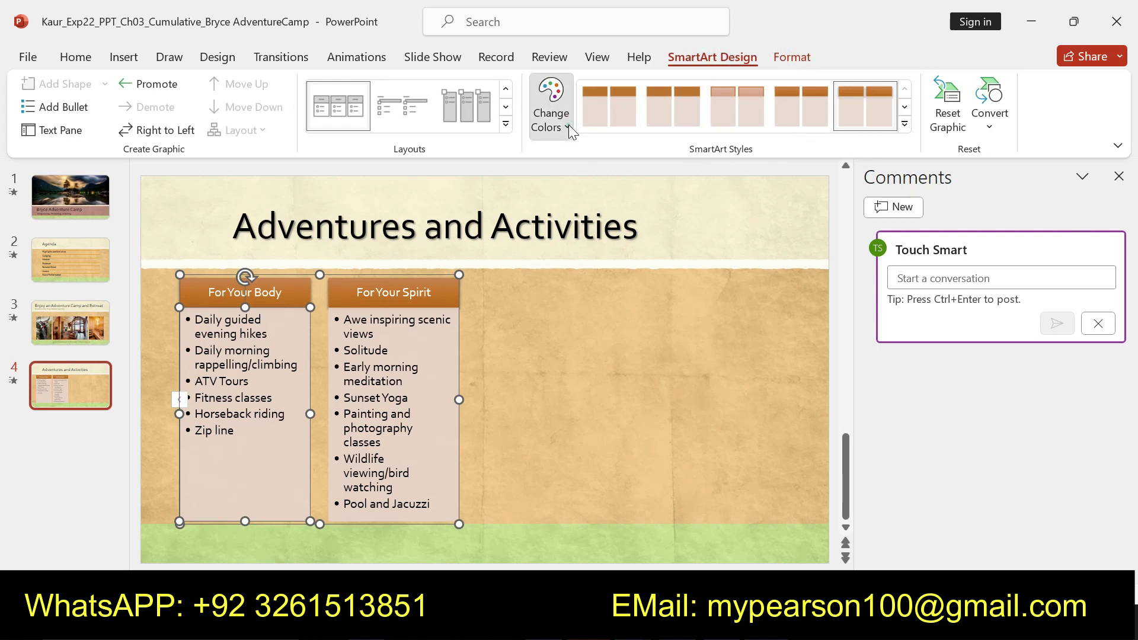
click(568, 125)
click(624, 542)
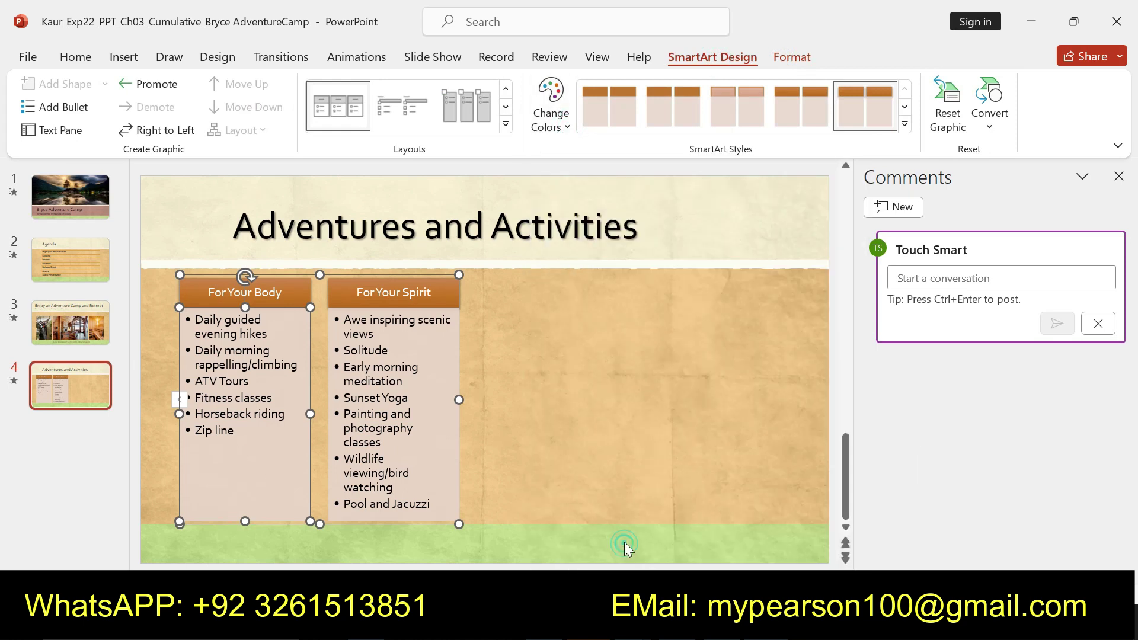
Step: Enter a new SmartArt width starting with 1 in the Size settings and apply it
click(795, 57)
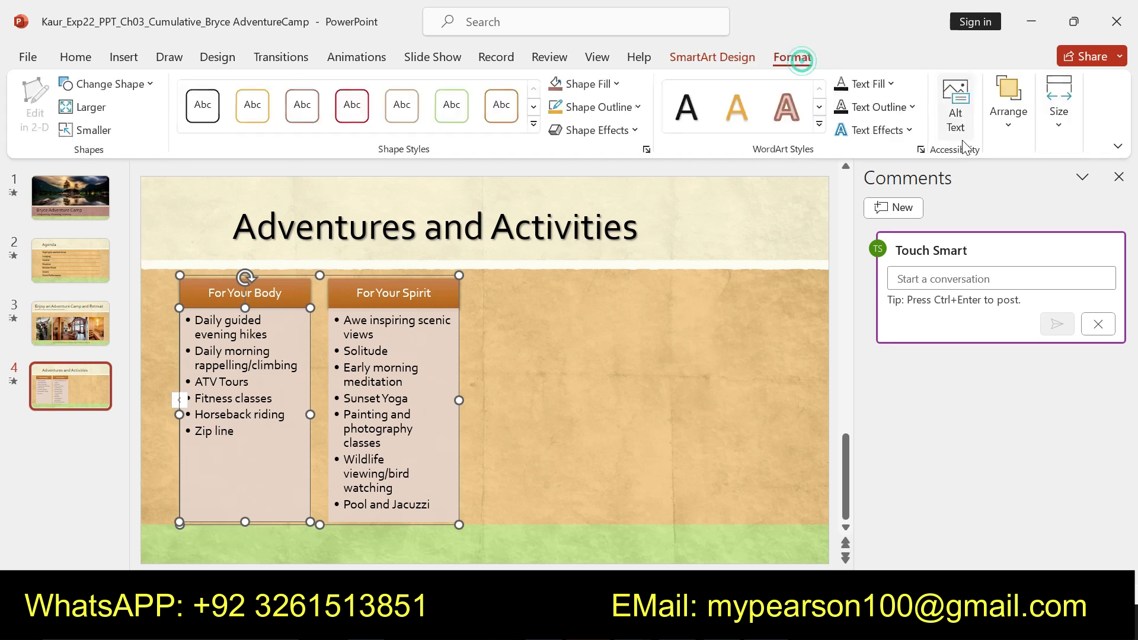
click(1061, 128)
double_click(1088, 205)
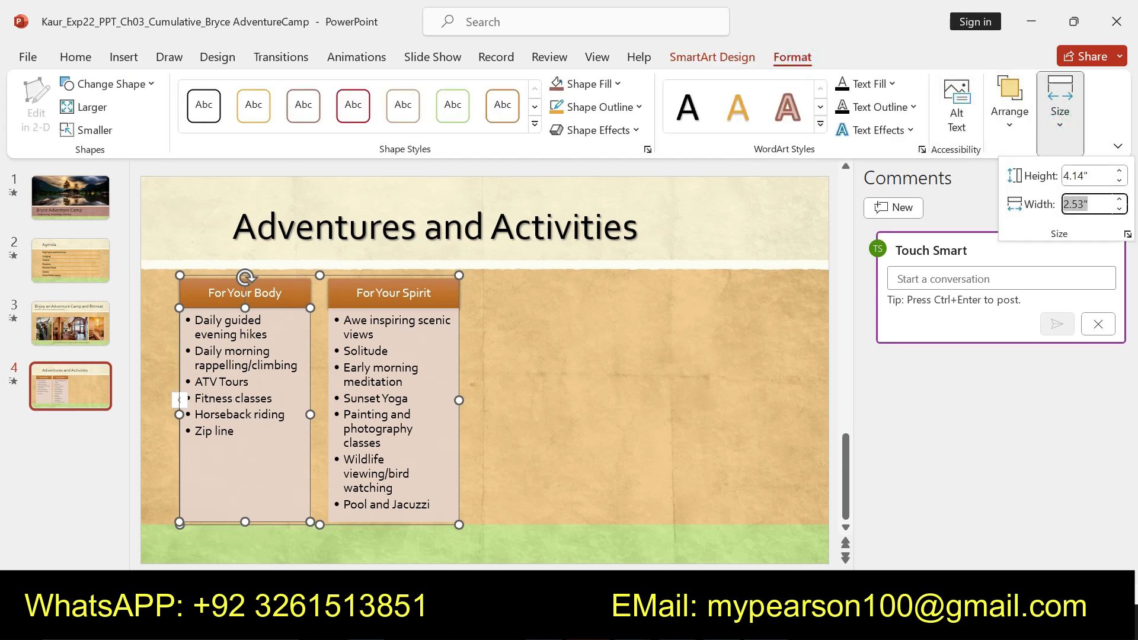
key(BackSpace)
key(alt+Tab)
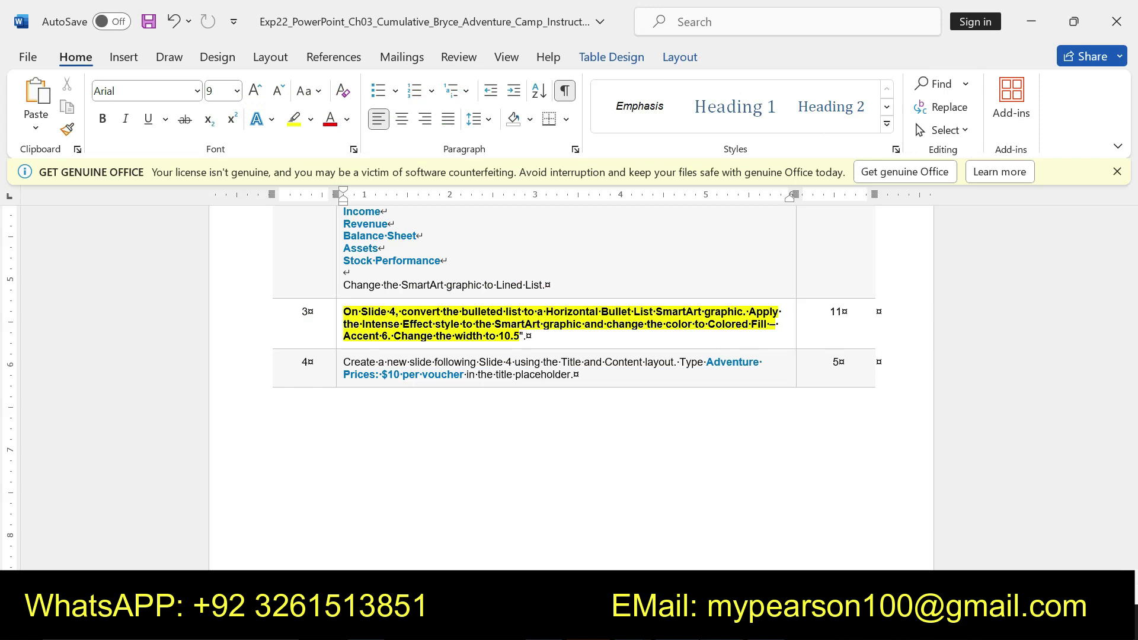
key(alt+Tab)
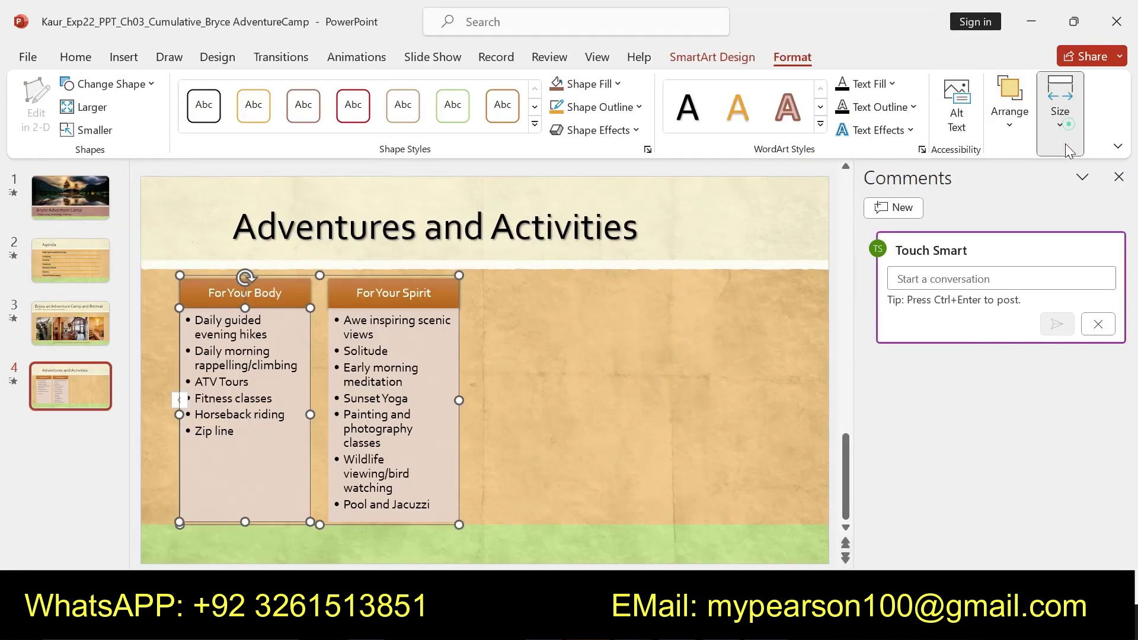
click(1065, 143)
text(10.5)
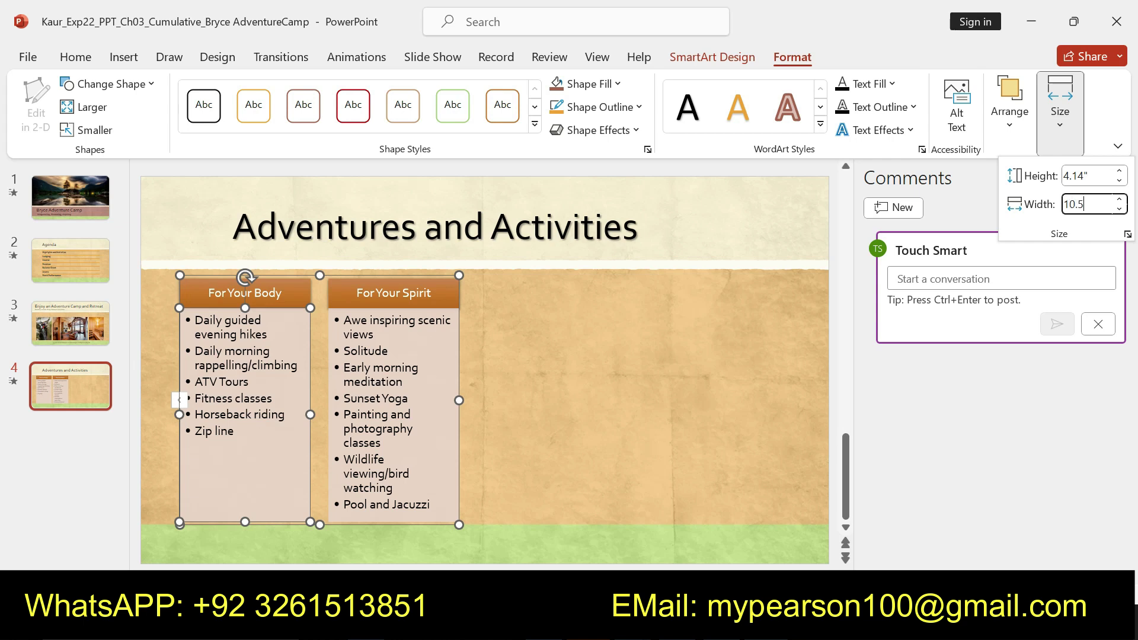
key(Return)
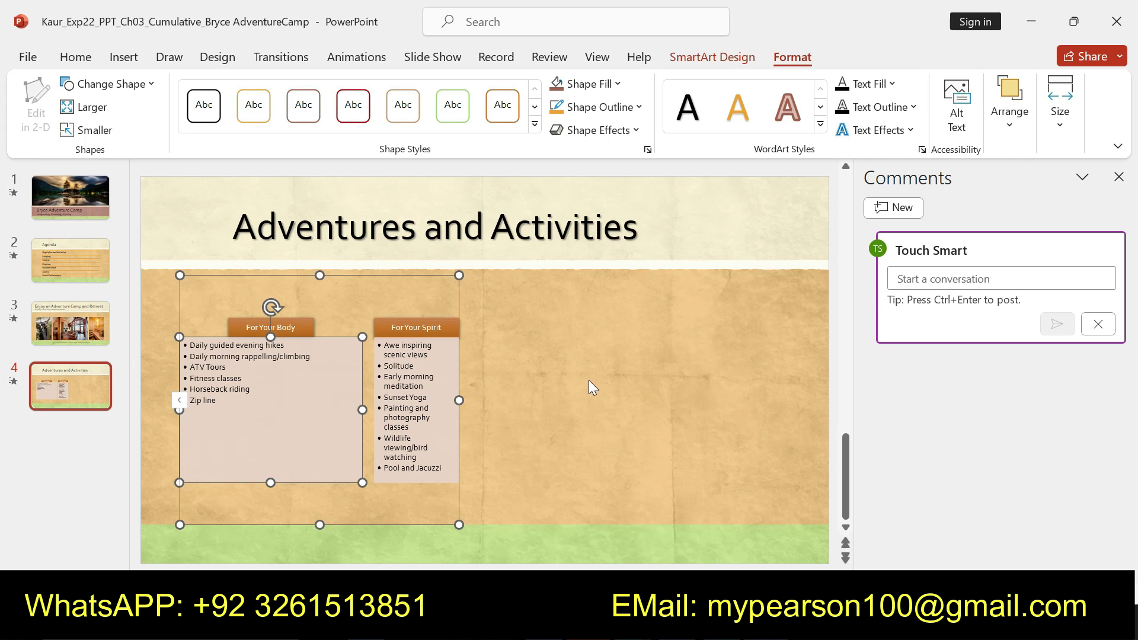
click(573, 364)
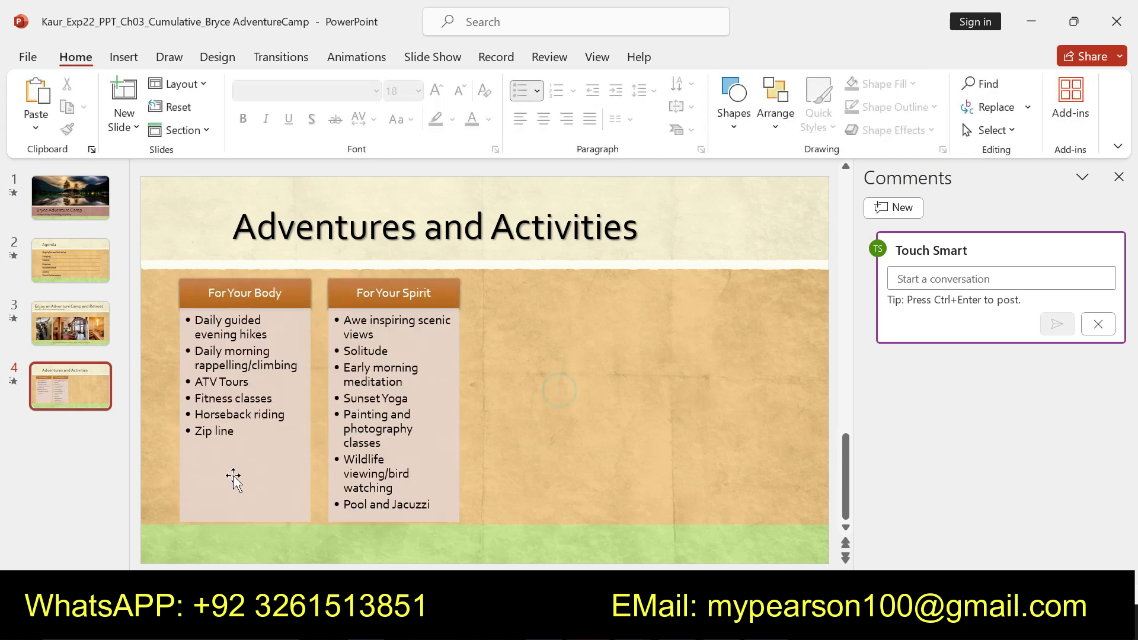
click(243, 499)
click(558, 472)
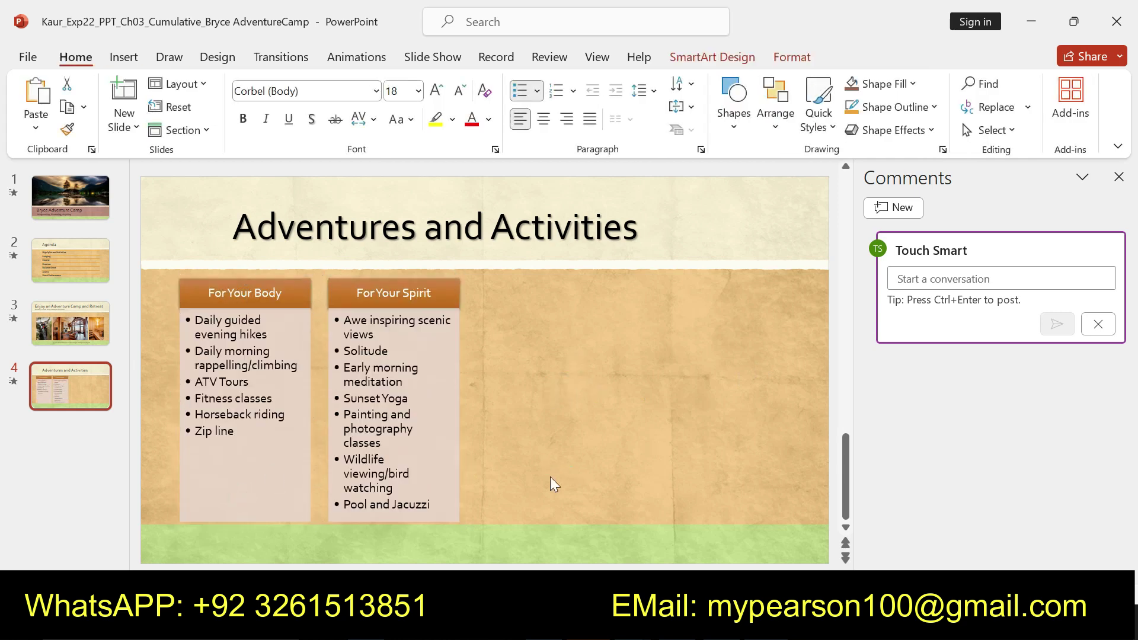
click(484, 501)
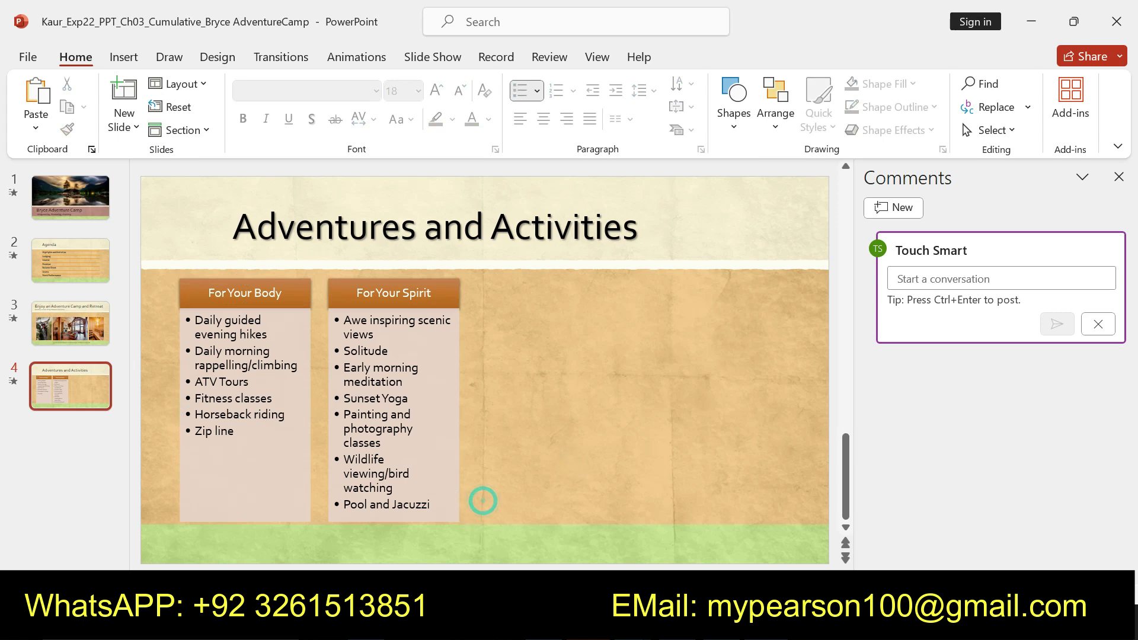
click(252, 272)
click(311, 283)
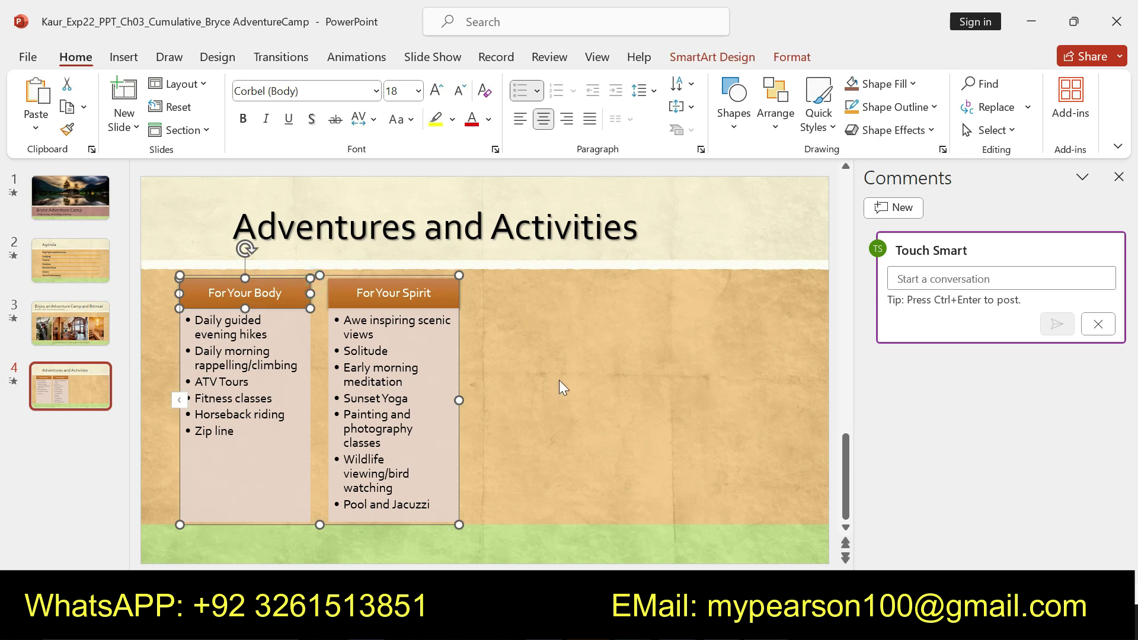
click(334, 367)
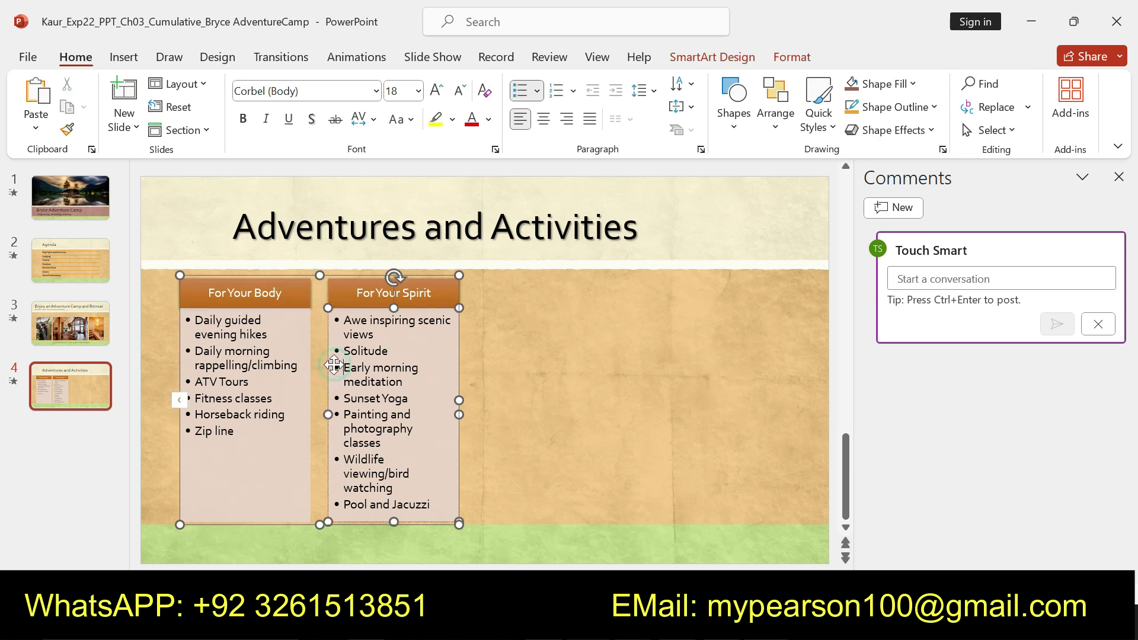
click(291, 355)
click(649, 425)
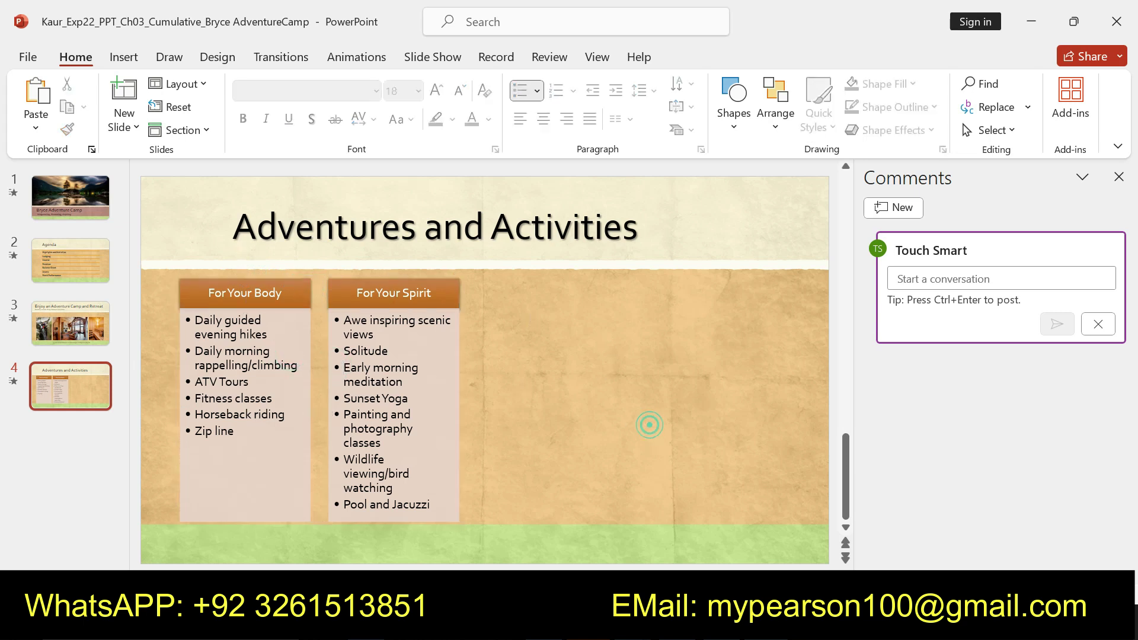
click(249, 293)
shift+click(347, 295)
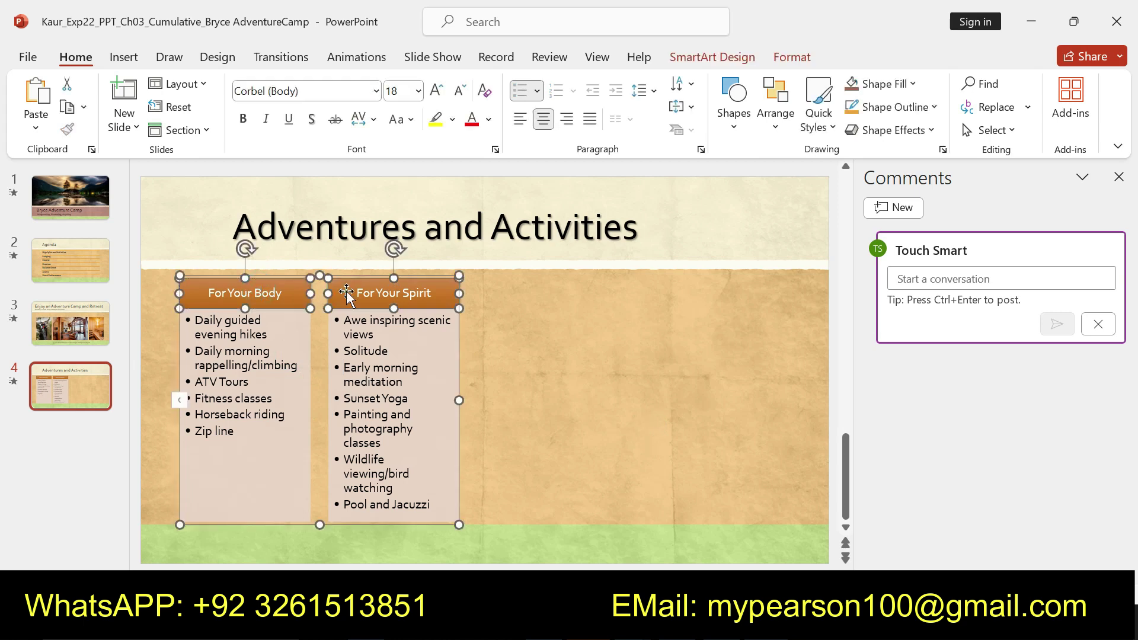
shift+click(281, 349)
shift+click(346, 368)
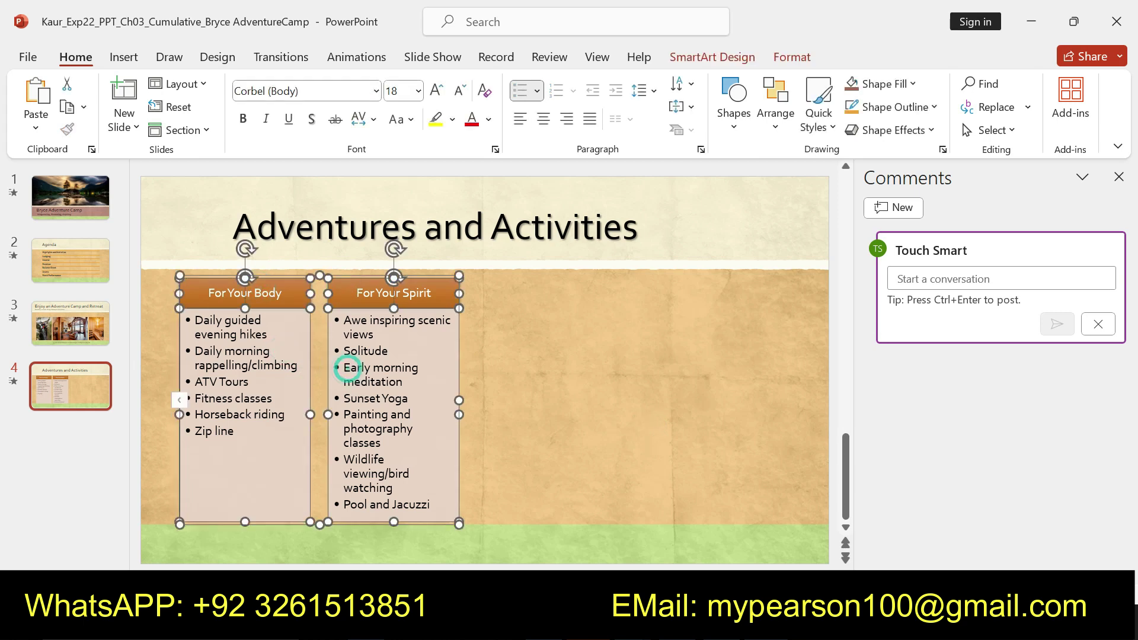
click(782, 52)
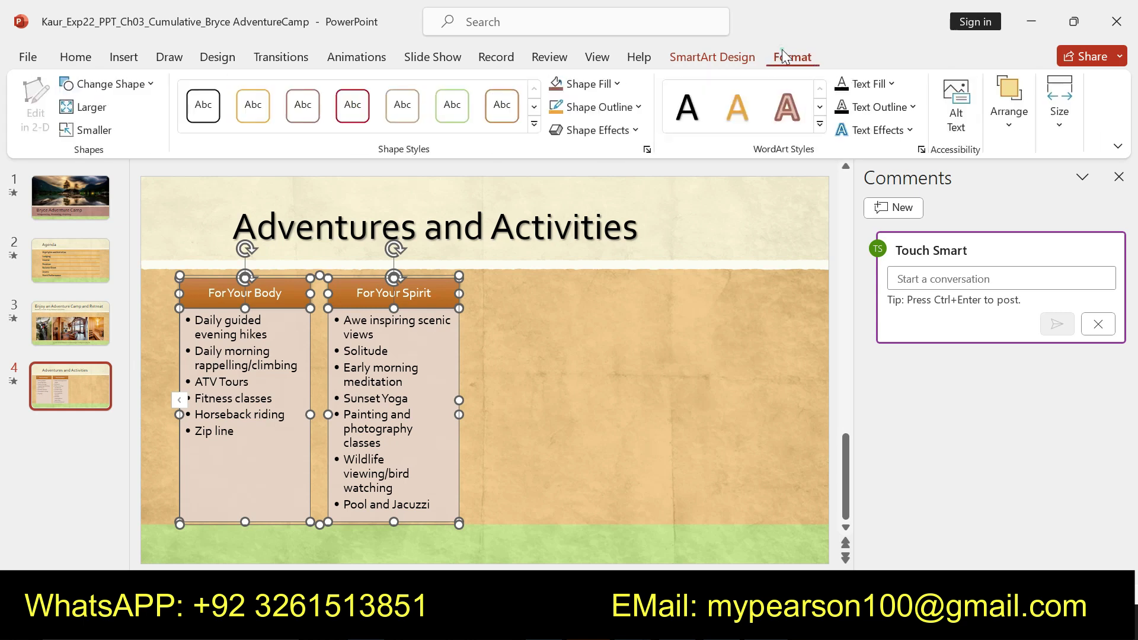
click(703, 58)
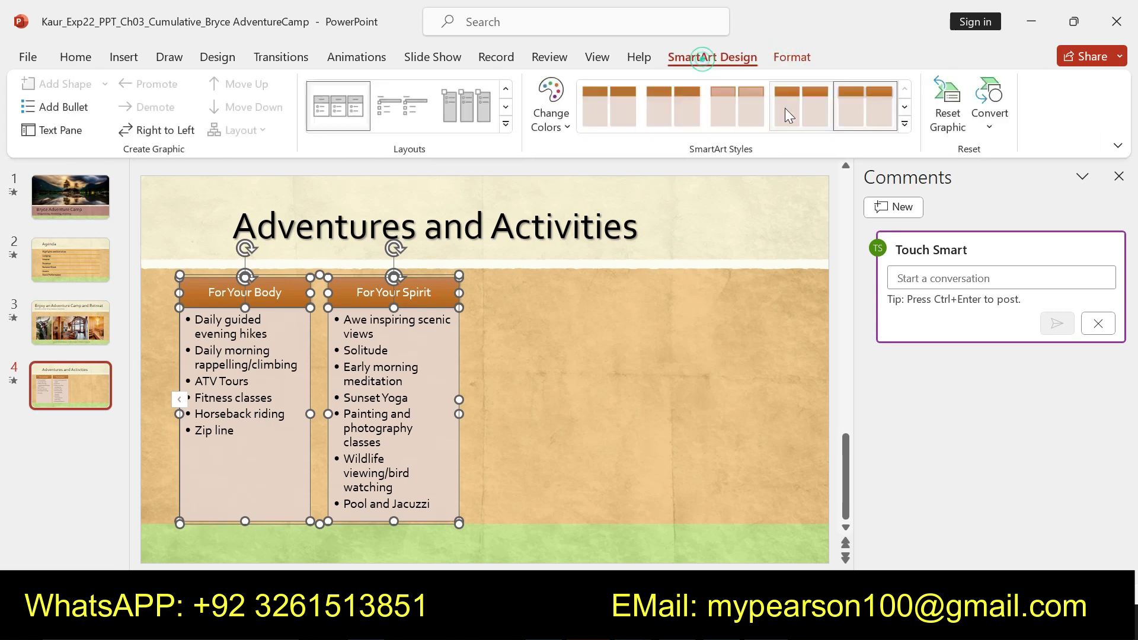
click(566, 131)
click(620, 539)
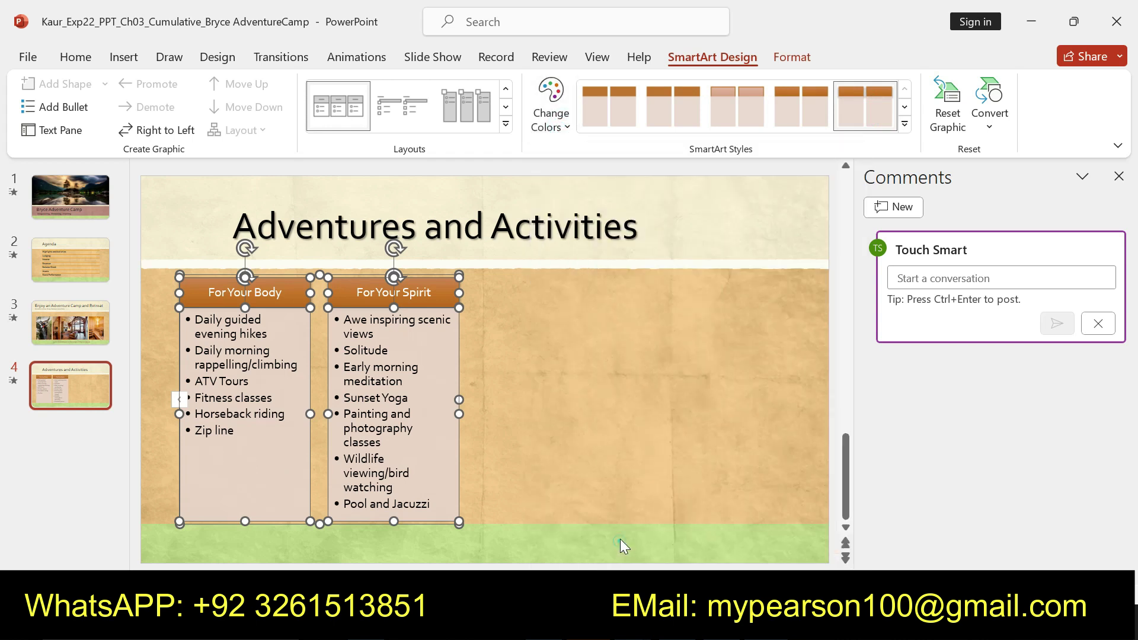
Step: Set the SmartArt width to 10.5" in the Format tab's Size settings, then switch to Word
click(789, 58)
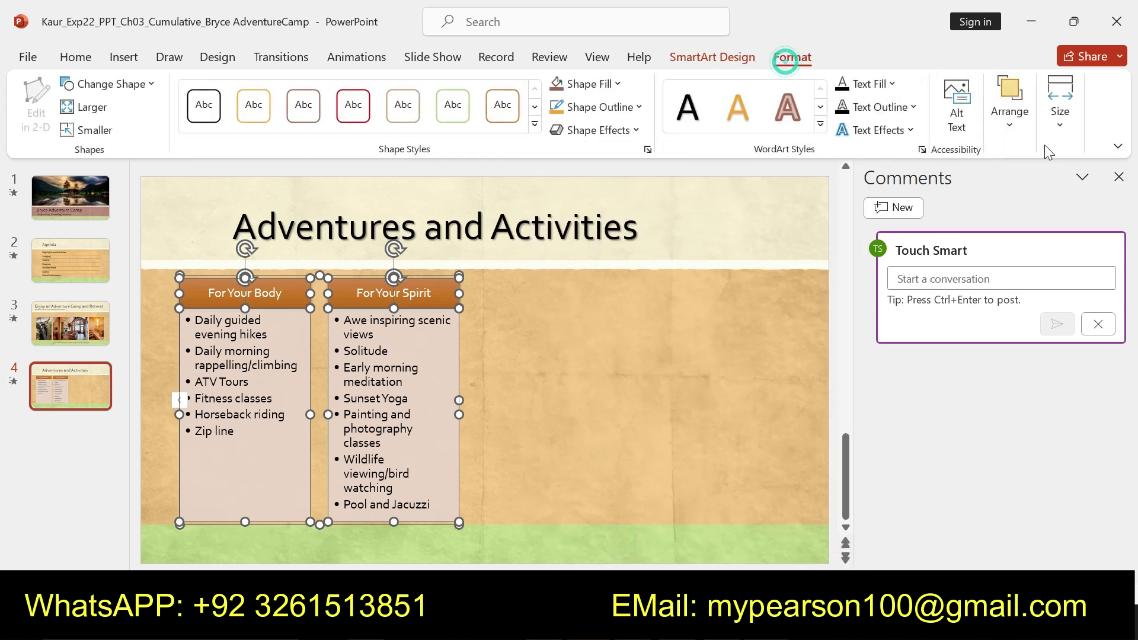
click(1059, 118)
double_click(1085, 204)
text(10.5)
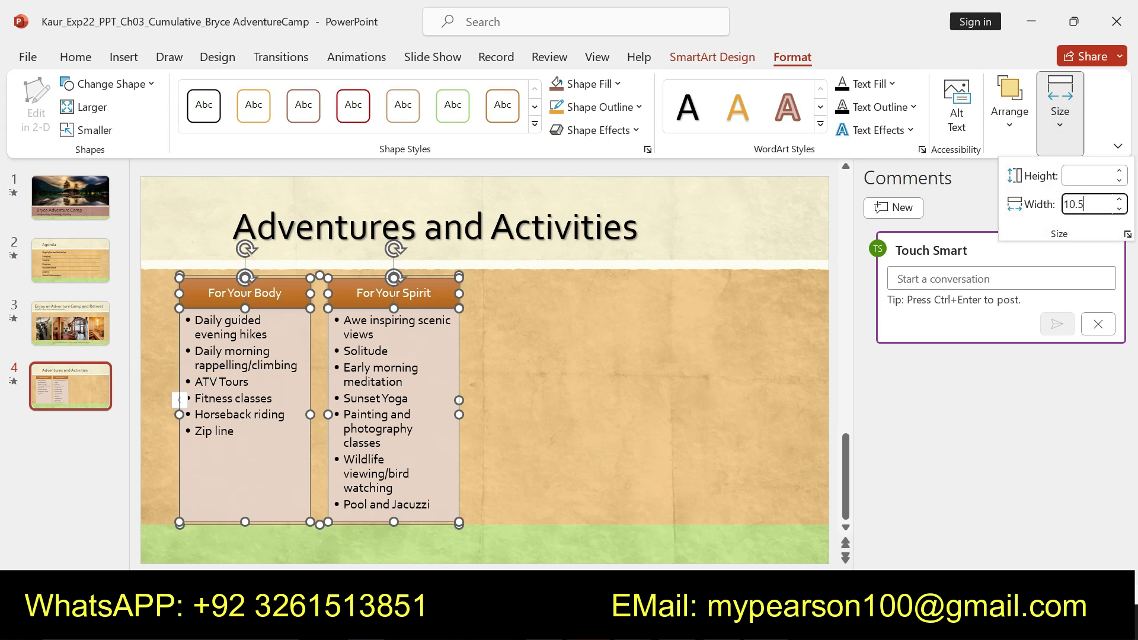
key(Return)
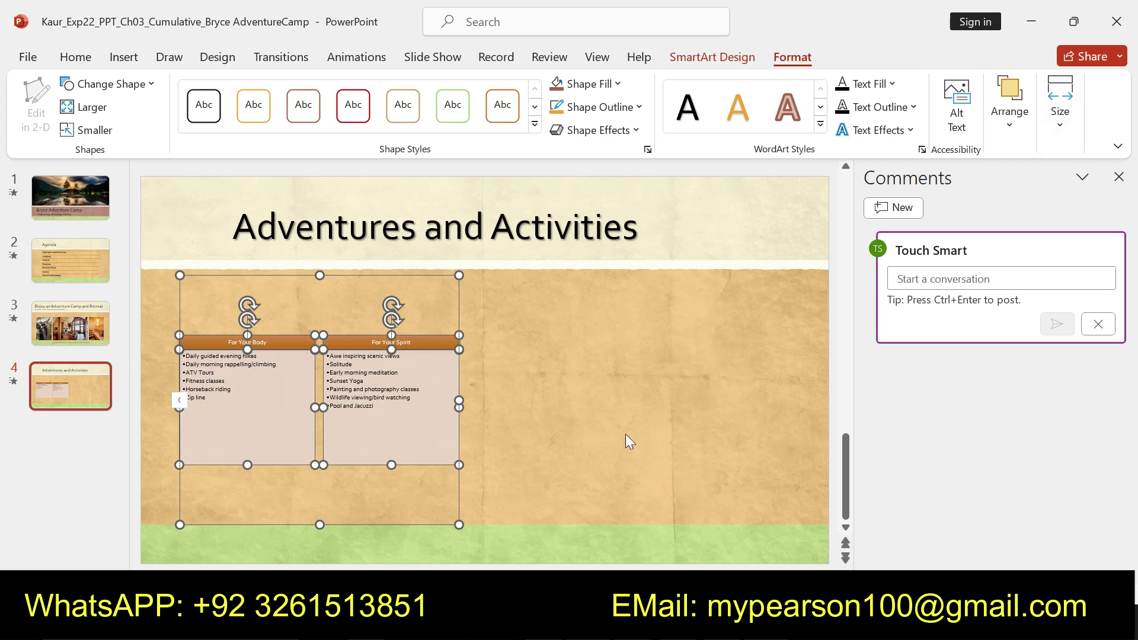
key(alt+Tab)
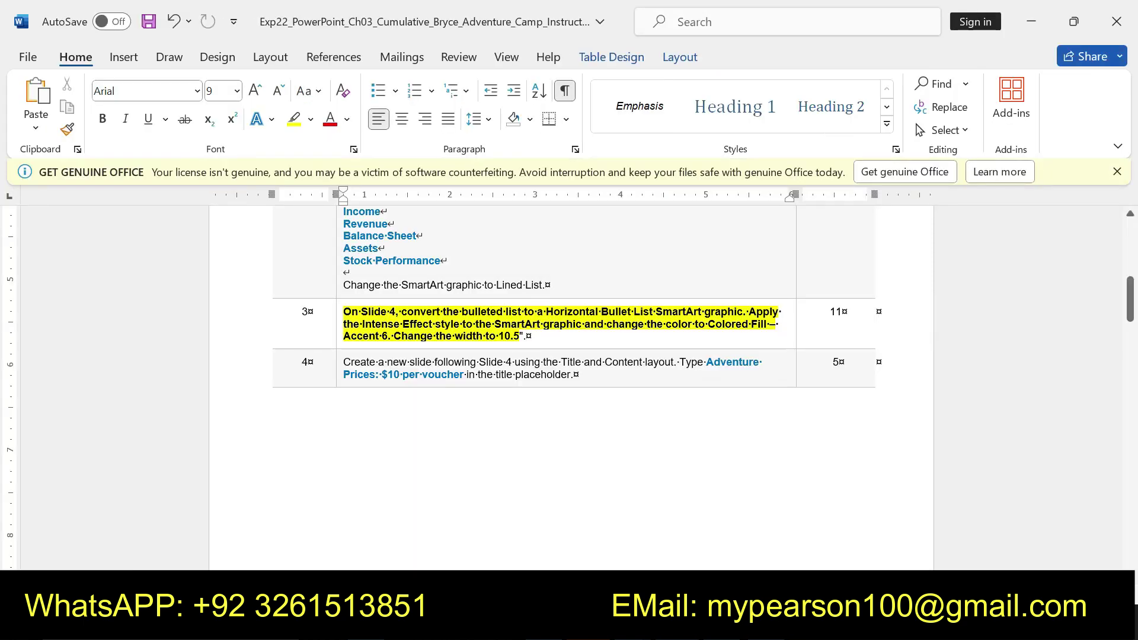
Step: Undo step 3's highlight and make step 4's new-slide instruction bold with yellow highlight
key(ctrl+z)
key(ctrl+z)
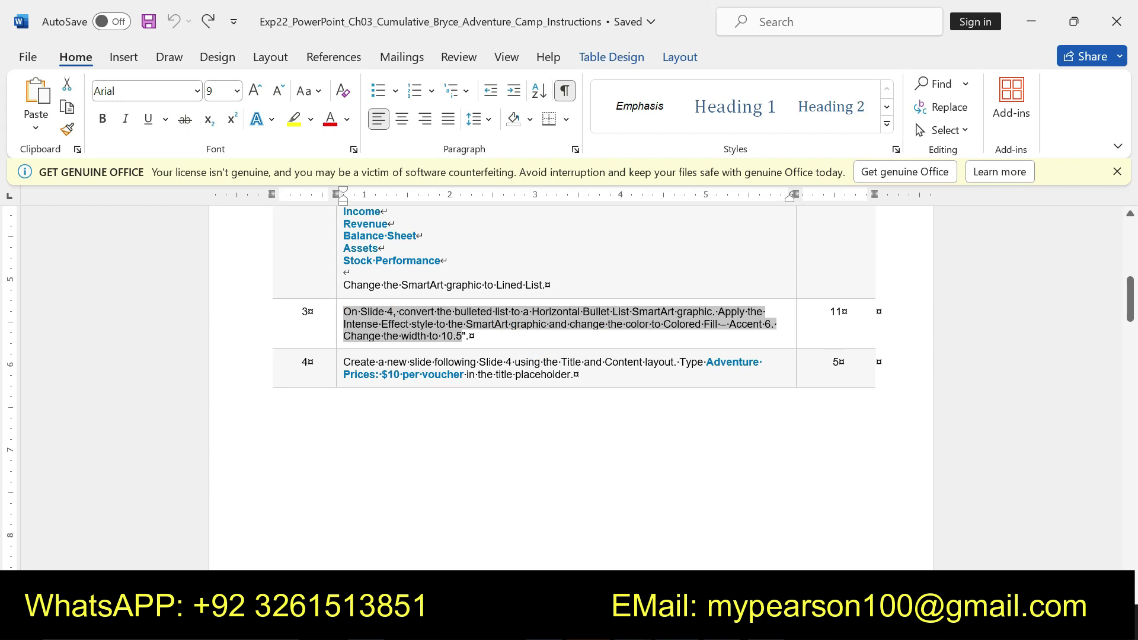
drag(344, 361, 578, 375)
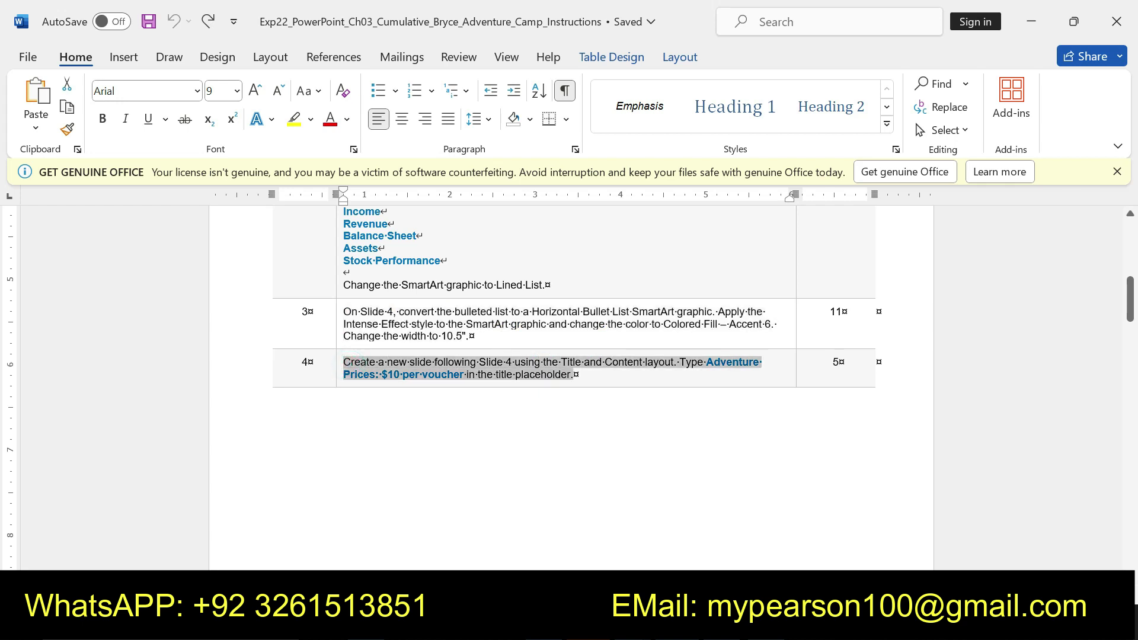
click(590, 342)
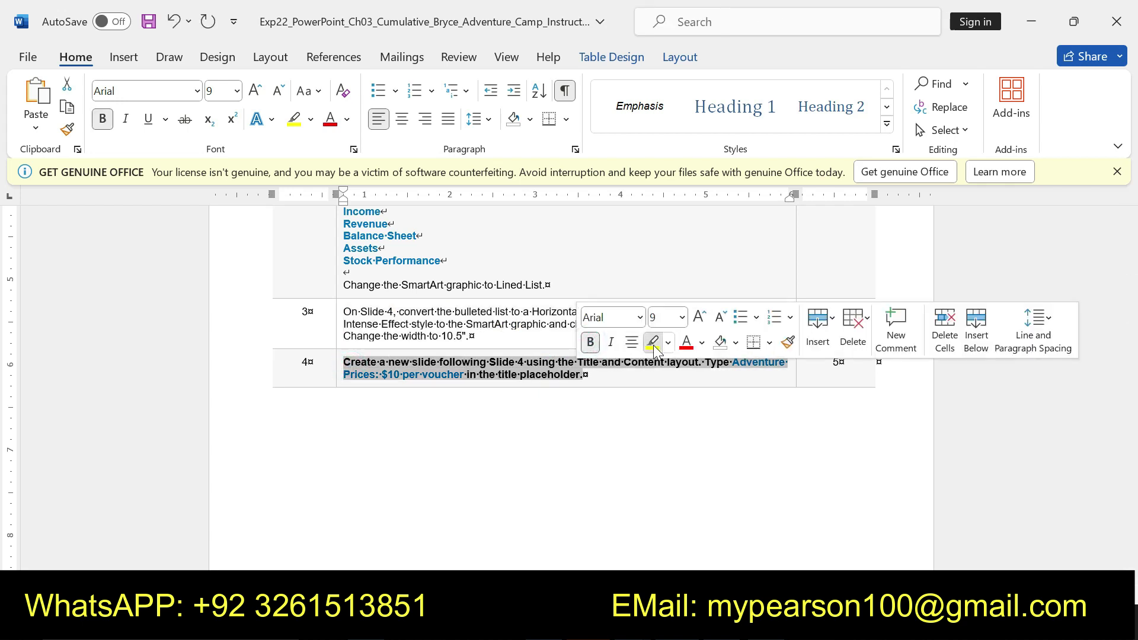
click(652, 343)
drag(343, 362, 583, 375)
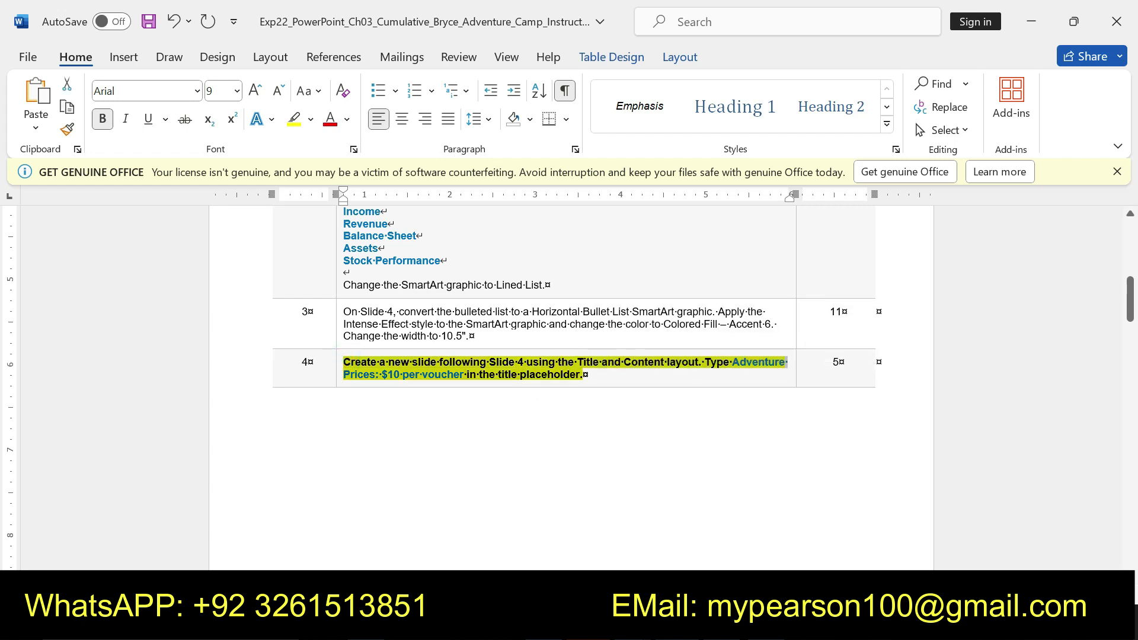
key(alt+Tab)
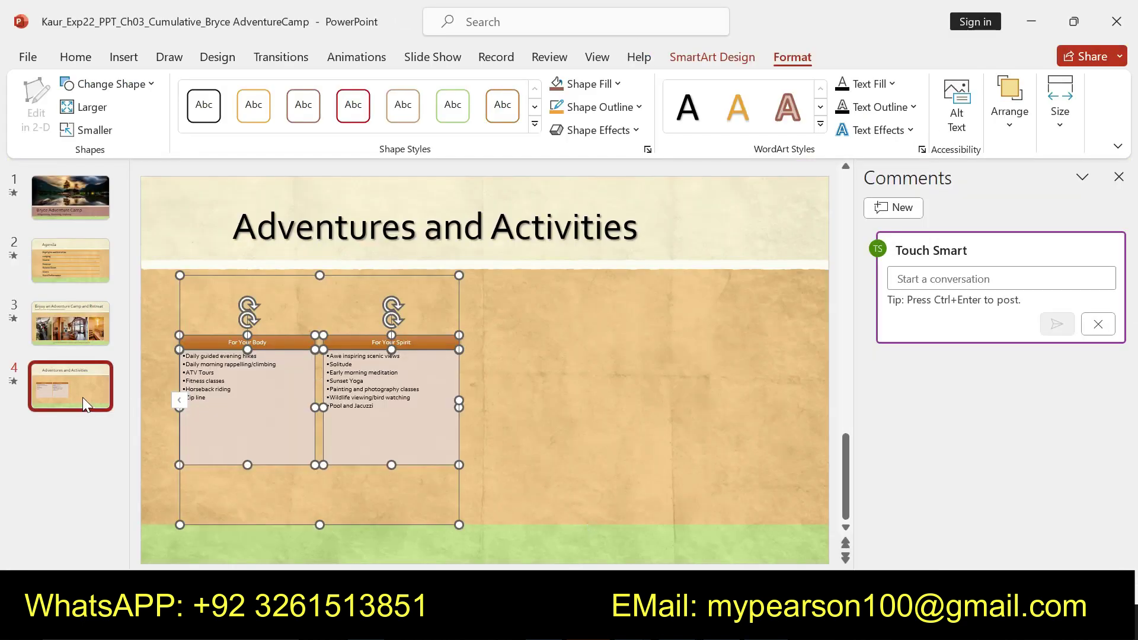
Step: Apply the Title and Content layout to slide 4 from its thumbnail's Layout menu
right_click(80, 393)
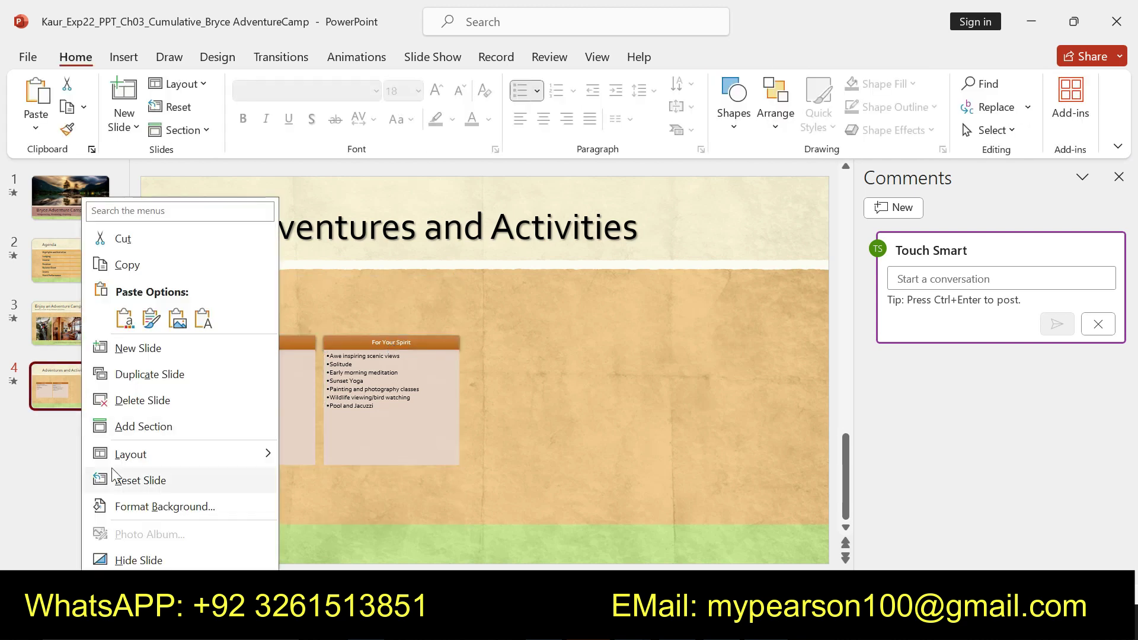
mouse_move(130, 455)
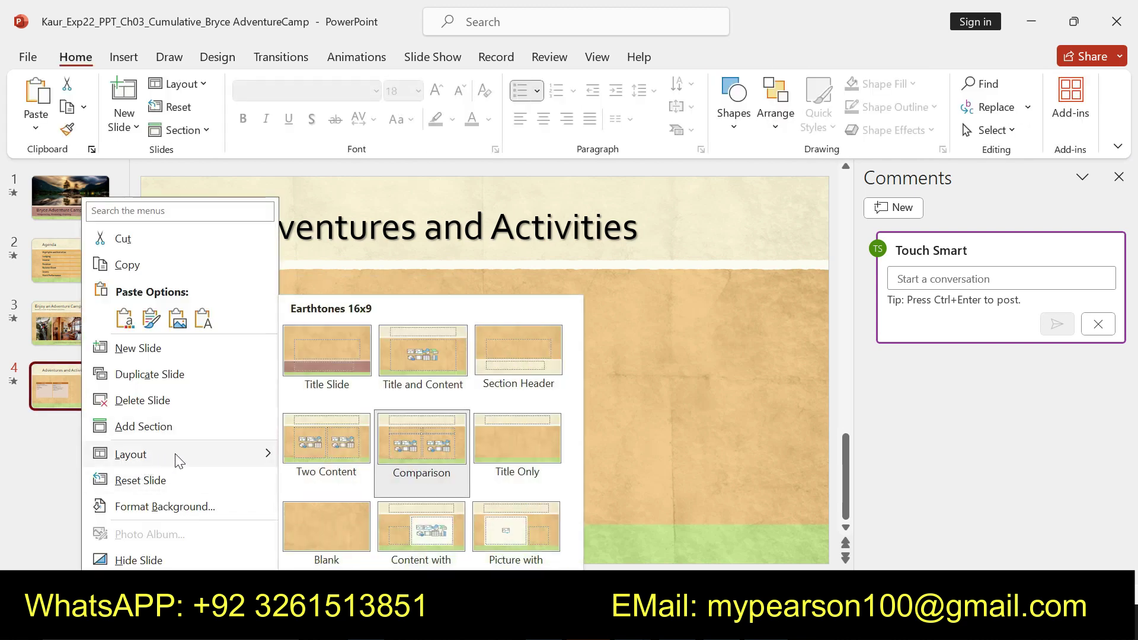
key(alt+Tab)
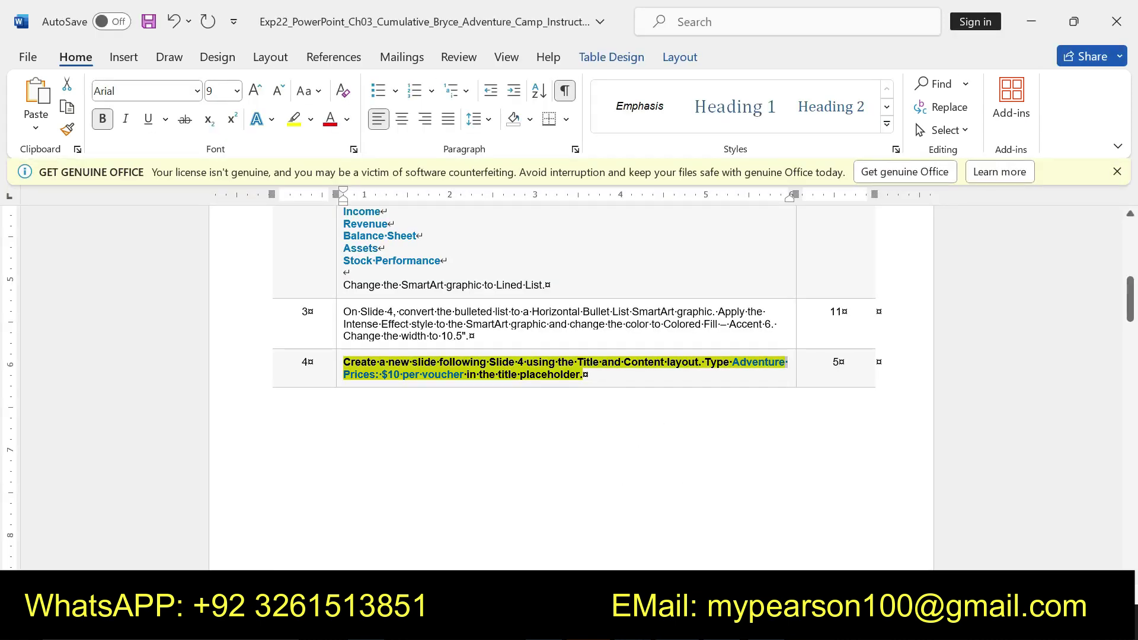
key(alt+Tab)
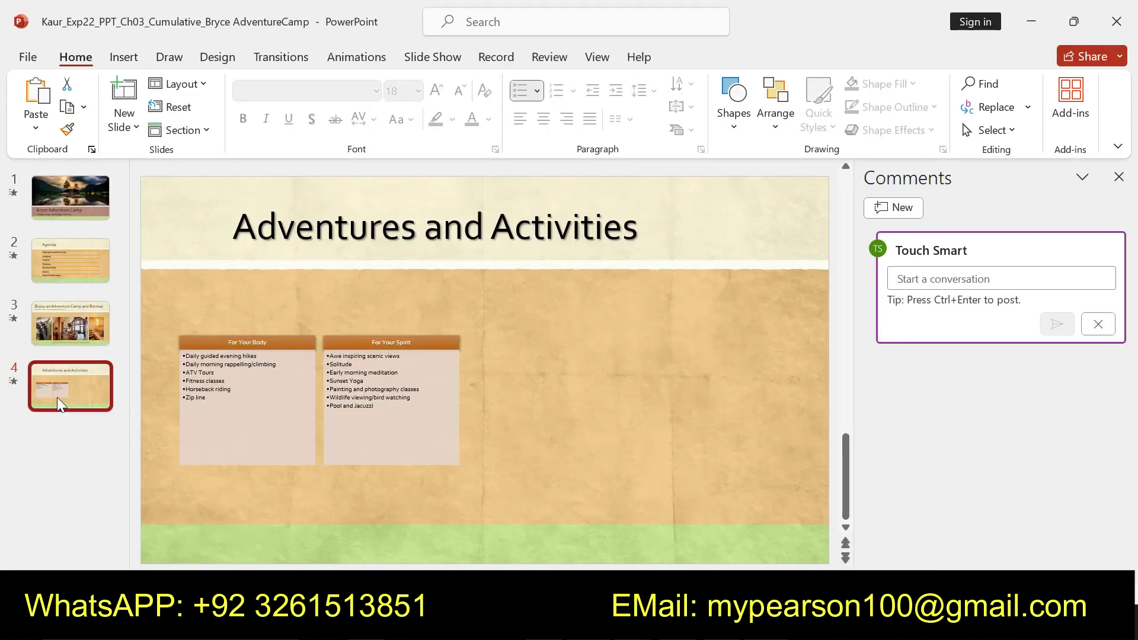
right_click(59, 406)
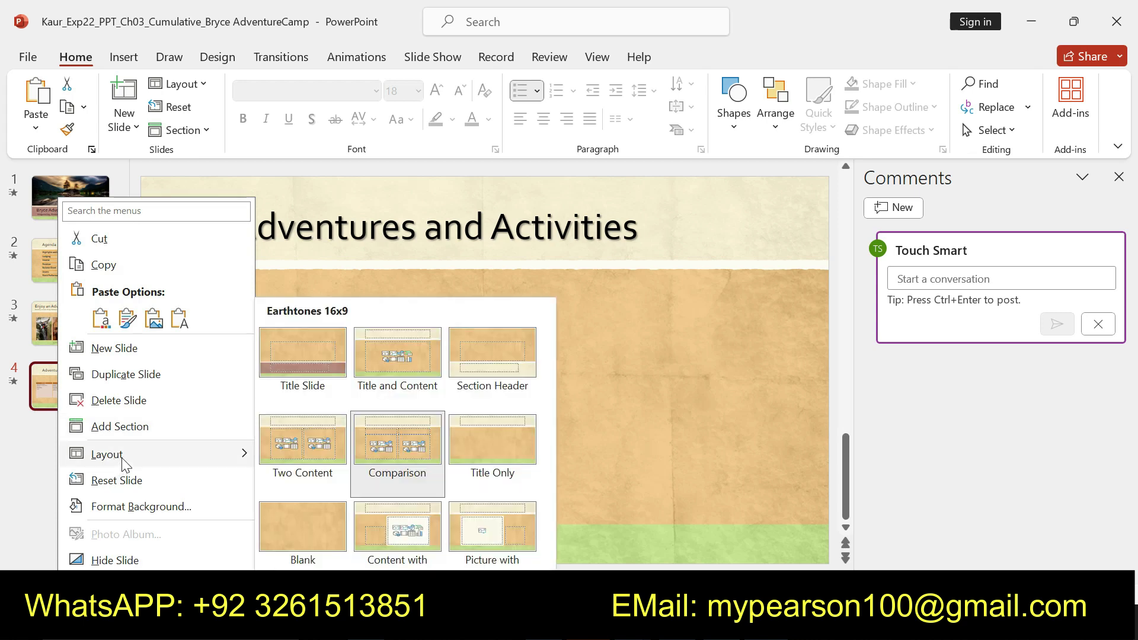
click(398, 379)
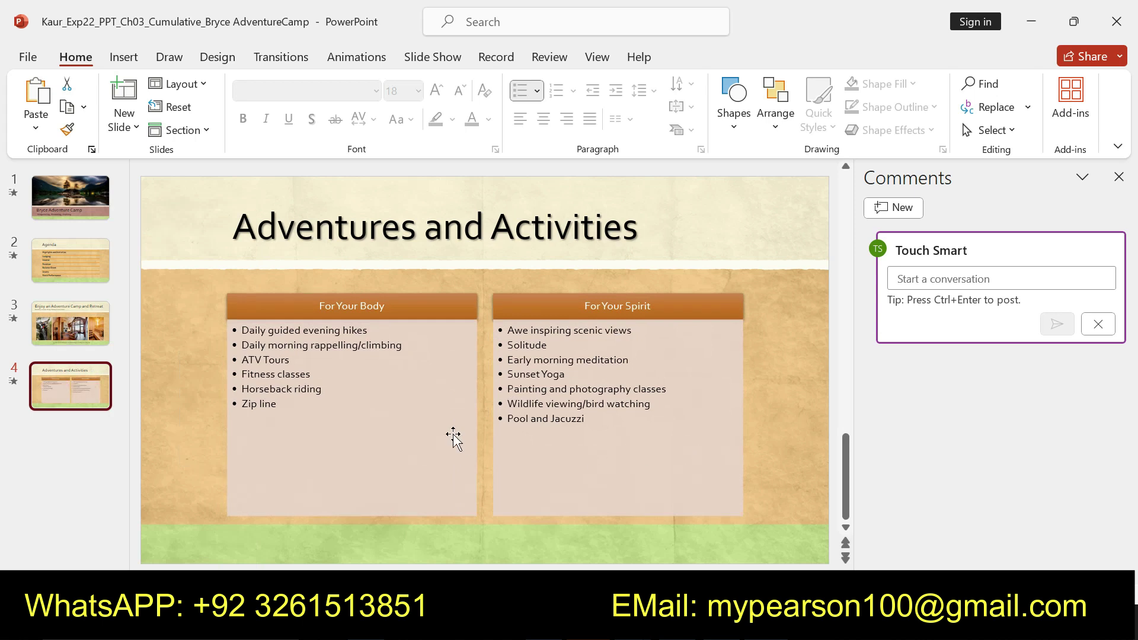
right_click(76, 423)
click(50, 445)
click(54, 406)
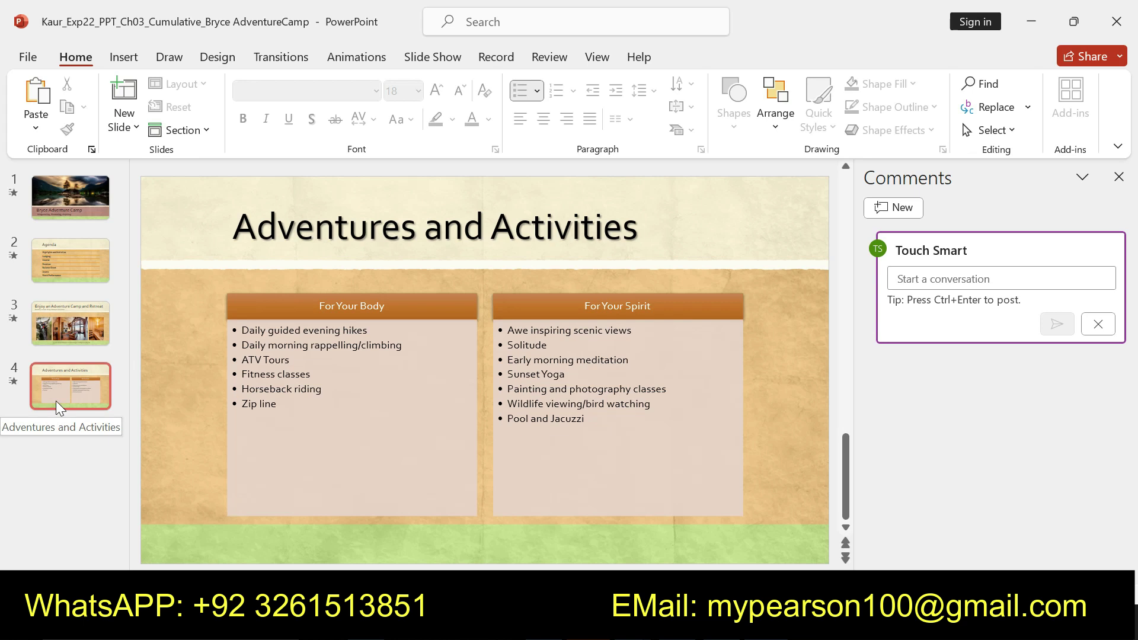
Step: Add a new Title and Content slide 5 after slide 4
right_click(56, 401)
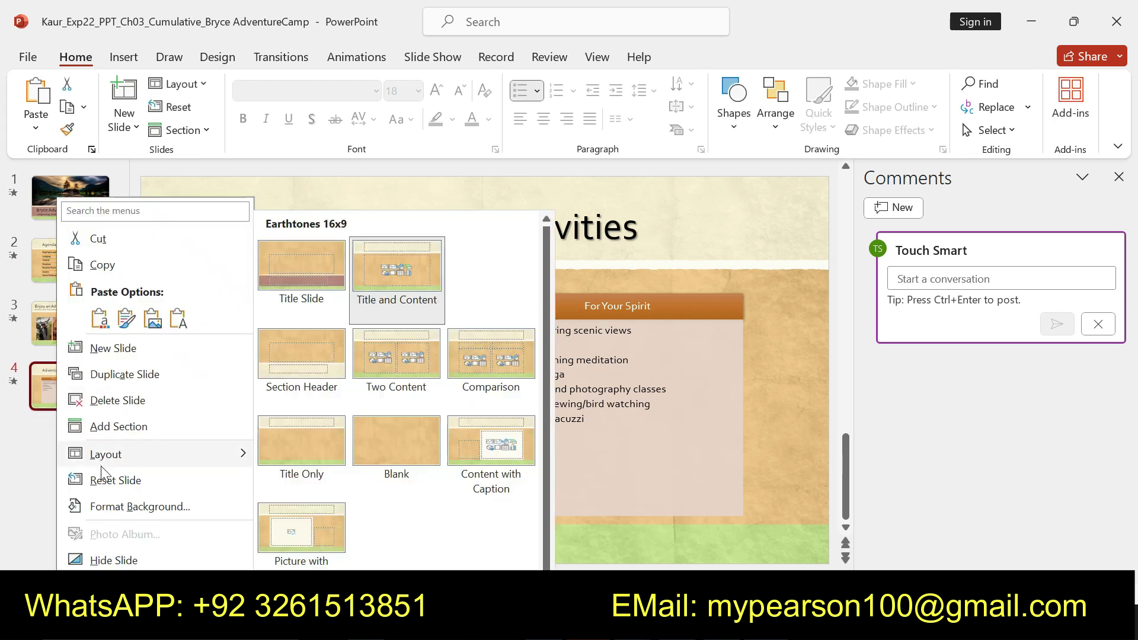
click(109, 350)
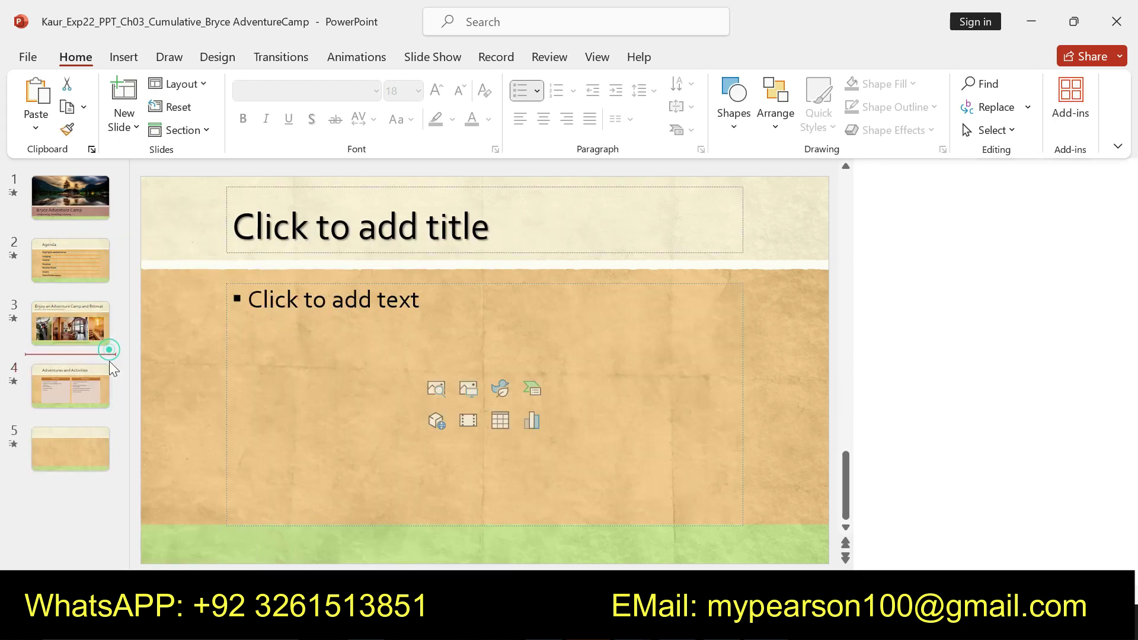
right_click(81, 507)
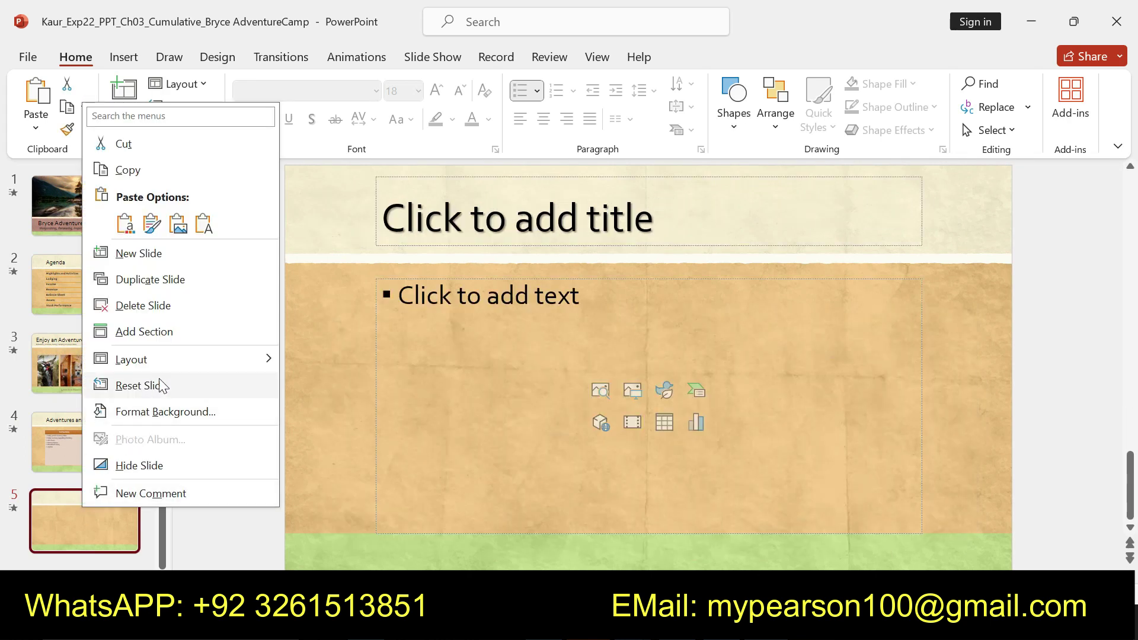
click(410, 368)
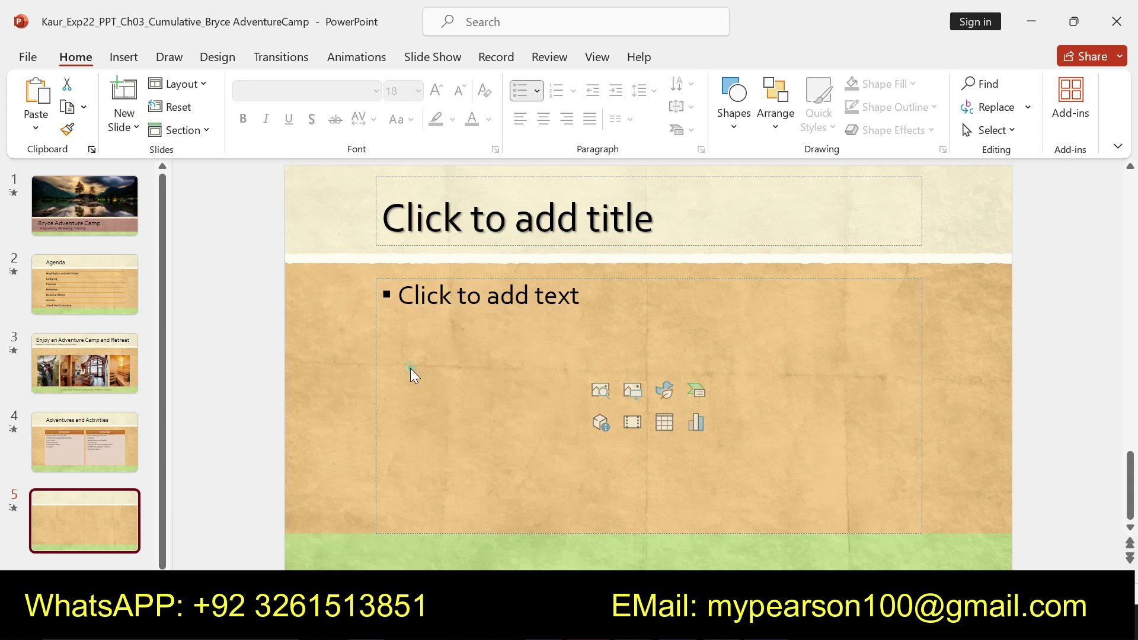
Step: Back in Word, undo the yellow highlight on the step 4 instruction
key(alt+Tab)
key(ctrl+z)
click(691, 370)
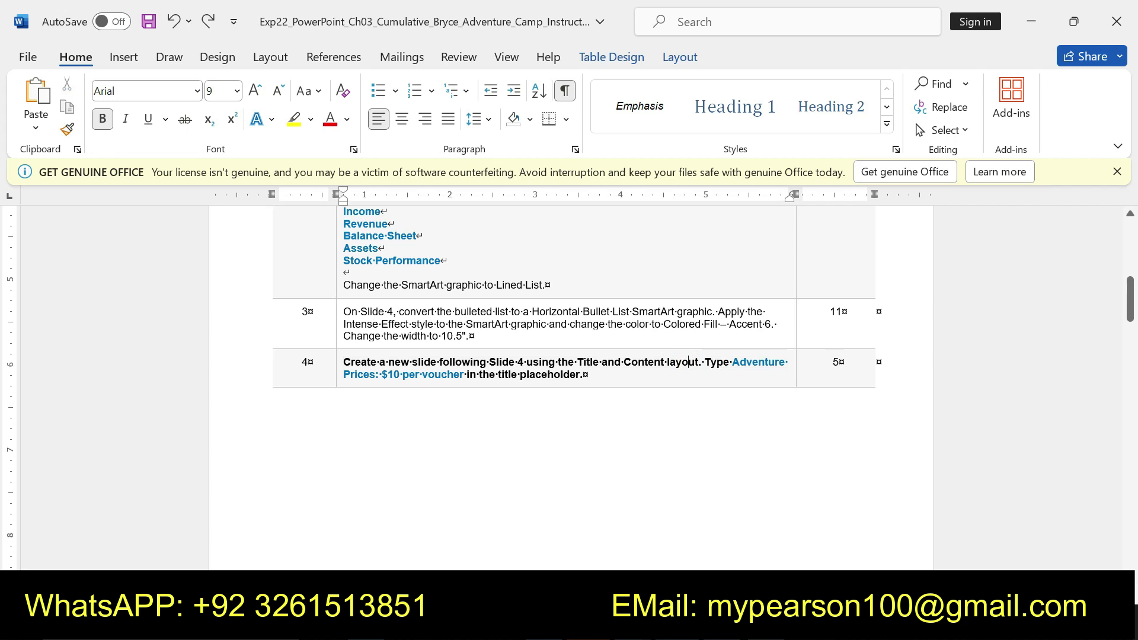
Step: Paste 'Adventure Prices: $10 per voucher' into slide 5's title as text only
drag(731, 362, 463, 375)
key(ctrl+c)
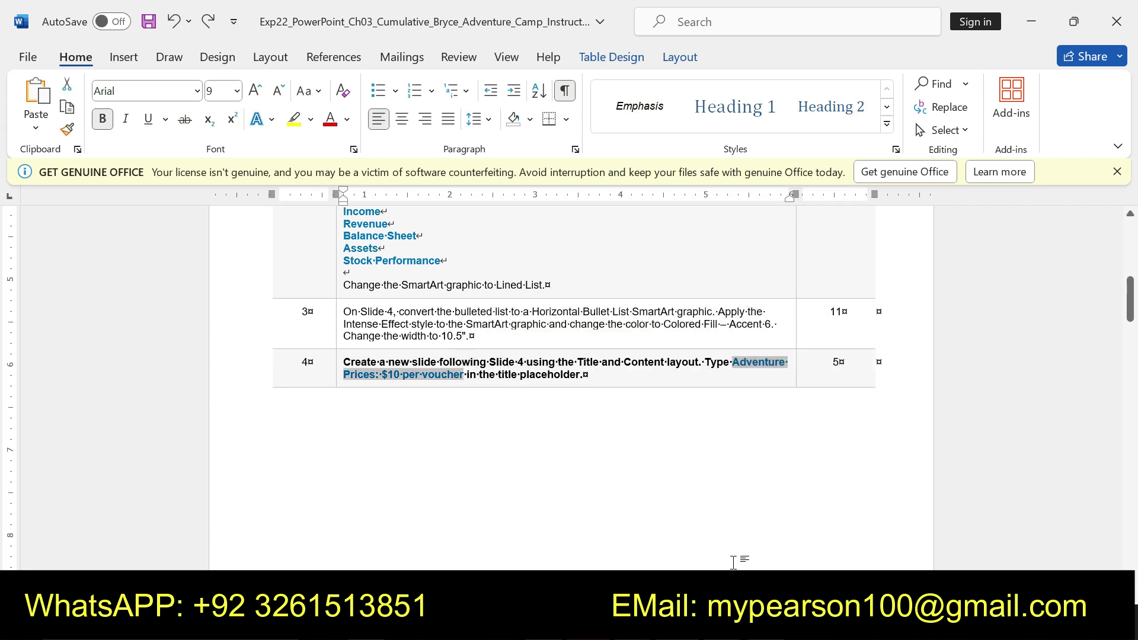
key(alt+Tab)
click(545, 220)
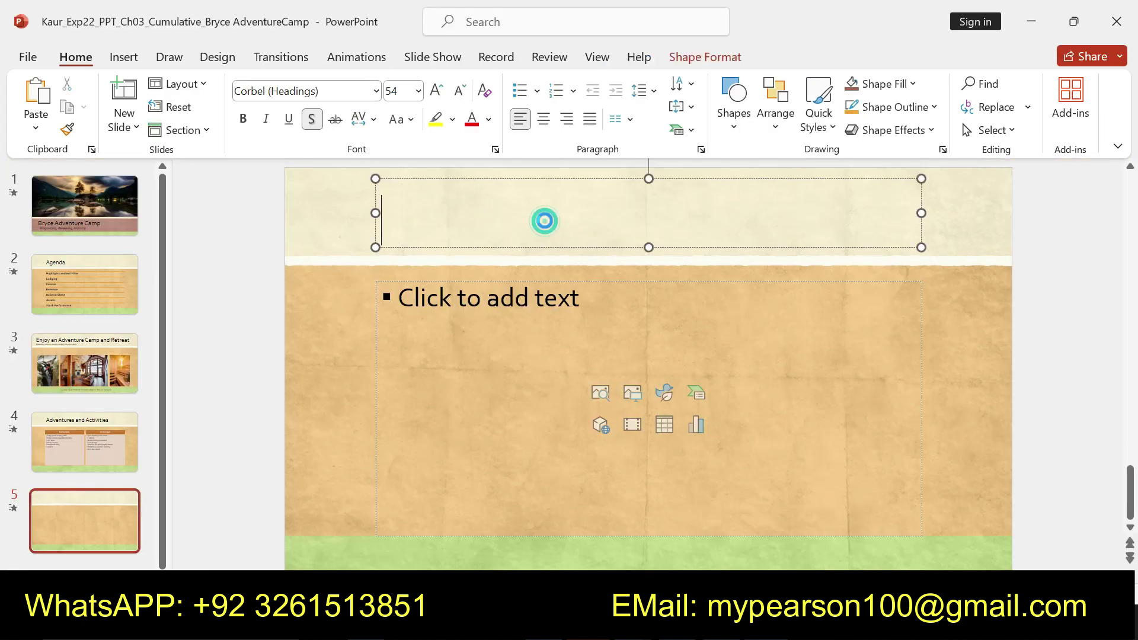
key(ctrl+v)
click(655, 257)
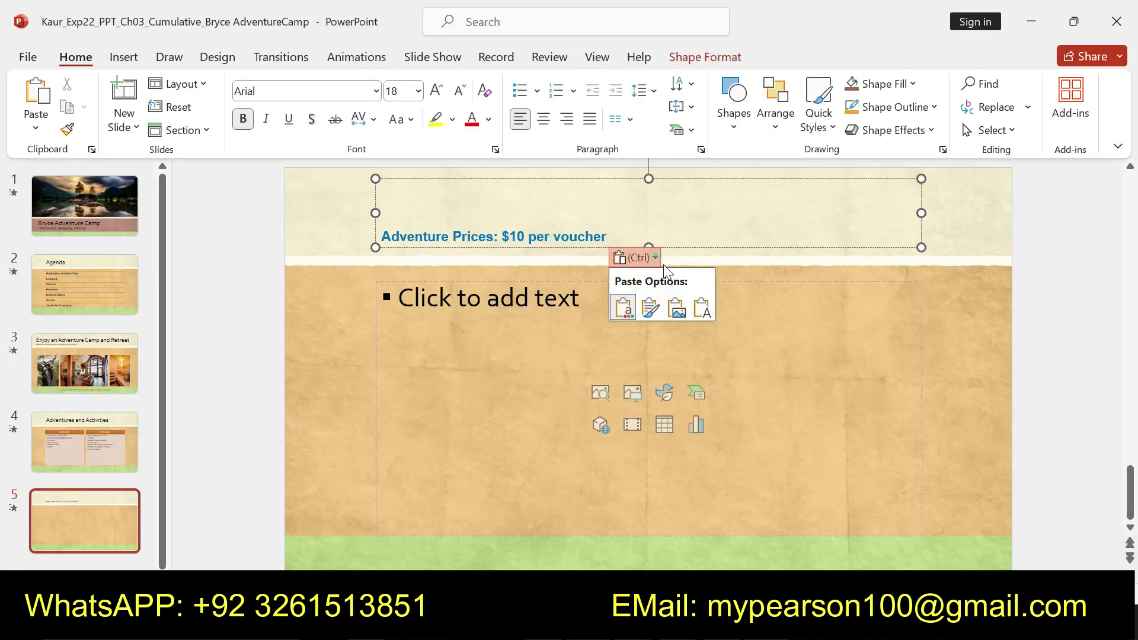
click(701, 308)
Step: Return to the Word instructions and scroll down to Step 5
key(alt+Tab)
key(ctrl+b)
drag(1131, 300, 1131, 364)
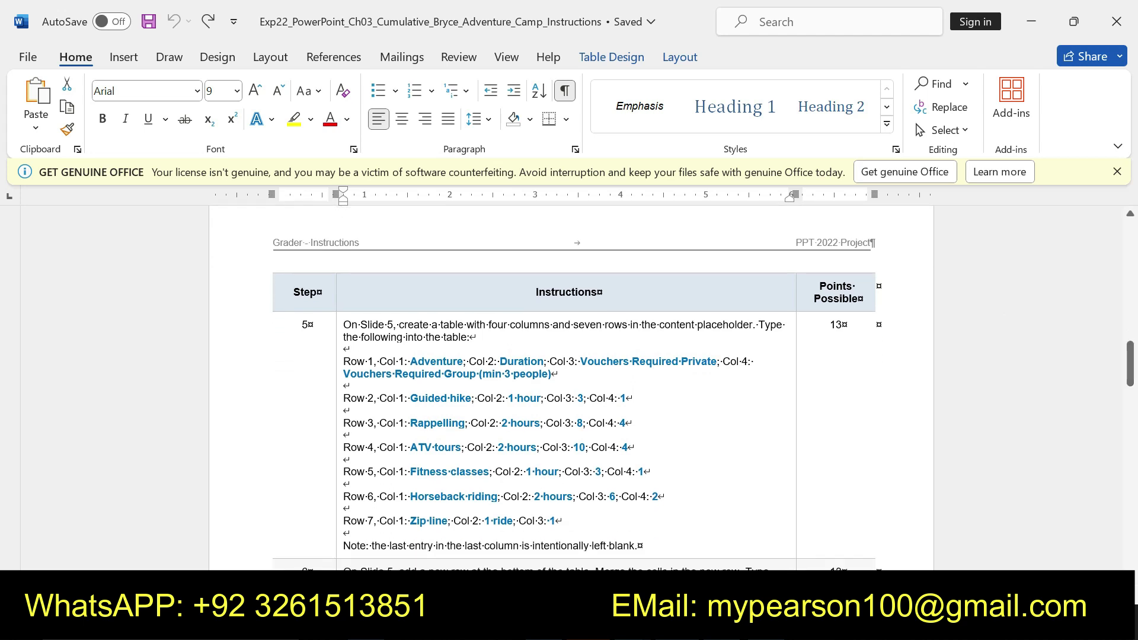
Step: Make the Step 5 four-column, seven-row table instructions bold with yellow highlight
drag(344, 324, 643, 546)
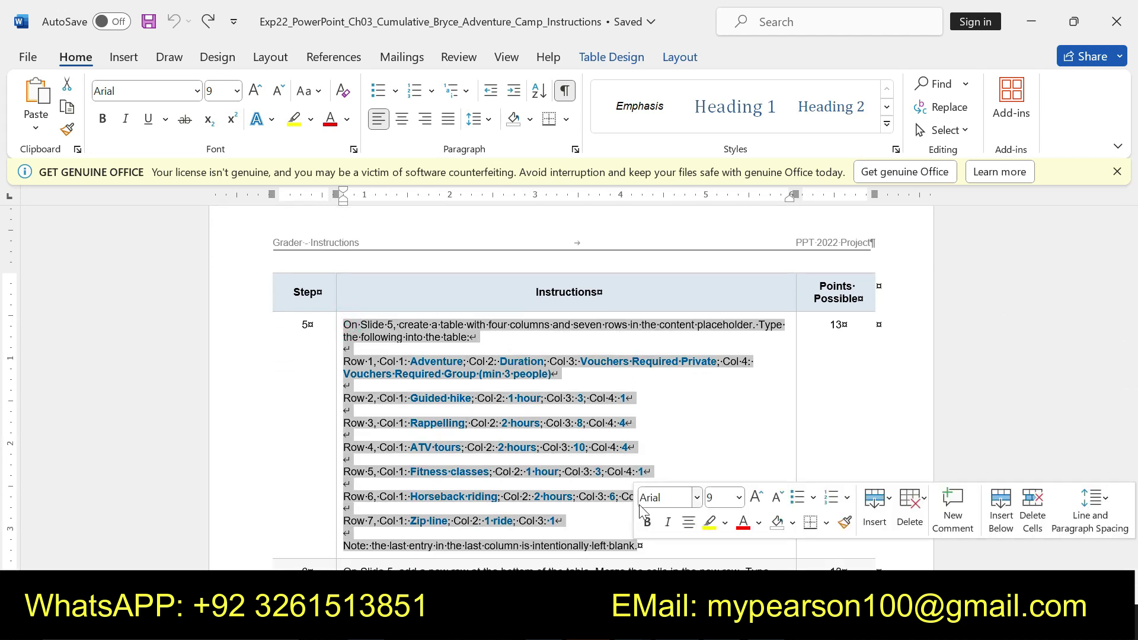
click(646, 522)
click(709, 522)
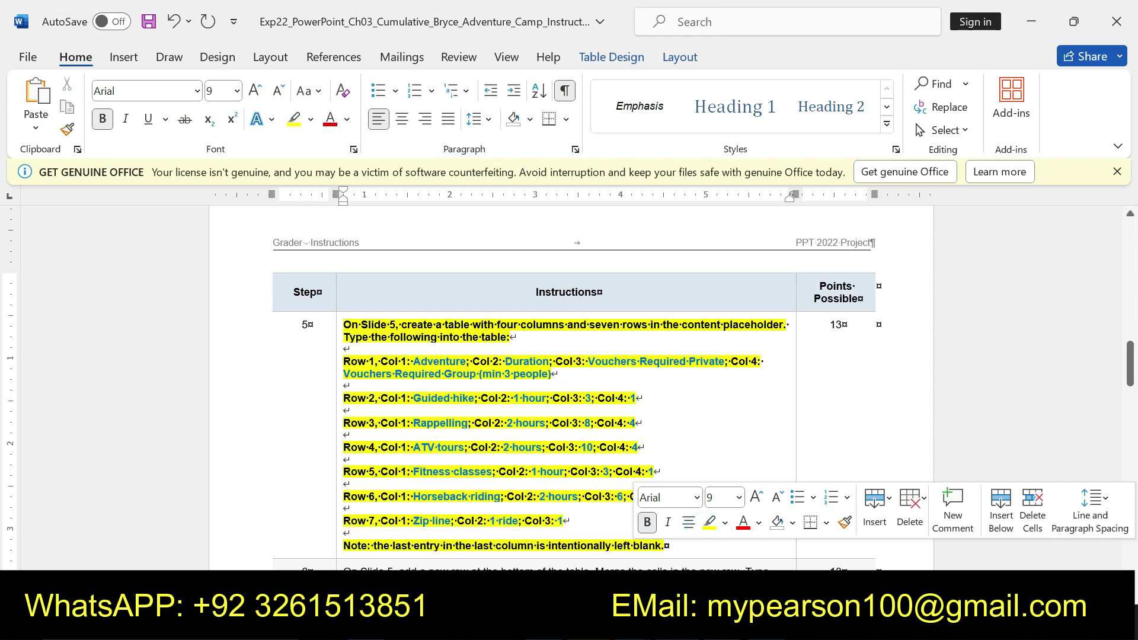
drag(343, 324, 669, 545)
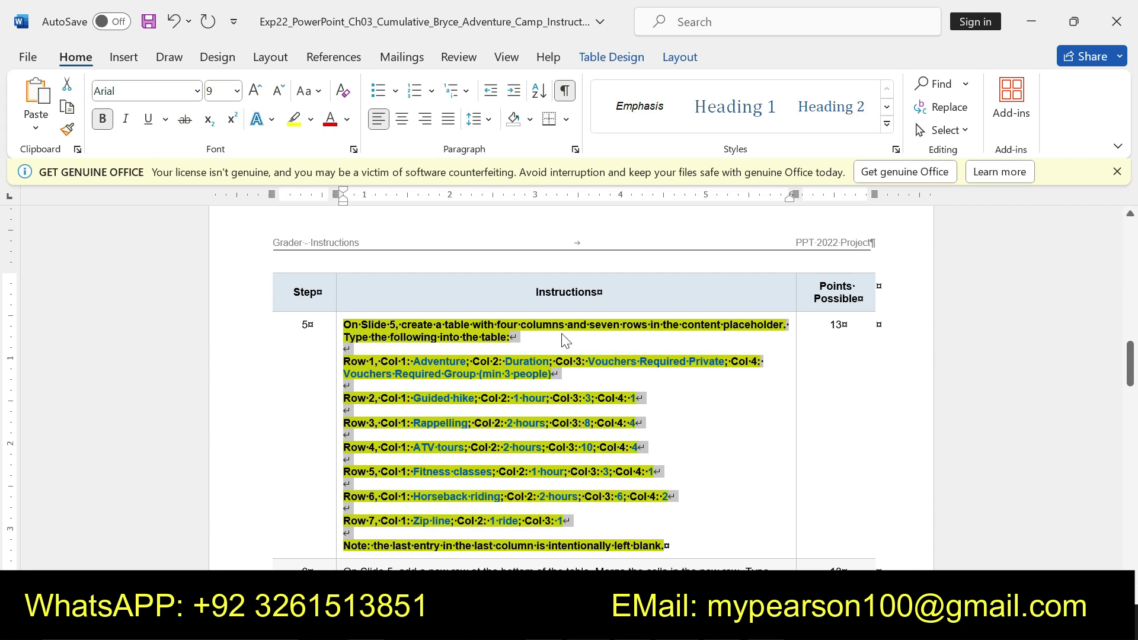
Step: Place the caret in slide 5's content placeholder, checking the Word instructions in between
key(alt+Tab)
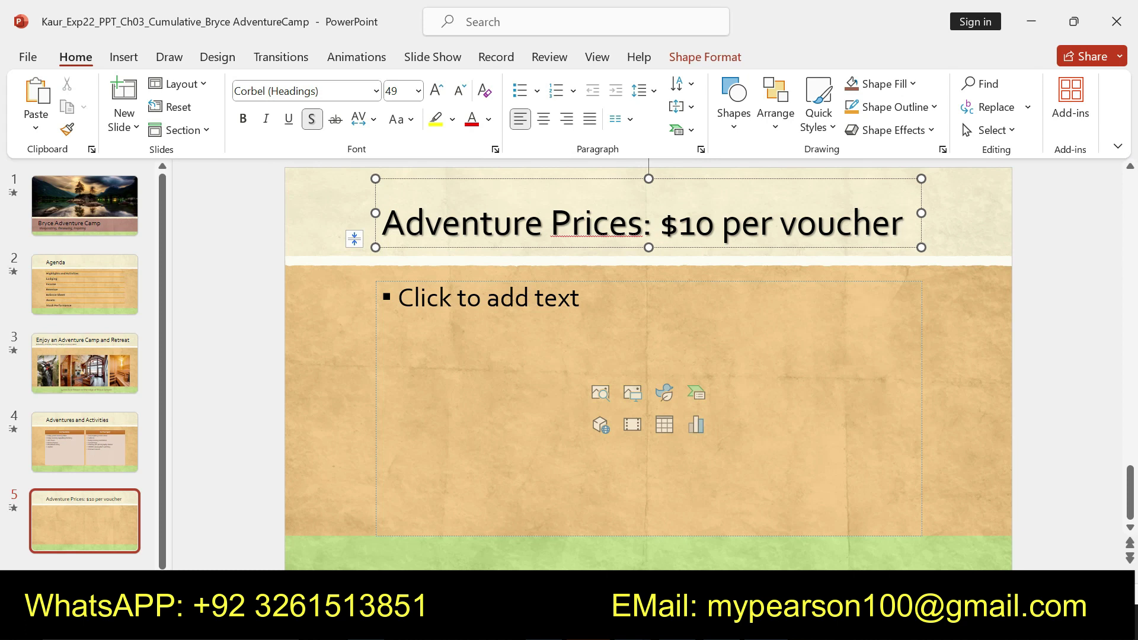
click(437, 329)
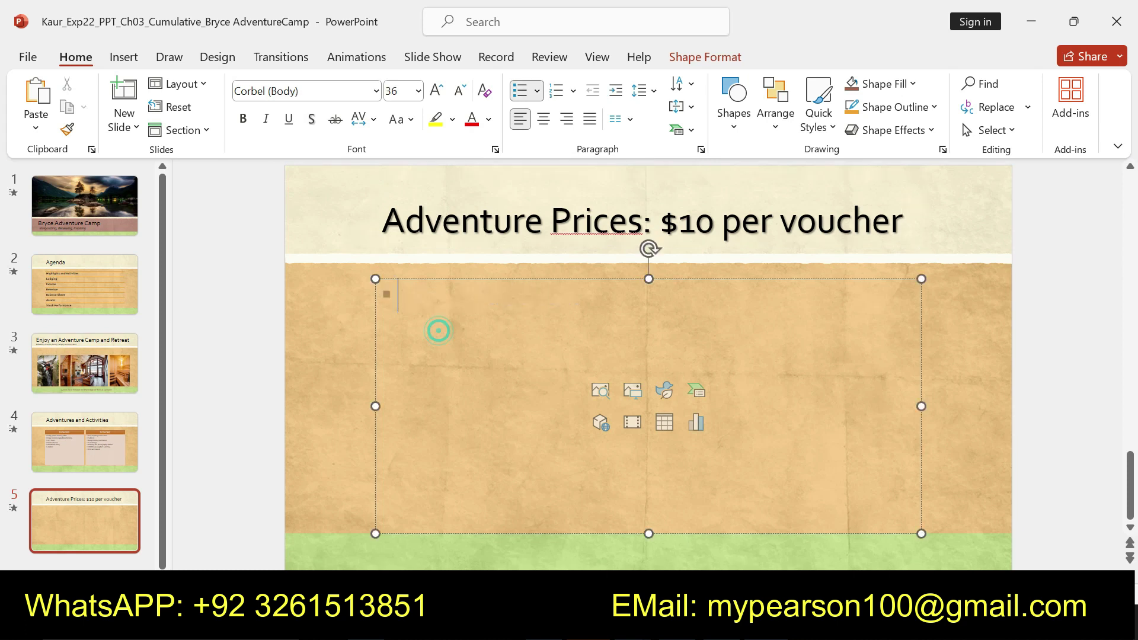
key(alt+Tab)
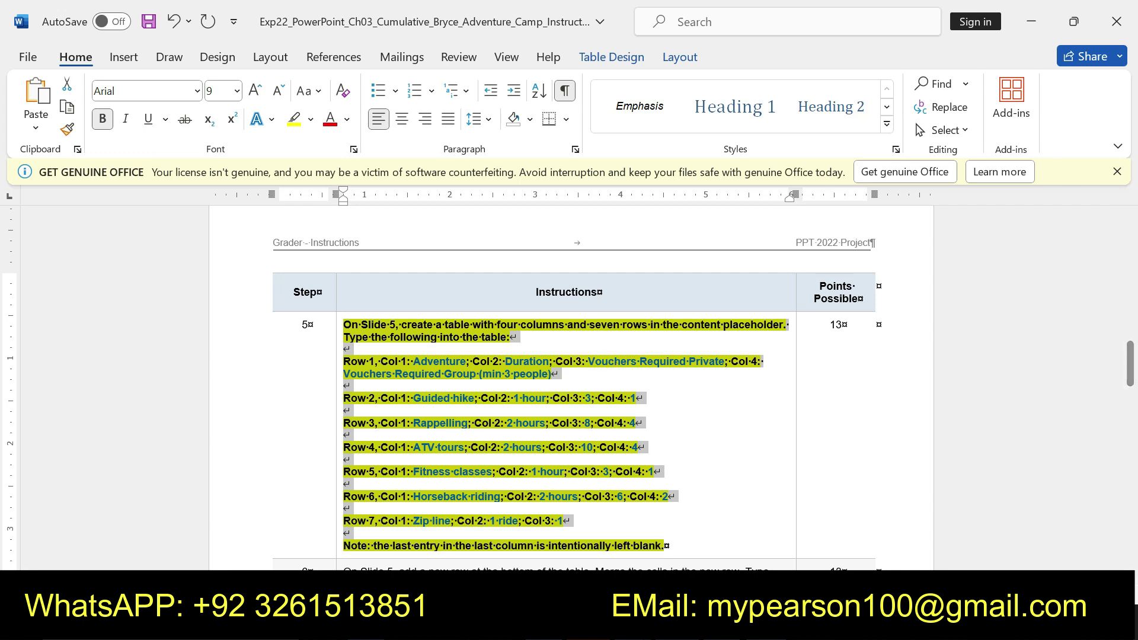
key(alt+Tab)
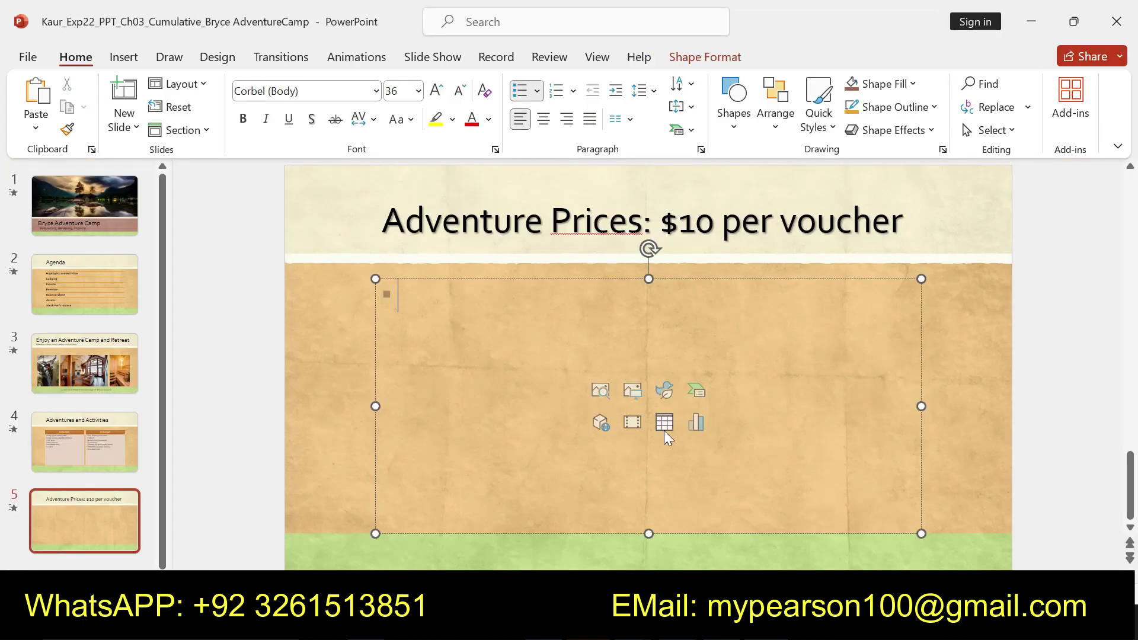
Step: Insert a 4-column, 7-row table into slide 5's content placeholder
click(664, 422)
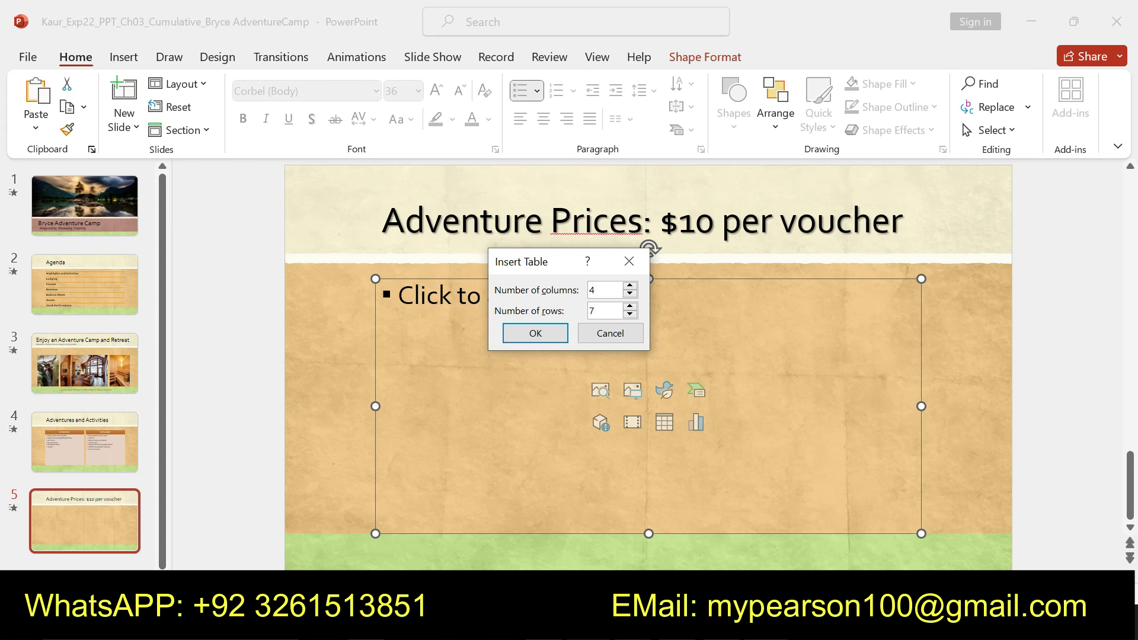
click(534, 333)
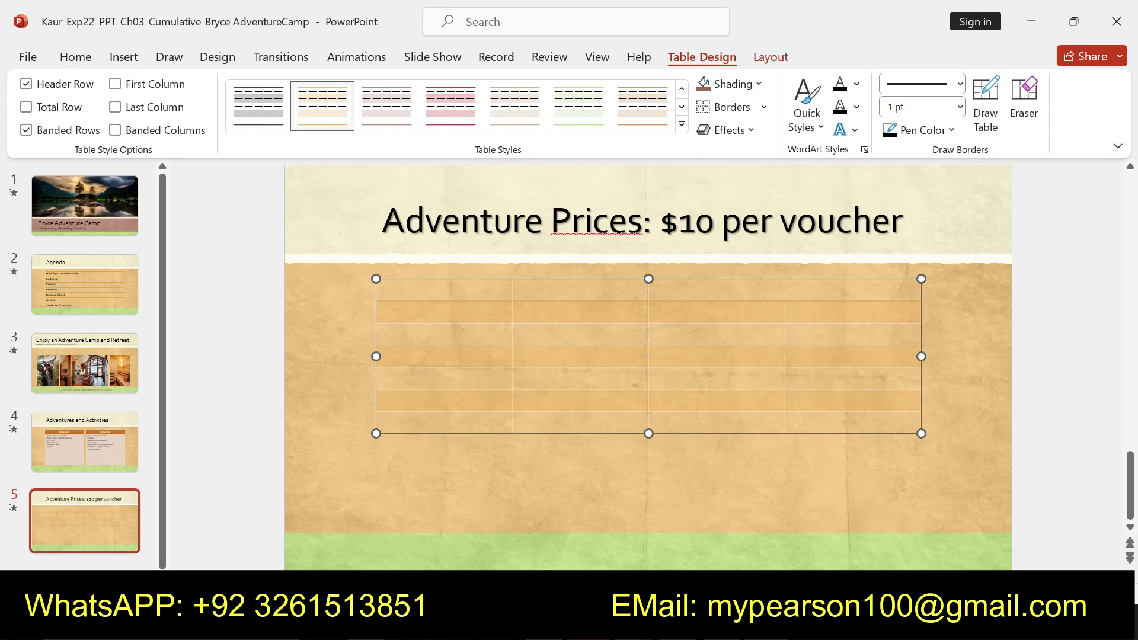
key(alt+Tab)
Step: Copy the headings Adventure and Duration into the first two header cells
click(600, 336)
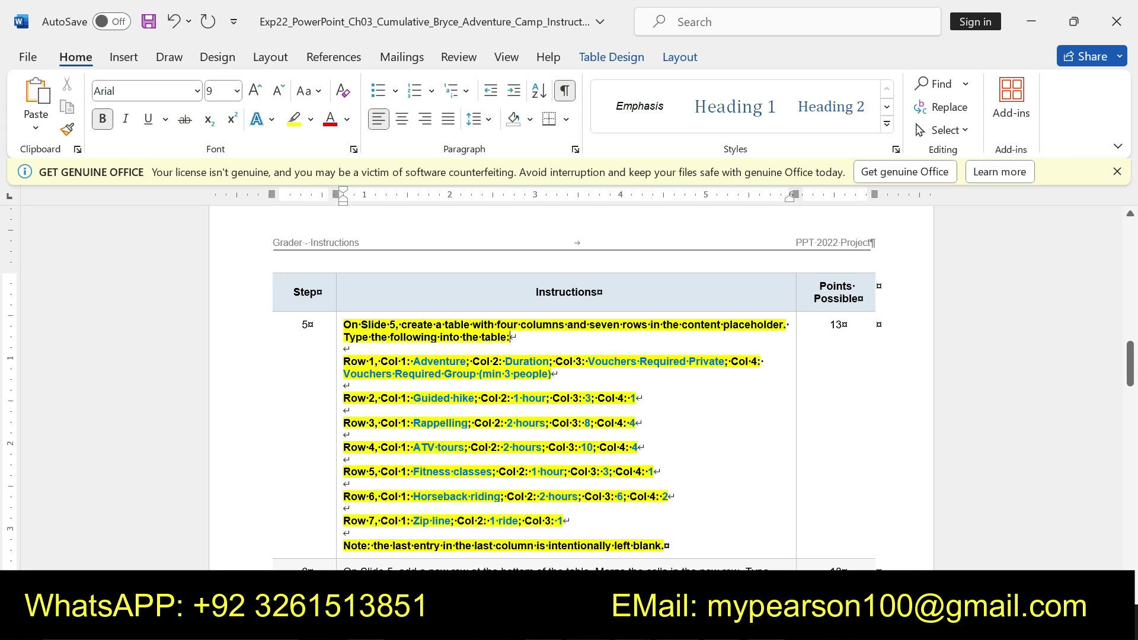
drag(413, 362, 466, 362)
key(ctrl+c)
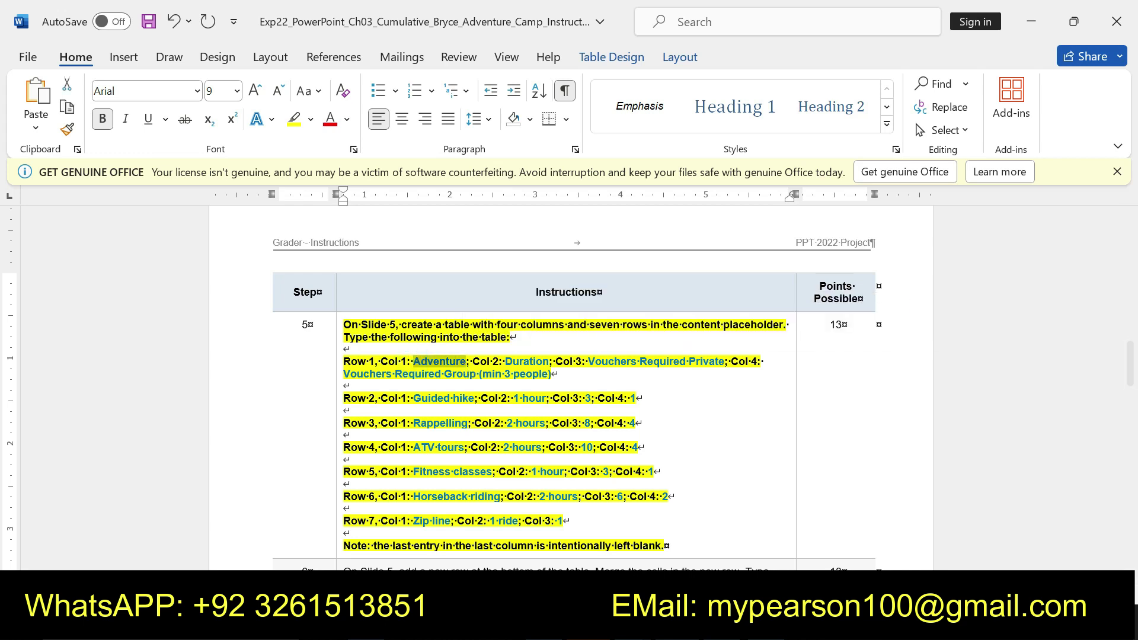
key(alt+Tab)
click(465, 291)
key(ctrl+v)
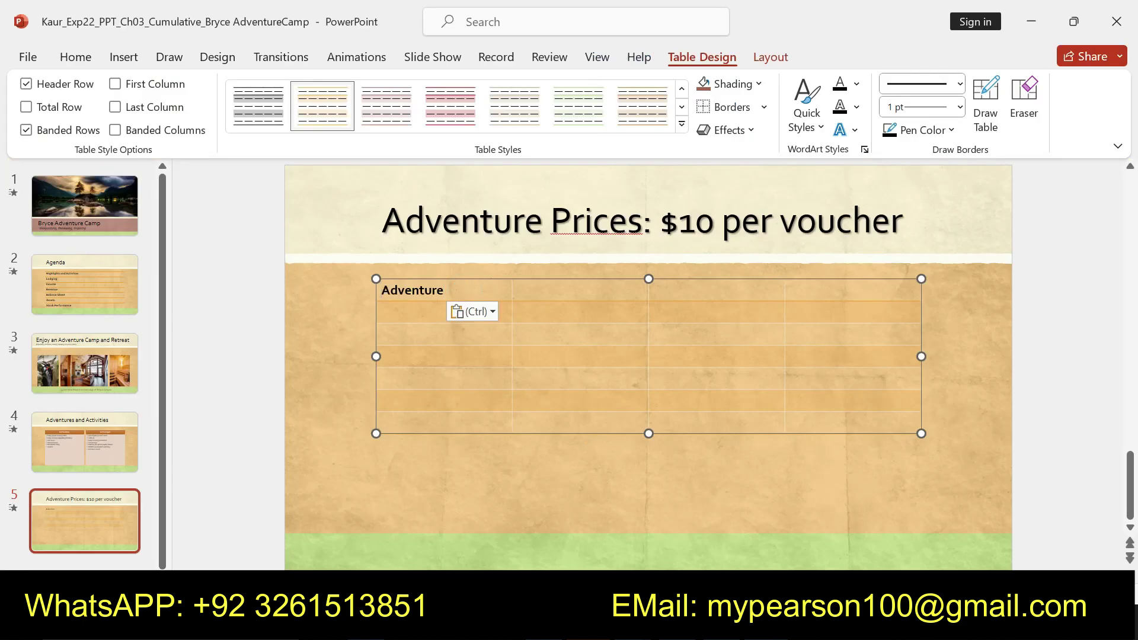
key(alt+Tab)
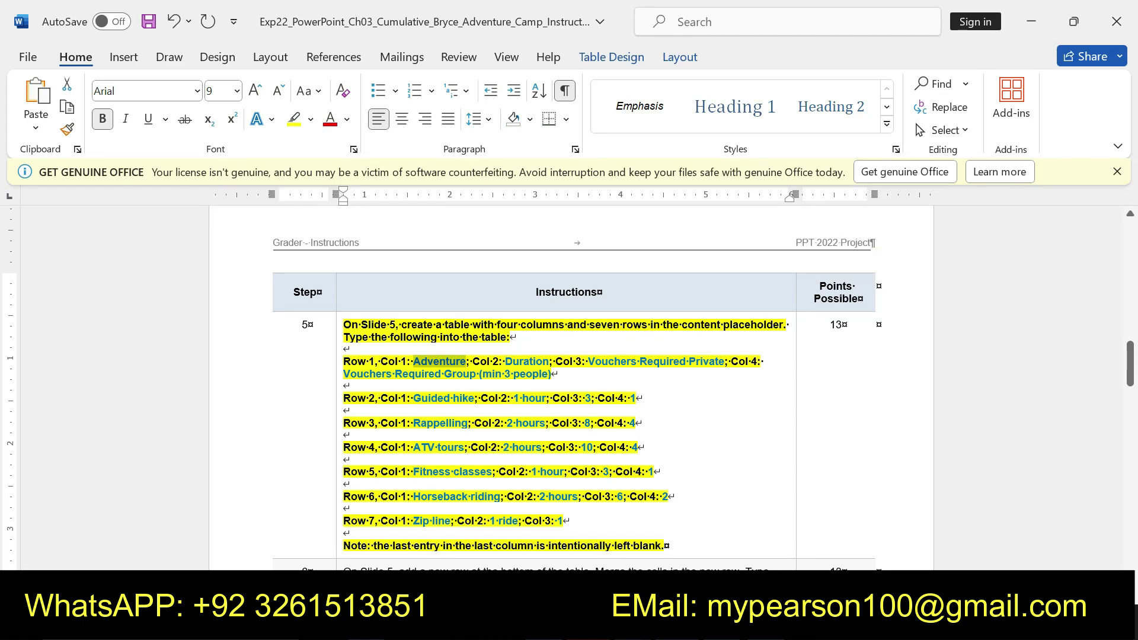
drag(504, 361, 549, 362)
key(ctrl+c)
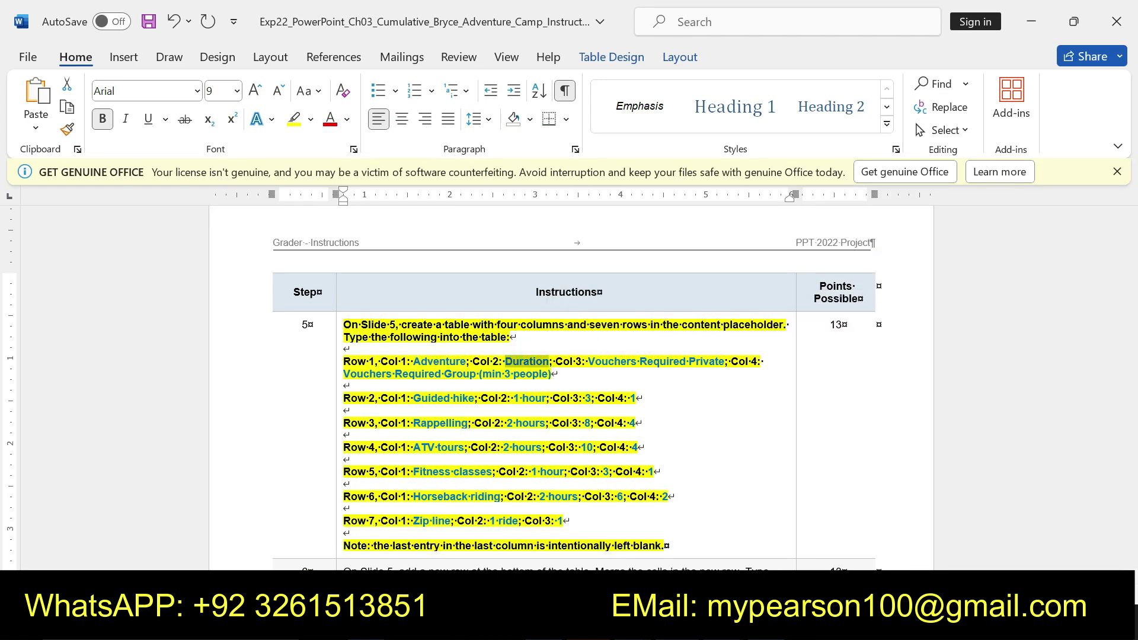
key(alt+Tab)
key(ctrl+v)
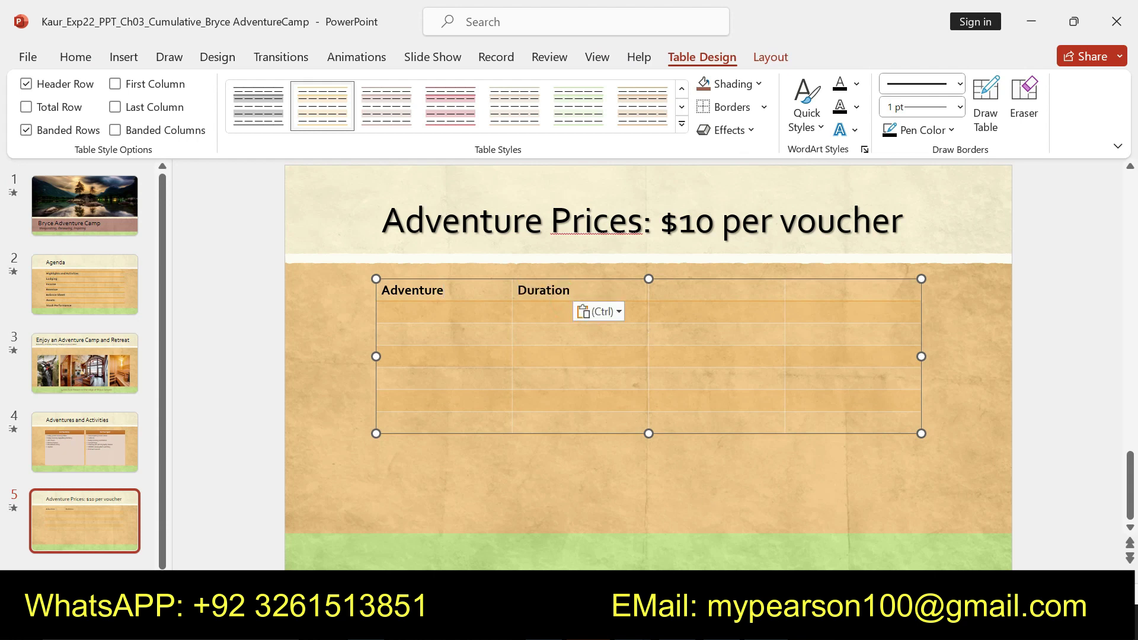
Step: Fill header cells 3 and 4 with Vouchers Required Private and Vouchers Required Group (min 3 people)
key(alt+Tab)
drag(589, 361, 725, 361)
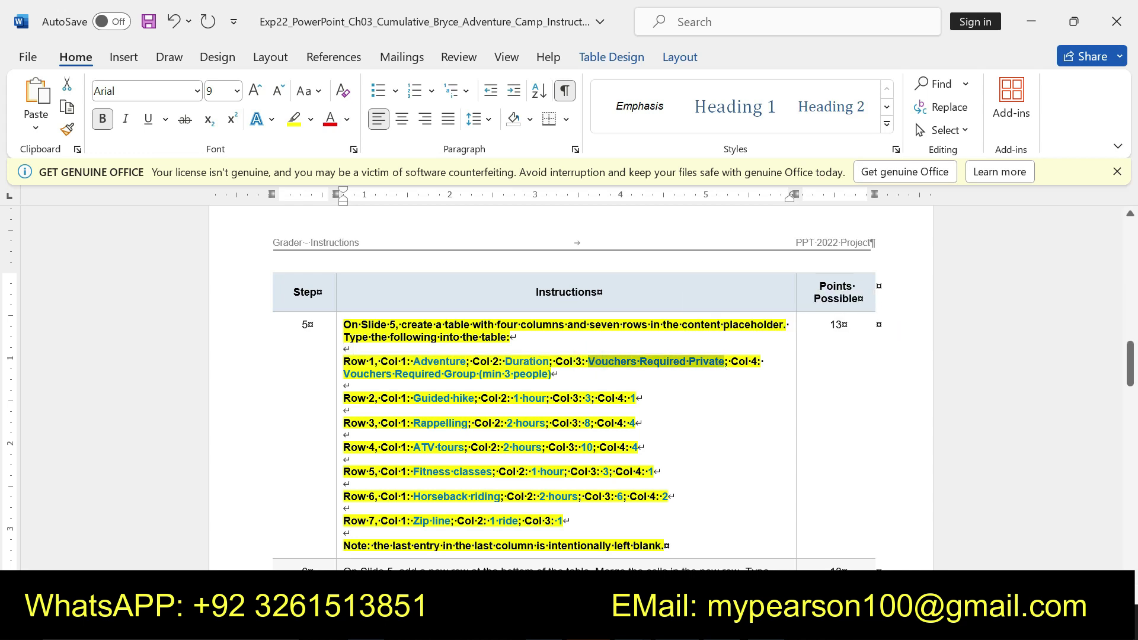
key(alt+Tab)
click(694, 289)
text(Vouchers Required Private)
click(810, 291)
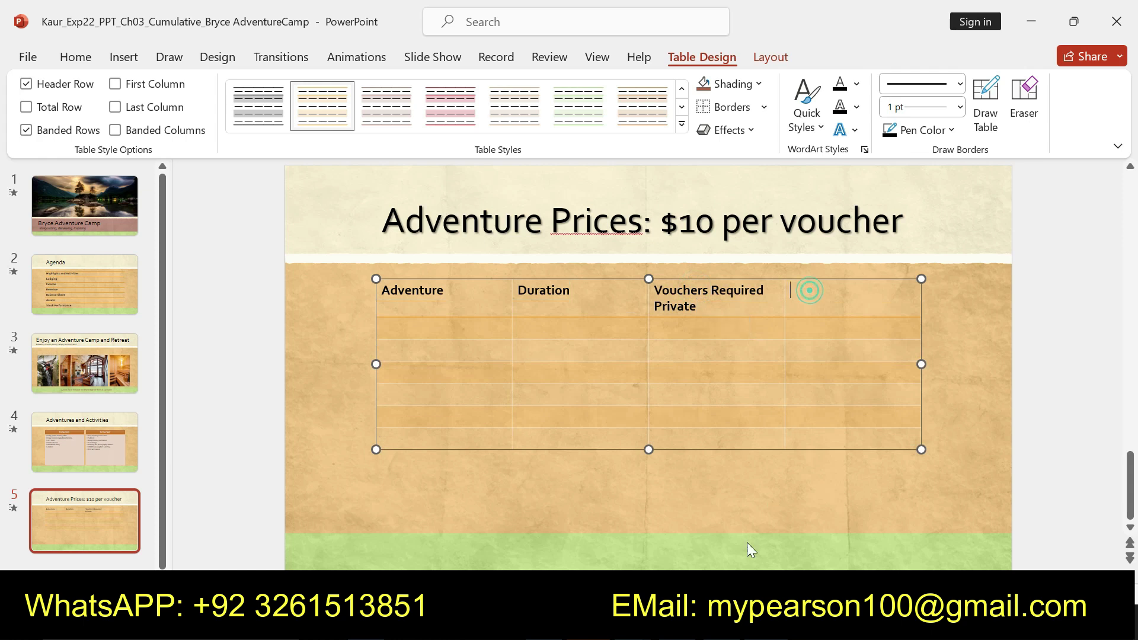
key(alt+Tab)
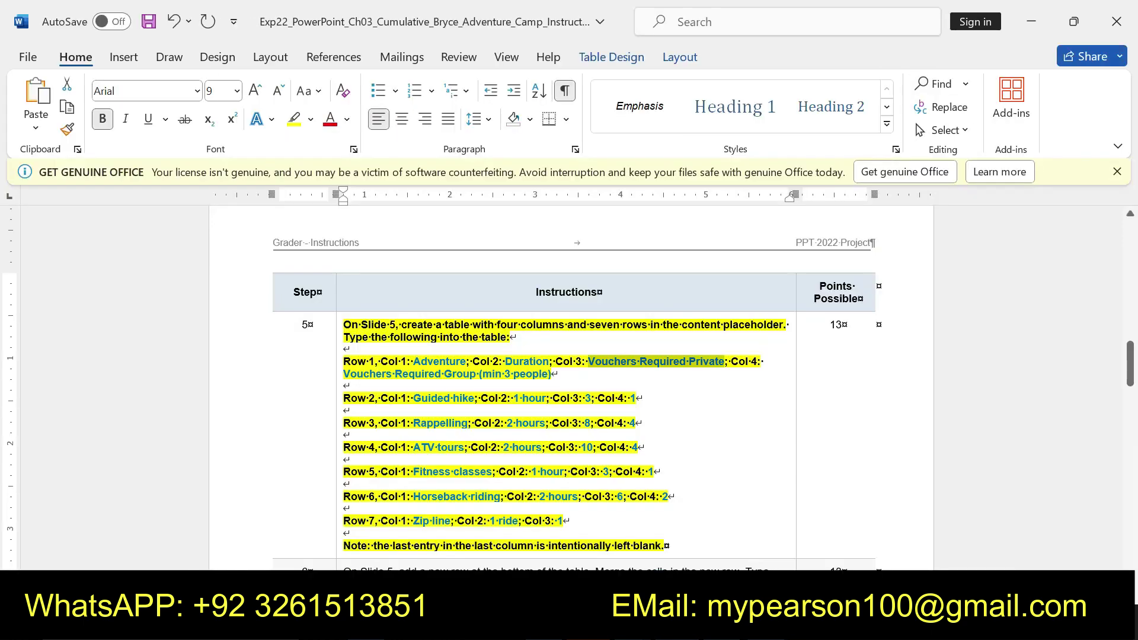
drag(343, 374, 551, 374)
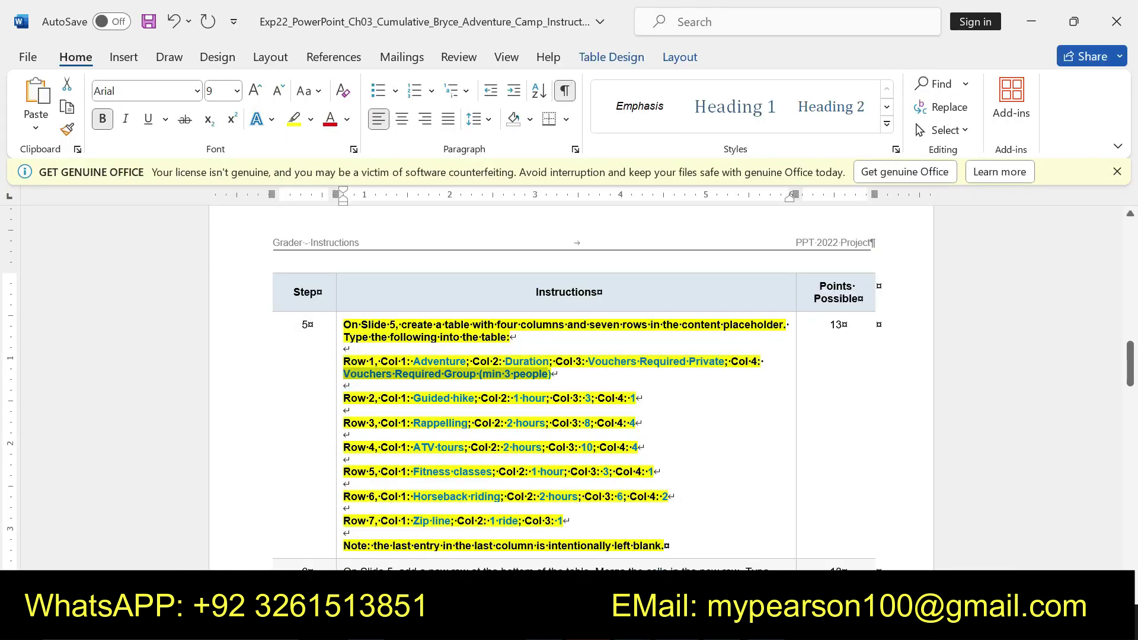
key(ctrl+c)
key(alt+Tab)
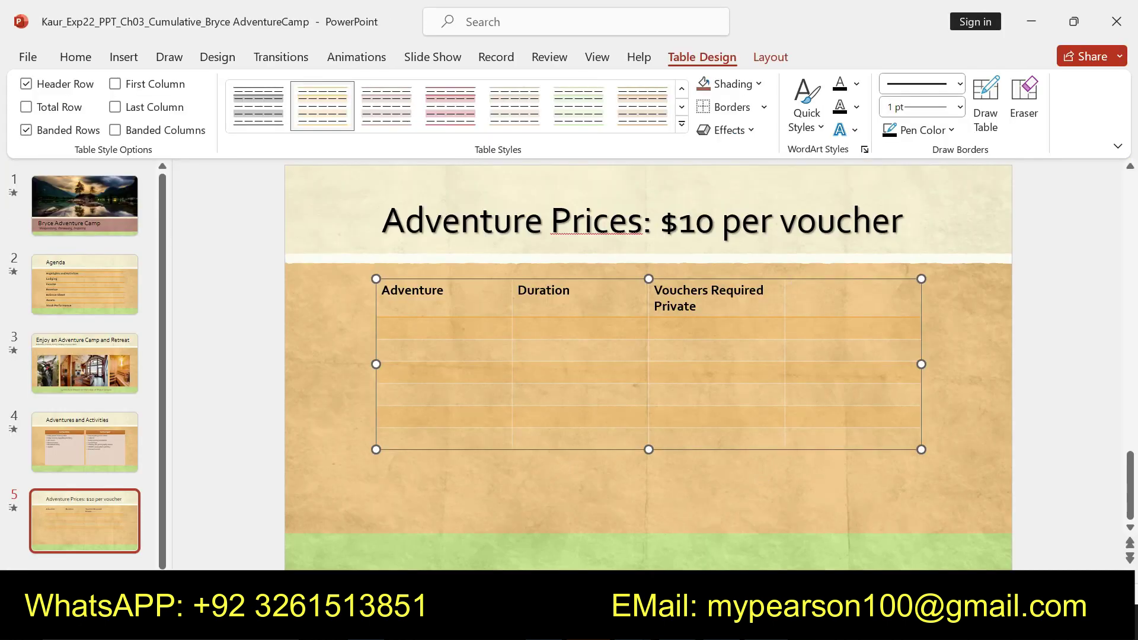
key(ctrl+v)
click(471, 322)
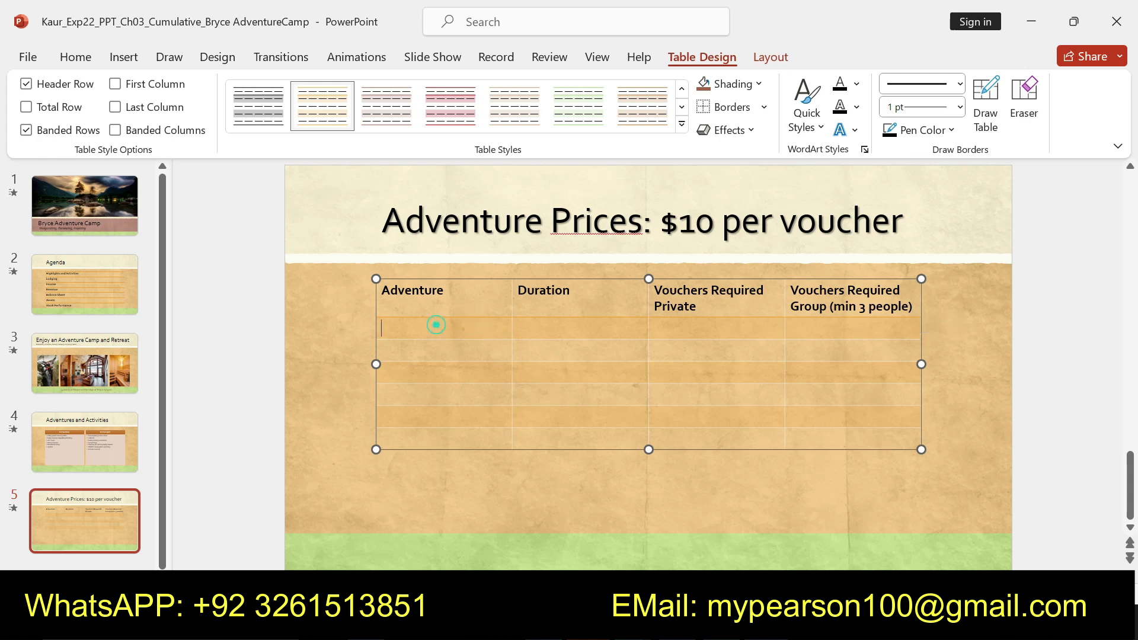
Step: Copy Guided hike and 1 hour into row 2's first two cells
key(alt+Tab)
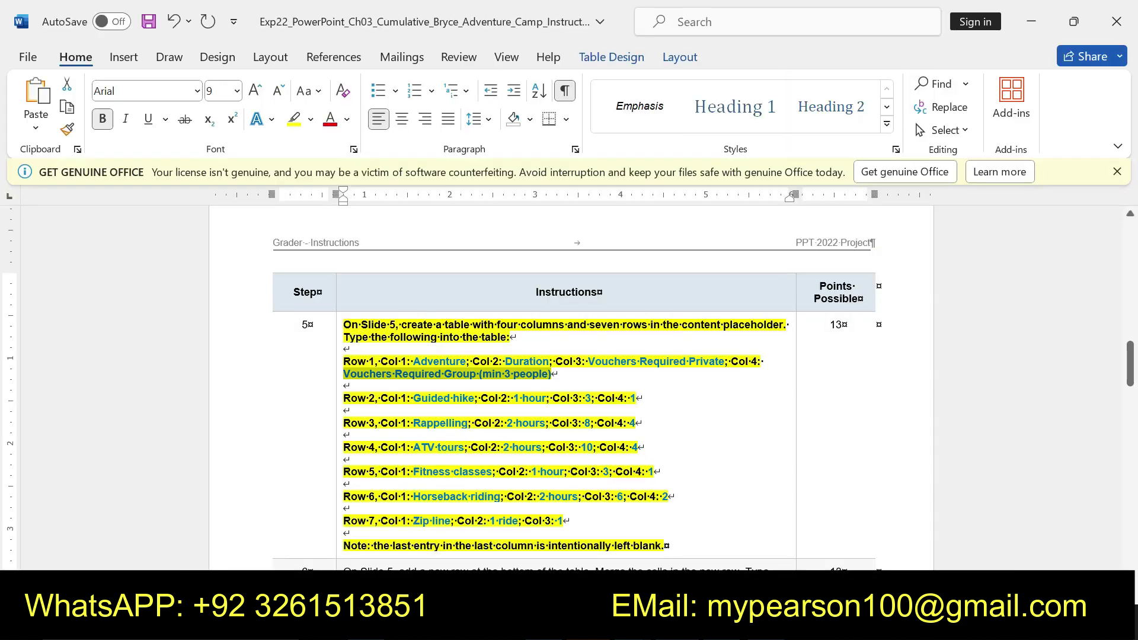
drag(413, 398, 474, 401)
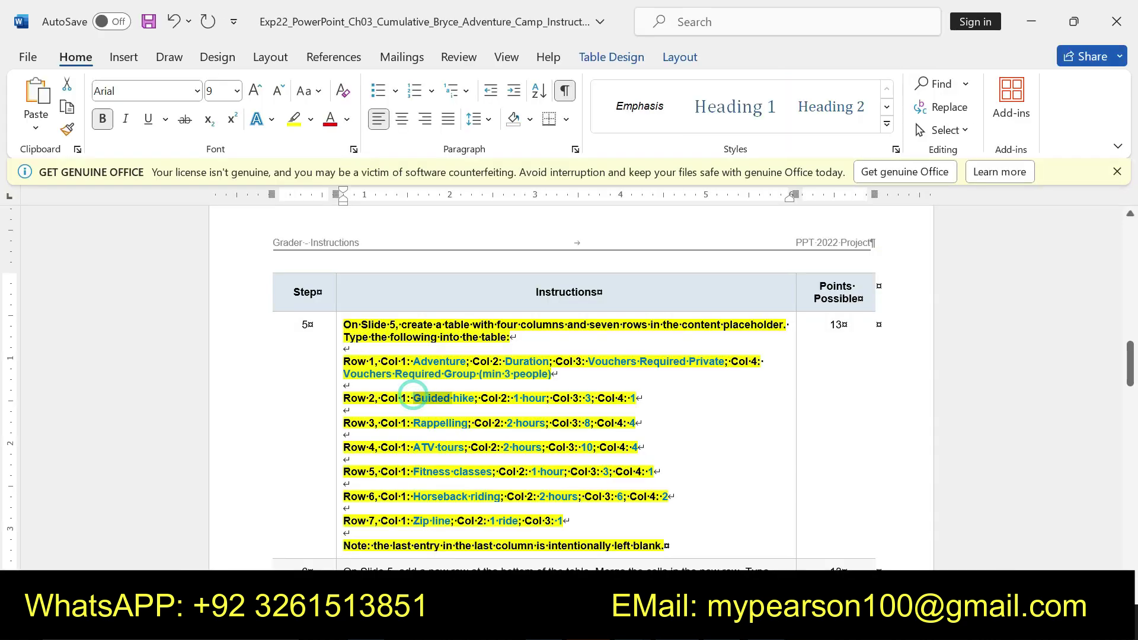
key(ctrl+c)
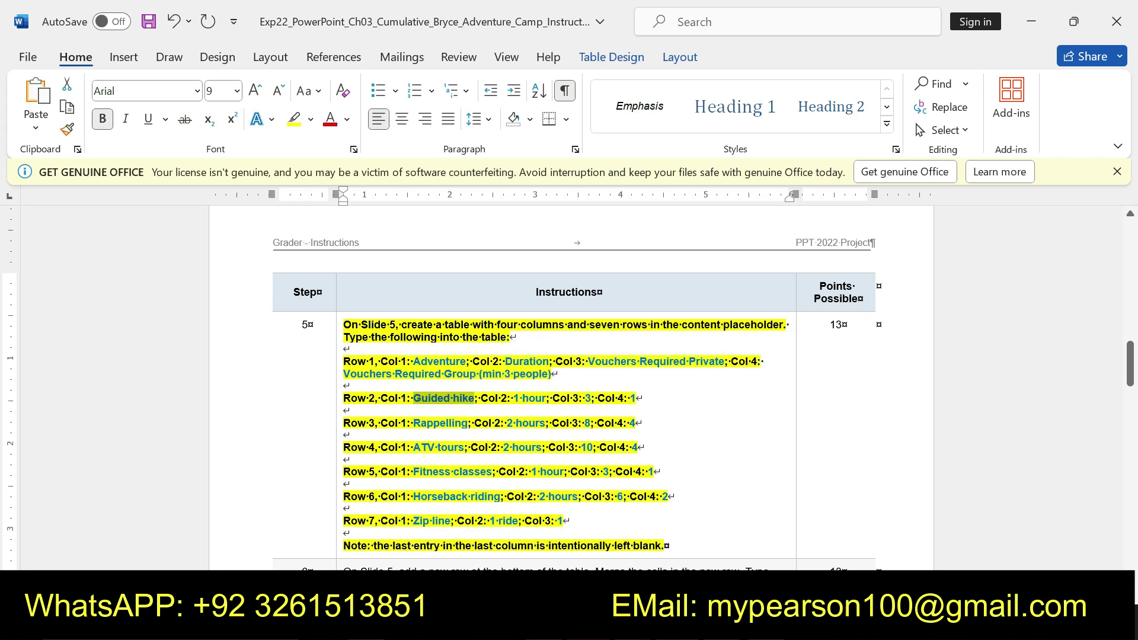
key(alt+Tab)
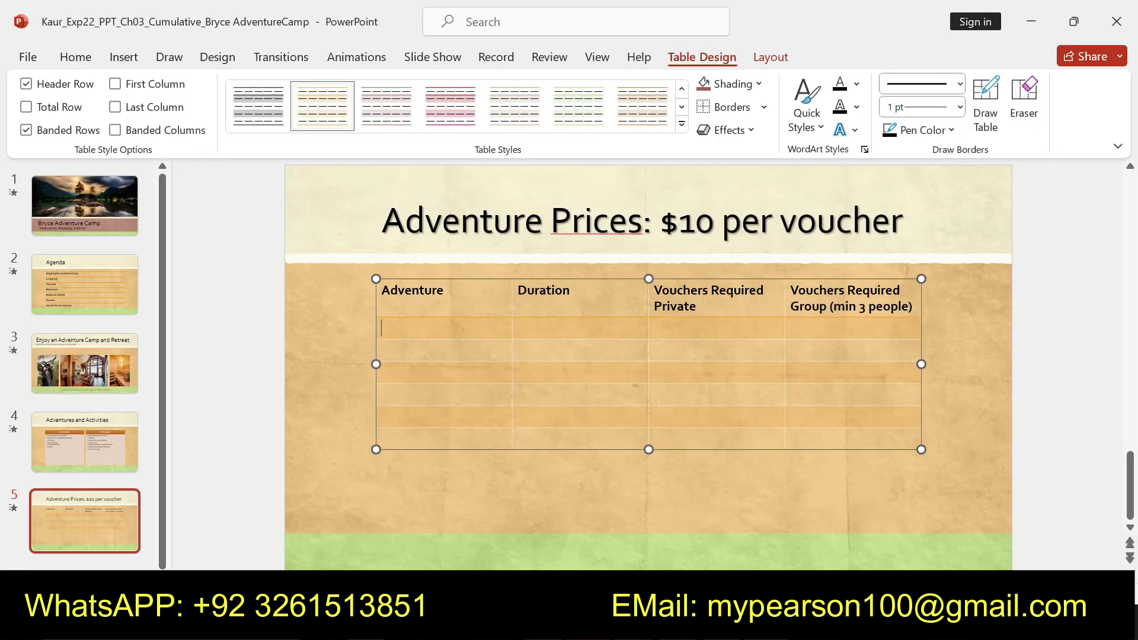
key(ctrl+v)
click(534, 331)
key(alt+Tab)
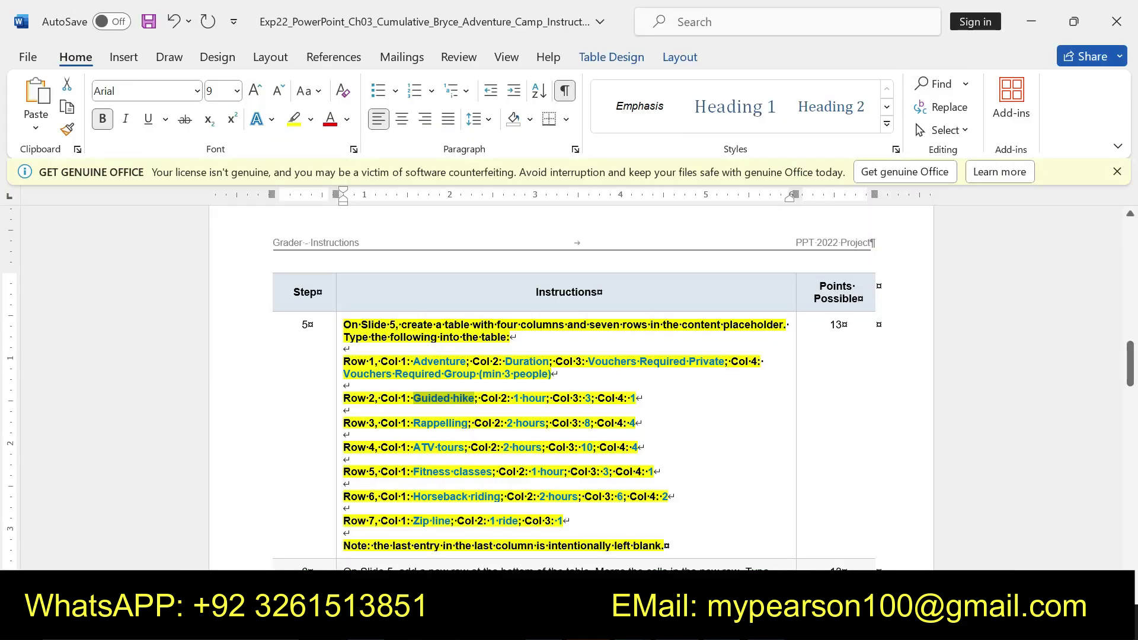
drag(513, 398, 546, 397)
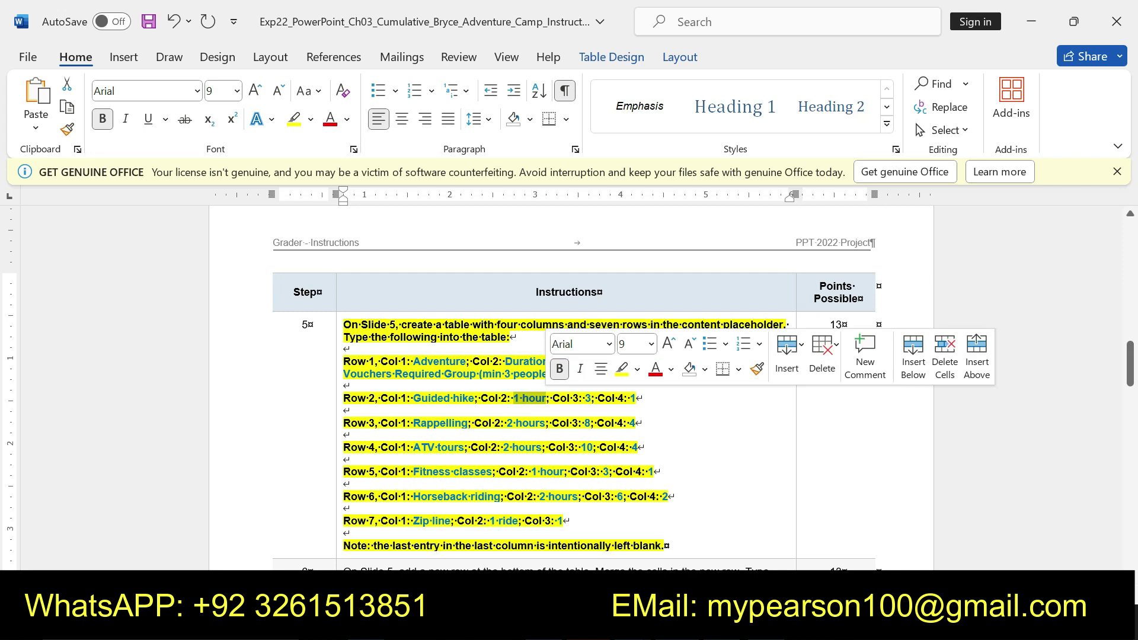
key(ctrl+c)
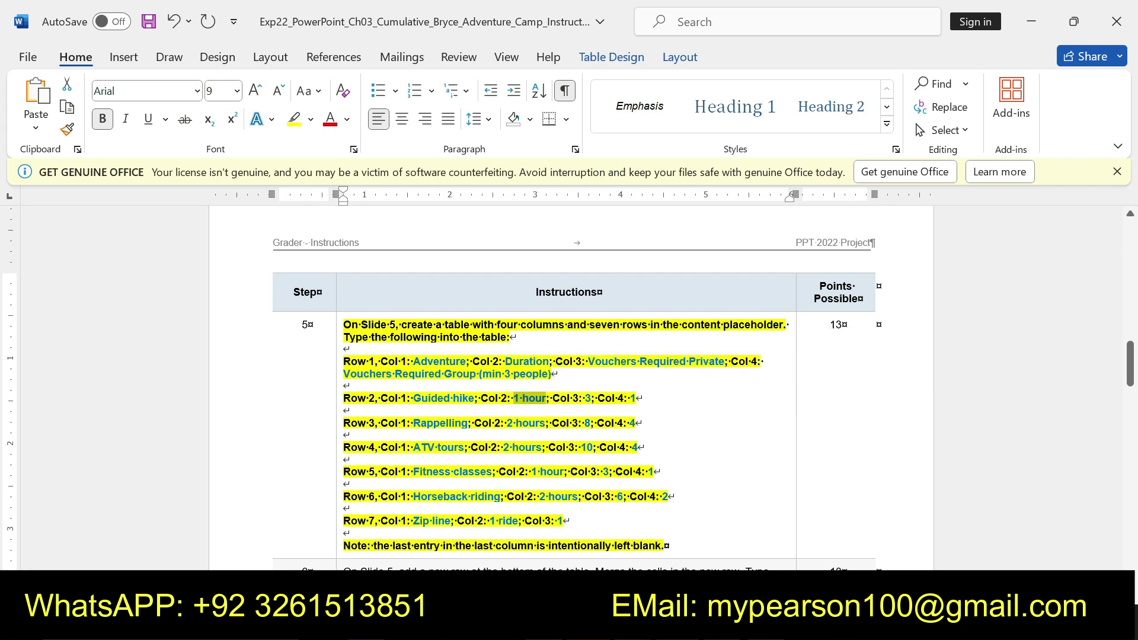
key(alt+Tab)
key(ctrl+v)
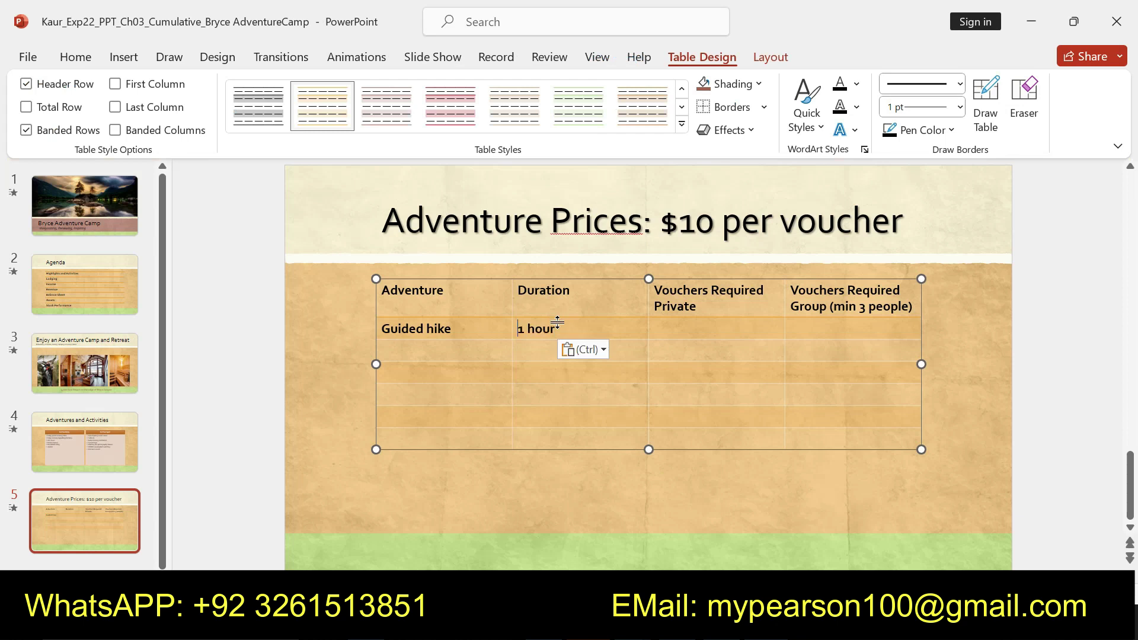
Step: Complete row 2 with 3 private vouchers and 1 group voucher
key(alt+Tab)
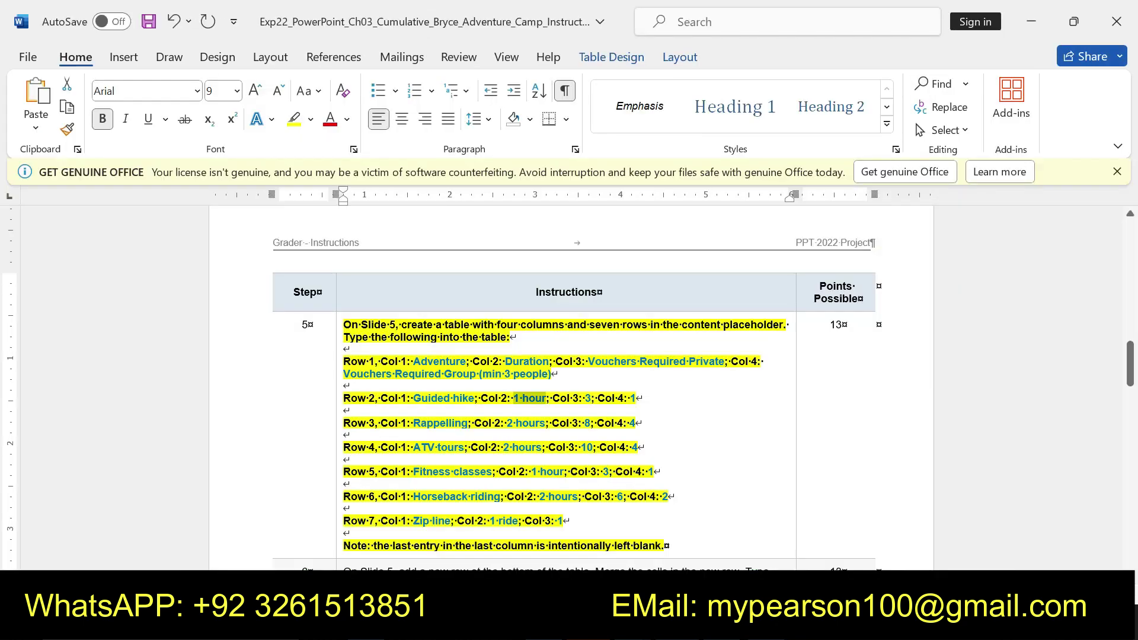
double_click(587, 399)
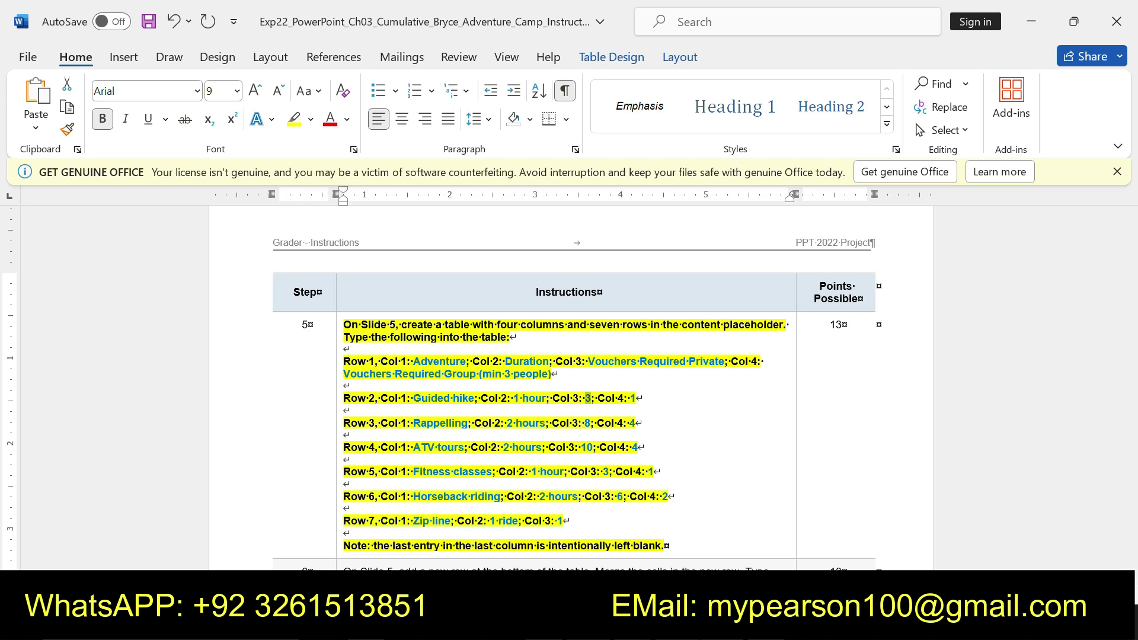
key(alt+Tab)
key(ctrl+v)
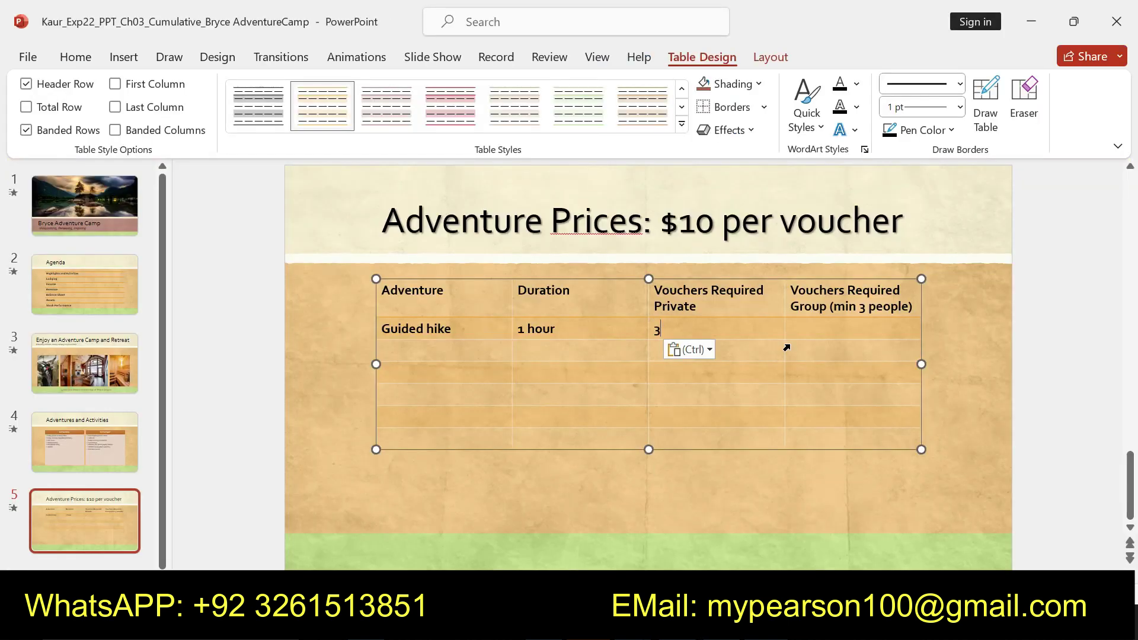
key(alt+Tab)
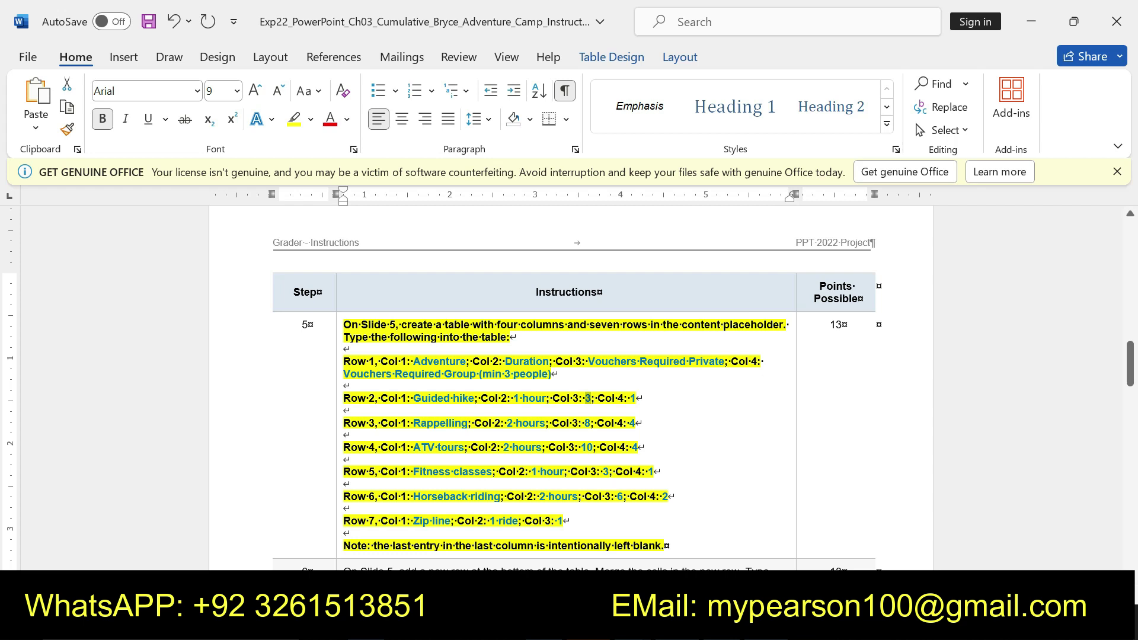
key(alt+Tab)
key(Tab)
text(1)
key(Return)
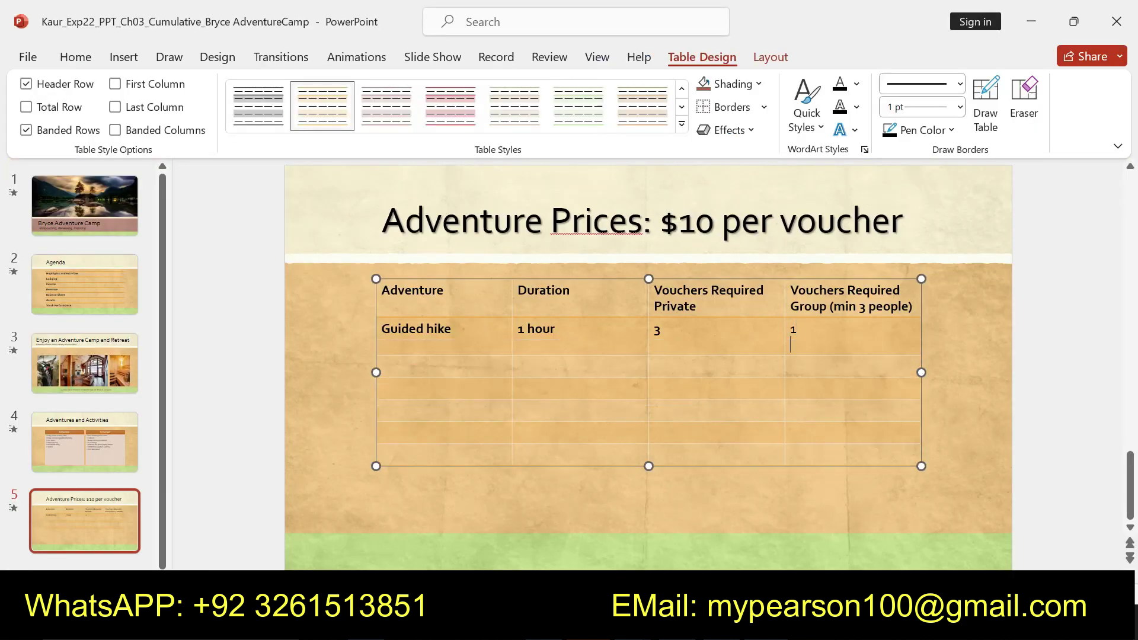
click(442, 357)
Step: Copy Rappelling and 2 hours into row 3's first two cells
key(alt+Tab)
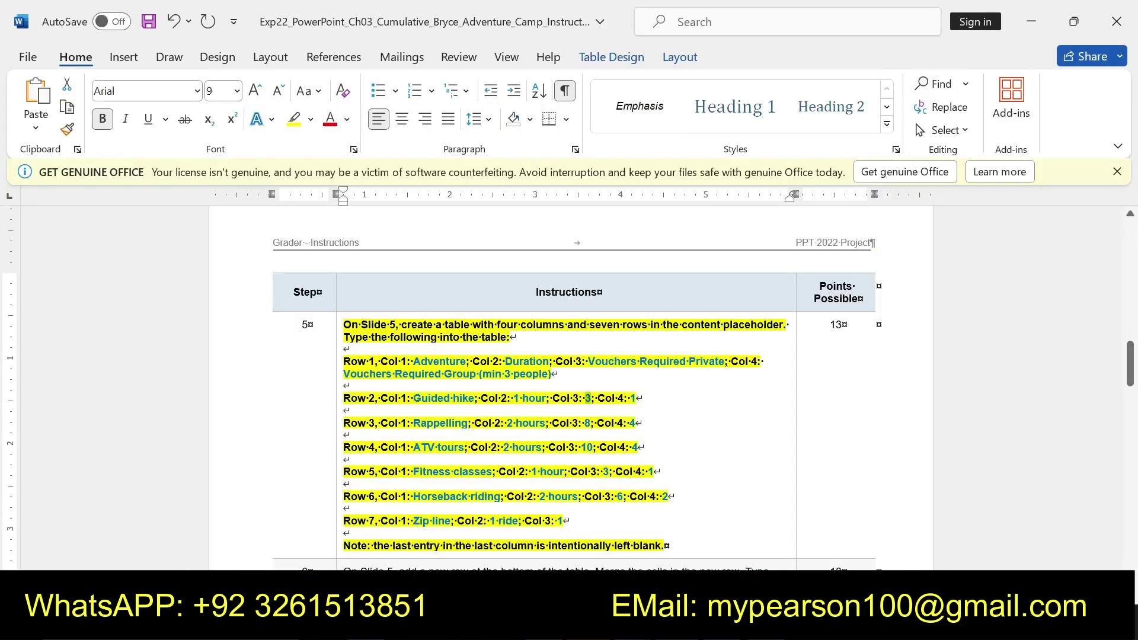
drag(413, 422, 467, 422)
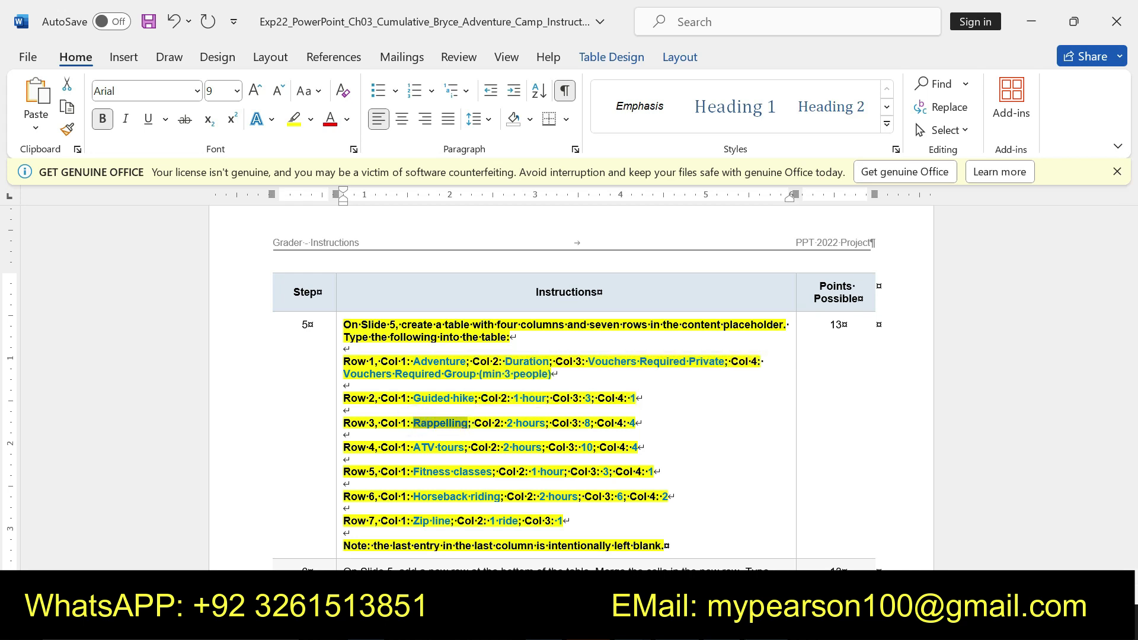
key(alt+Tab)
click(429, 366)
key(ctrl+v)
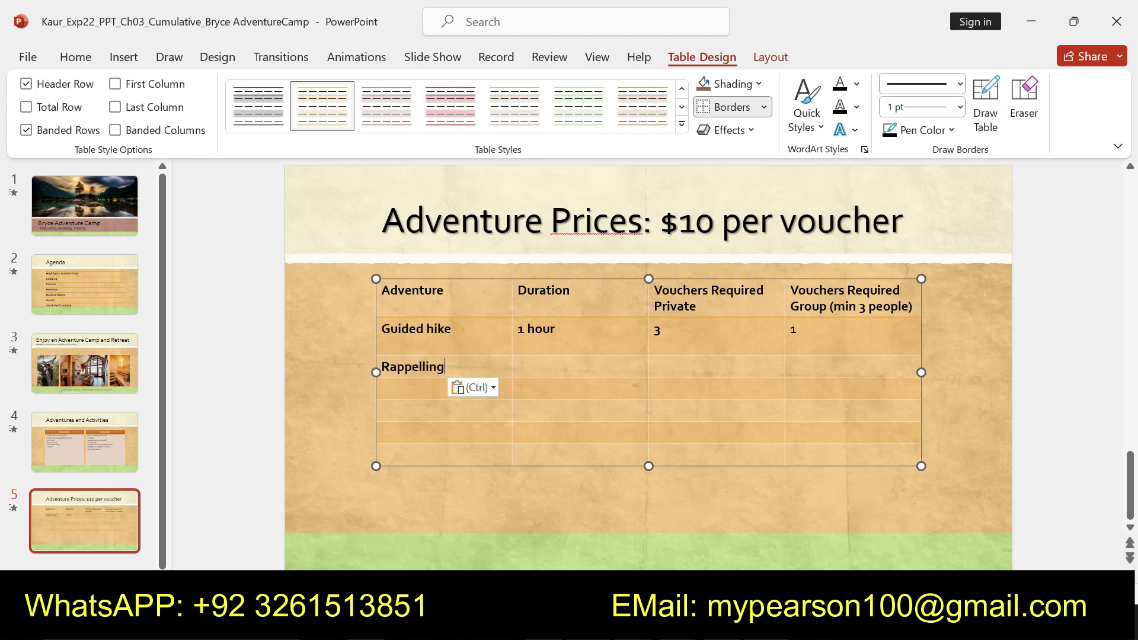
click(540, 371)
key(alt+Tab)
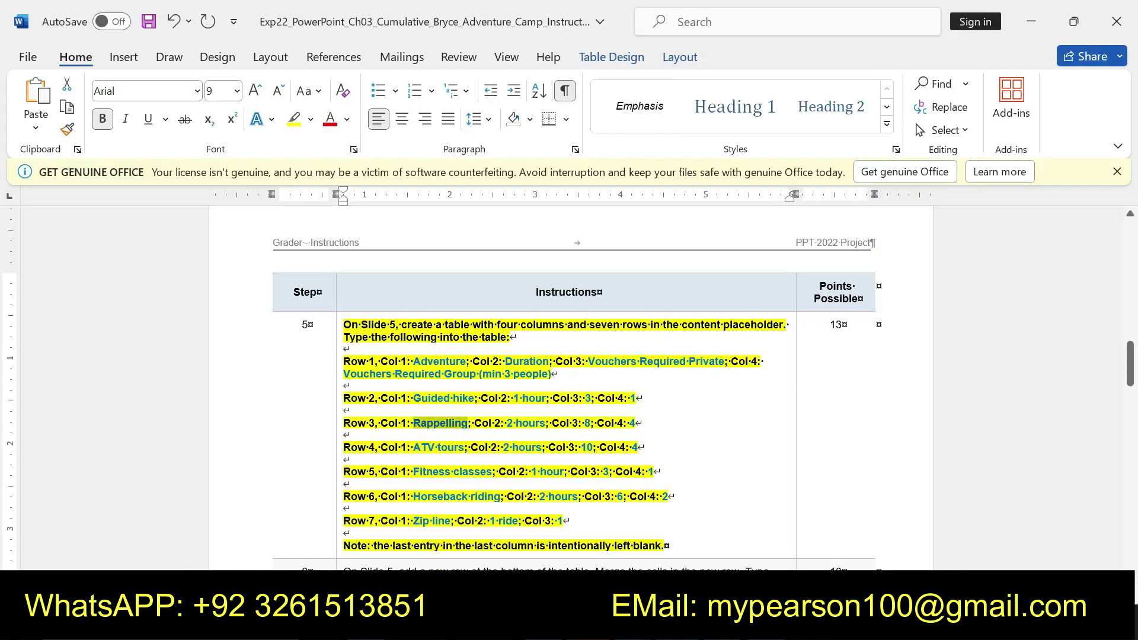
drag(507, 423, 544, 422)
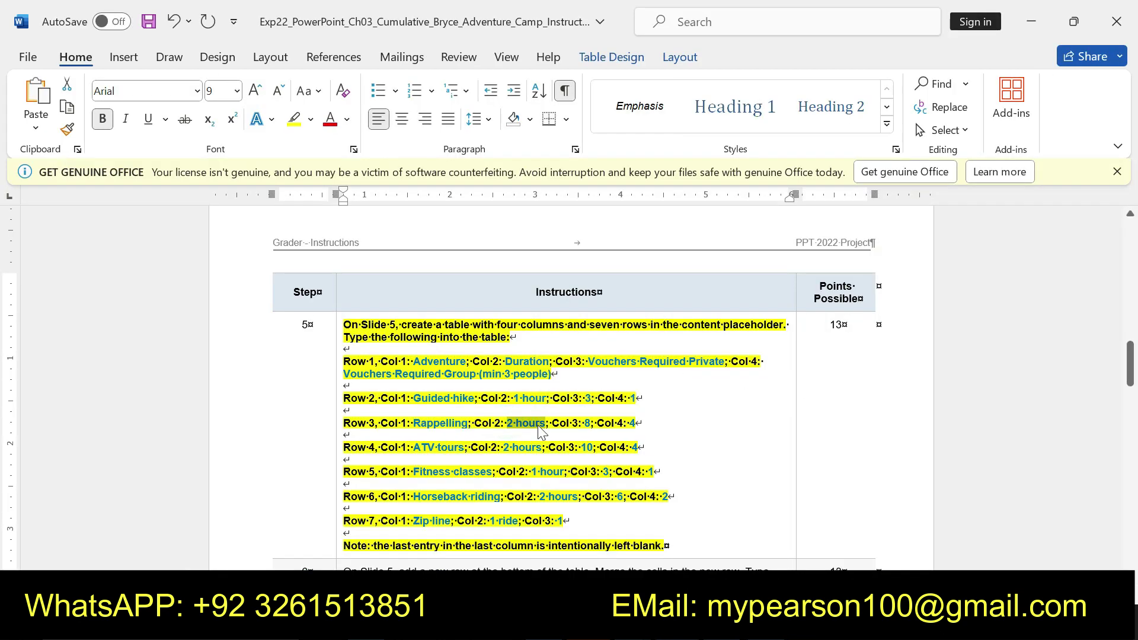
key(alt+Tab)
key(ctrl+v)
click(667, 361)
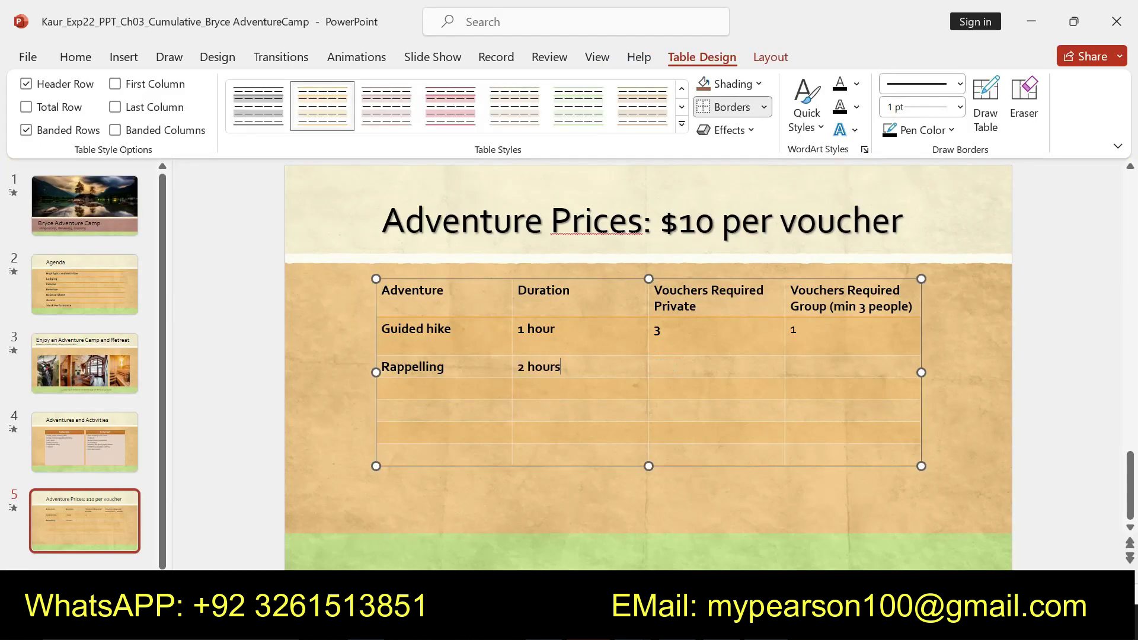
key(alt+Tab)
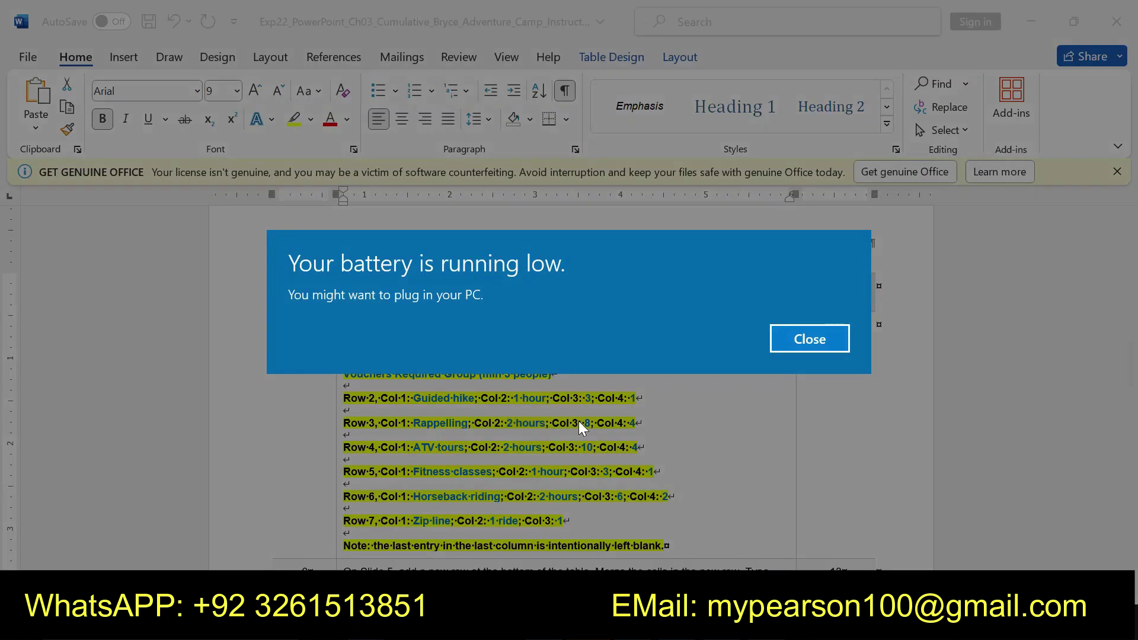
Step: Highlight the document title and the Project Description paragraph in yellow
drag(322, 316, 807, 314)
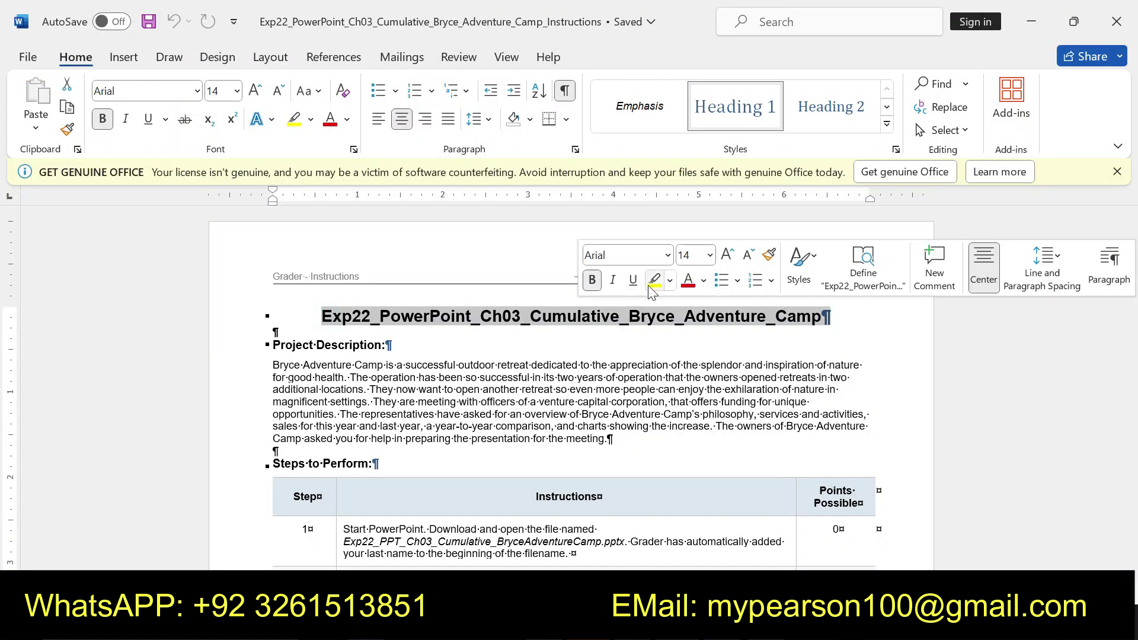
click(654, 281)
drag(321, 316, 824, 323)
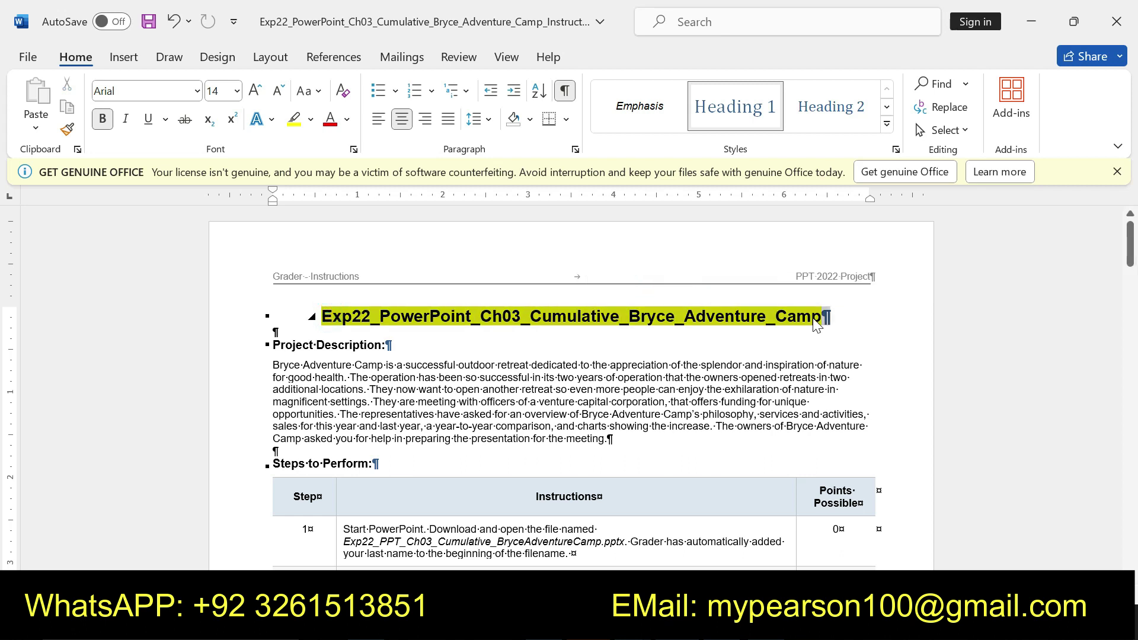
drag(273, 346, 610, 440)
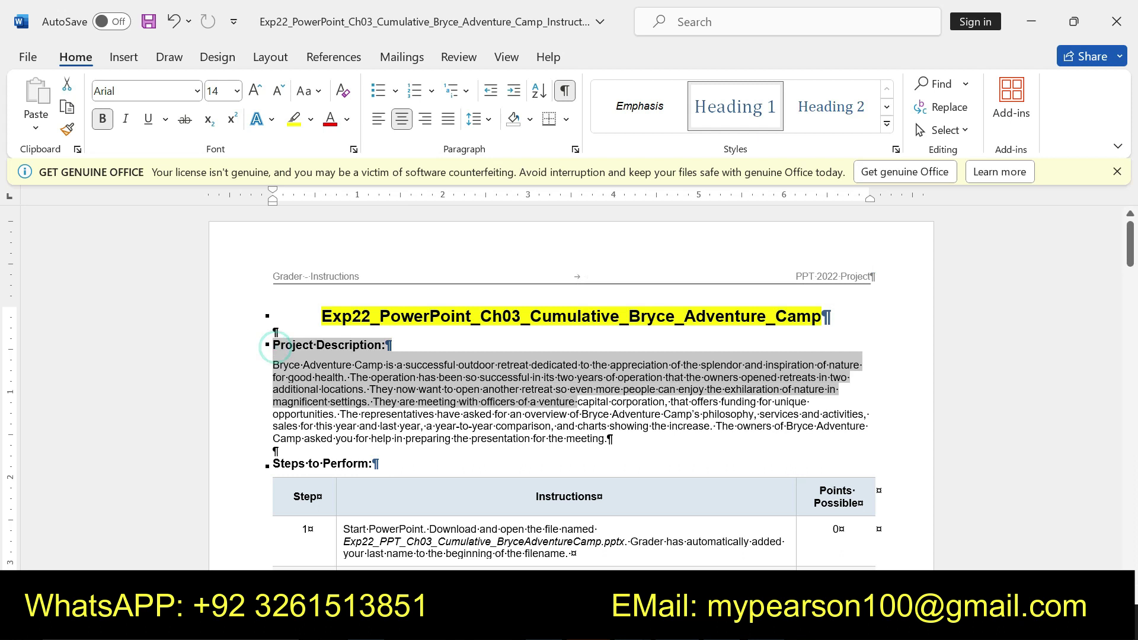
click(677, 411)
mouse_move(272, 345)
mouse_down()
mouse_move(700, 364)
mouse_move(852, 445)
mouse_up()
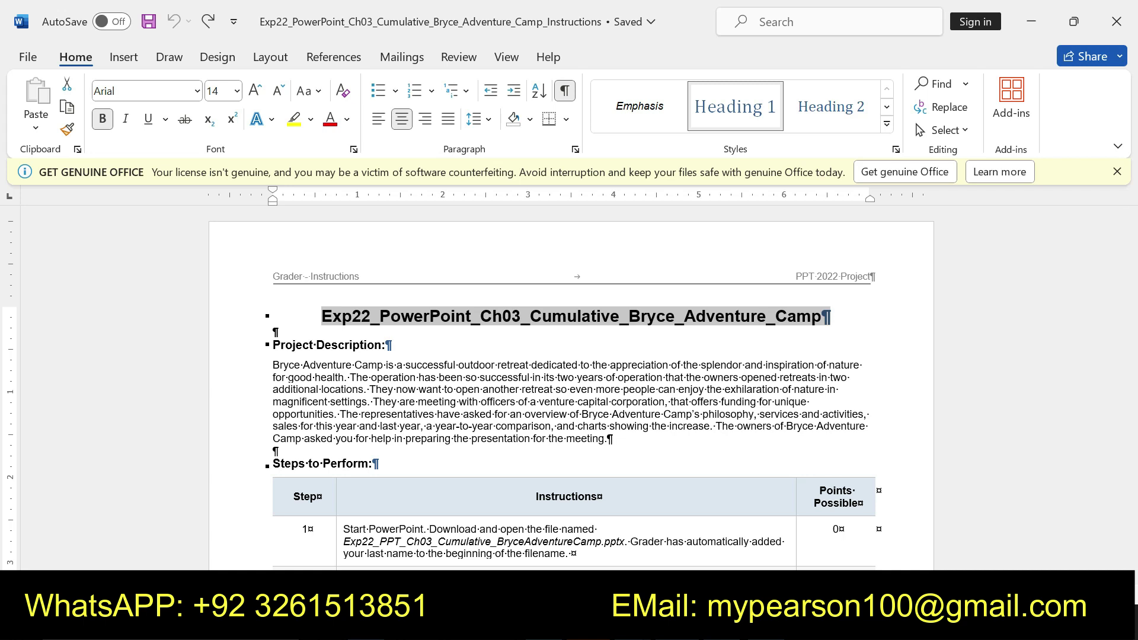
Step: Make the step 1 instruction about starting PowerPoint bold and yellow-highlighted
drag(343, 530, 575, 554)
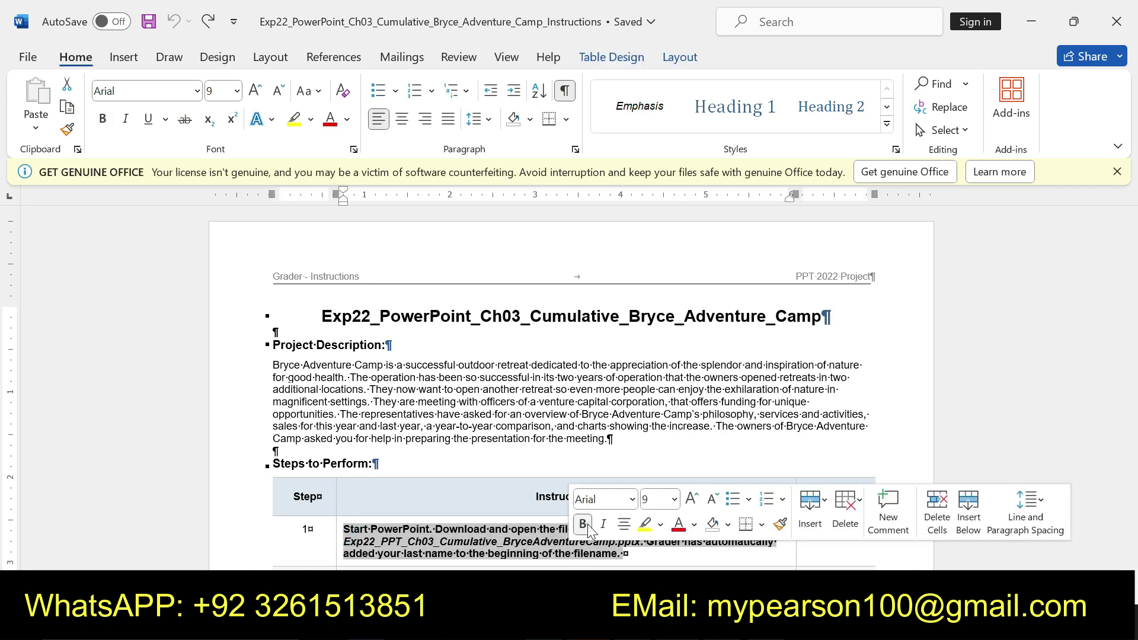
click(584, 525)
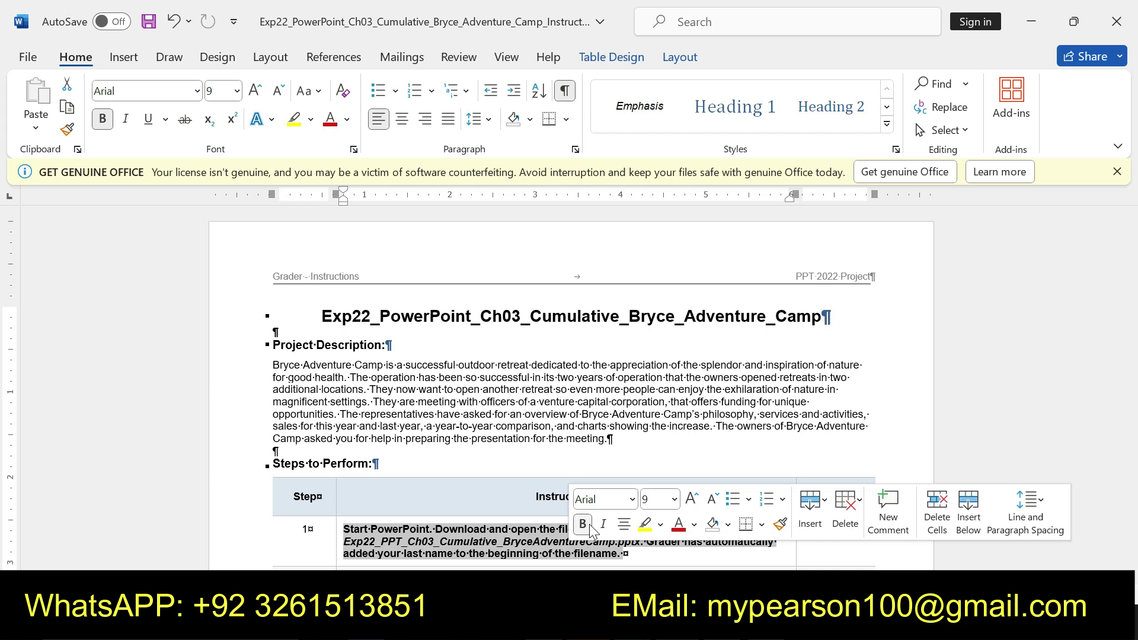
click(637, 532)
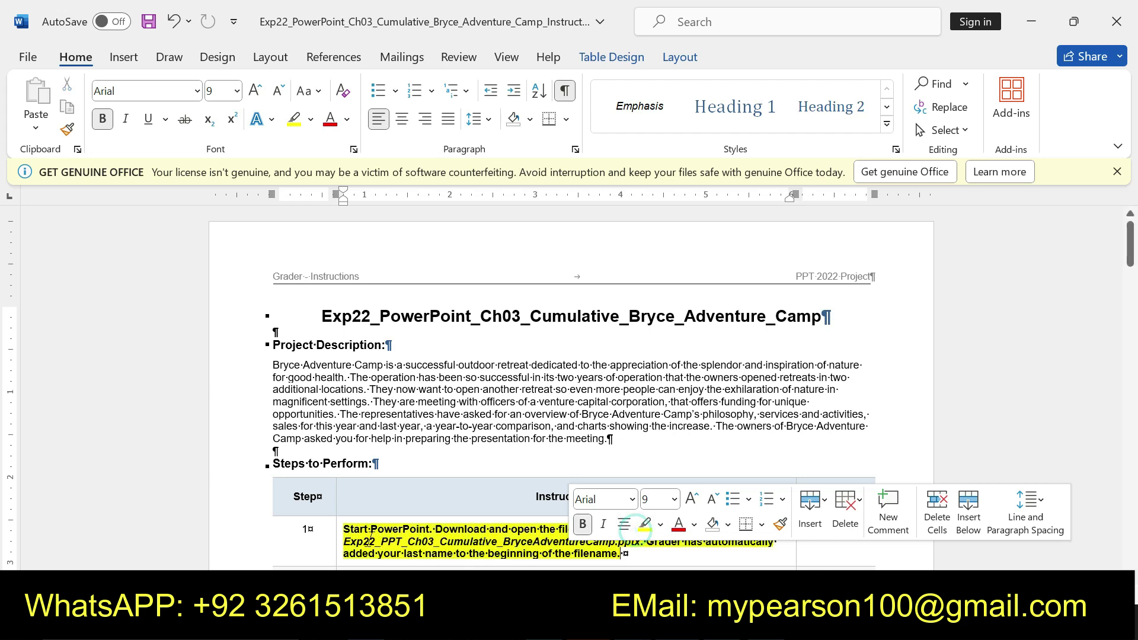
drag(346, 528, 626, 560)
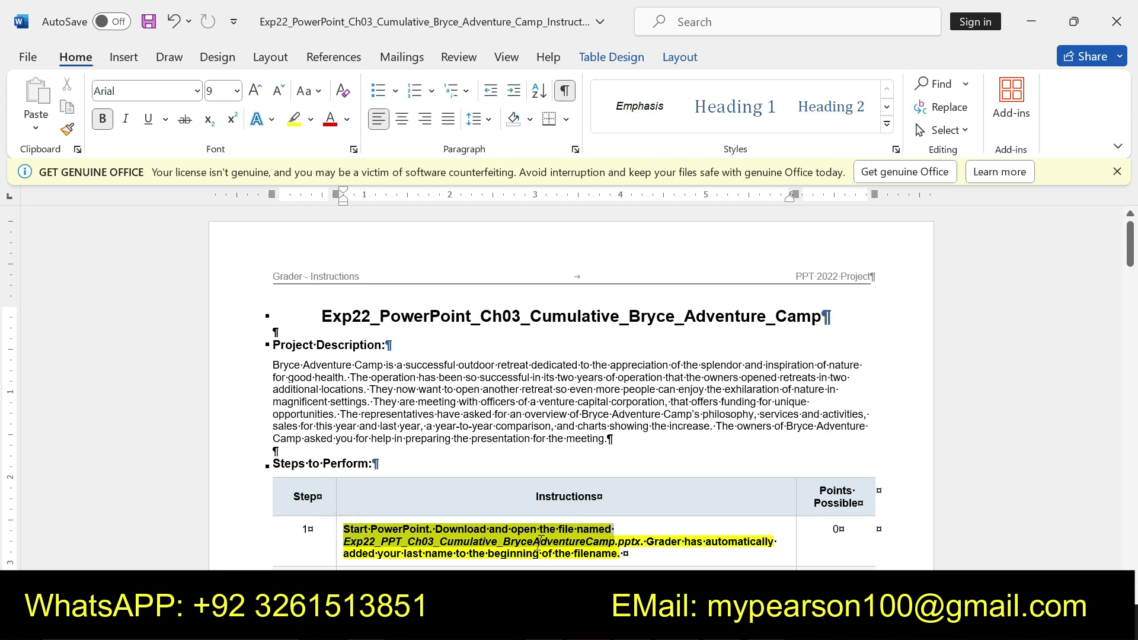
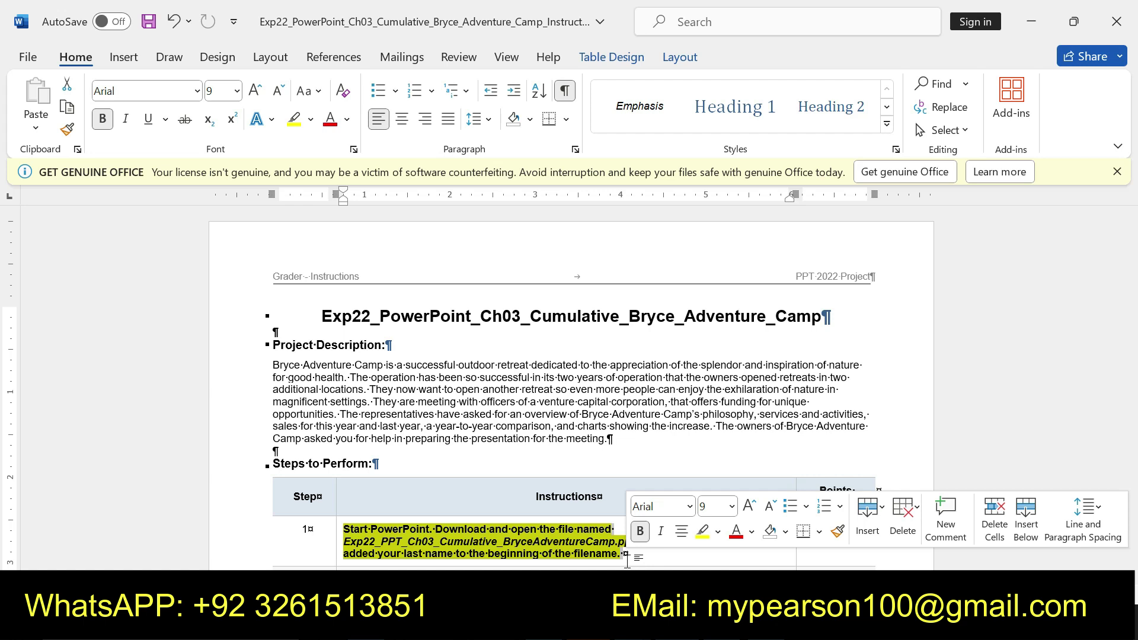
Step: Remove the bold and yellow highlight from step 1's instruction text
click(486, 542)
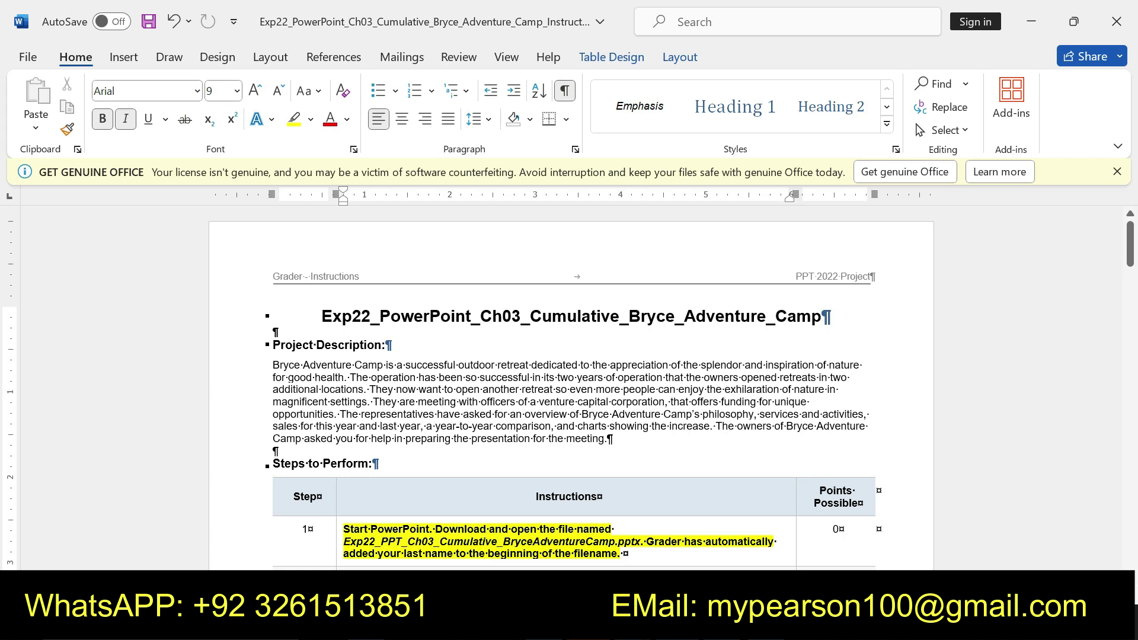
drag(343, 529, 619, 554)
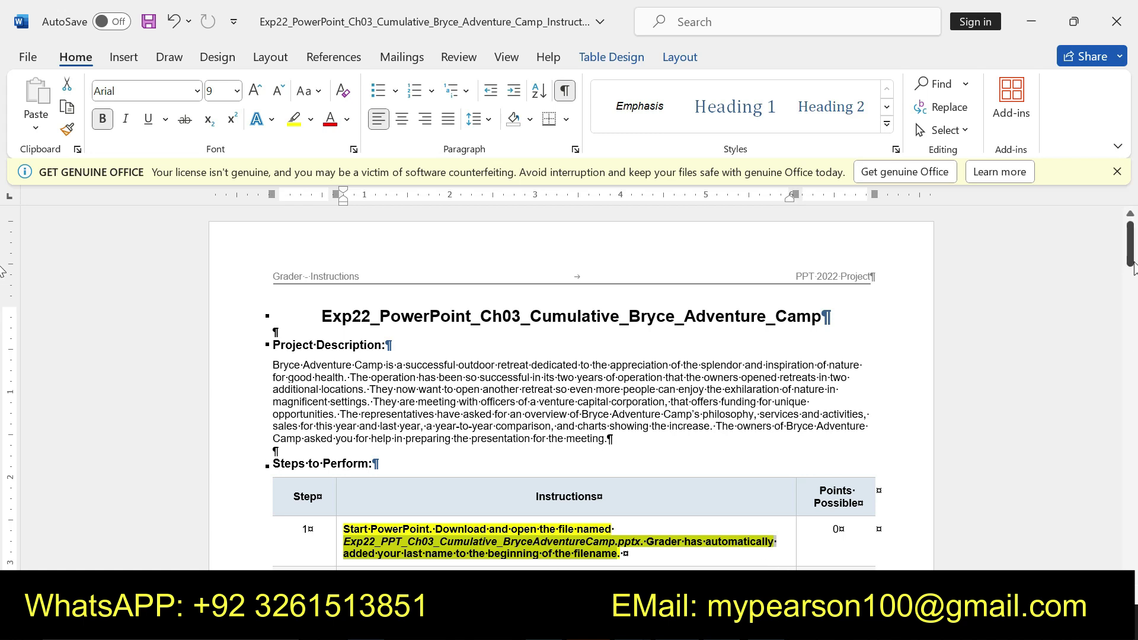
drag(1133, 255, 1132, 270)
key(ctrl+z)
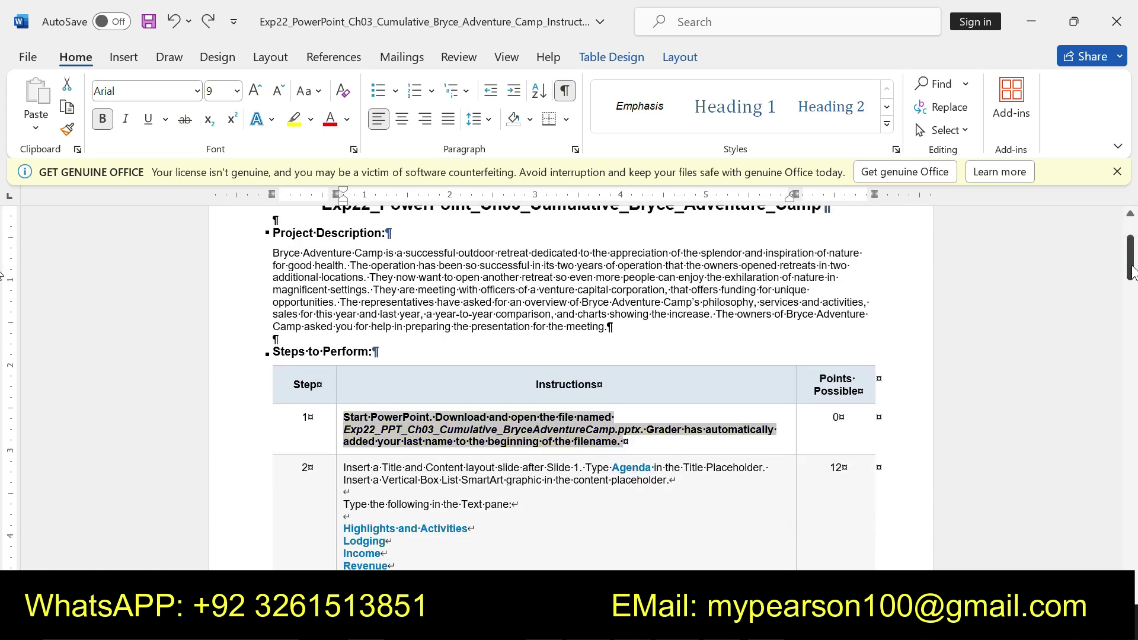
key(ctrl+z)
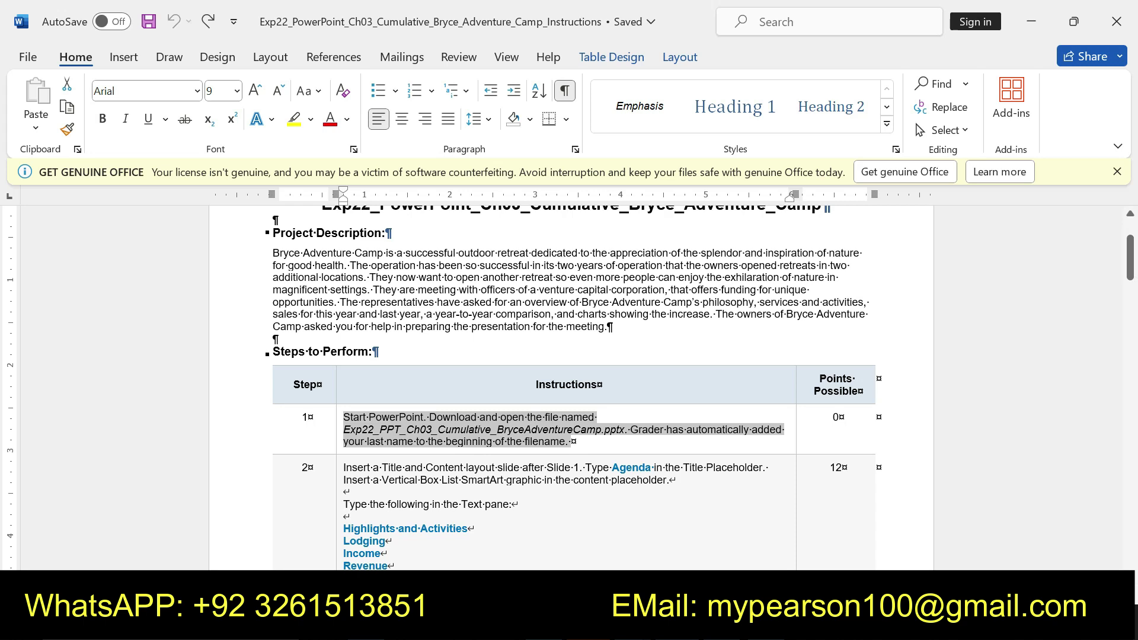
Step: Make step 2's instructions bold with a yellow highlight
drag(344, 468, 551, 548)
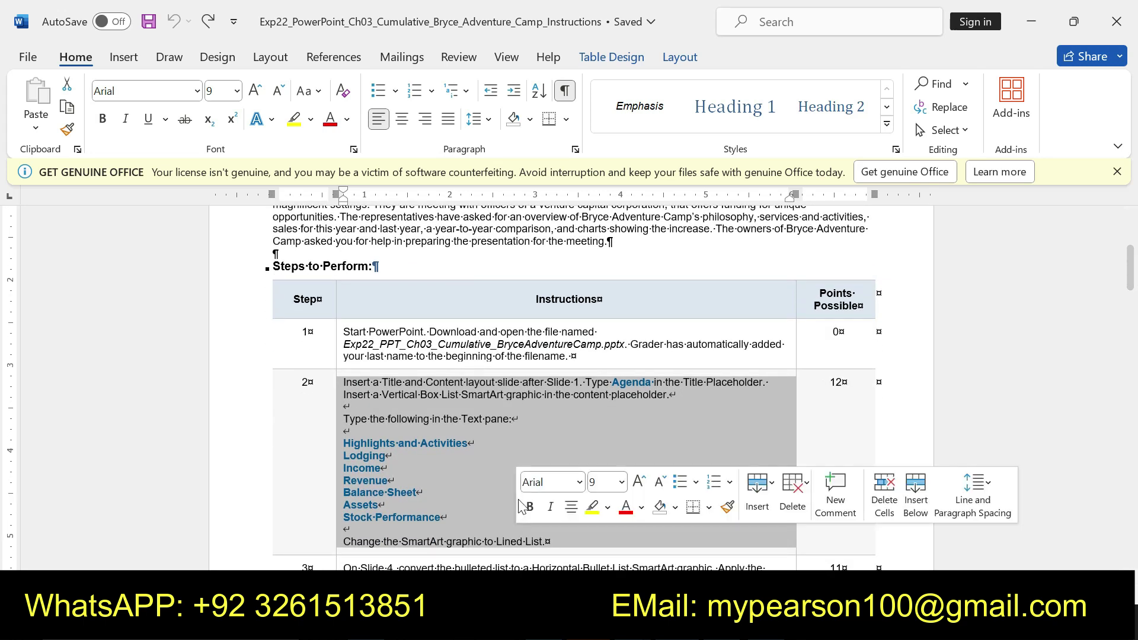
click(529, 507)
click(587, 511)
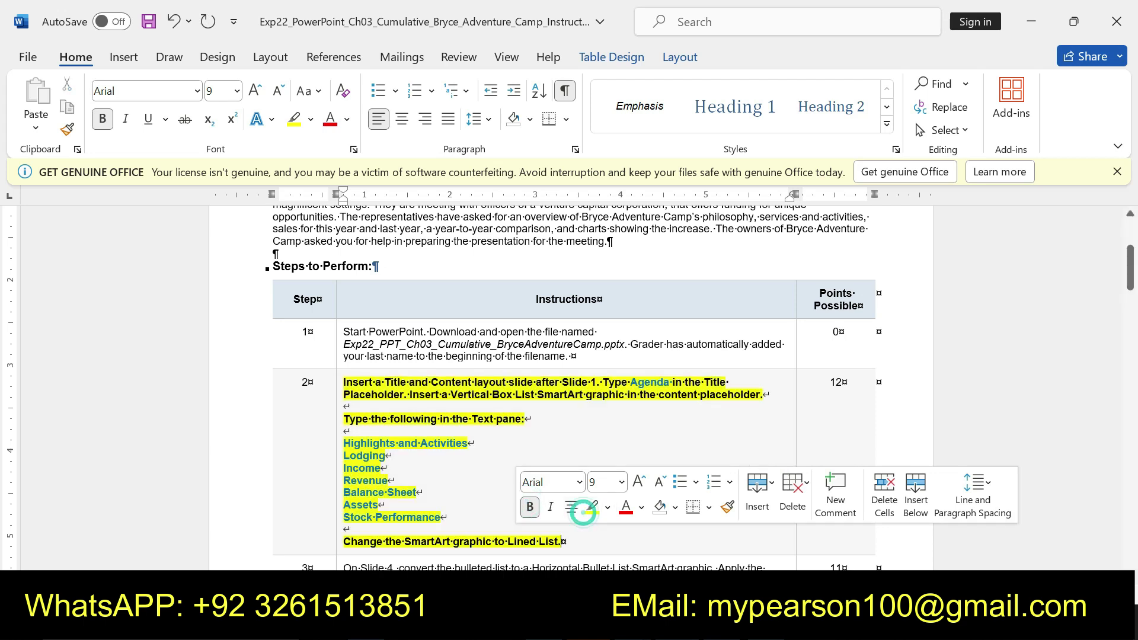
Step: Reselect all of step 2's instructions and switch to the Bryce Adventure Camp presentation
click(344, 383)
drag(344, 383, 532, 419)
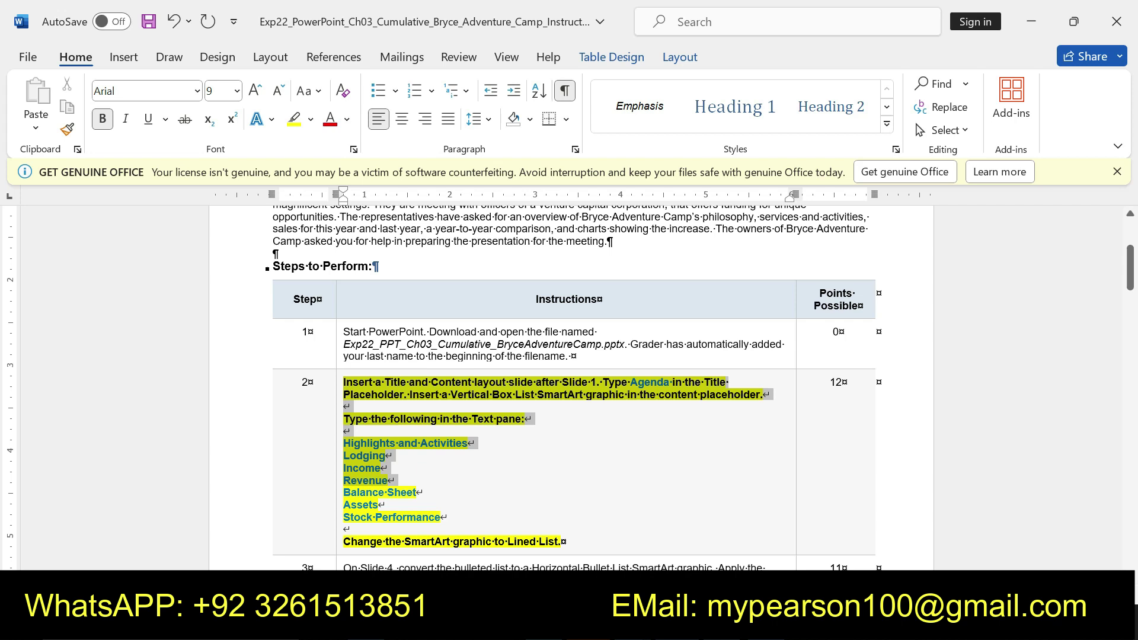
drag(532, 420, 563, 543)
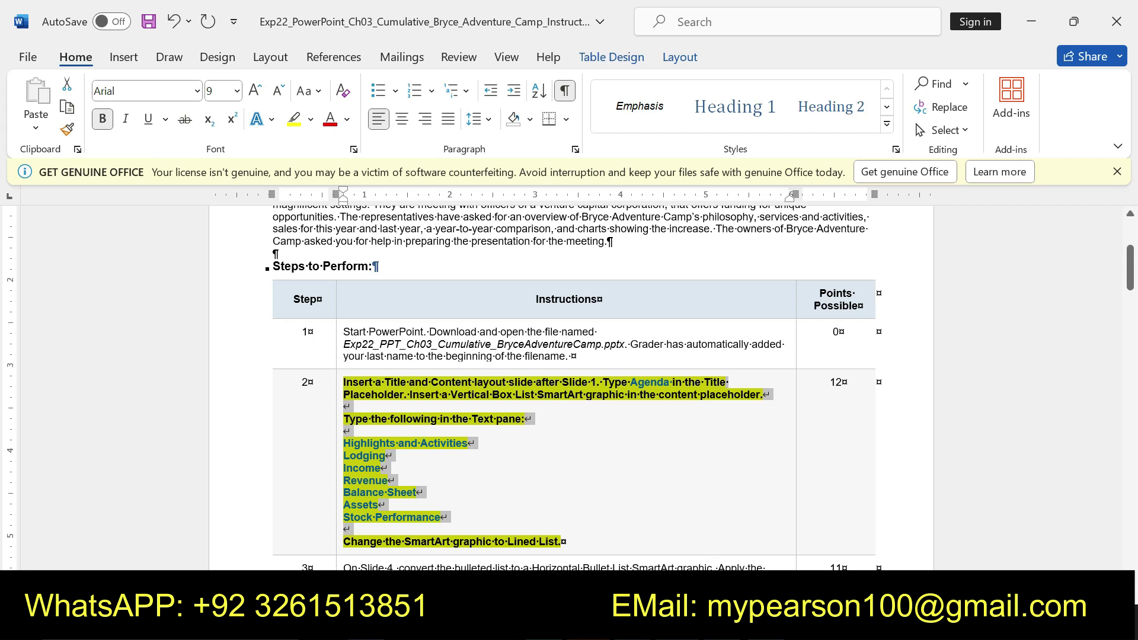
key(alt+Tab)
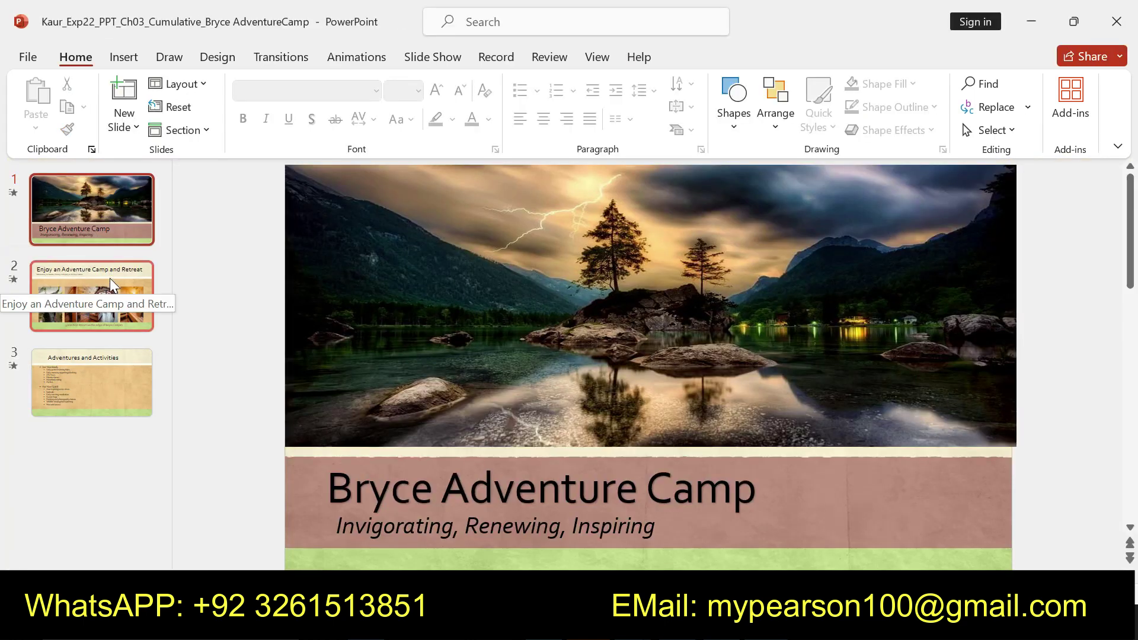
Step: Insert a new slide 2 after the title slide using the Title and Content layout
right_click(105, 234)
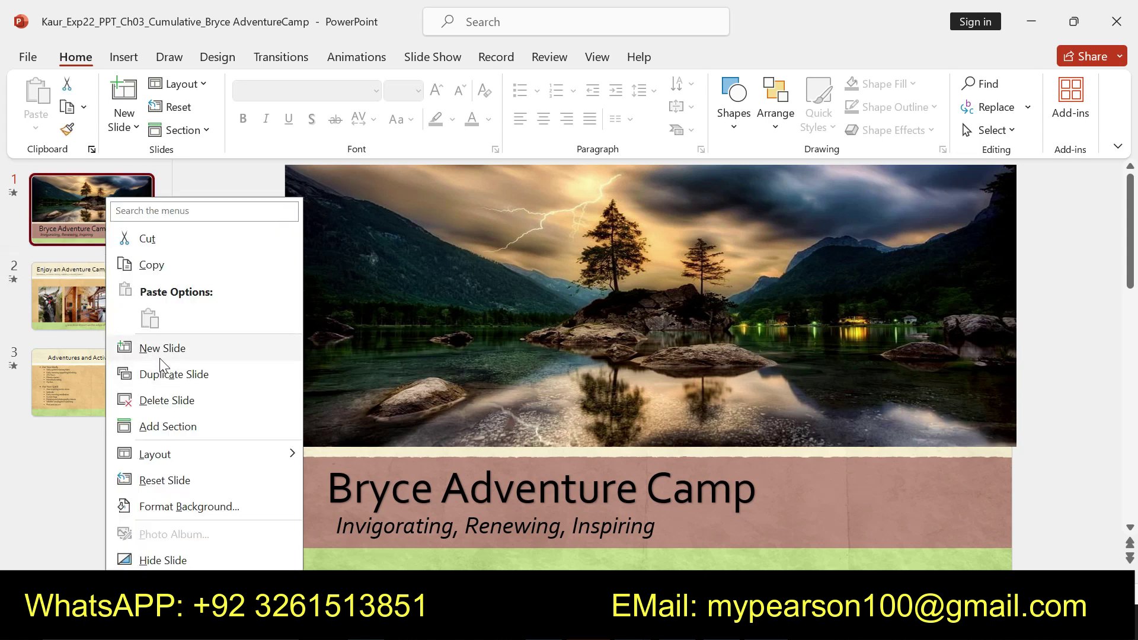
click(159, 351)
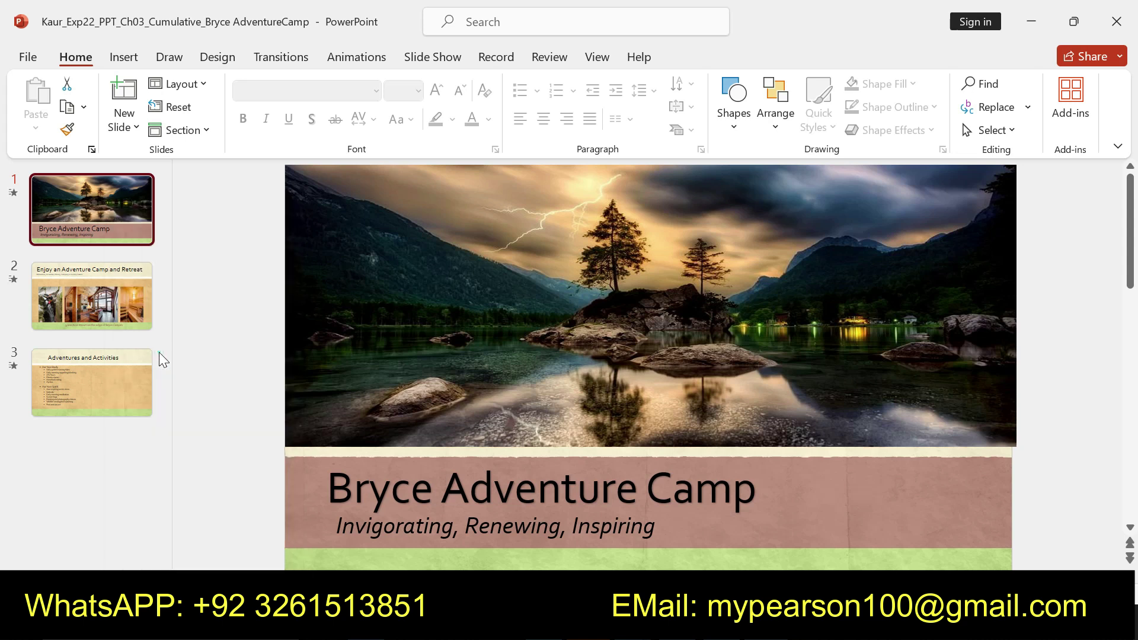
right_click(96, 289)
mouse_move(145, 455)
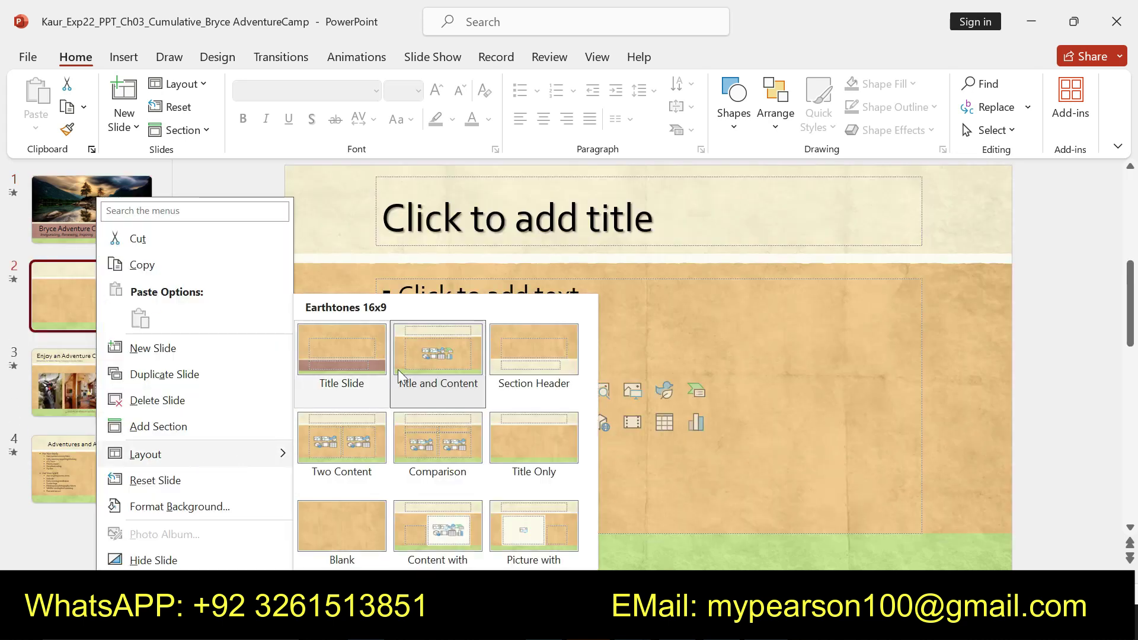
click(420, 351)
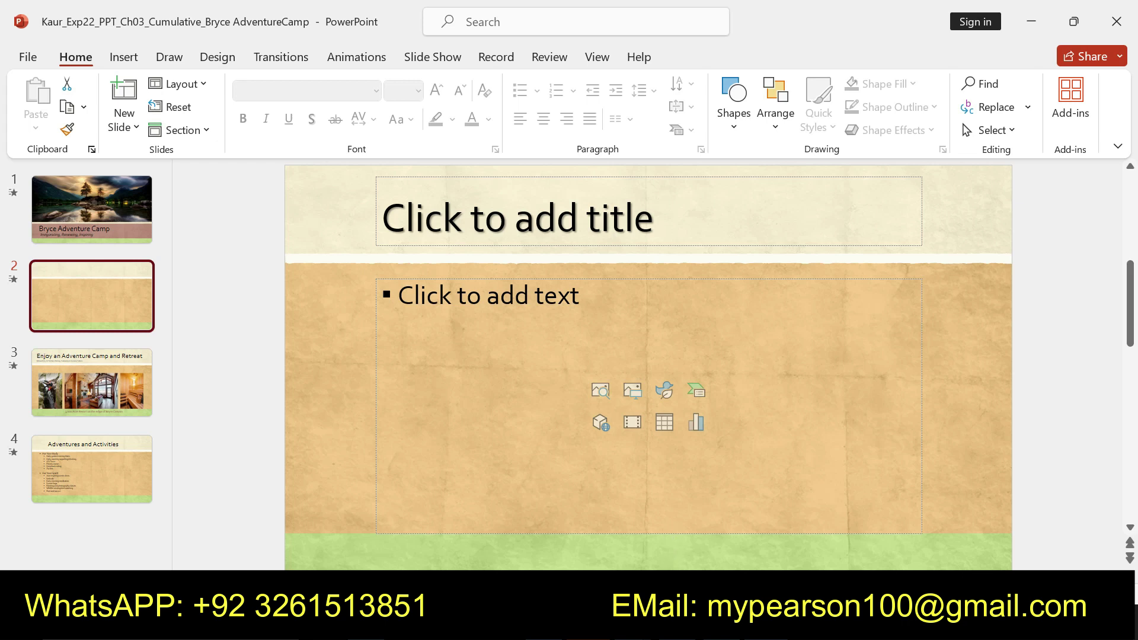
key(alt+Tab)
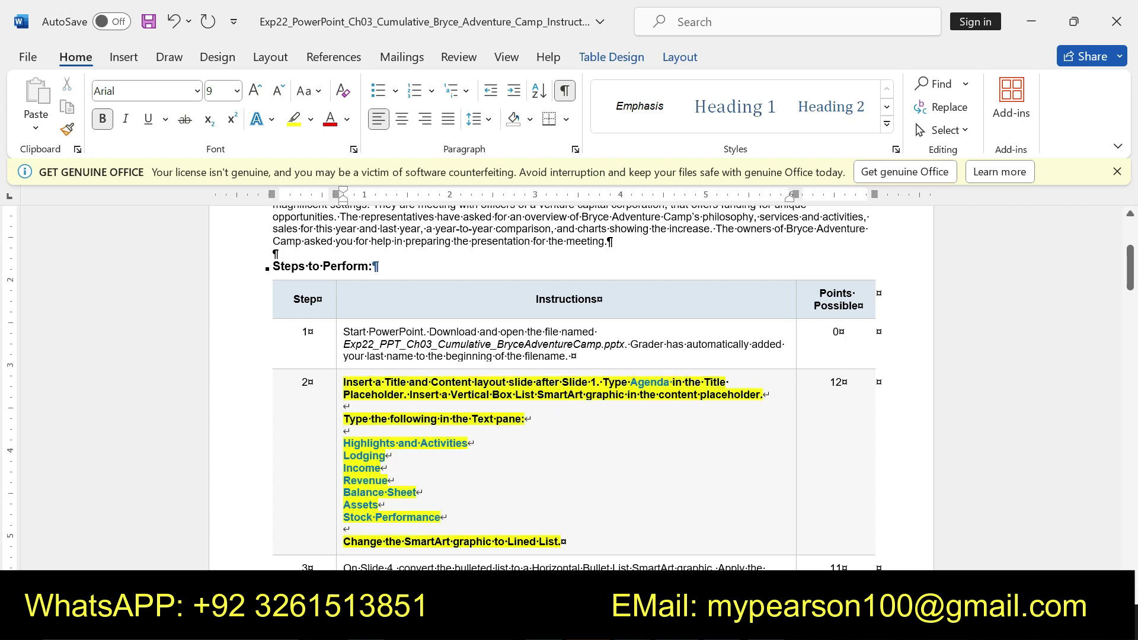
Step: Copy 'Agenda' from the instructions and paste it as text only into slide 2's title
double_click(649, 383)
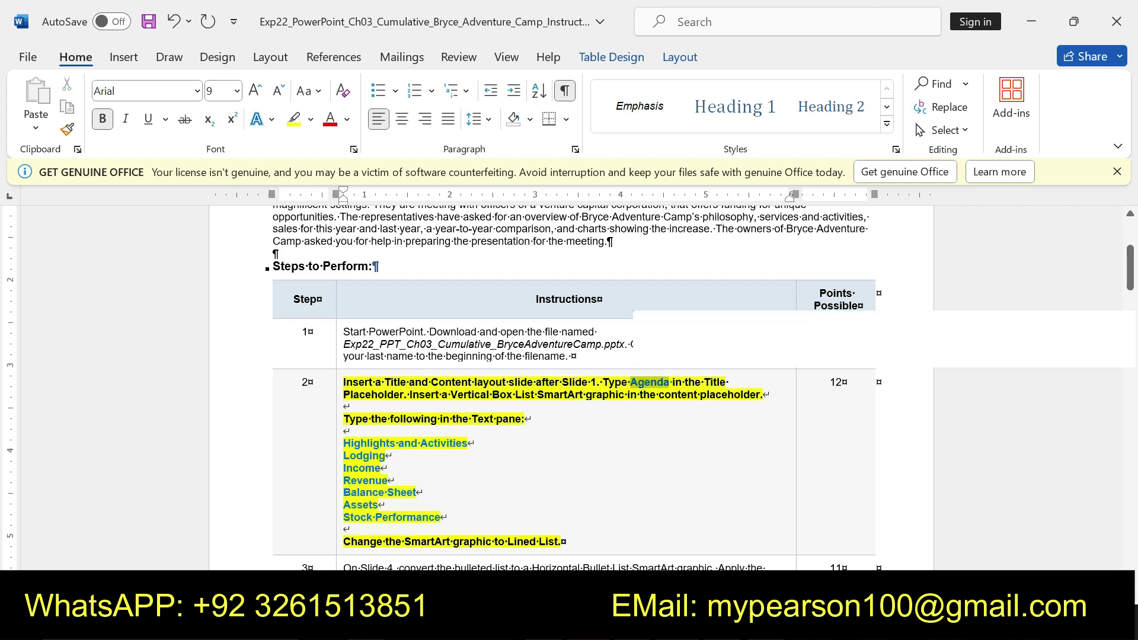
key(ctrl+c)
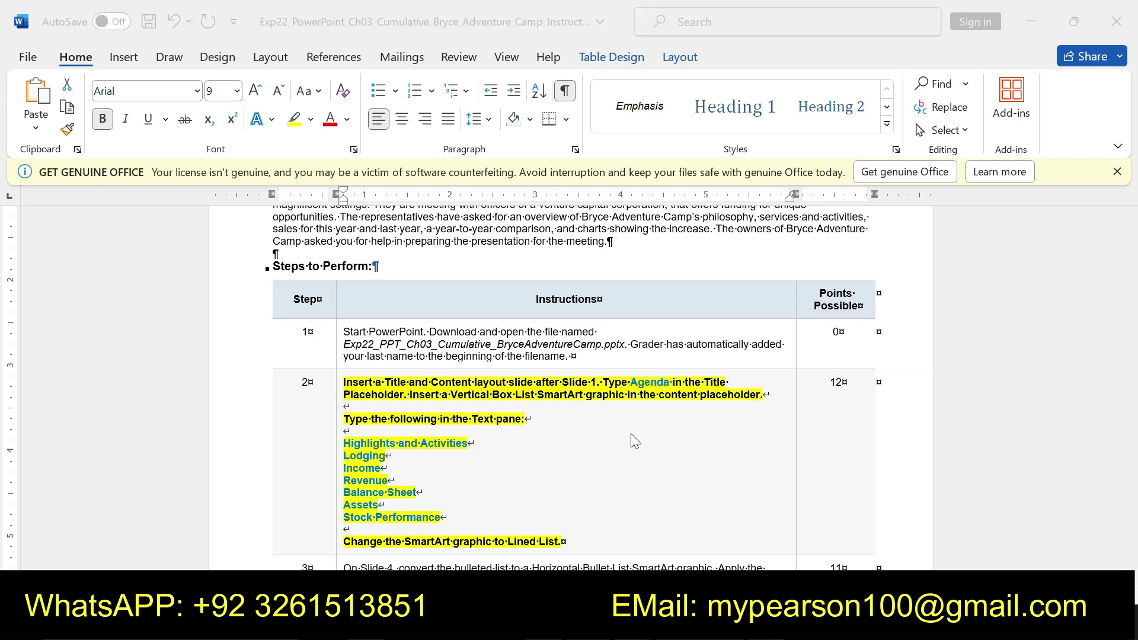
key(alt+Tab)
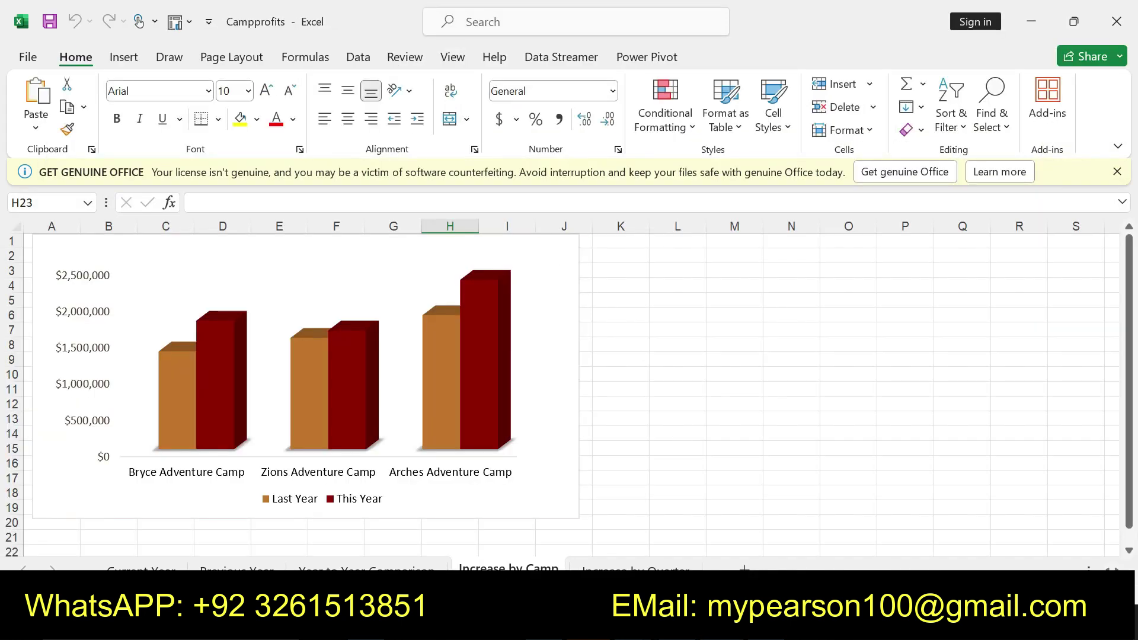
key(alt+Tab)
click(546, 204)
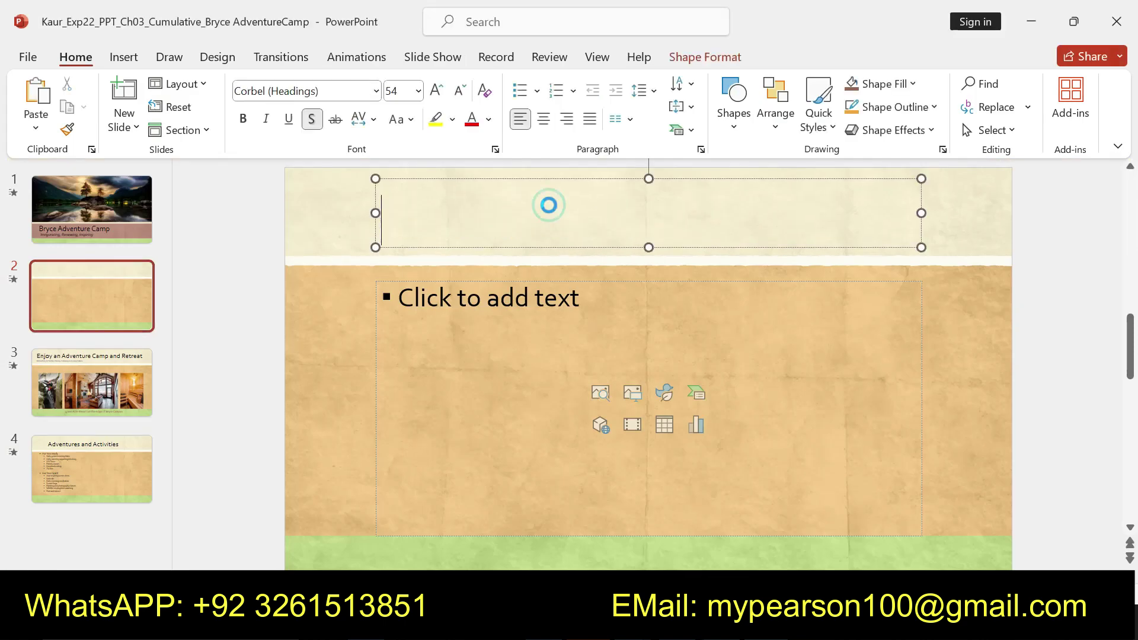
key(ctrl+v)
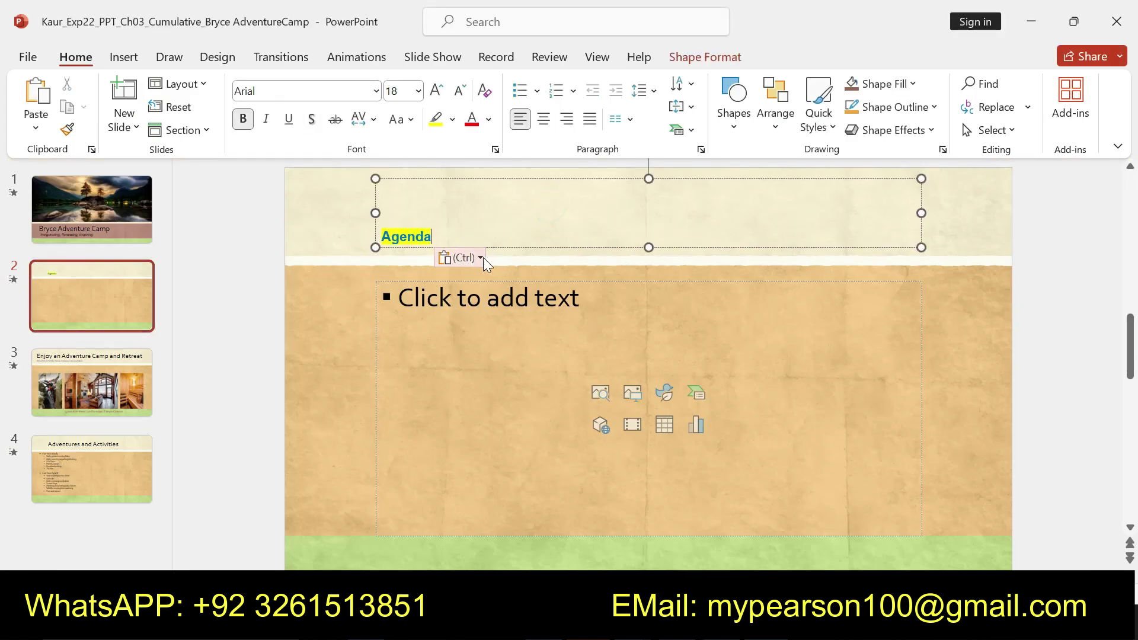
click(481, 257)
click(527, 308)
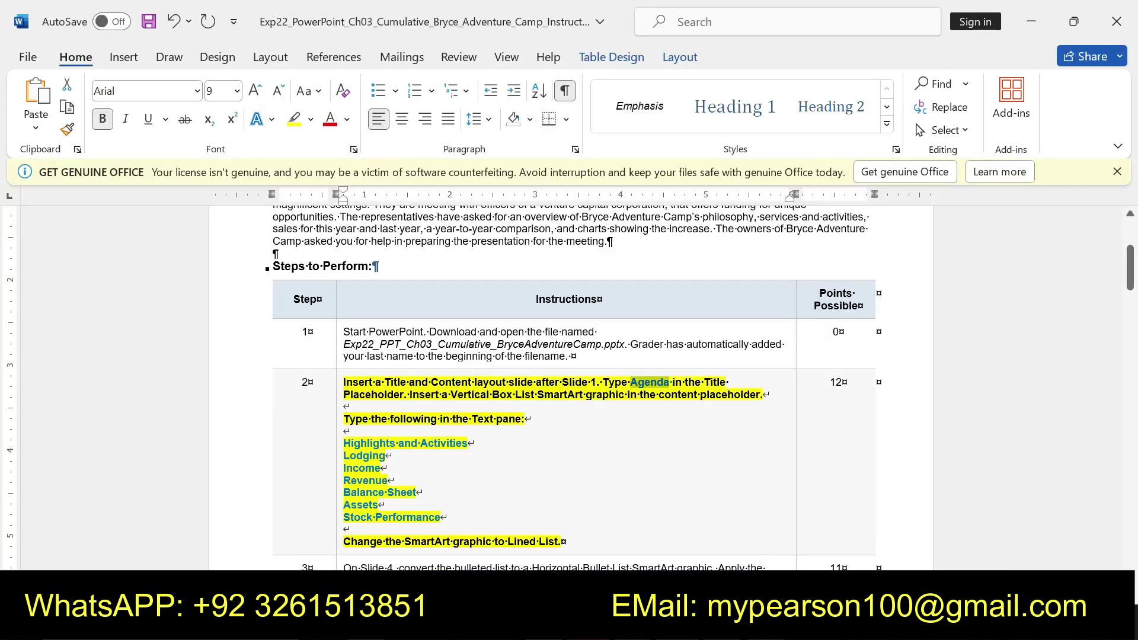
Step: Note the Vertical Box List instruction and bring up the content placeholder's shortcut options
drag(409, 395, 707, 402)
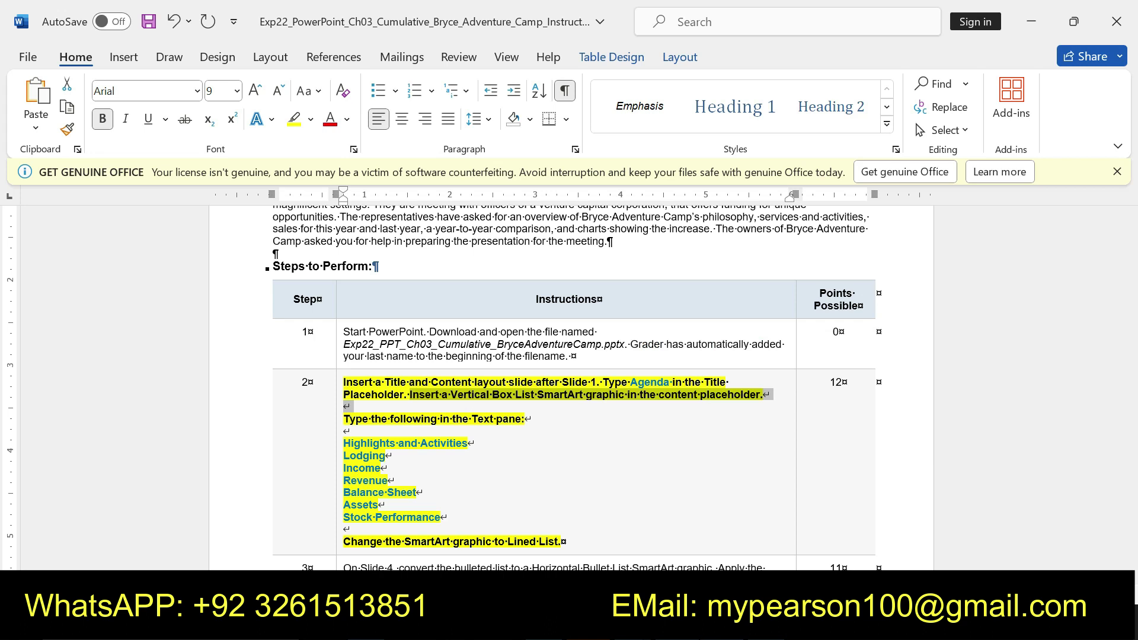
key(alt+Tab)
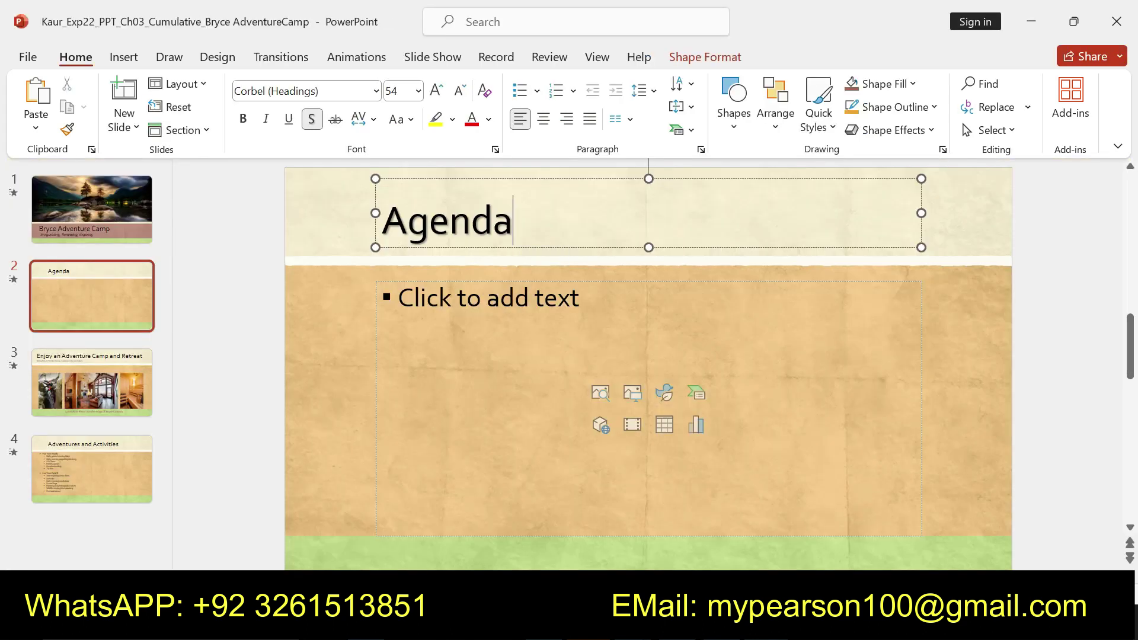
right_click(432, 408)
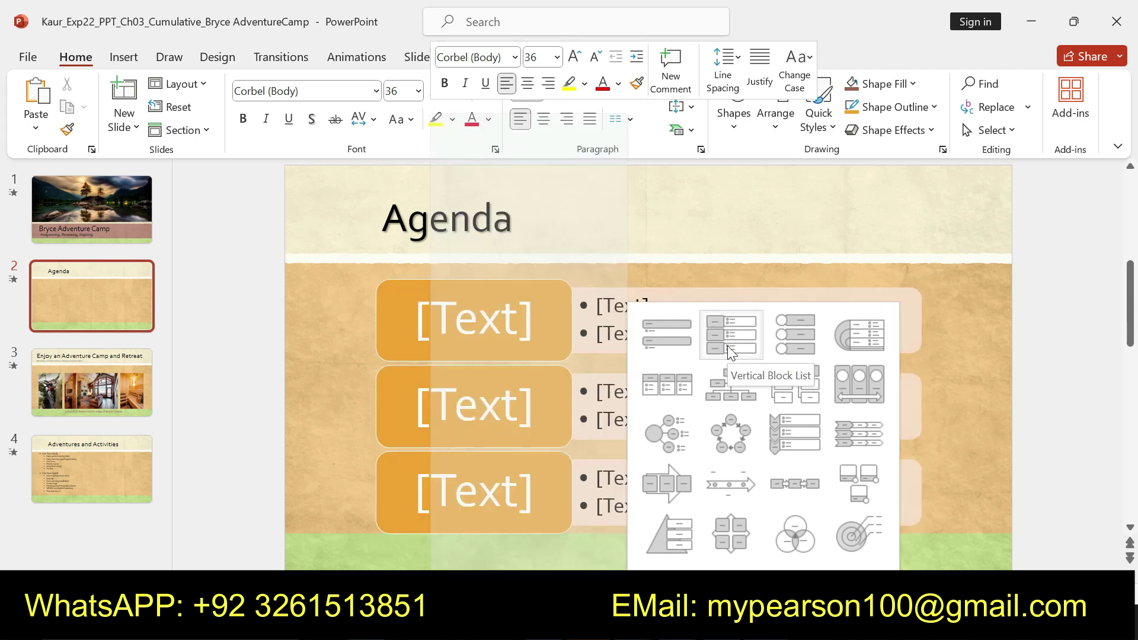
click(728, 347)
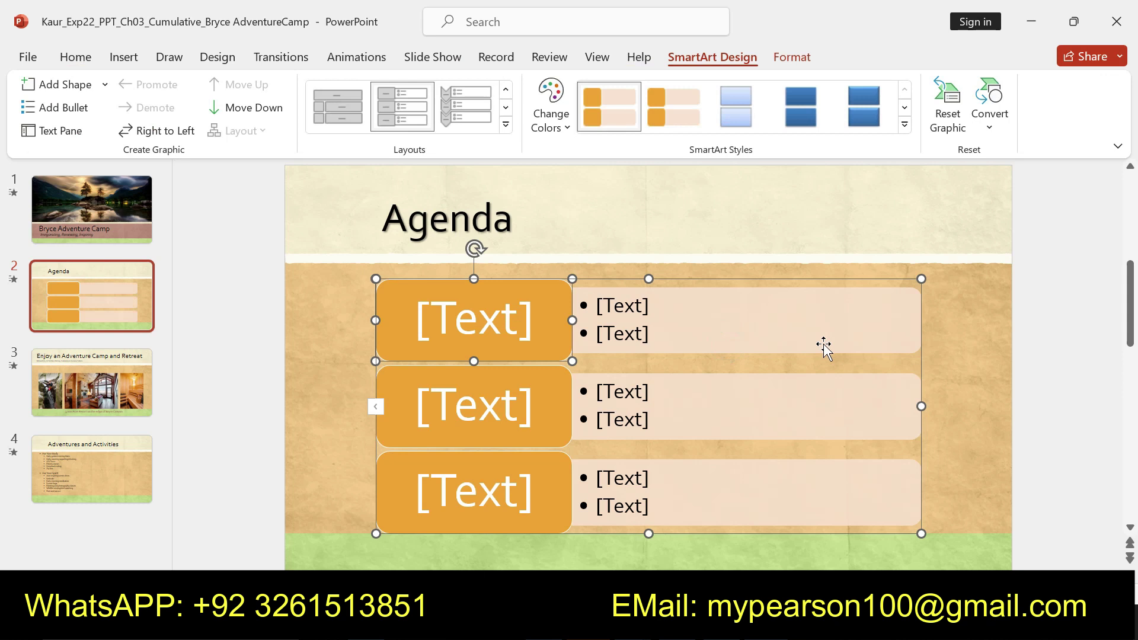
key(alt+Tab)
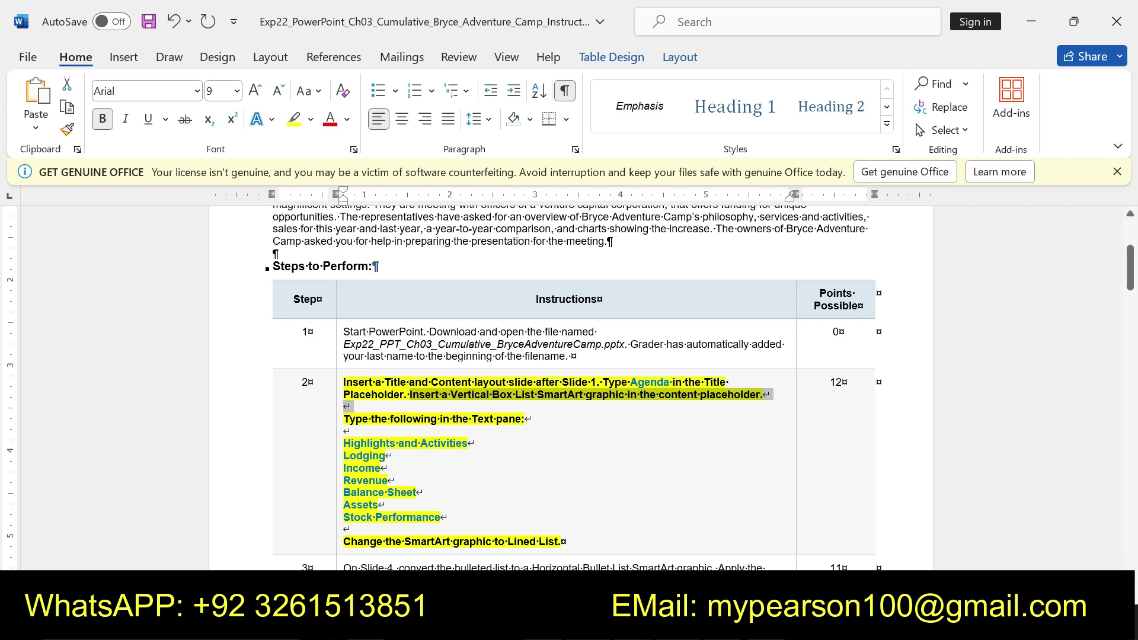
drag(347, 426, 442, 517)
click(373, 456)
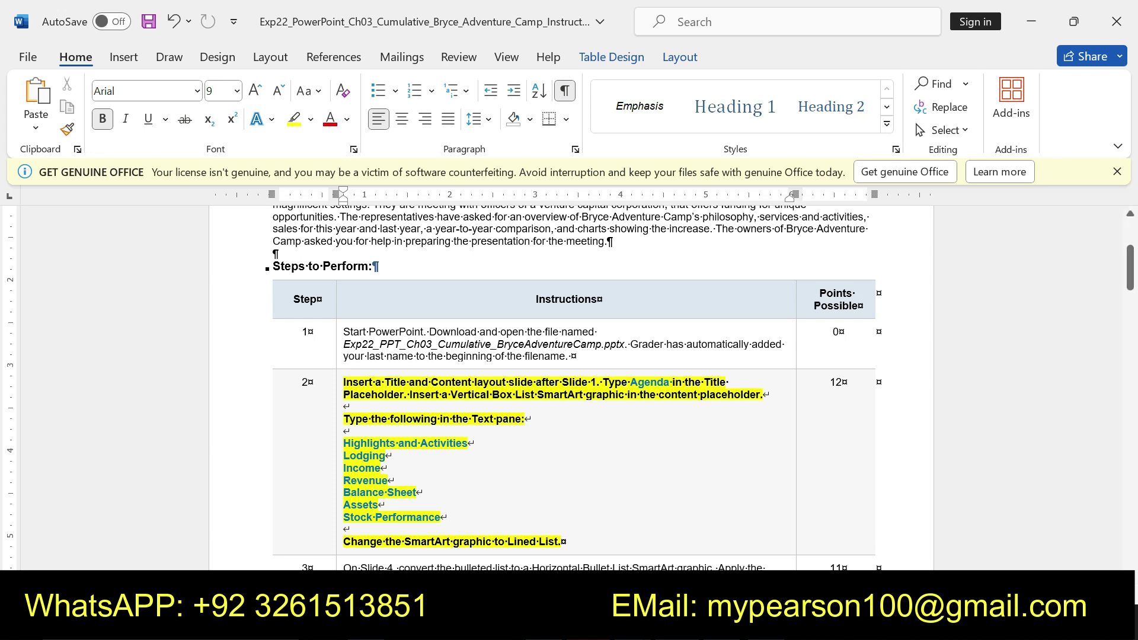
key(alt+Tab)
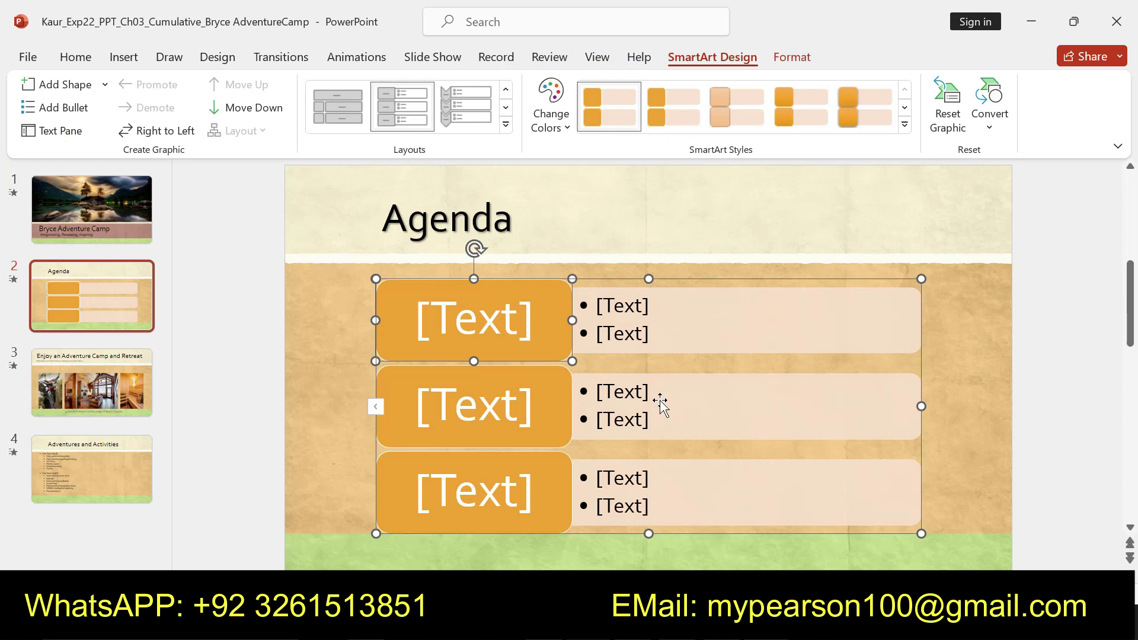
click(509, 319)
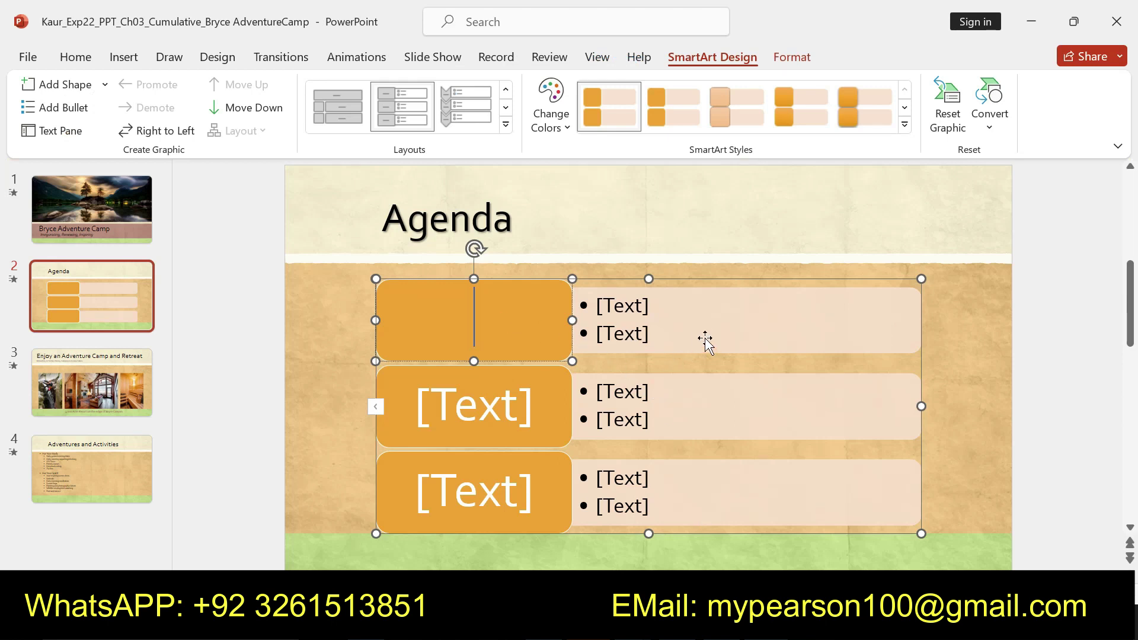
key(Escape)
key(Escape)
key(Delete)
right_click(525, 318)
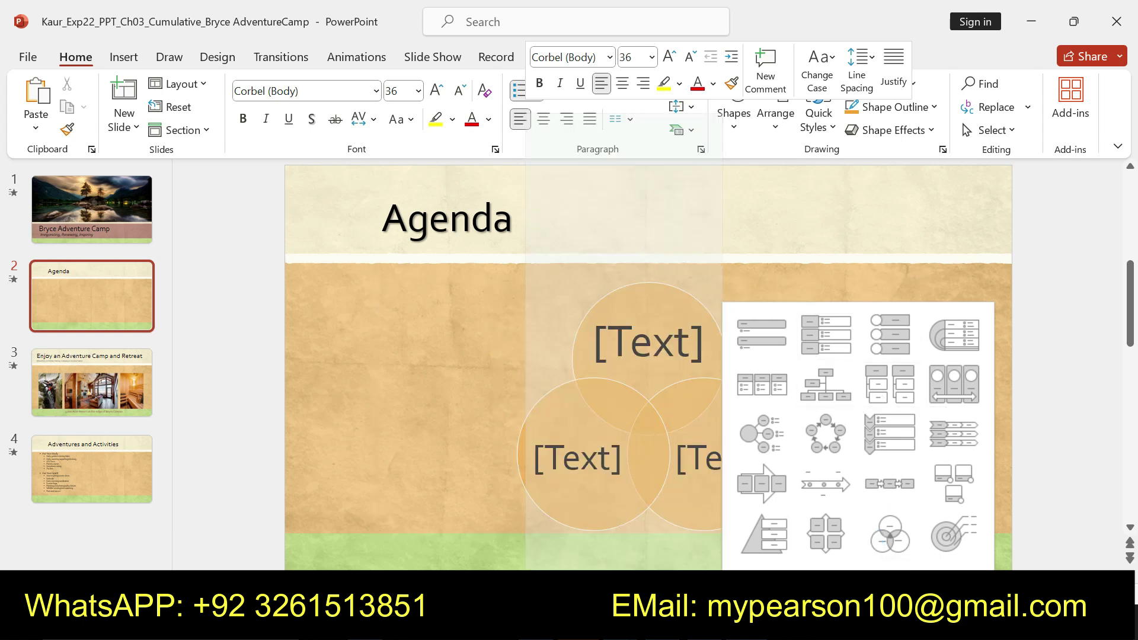
Step: Insert a Vertical Box List SmartArt graphic from the List category
click(890, 535)
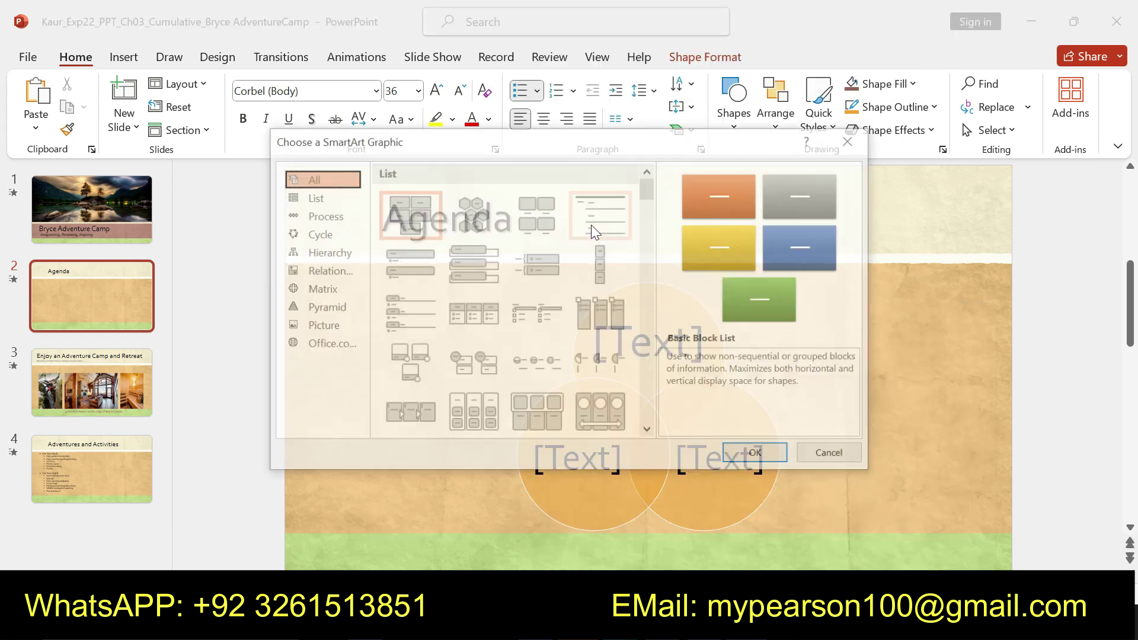
click(308, 198)
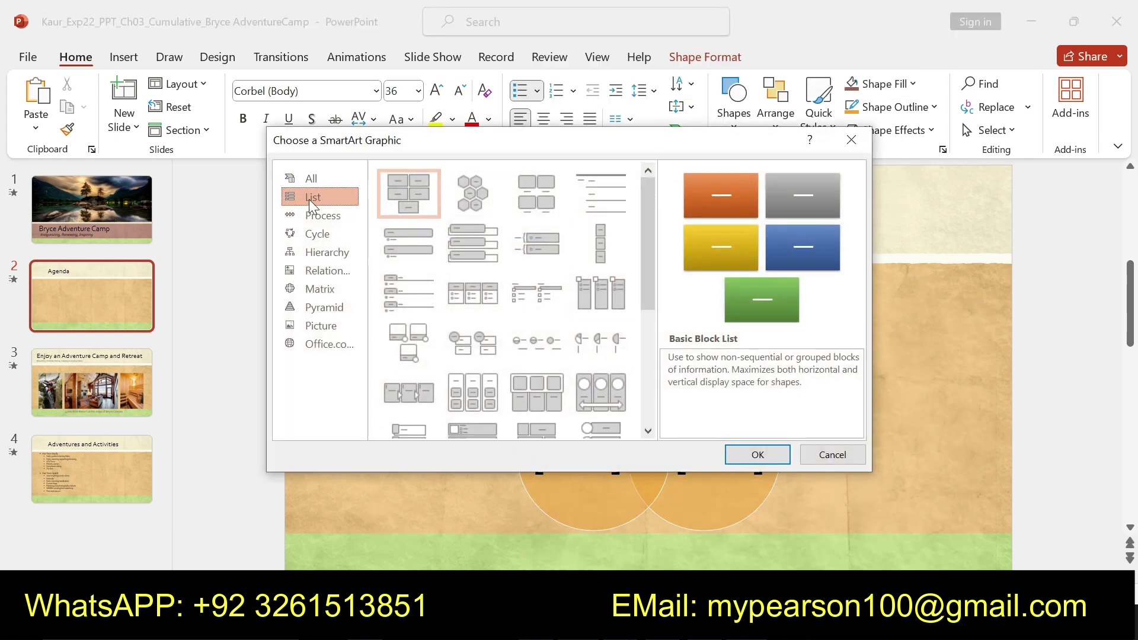
click(462, 244)
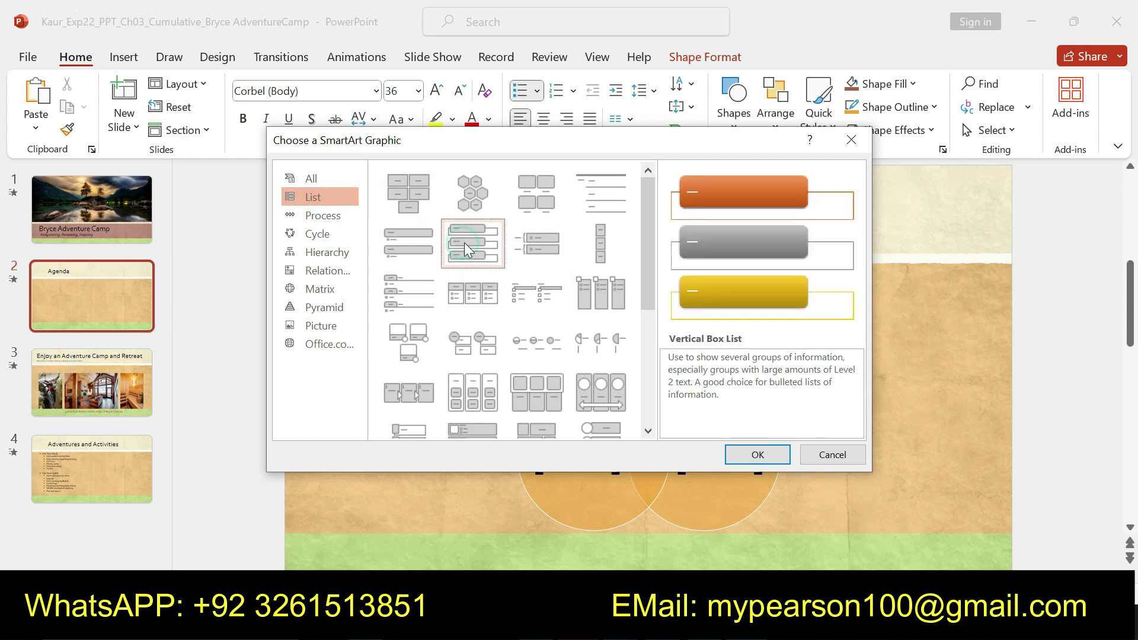
click(746, 453)
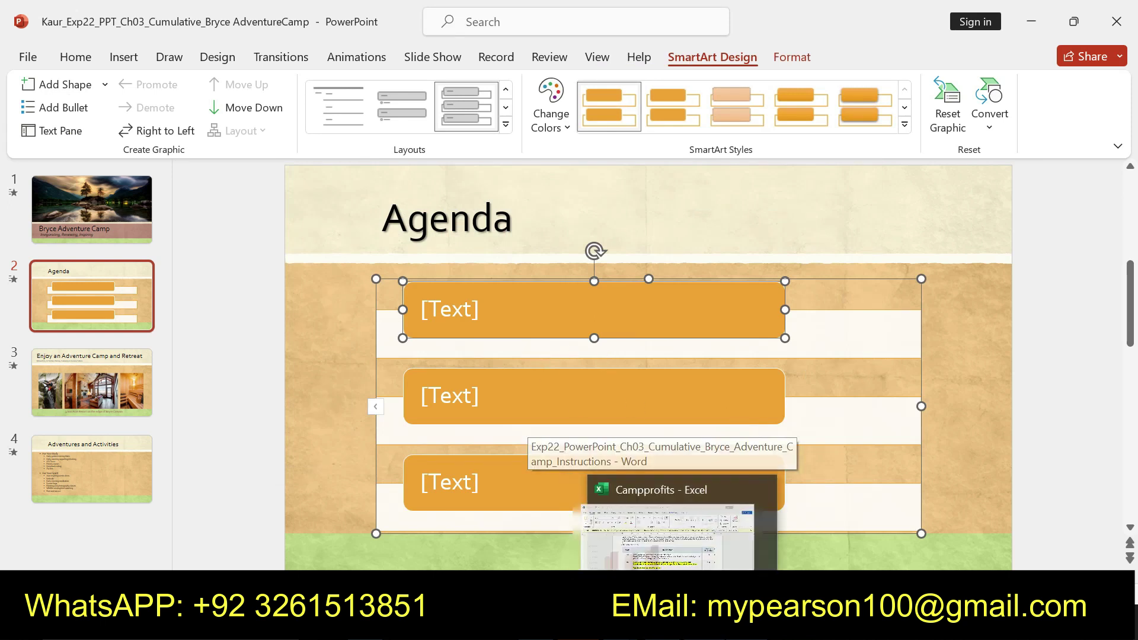
Step: Paste 'Highlights and Activities' from the instructions into the first SmartArt box
click(662, 534)
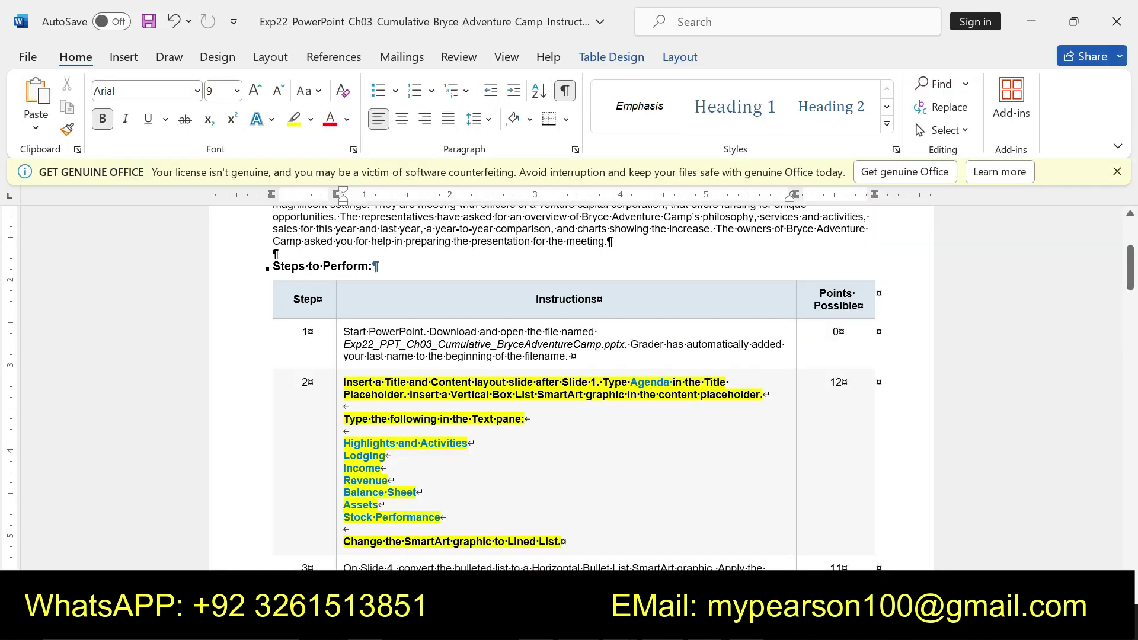
drag(343, 443, 467, 443)
key(ctrl+c)
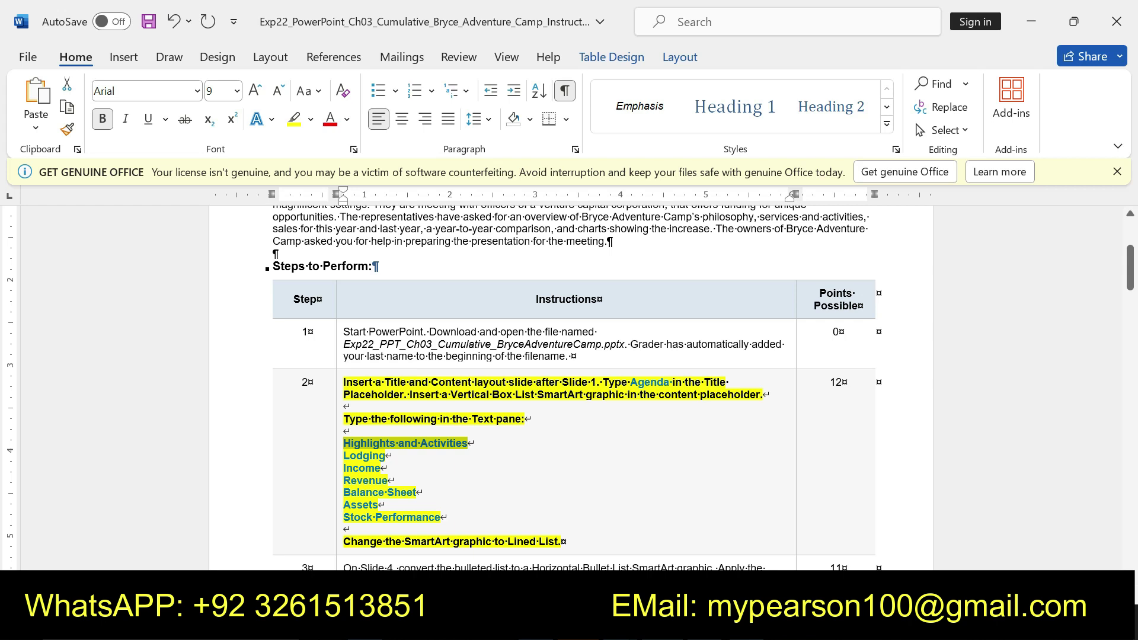
key(alt+Tab)
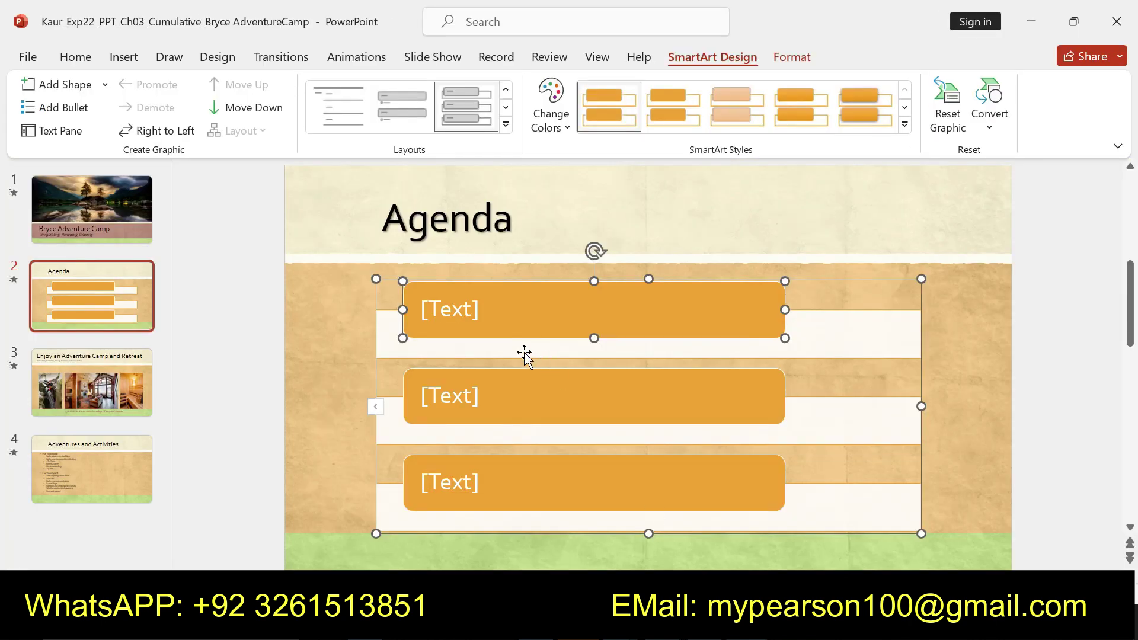
click(468, 314)
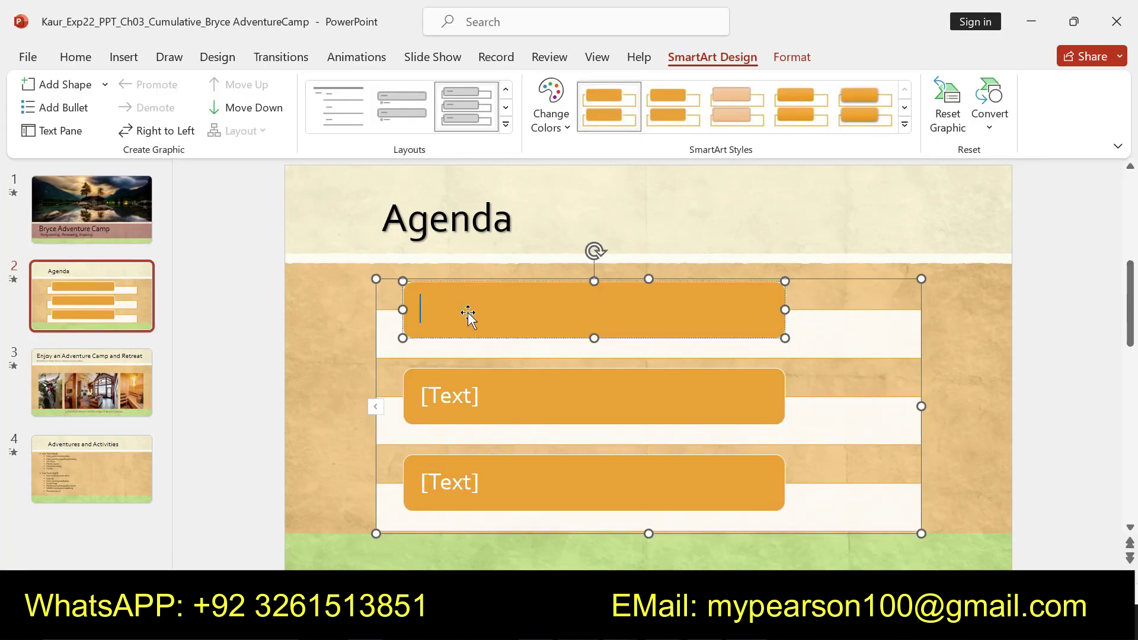
key(ctrl+v)
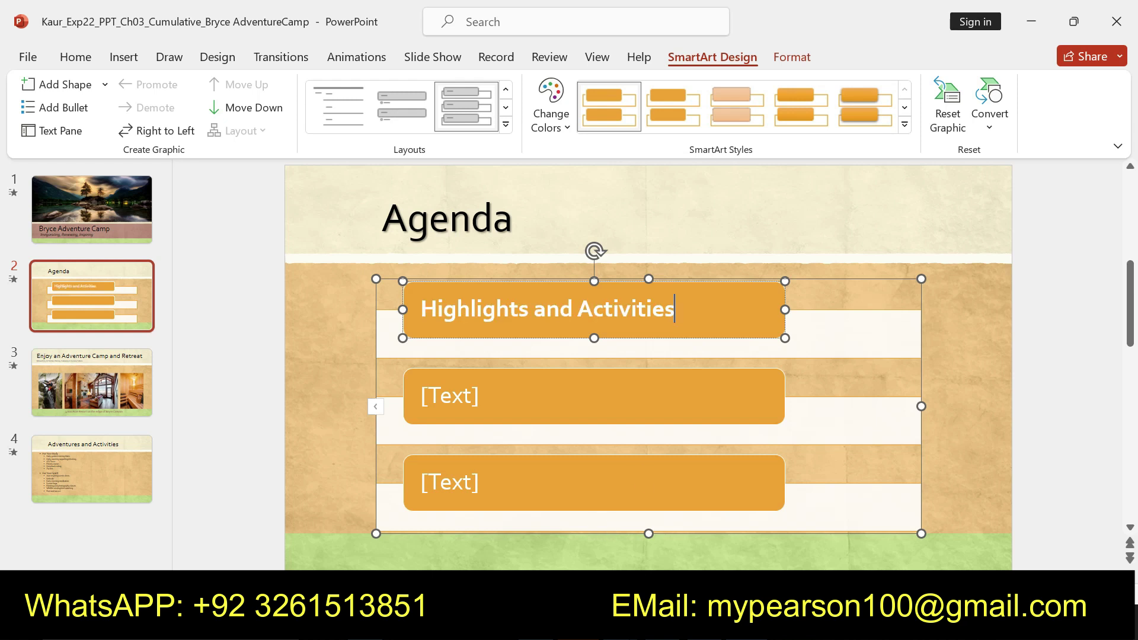
Step: Copy 'Lodging' from the instructions into the second SmartArt box
key(alt+Tab)
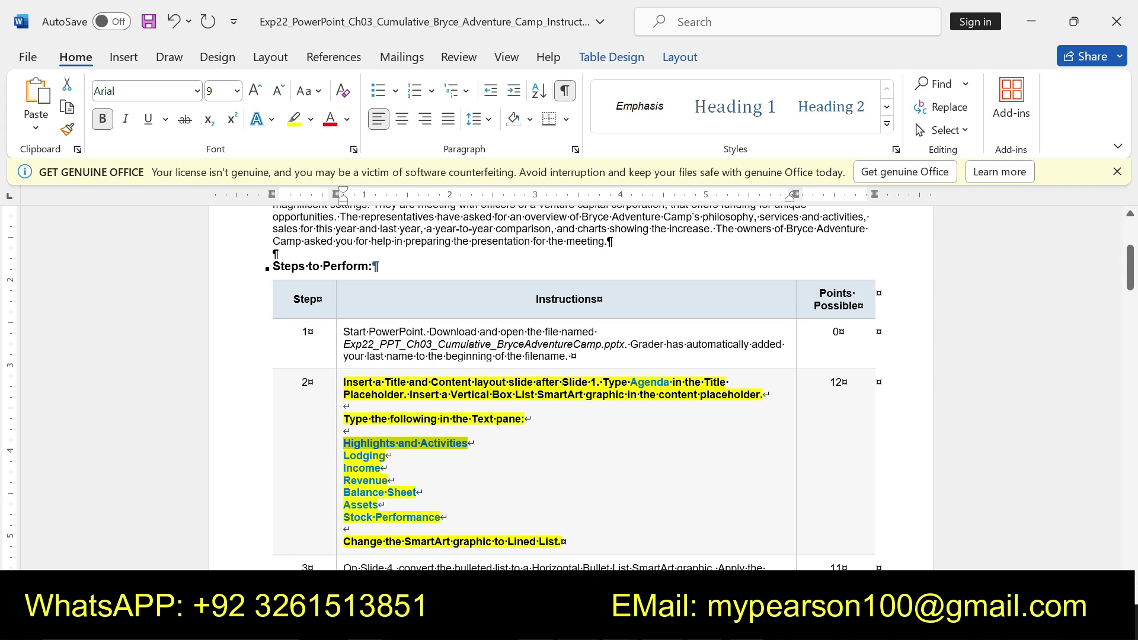
double_click(364, 456)
key(ctrl+c)
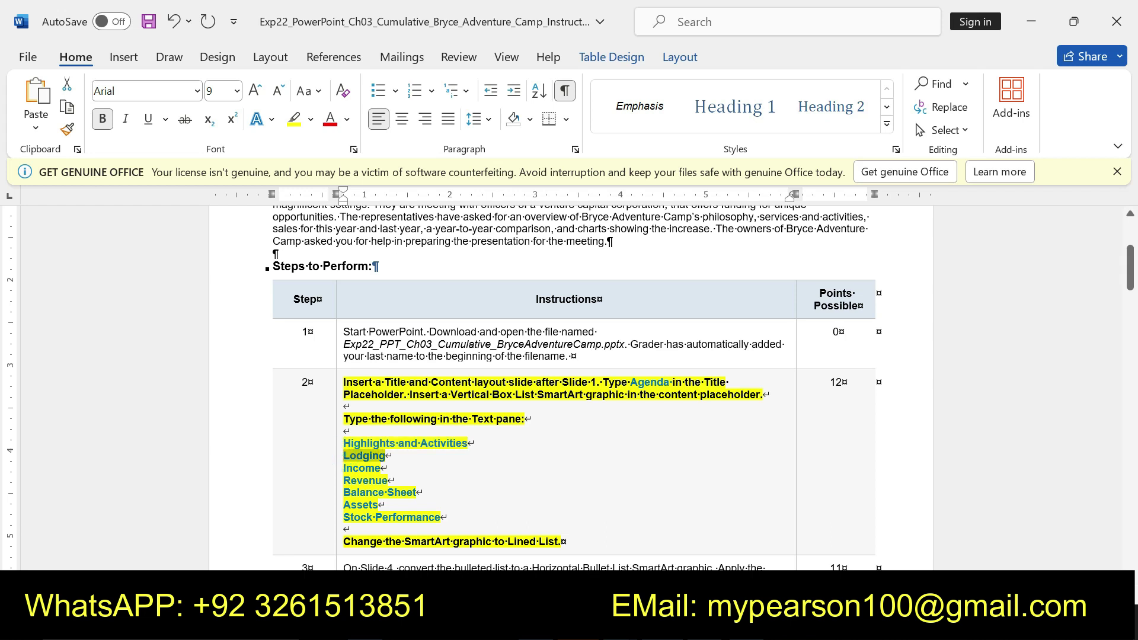
right_click(384, 454)
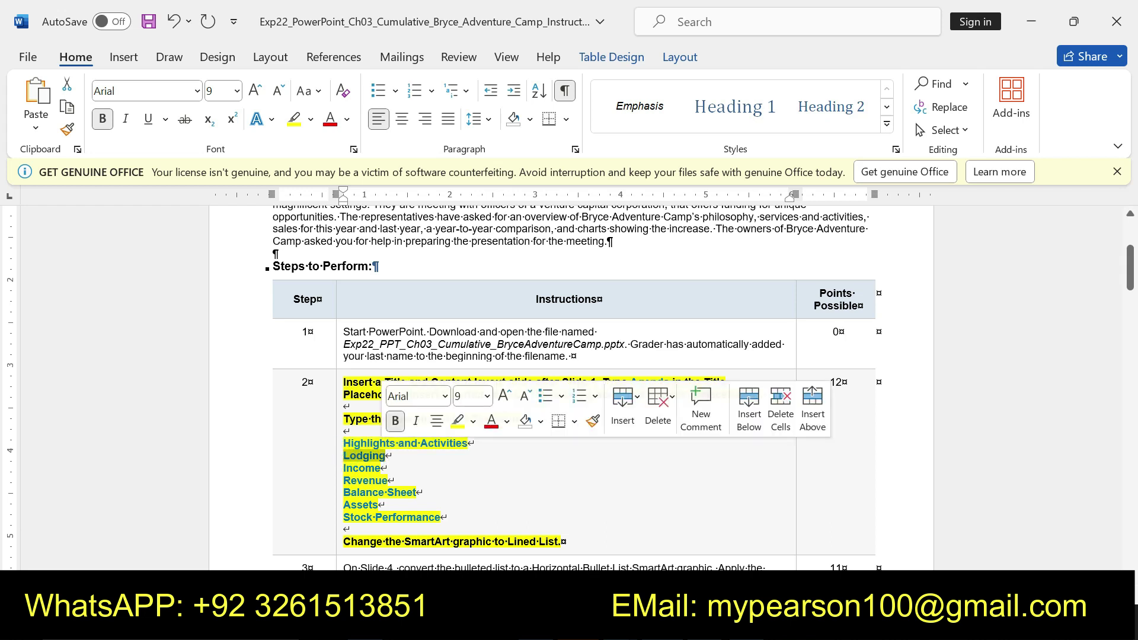
key(Escape)
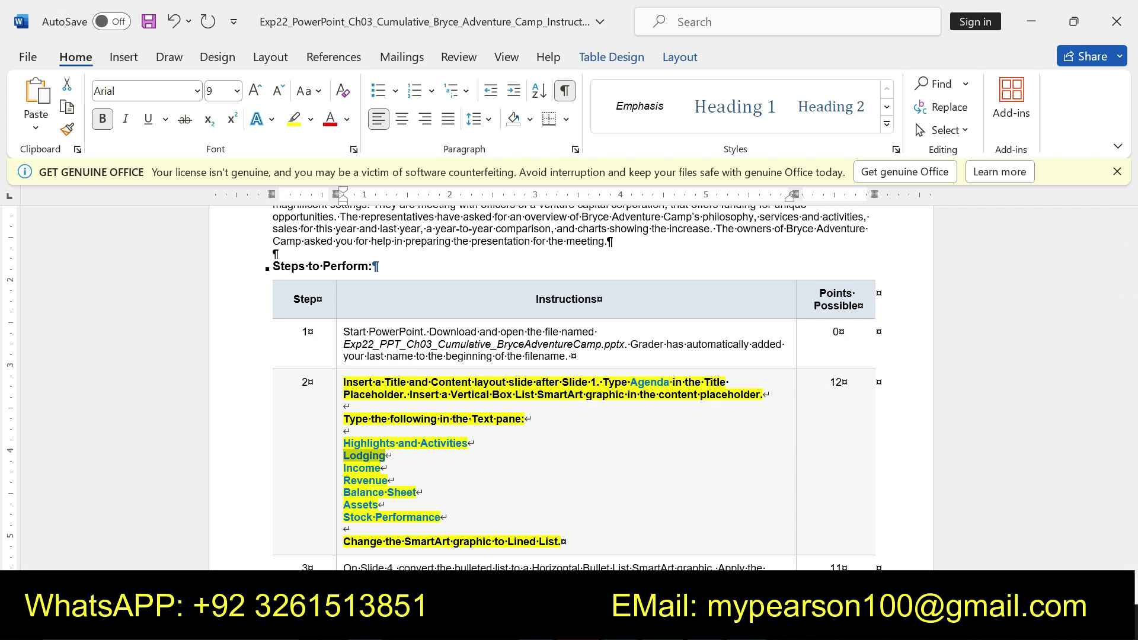
key(alt+Tab)
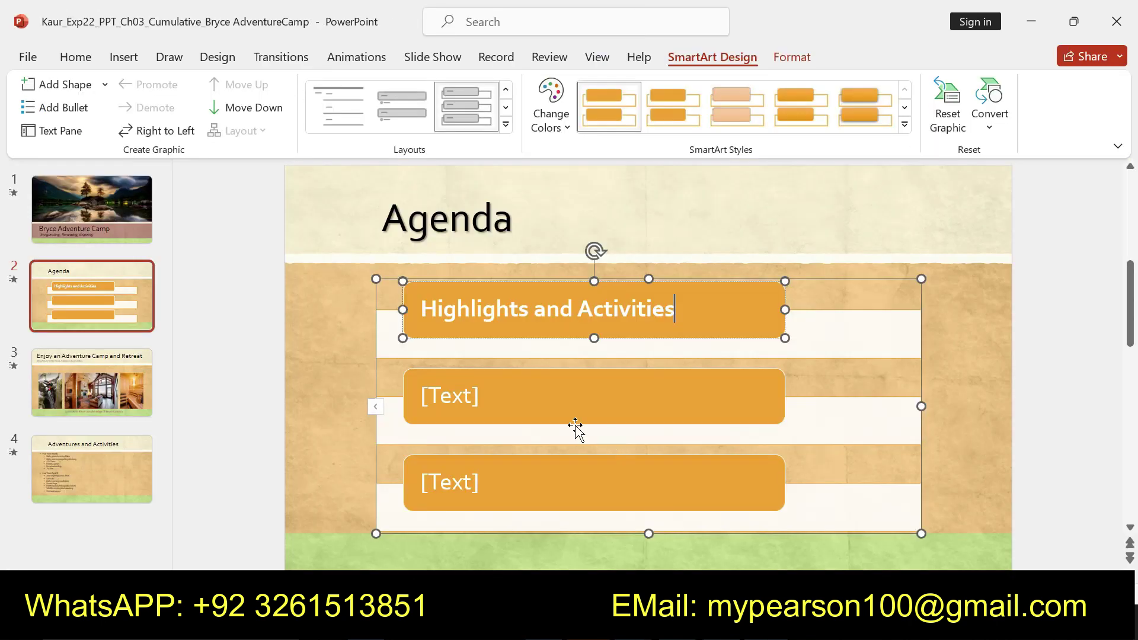
click(478, 400)
key(ctrl+v)
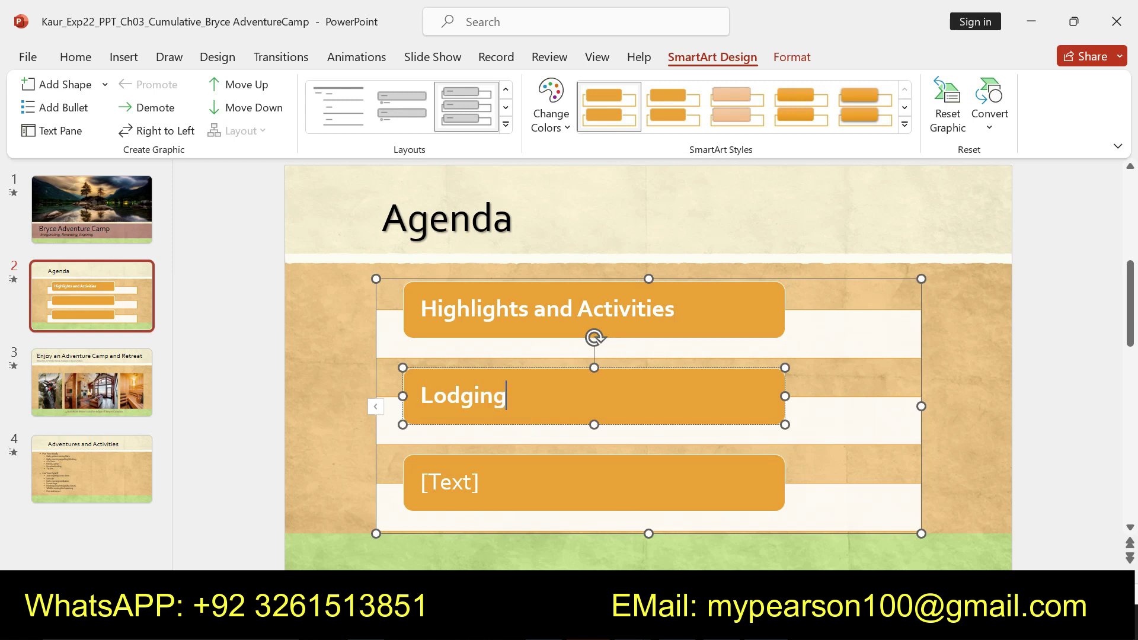
Step: Copy 'Income' from the instructions into the third SmartArt box
key(alt+Tab)
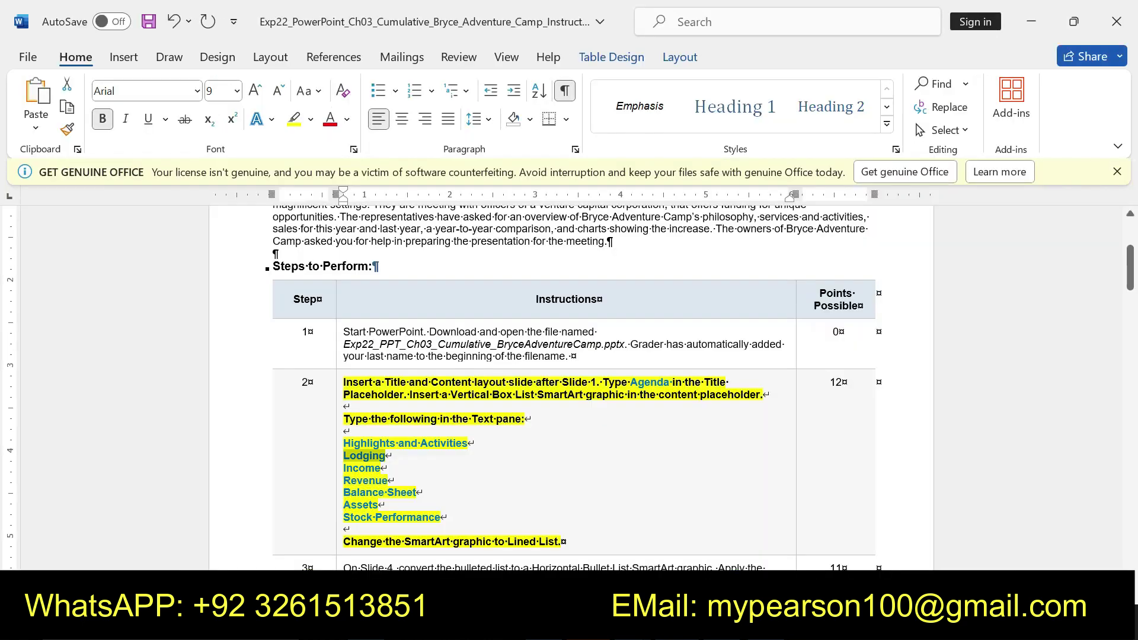
drag(344, 468, 379, 467)
key(ctrl+c)
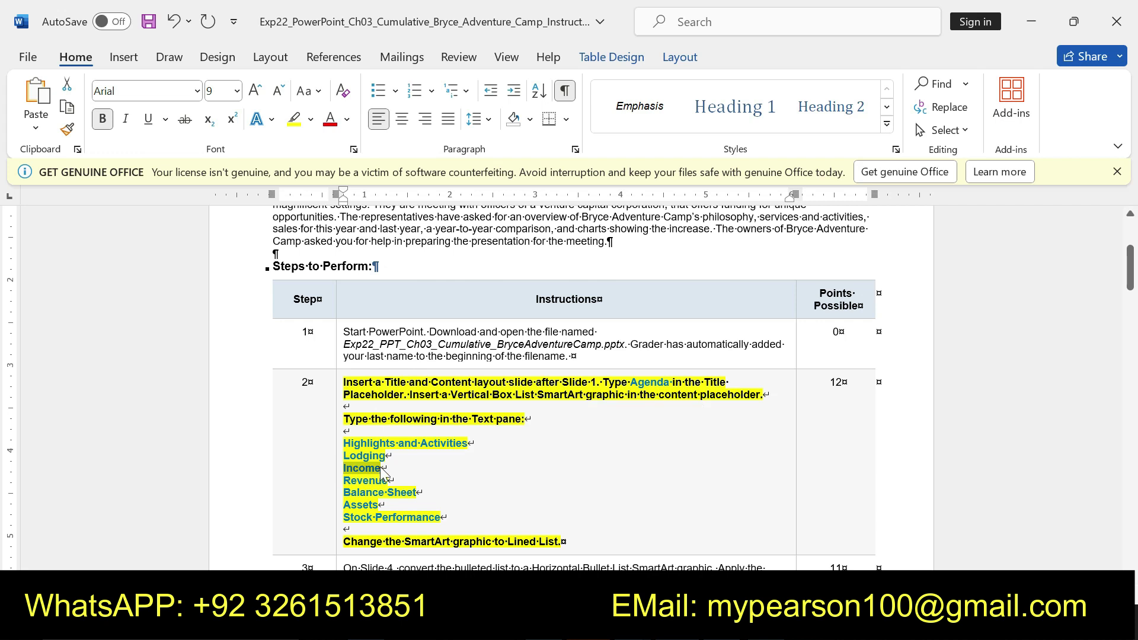
key(alt+Tab)
click(495, 491)
key(ctrl+v)
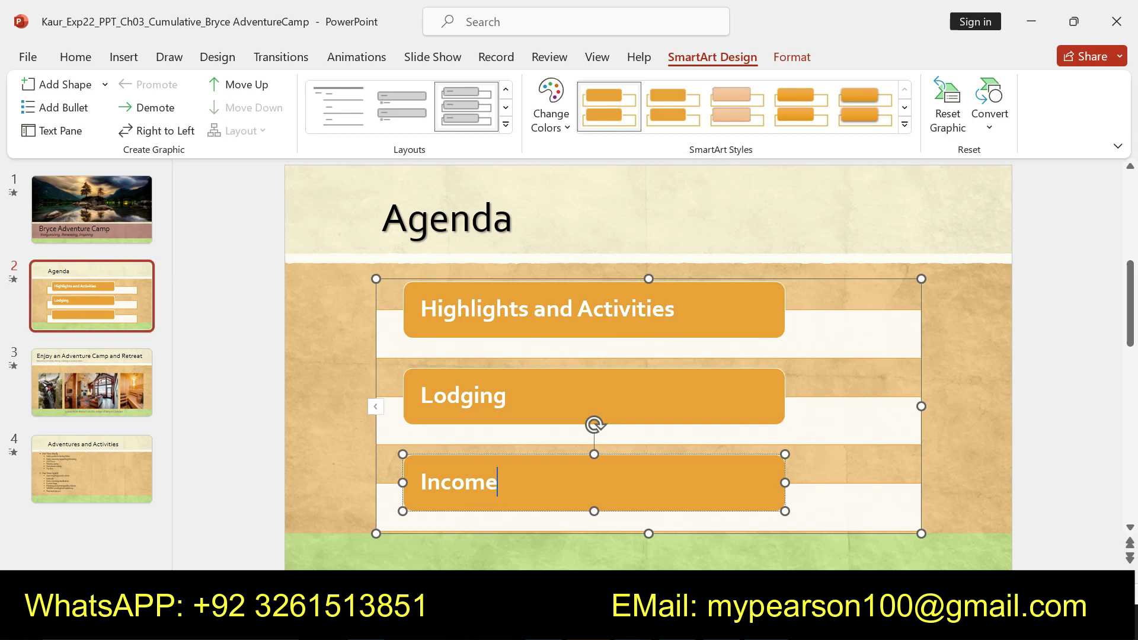
key(alt+Tab)
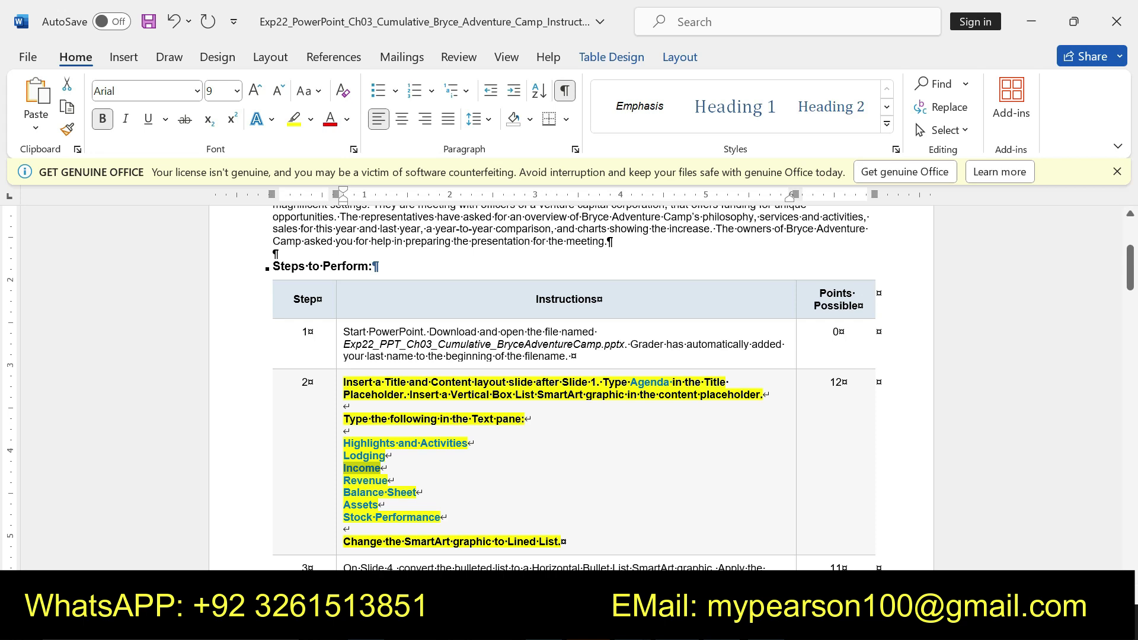
key(alt+Tab)
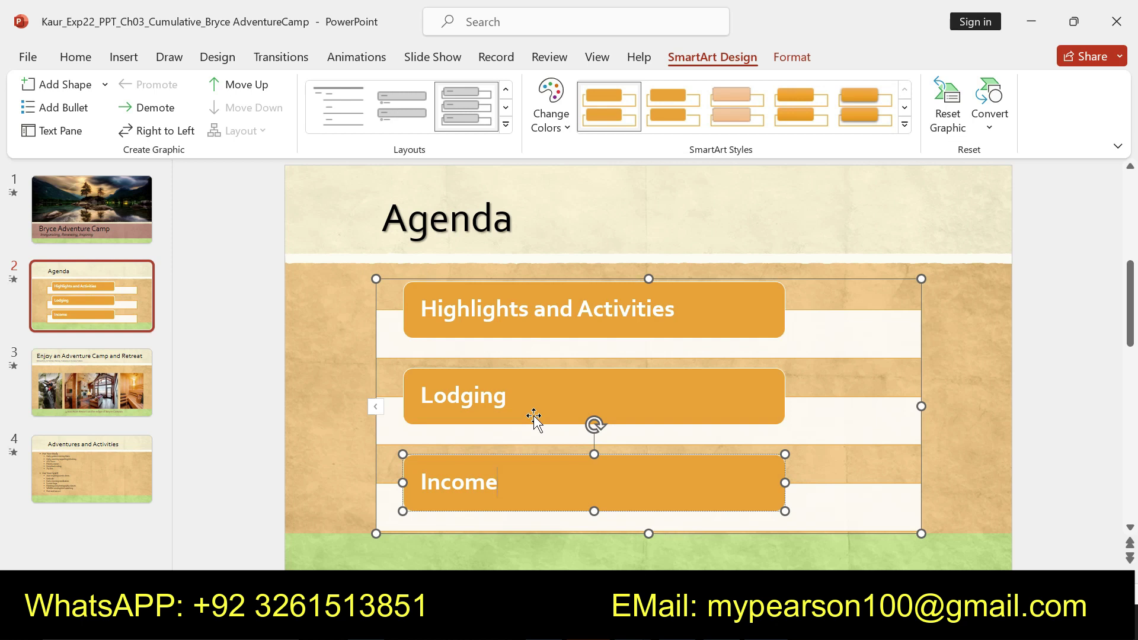
Step: Add a new empty box after Income in the Agenda graphic
click(354, 372)
click(391, 378)
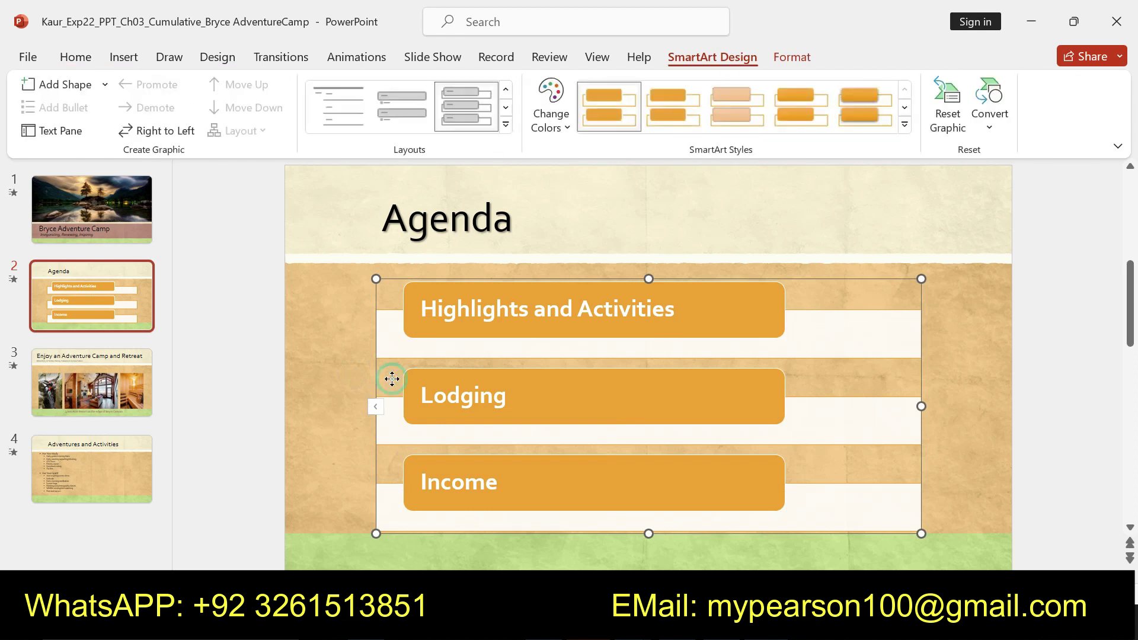
right_click(393, 378)
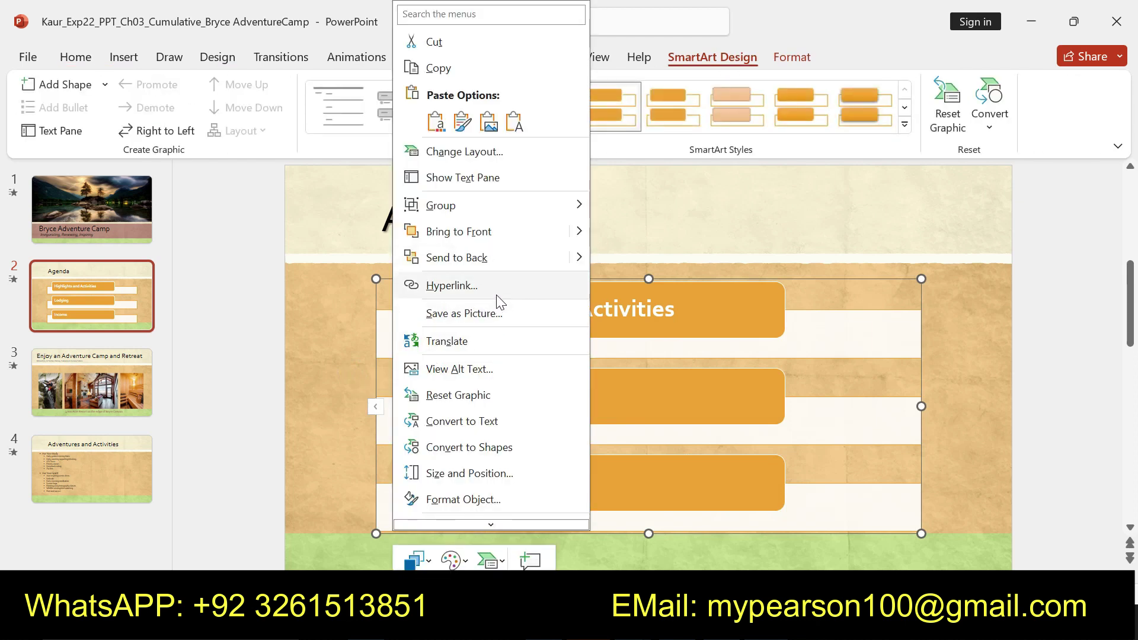
click(639, 490)
right_click(639, 489)
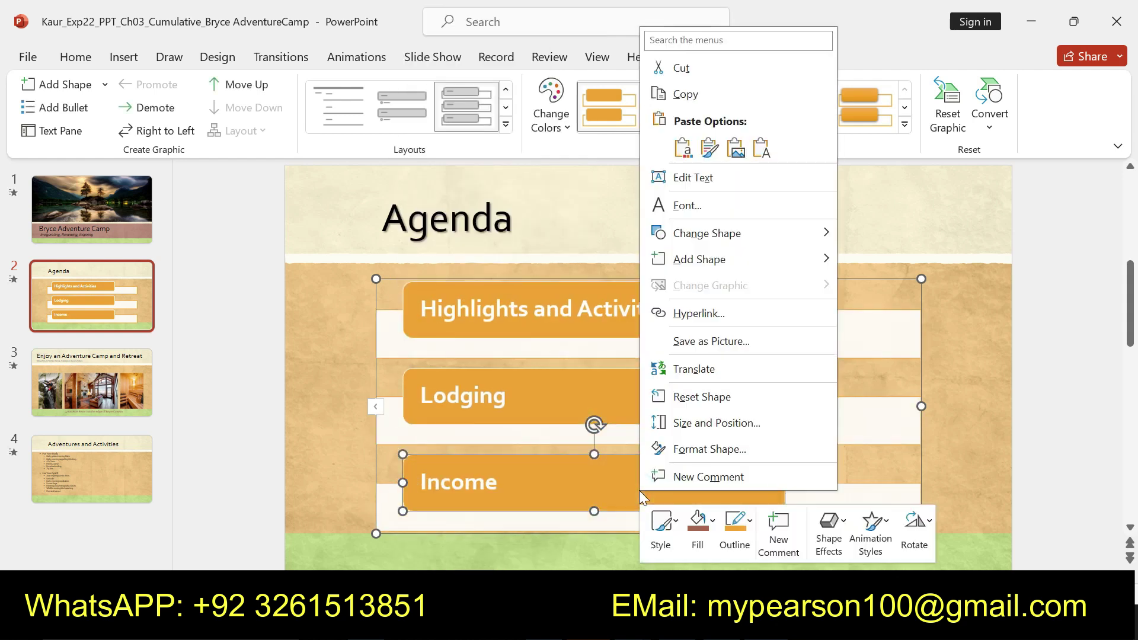
key(Escape)
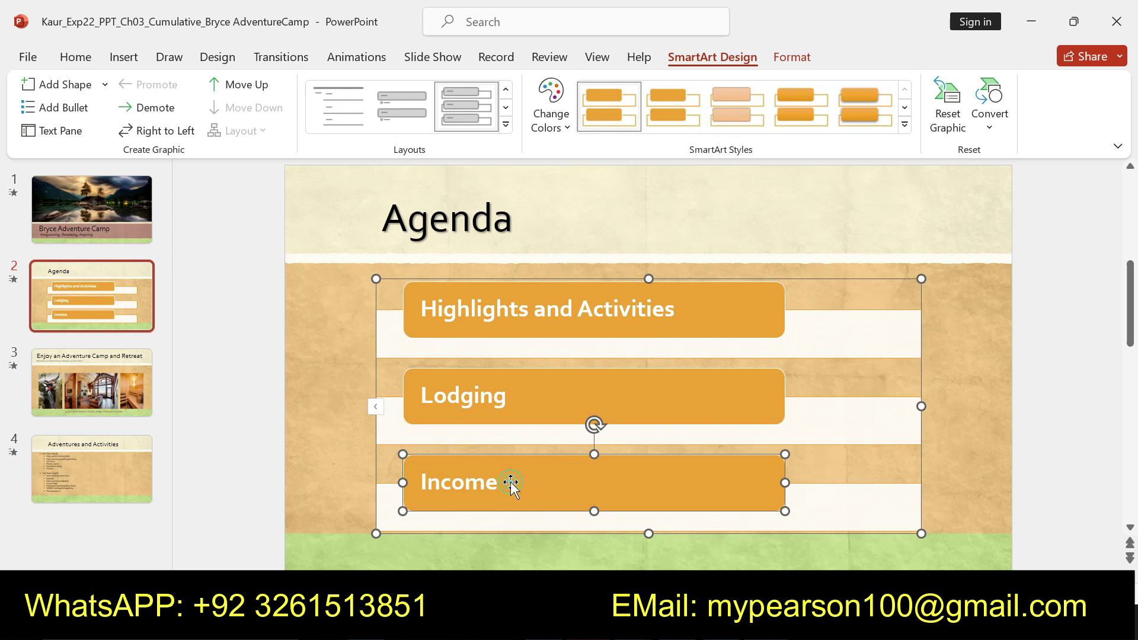
right_click(512, 497)
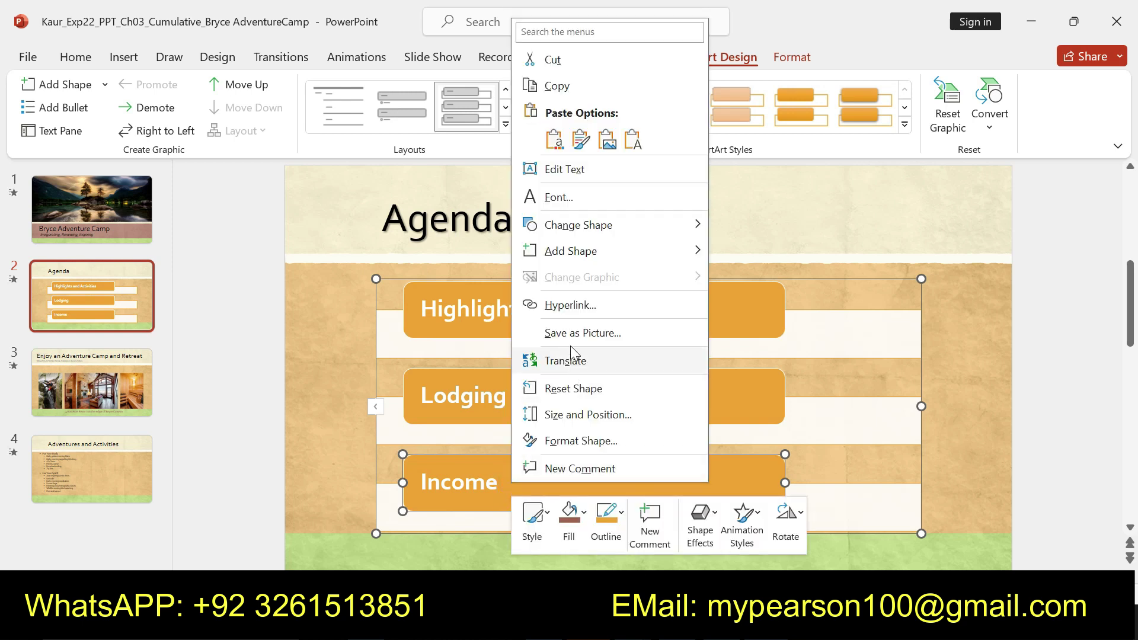
mouse_move(571, 251)
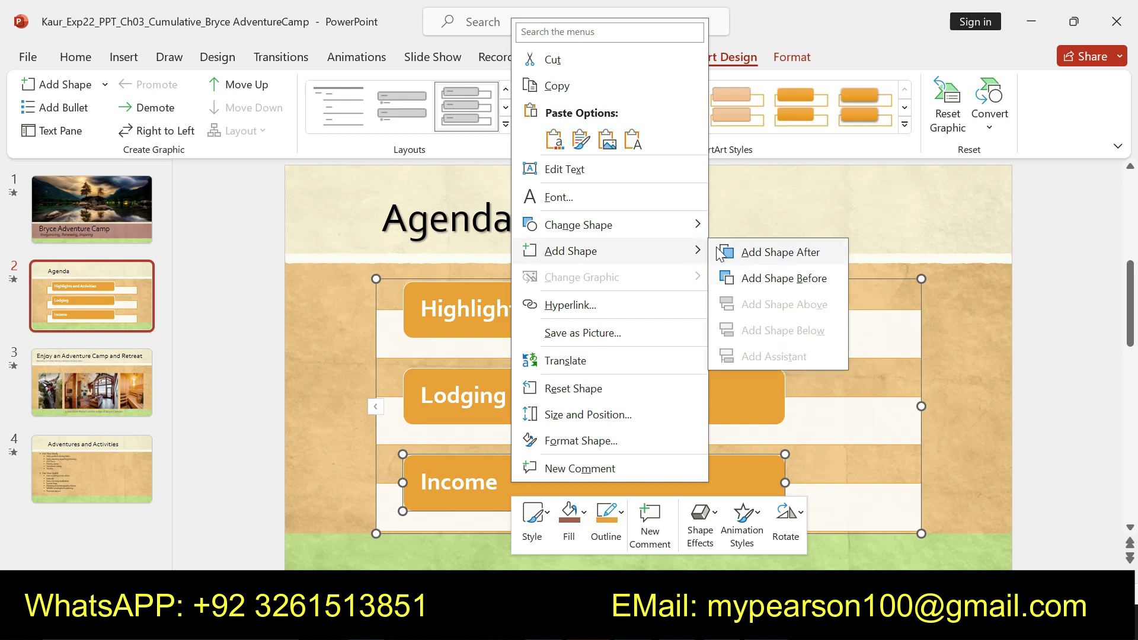
click(735, 254)
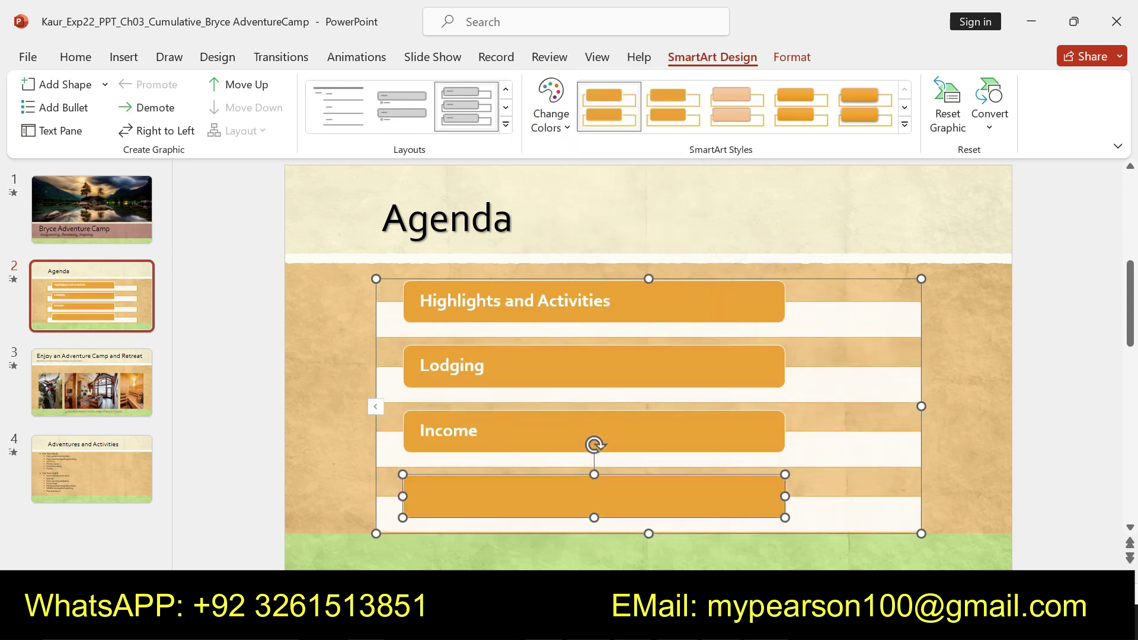
Step: Copy 'Revenue' into the list, then delete the pasted Revenue boxes again
key(alt+Tab)
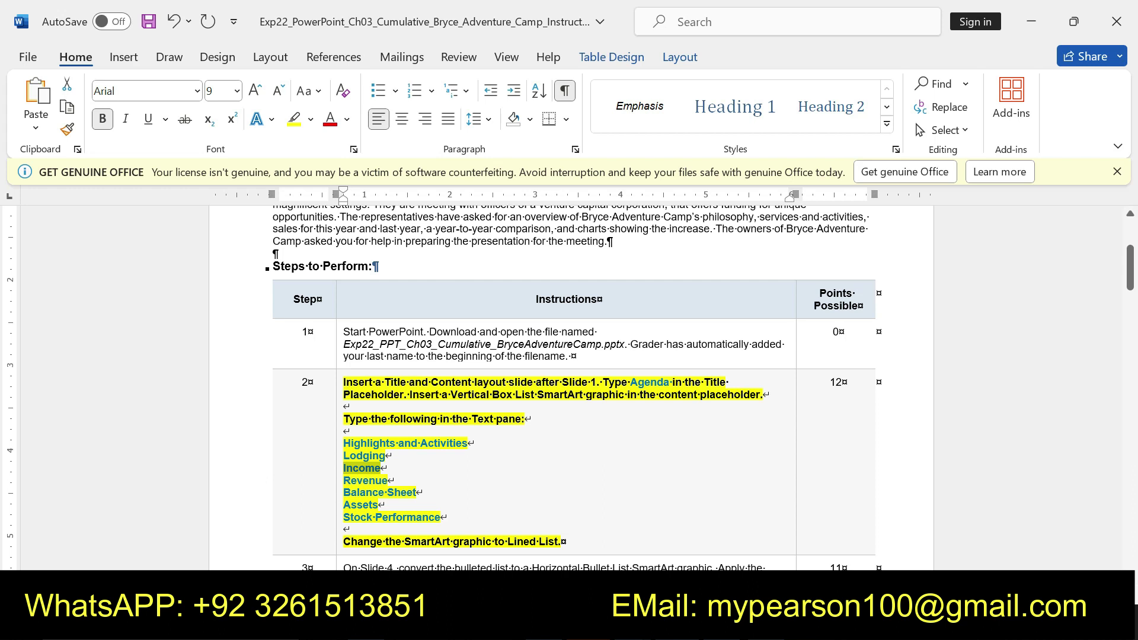
drag(343, 482, 388, 485)
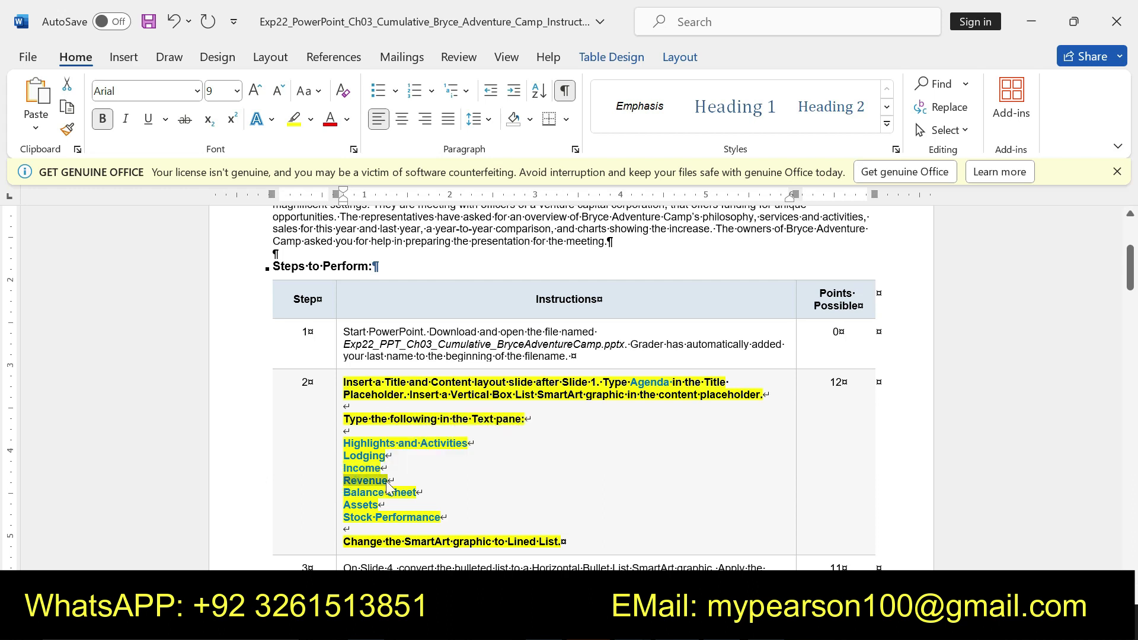
key(alt+Tab)
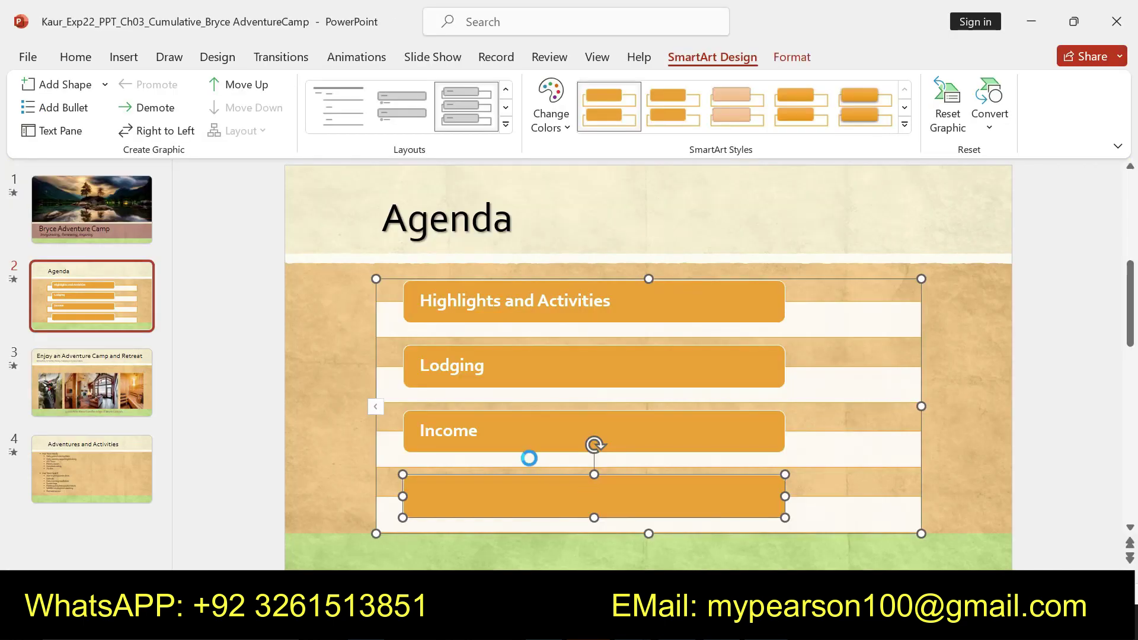
key(ctrl+v)
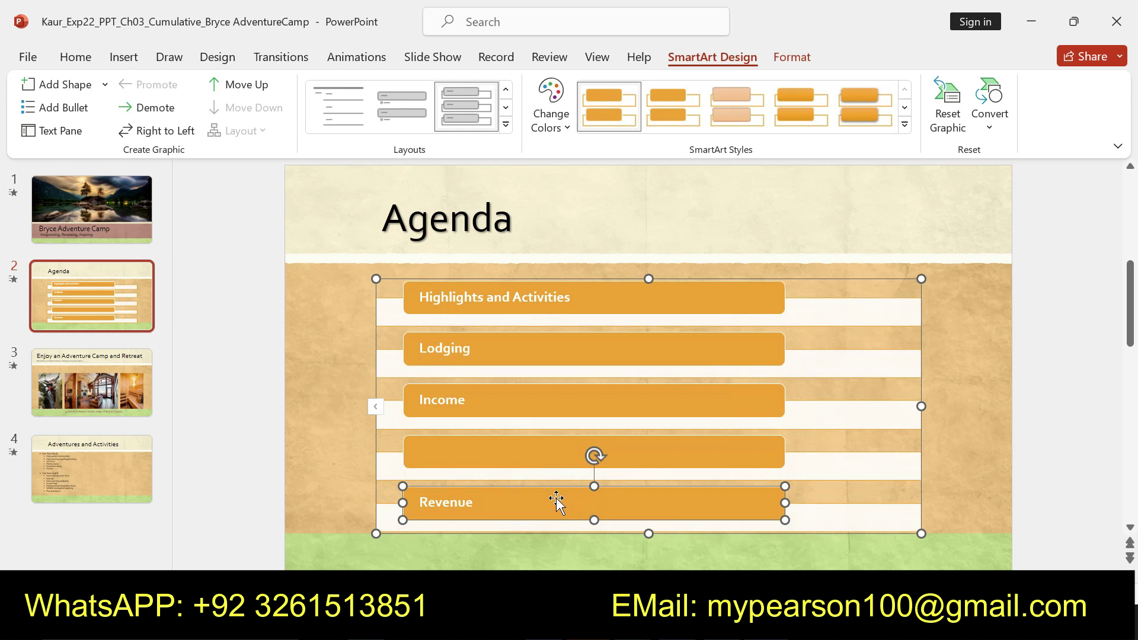
right_click(557, 503)
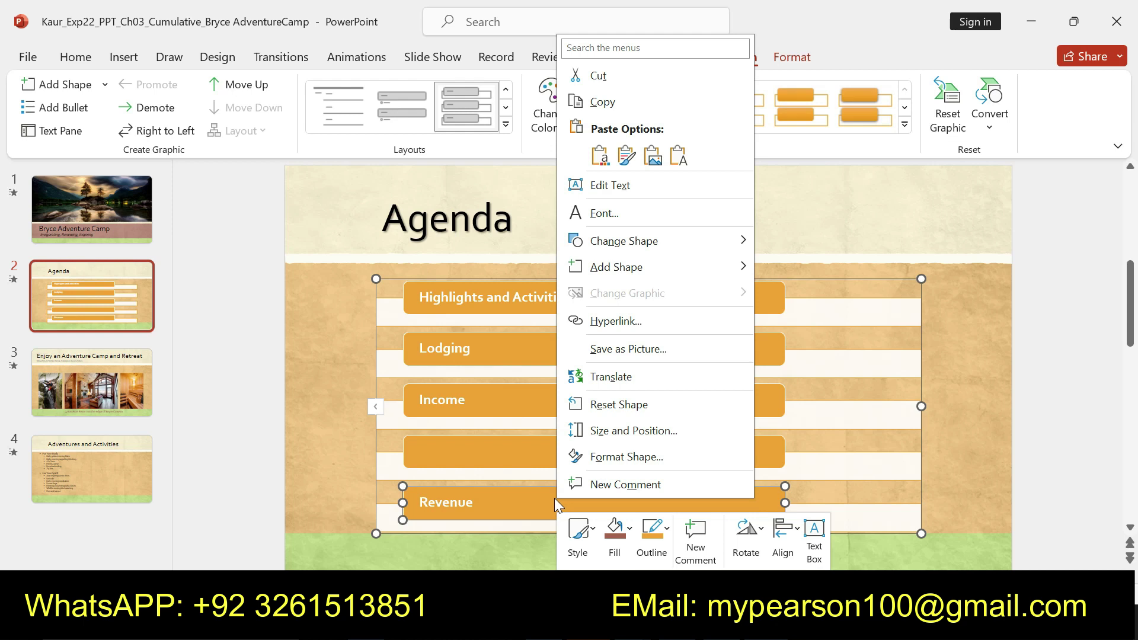
click(480, 449)
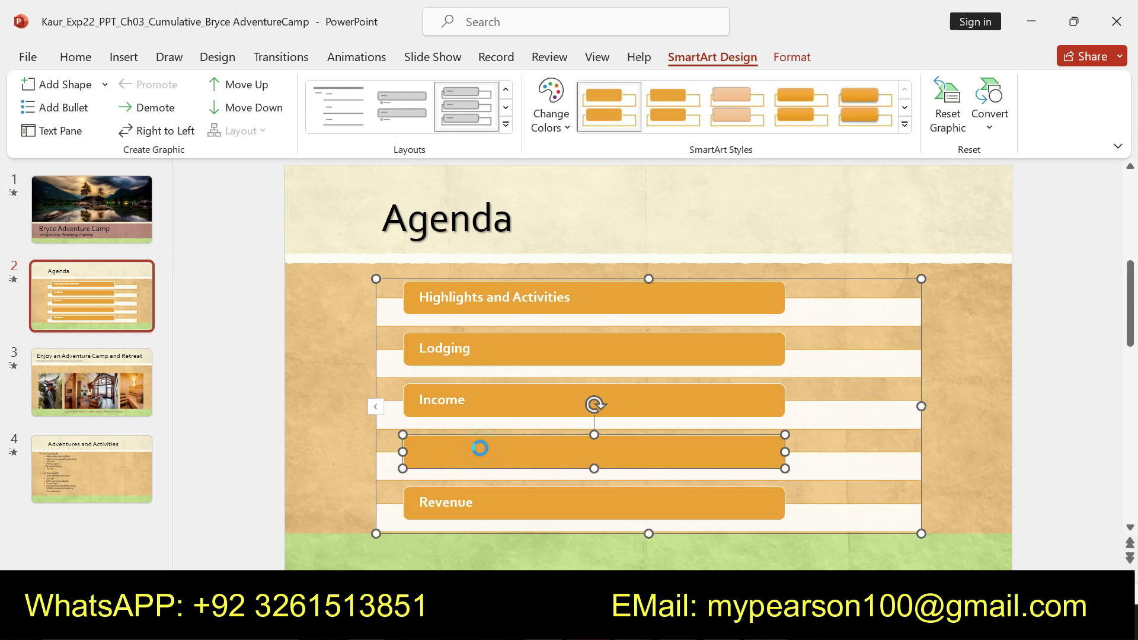
key(ctrl+v)
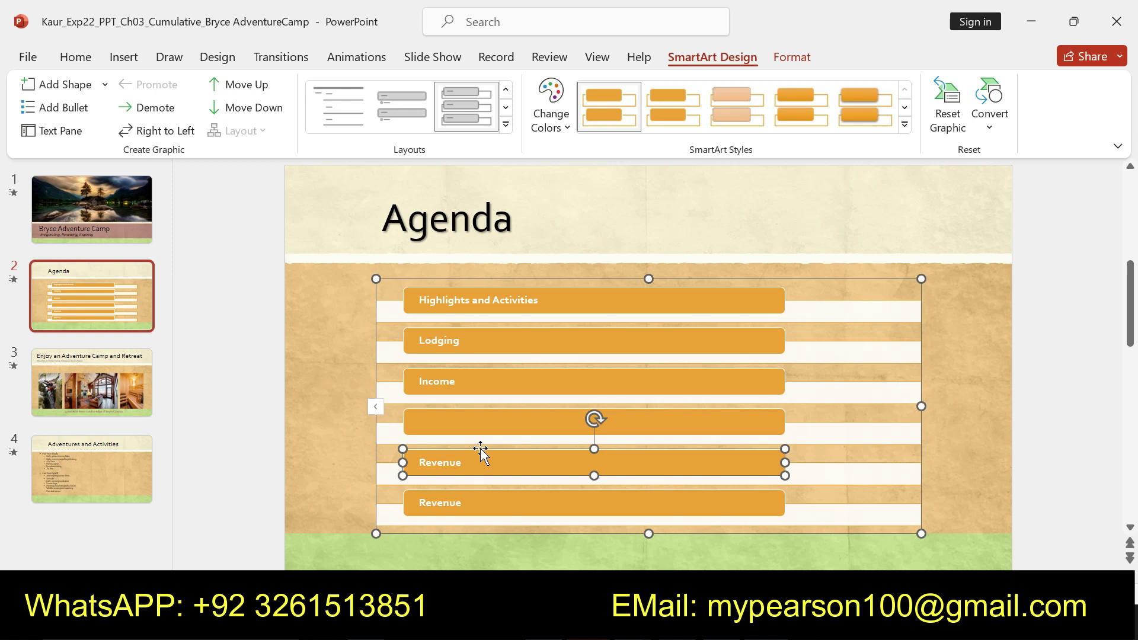
key(Delete)
key(Delete)
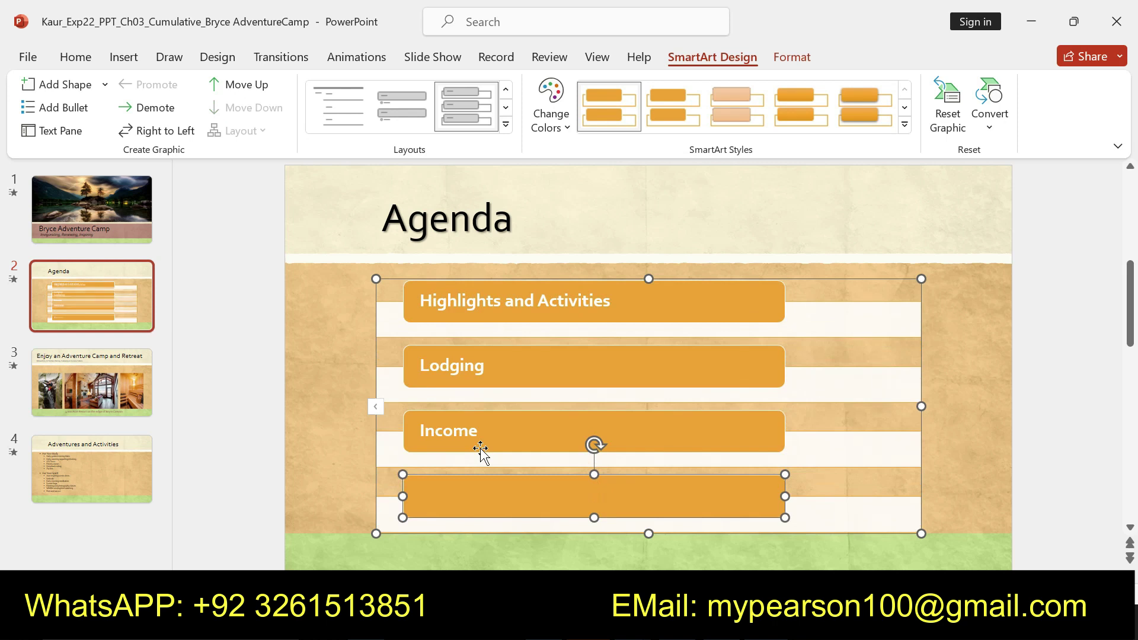
Step: Add an empty box after Income, undoing the accidental Revenue paste
click(605, 476)
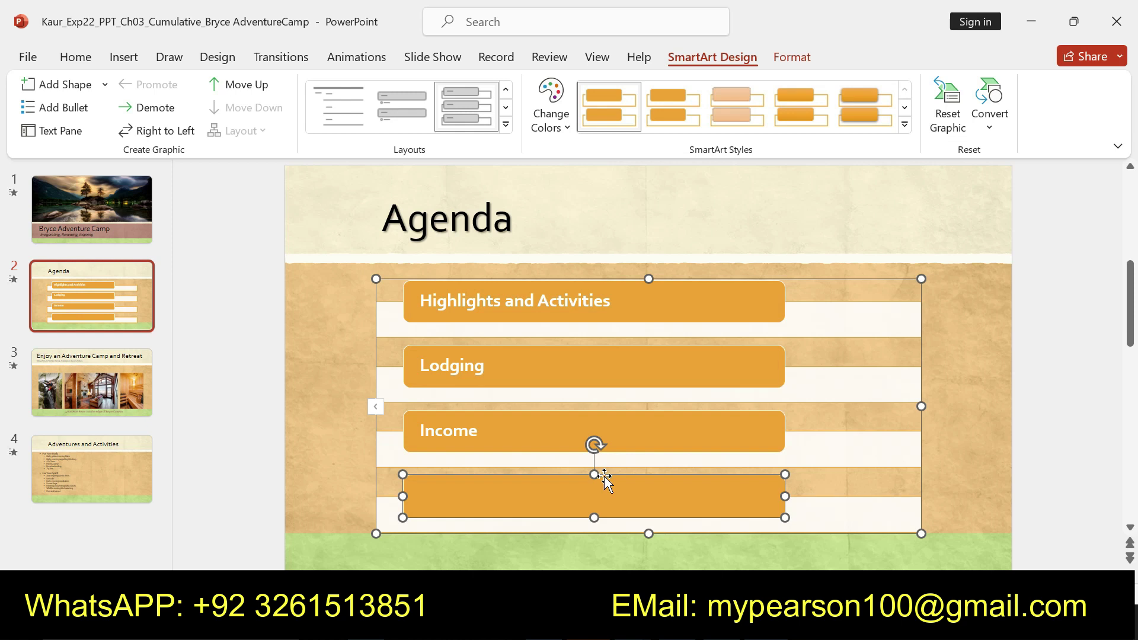
click(505, 439)
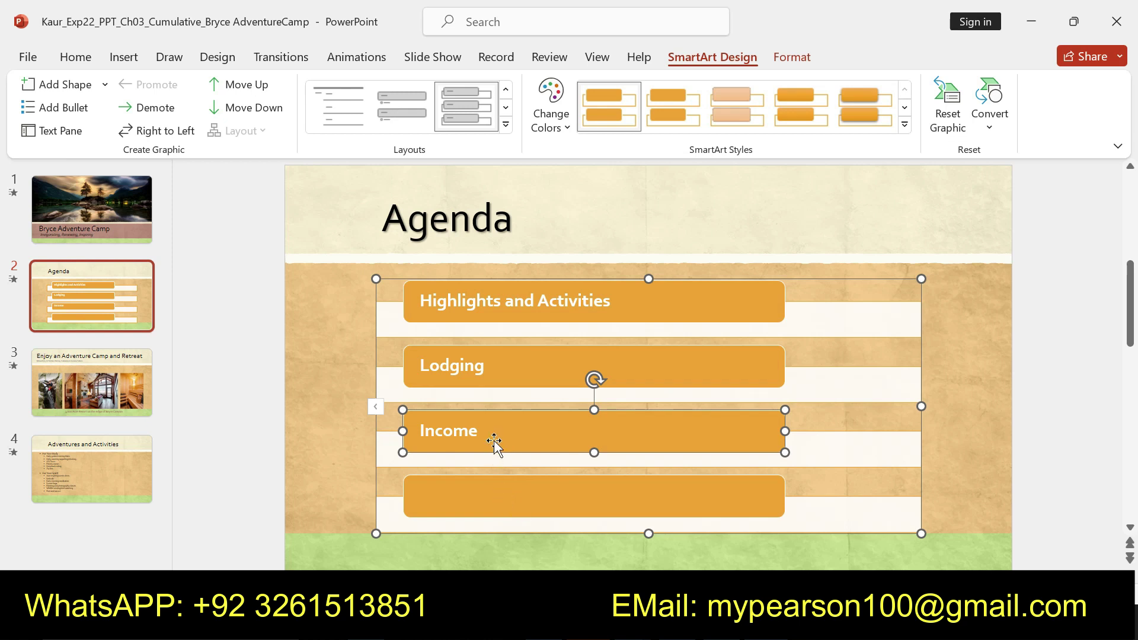
click(544, 400)
click(508, 437)
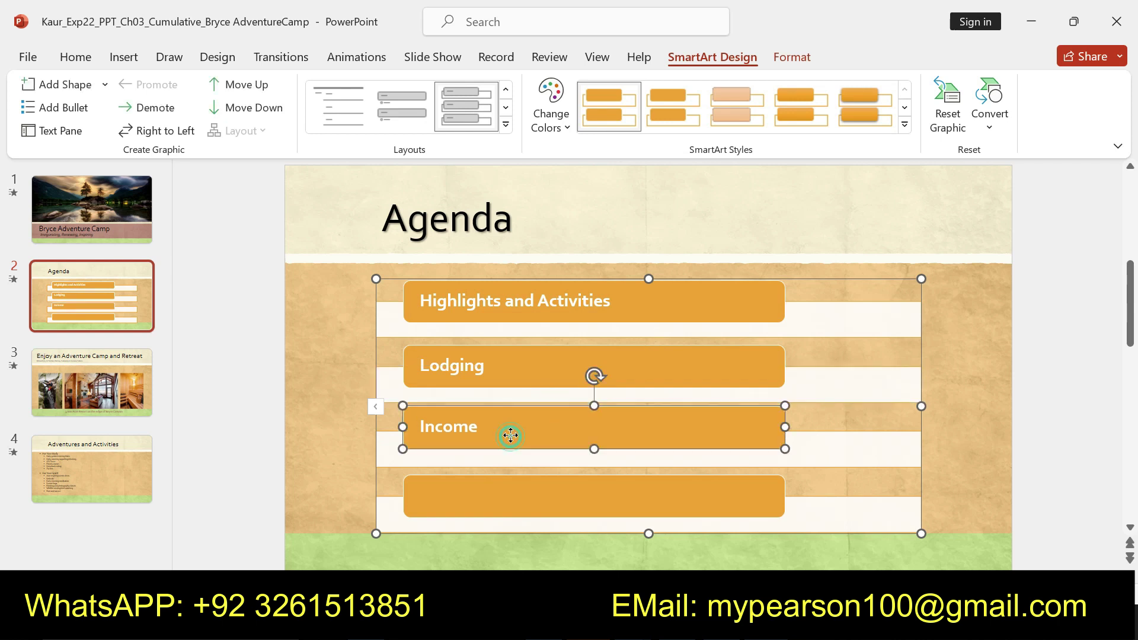
right_click(511, 452)
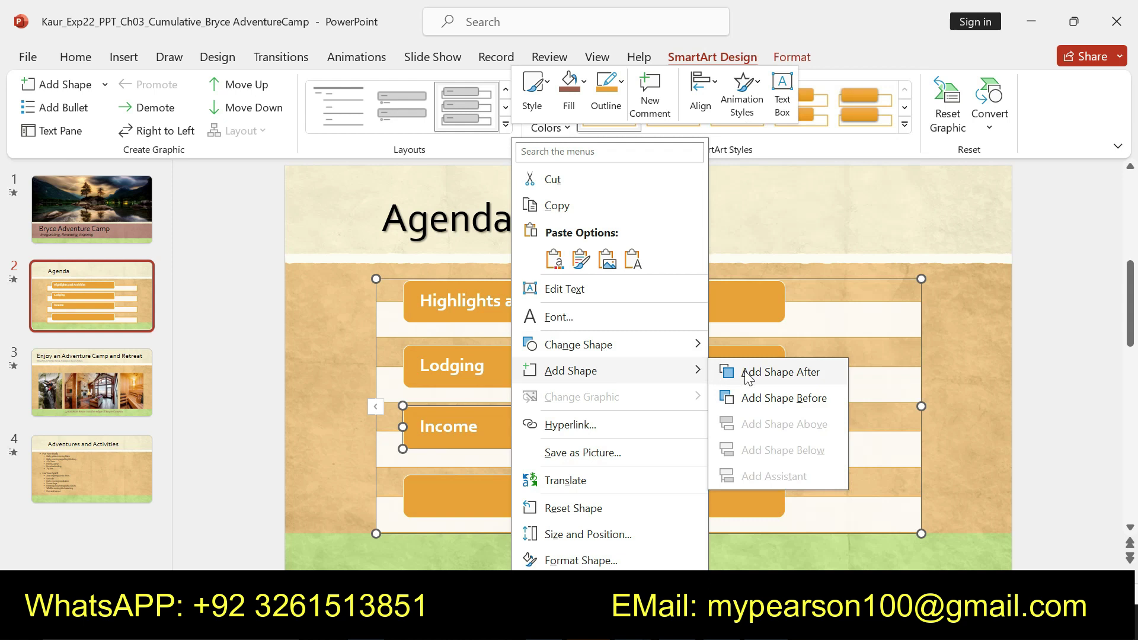
mouse_move(571, 371)
click(738, 371)
key(ctrl+v)
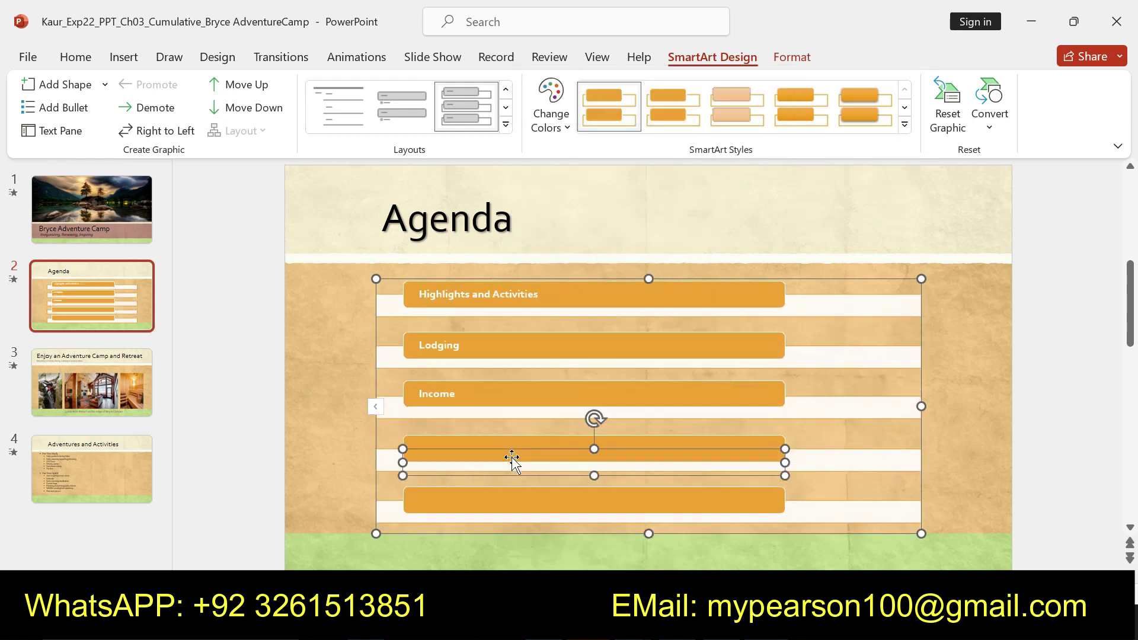
key(ctrl+z)
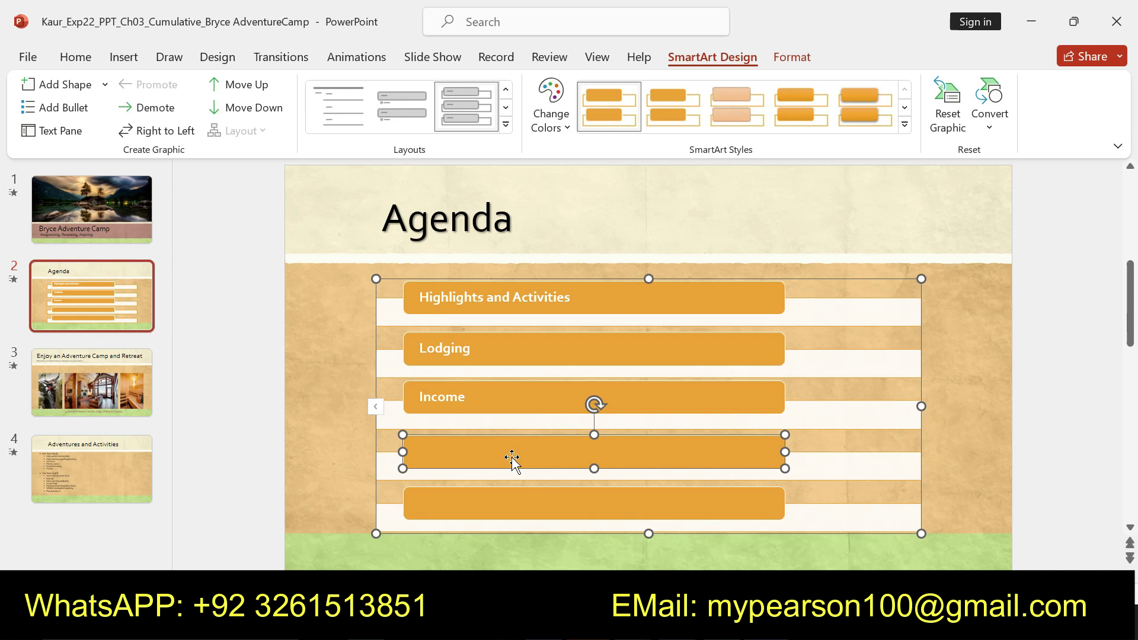
Step: Add a second empty box after Income and paste Revenue after an empty box
click(494, 398)
right_click(494, 398)
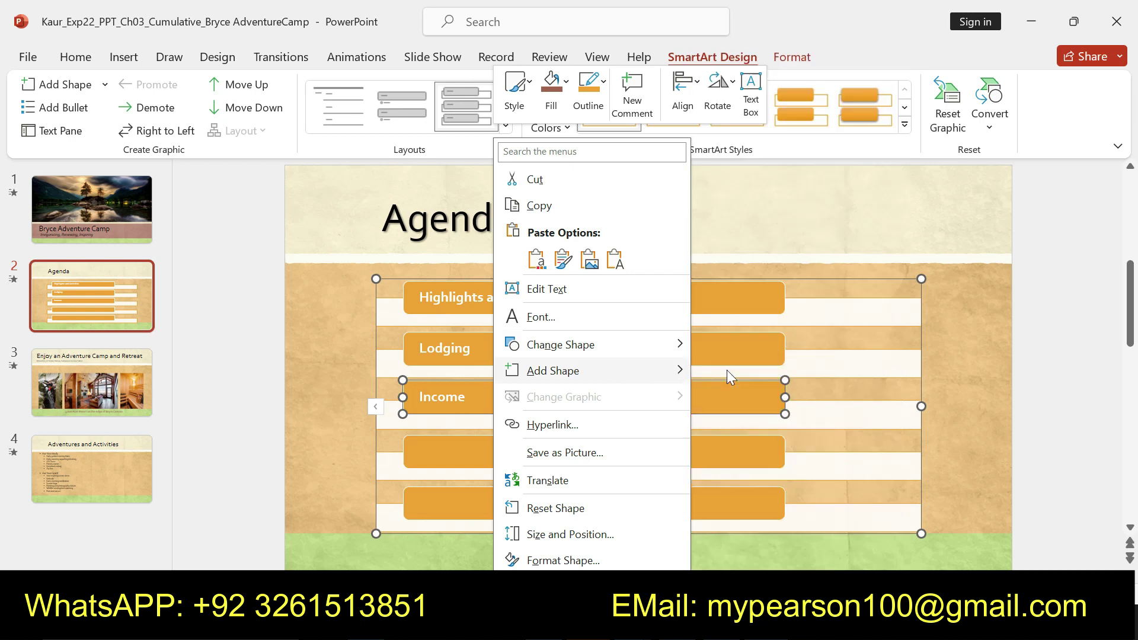
click(771, 372)
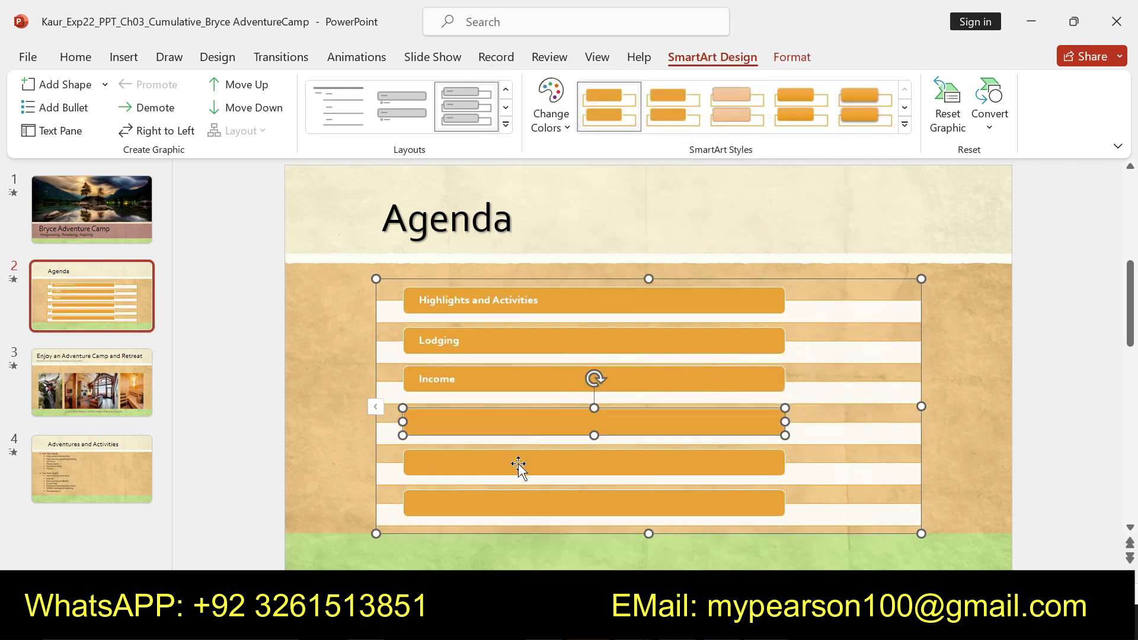
click(520, 465)
click(492, 422)
key(alt+Tab)
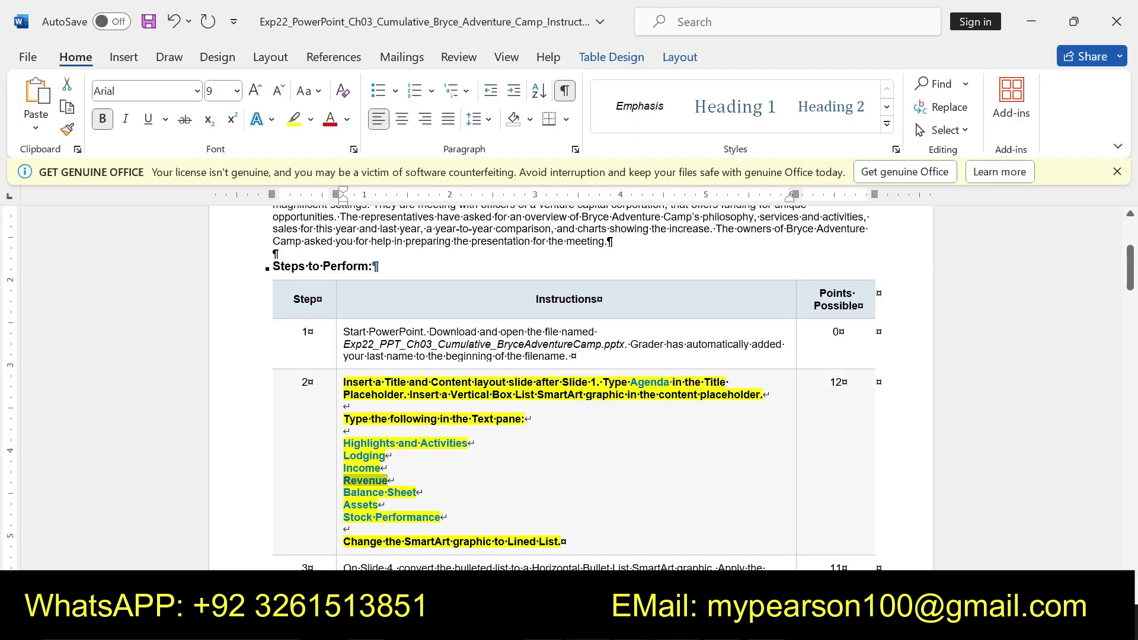
key(alt+Tab)
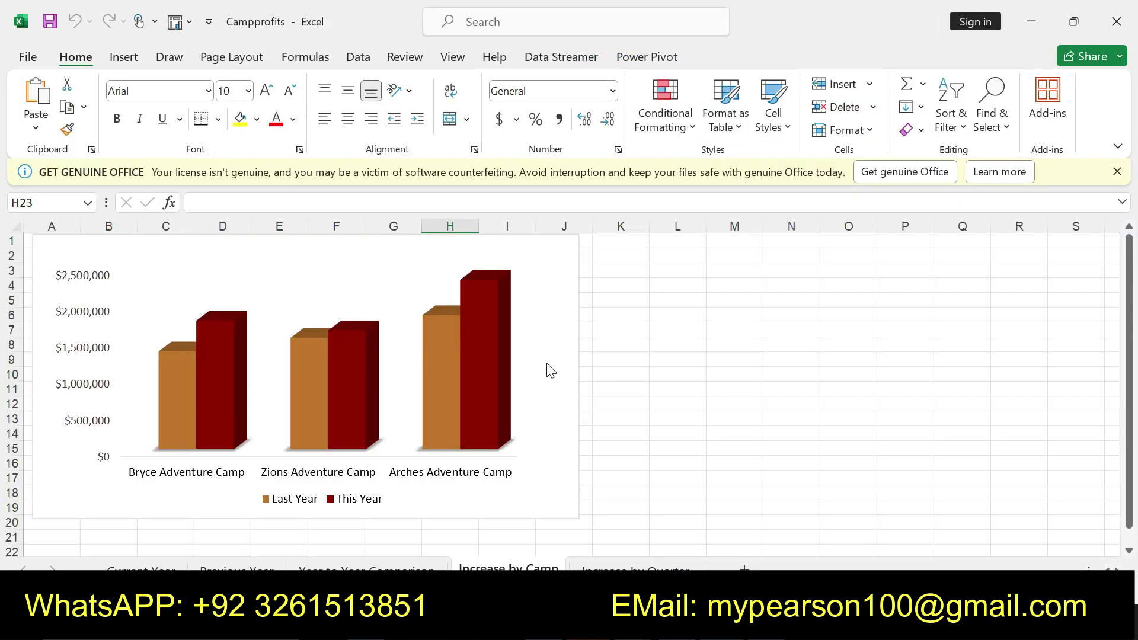
key(alt+Tab)
click(471, 385)
click(458, 415)
key(ctrl+v)
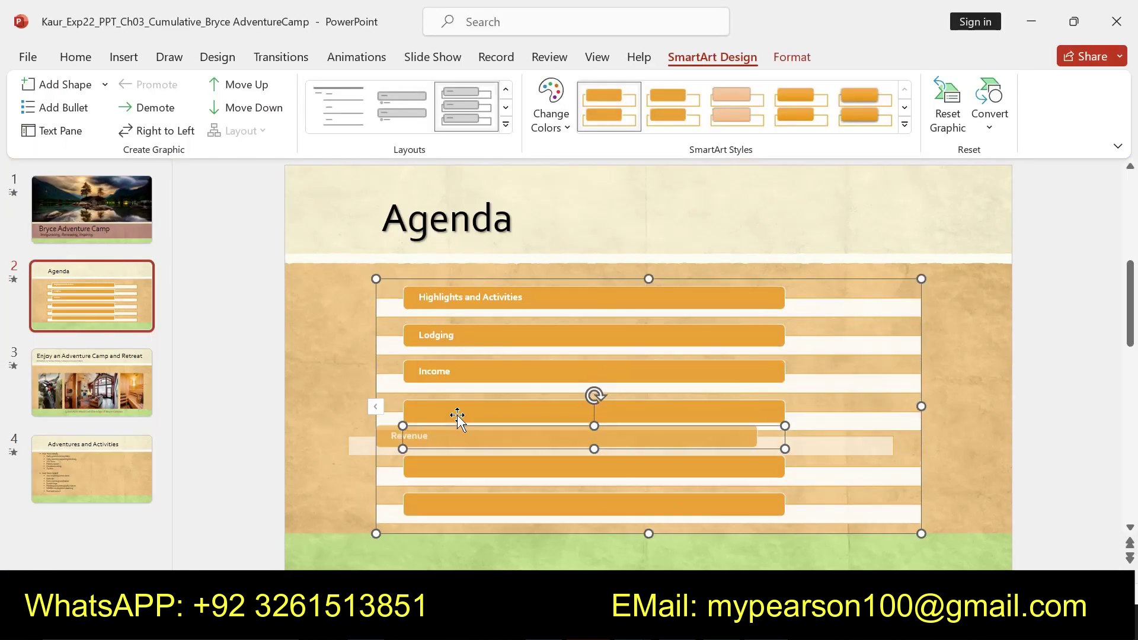
Step: Cut the empty box above Revenue from the Agenda list
click(459, 403)
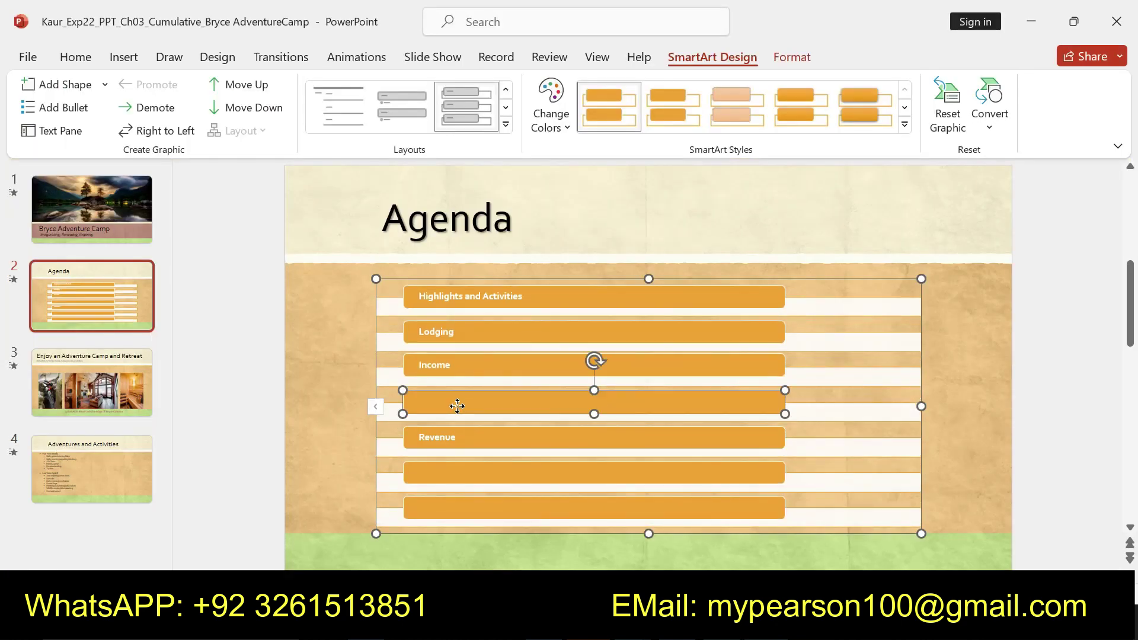
right_click(462, 402)
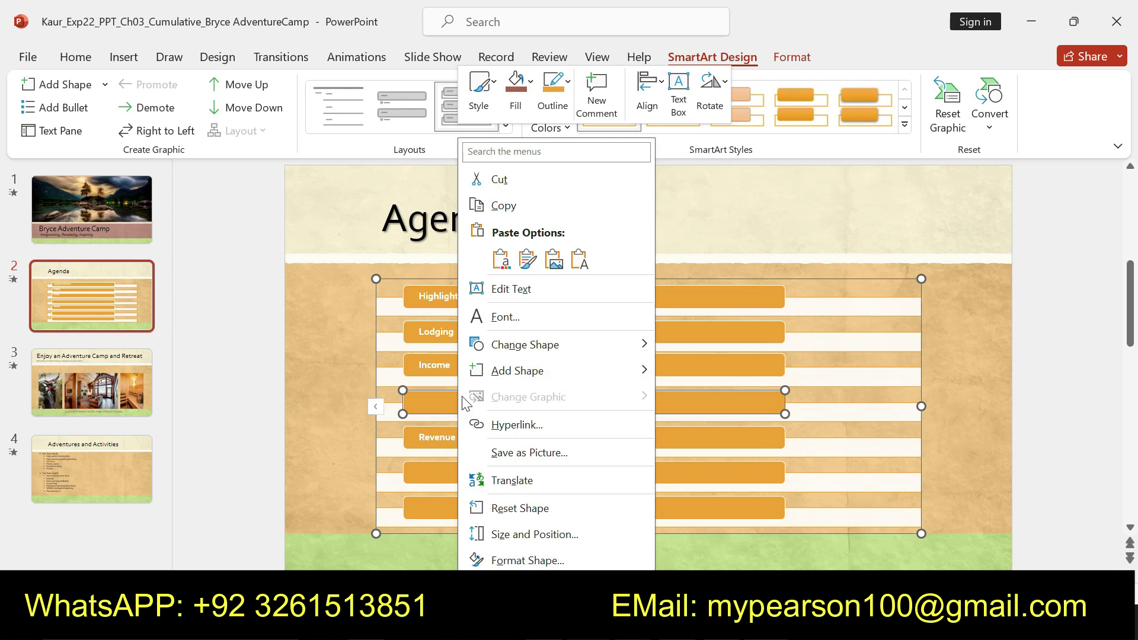
click(527, 178)
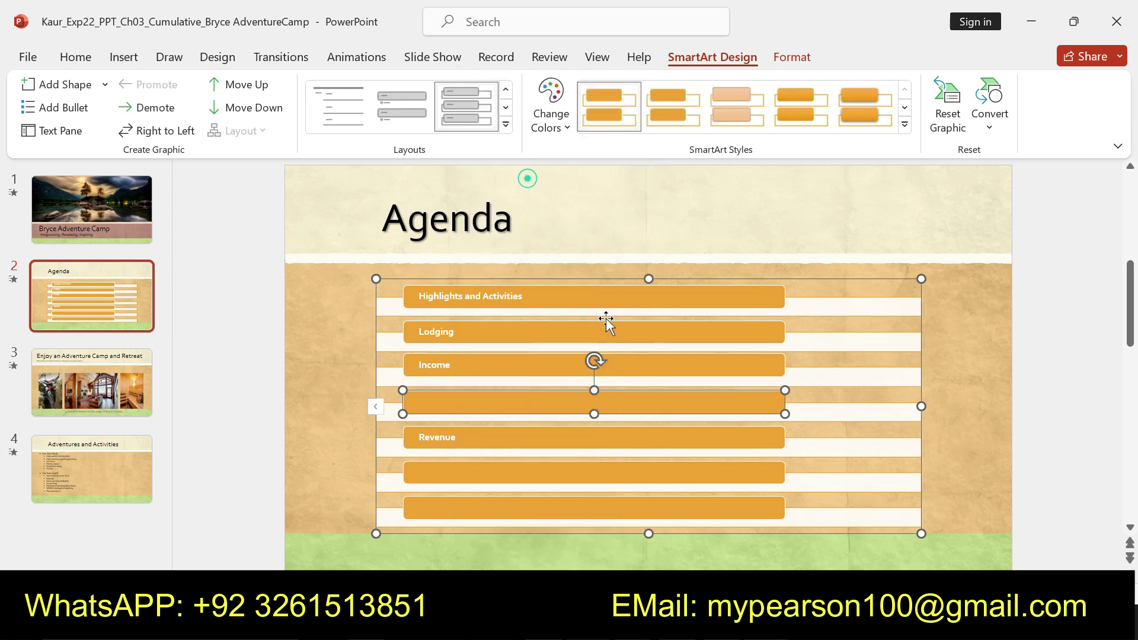
click(452, 464)
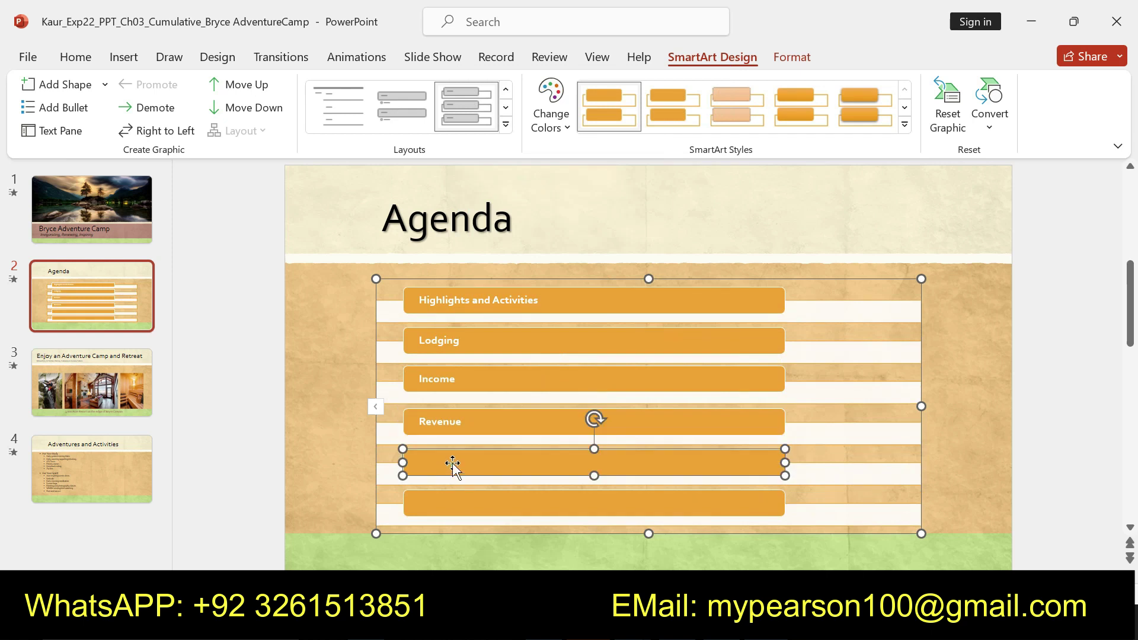
Step: Add 'Balance Sheet' from the instructions and remove the empty box above it
key(alt+Tab)
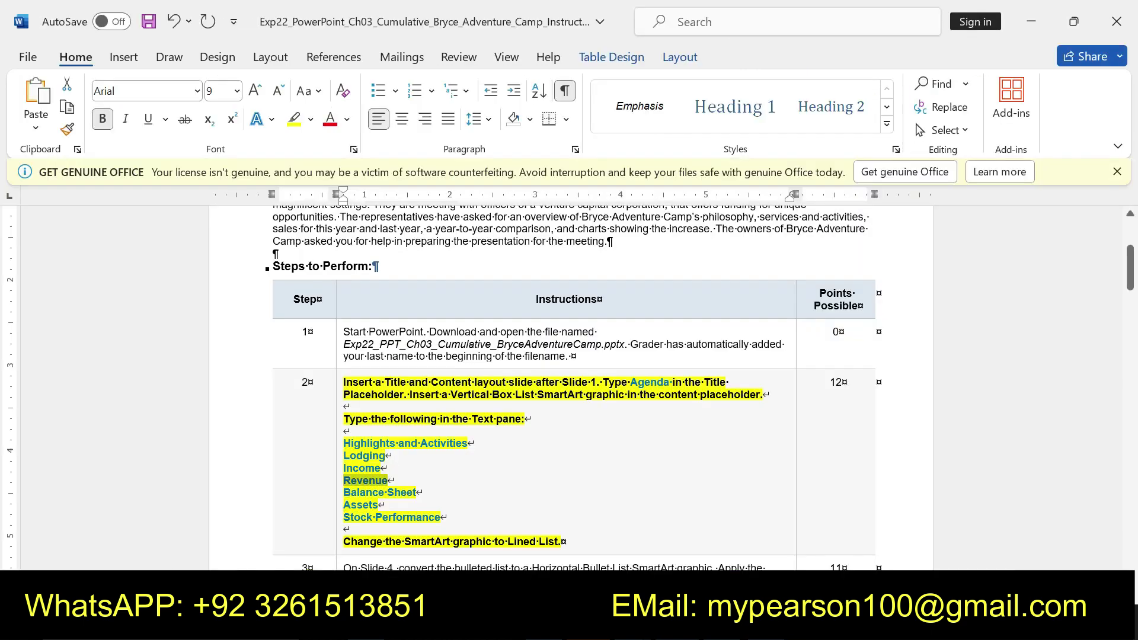
drag(344, 493, 416, 493)
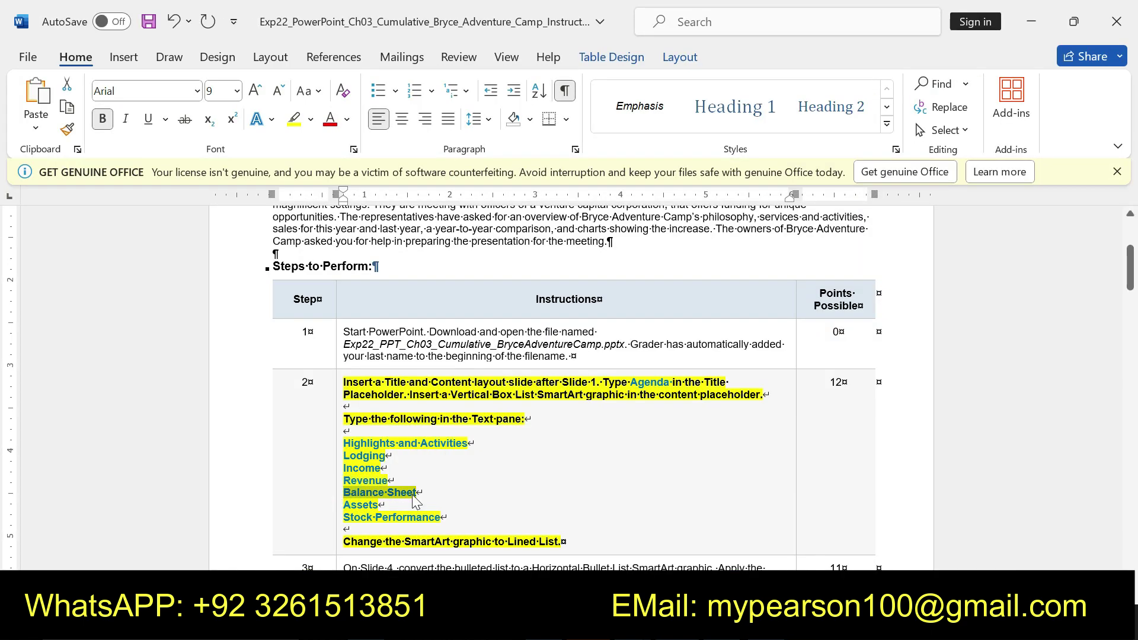
key(ctrl+c)
key(alt+Tab)
key(ctrl+v)
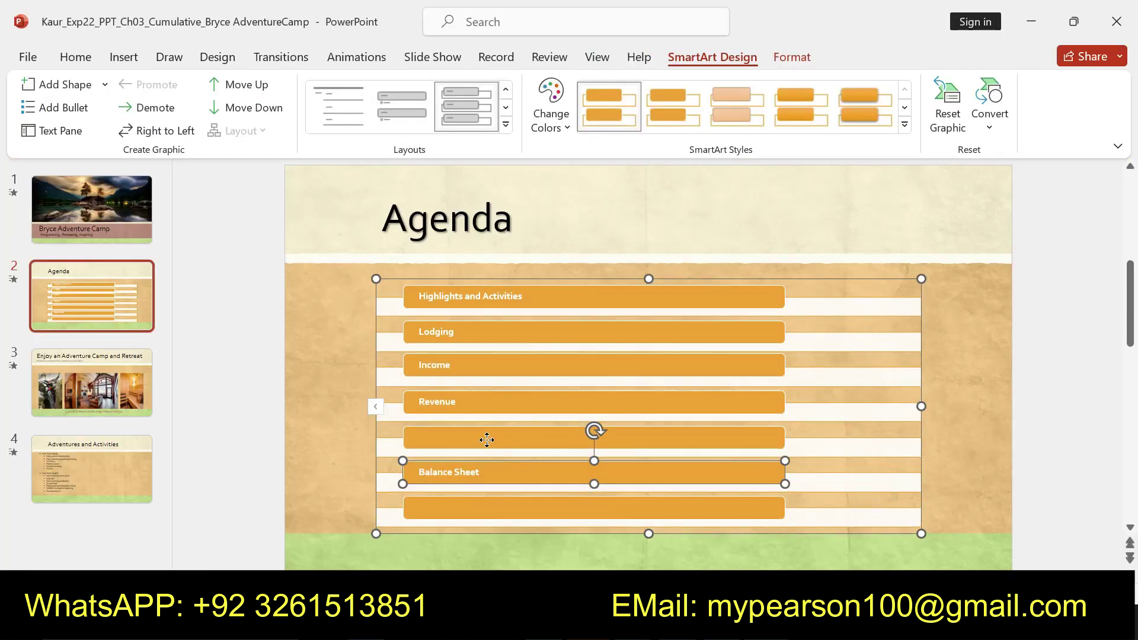
right_click(487, 439)
click(529, 180)
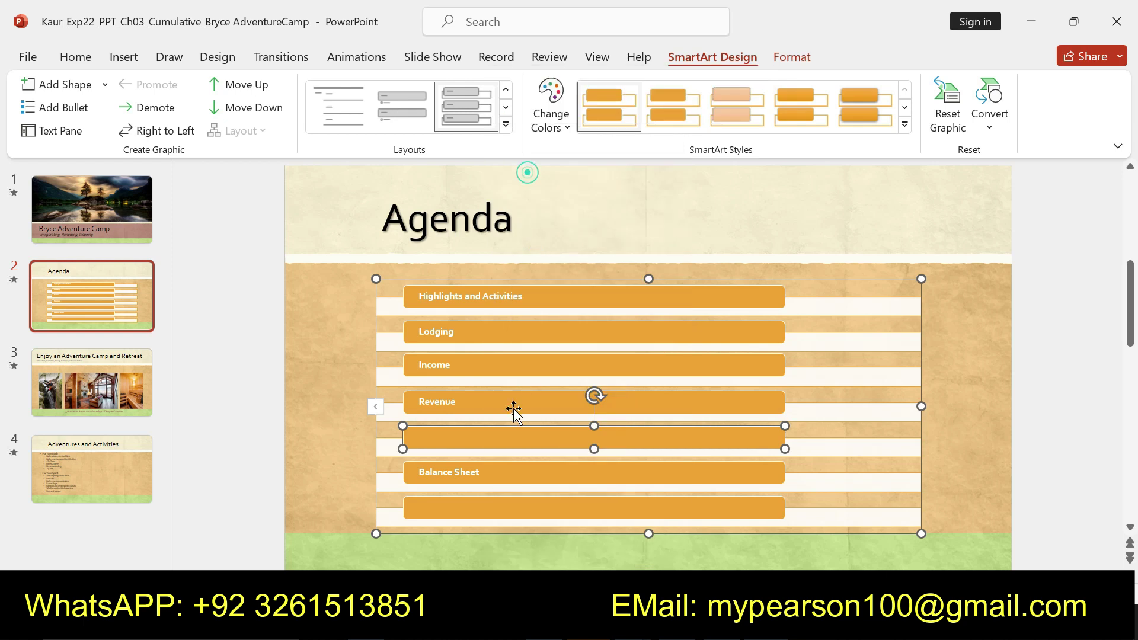
Step: Add 'Assets' from the instructions and remove the empty box above it
key(alt+Tab)
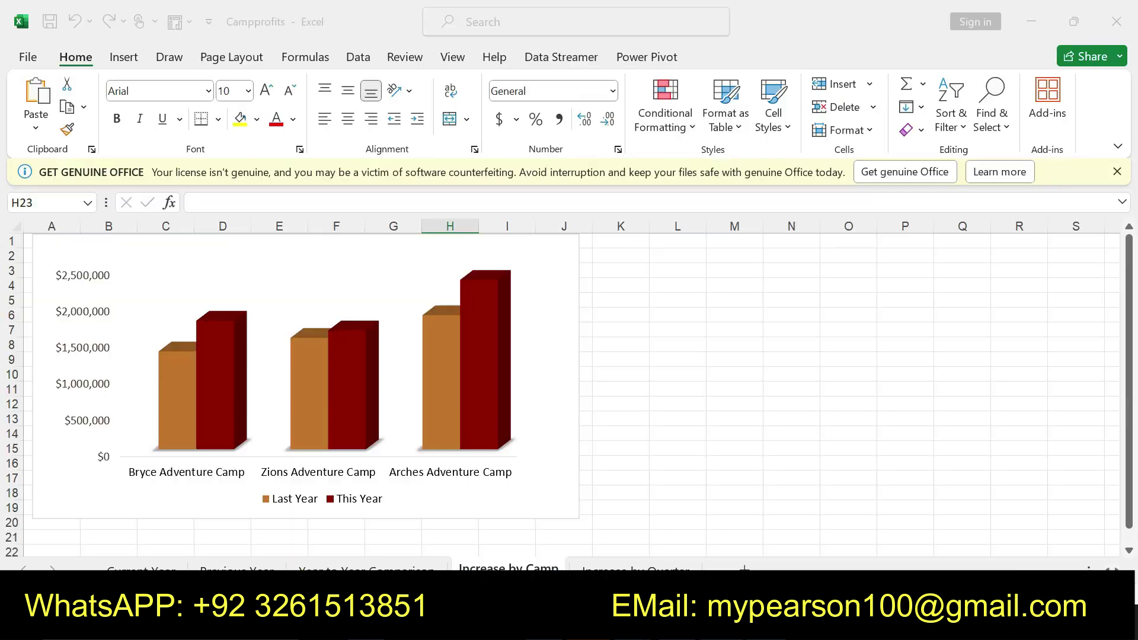
key(alt+Tab)
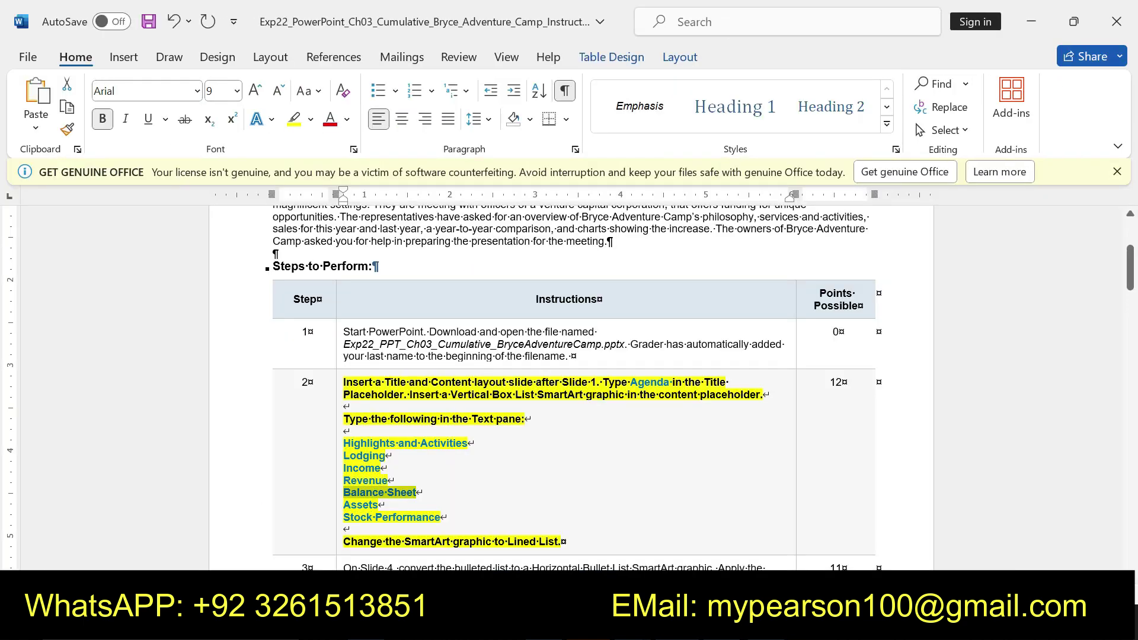
double_click(360, 505)
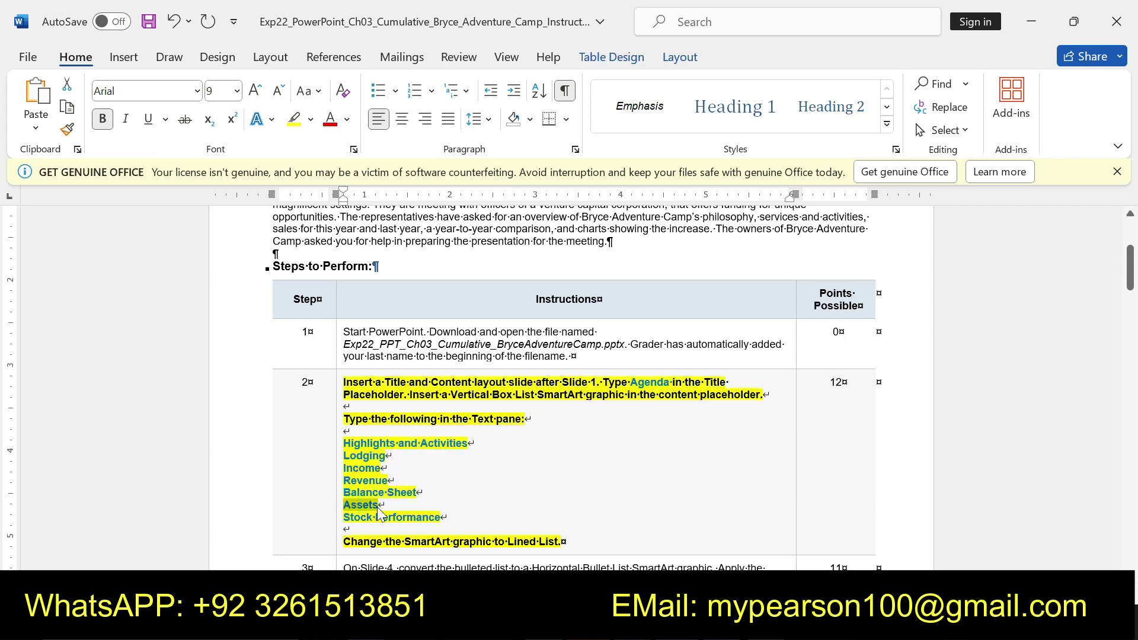
key(alt+Tab)
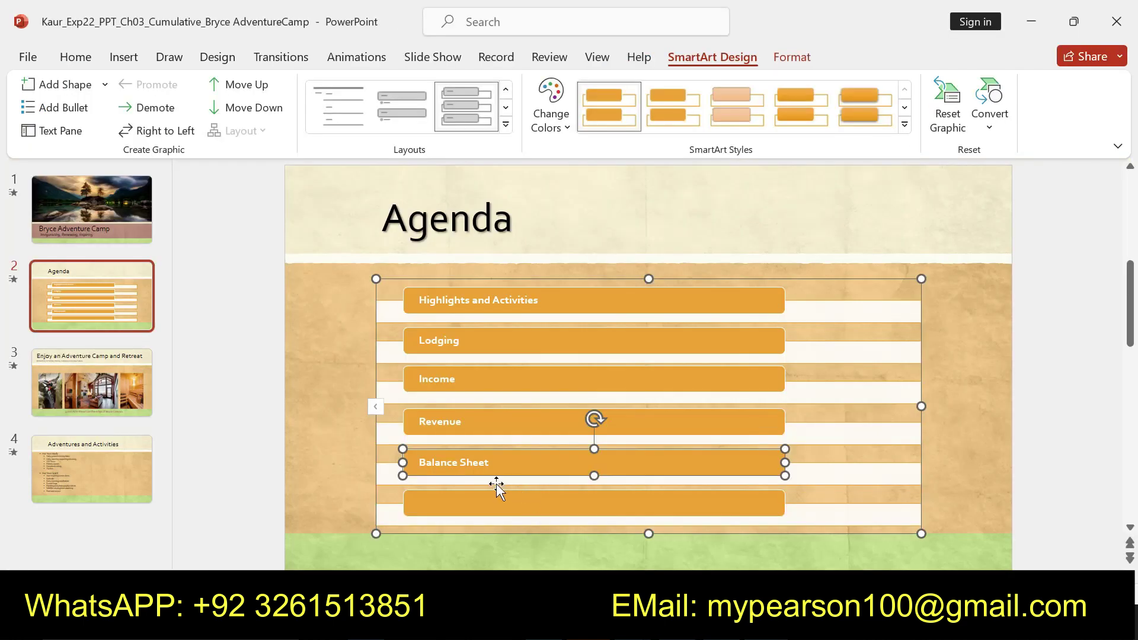
click(474, 502)
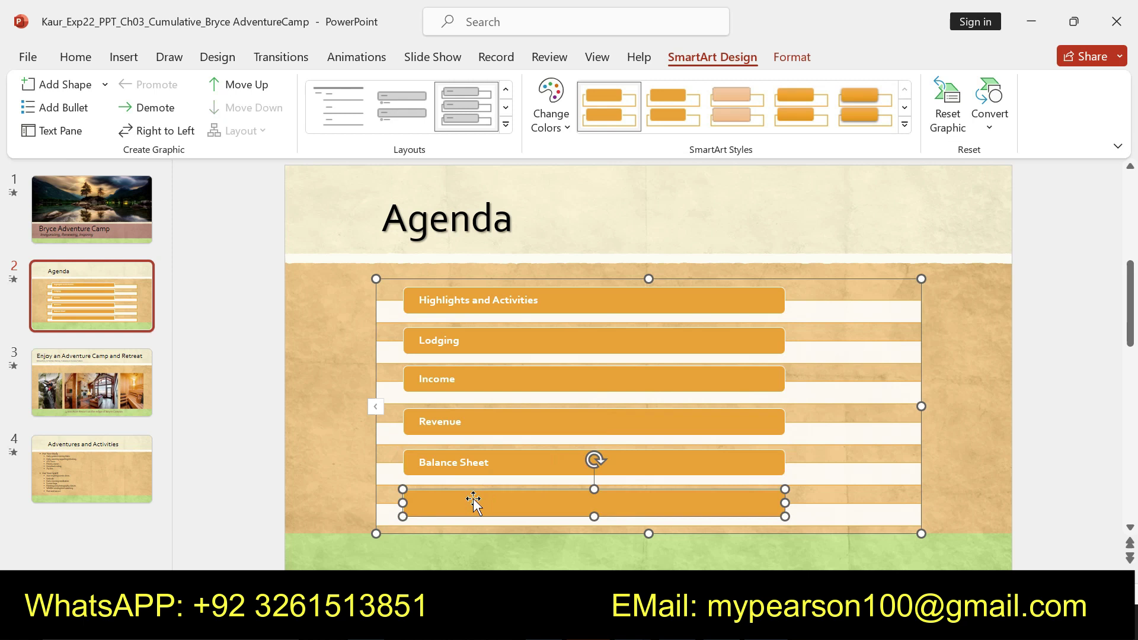
key(ctrl+v)
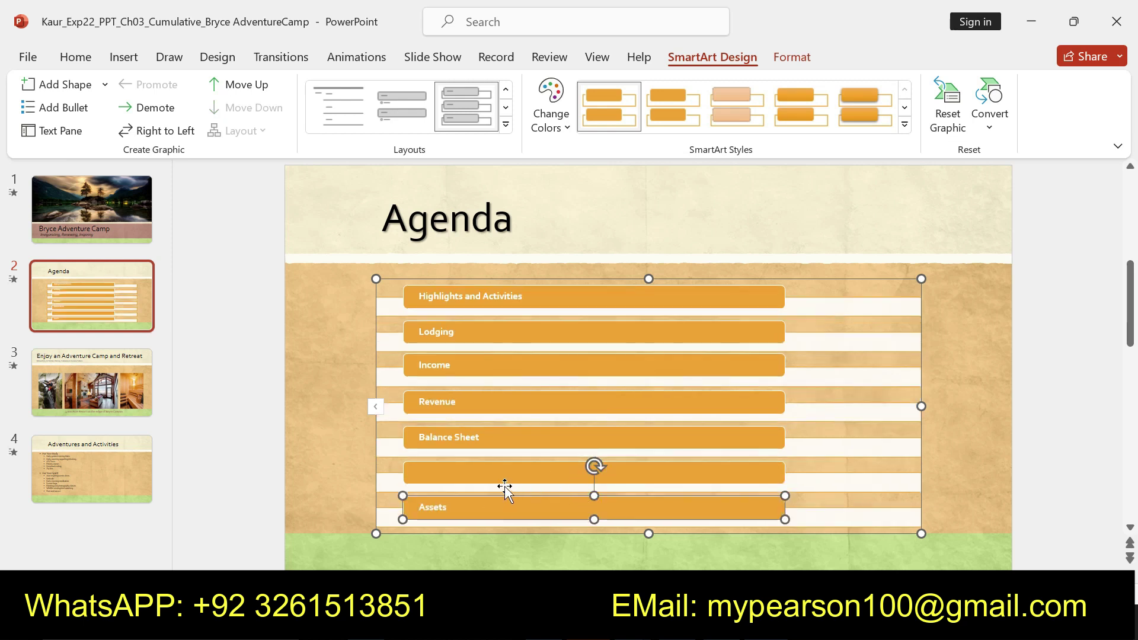
right_click(499, 479)
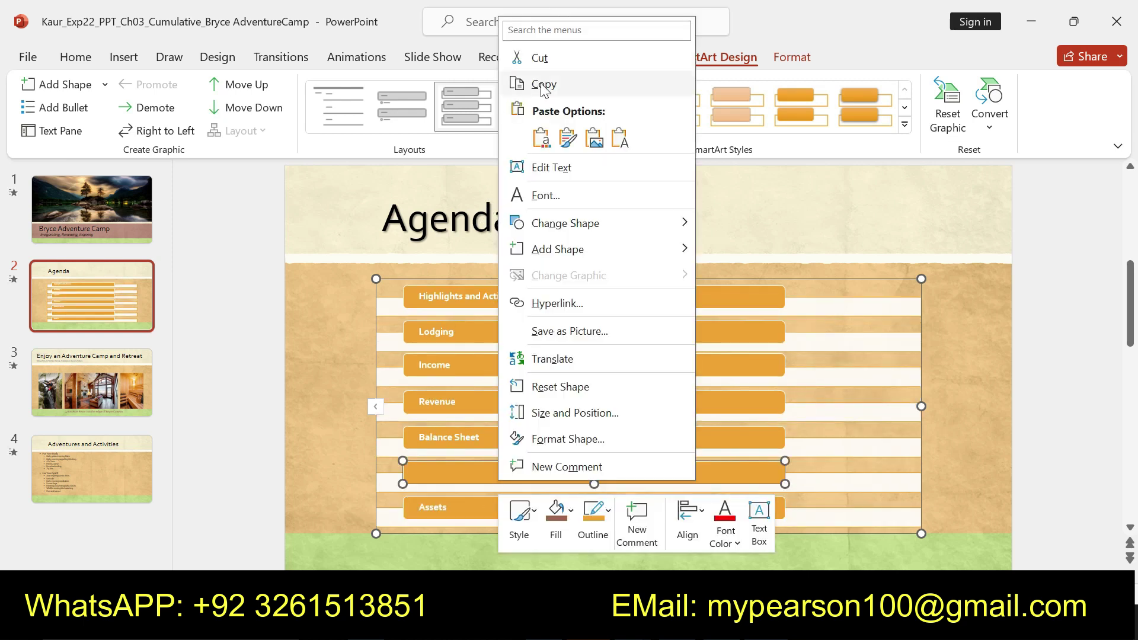
click(541, 66)
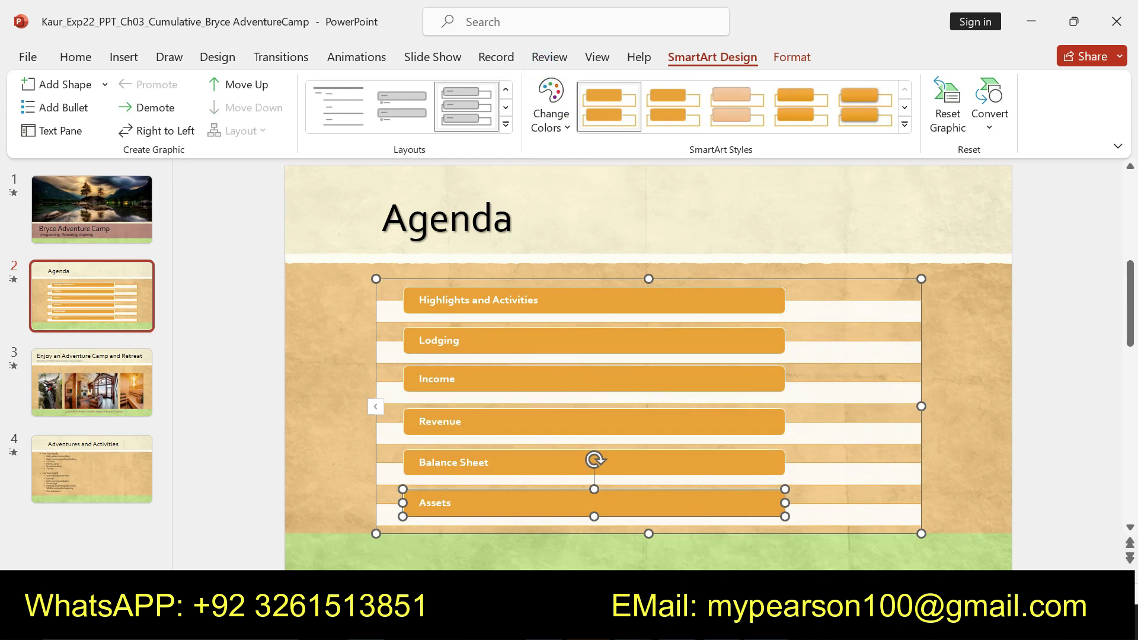
Step: Add 'Stock Performance' after Assets and delete the extra blank shape
key(alt+Tab)
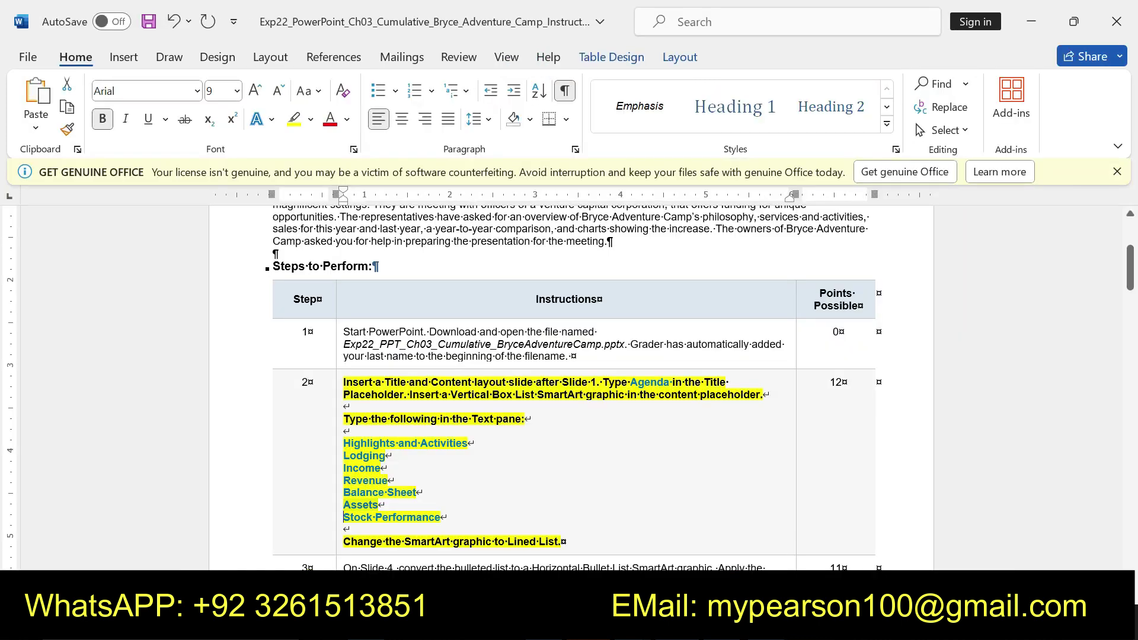
drag(441, 518, 343, 517)
key(ctrl+c)
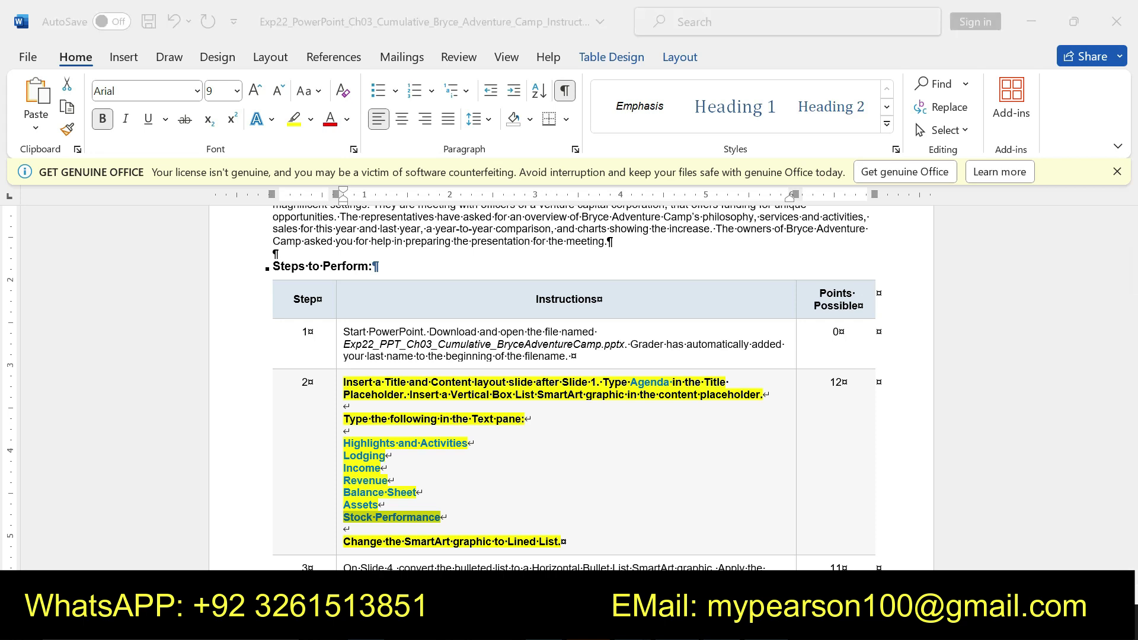
key(alt+Tab)
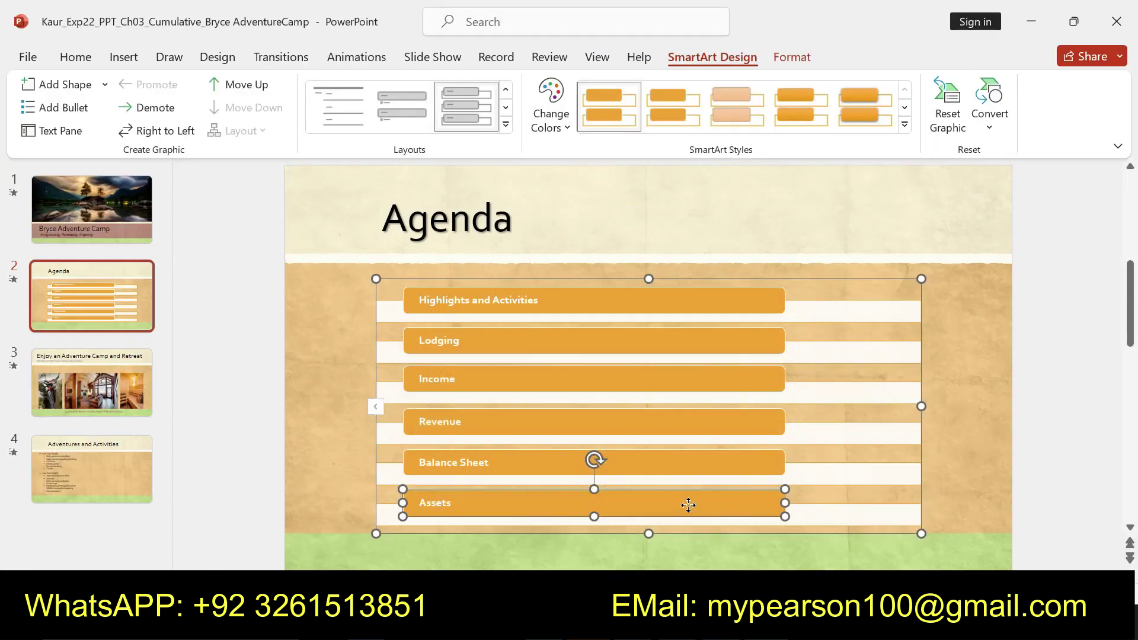
right_click(688, 508)
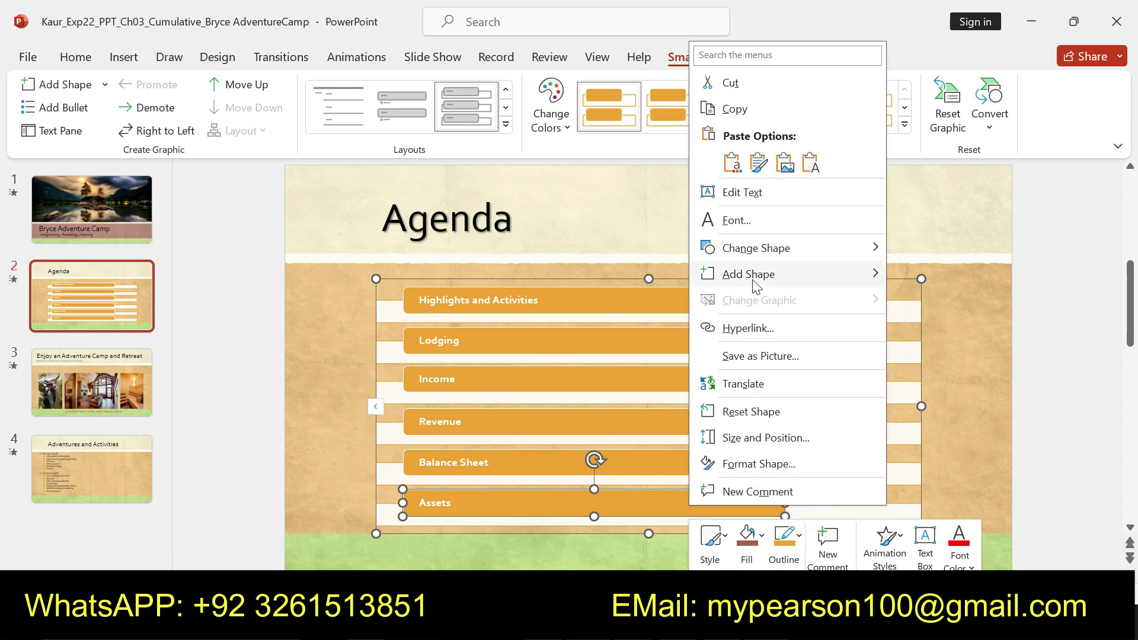
click(926, 276)
click(552, 501)
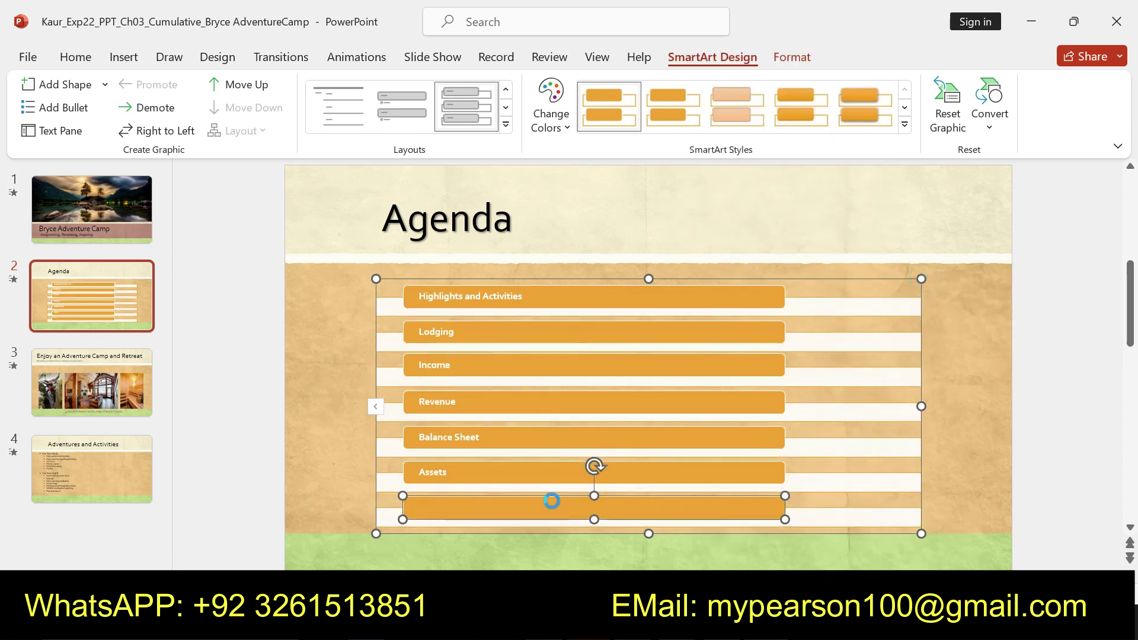
right_click(517, 477)
click(560, 54)
key(alt+Tab)
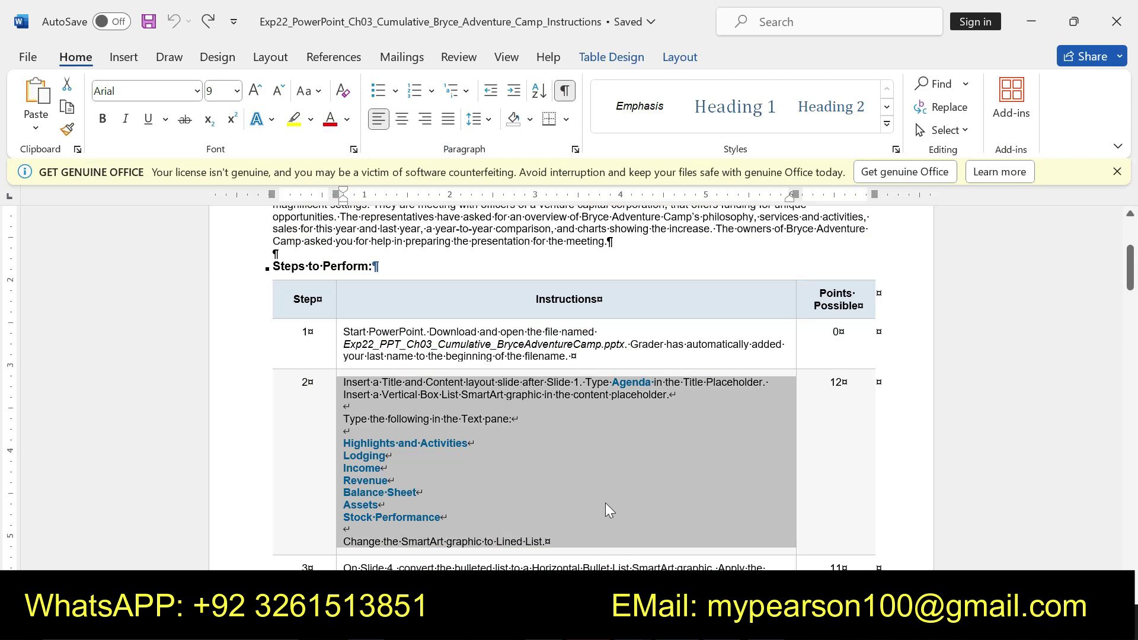
Step: Bold the Lined List instruction line in the Word document
click(370, 544)
click(344, 541)
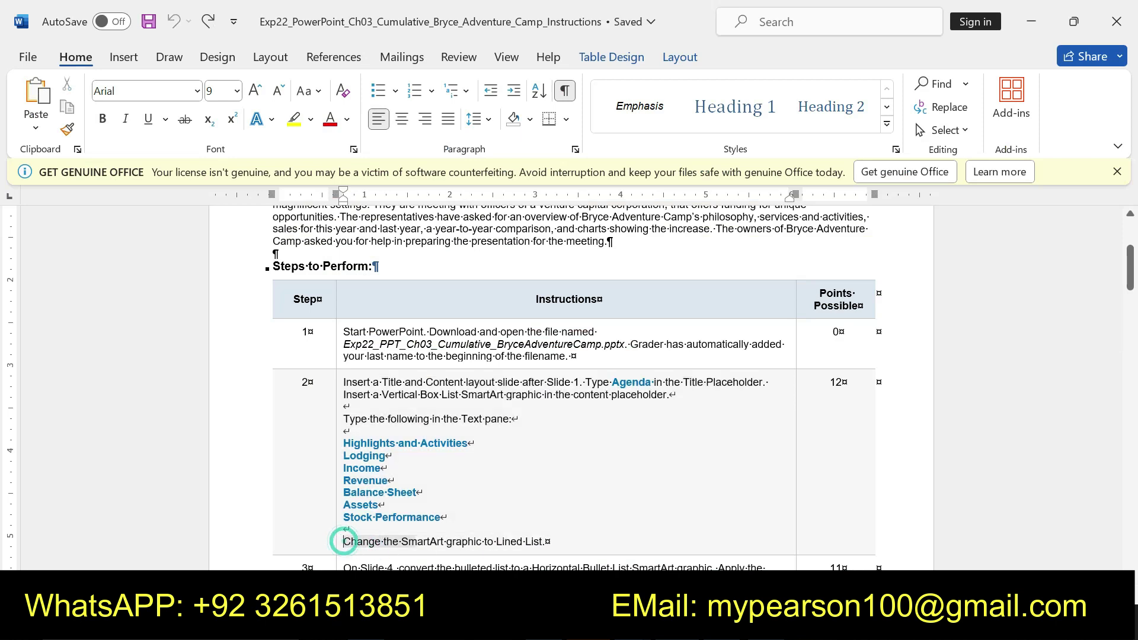
drag(344, 542, 561, 543)
click(559, 513)
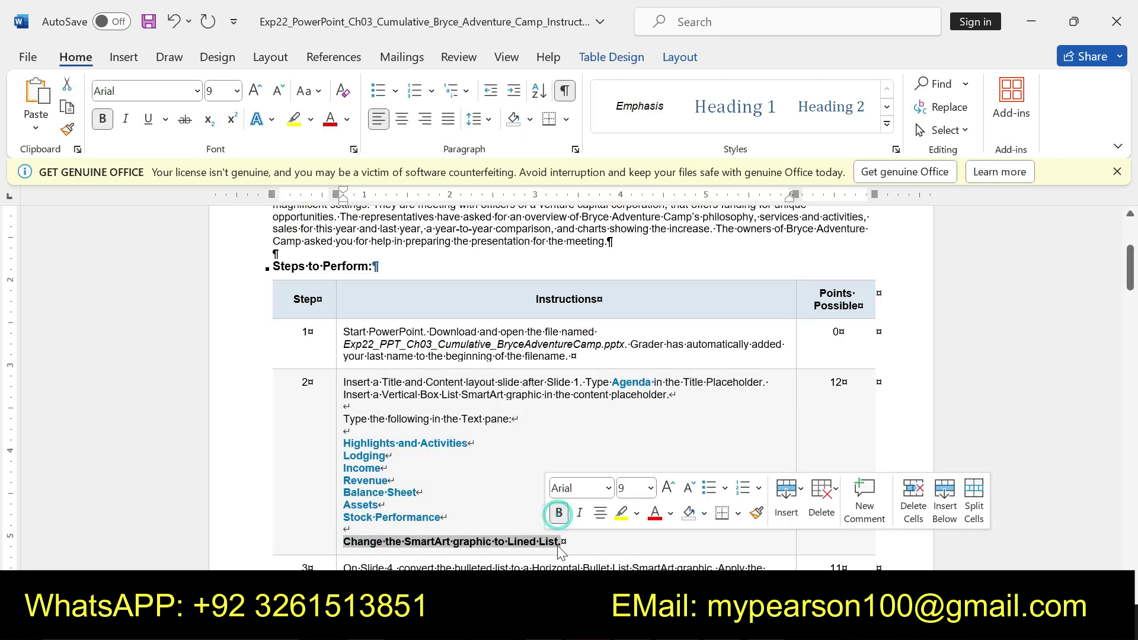
Step: Select the Agenda graphic in PowerPoint and bring up its shortcut options
key(alt+Tab)
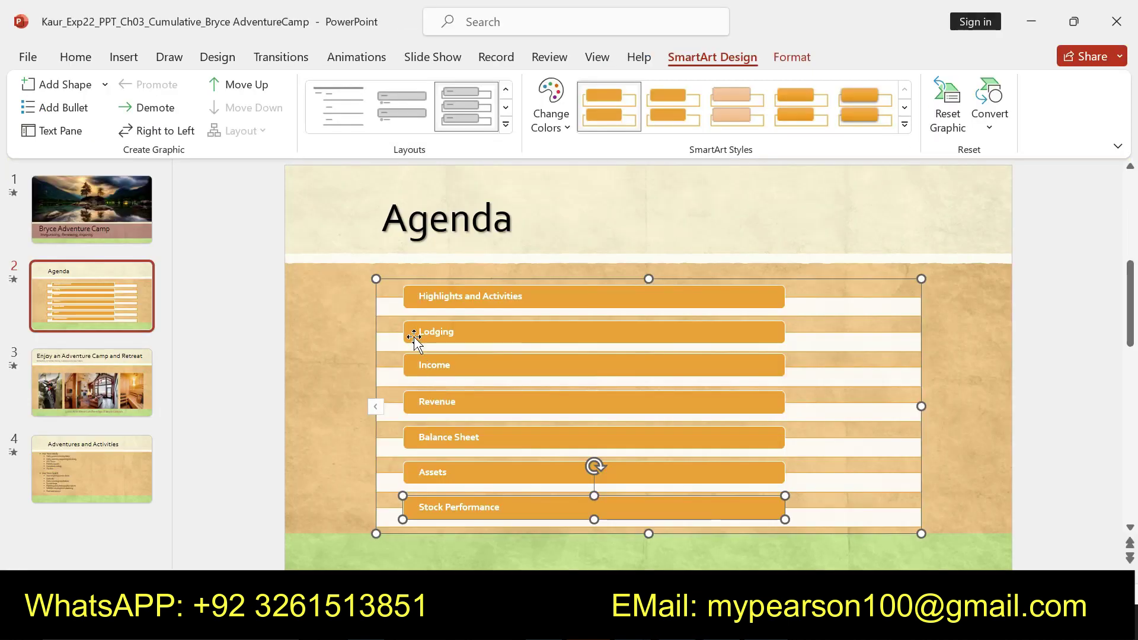
right_click(395, 307)
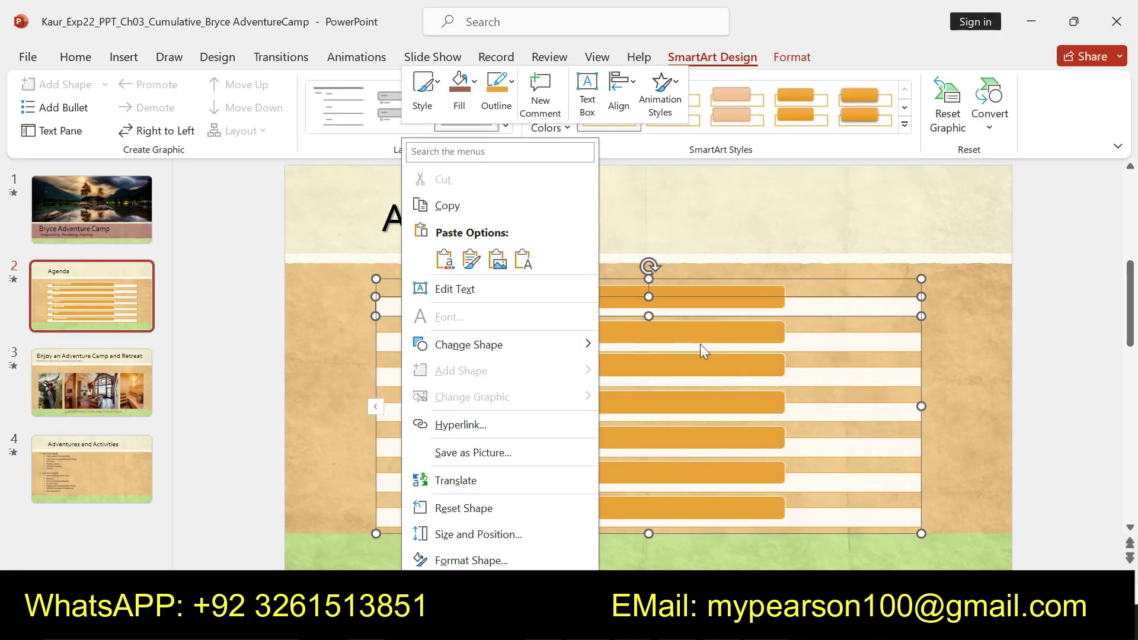
click(878, 348)
click(823, 284)
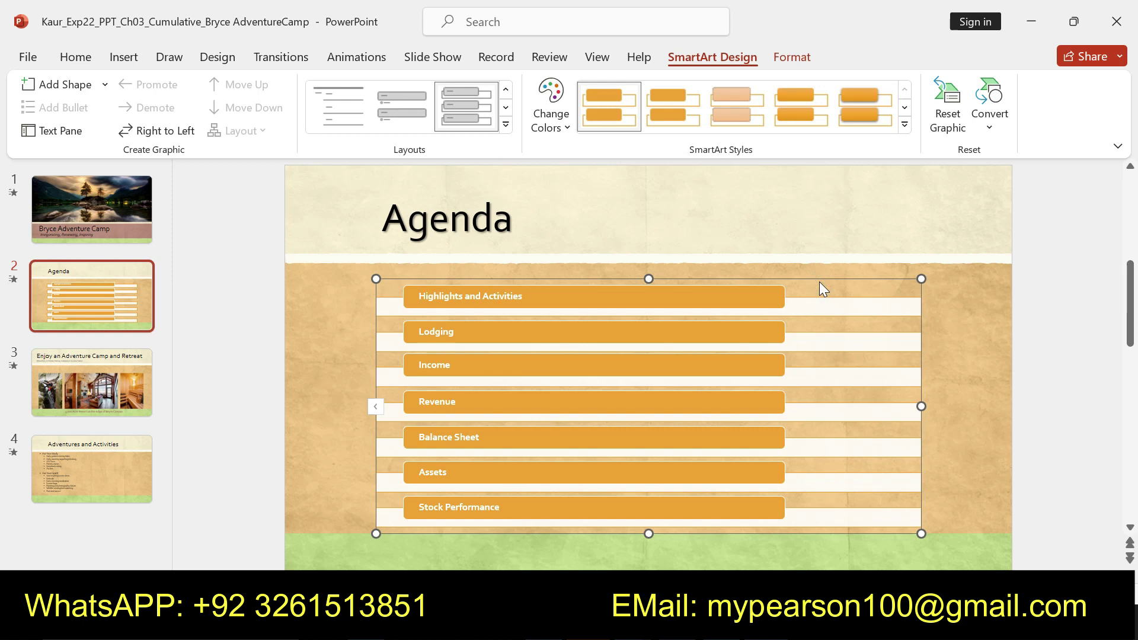
right_click(820, 283)
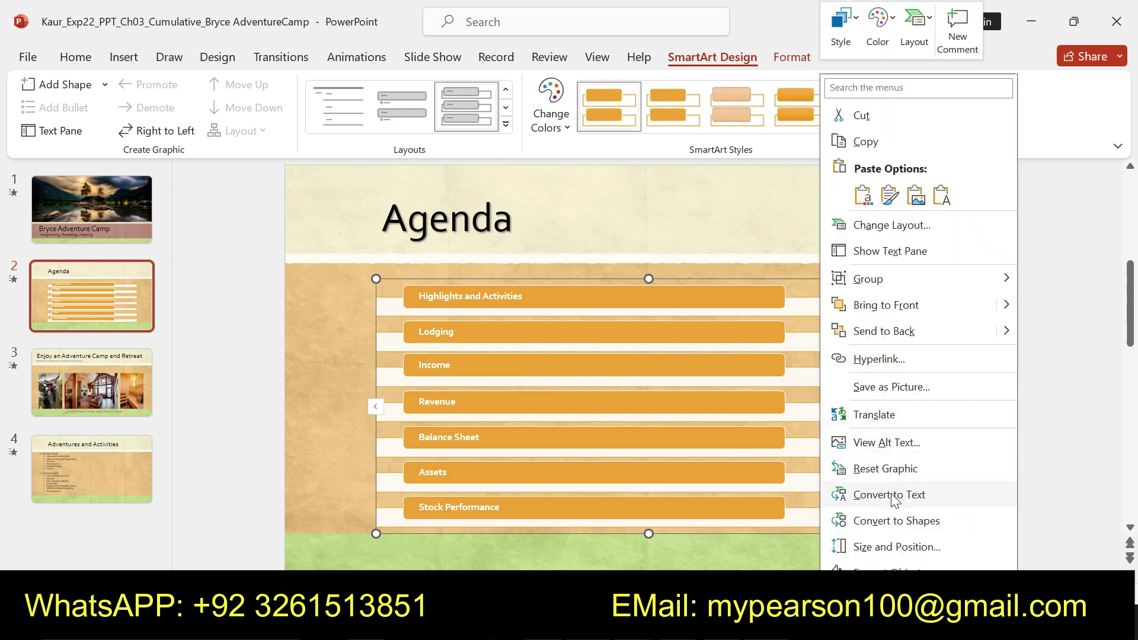
click(385, 302)
right_click(385, 304)
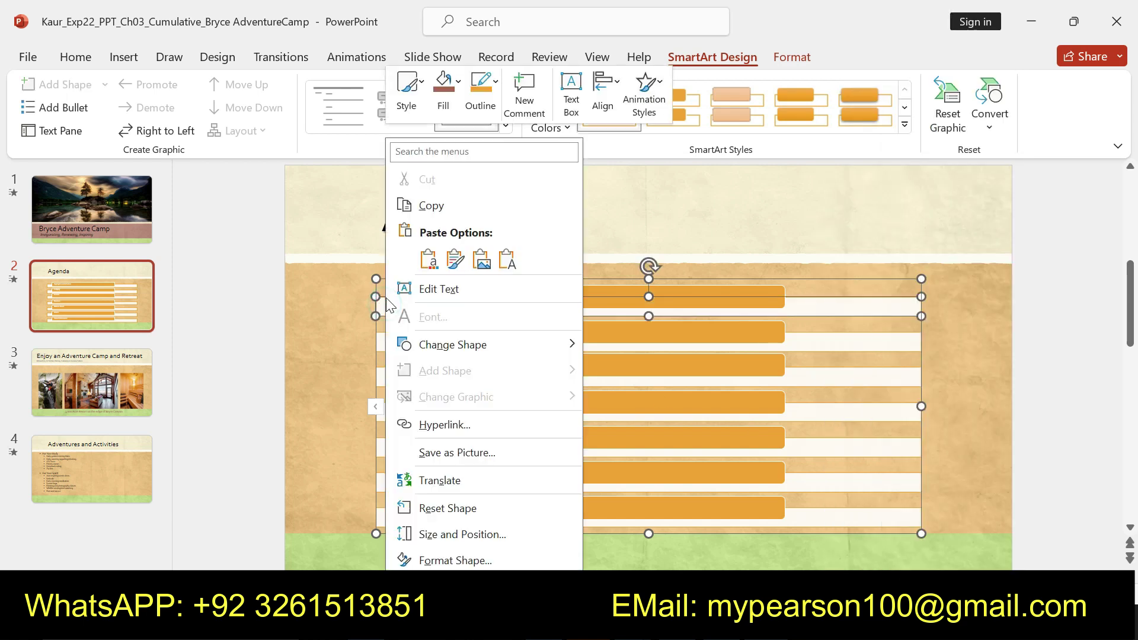
Step: Select the Highlights and Activities, first-row bar and Lodging shapes, checking their shortcut options
click(815, 350)
click(737, 289)
right_click(737, 290)
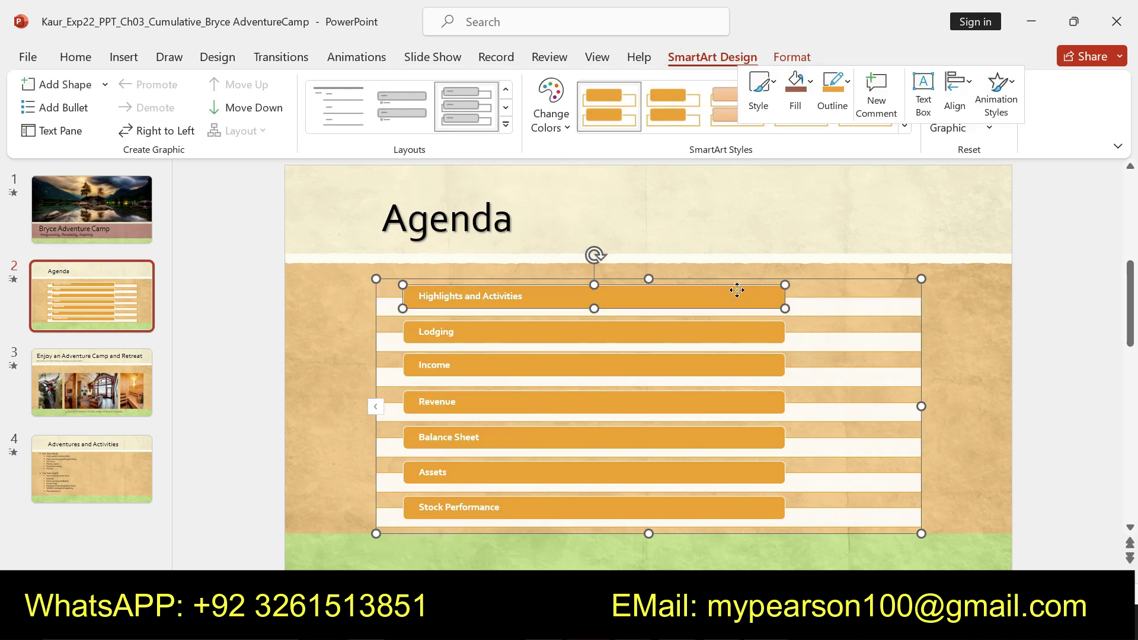
click(382, 287)
click(385, 304)
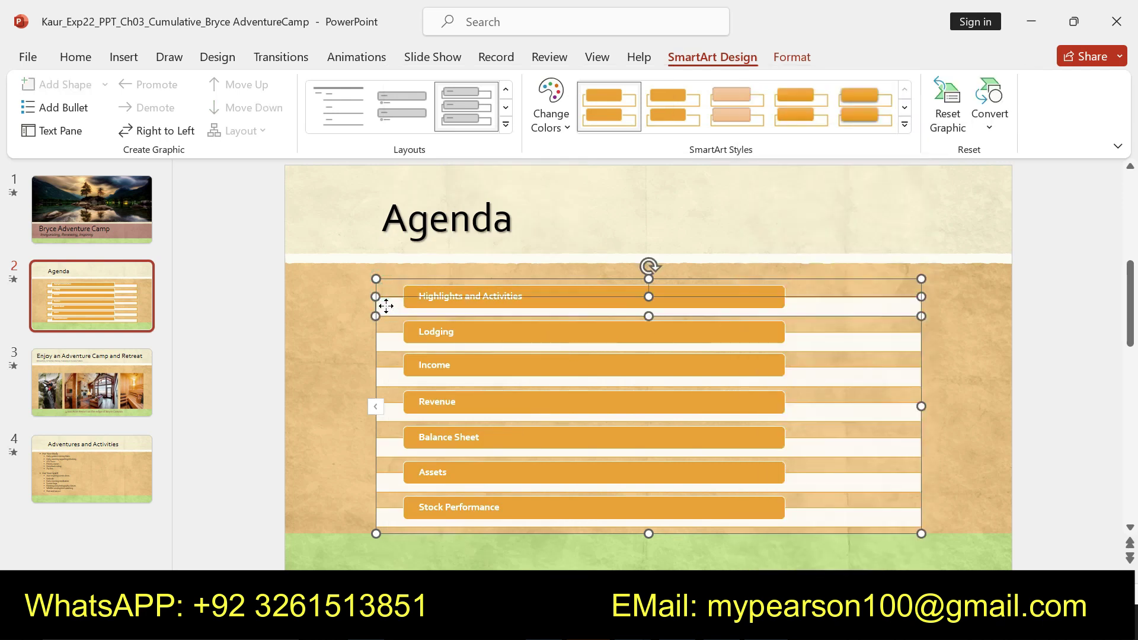
click(450, 327)
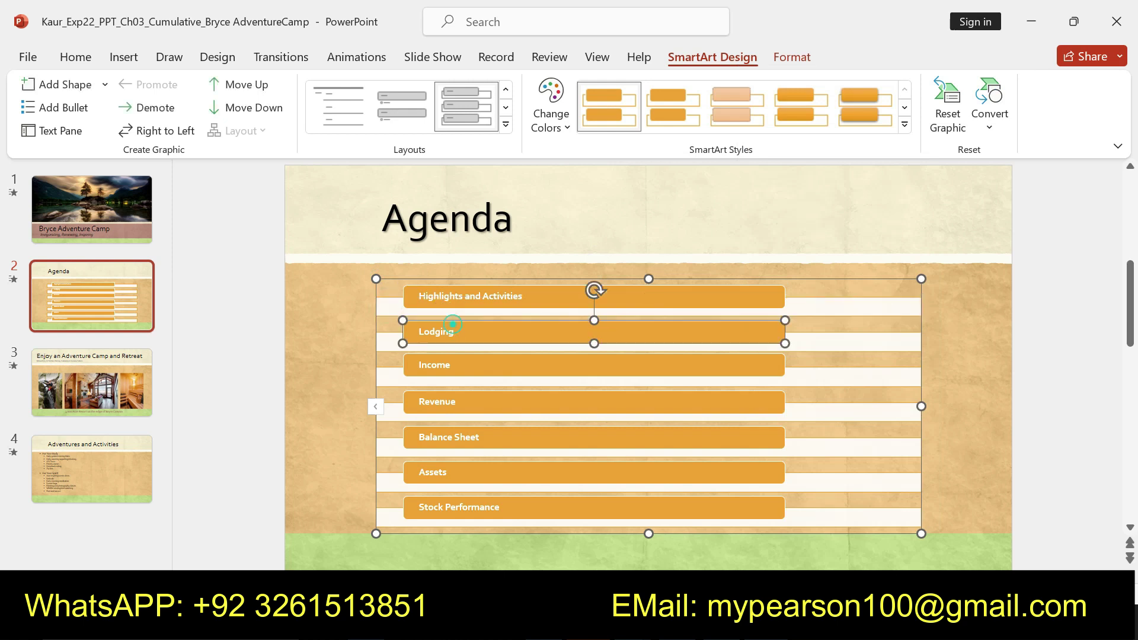
right_click(806, 303)
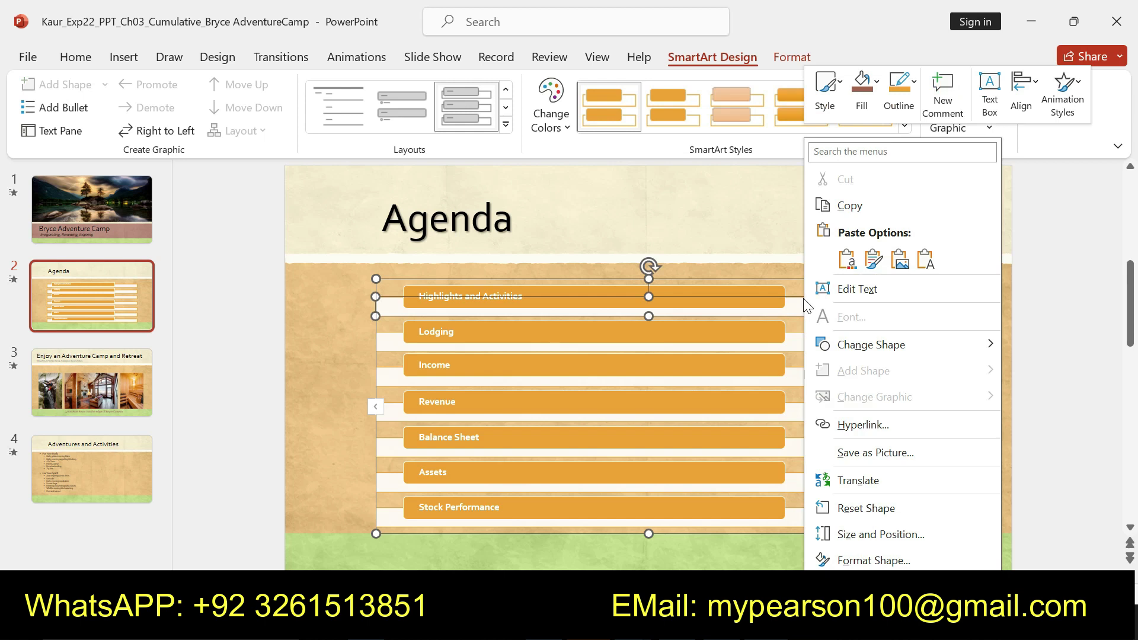
click(430, 328)
right_click(431, 328)
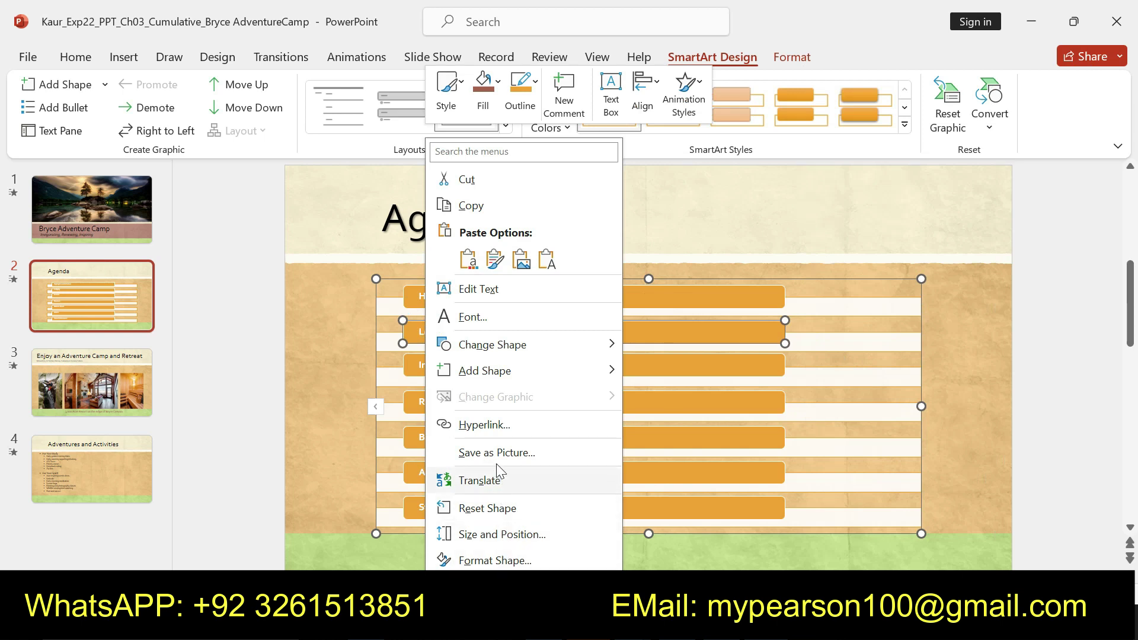
Step: Change the whole Agenda graphic's layout to Lined List
click(380, 294)
right_click(381, 289)
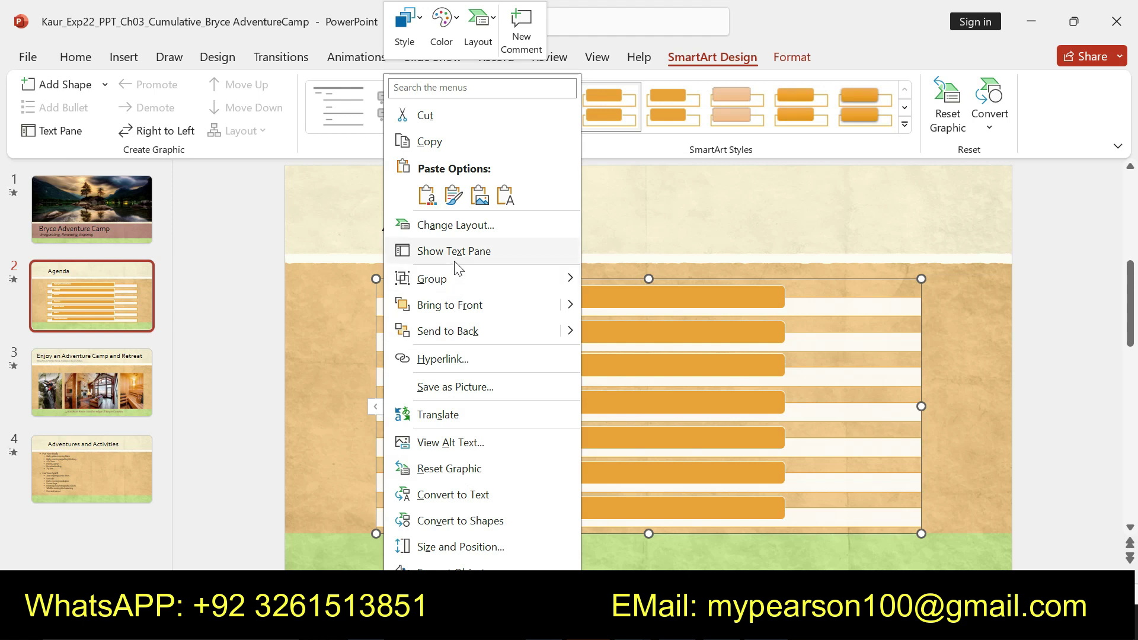
click(479, 226)
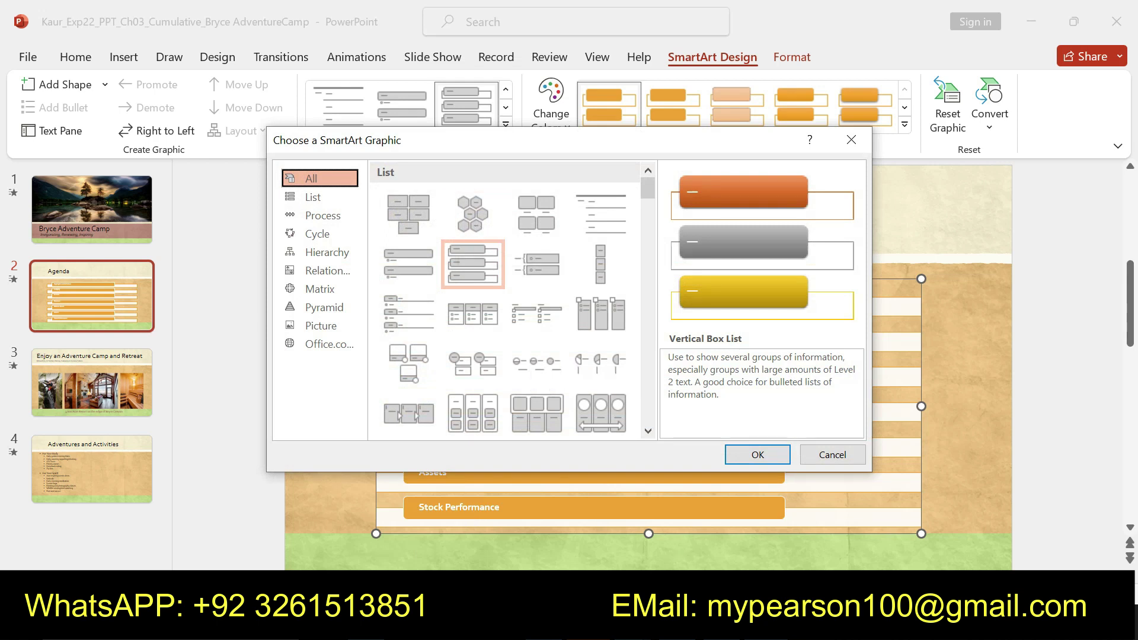
click(621, 213)
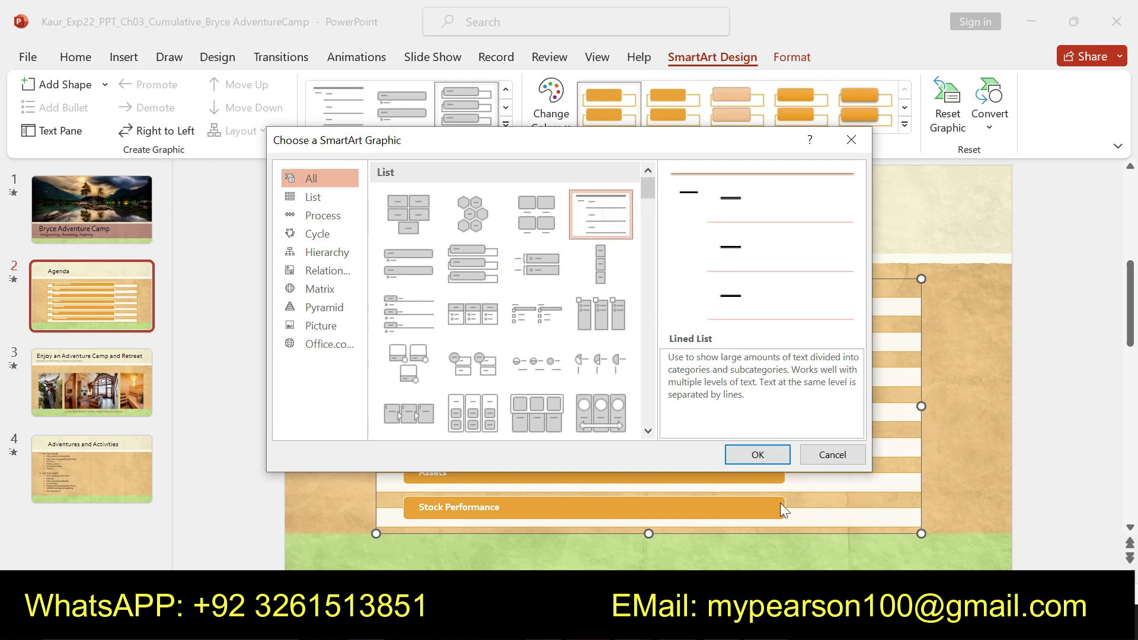
click(750, 454)
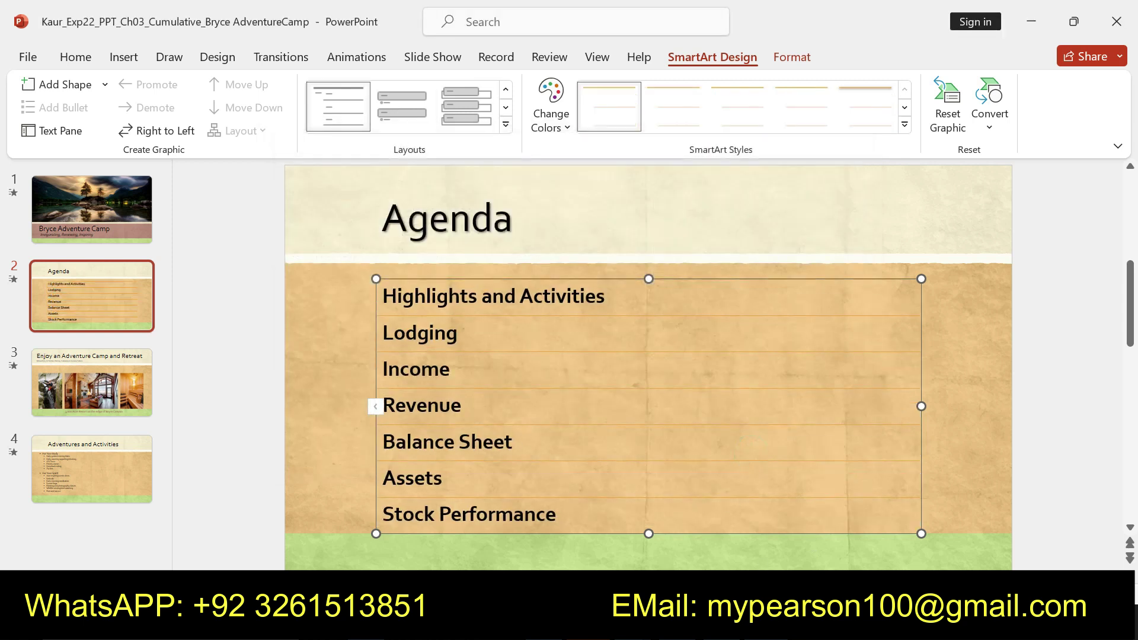
Step: In Word, make step 3's instruction text bold and yellow-highlighted
key(alt+Tab)
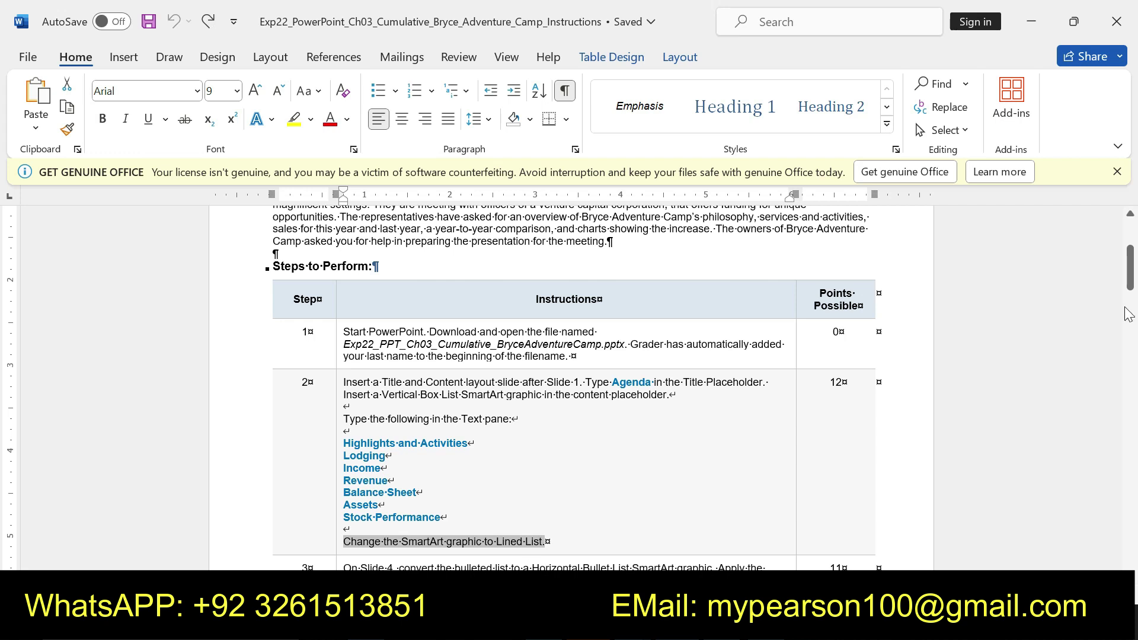
scroll(354, 292, down, 3)
scroll(354, 291, down, 4)
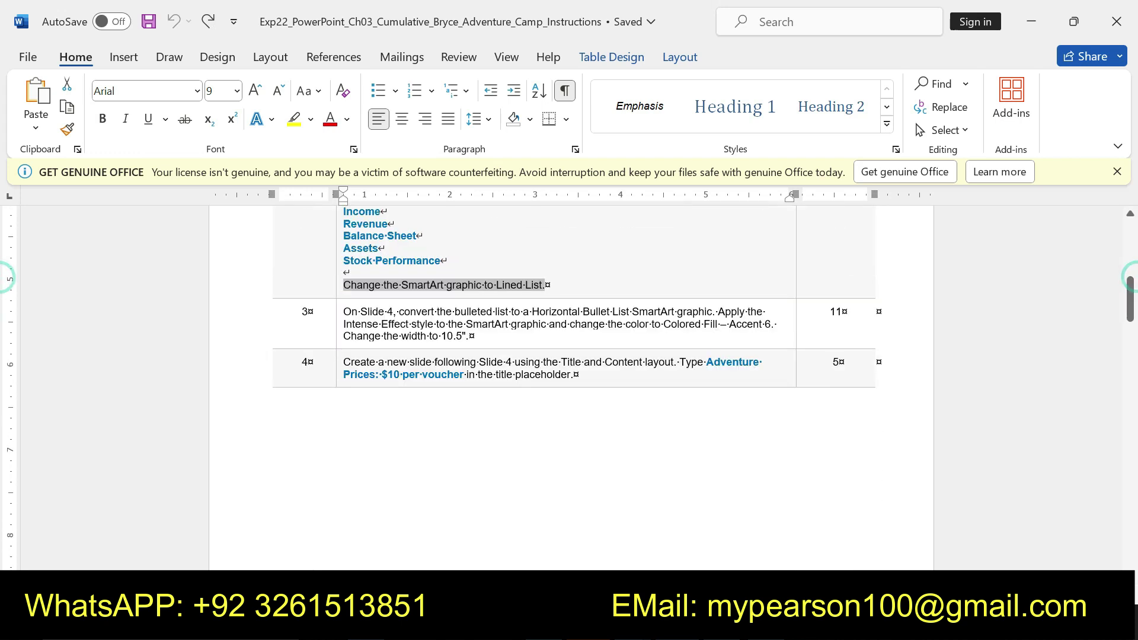
click(341, 312)
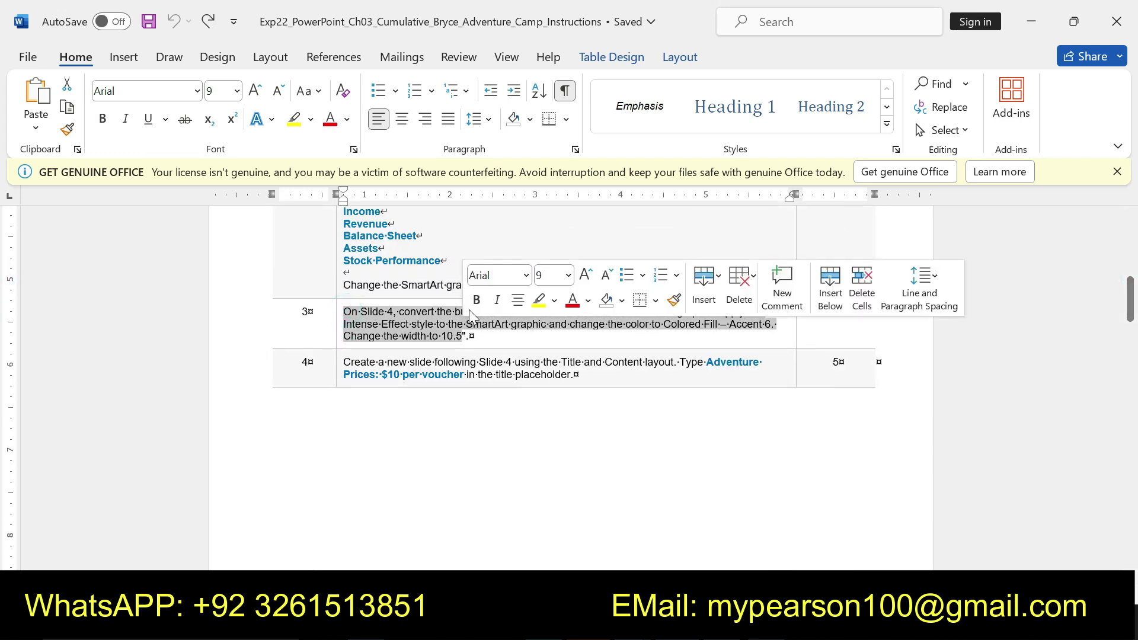
click(477, 301)
click(538, 300)
drag(345, 311, 744, 312)
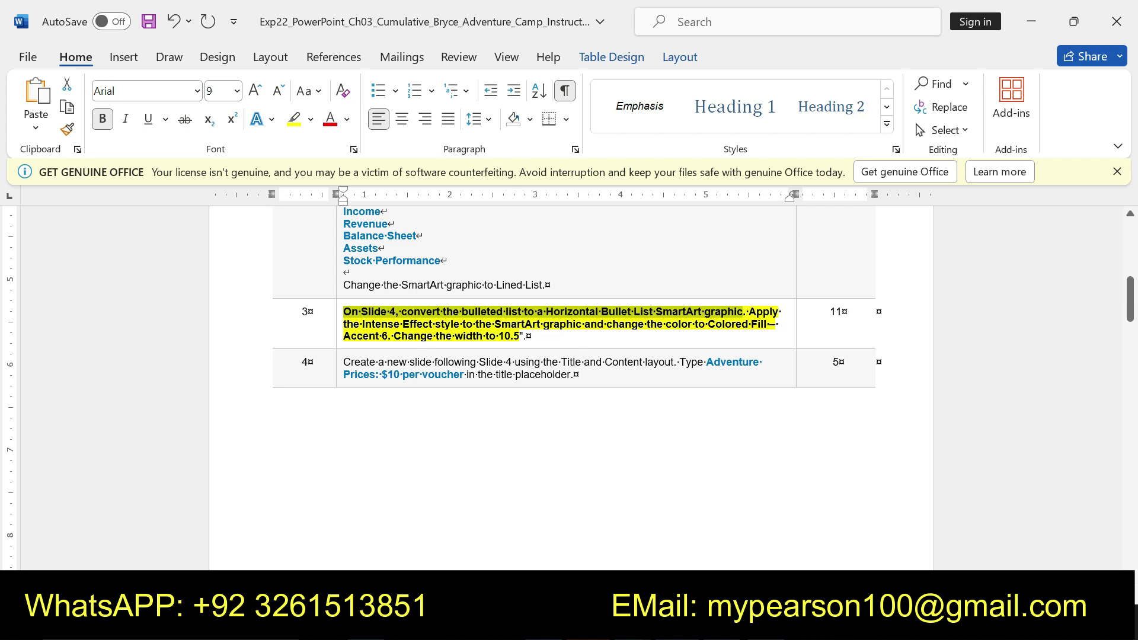
Step: Back in PowerPoint, go to slide 4, Adventures and Activities
key(alt+Tab)
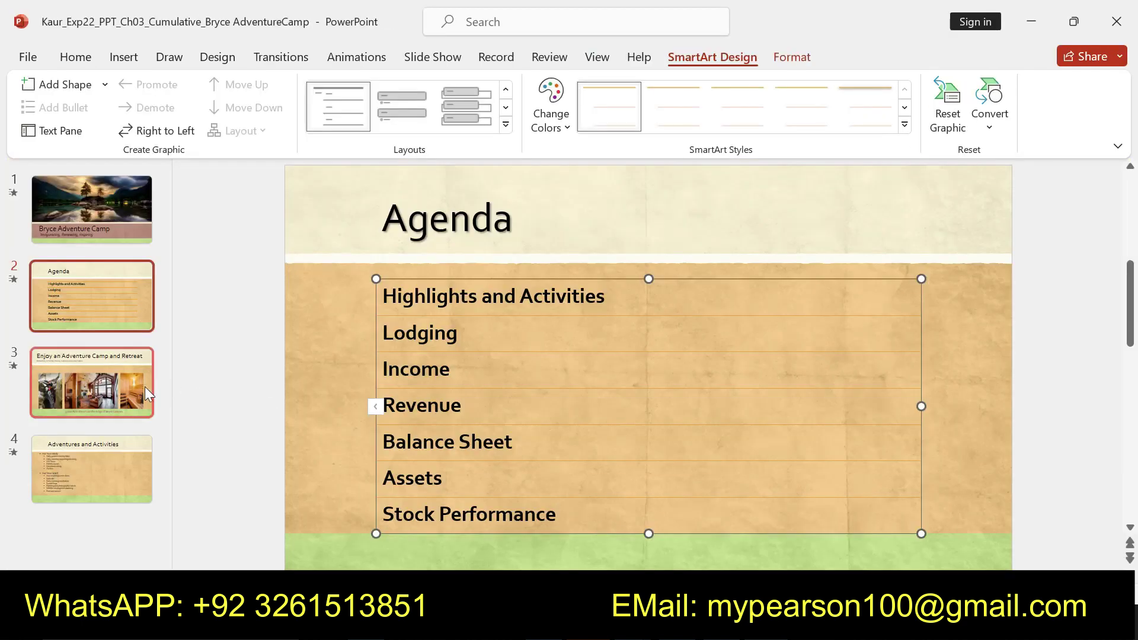
click(138, 383)
click(105, 474)
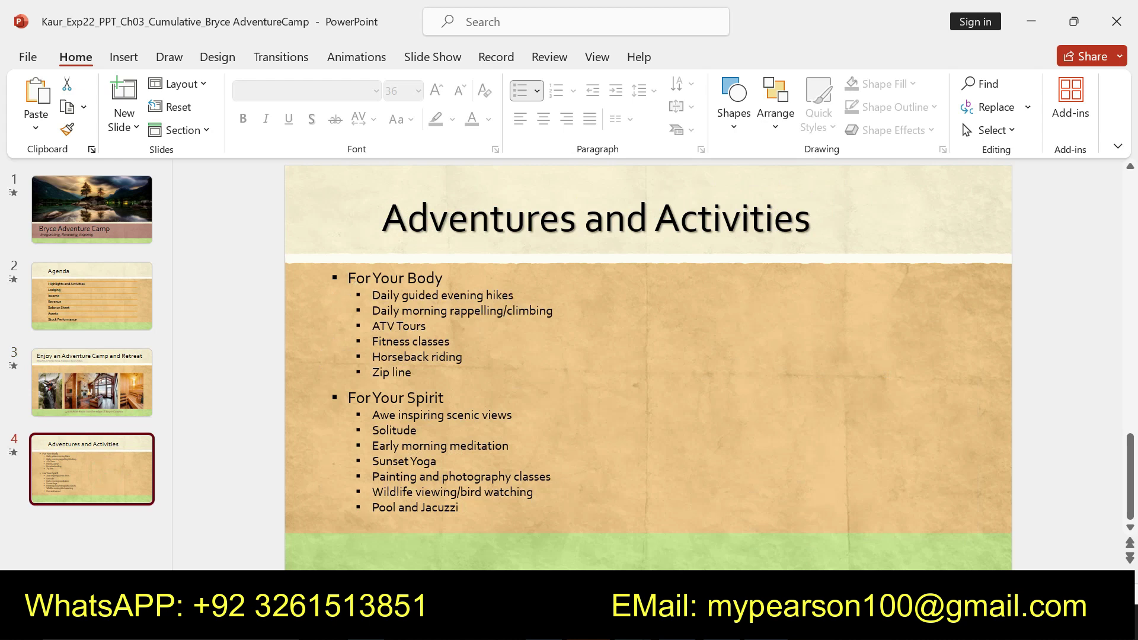
Step: Select slide 4's bulleted list text, from Daily guided evening hikes to Pool and Jacuzzi
click(415, 332)
key(ctrl+a)
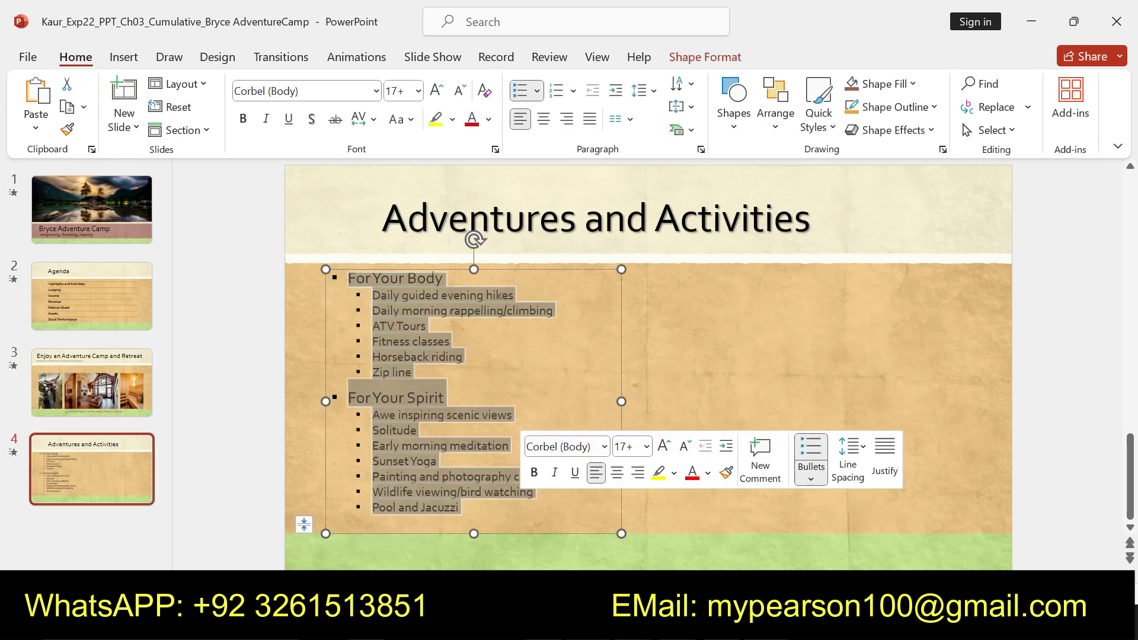
right_click(470, 421)
mouse_move(553, 397)
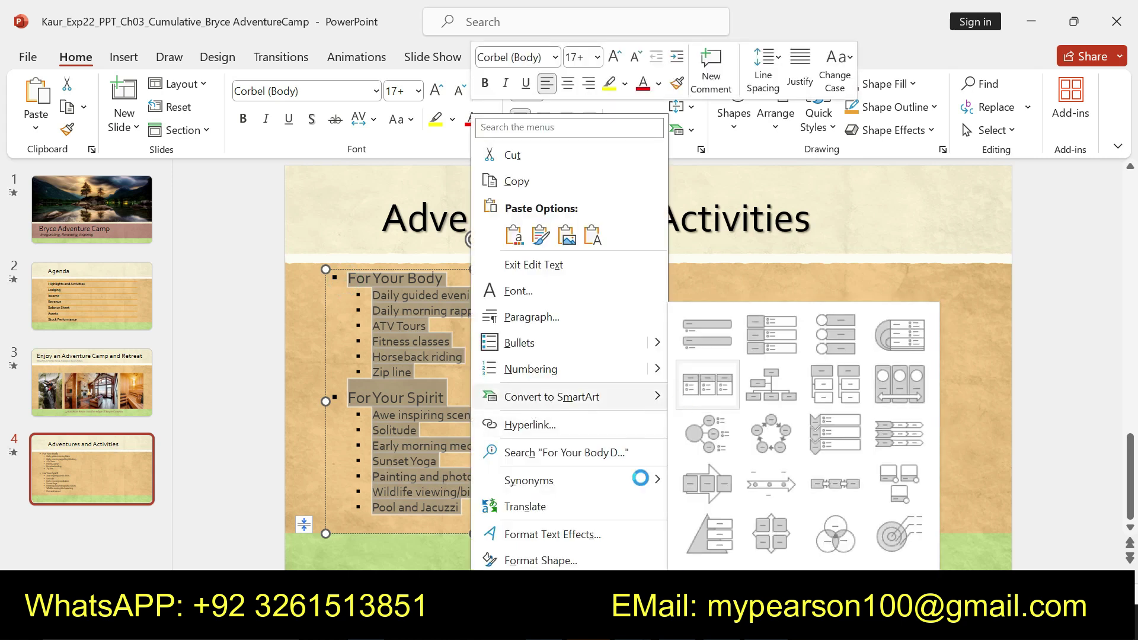
key(alt+Tab)
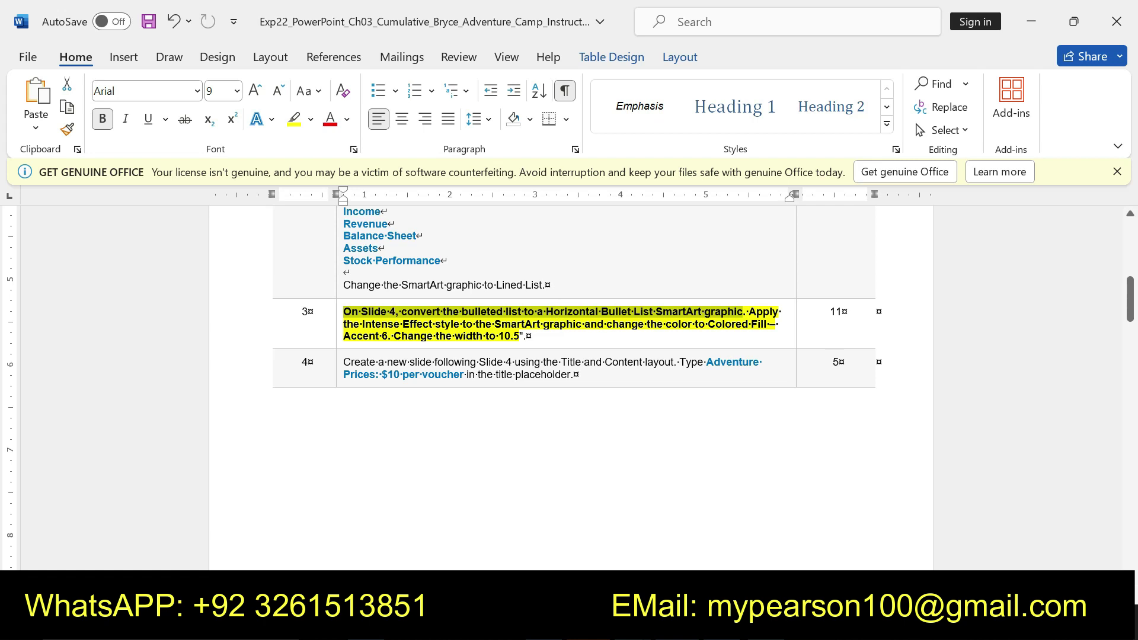
key(alt+Tab)
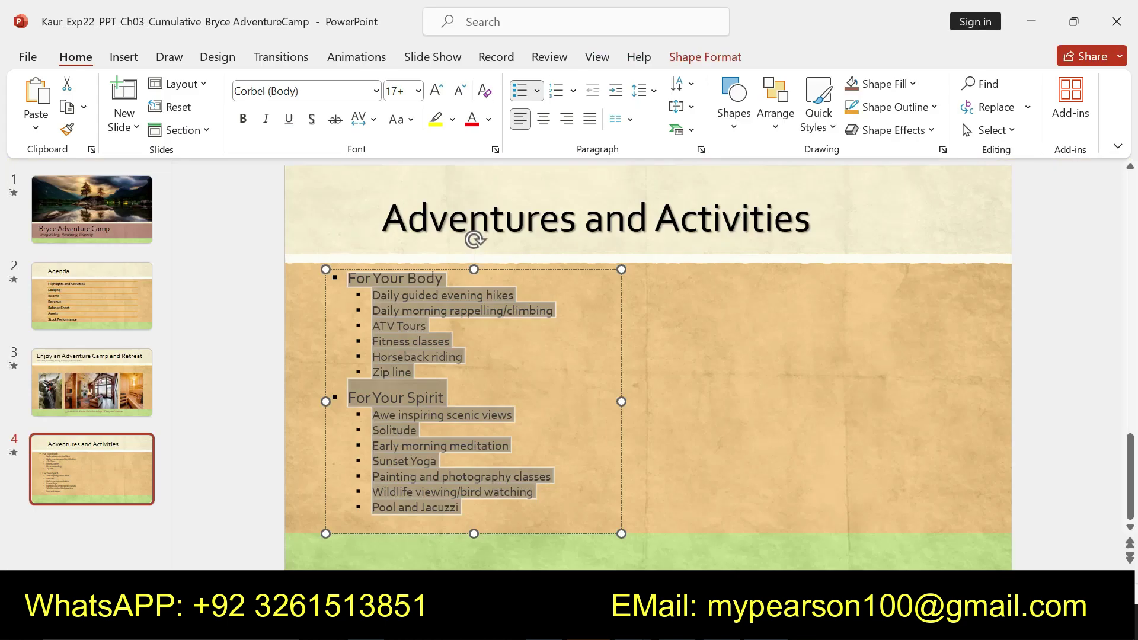
right_click(501, 372)
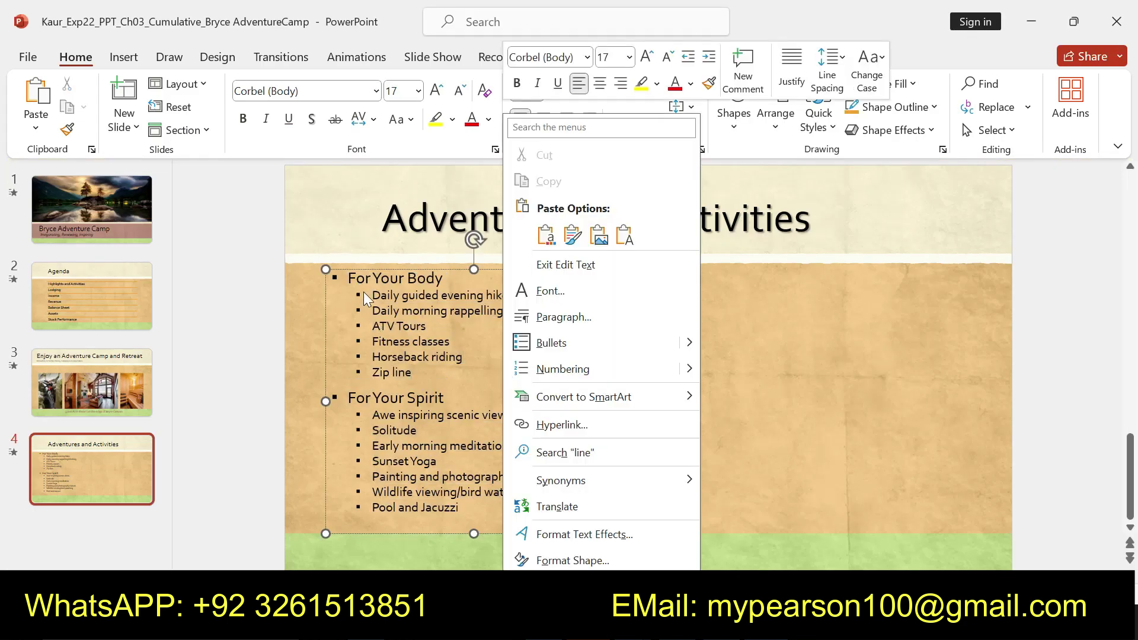
key(Escape)
drag(366, 295, 459, 509)
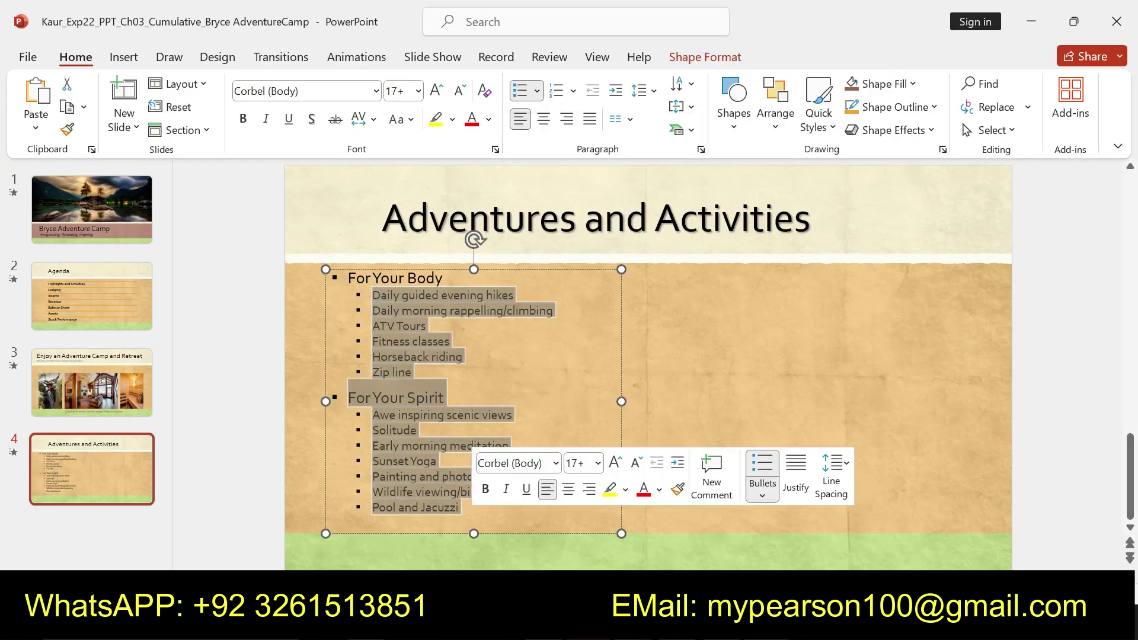
right_click(410, 368)
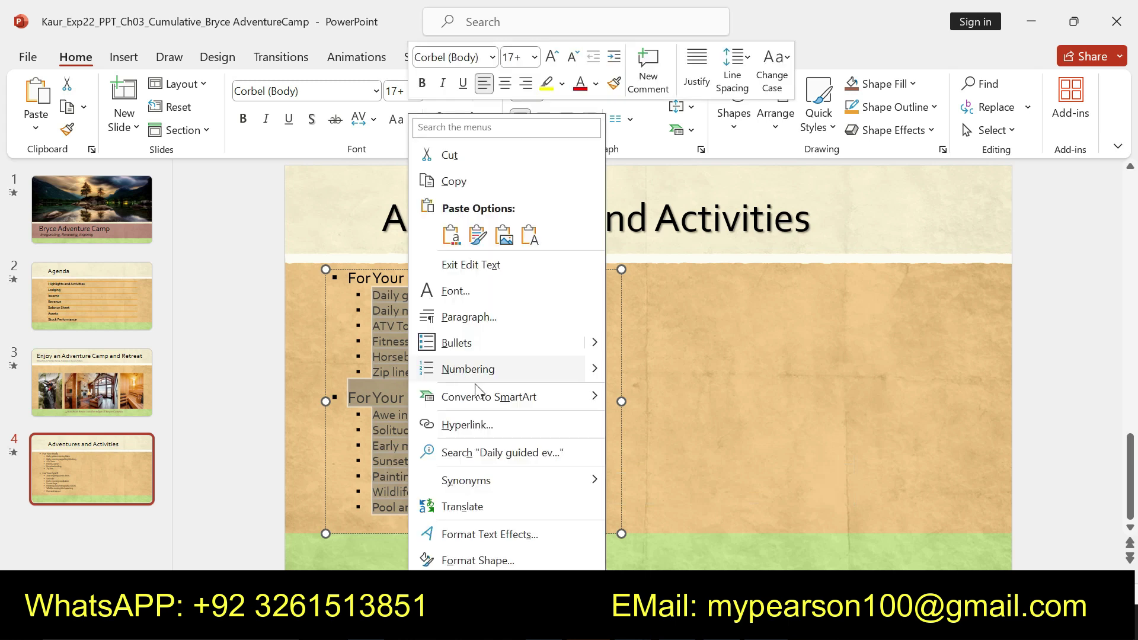
mouse_move(490, 397)
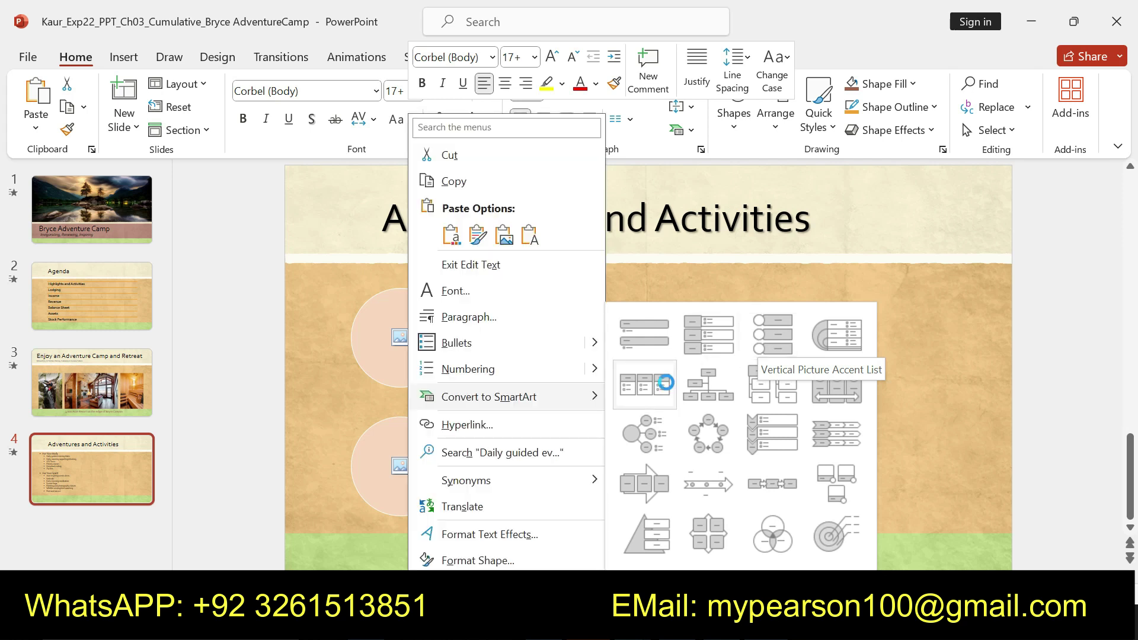
key(Escape)
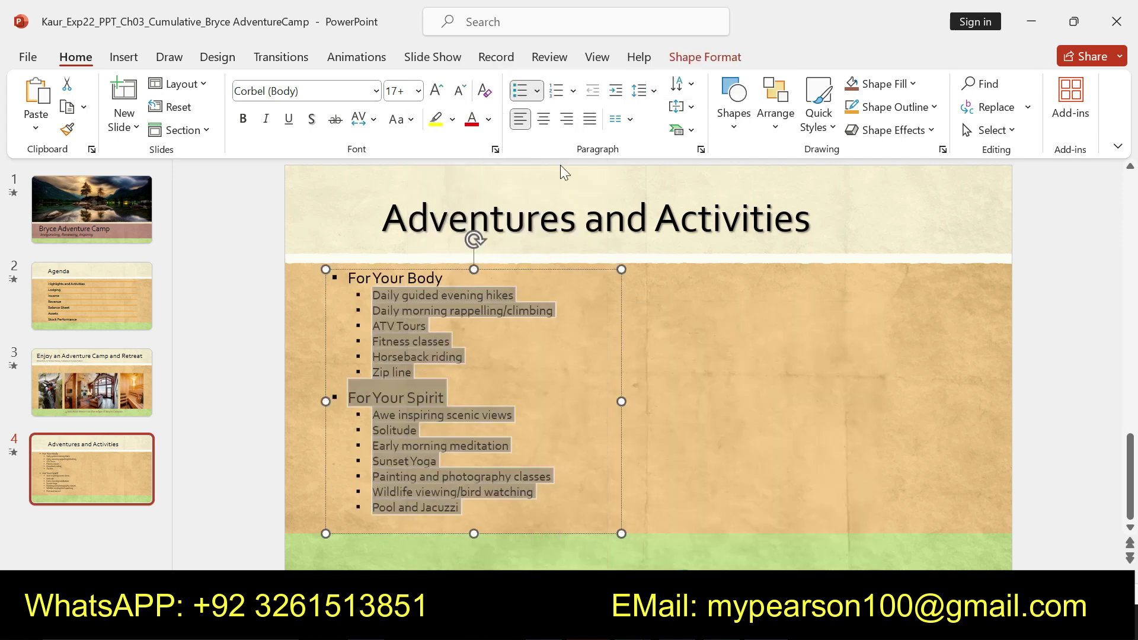
Step: Convert the selected list into a Horizontal Bullet List SmartArt graphic
click(343, 194)
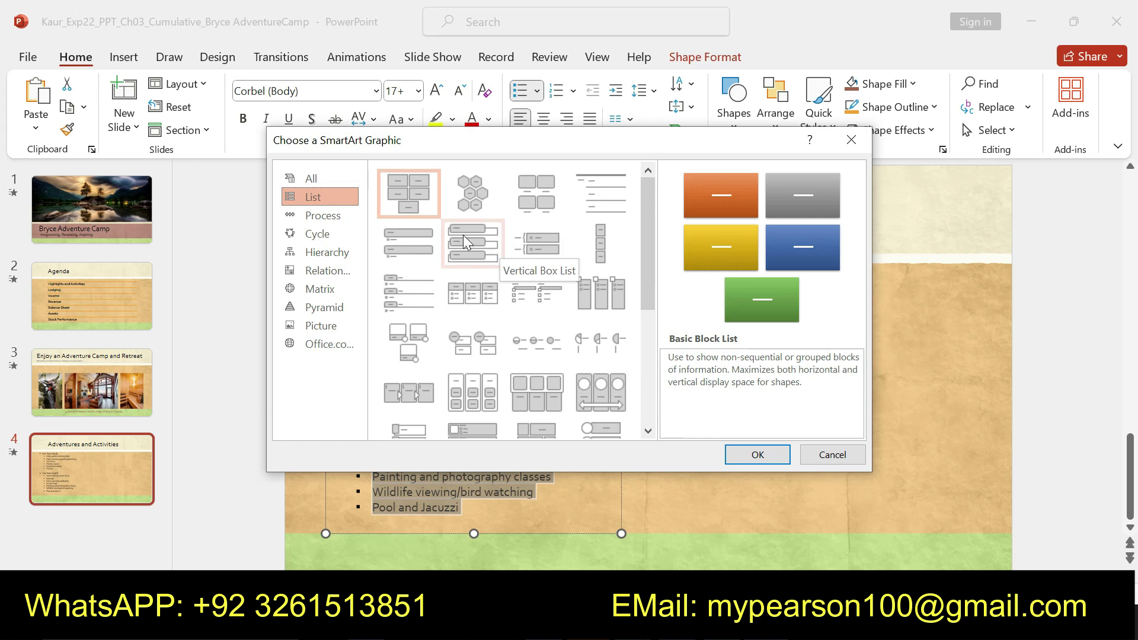
click(490, 305)
click(757, 455)
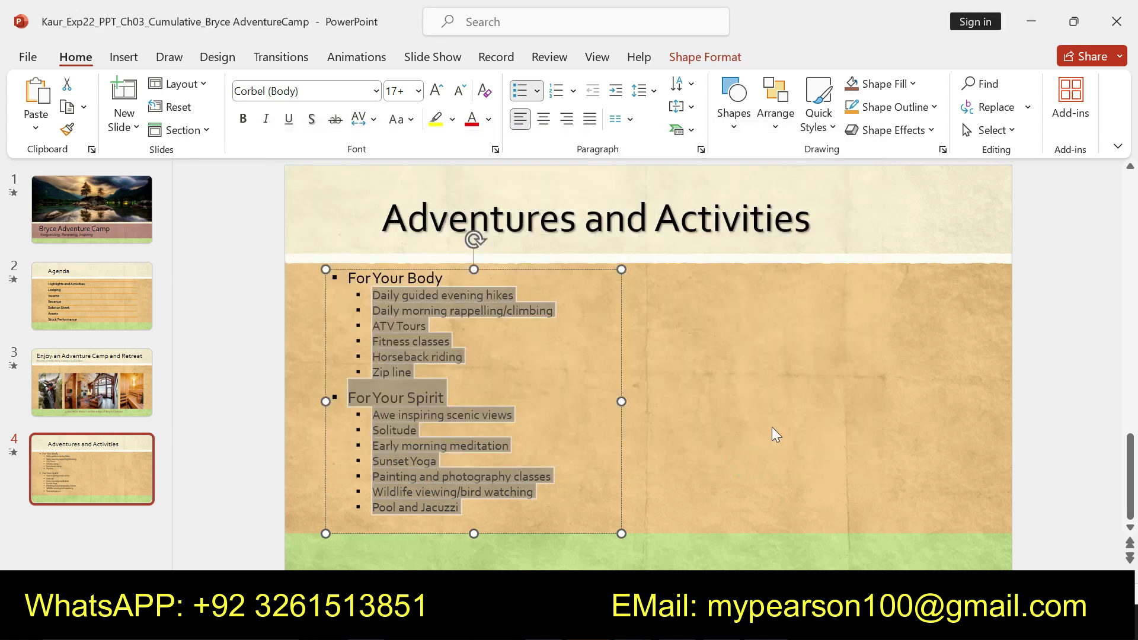
Step: Highlight step 3's Intense Effect instruction in Word, then bring up the SmartArt Design options
key(alt+Tab)
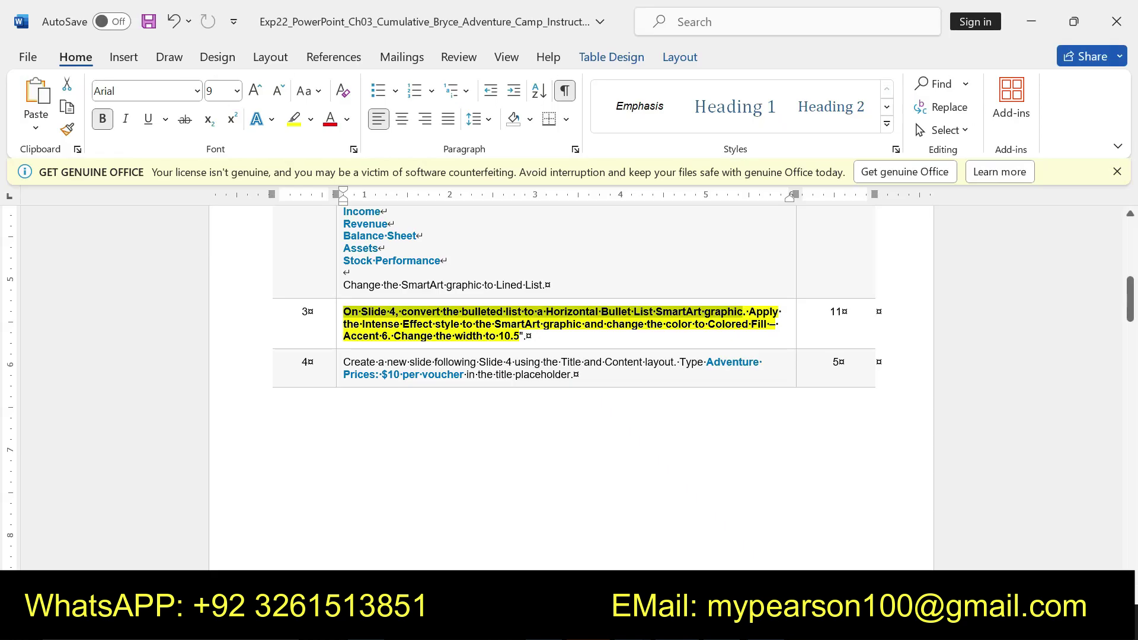
click(526, 337)
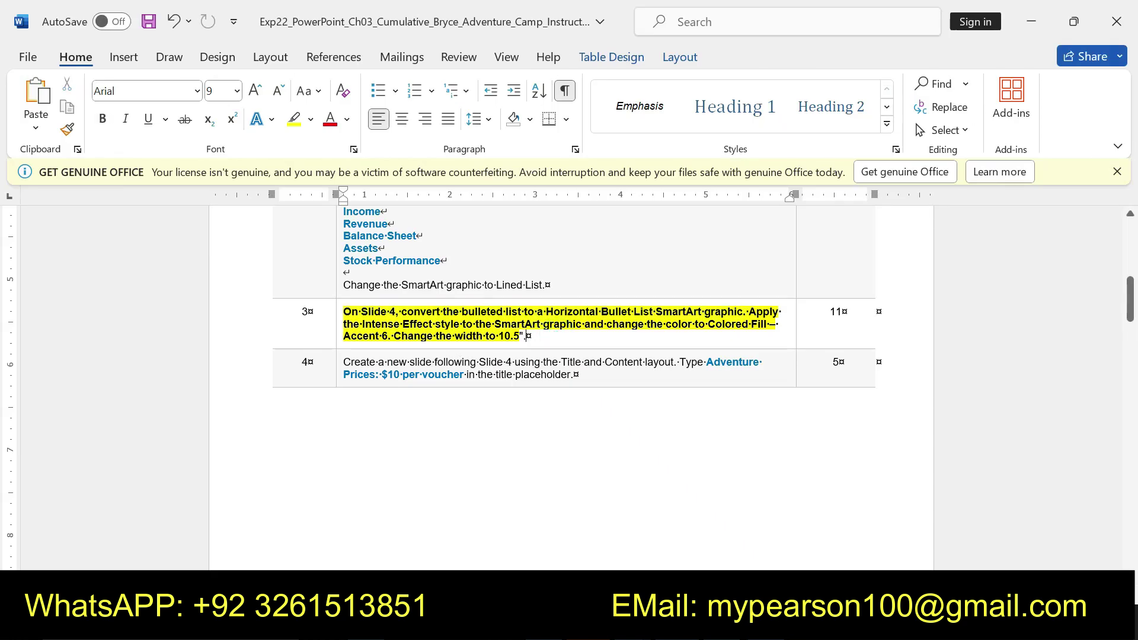
drag(748, 311, 551, 325)
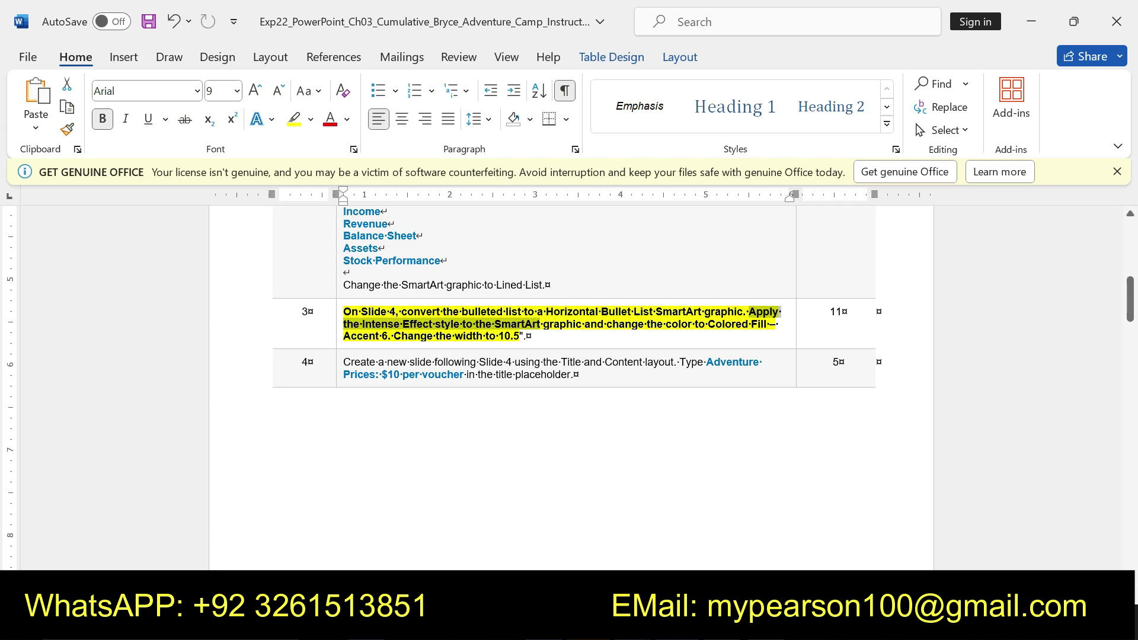
key(alt+Tab)
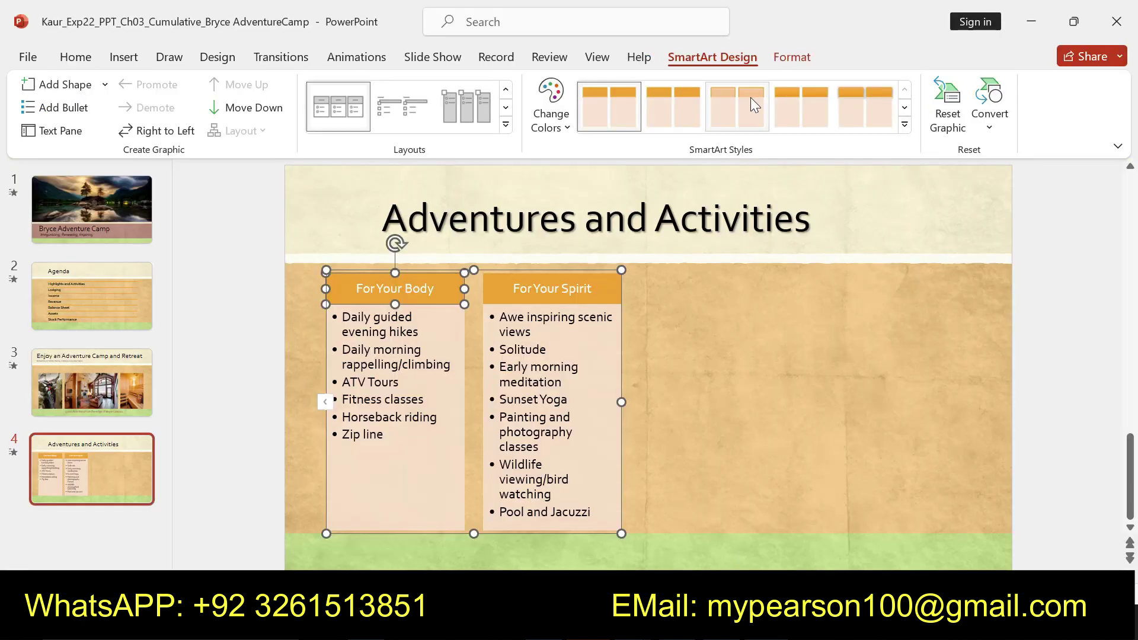
click(779, 57)
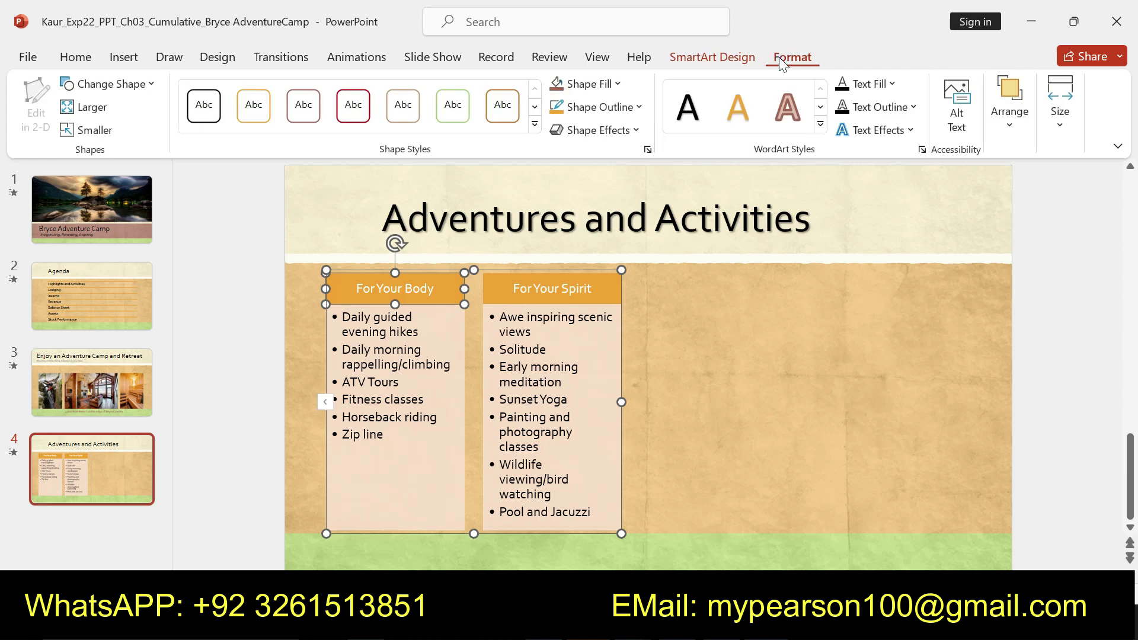
click(707, 55)
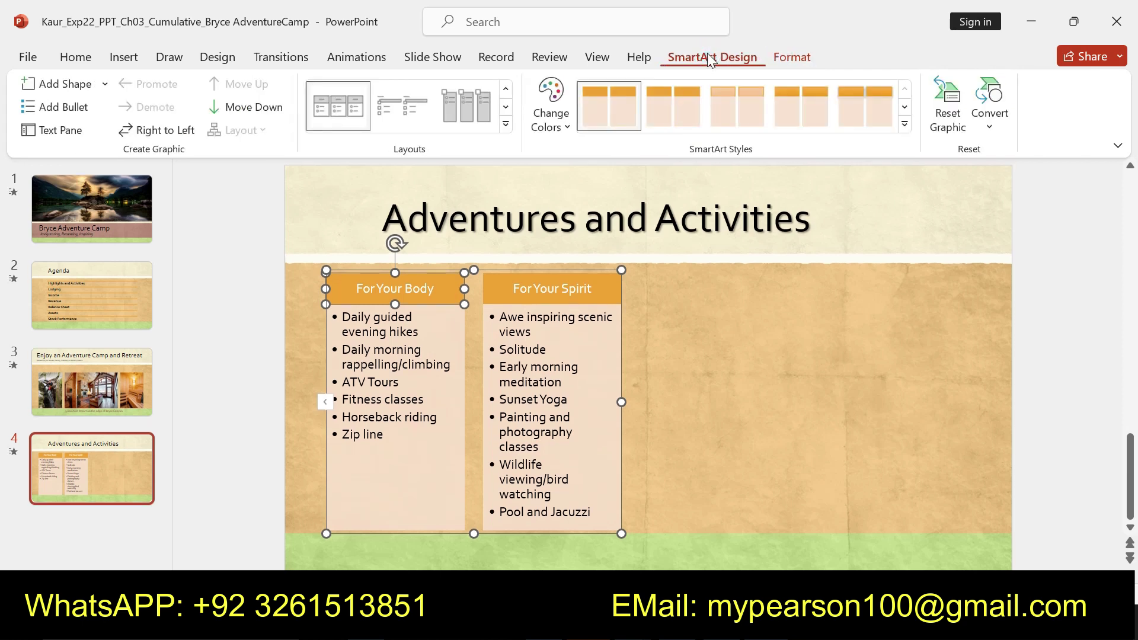
Step: Apply the Intense Effect SmartArt style and check the For Your Body and For Your Spirit shapes
click(903, 127)
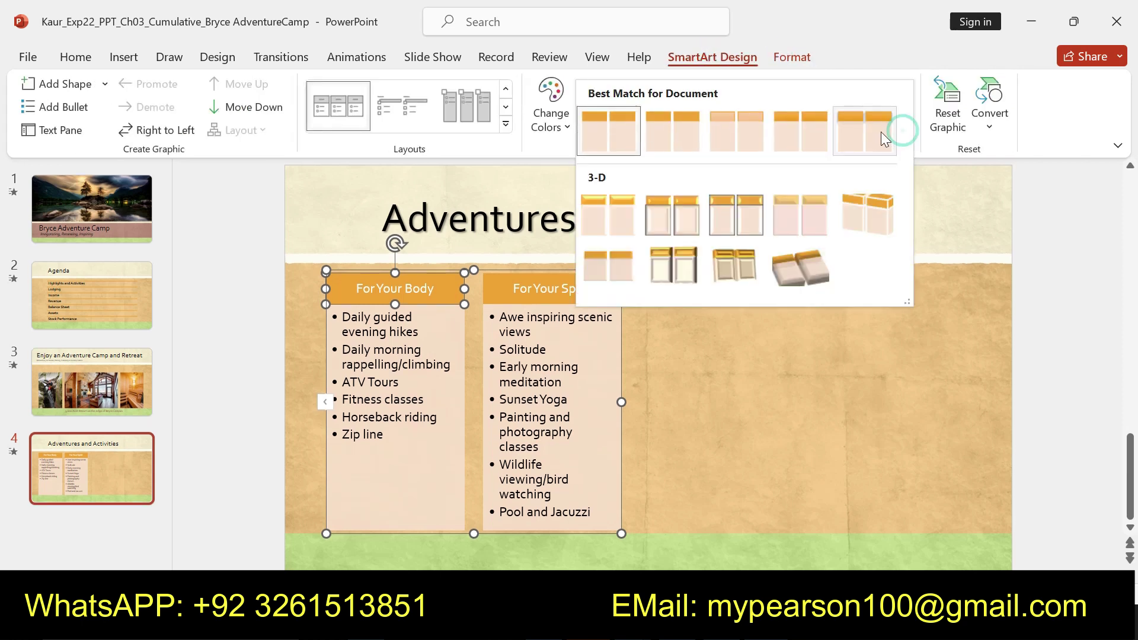
click(877, 131)
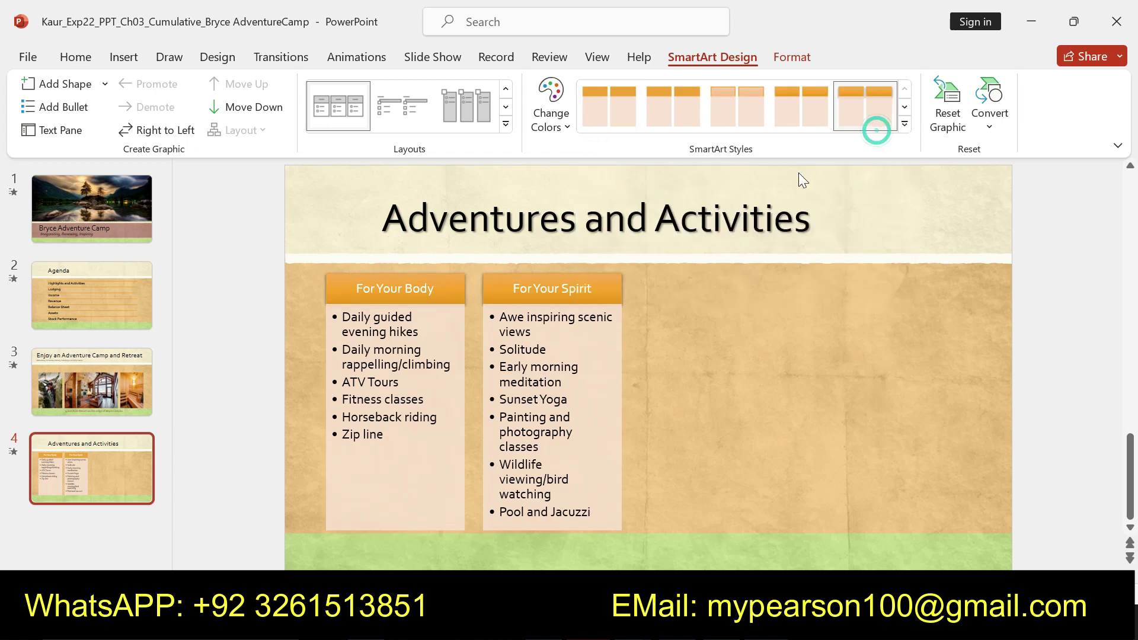
click(415, 318)
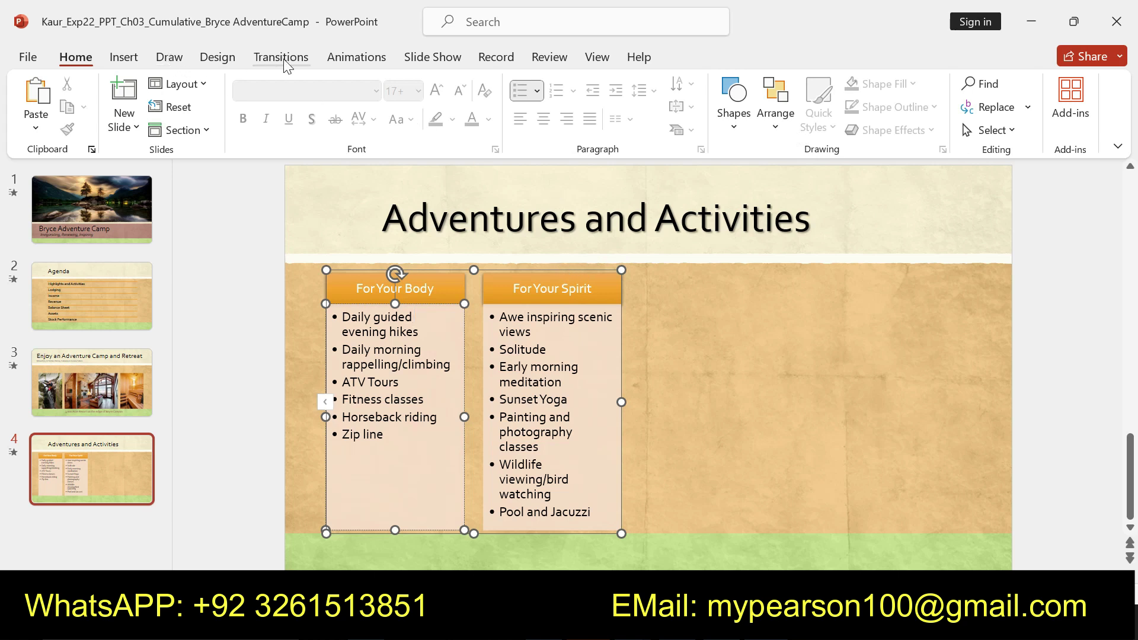
click(231, 59)
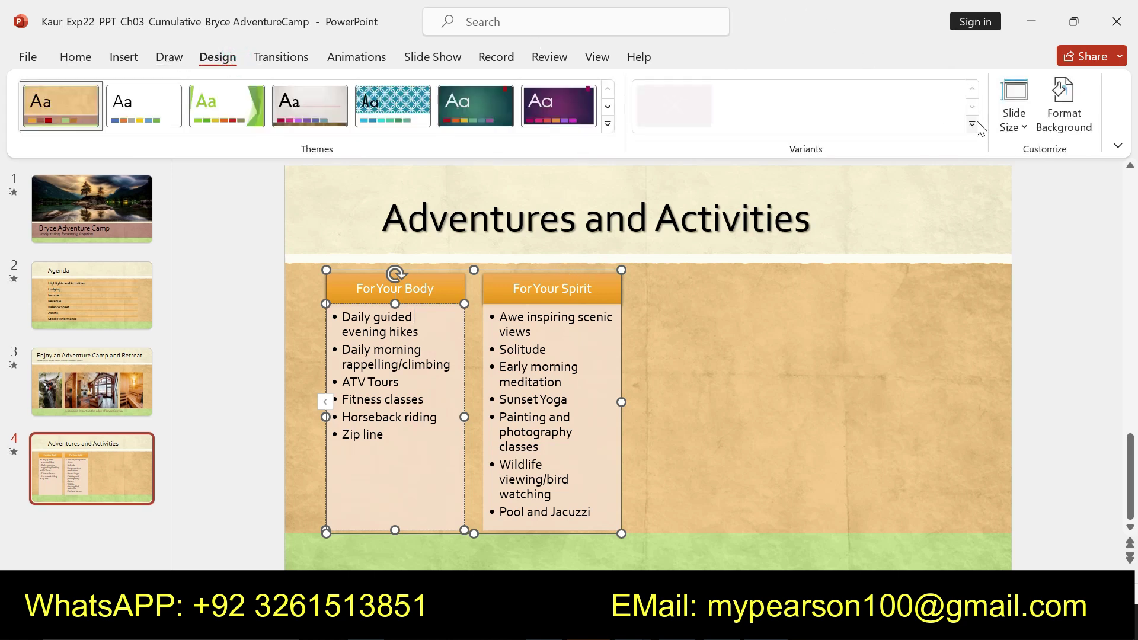
click(508, 287)
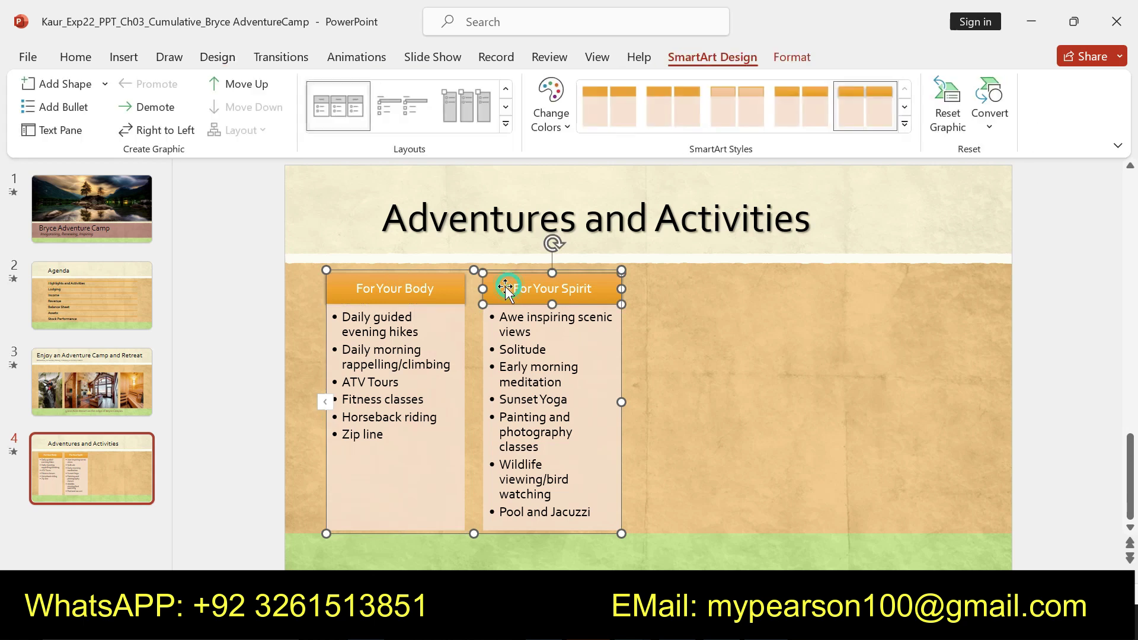
click(442, 319)
click(793, 352)
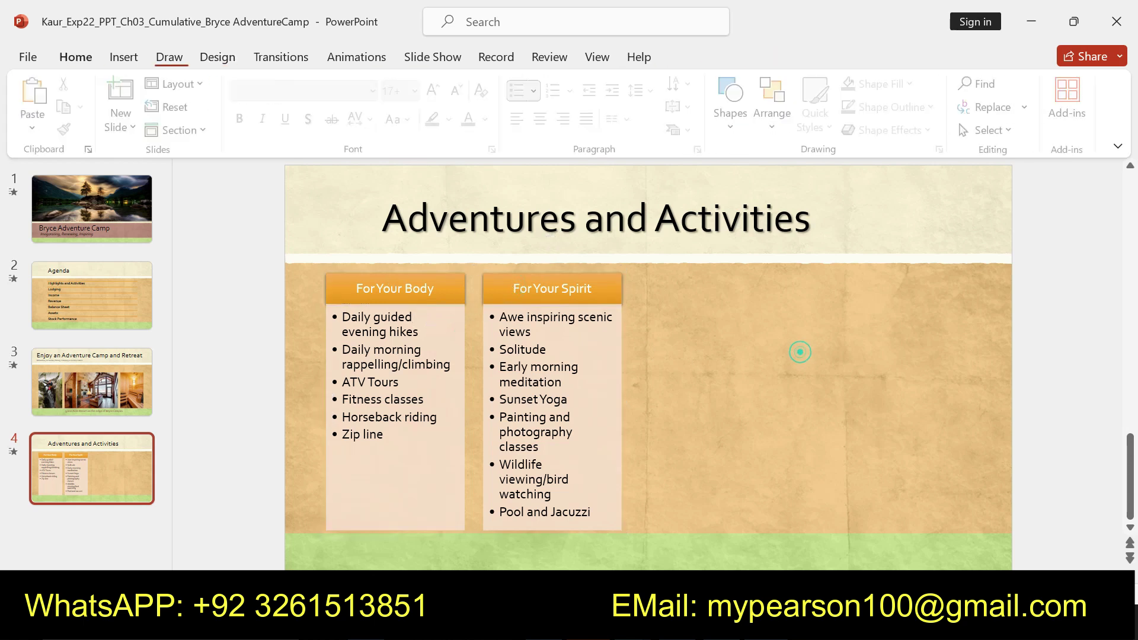
click(353, 291)
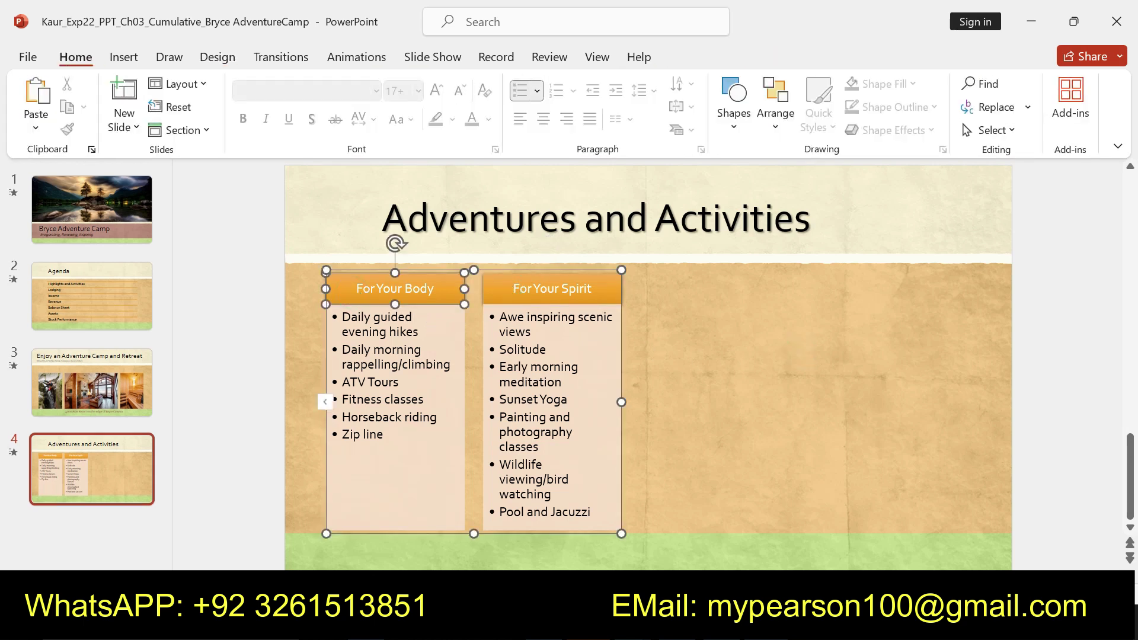
click(796, 379)
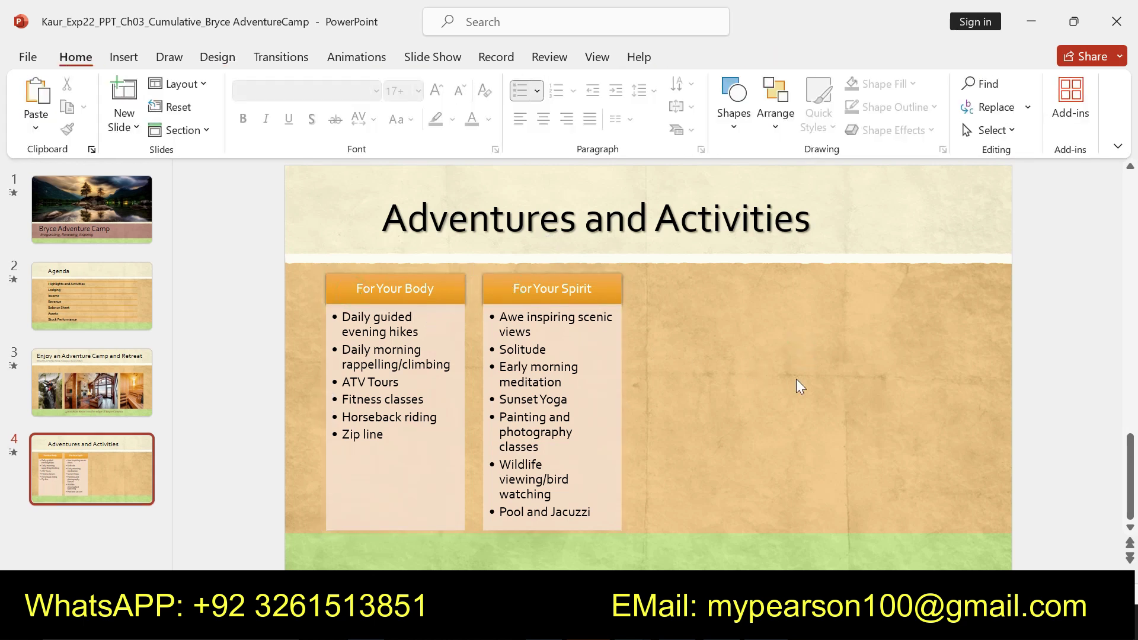
Step: Reselect the whole SmartArt graphic and reapply the Intense Effect style
click(618, 283)
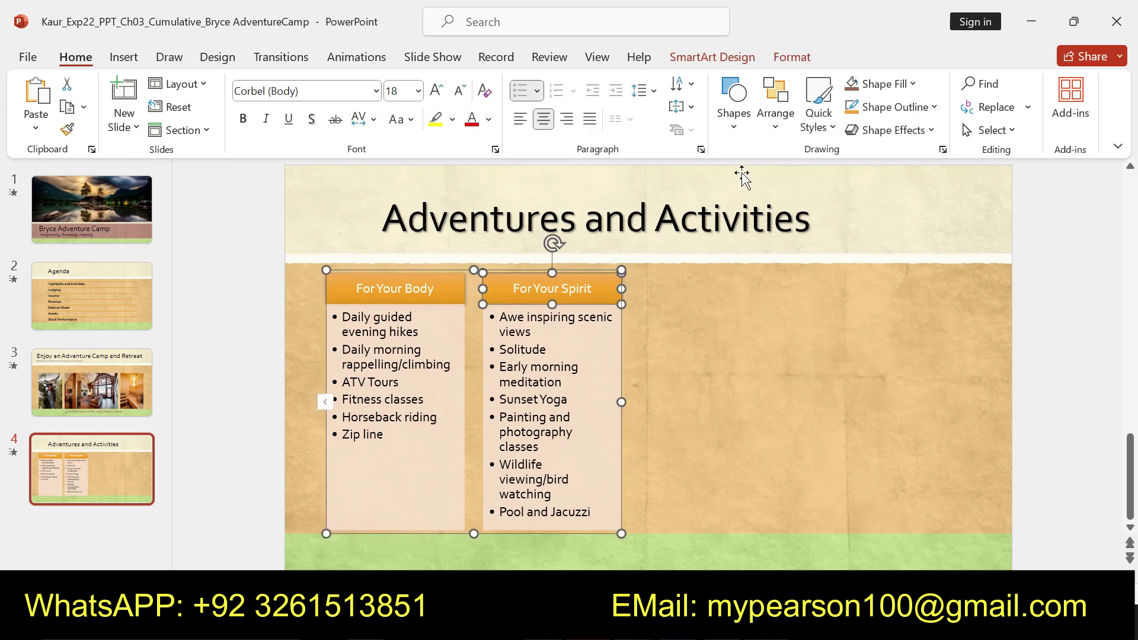
click(790, 60)
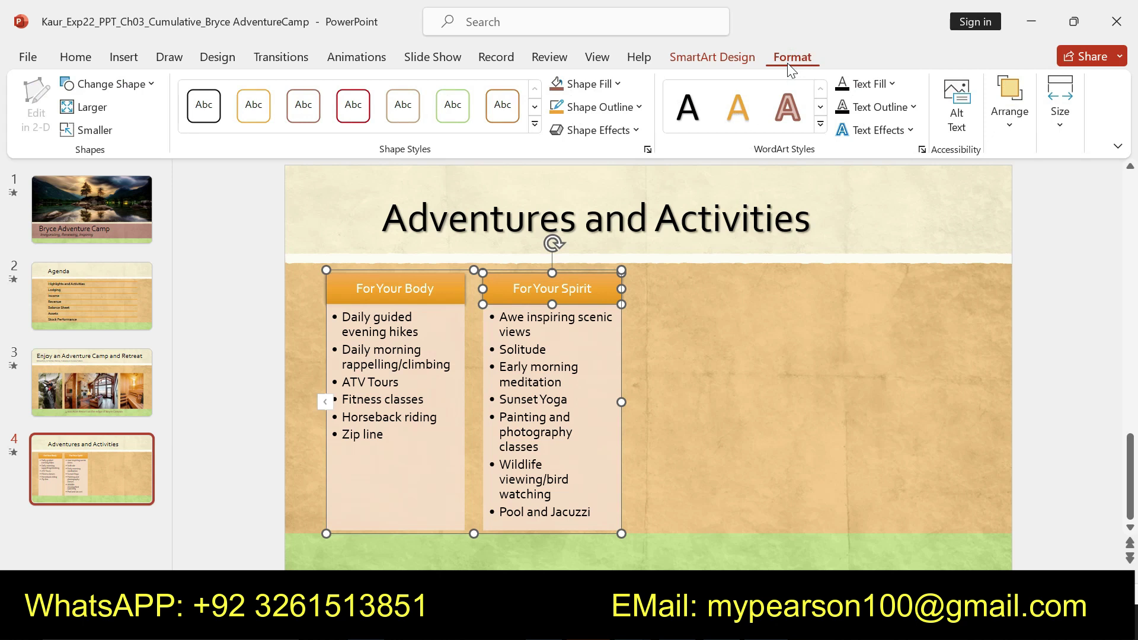
click(723, 59)
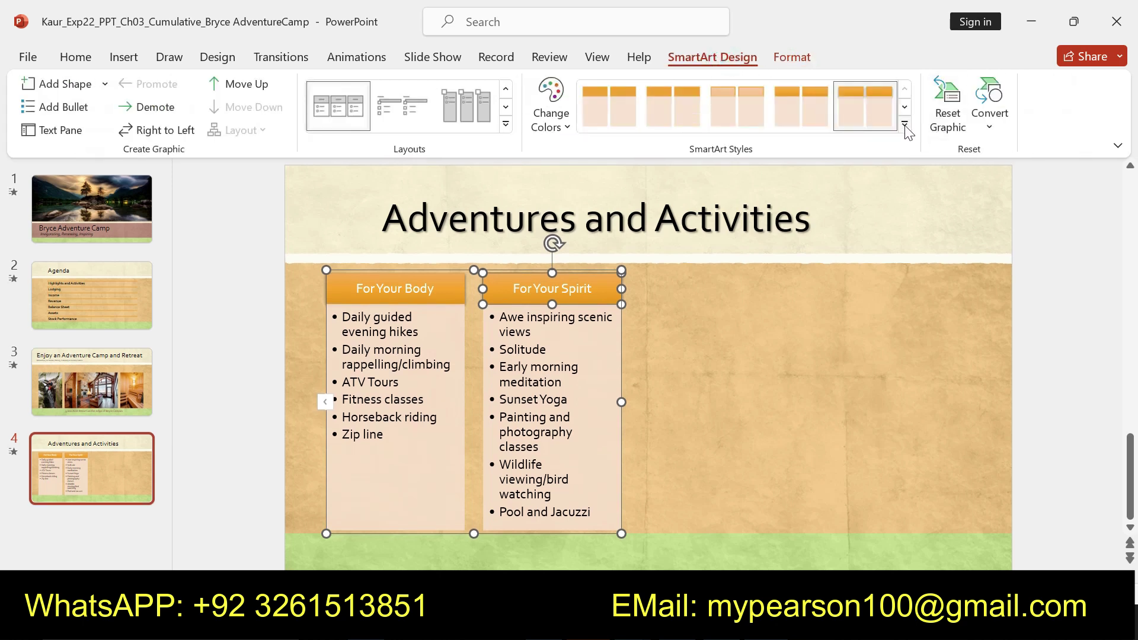
click(904, 124)
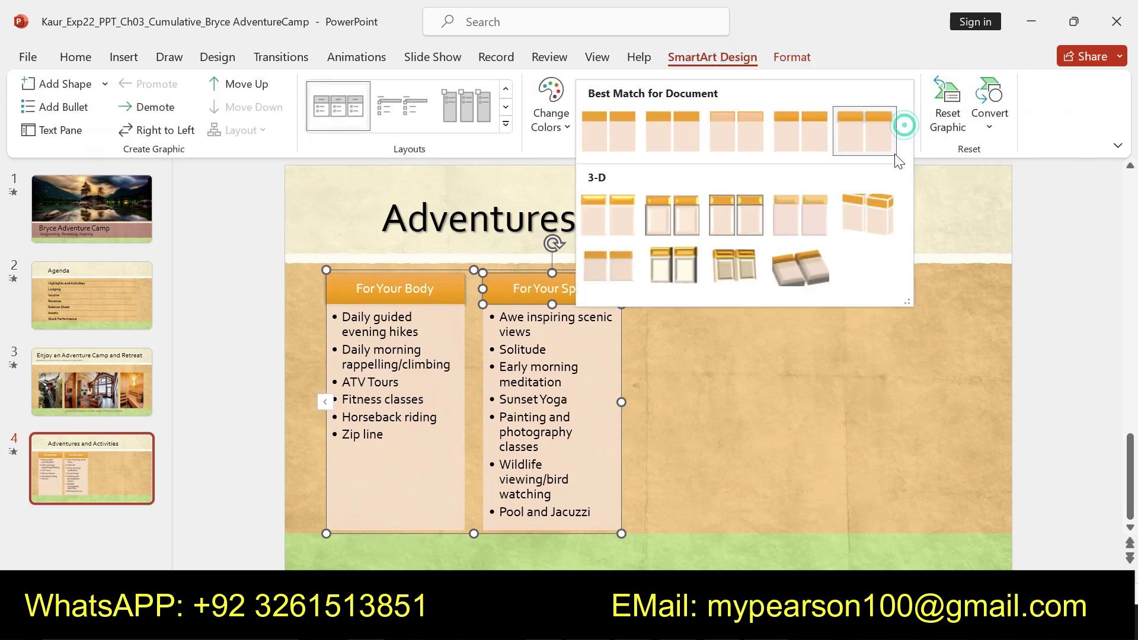
click(867, 136)
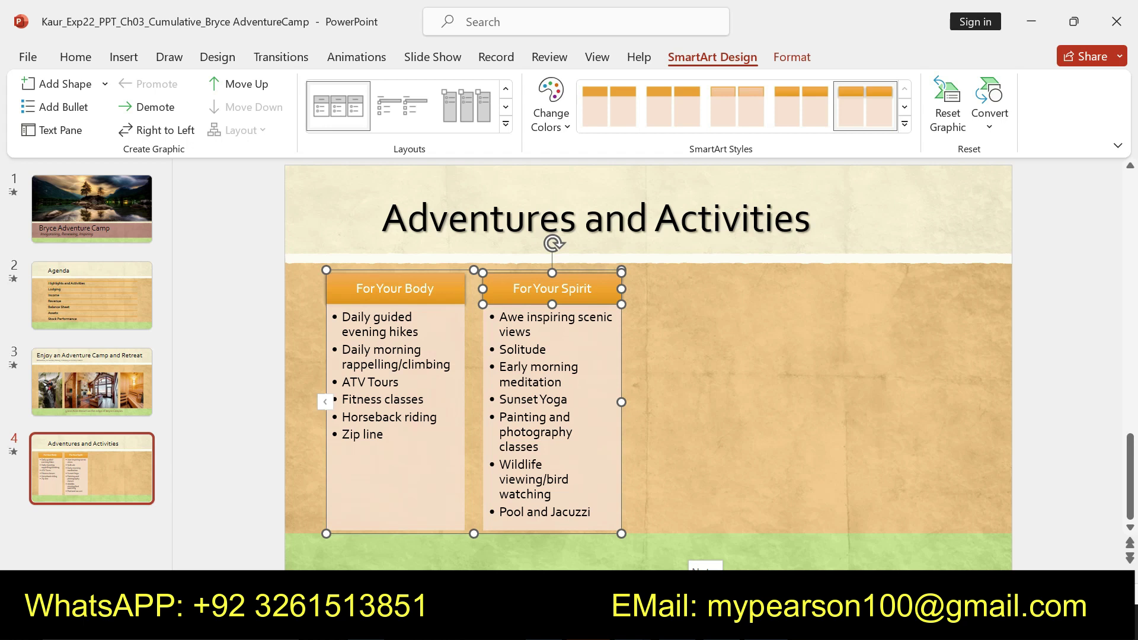
Step: Highlight step 3's colour and width instruction in Word, then return to PowerPoint
key(alt+Tab)
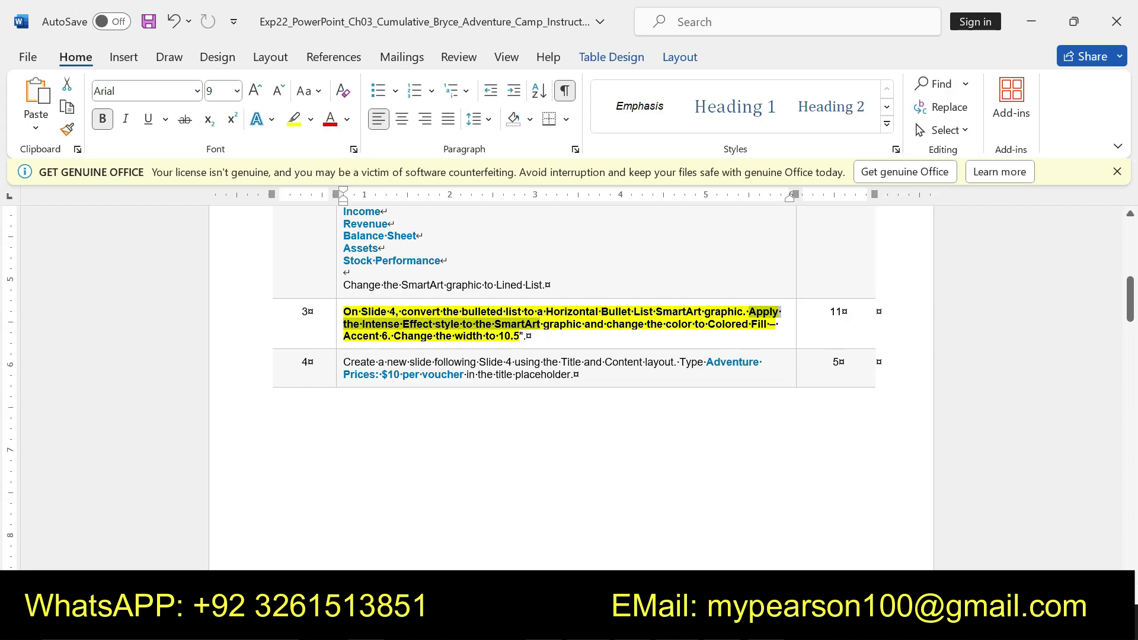
drag(543, 324, 525, 336)
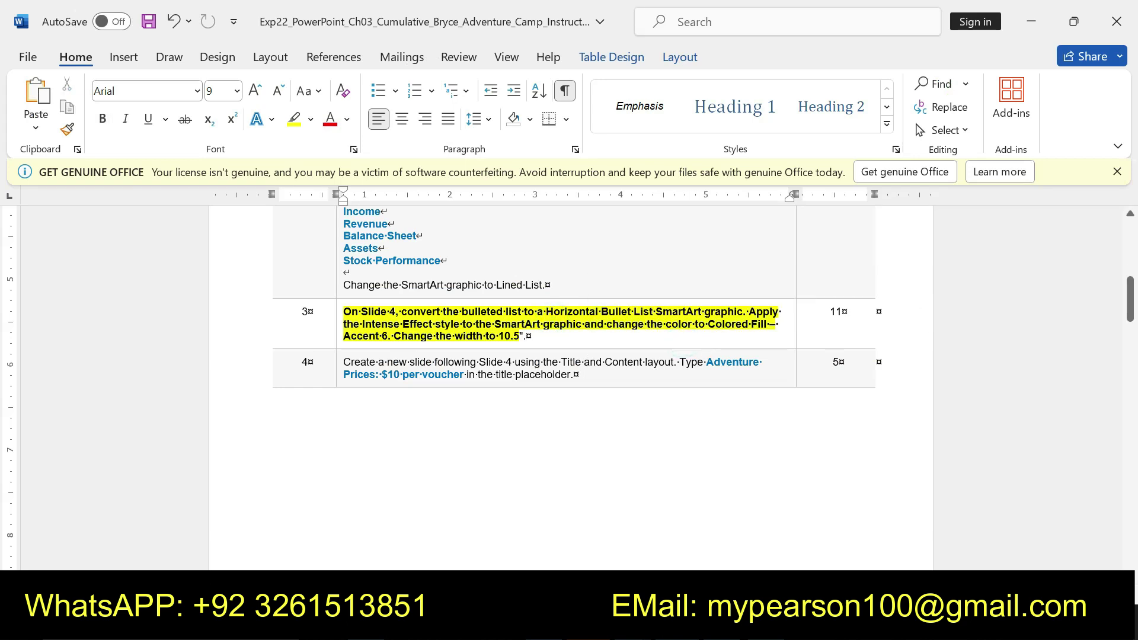
key(alt+Tab)
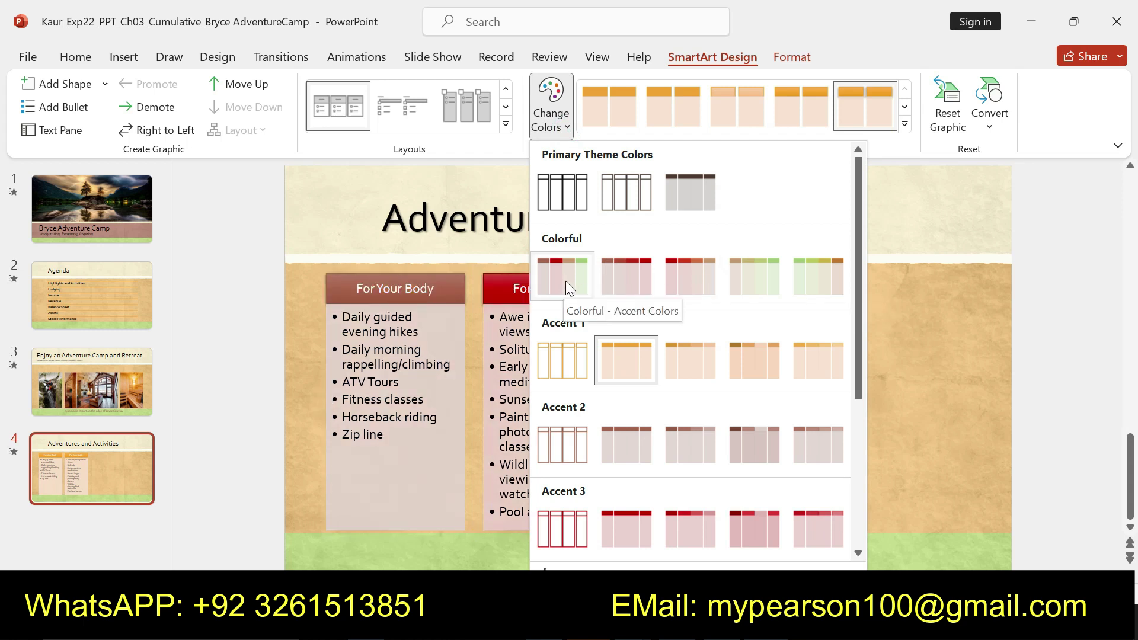
Step: Give the slide 4 SmartArt the Colored Fill – Accent 6 colour scheme, then switch to Word
drag(860, 387, 853, 507)
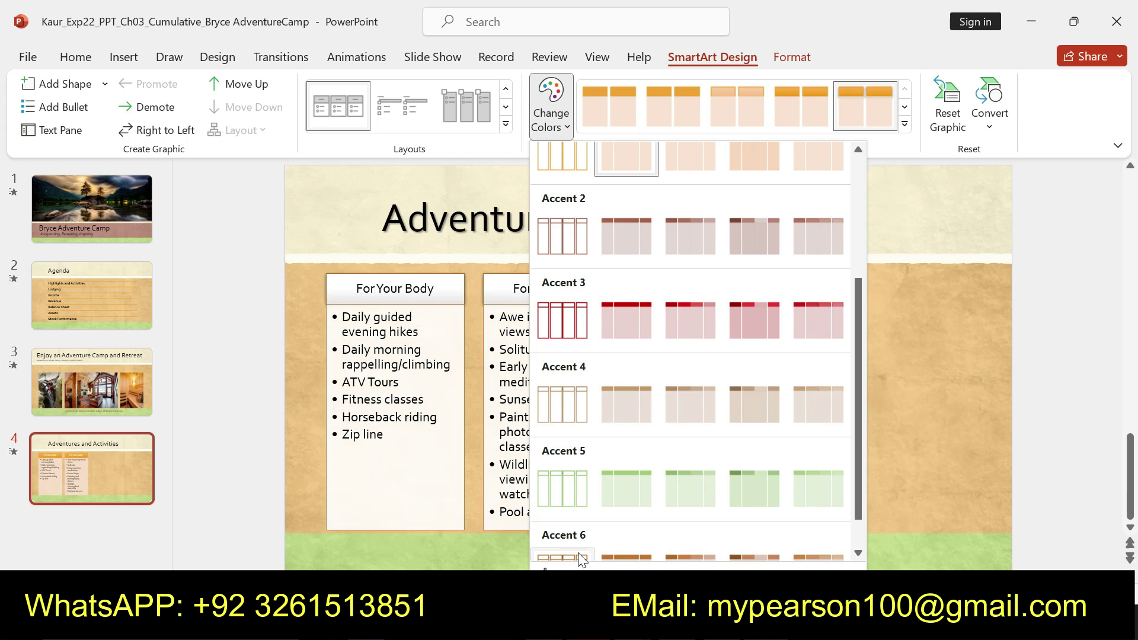
scroll(860, 533, down, 2)
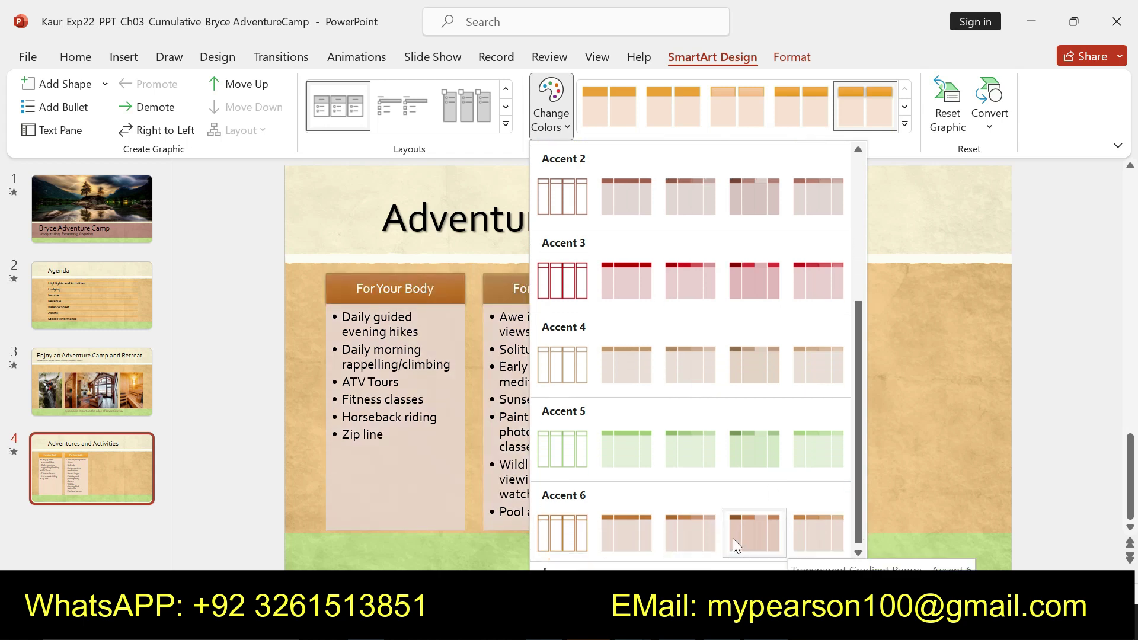
click(643, 535)
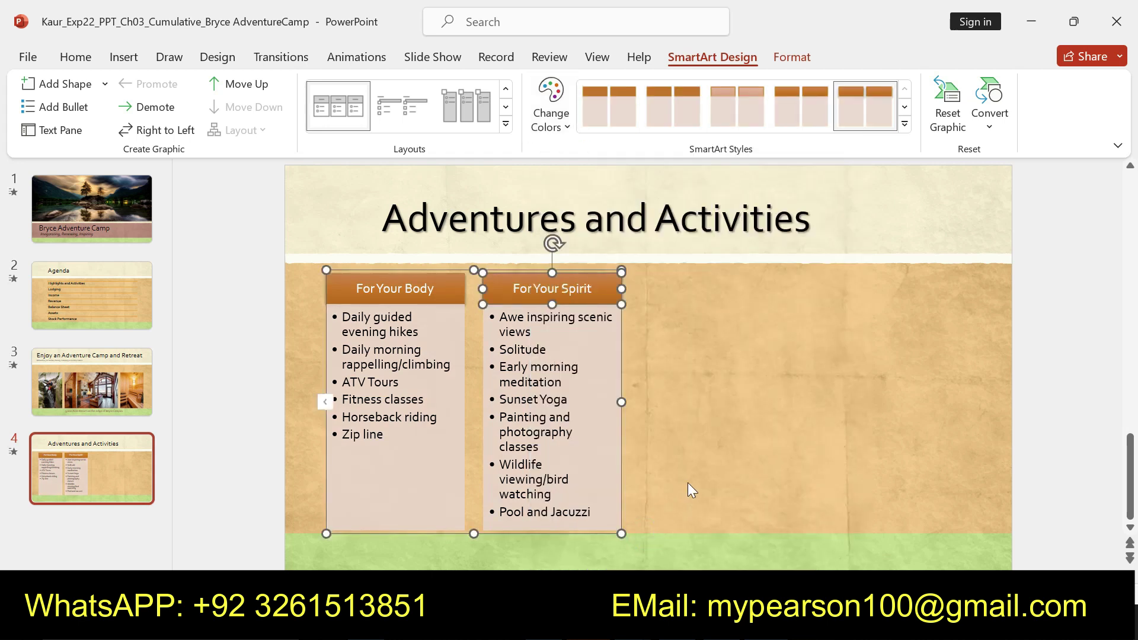
key(alt+Tab)
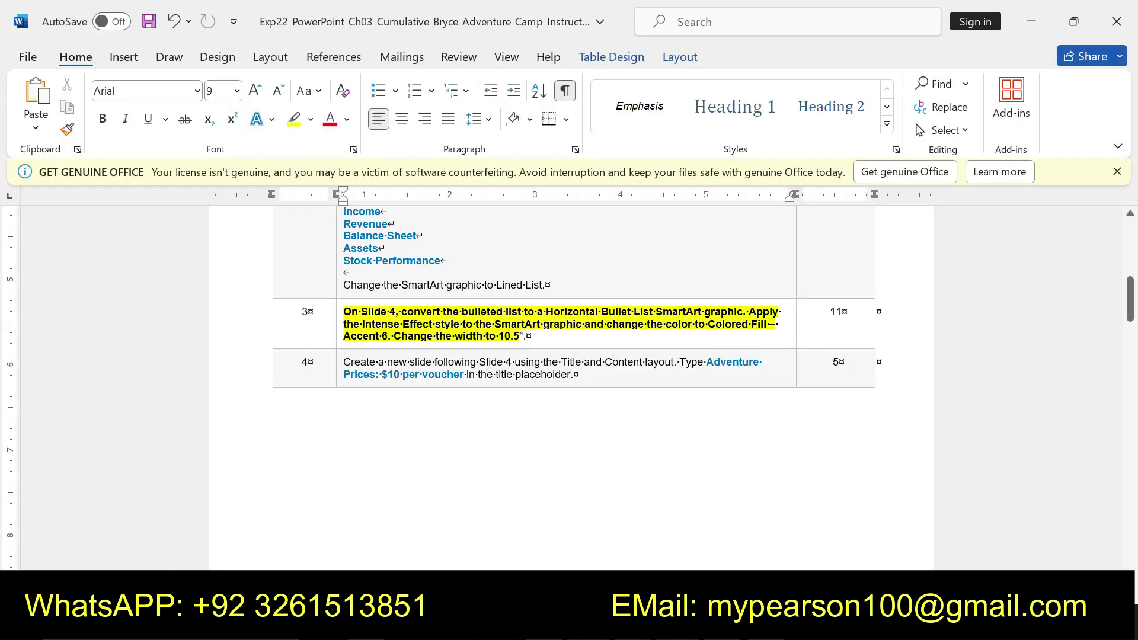
Step: Set the SmartArt's width to 10.5 inches in the Format Size settings
key(alt+Tab)
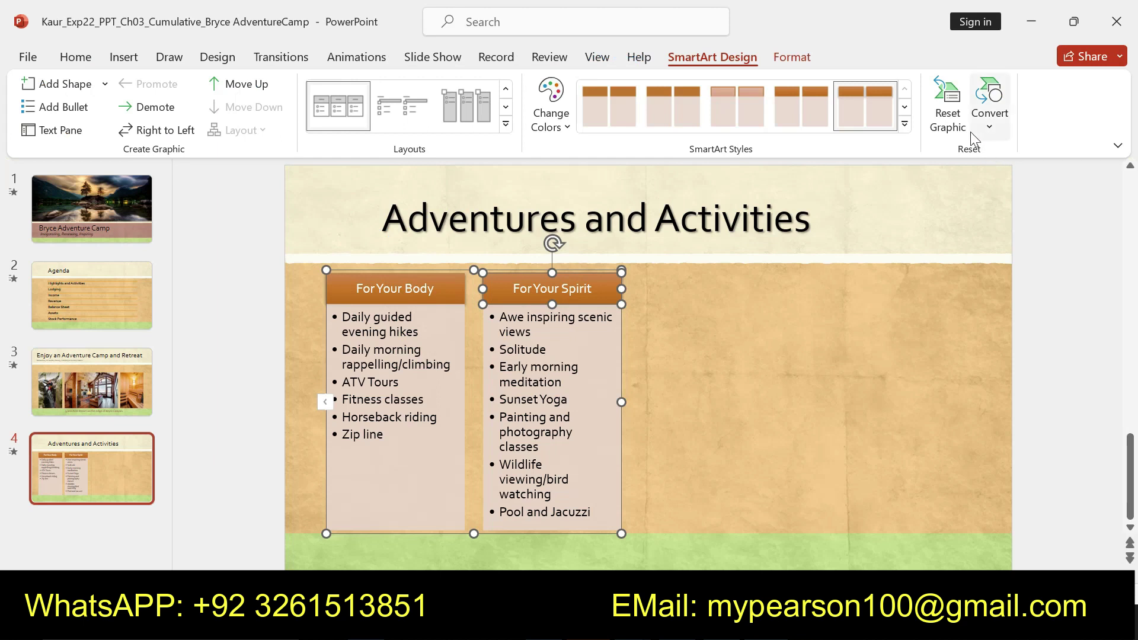
click(794, 56)
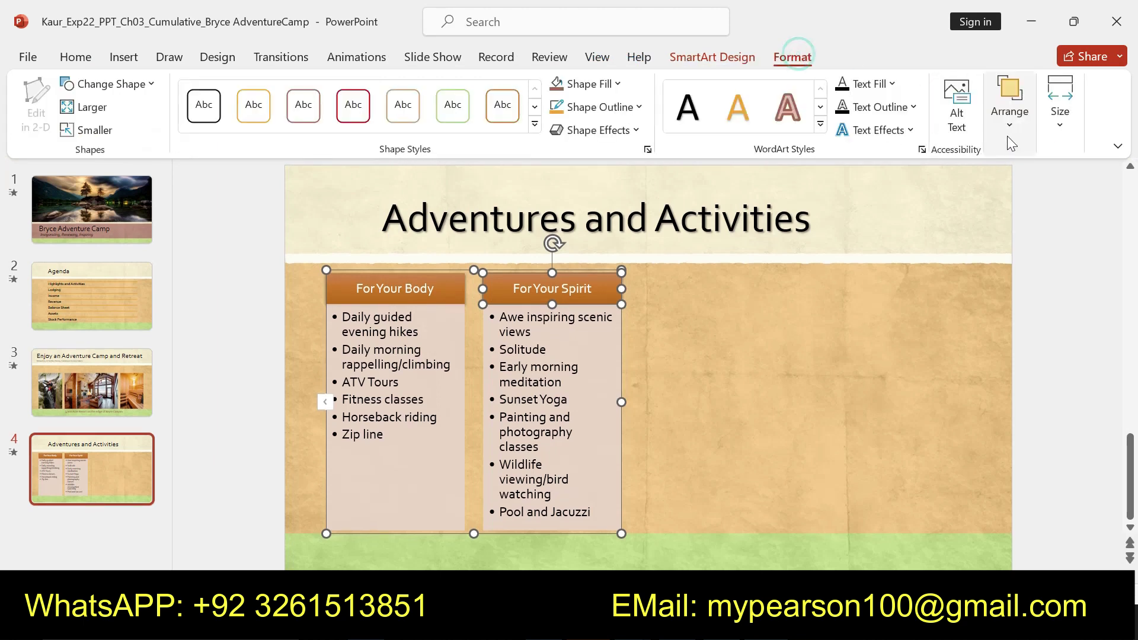
click(1065, 126)
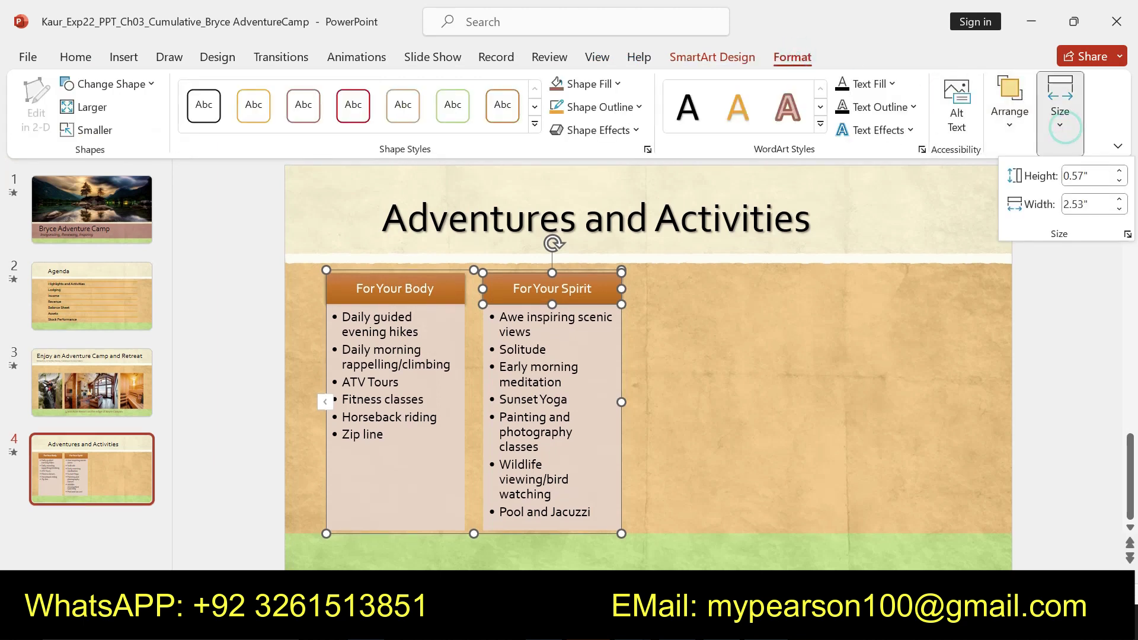
double_click(1088, 204)
key(BackSpace)
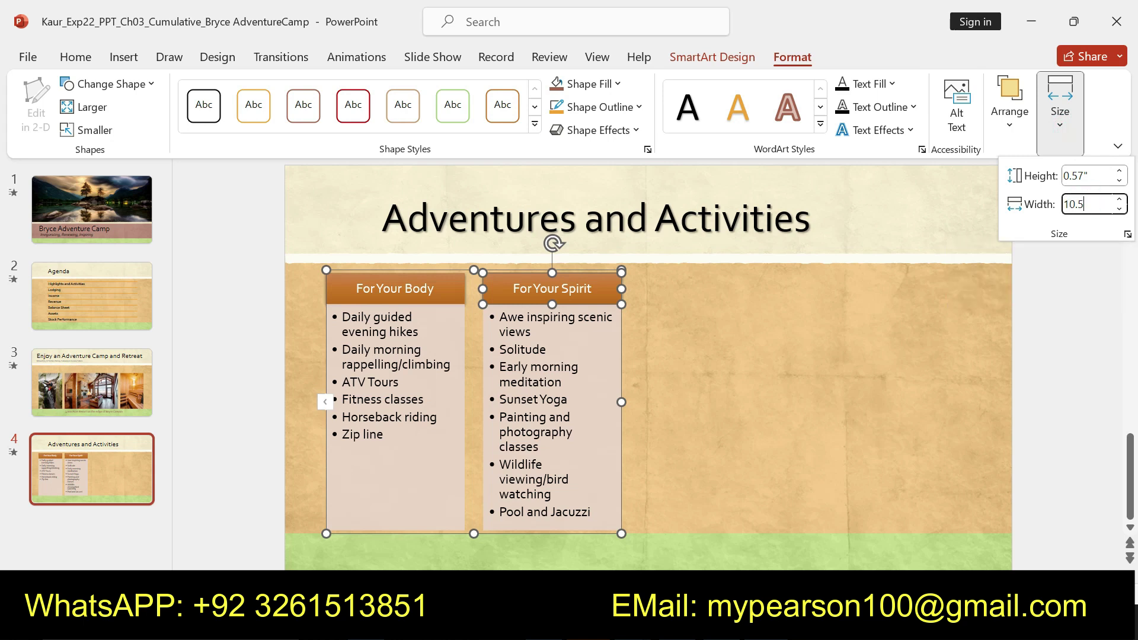
key(Return)
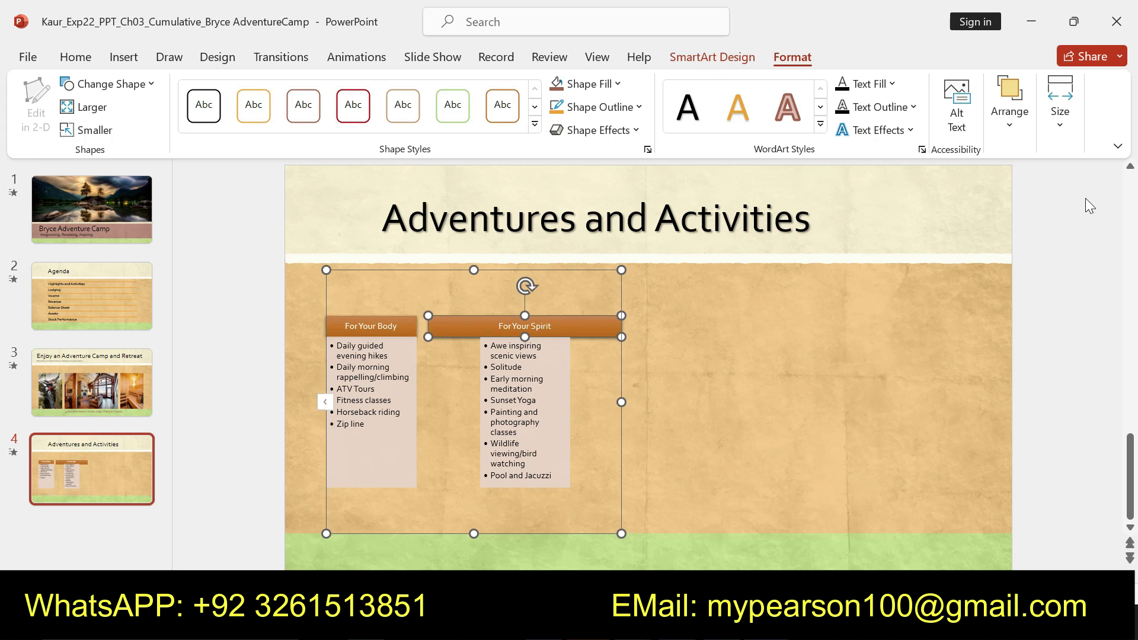
Step: Deselect and reselect the SmartArt and its For Your Body shape to review the resize
click(838, 396)
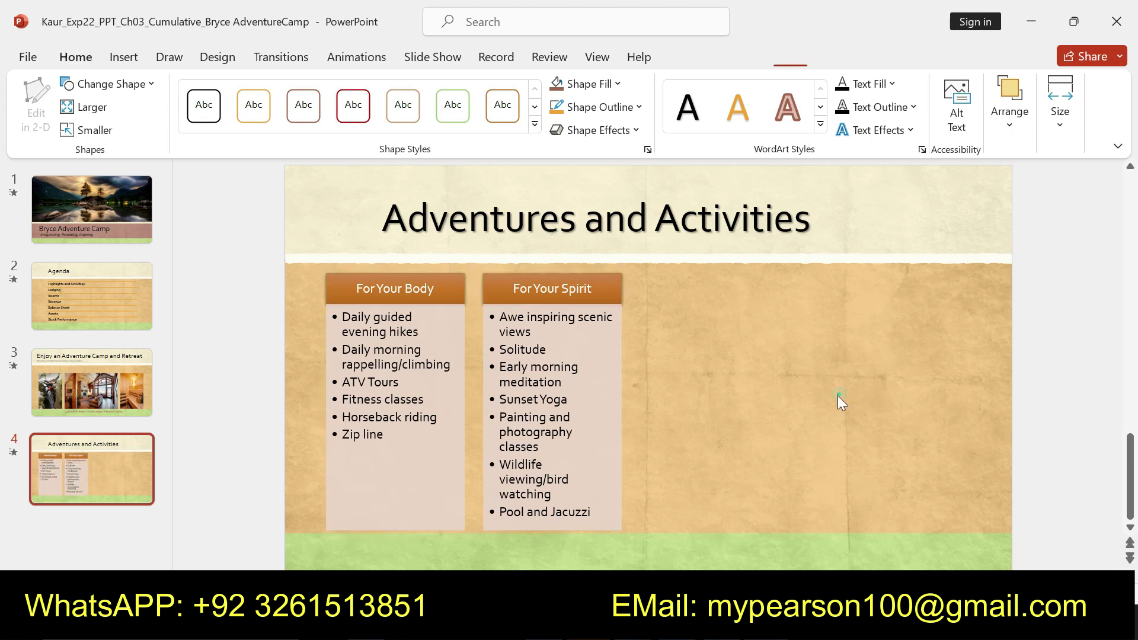
click(334, 287)
click(718, 286)
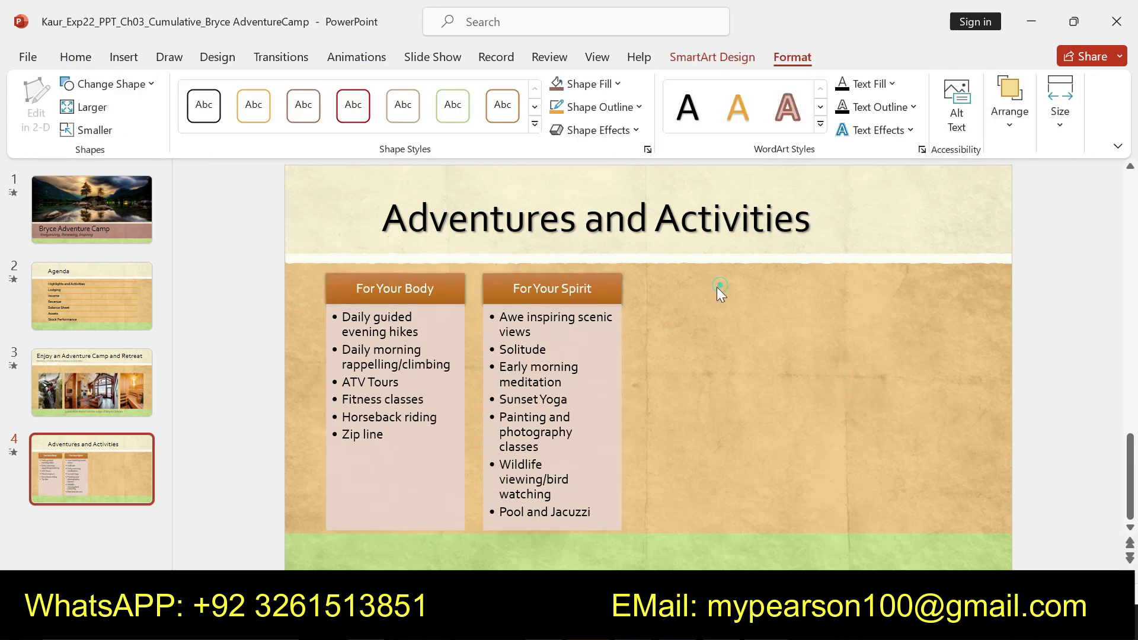
click(622, 271)
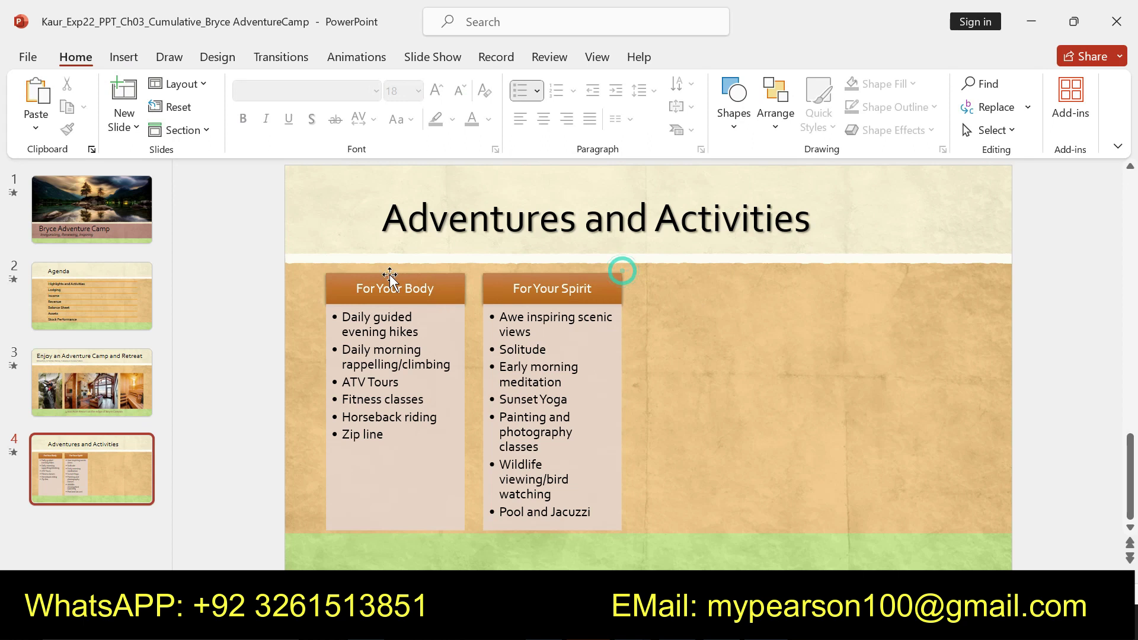
click(361, 283)
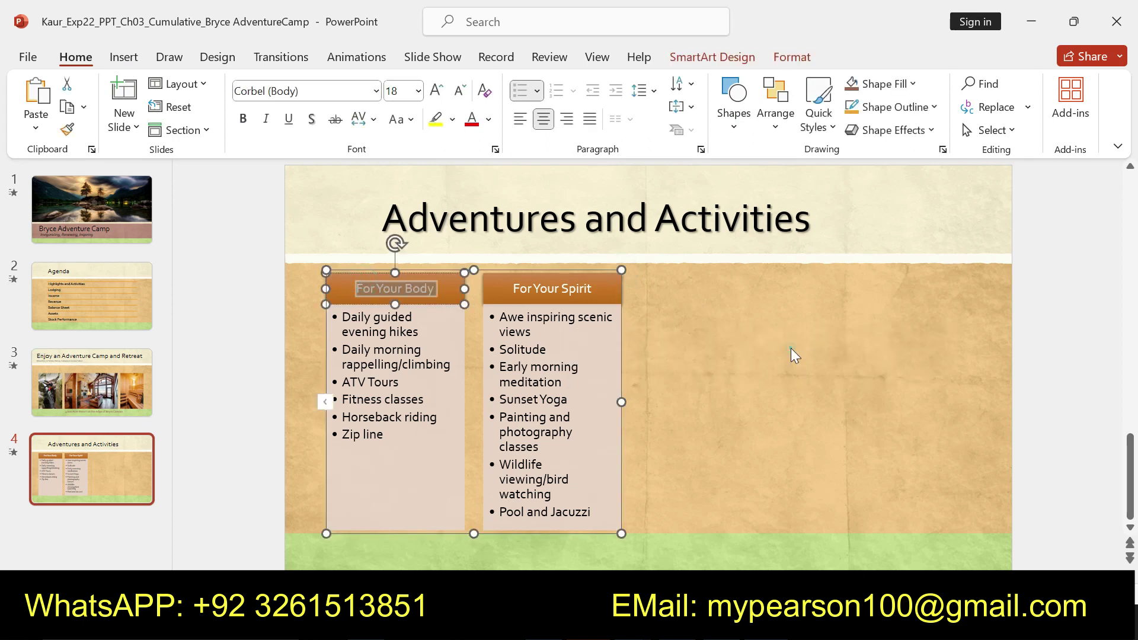
click(783, 399)
click(433, 451)
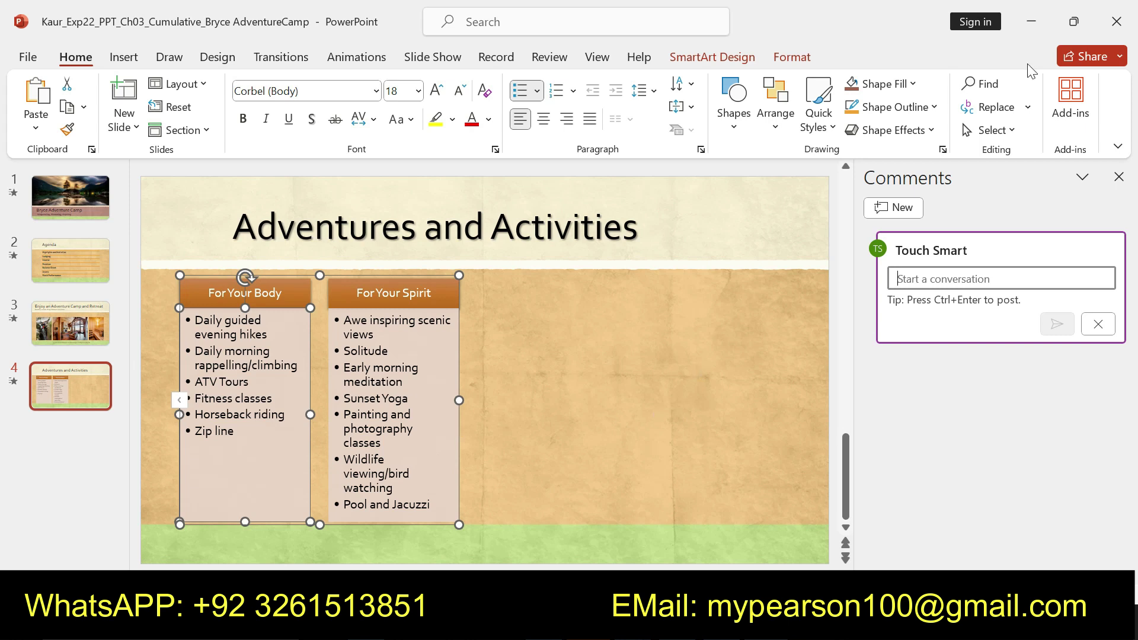
Step: Reapply the Colored Fill – Accent 6 colours to the SmartArt
click(714, 58)
click(781, 55)
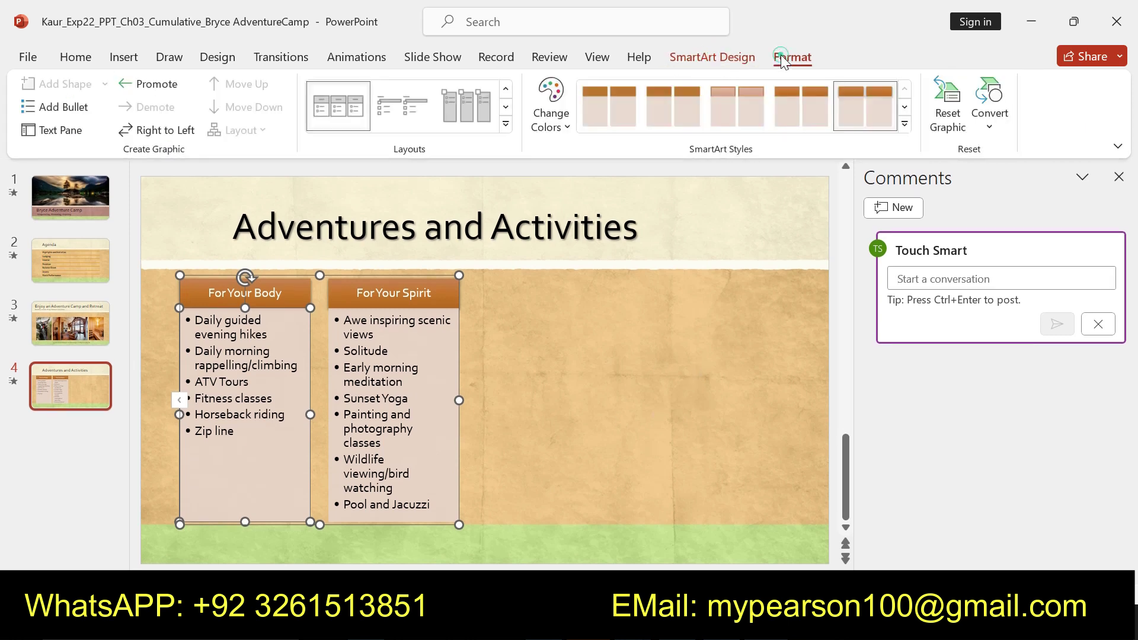
click(734, 58)
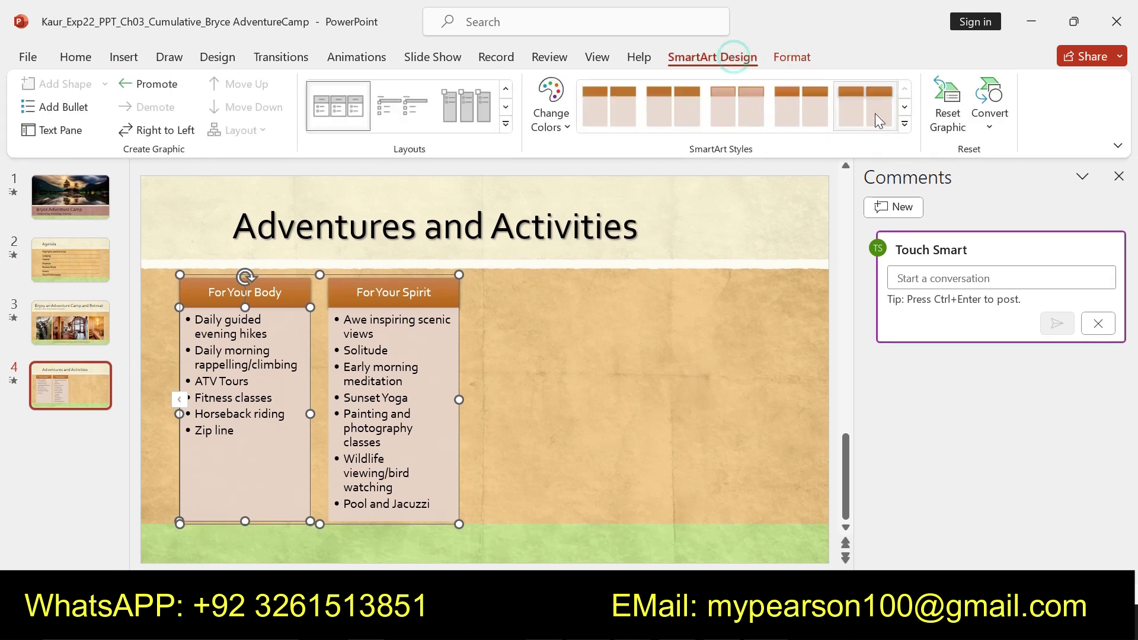
click(792, 57)
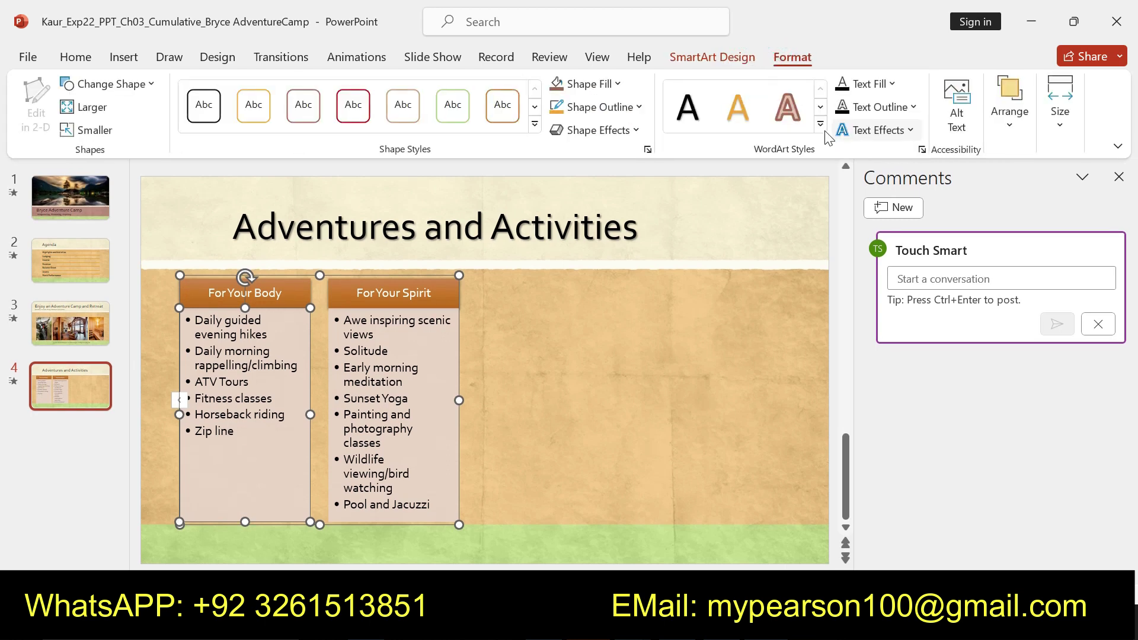
click(715, 60)
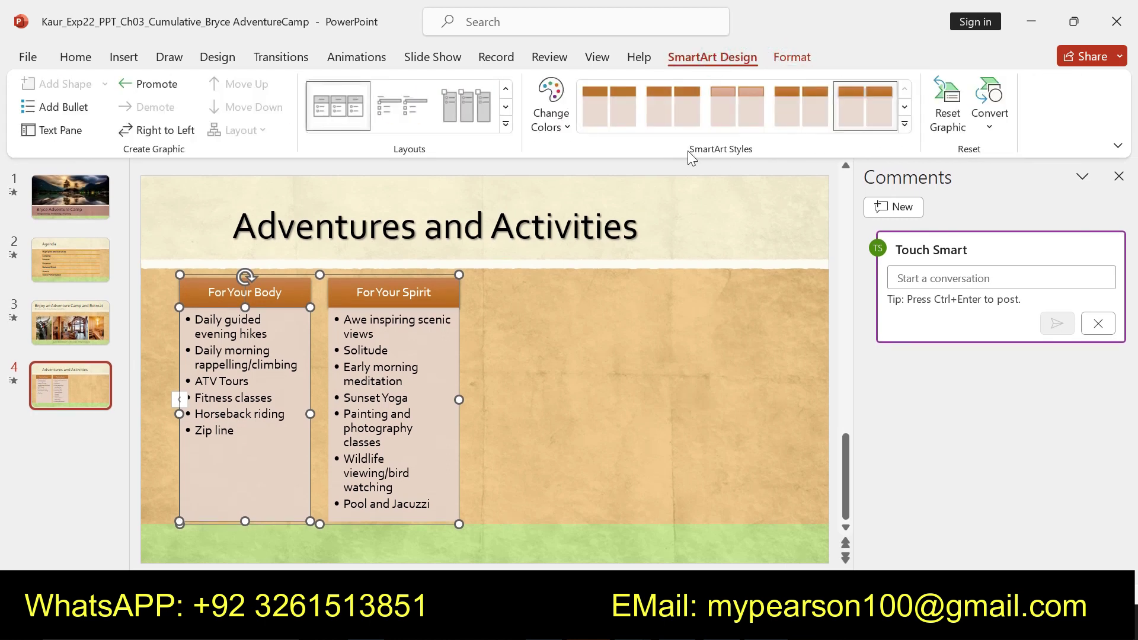
click(568, 125)
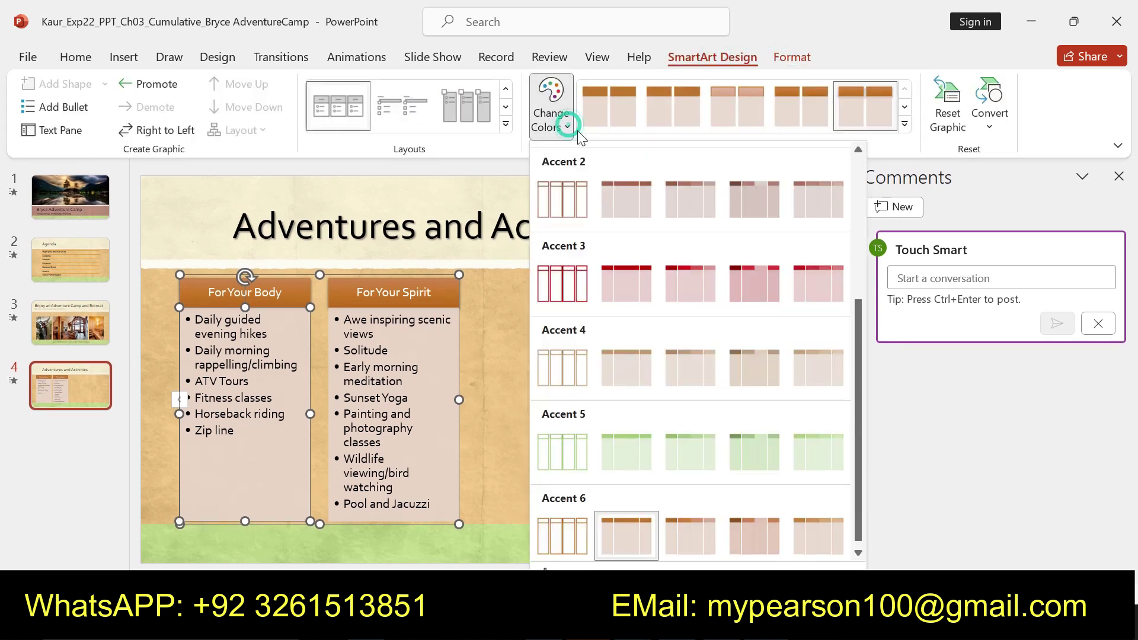
click(624, 544)
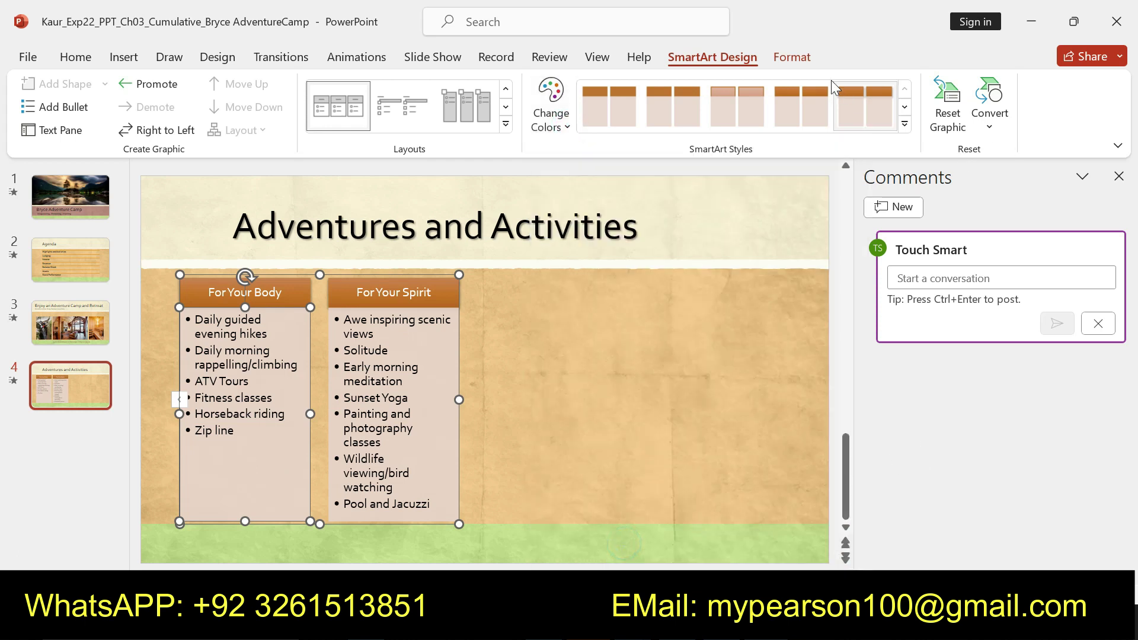
Step: Clear the SmartArt's width value, then check the required width in the Word instructions
click(794, 57)
click(1060, 119)
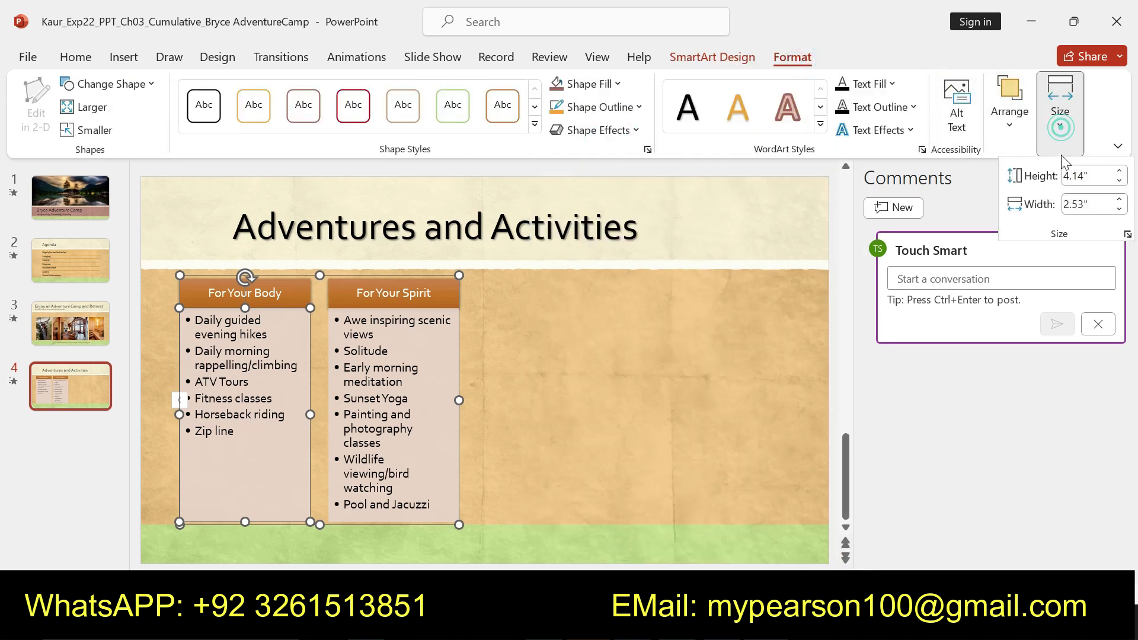
click(1083, 204)
key(BackSpace)
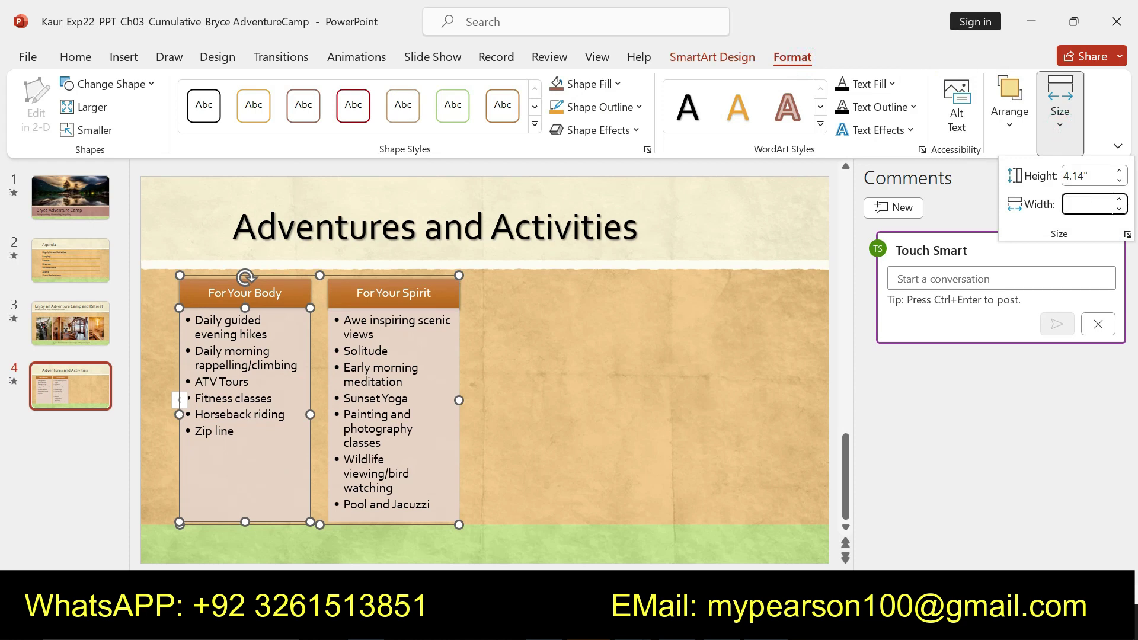
key(alt+Tab)
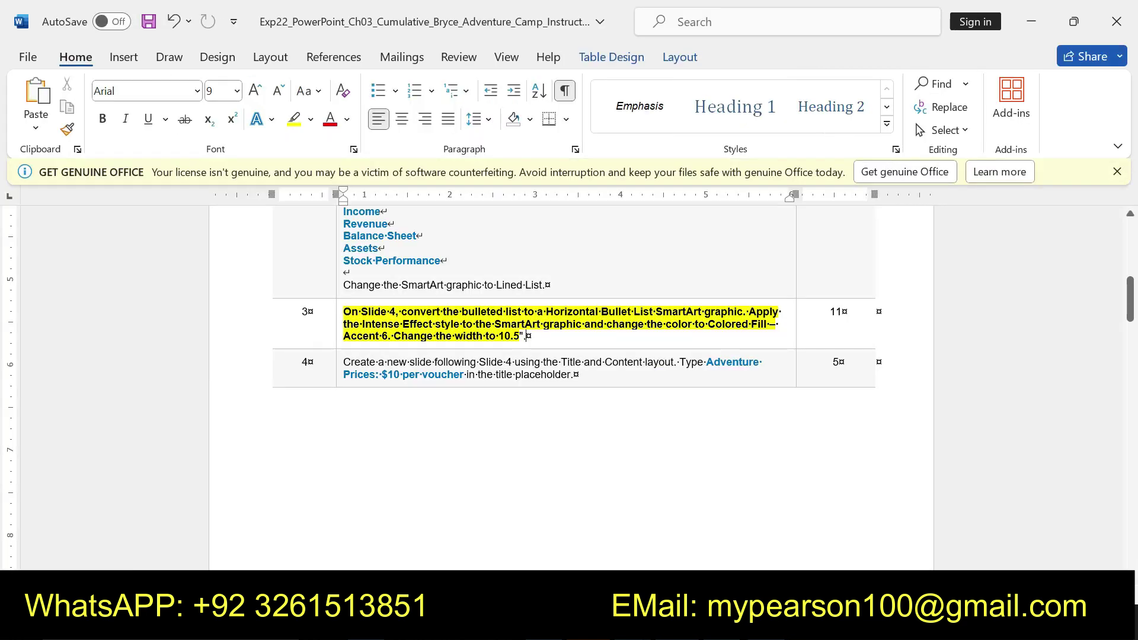
Step: Back in PowerPoint, replace the SmartArt's width value in the Size settings
key(alt+Tab)
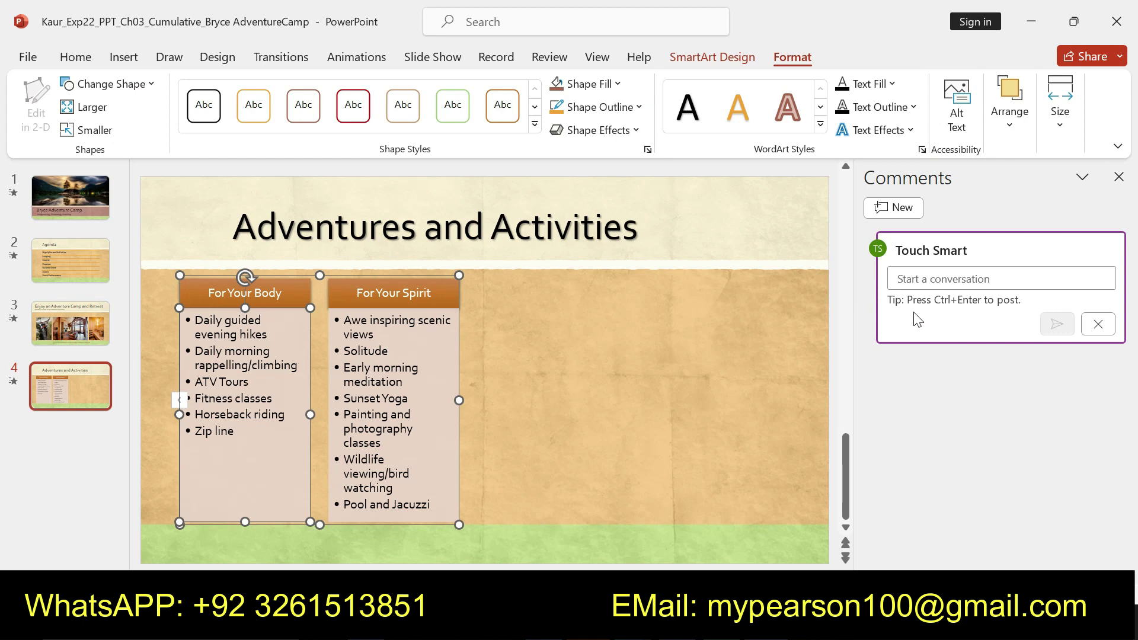
click(1060, 113)
click(1087, 201)
key(BackSpace)
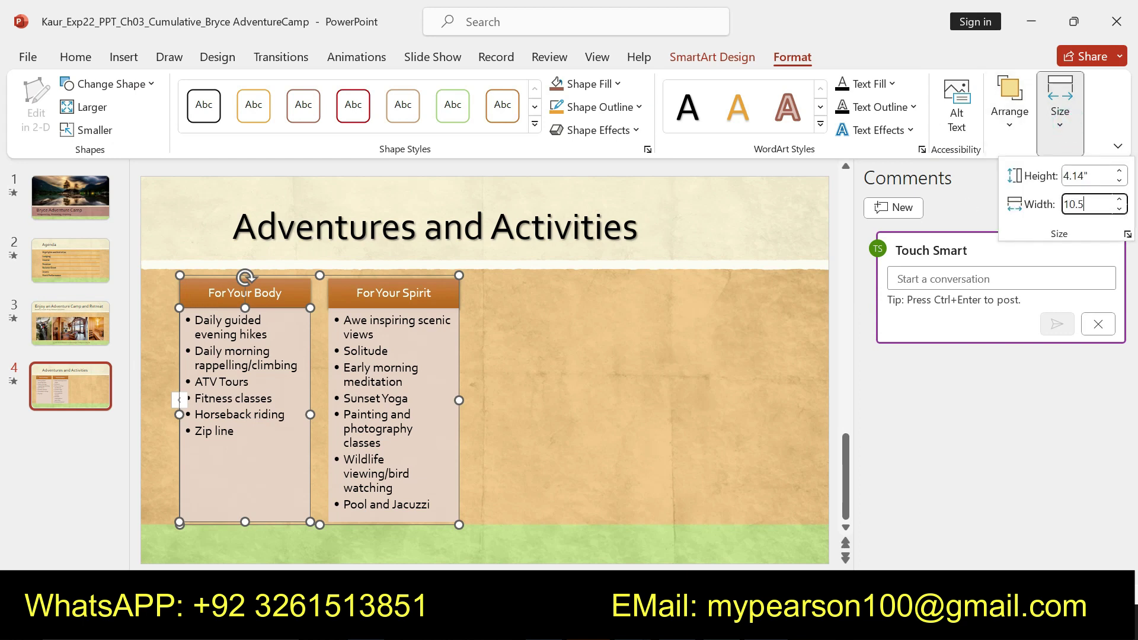
key(Return)
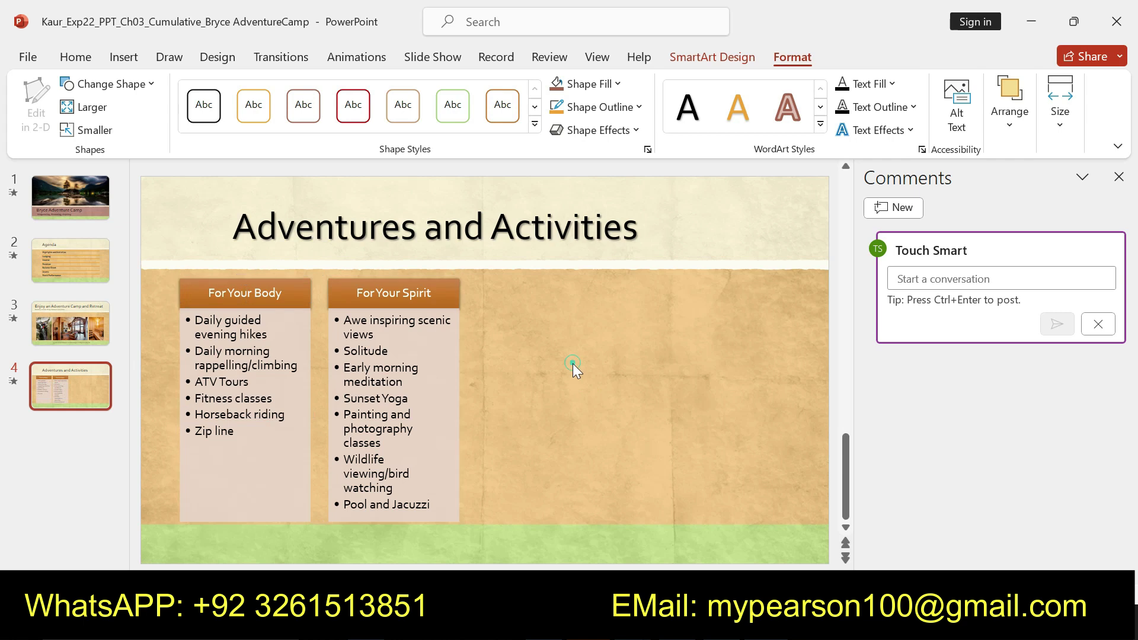
Step: Select all four SmartArt shapes: both column headers and both bullet boxes
click(559, 390)
click(245, 498)
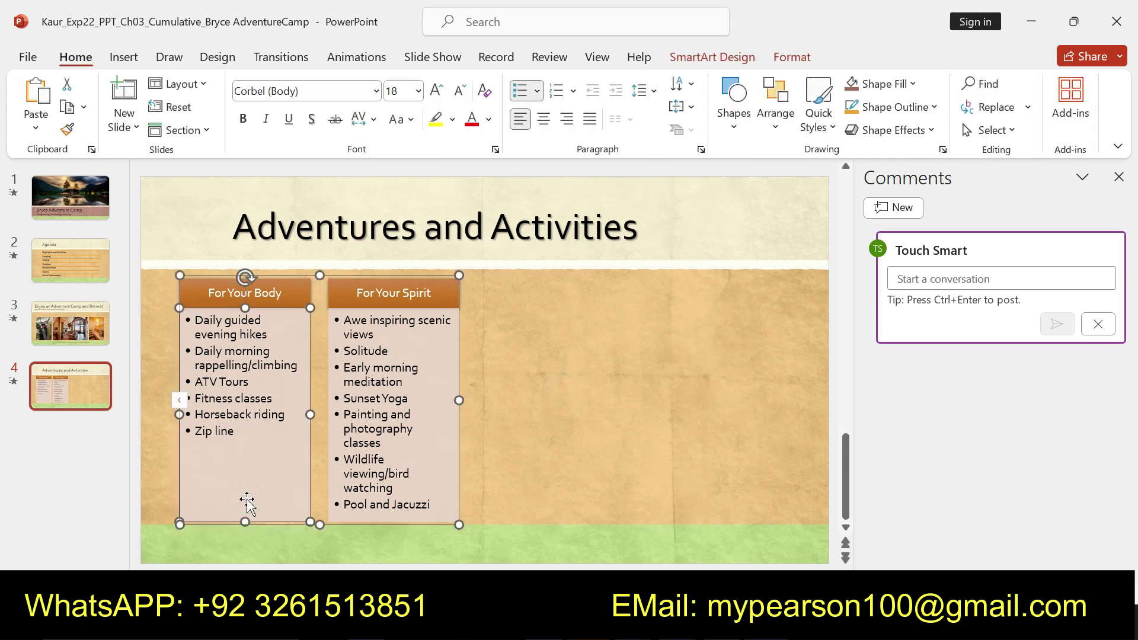
click(575, 475)
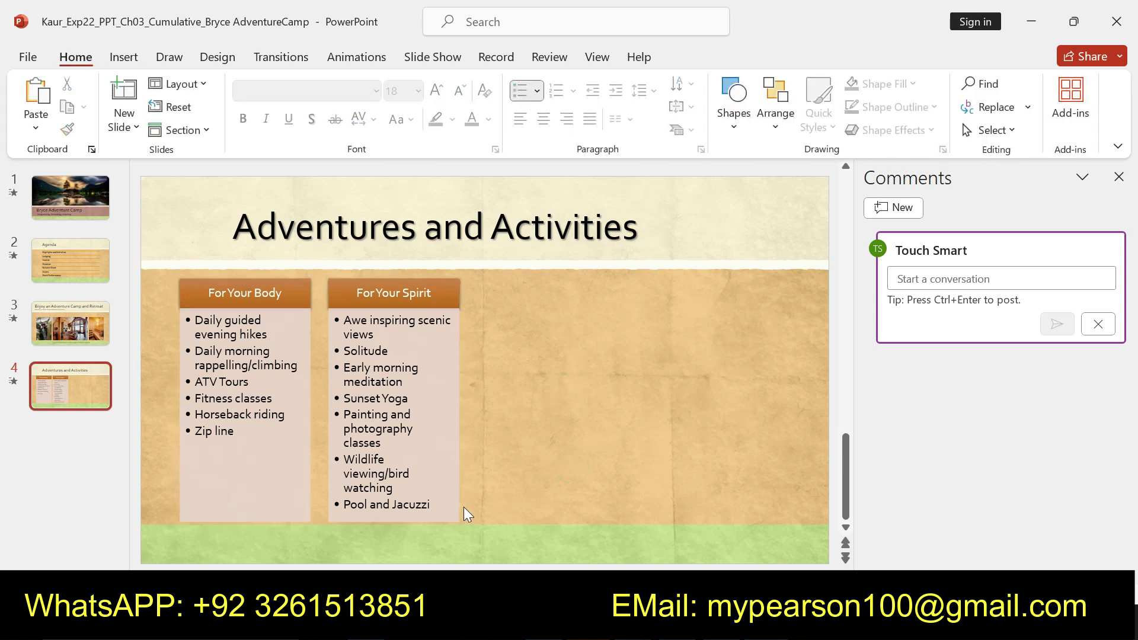
click(251, 273)
click(309, 288)
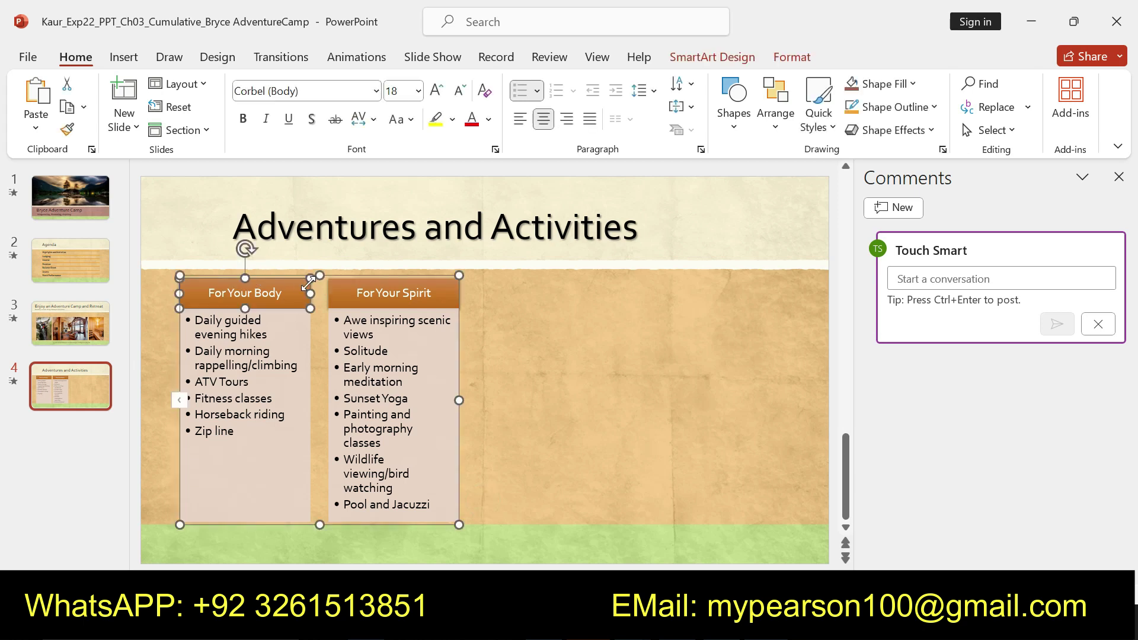
click(325, 373)
click(291, 355)
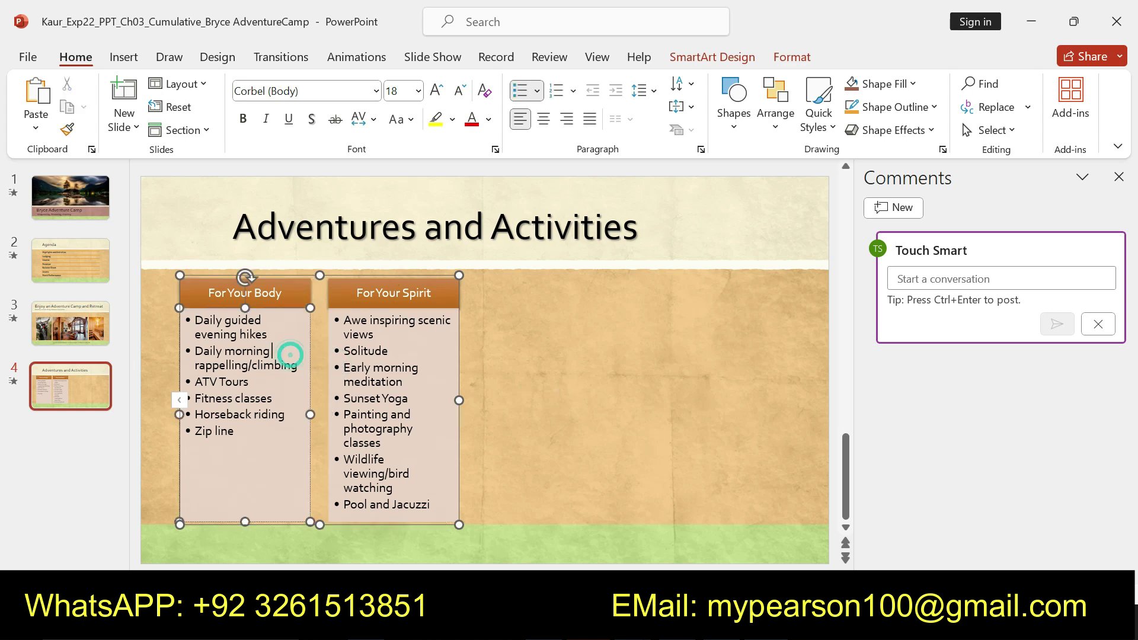
click(650, 432)
click(255, 293)
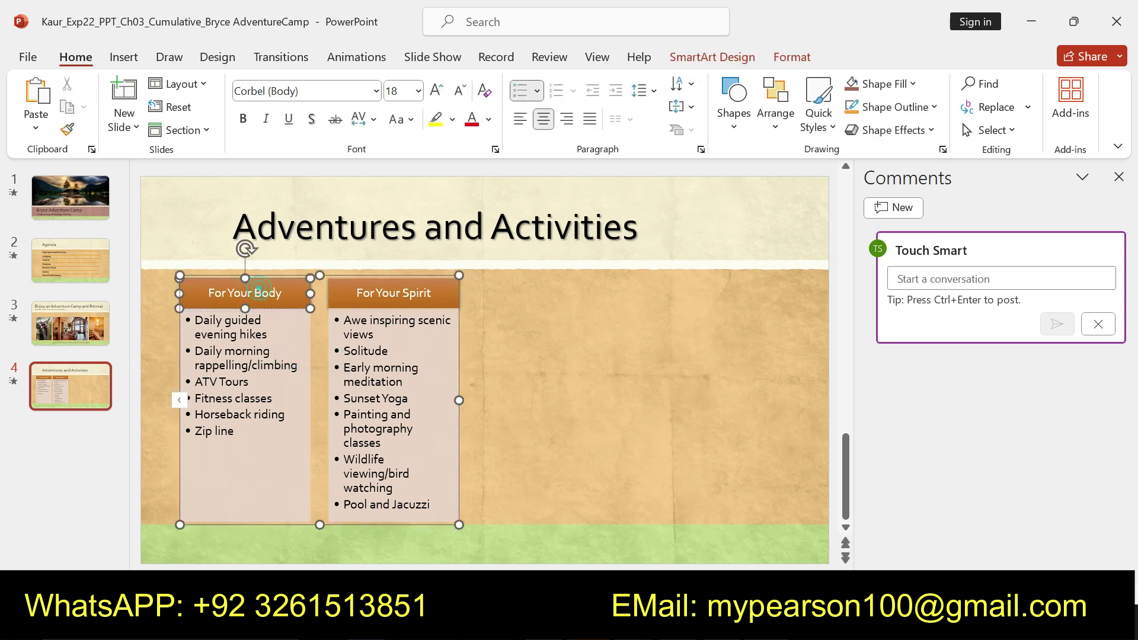
shift+click(347, 293)
shift+click(281, 348)
shift+click(348, 366)
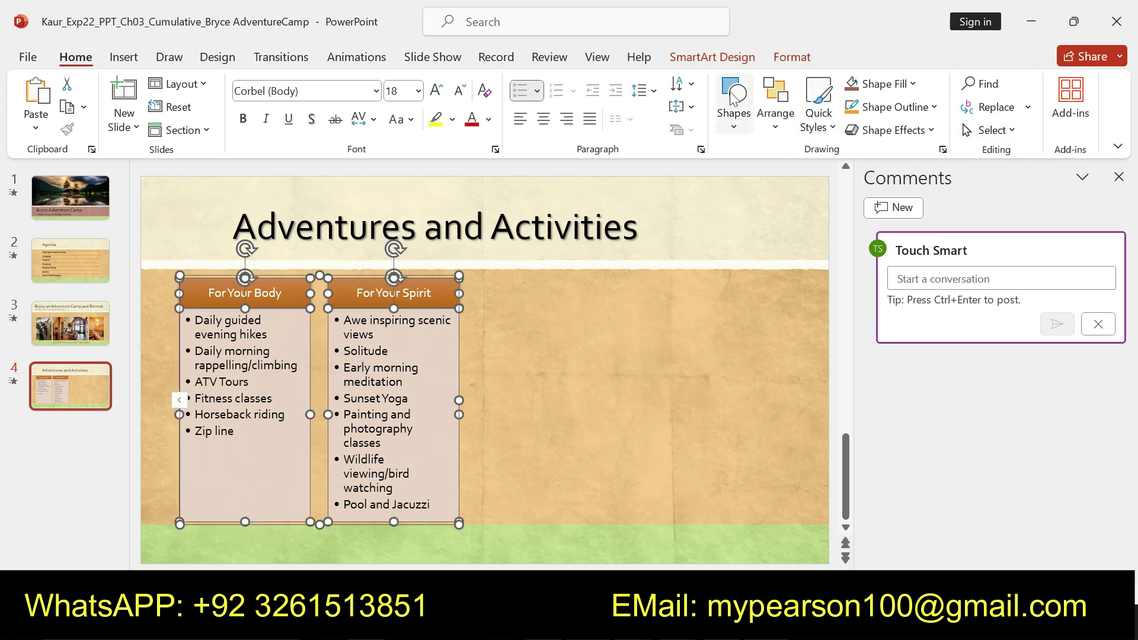
Step: Apply Colored Fill – Accent 6 colours and set the graphic's width to 10.5 inches
click(792, 56)
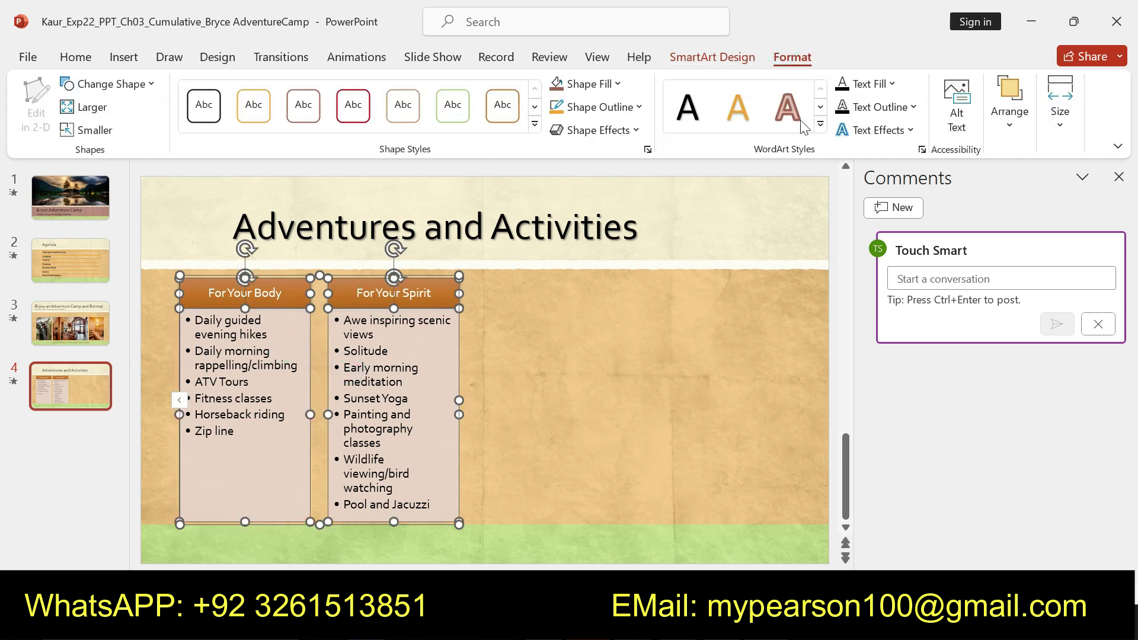
click(704, 57)
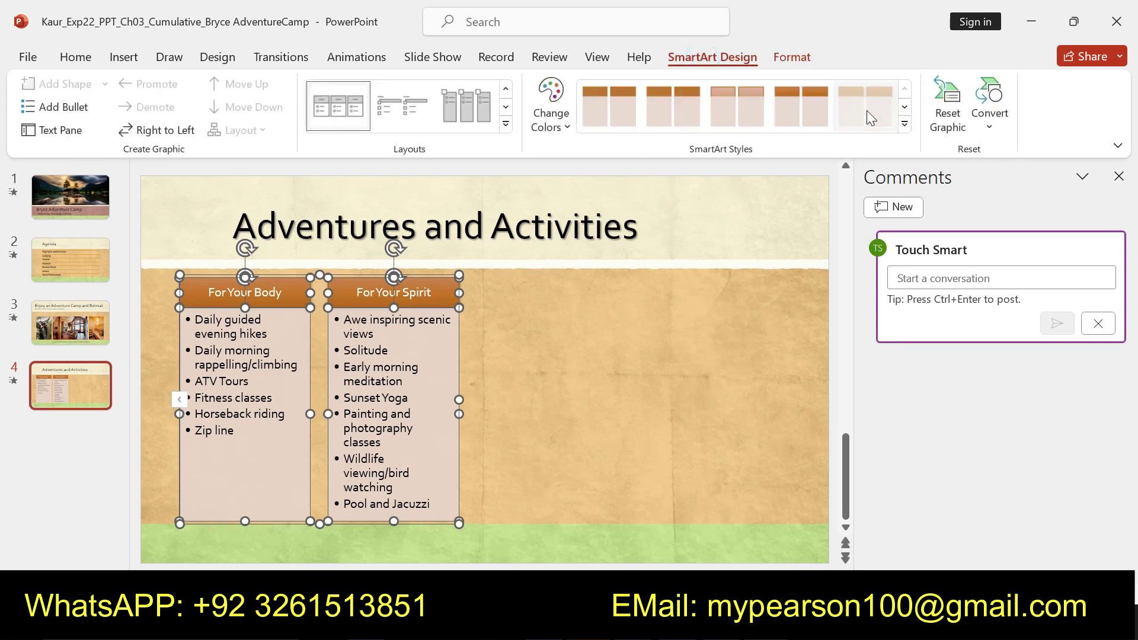
click(554, 121)
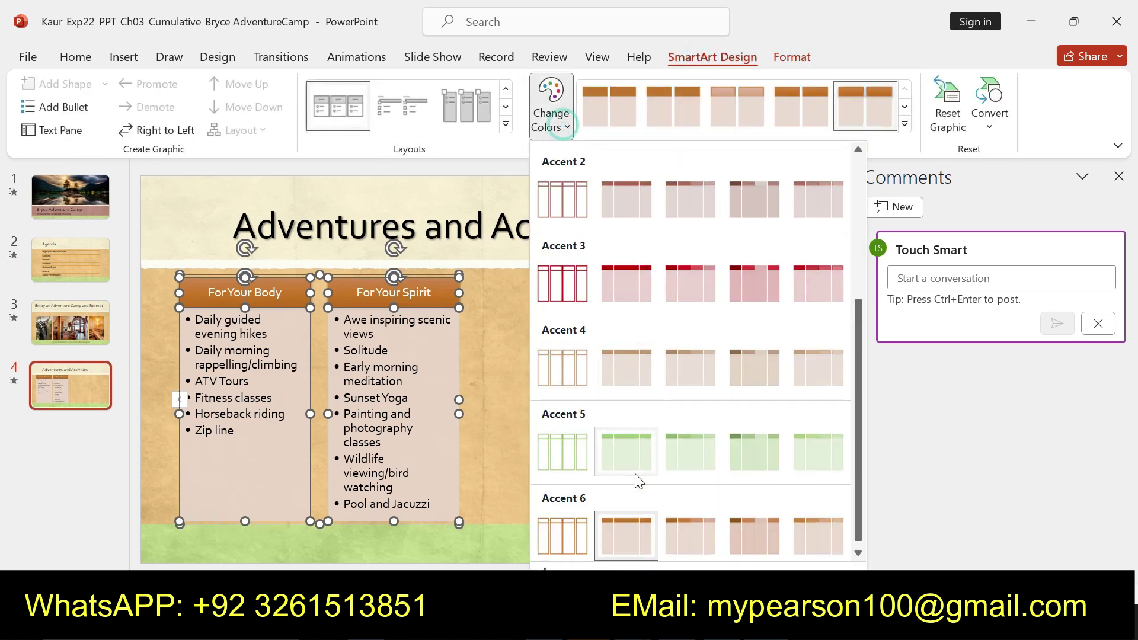
click(621, 542)
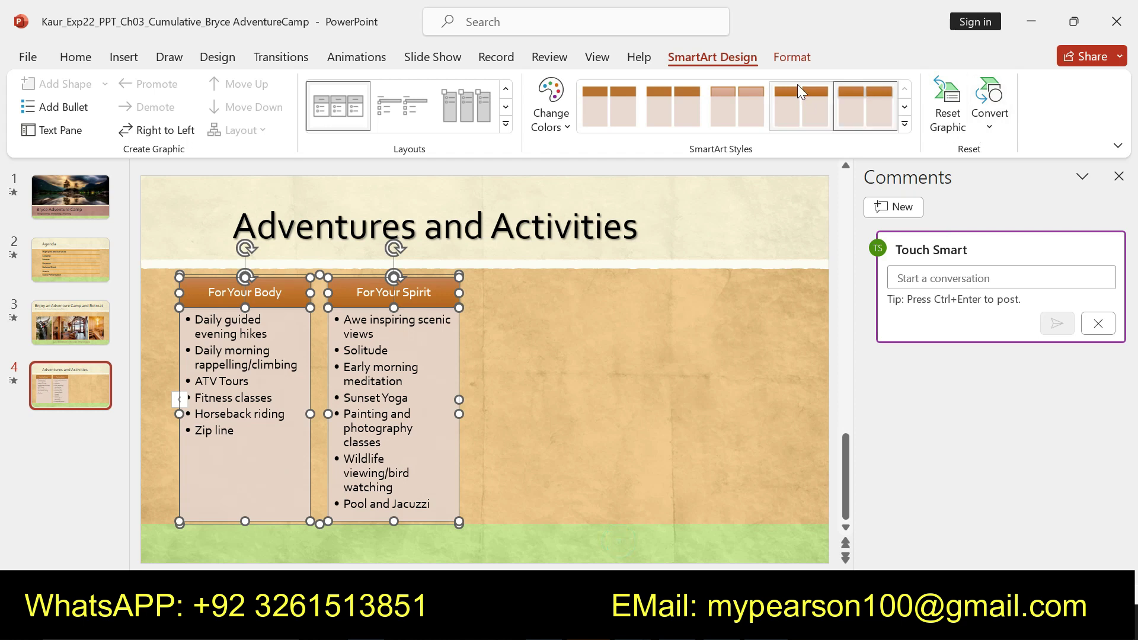
click(1055, 126)
click(1088, 206)
text(10.5)
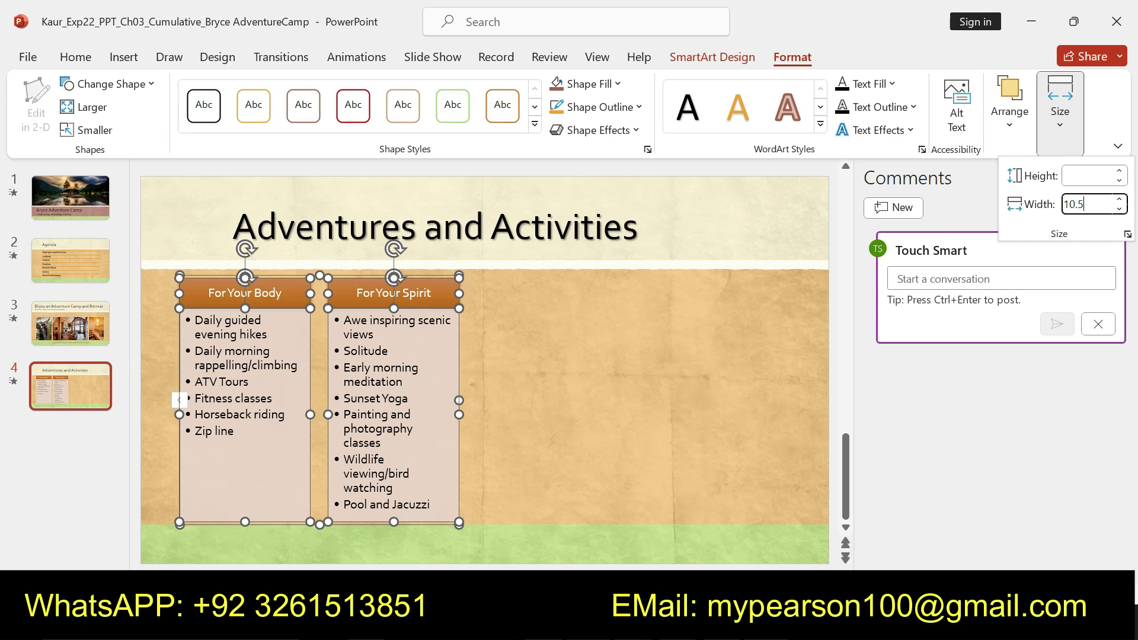
key(Return)
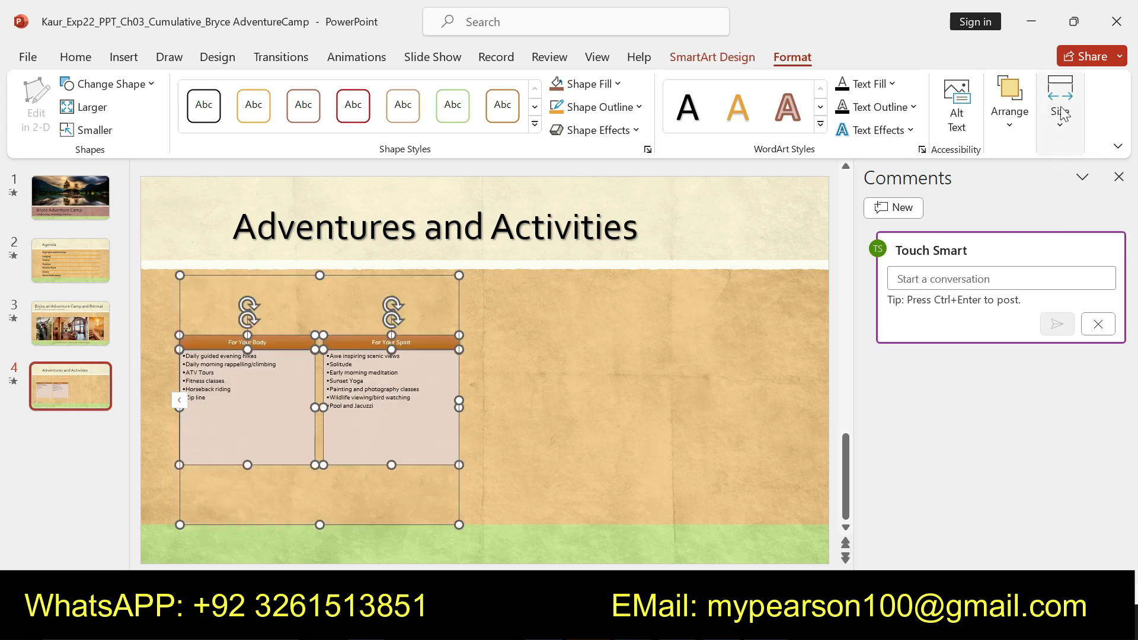
Step: In Word, undo step 3's formatting and make step 4's new-slide instruction bold and yellow-highlighted
key(alt+Tab)
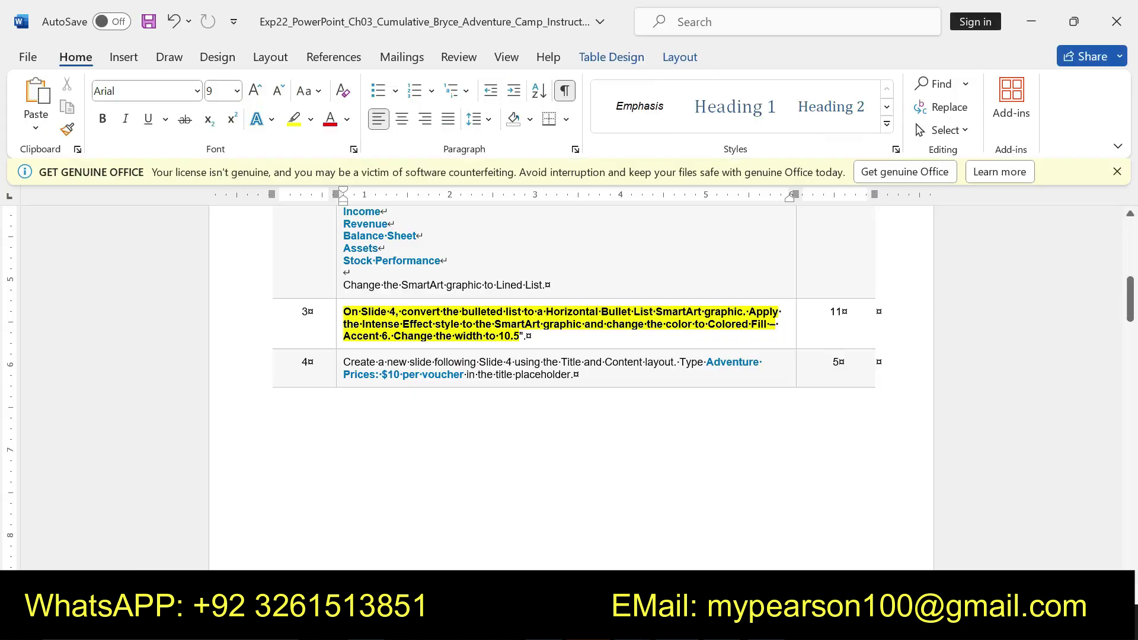
key(ctrl+z)
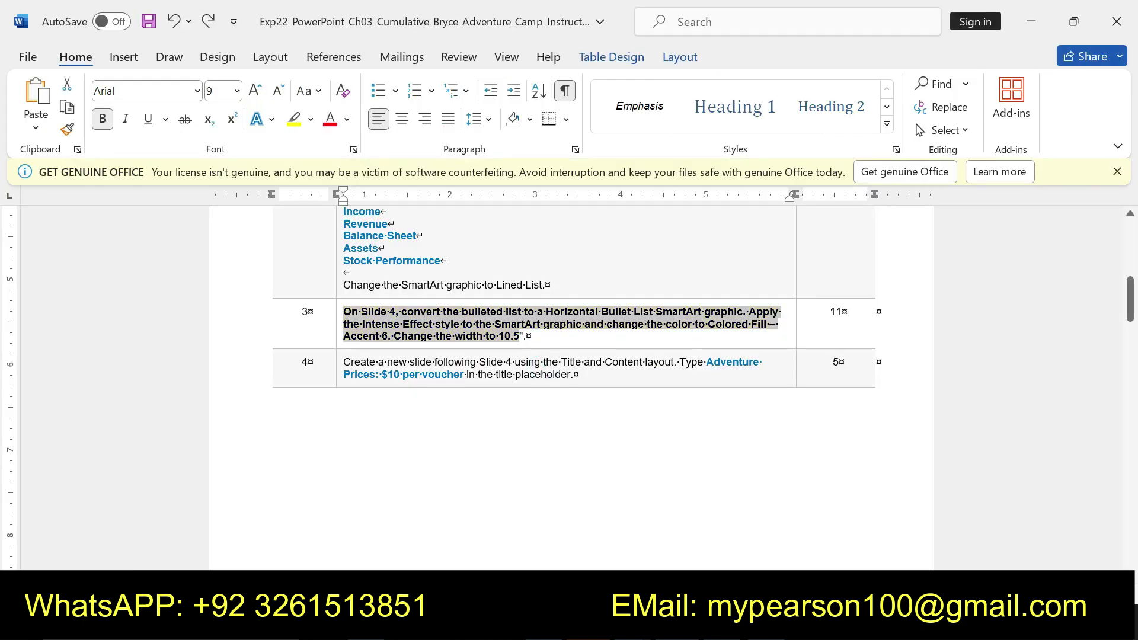
key(ctrl+z)
drag(343, 363, 576, 375)
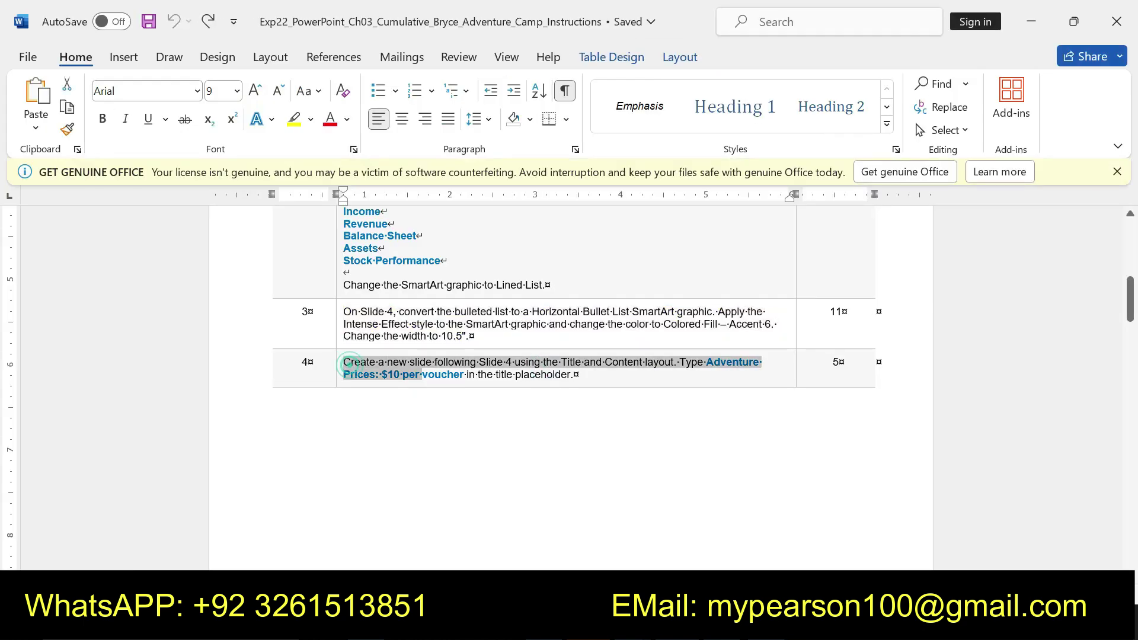
click(590, 343)
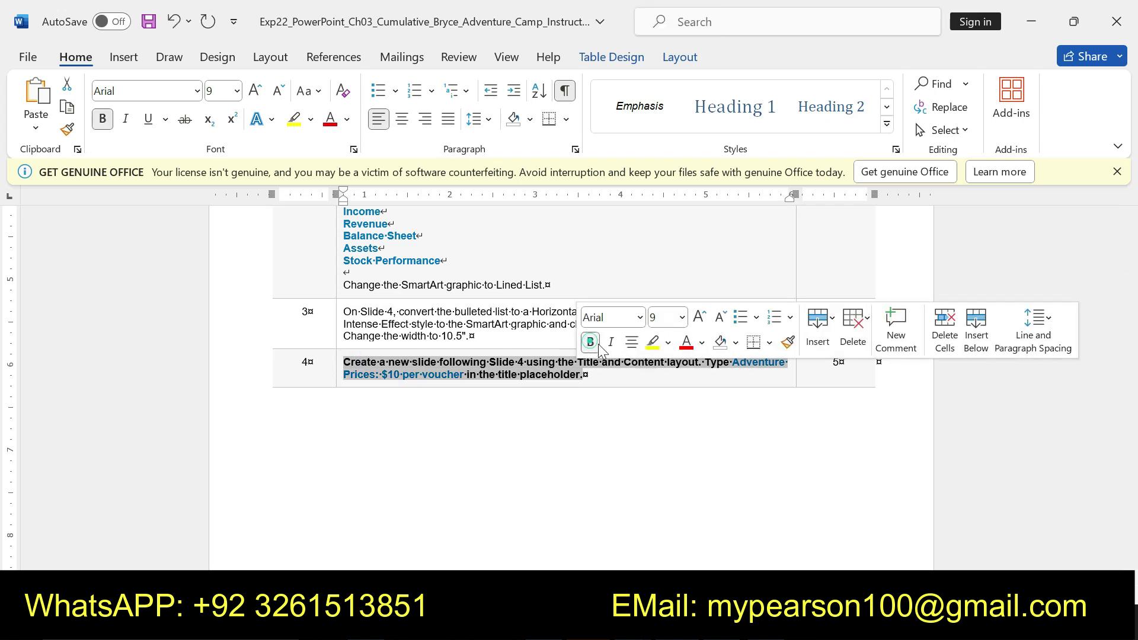
click(652, 343)
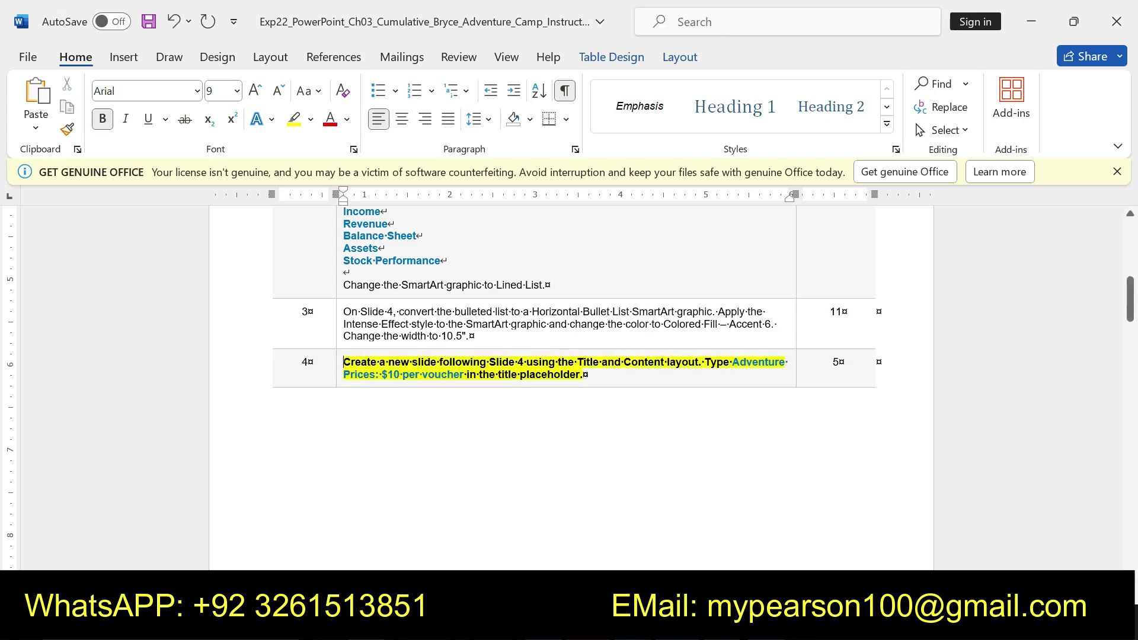
drag(343, 362, 583, 374)
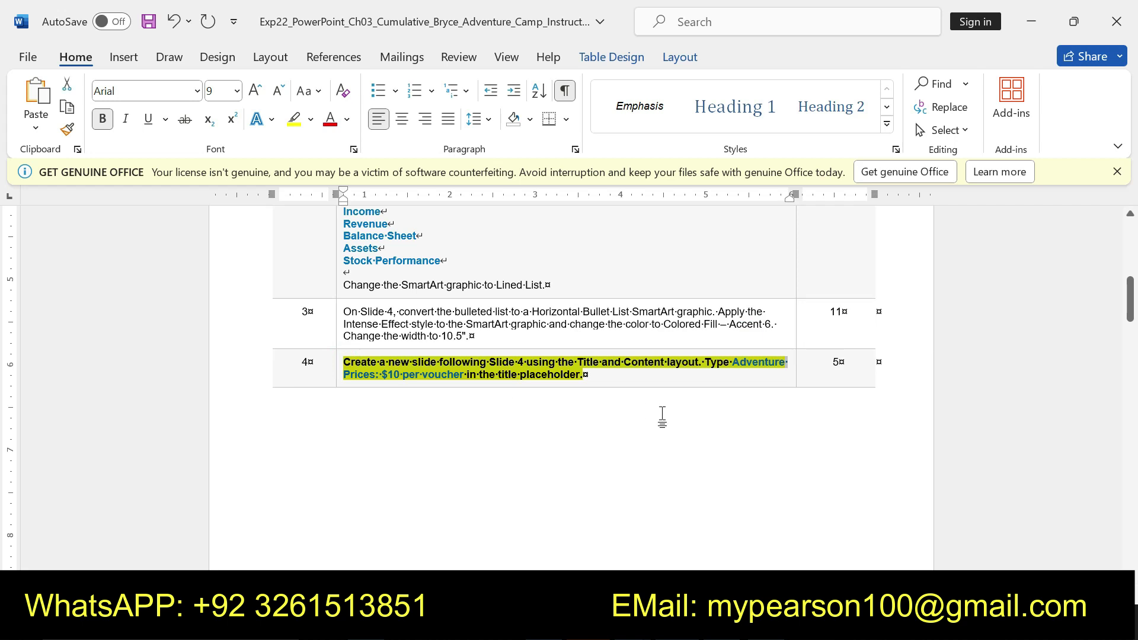
Step: Reapply slide 4's layout so the activities SmartArt fills the content area with larger text
key(alt+Tab)
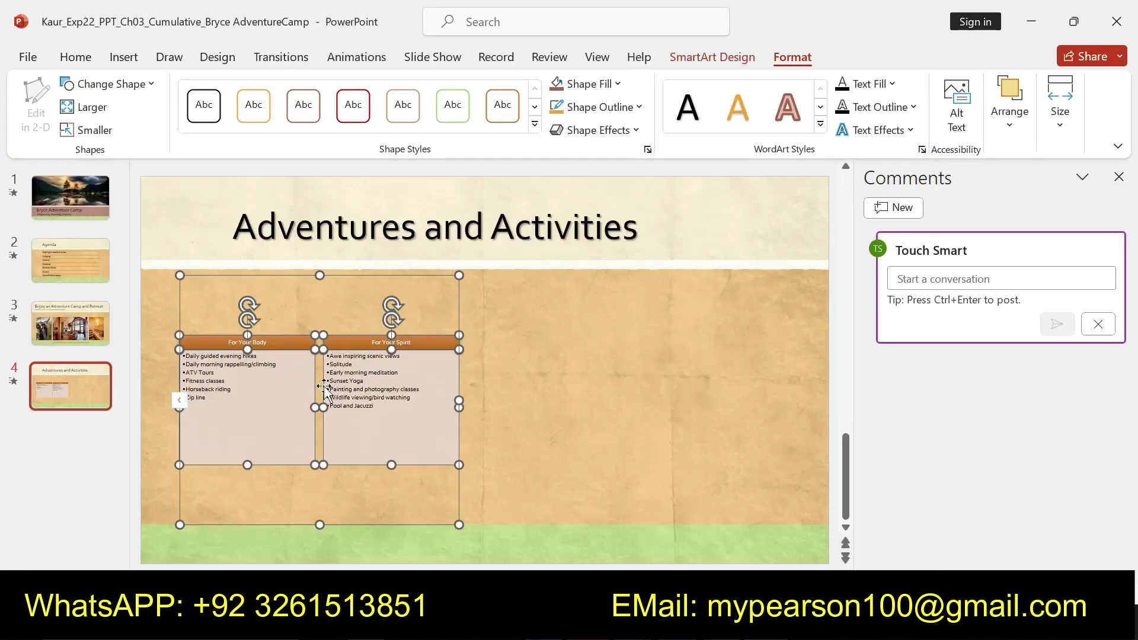
right_click(81, 392)
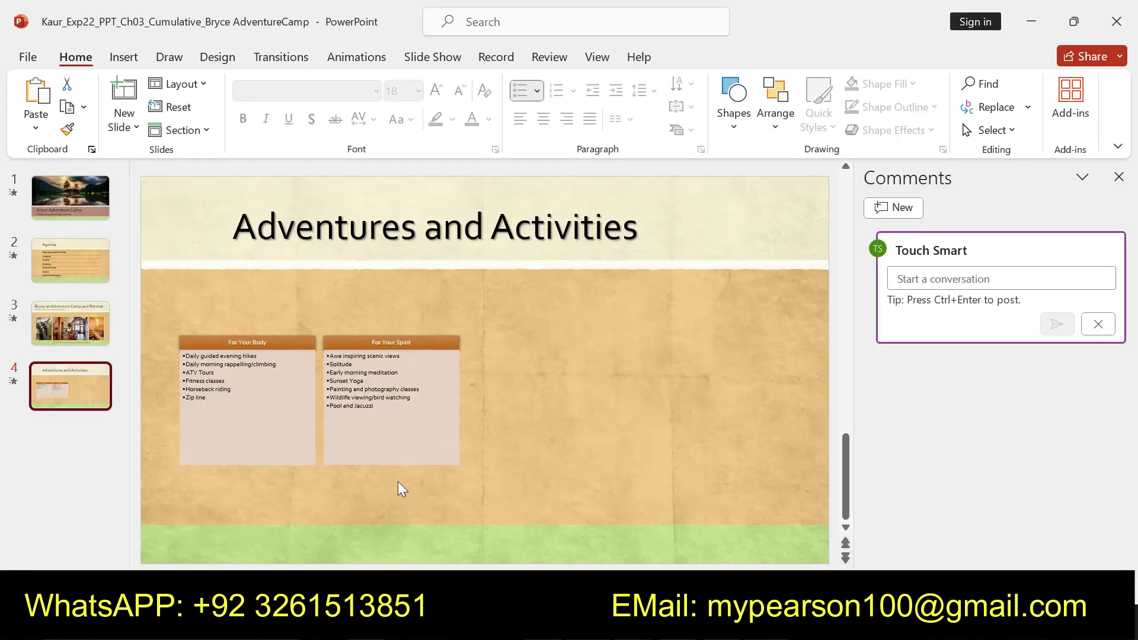
right_click(57, 397)
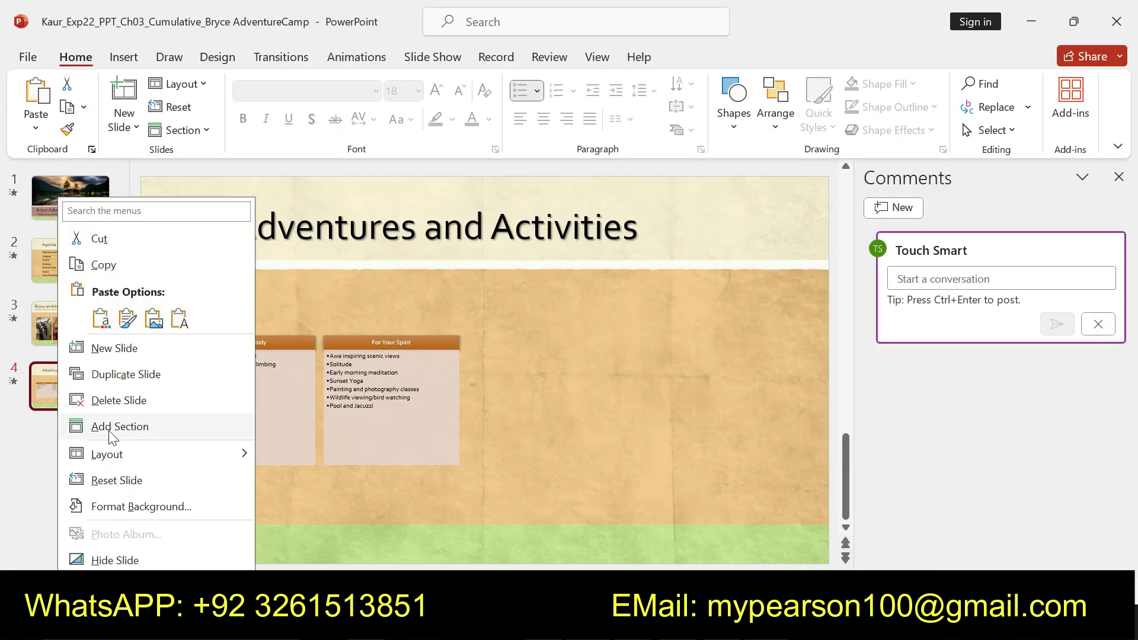
mouse_move(156, 453)
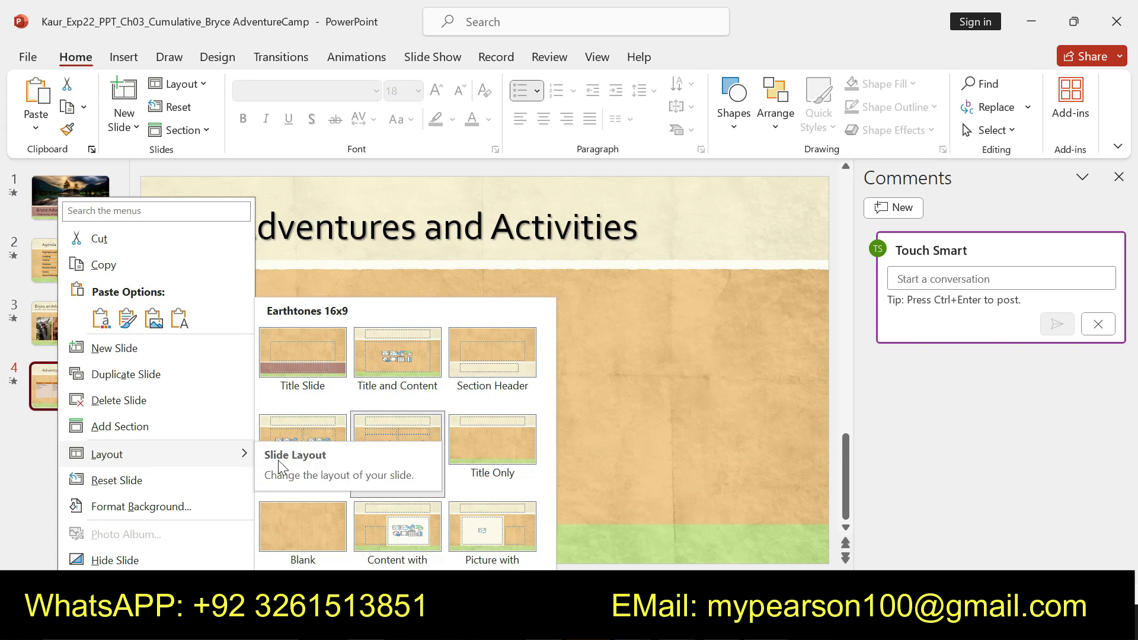
click(403, 432)
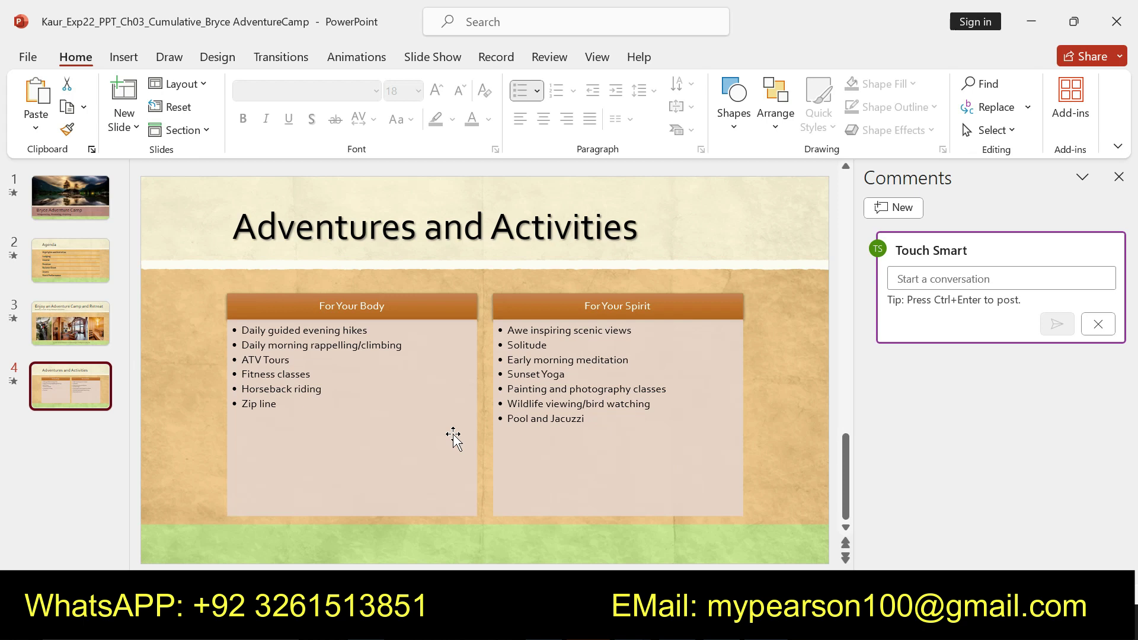
right_click(74, 419)
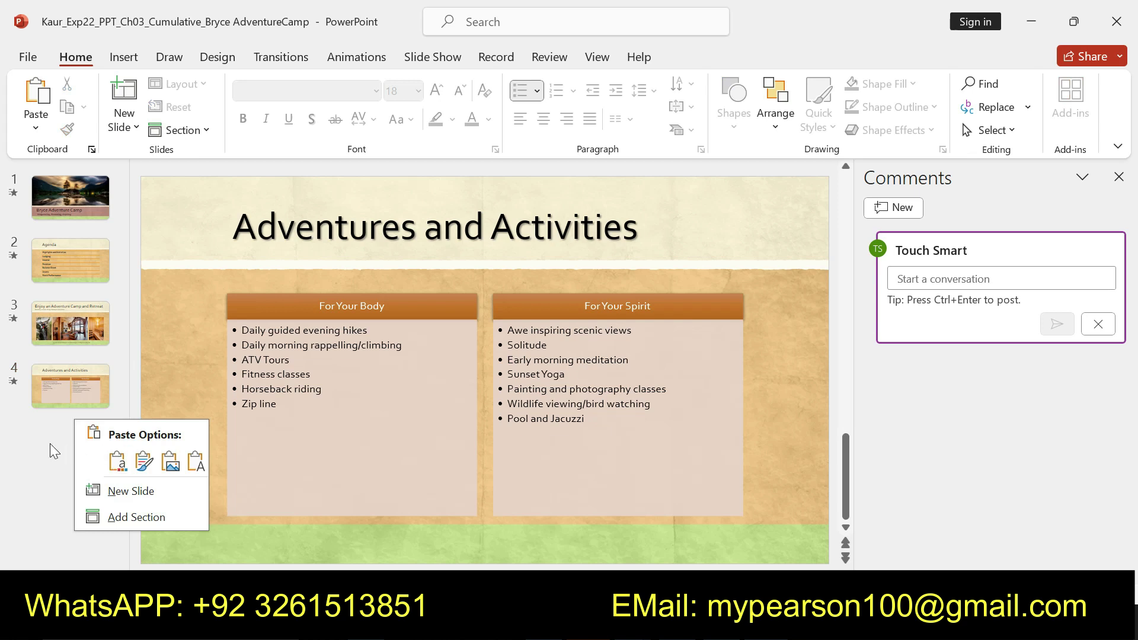
Step: Insert a Title and Content slide 5 after slide 4, then undo step 4's highlight in Word
click(50, 443)
click(55, 403)
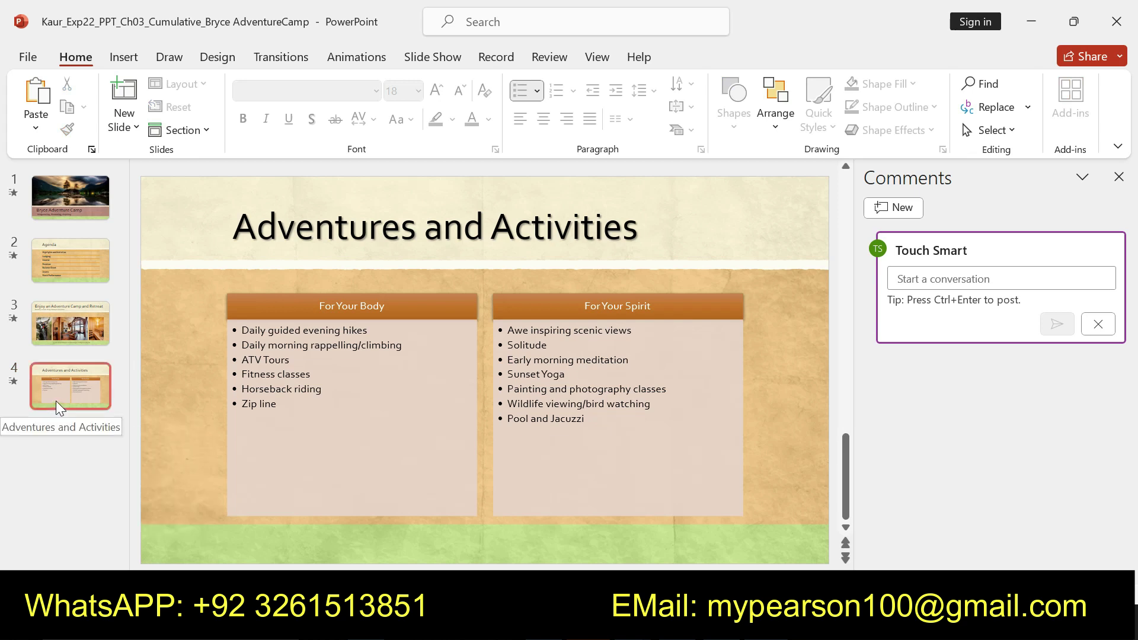
right_click(56, 401)
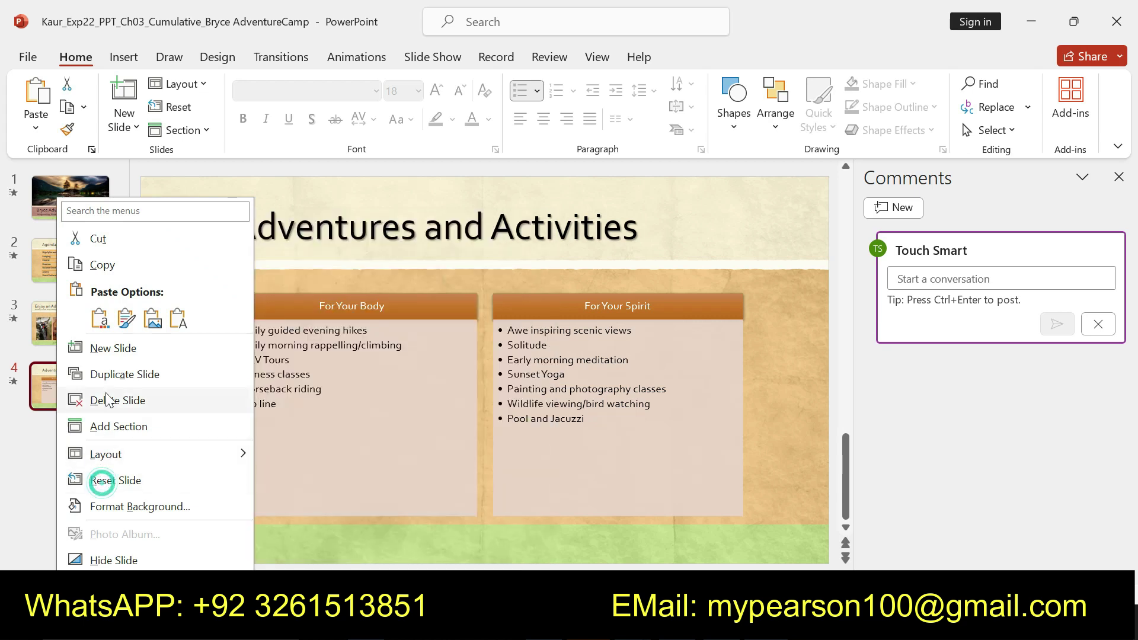
click(110, 351)
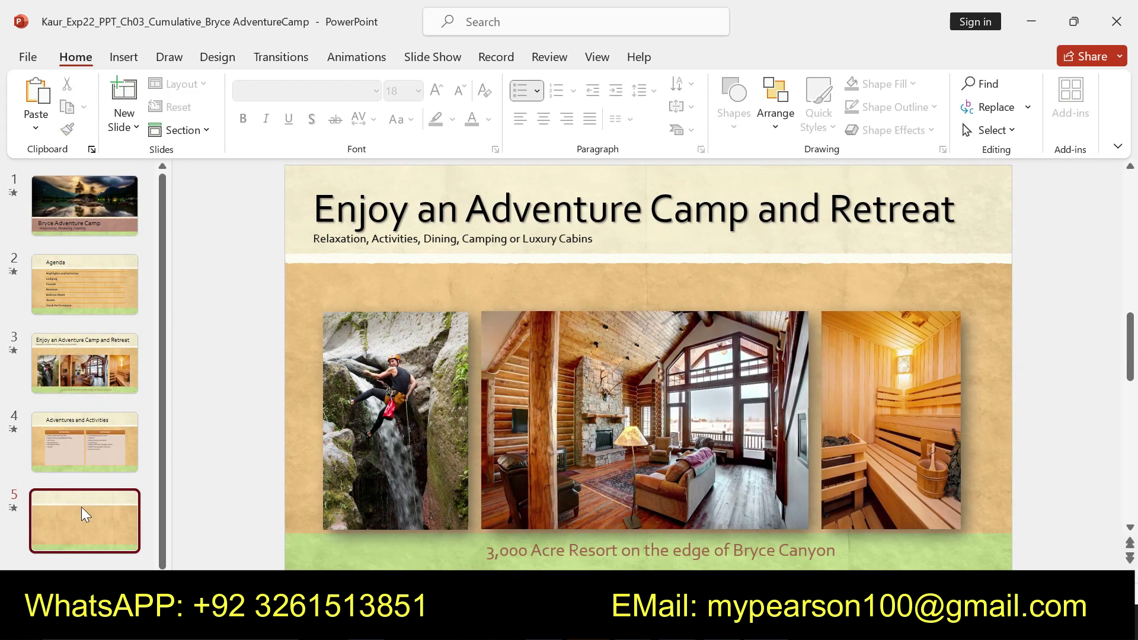
right_click(81, 507)
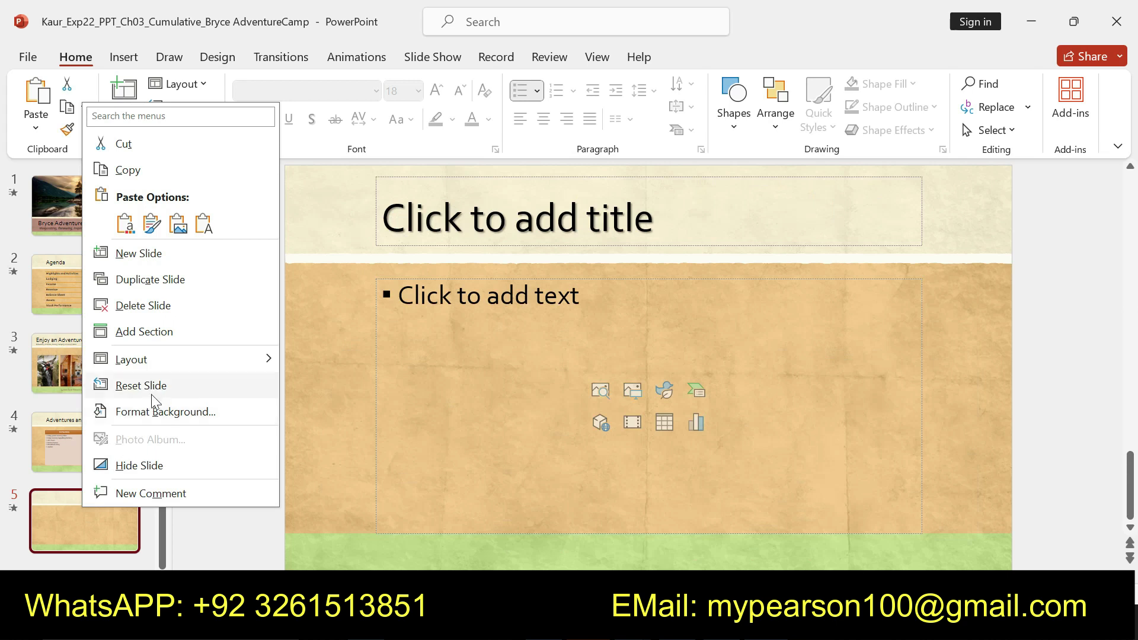
mouse_move(178, 359)
click(410, 368)
key(alt+Tab)
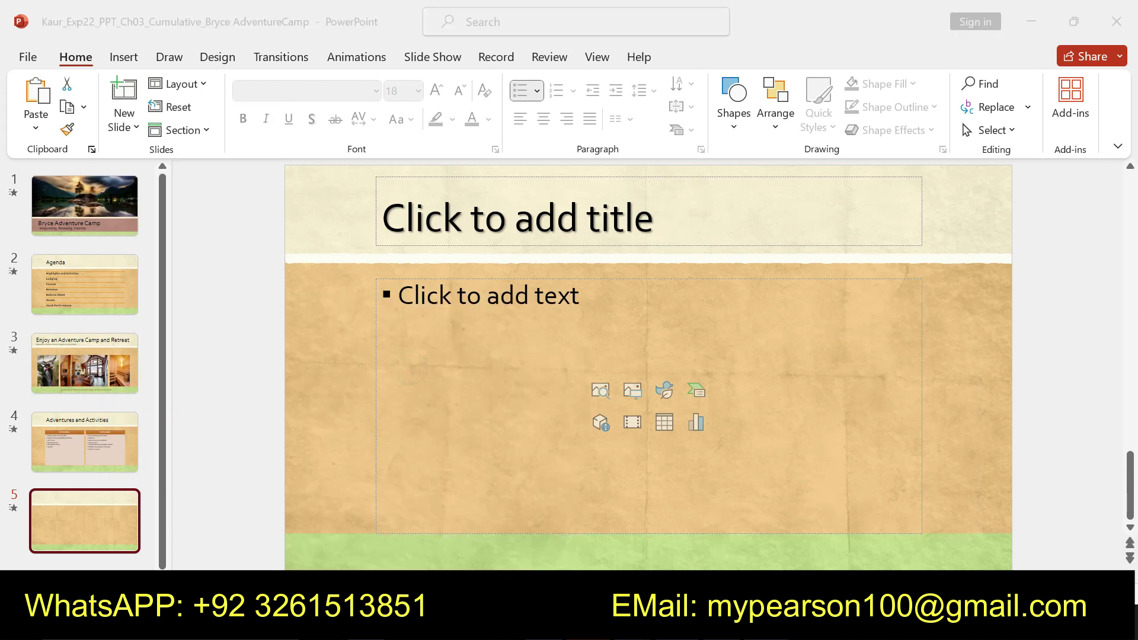
key(ctrl+z)
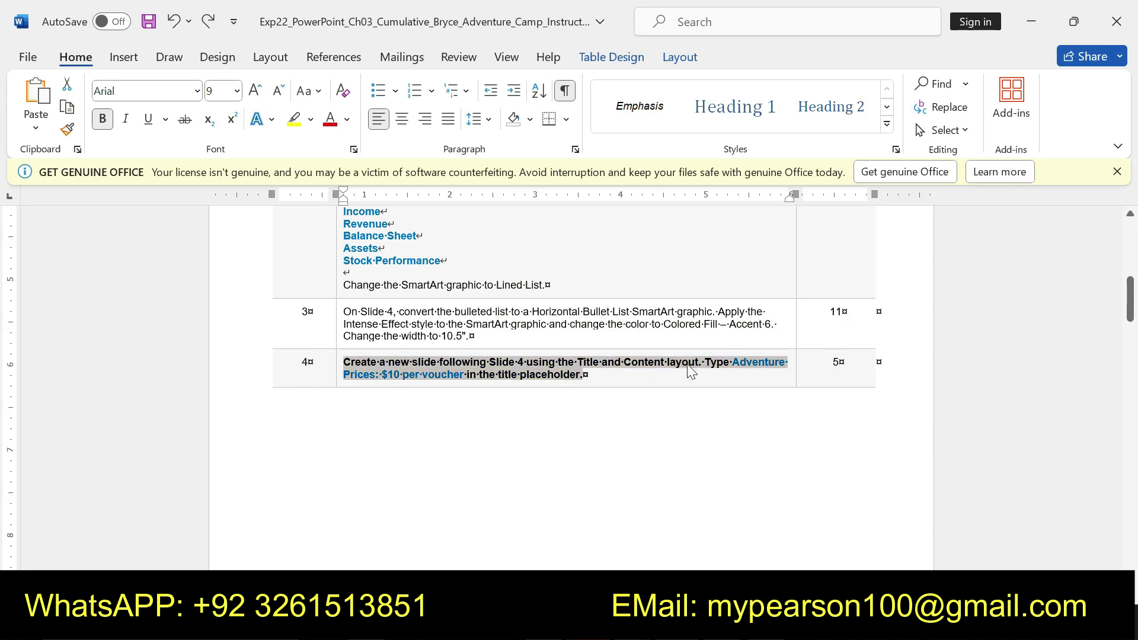
Step: Paste 'Adventure Prices: $10 per voucher' from Word as slide 5's title, using the destination theme
click(690, 366)
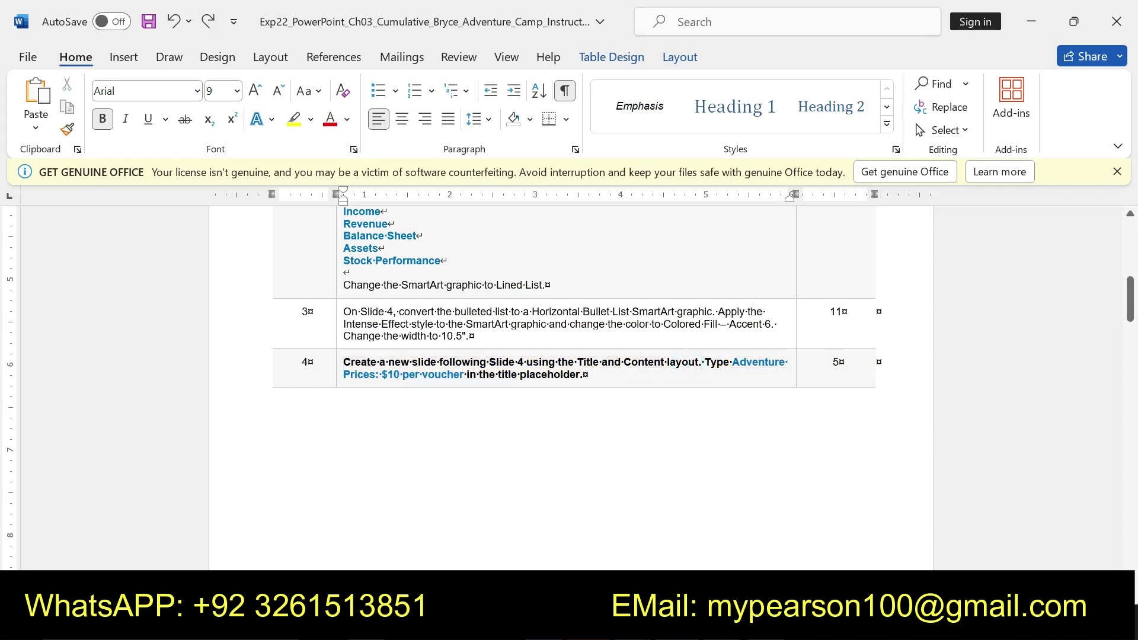
drag(733, 362, 464, 374)
key(ctrl+c)
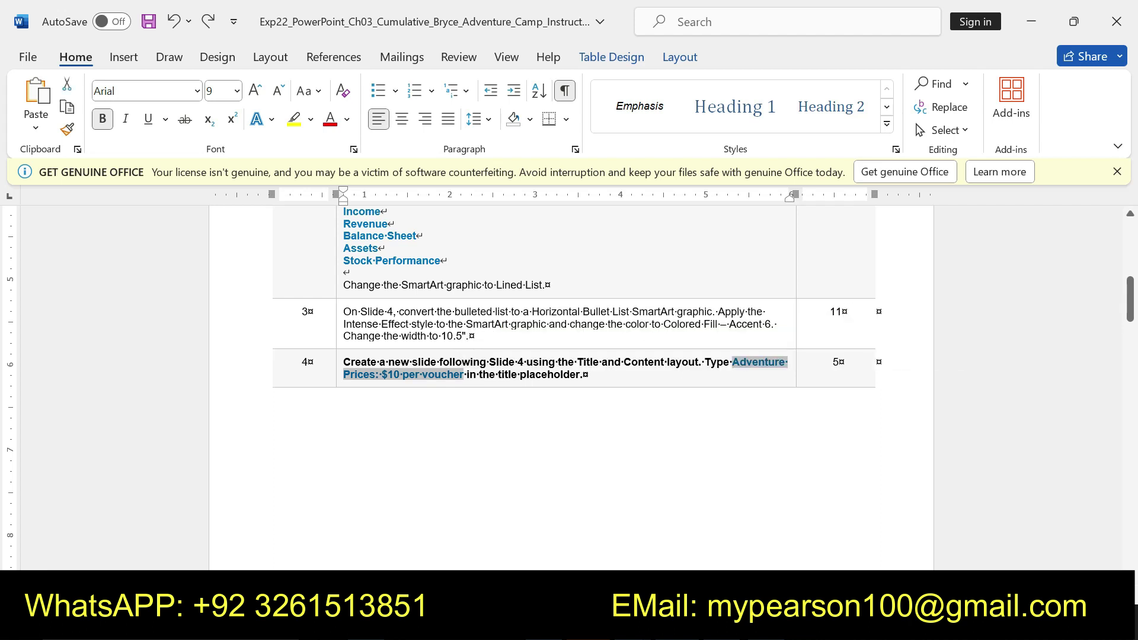
key(alt+Tab)
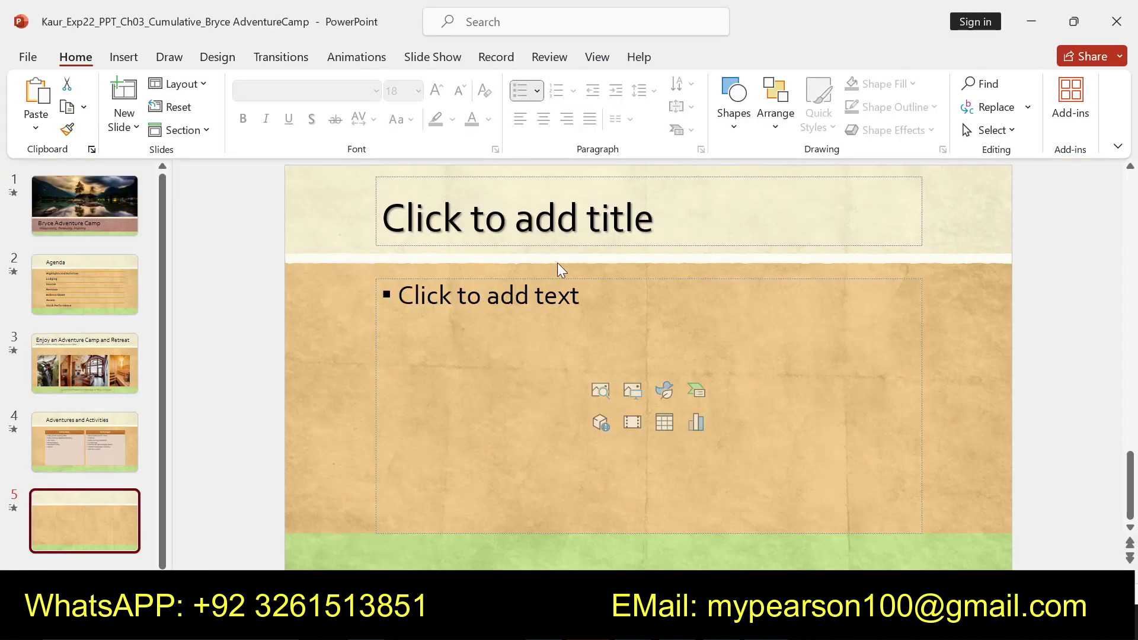
key(ctrl+v)
click(655, 256)
click(702, 307)
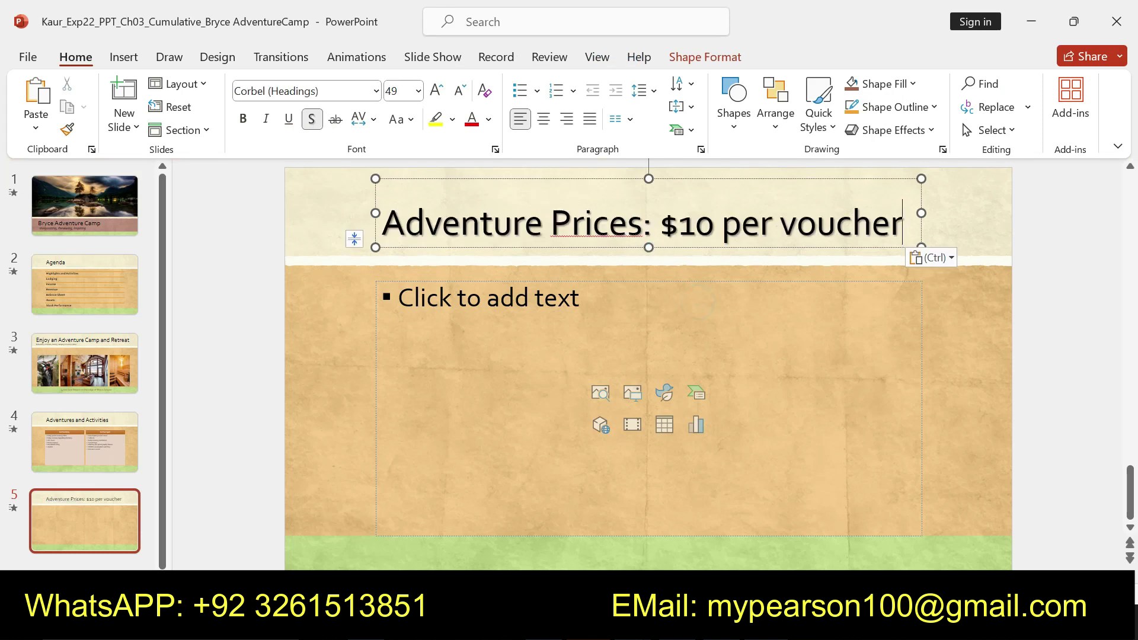
key(alt+Tab)
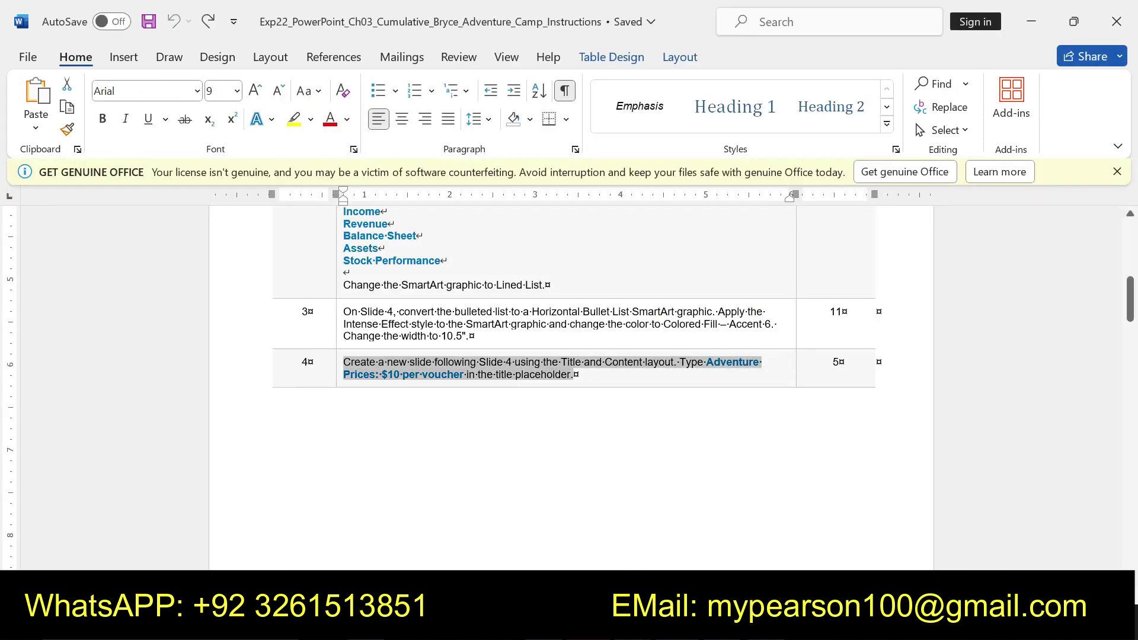
Step: Scroll to step 5 in Word and make its instruction text bold with yellow highlighting
drag(1131, 299, 1134, 365)
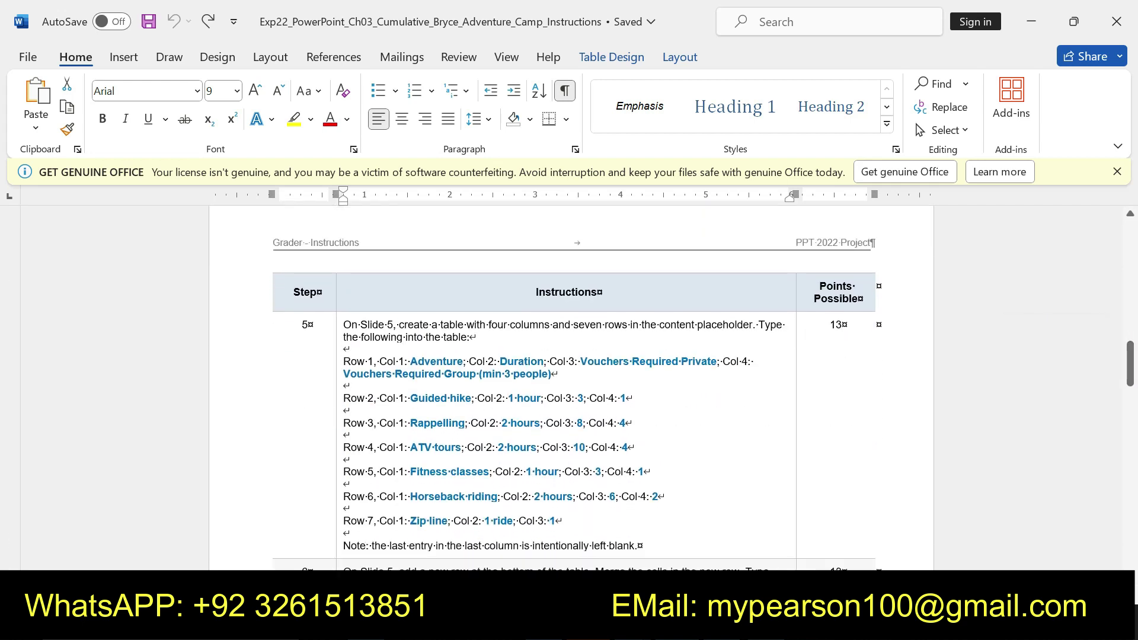
drag(344, 325, 643, 546)
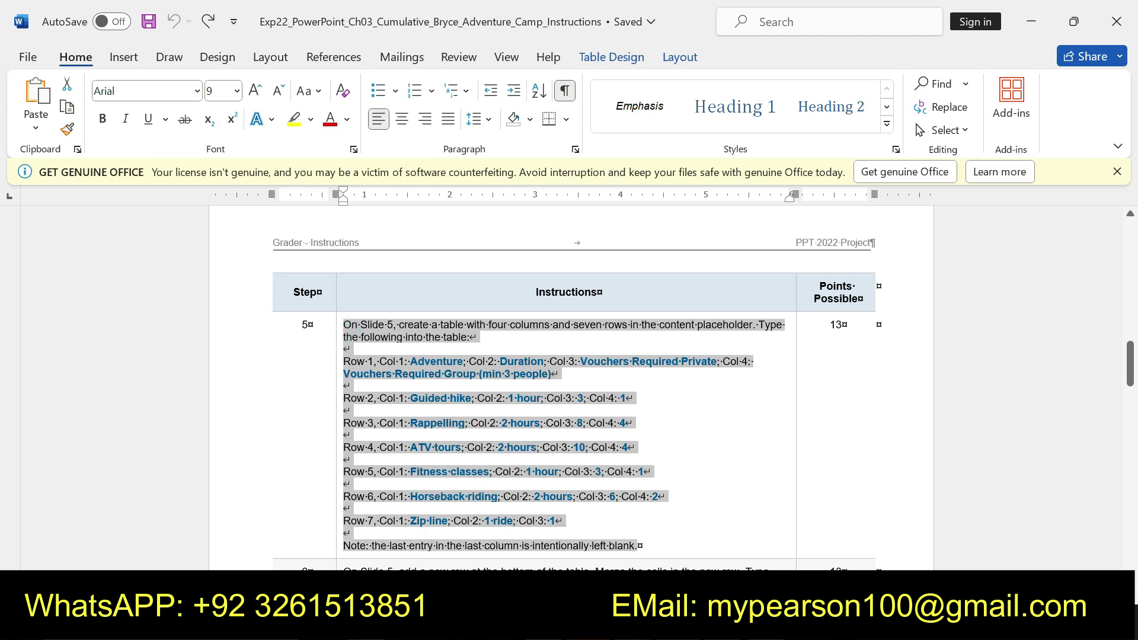
click(648, 524)
click(709, 523)
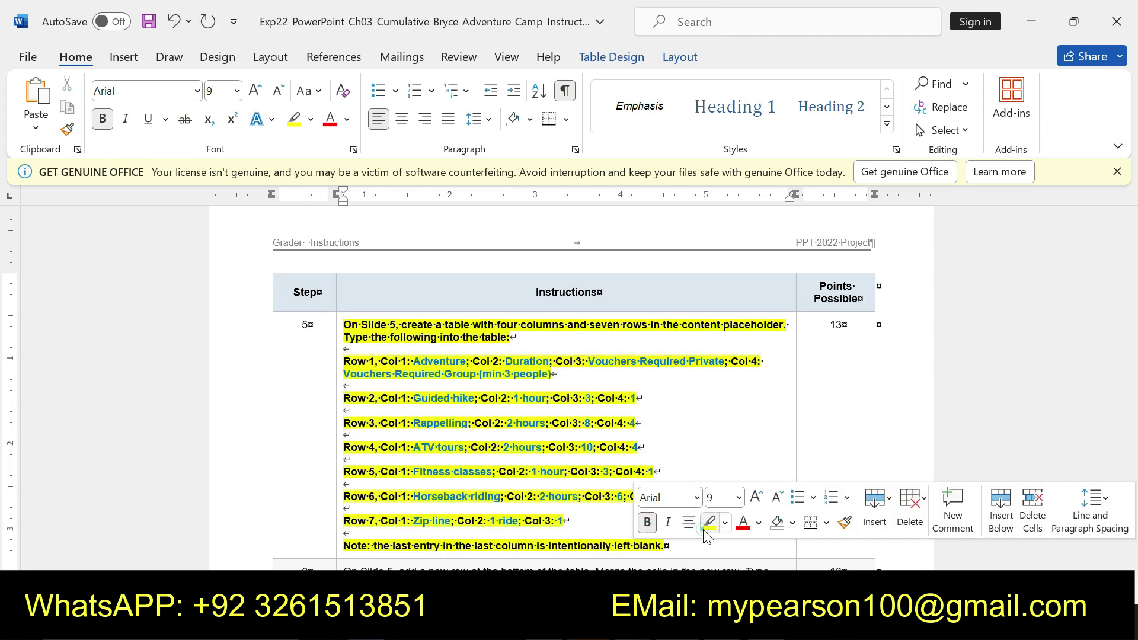
drag(344, 324, 667, 546)
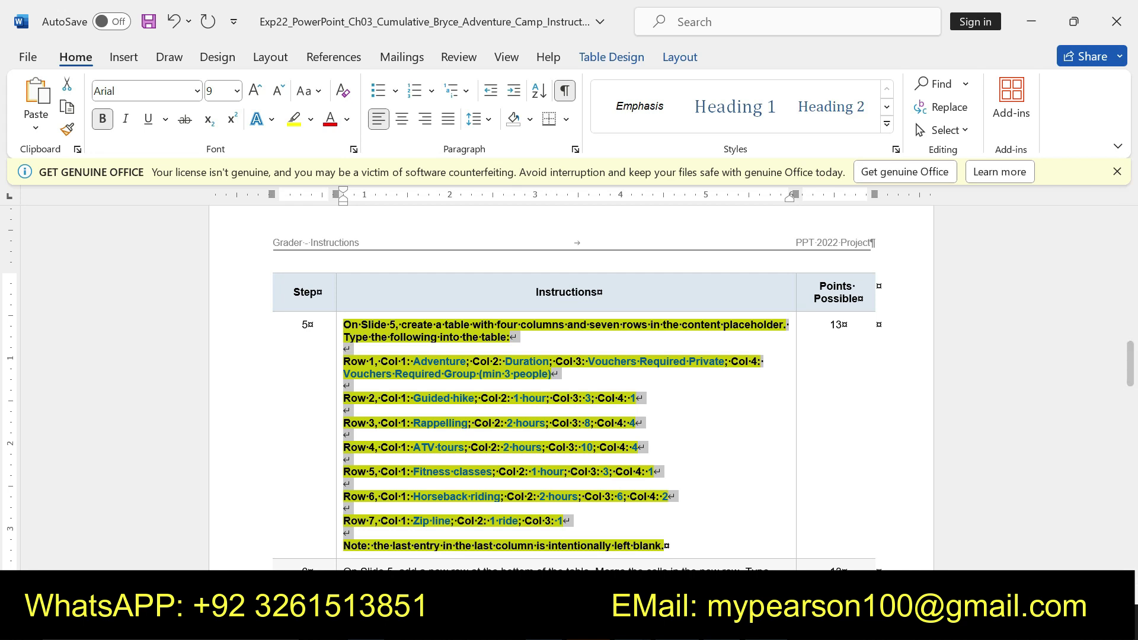
key(alt+Tab)
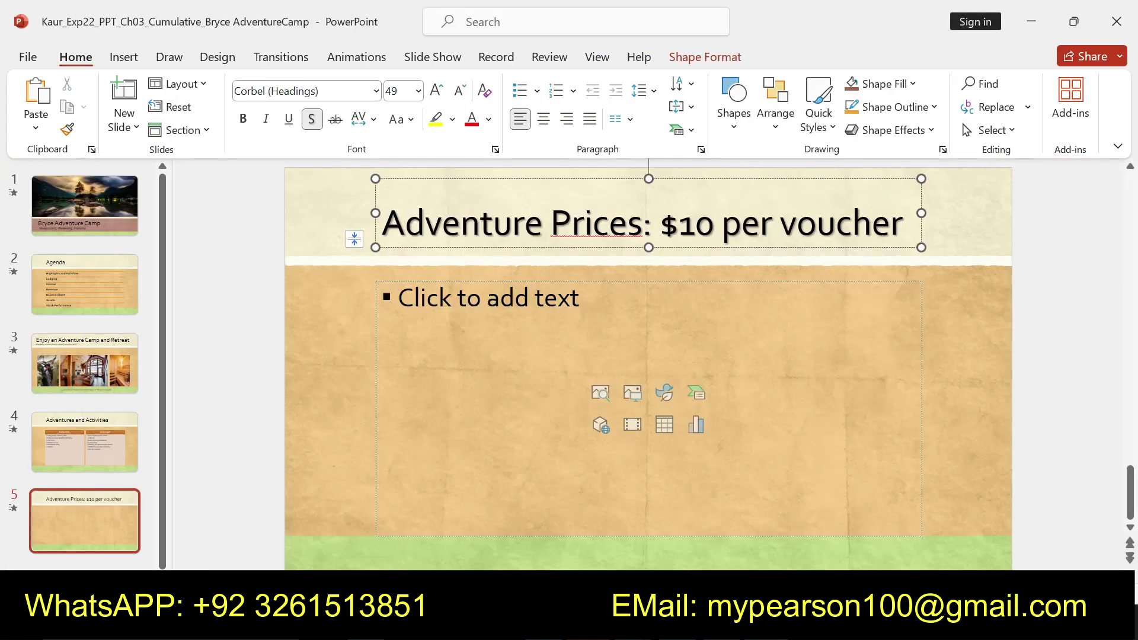
Step: Insert a 4-column, 7-row table into slide 5's content placeholder
key(ctrl+Return)
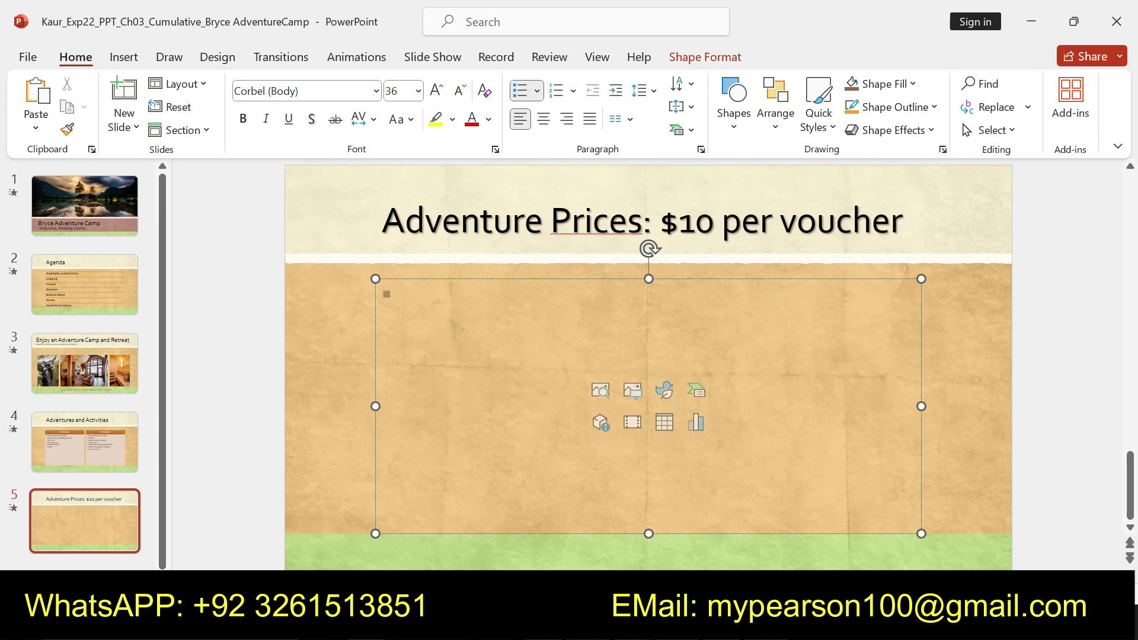
key(alt+Tab)
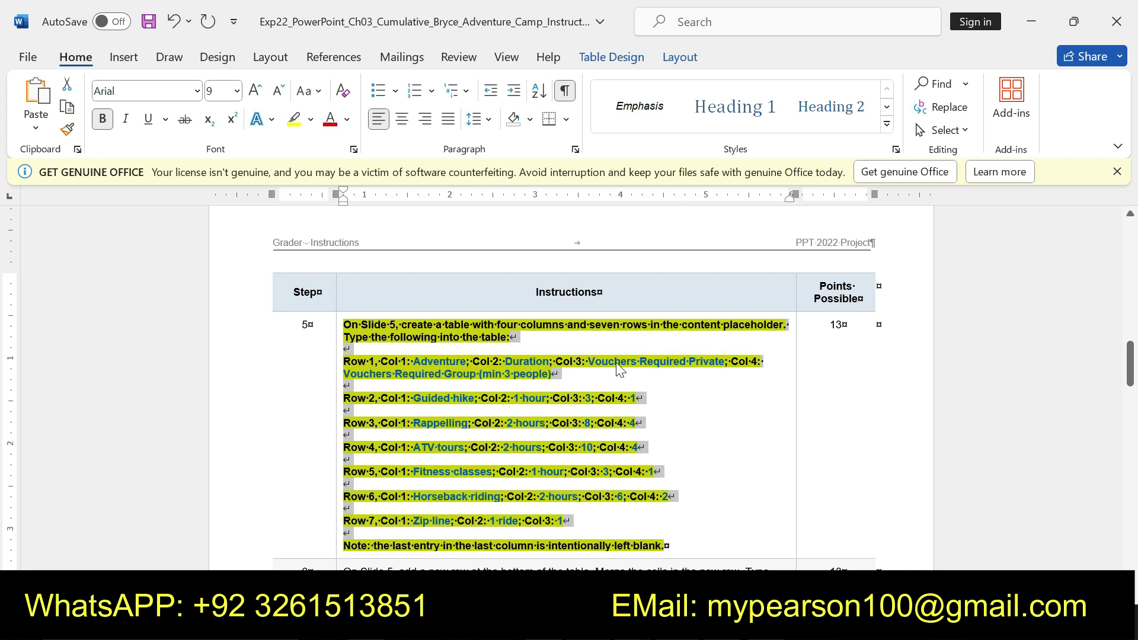
key(alt+Tab)
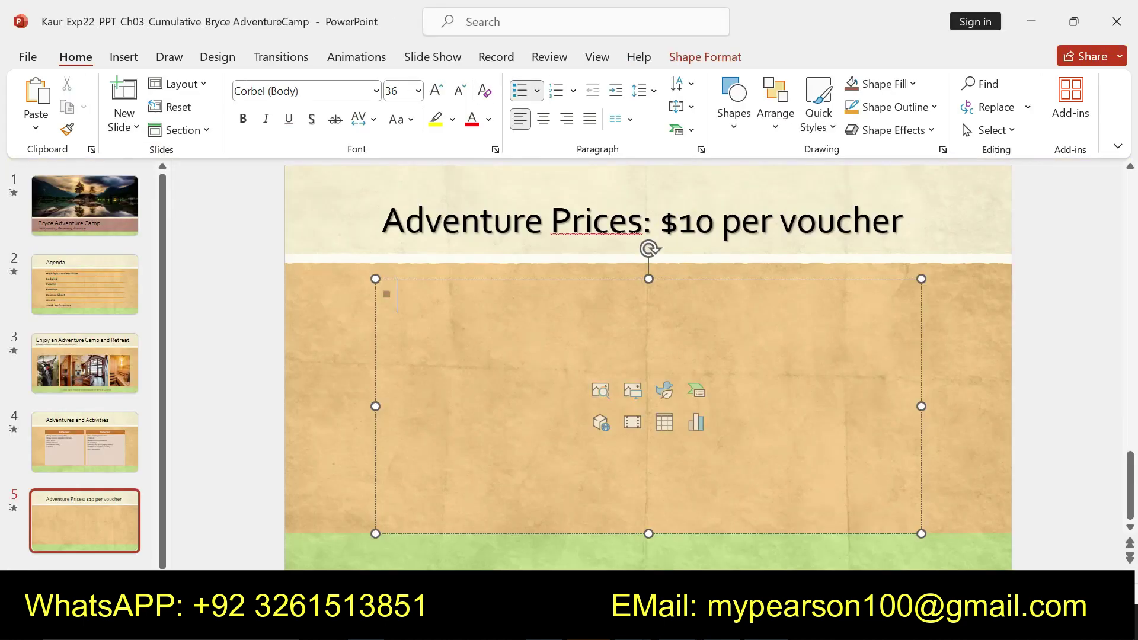
click(664, 424)
click(600, 290)
key(BackSpace)
text(4)
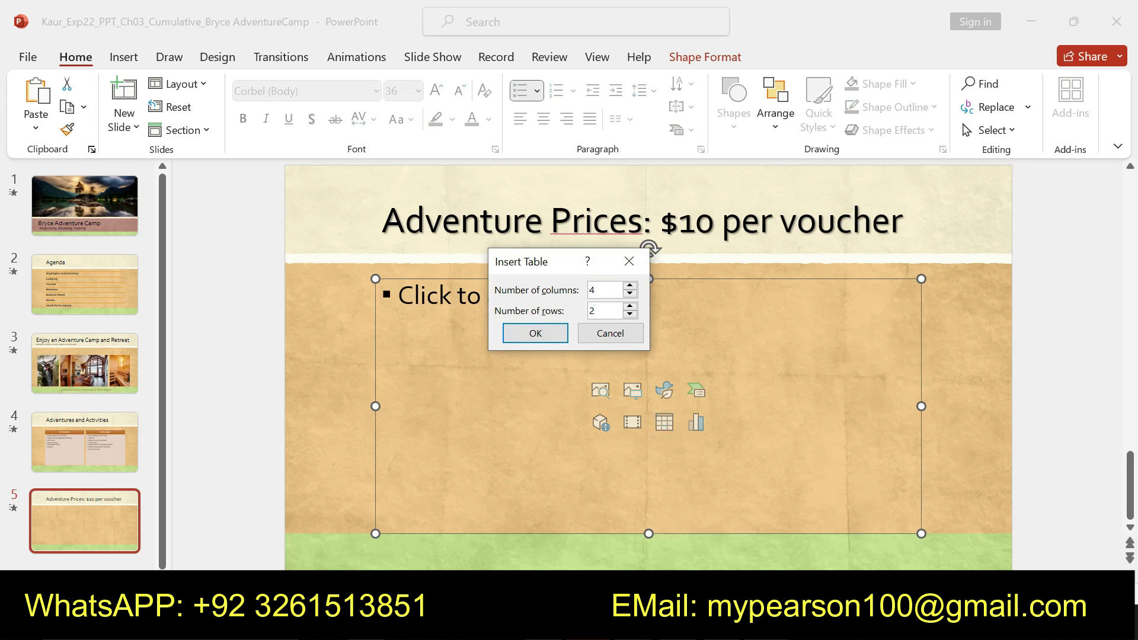
key(BackSpace)
text(7)
click(534, 333)
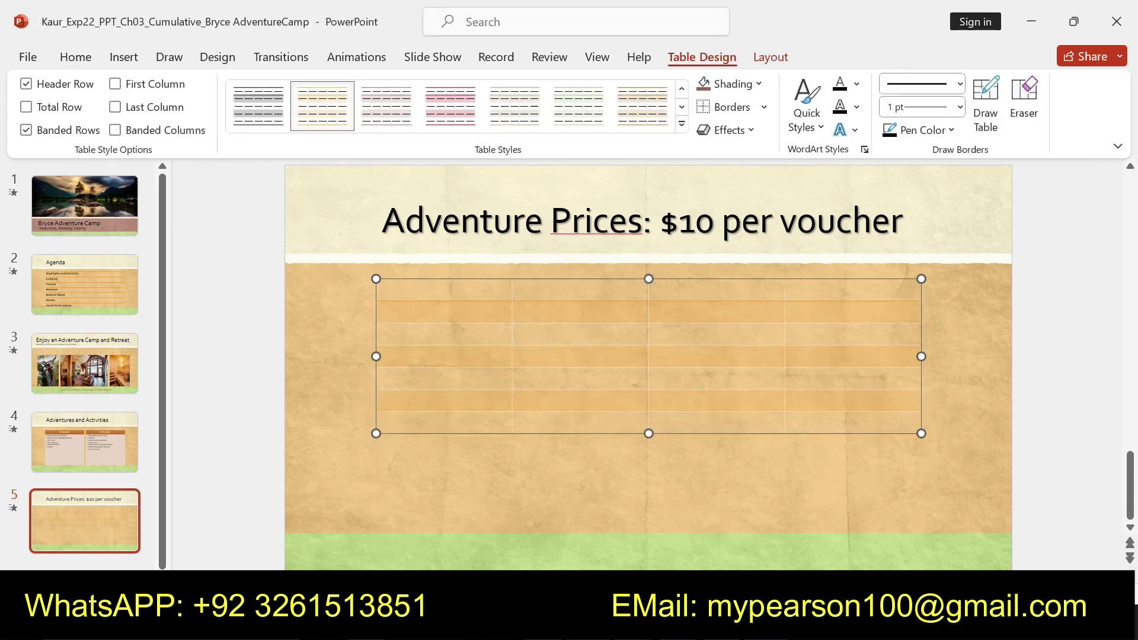
key(alt+Tab)
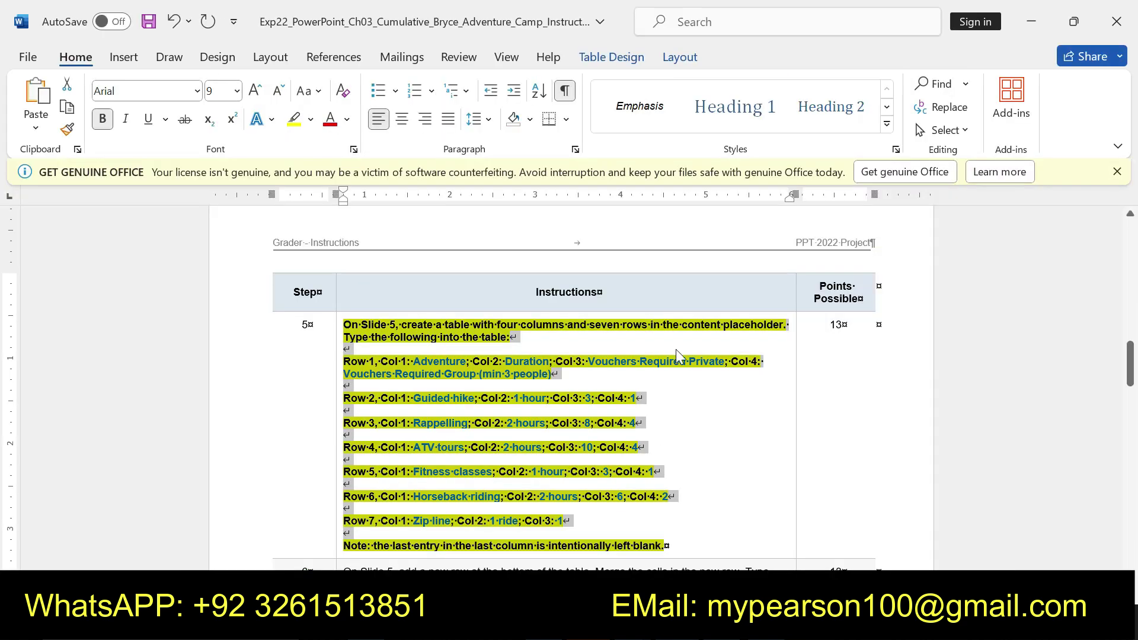
Step: Select and copy the word 'Adventure' from step 5's Row 1 text in Word
click(600, 341)
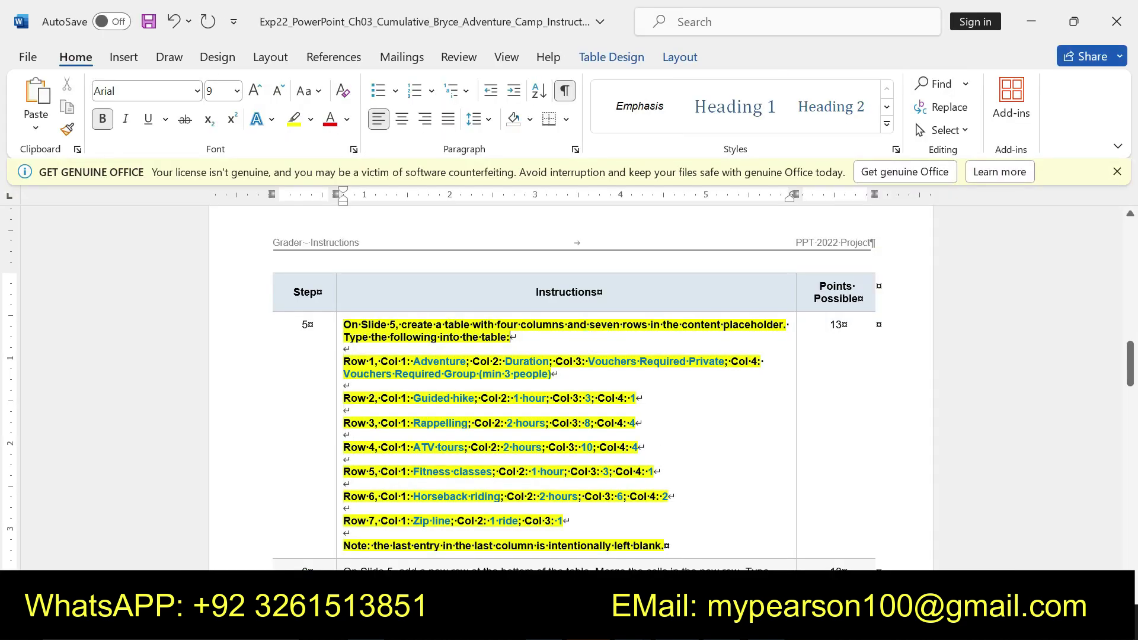
drag(413, 361, 466, 363)
key(ctrl+c)
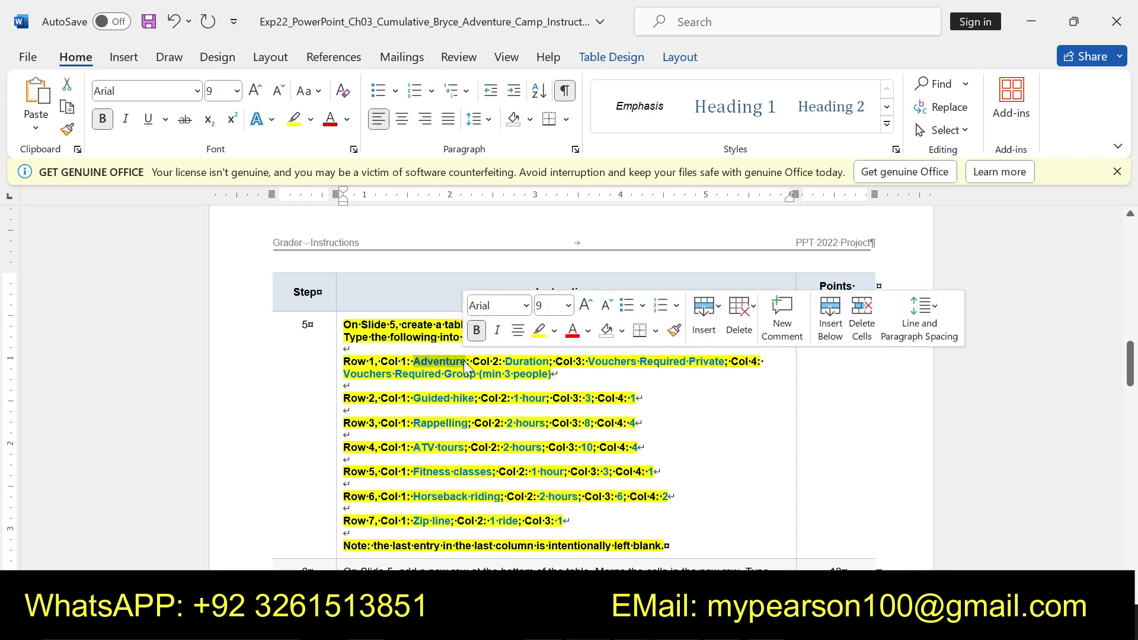
key(alt+Tab)
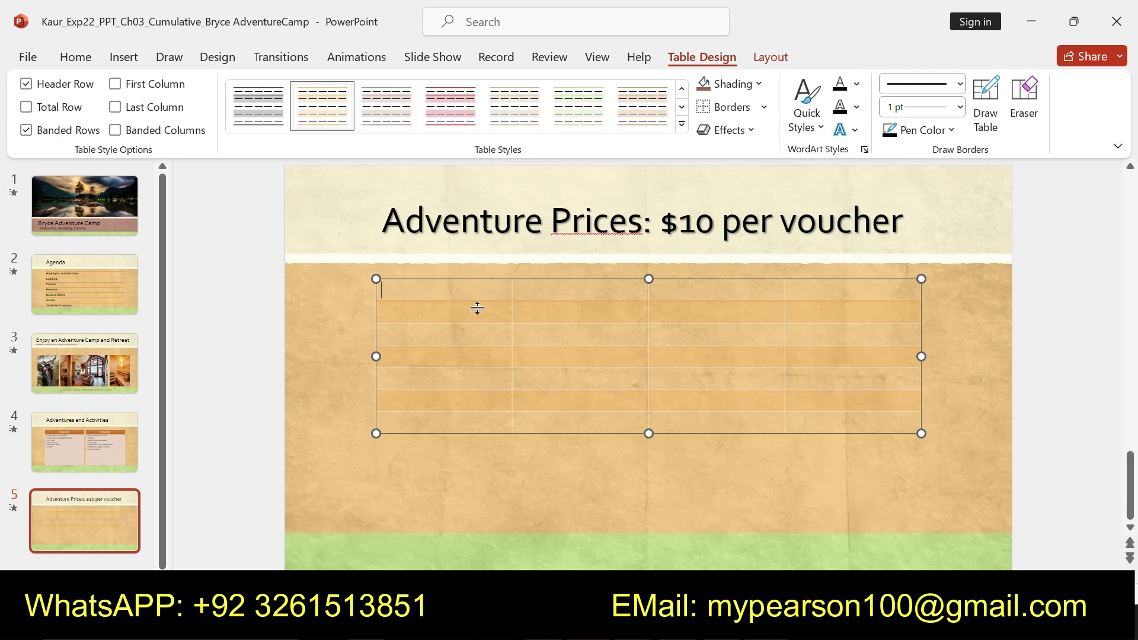
Step: Paste Adventure and Duration into the table's first two header cells
key(ctrl+v)
key(alt+Tab)
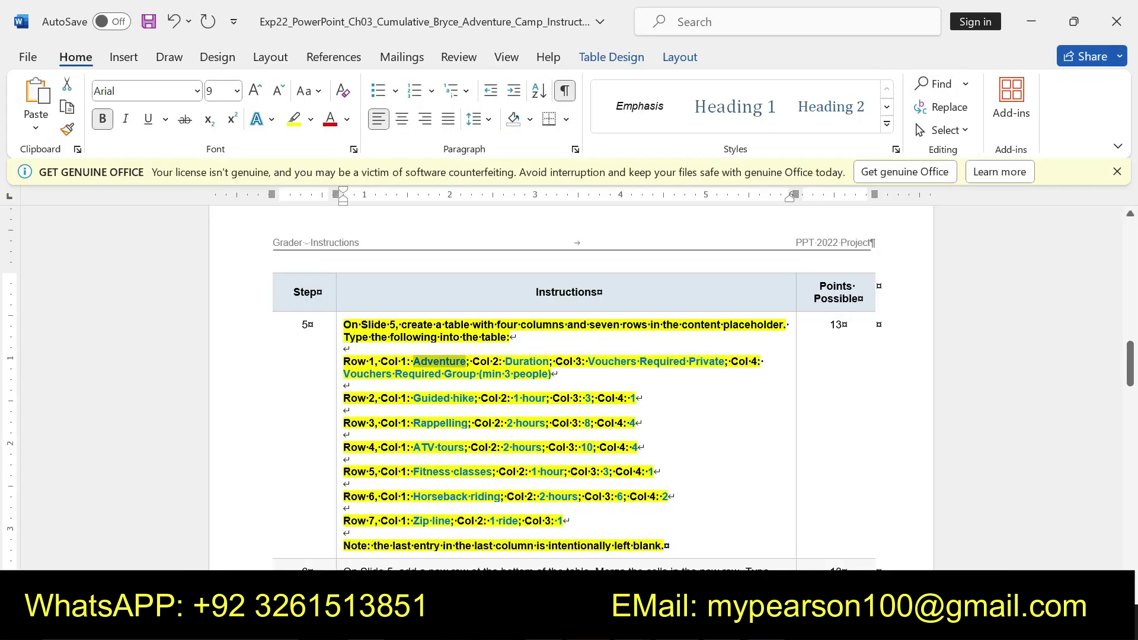
drag(505, 362, 550, 363)
key(ctrl+c)
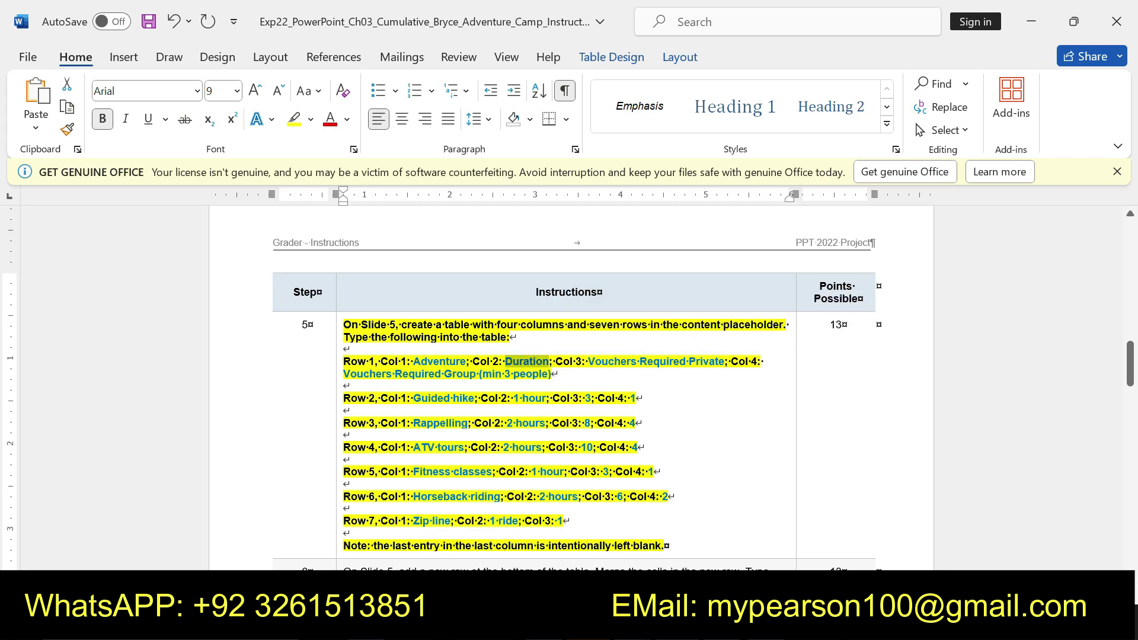
key(alt+Tab)
click(564, 291)
key(ctrl+v)
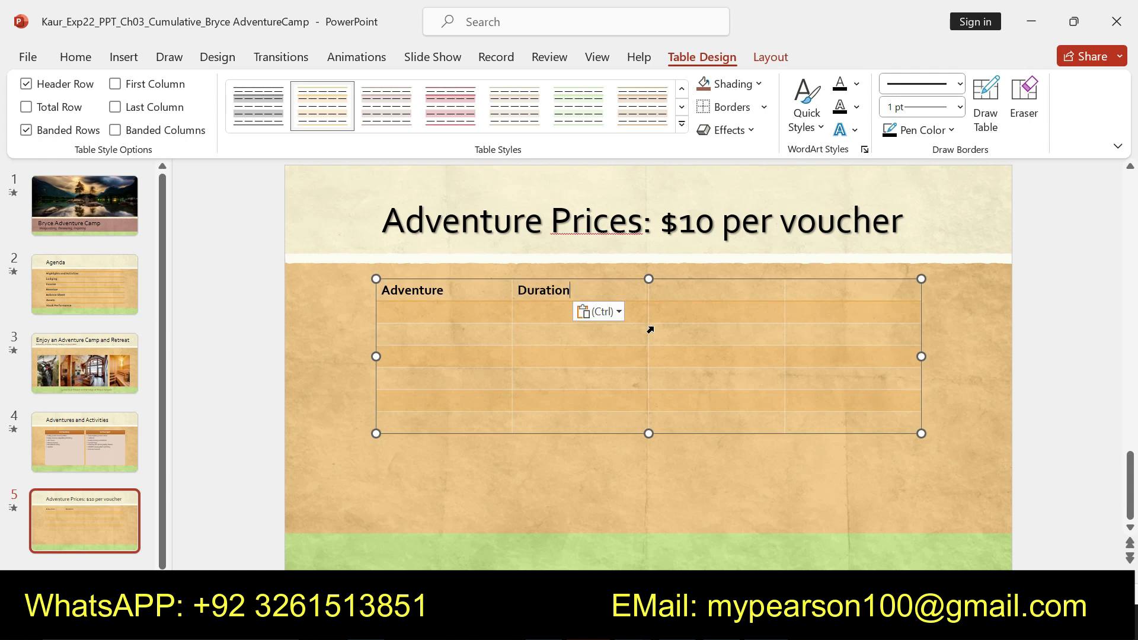
key(alt+Tab)
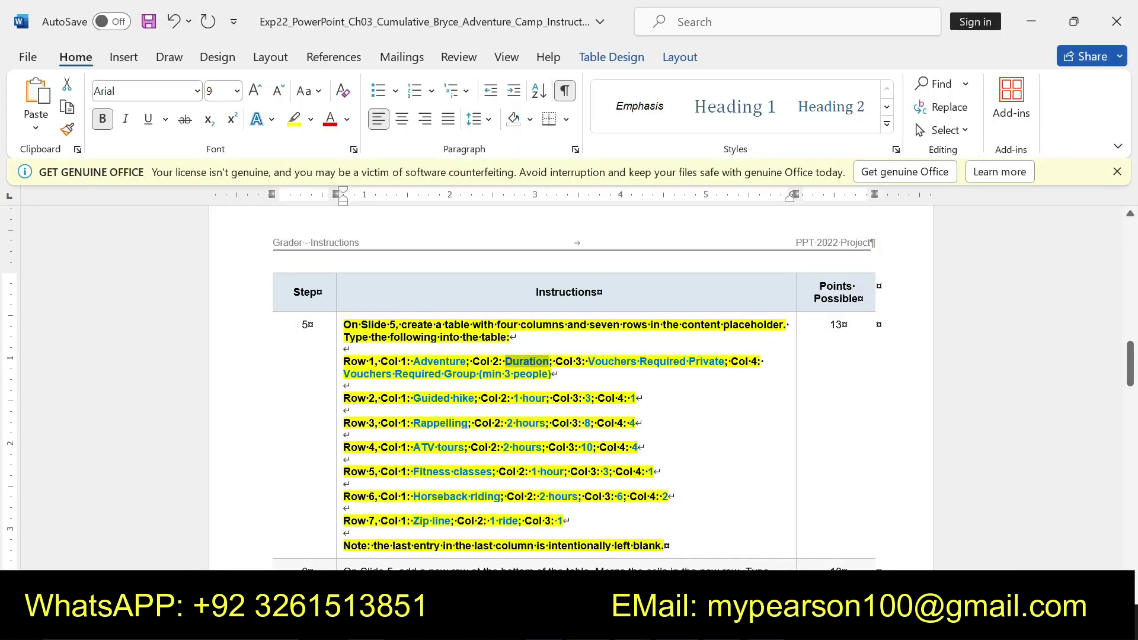
Step: Paste 'Vouchers Required Private' and 'Vouchers Required Group (min 3 people)' into header cells 3 and 4
drag(345, 348, 724, 361)
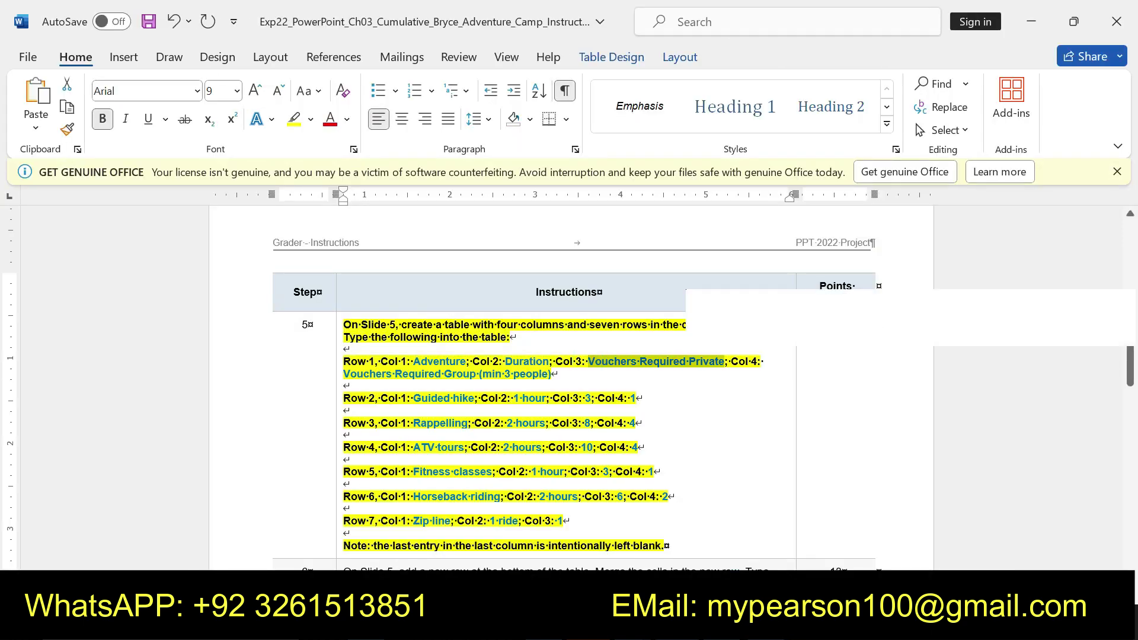
key(alt+Tab)
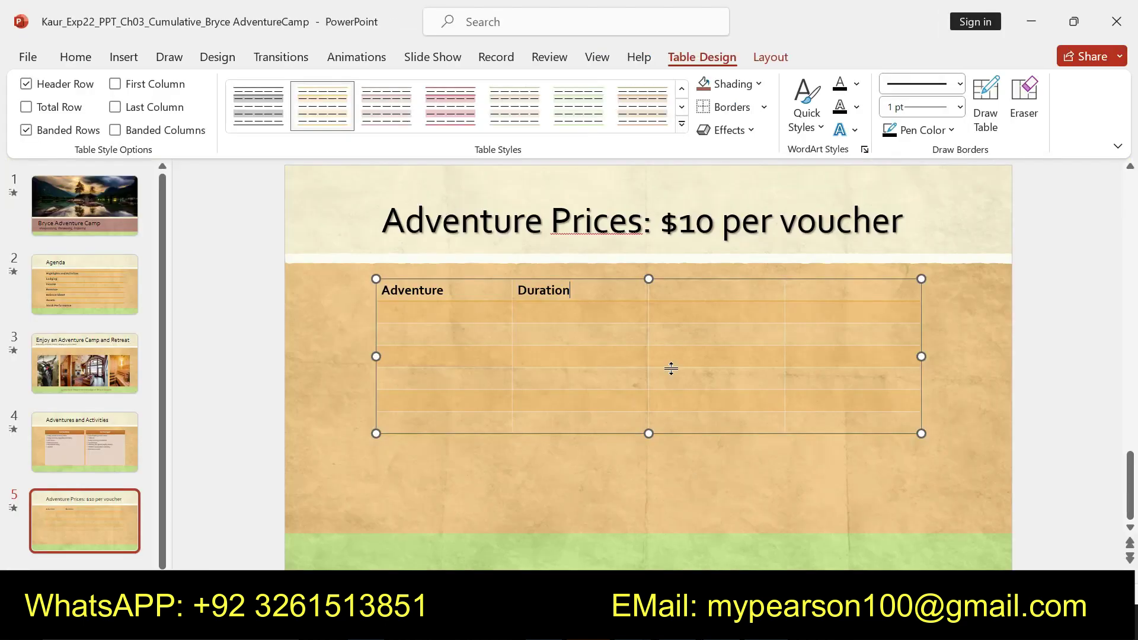
click(695, 288)
key(ctrl+v)
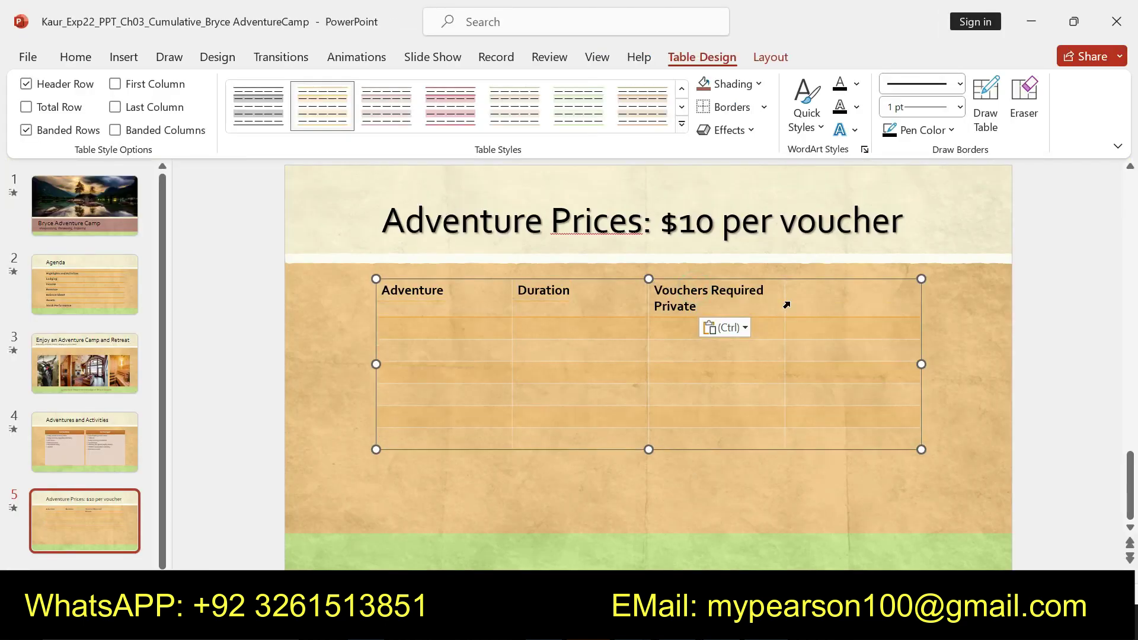
click(810, 290)
key(alt+Tab)
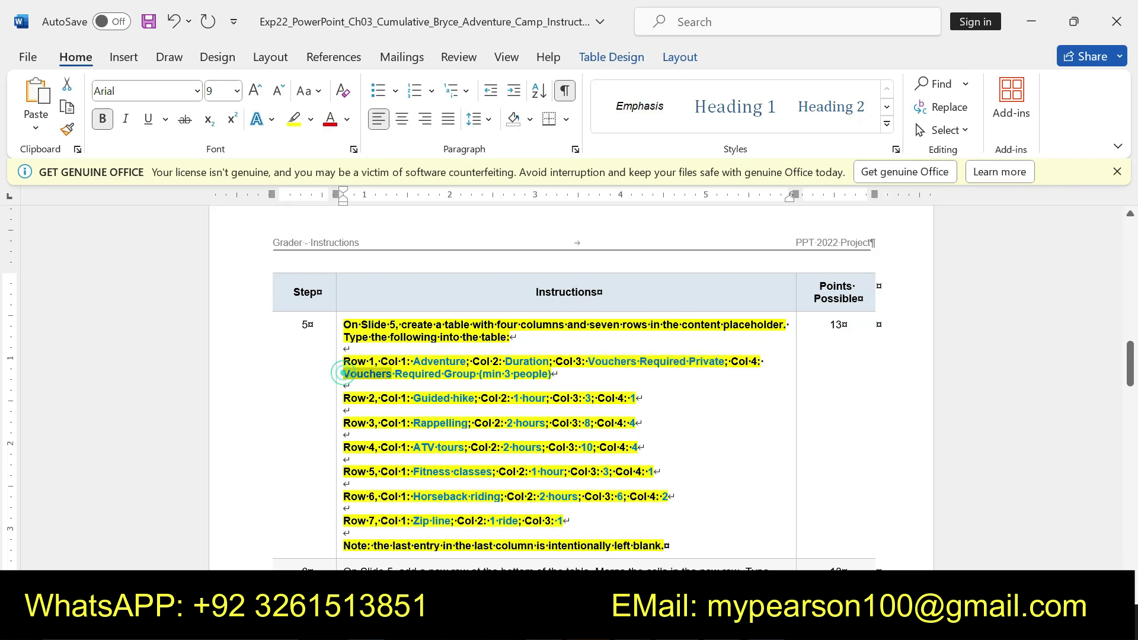
drag(344, 374, 551, 374)
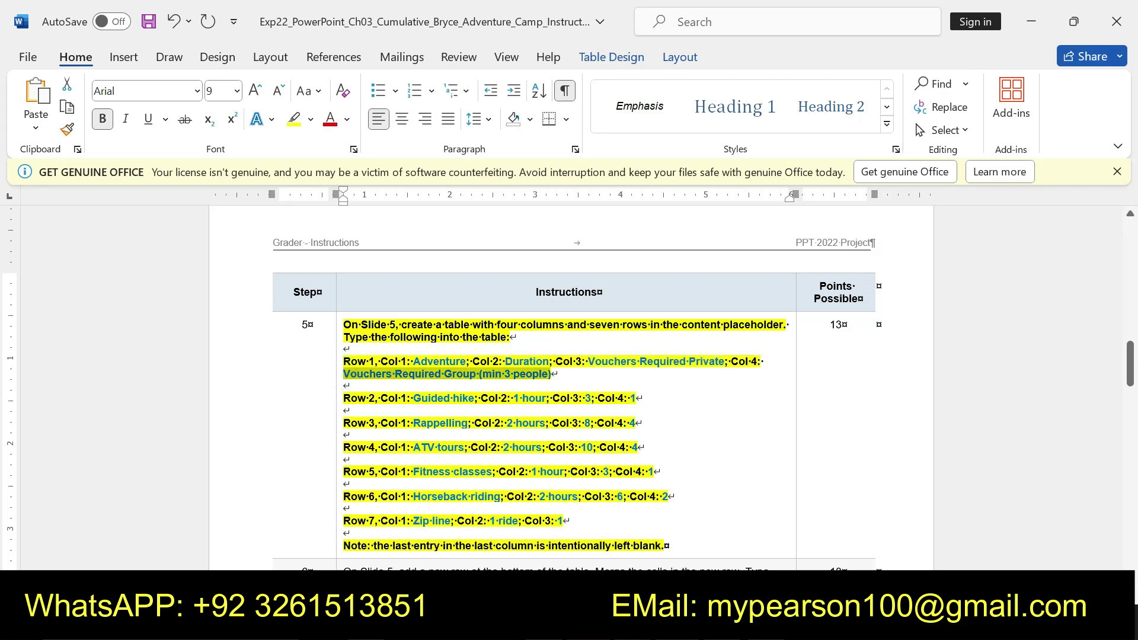
key(alt+Tab)
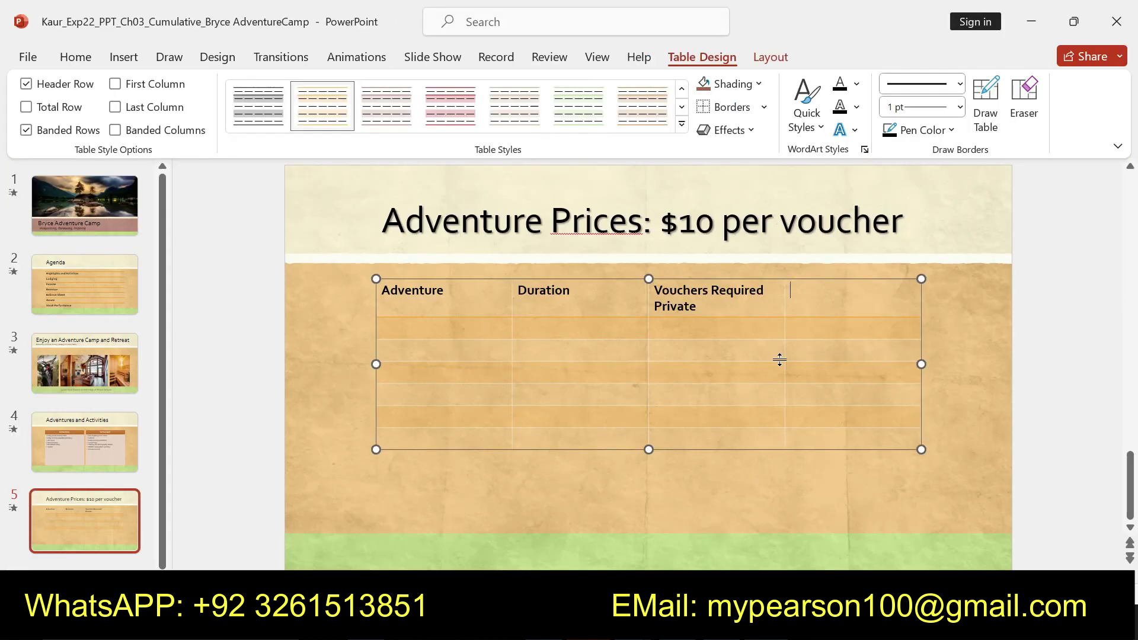
key(ctrl+v)
click(472, 323)
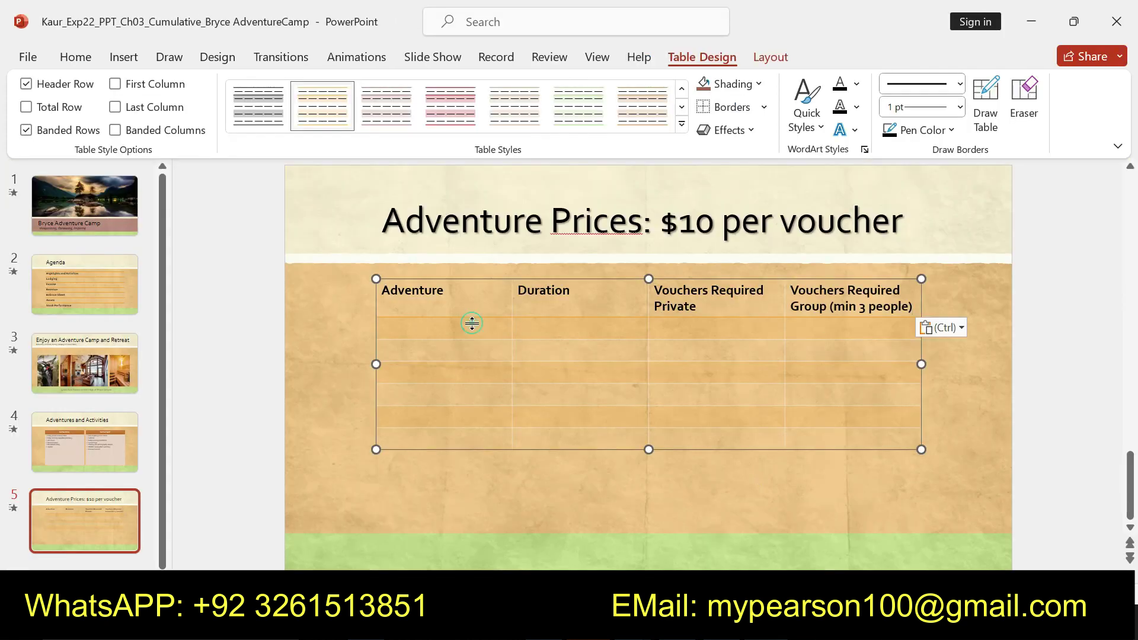
click(436, 325)
key(alt+Tab)
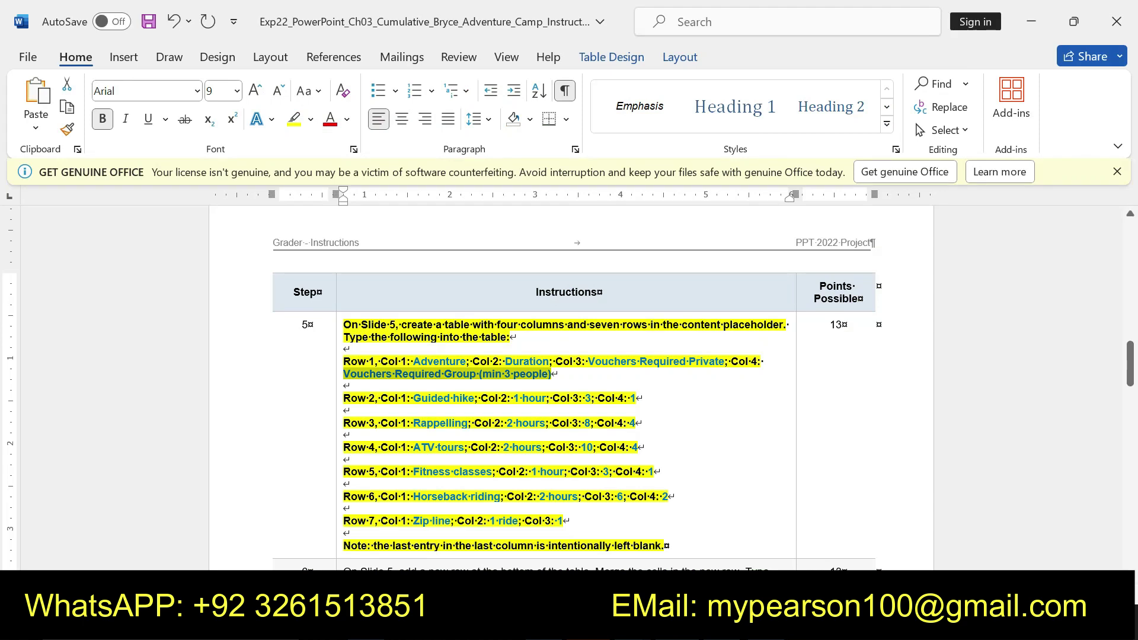
Step: Fill row 2's first two cells with Guided hike and 1 hour
drag(413, 399, 474, 399)
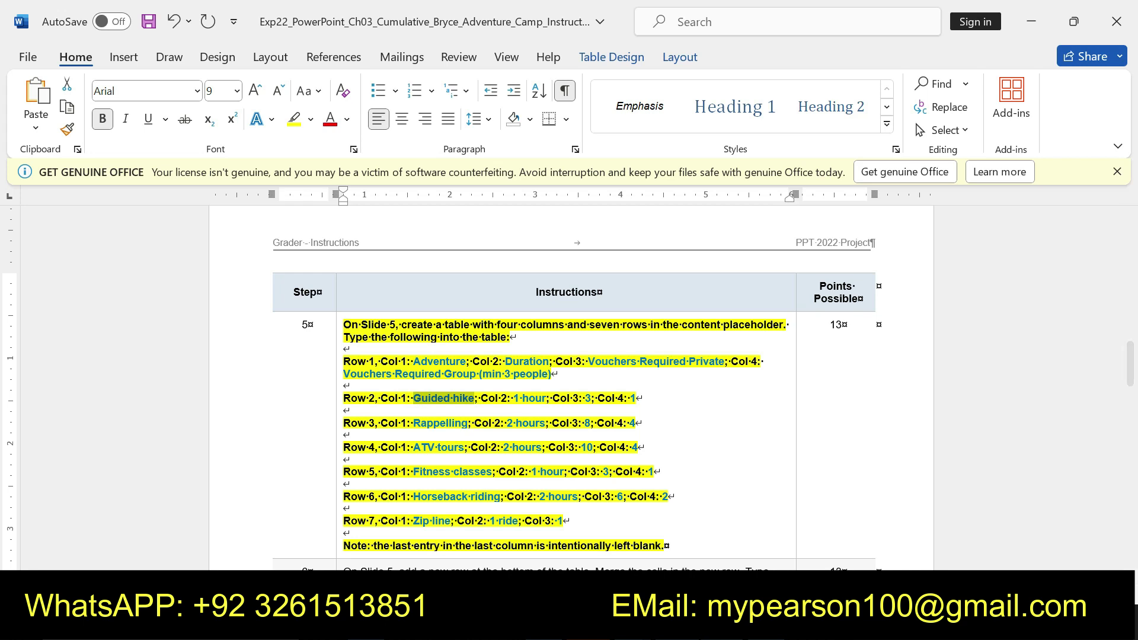
key(alt+Tab)
key(ctrl+v)
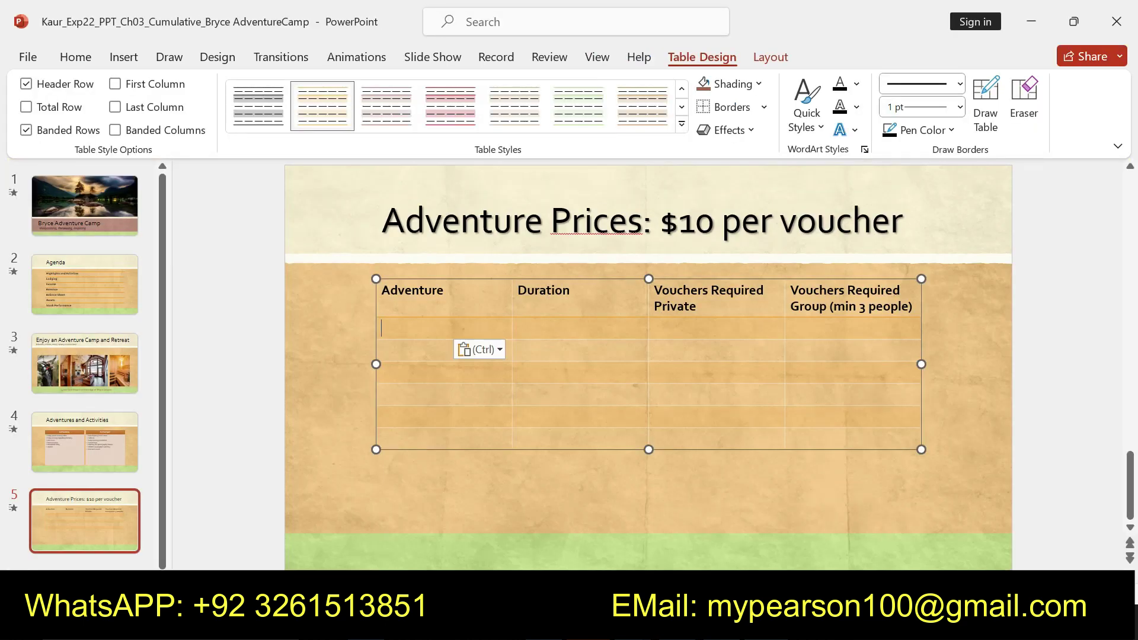
click(534, 332)
key(alt+Tab)
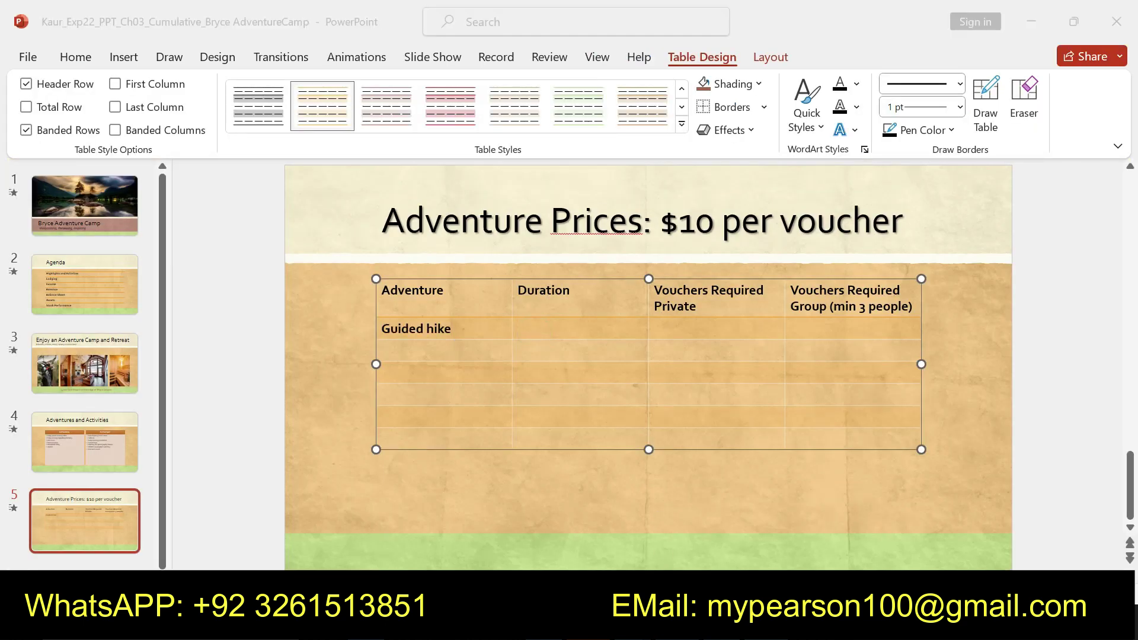
drag(513, 397, 546, 397)
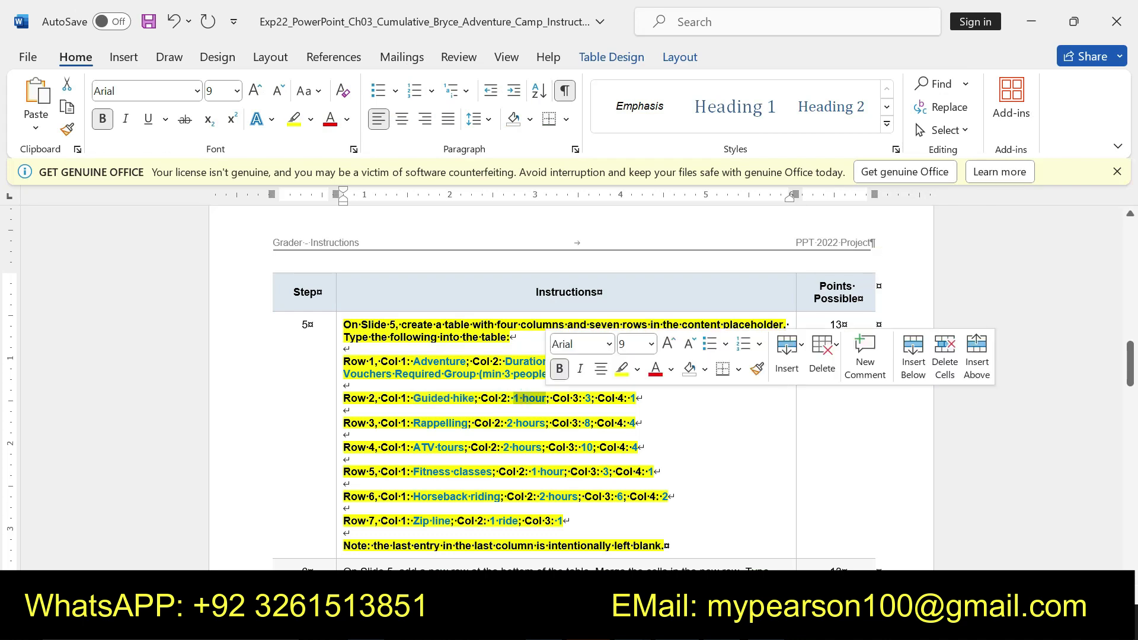
key(ctrl+c)
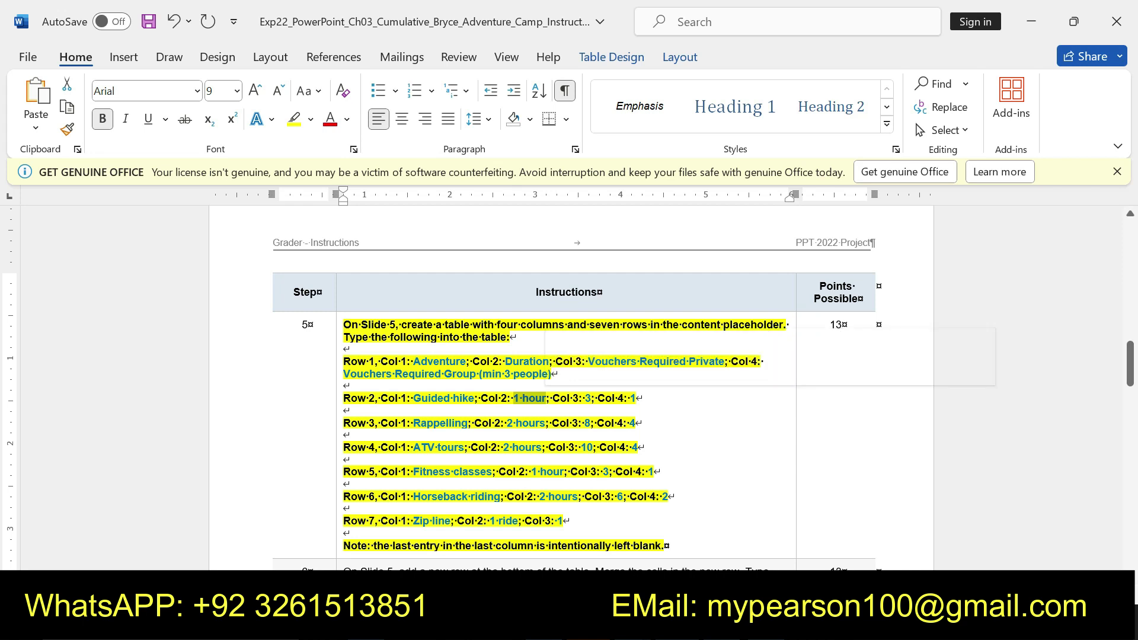
key(alt+Tab)
click(558, 325)
key(ctrl+v)
Step: Enter 3 and 1 in row 2's private and group voucher cells
click(681, 330)
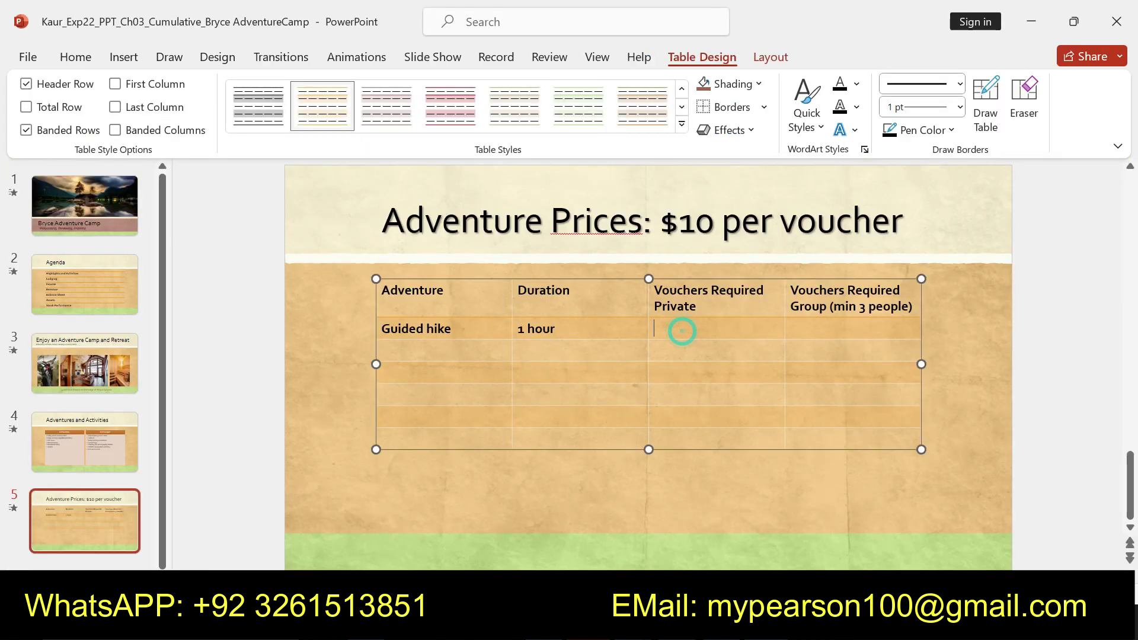
key(alt+Tab)
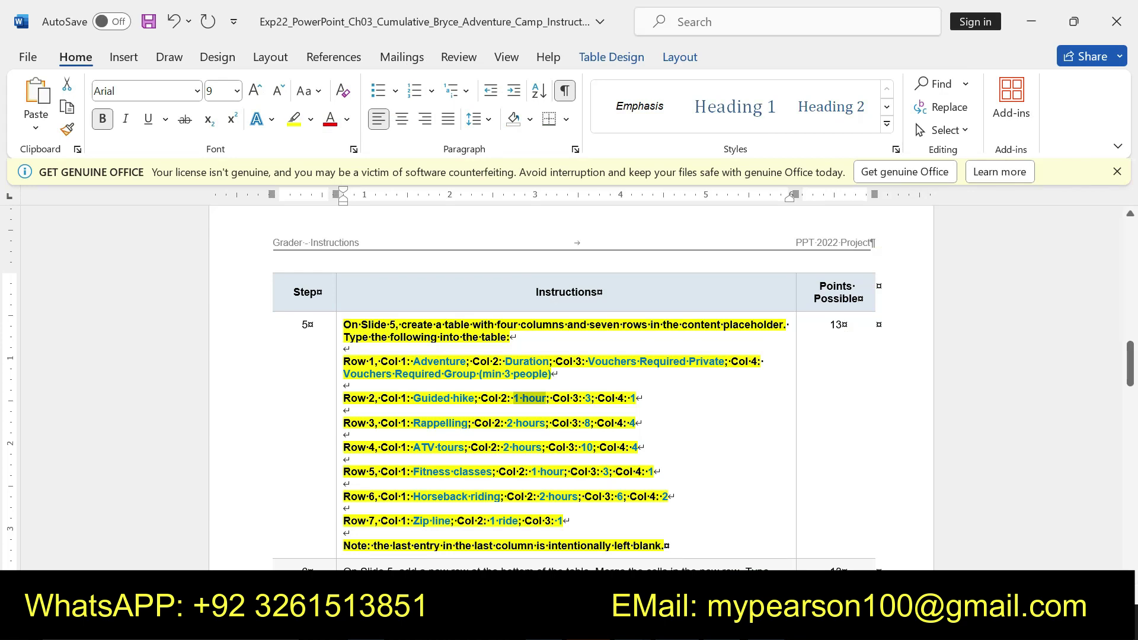
double_click(588, 398)
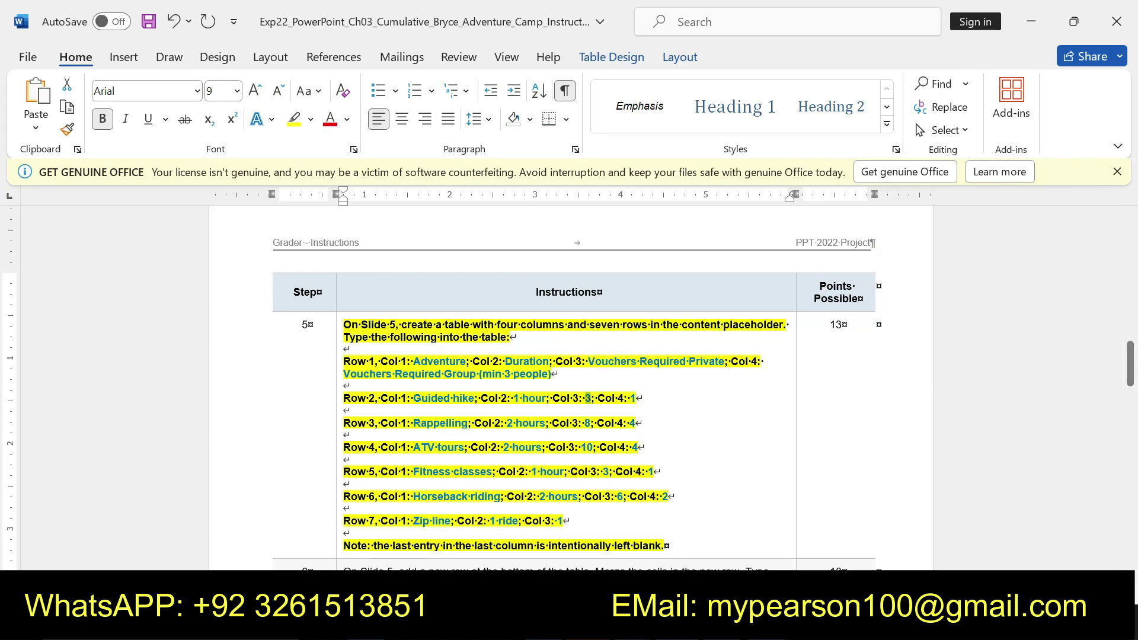
key(alt+Tab)
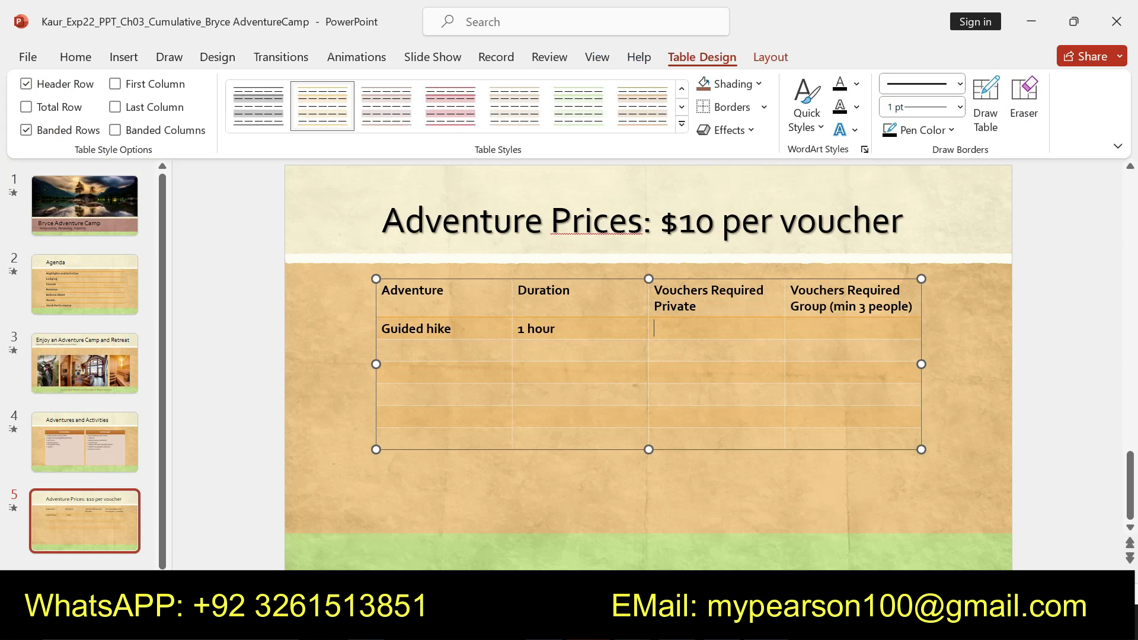
key(ctrl+v)
click(804, 326)
key(alt+Tab)
key(alt+Tab)
text(1)
key(ctrl+v)
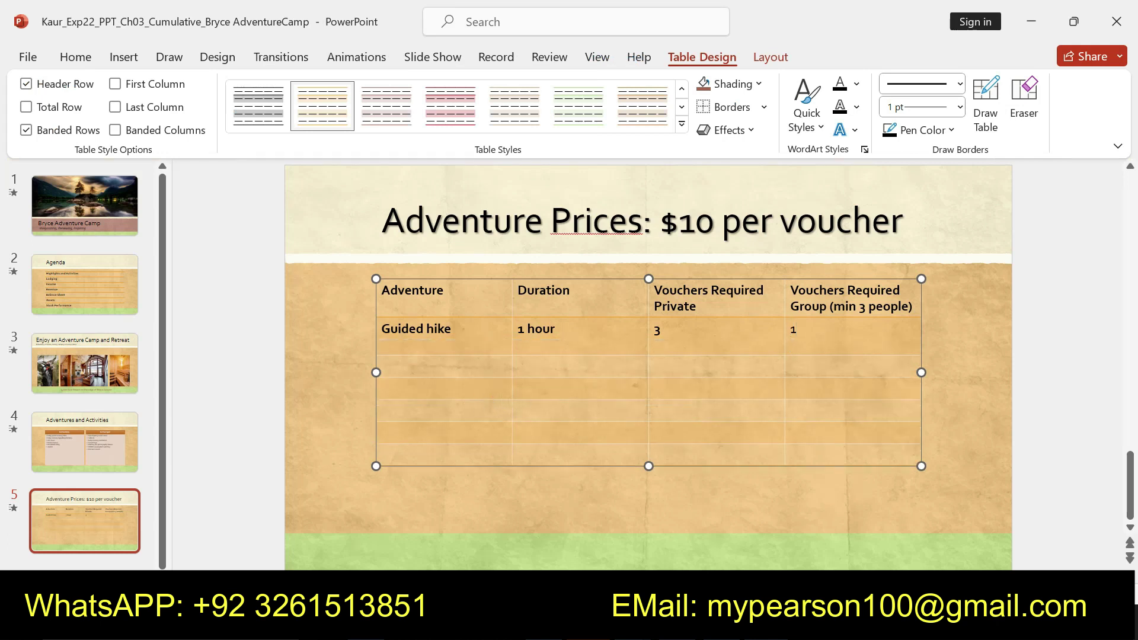
click(441, 356)
key(alt+Tab)
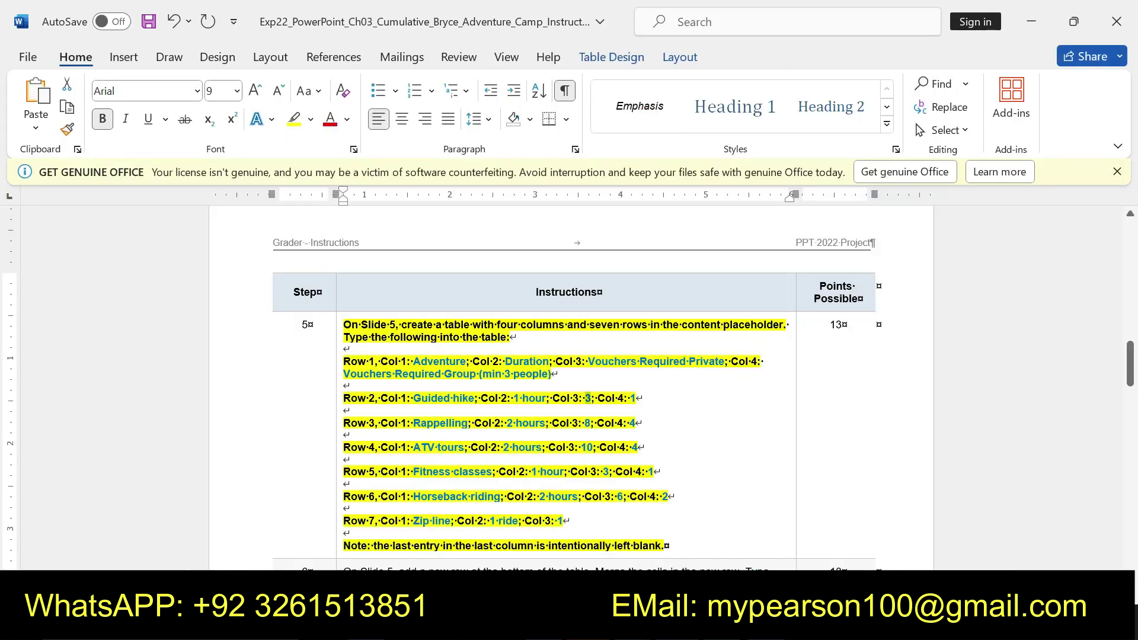
Step: Paste Rappelling and 2 hours into row 3's Adventure and Duration cells
drag(414, 423, 466, 423)
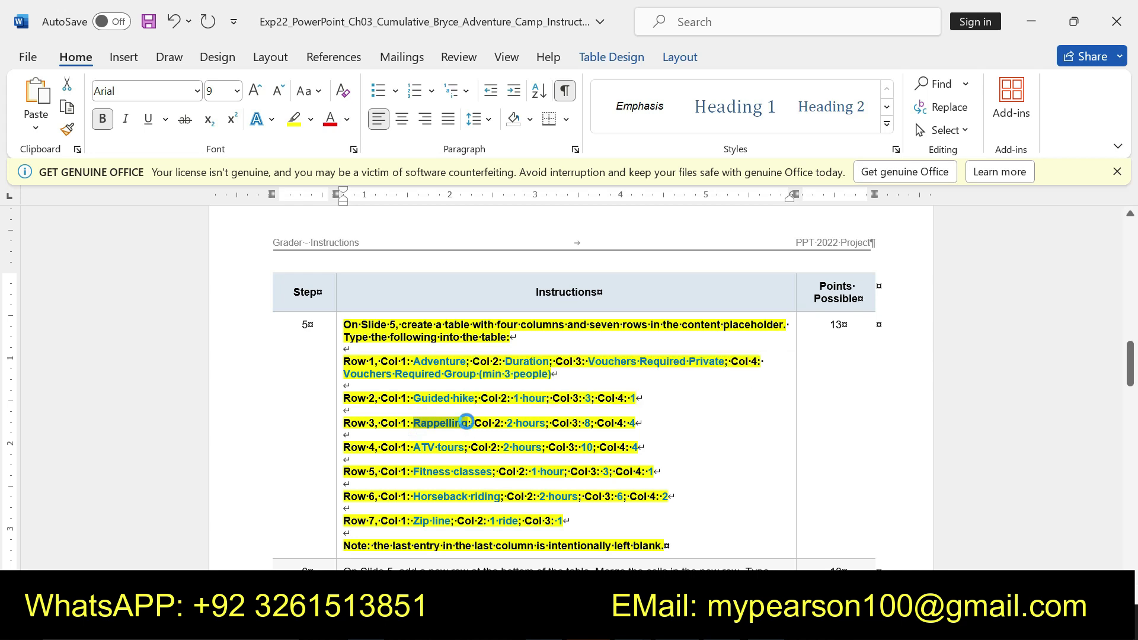
key(alt+Tab)
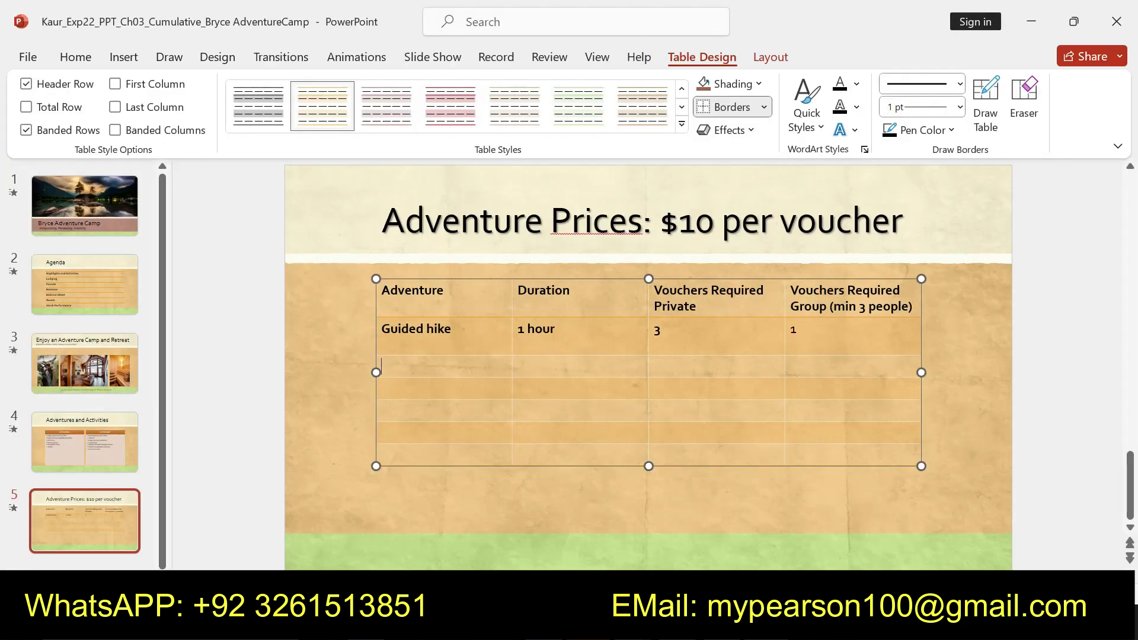
key(ctrl+v)
click(539, 370)
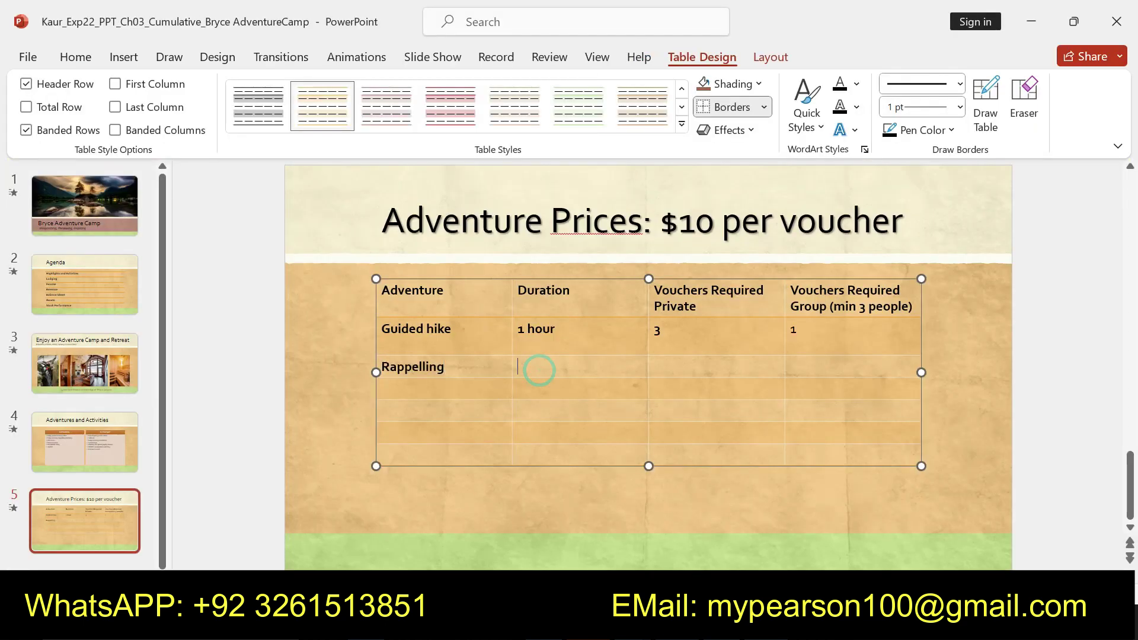
key(alt+Tab)
drag(507, 423, 545, 423)
key(ctrl+c)
key(alt+Tab)
key(ctrl+v)
click(667, 361)
key(alt+Tab)
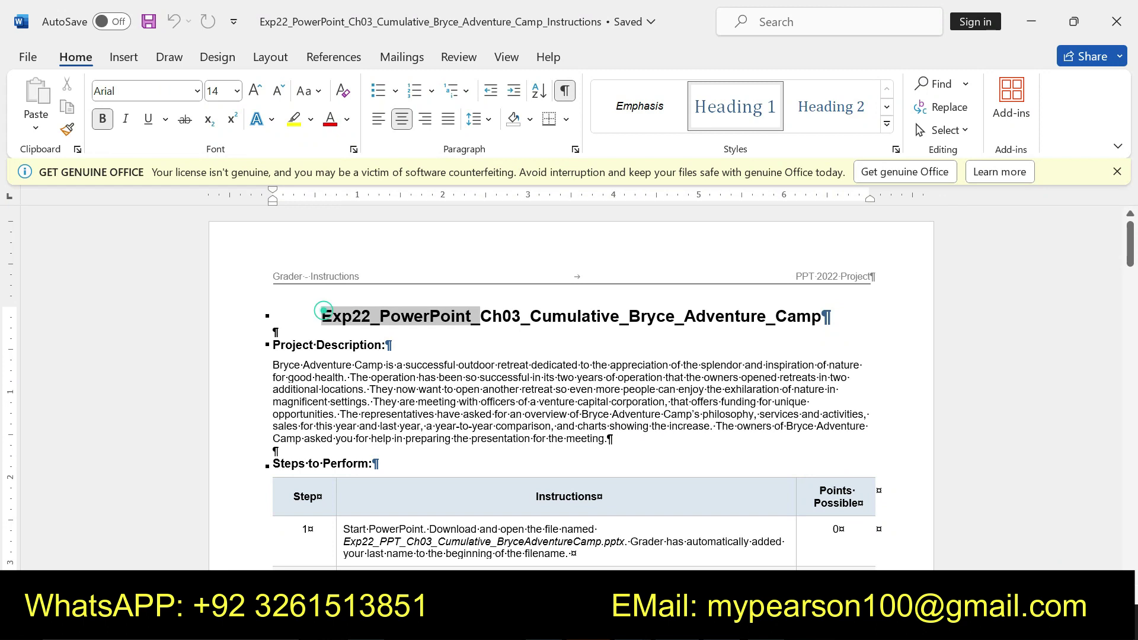
Step: Highlight the Word document's title heading in yellow
drag(322, 316, 830, 316)
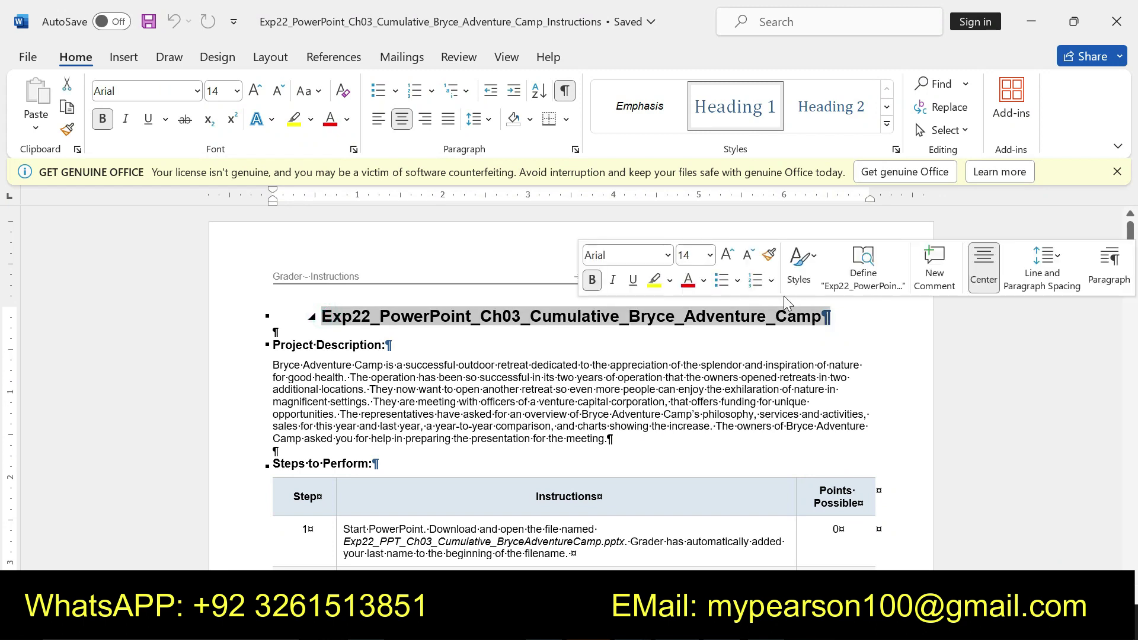
click(648, 285)
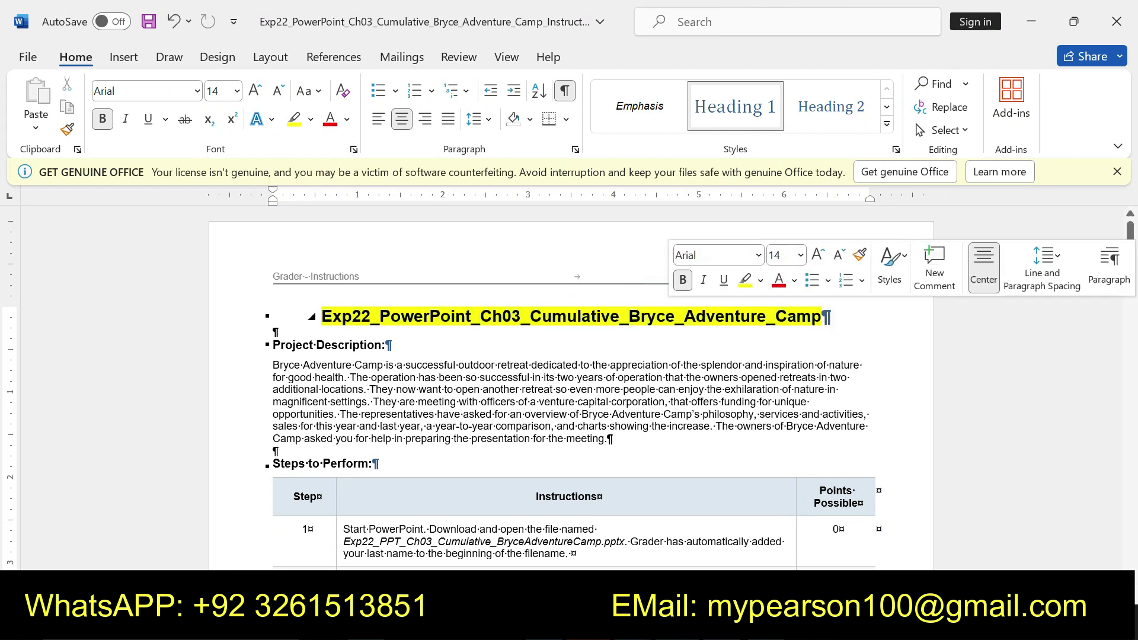
drag(323, 316, 831, 316)
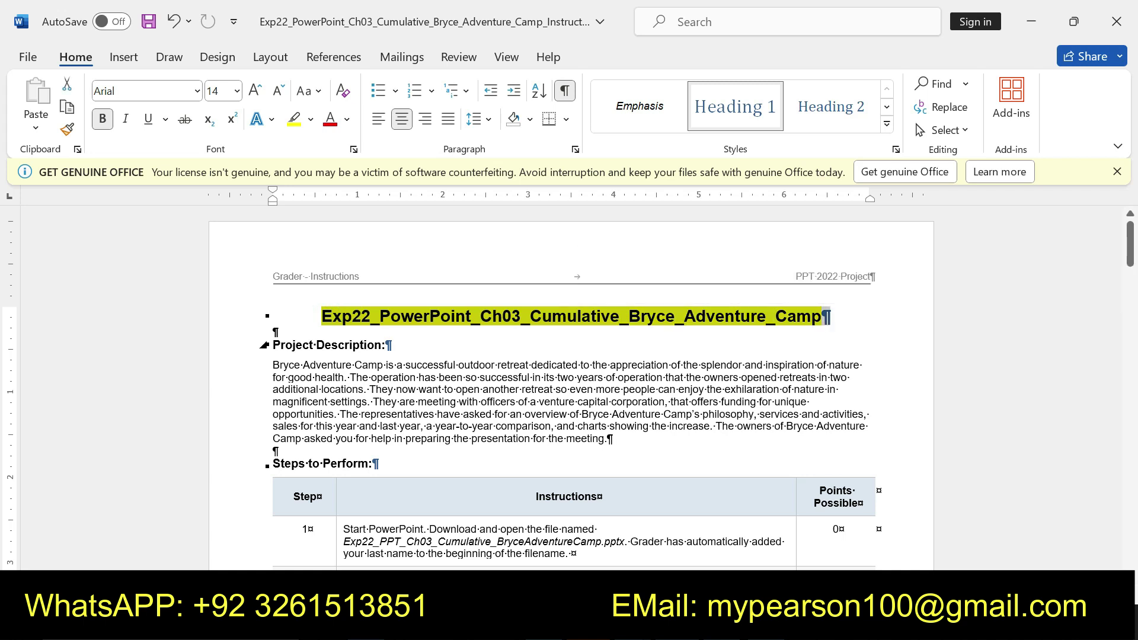
Step: Highlight the Project Description heading and its paragraph in yellow
drag(273, 345, 607, 439)
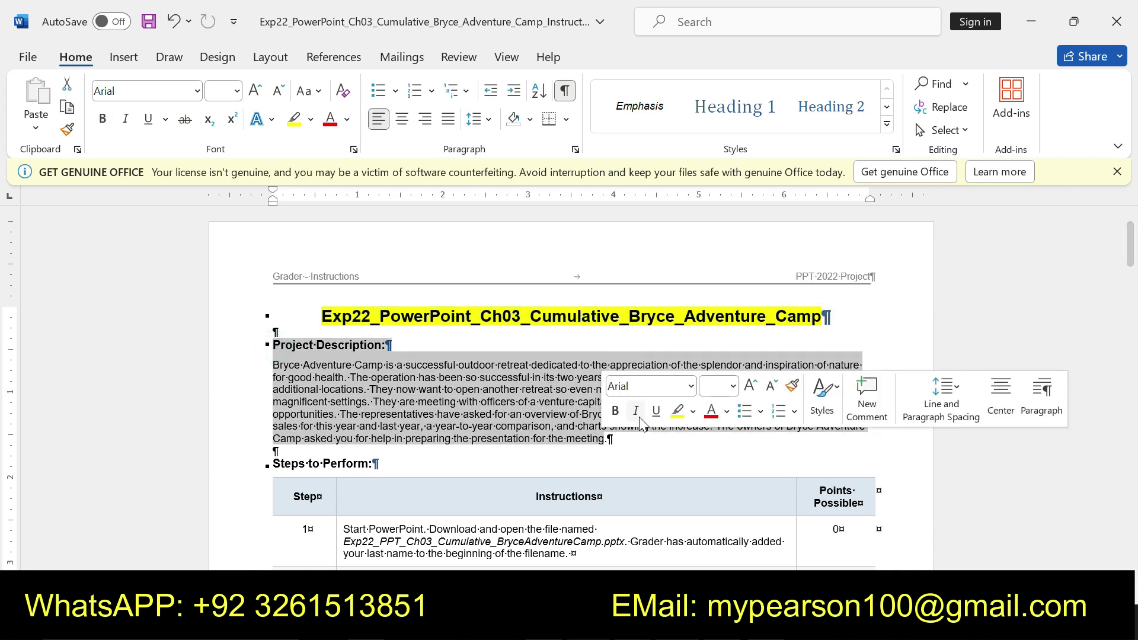
click(678, 411)
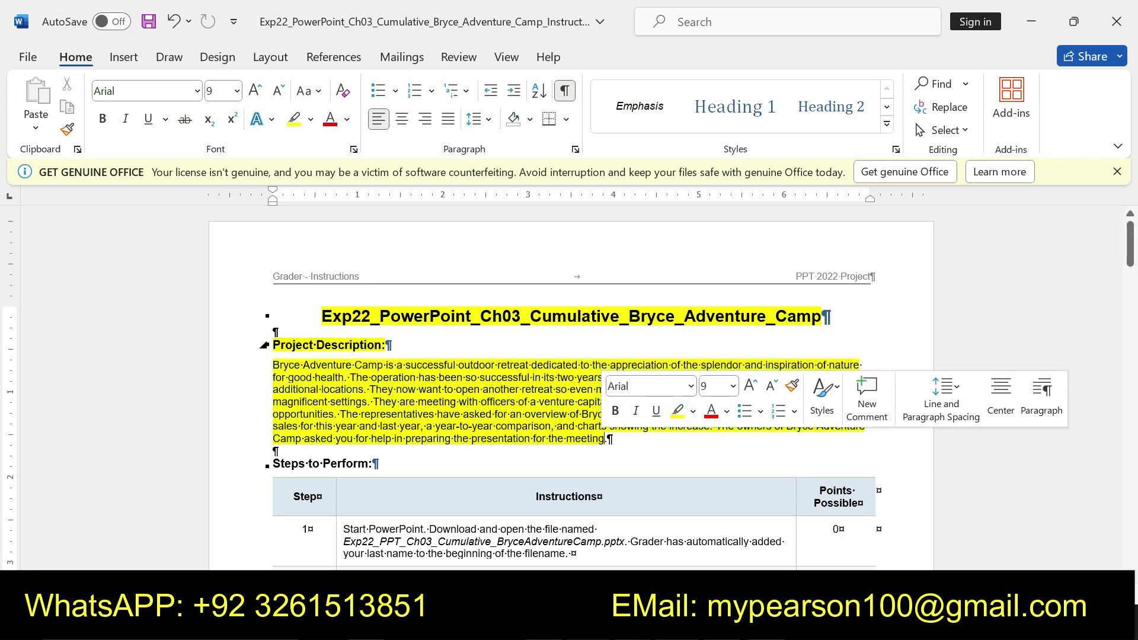
drag(270, 345, 811, 365)
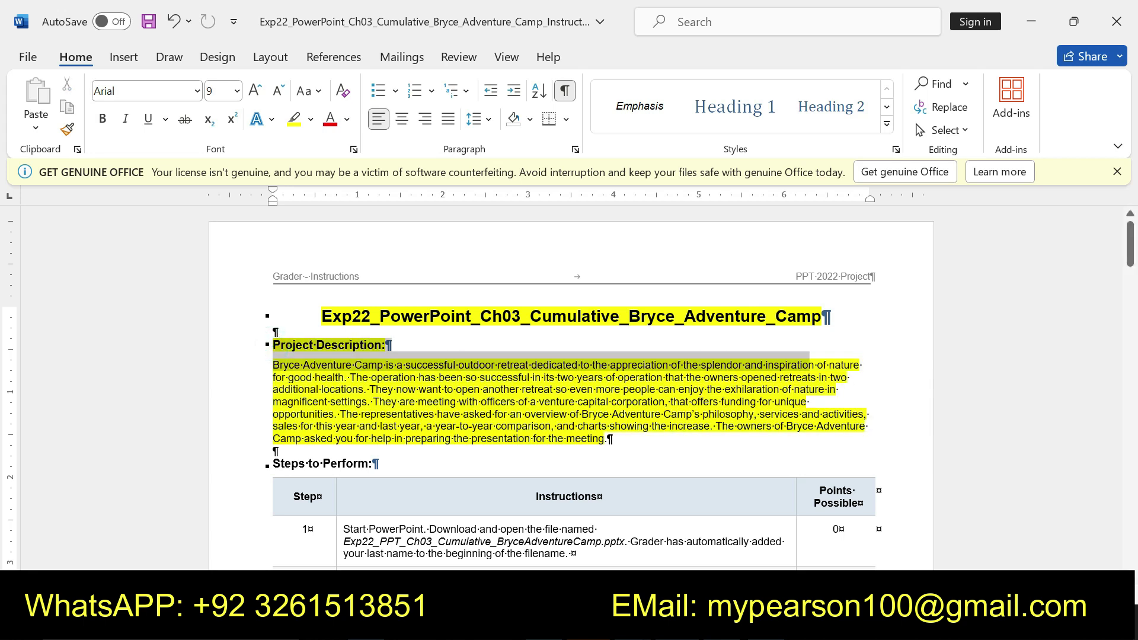
drag(811, 364, 610, 440)
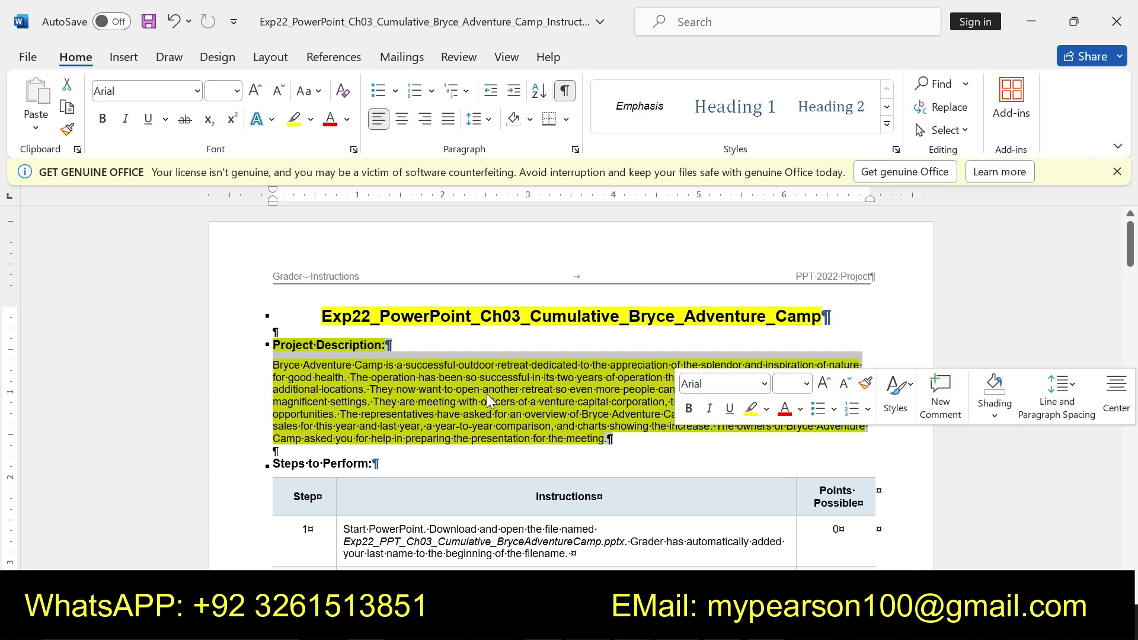
key(alt+Tab)
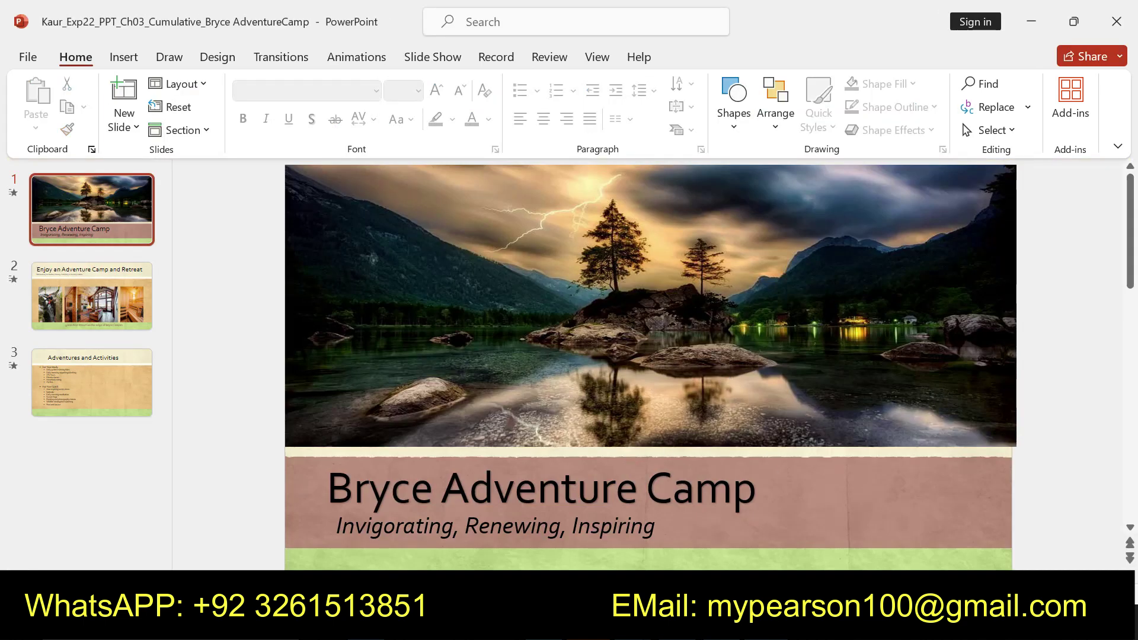
Step: Bring the Word instructions window to the front with Alt+Tab
key(alt+Tab)
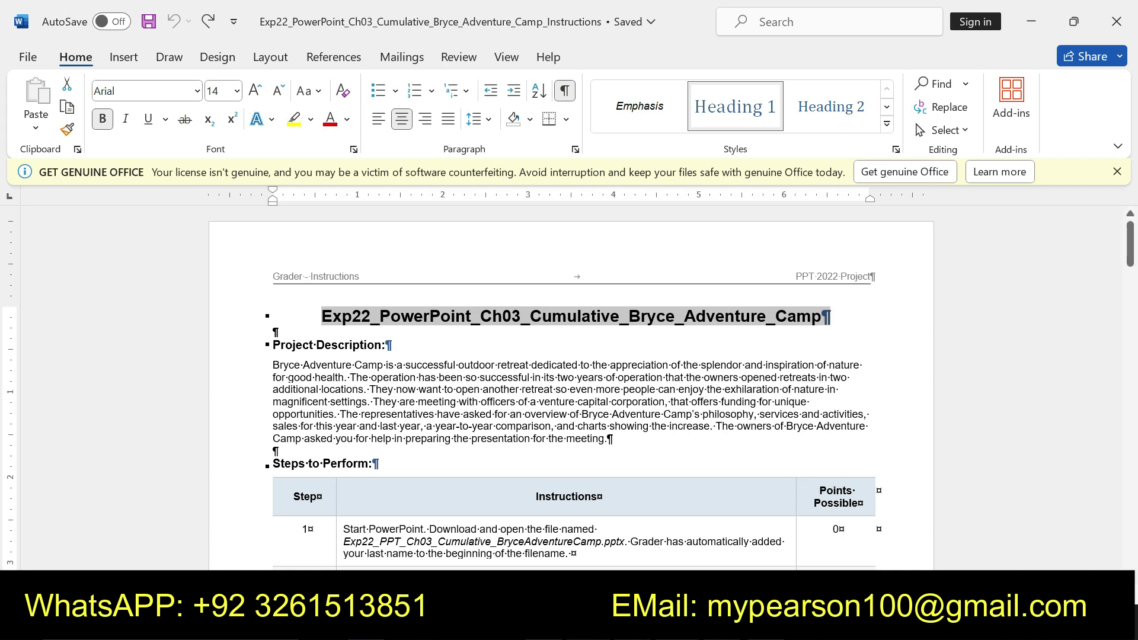
Step: Mark step 1 as the current step by bolding its Word instruction text and highlighting it yellow
drag(343, 529, 570, 553)
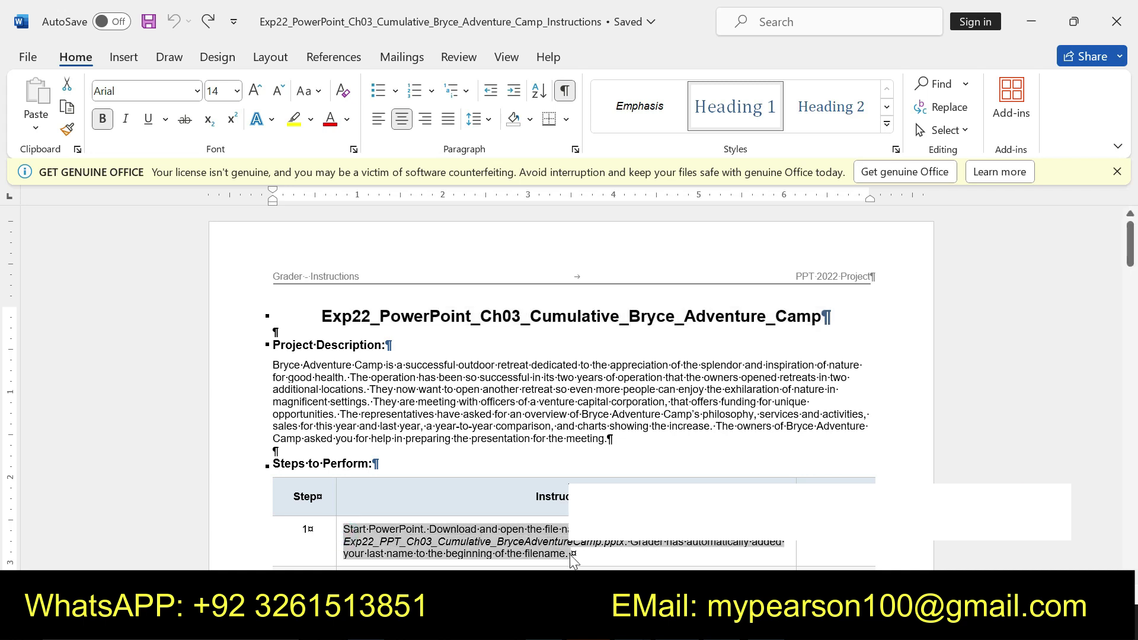
click(585, 525)
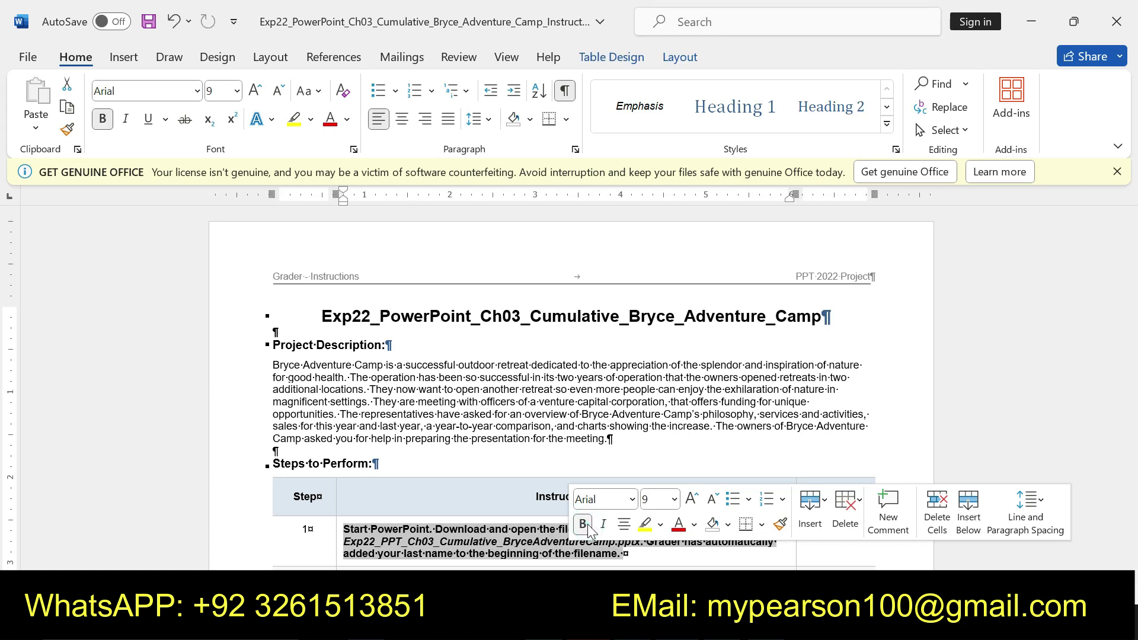
click(636, 529)
drag(344, 529, 627, 558)
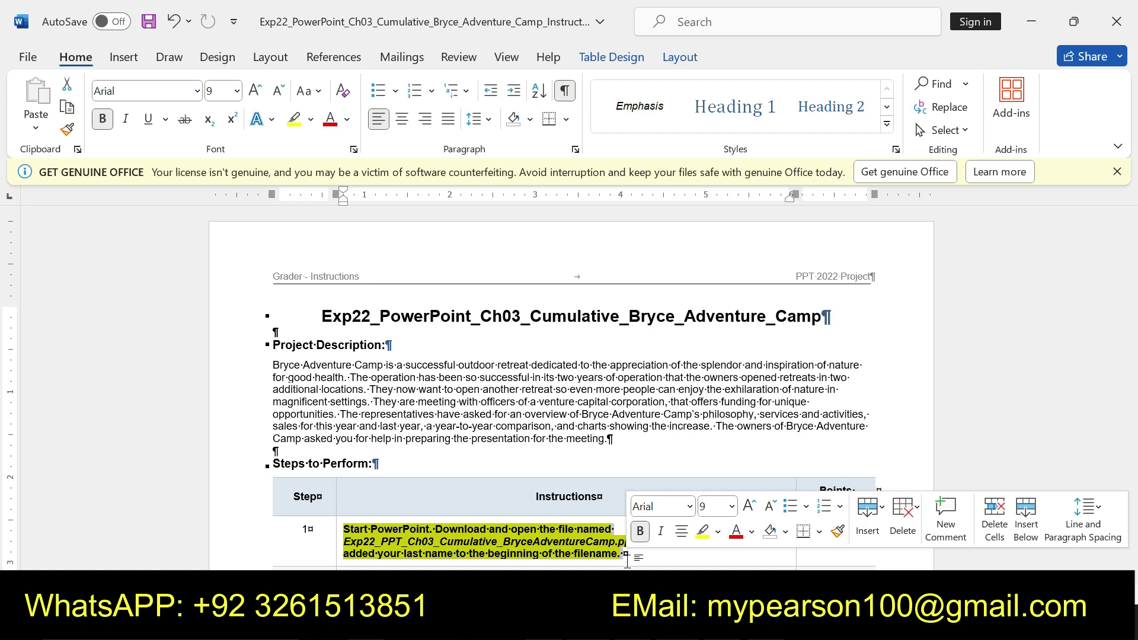
Step: Undo the bold and highlight formatting on the step 1 instruction in Word
click(483, 546)
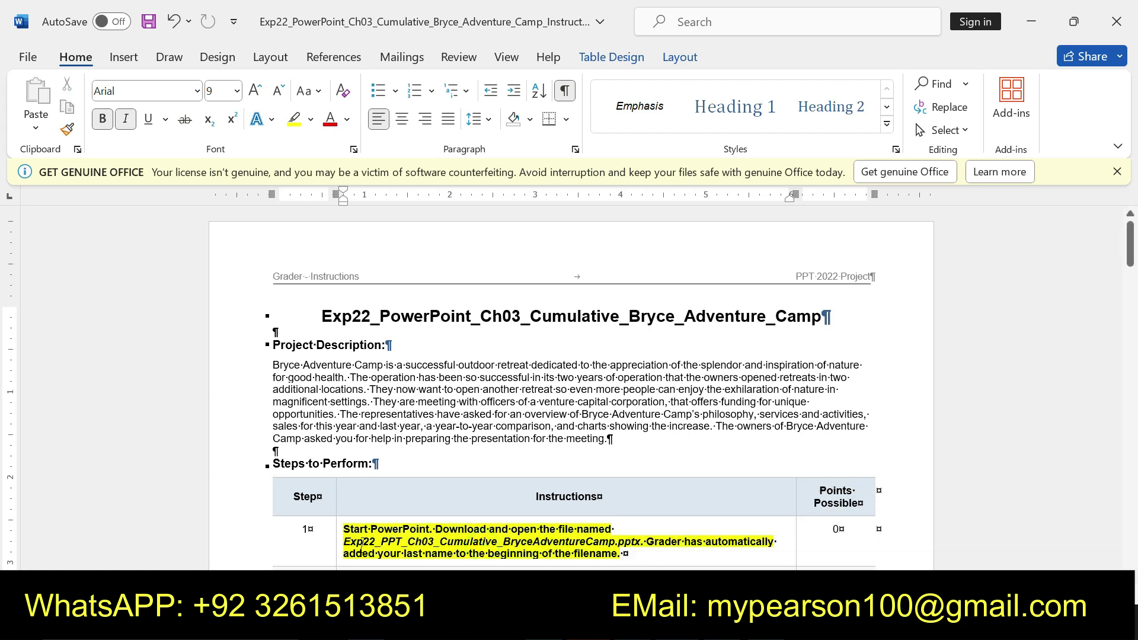
drag(343, 541, 618, 554)
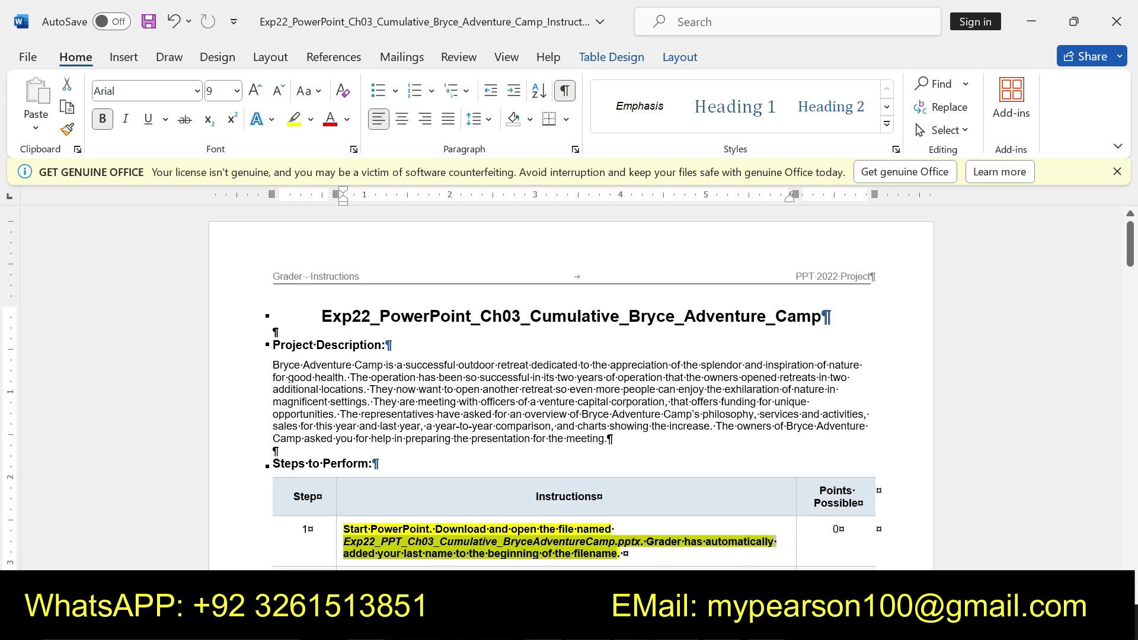
drag(1130, 251, 1131, 268)
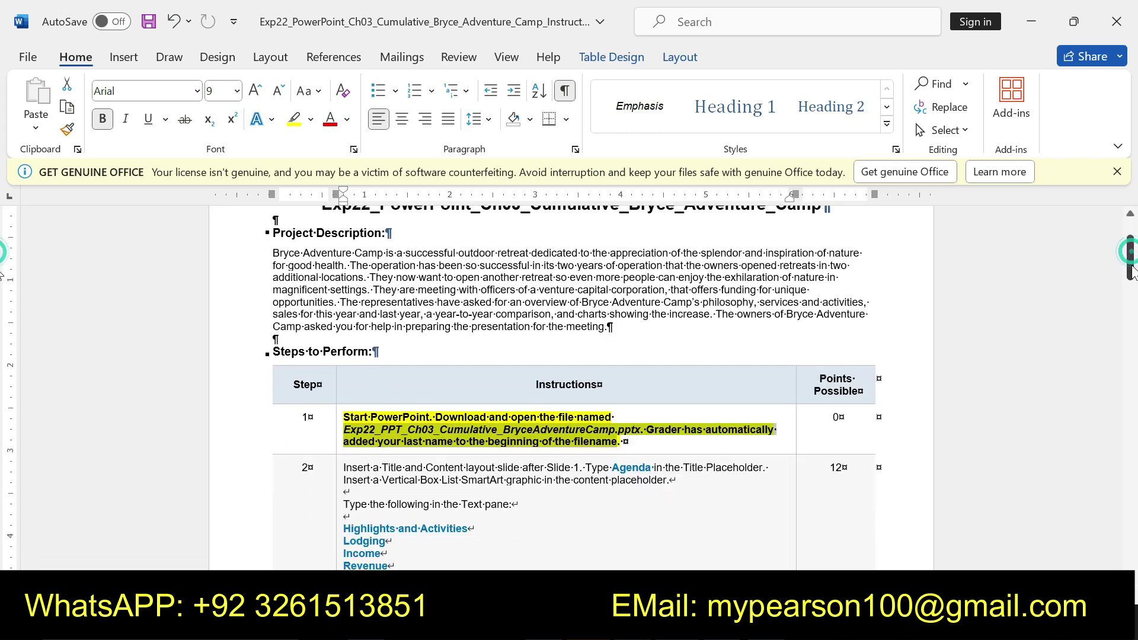
key(ctrl+z)
key(ctrl+z)
key(ctrl+z)
key(ctrl+z)
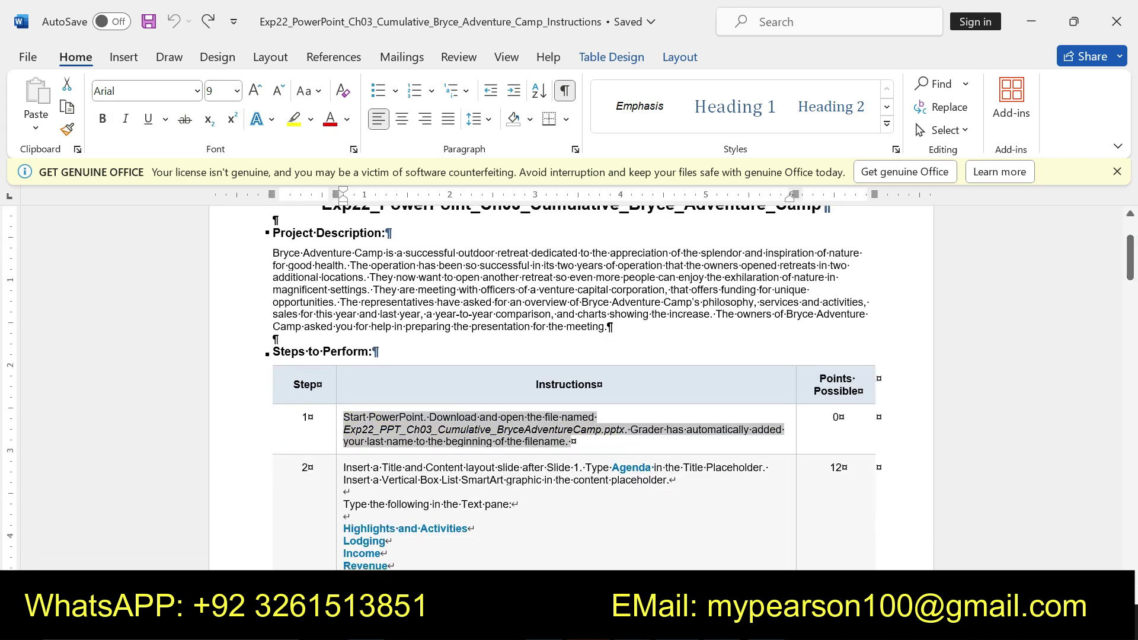
Step: Make the step 2 instructions bold with yellow highlight, then select slide 1 in PowerPoint
drag(342, 468, 379, 569)
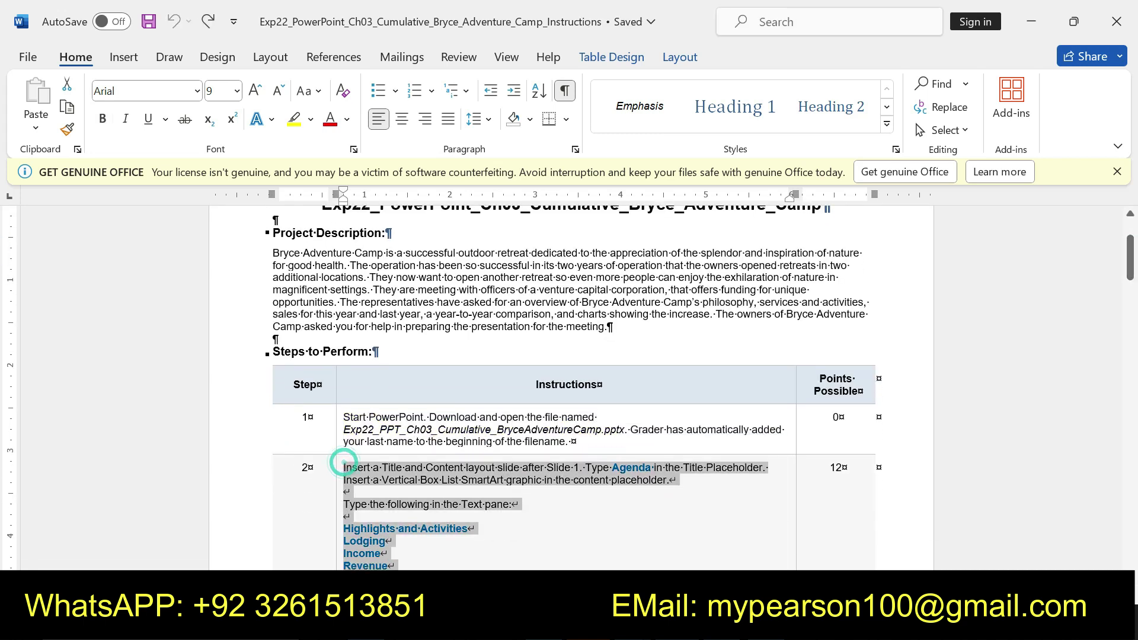
drag(379, 569, 521, 544)
click(530, 507)
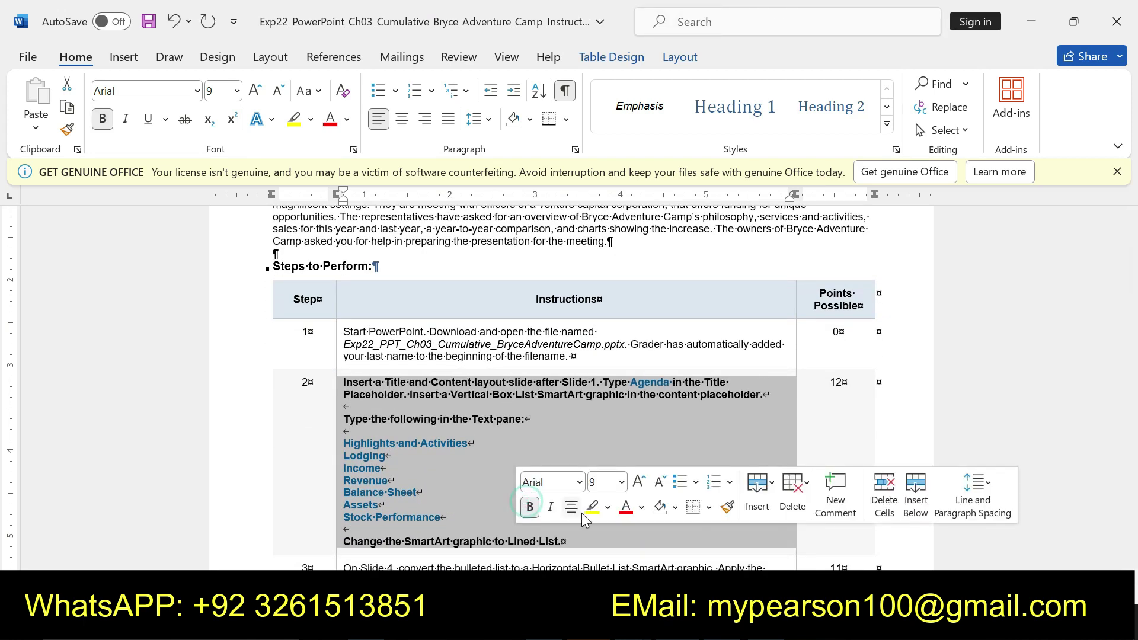
click(587, 510)
mouse_move(343, 382)
mouse_down()
mouse_move(626, 394)
mouse_move(353, 406)
mouse_move(391, 469)
mouse_move(385, 505)
mouse_move(566, 542)
mouse_up()
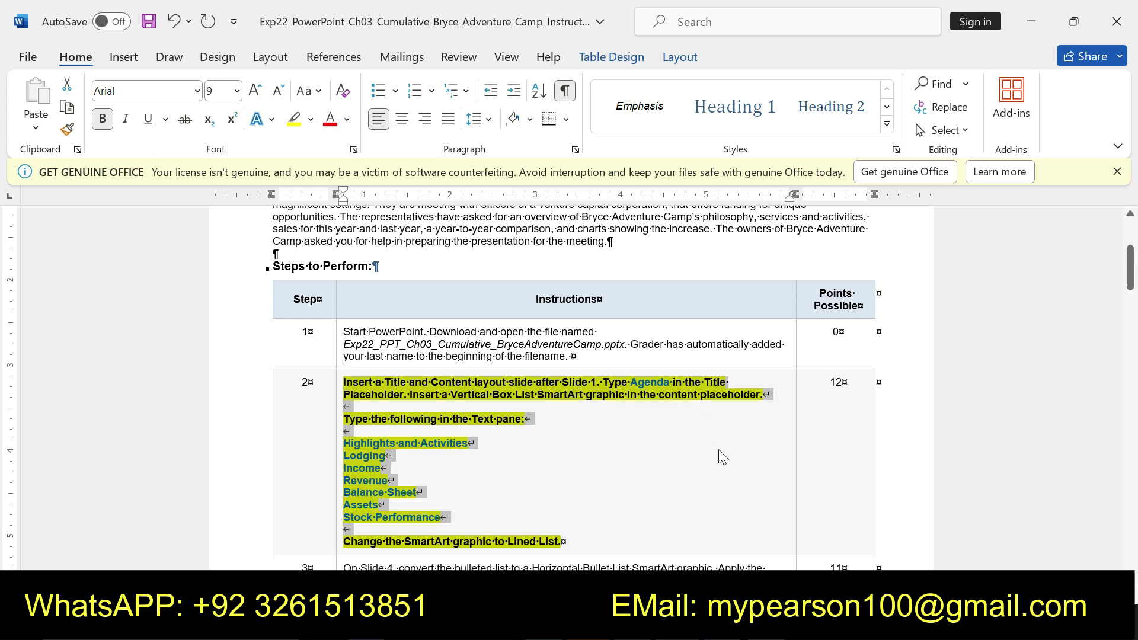
key(alt+Tab)
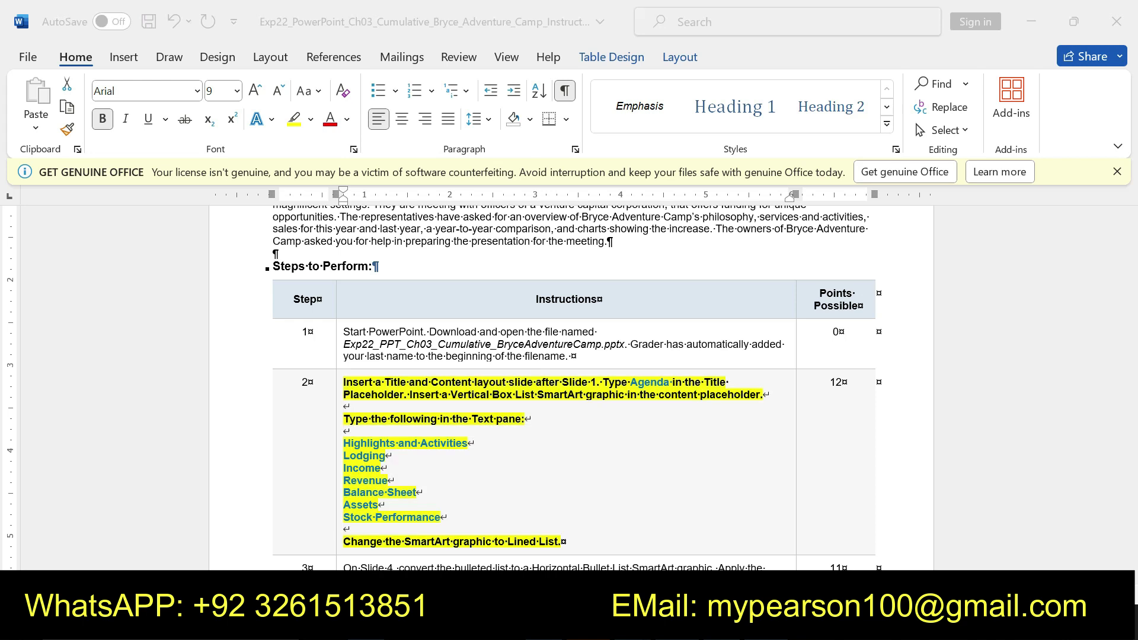
click(97, 234)
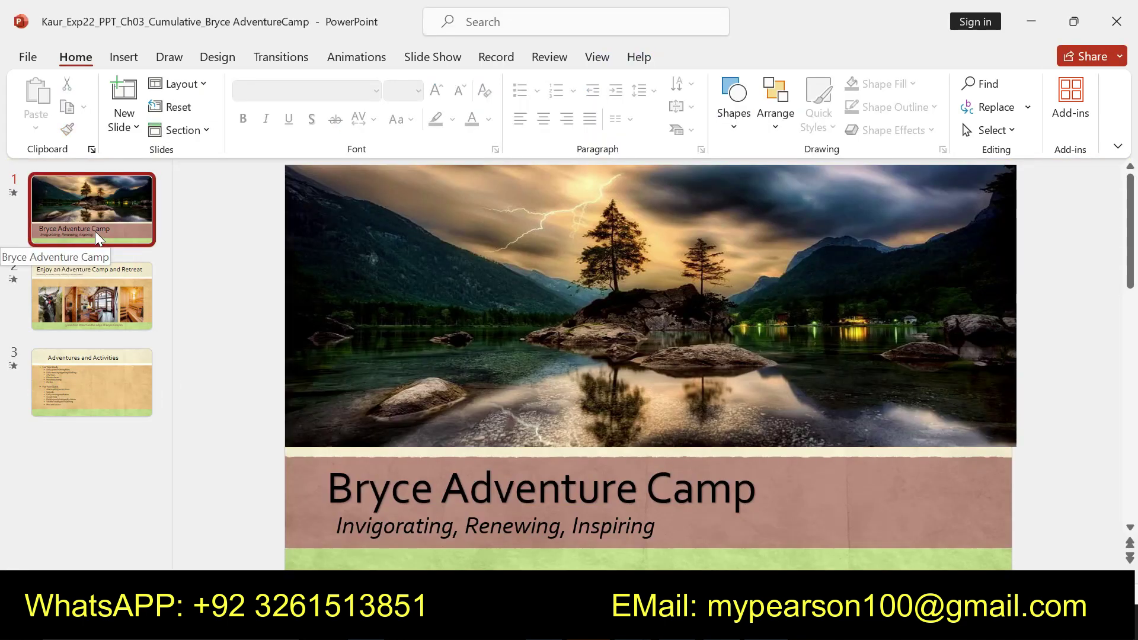
Step: Insert a new slide after slide 1 and give it the Title and Content layout
right_click(105, 234)
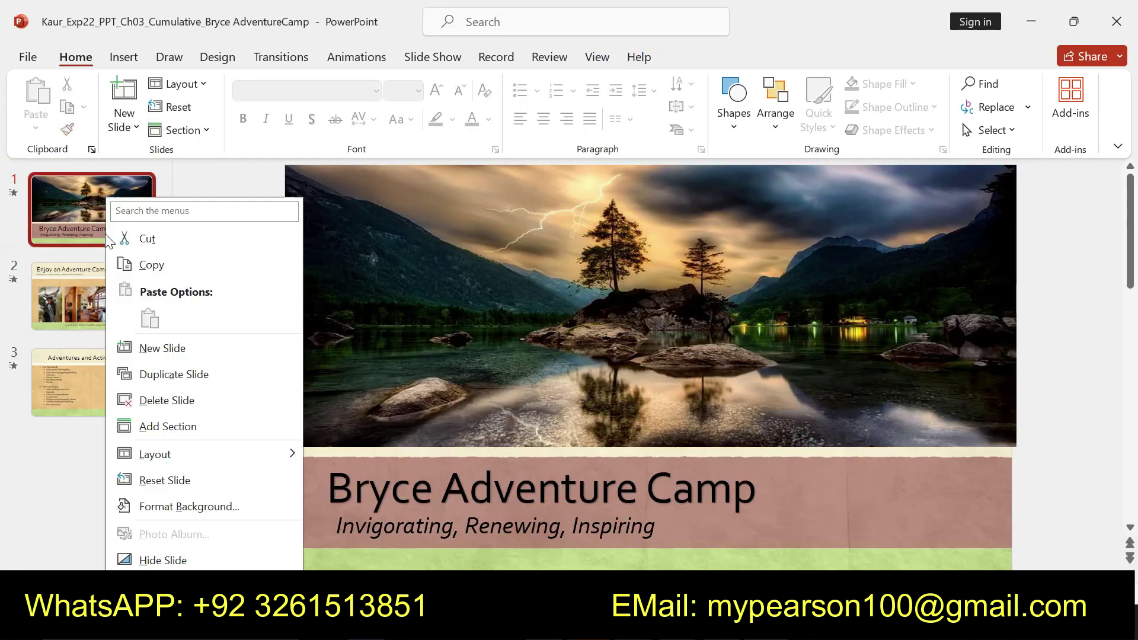
click(159, 356)
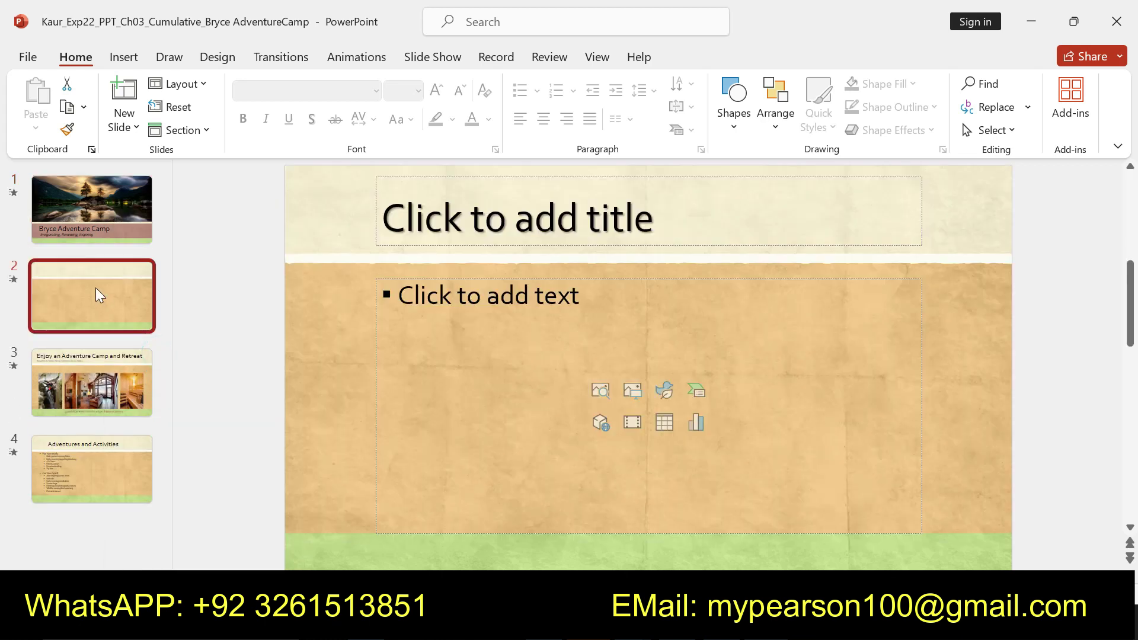
right_click(95, 287)
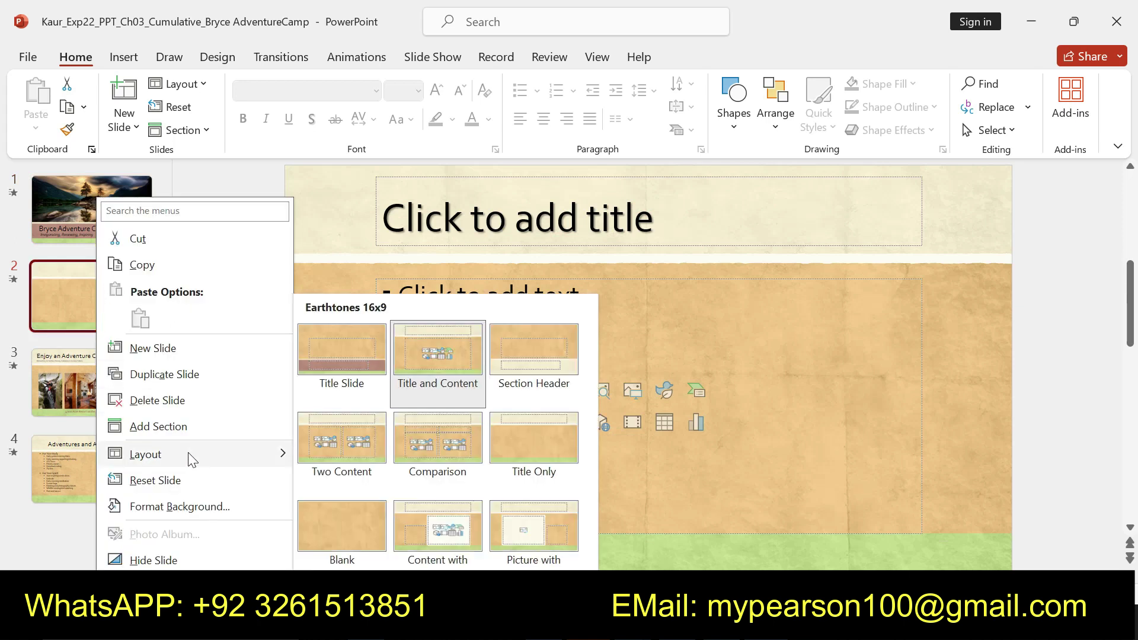
click(420, 351)
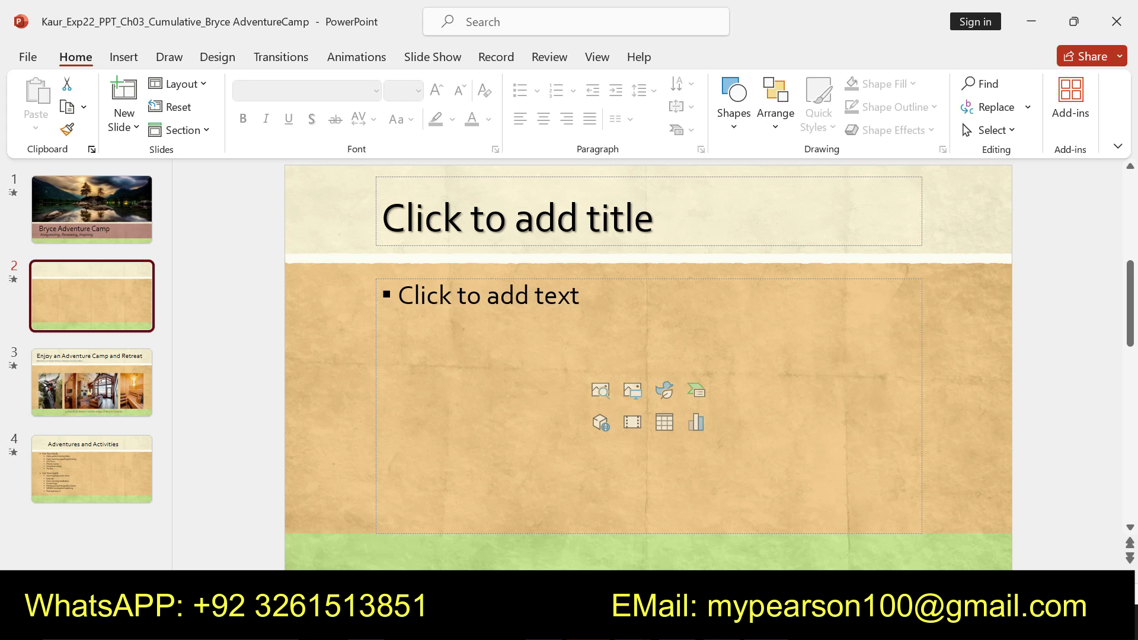
Step: Copy the word 'Agenda' from step 2 in Word and return to slide 2 in PowerPoint
key(alt+Tab)
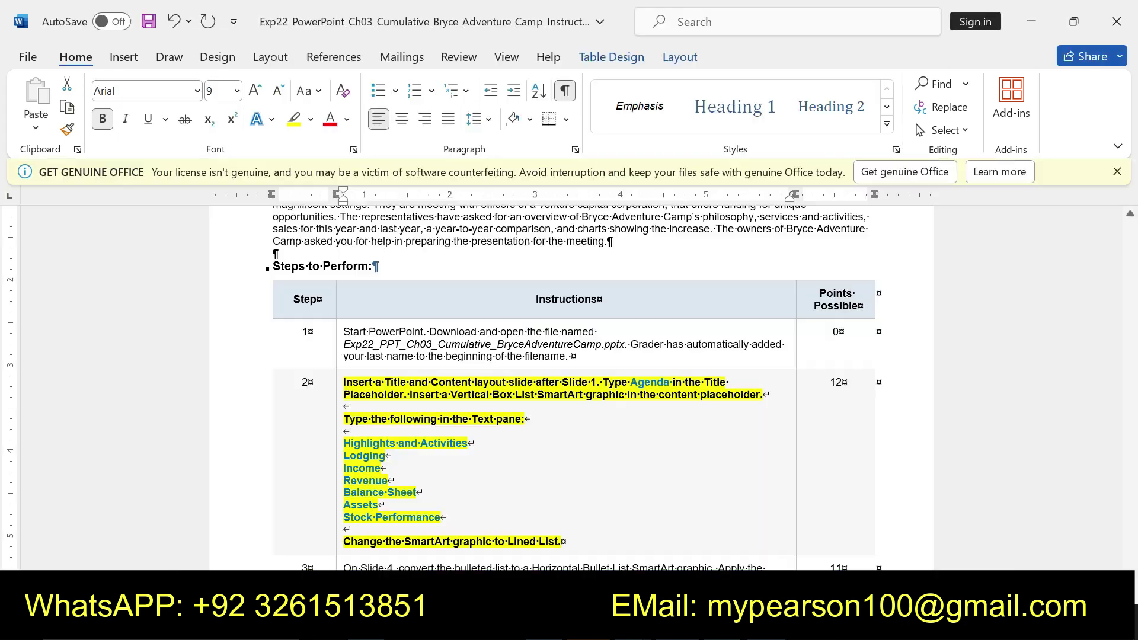
click(563, 411)
drag(631, 382, 670, 384)
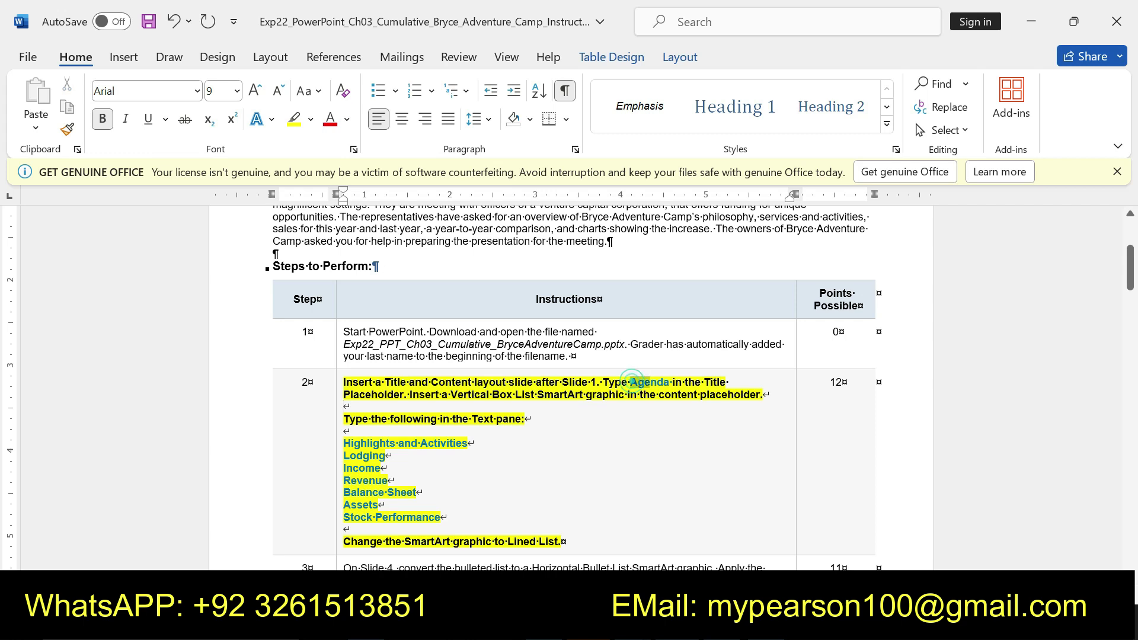
key(ctrl+c)
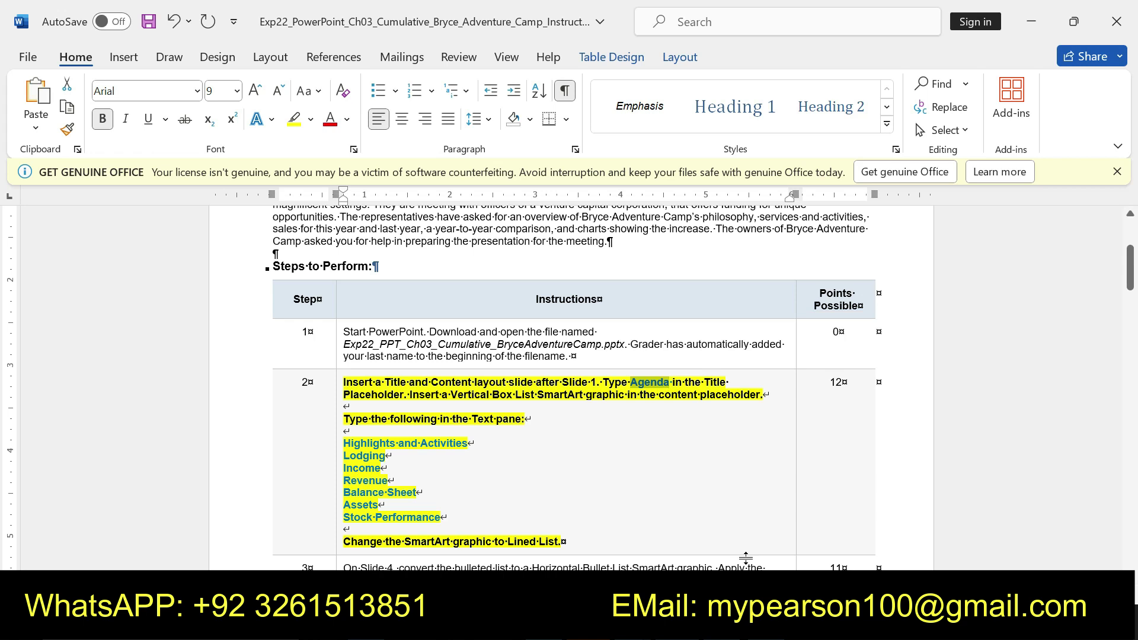
key(alt+Tab)
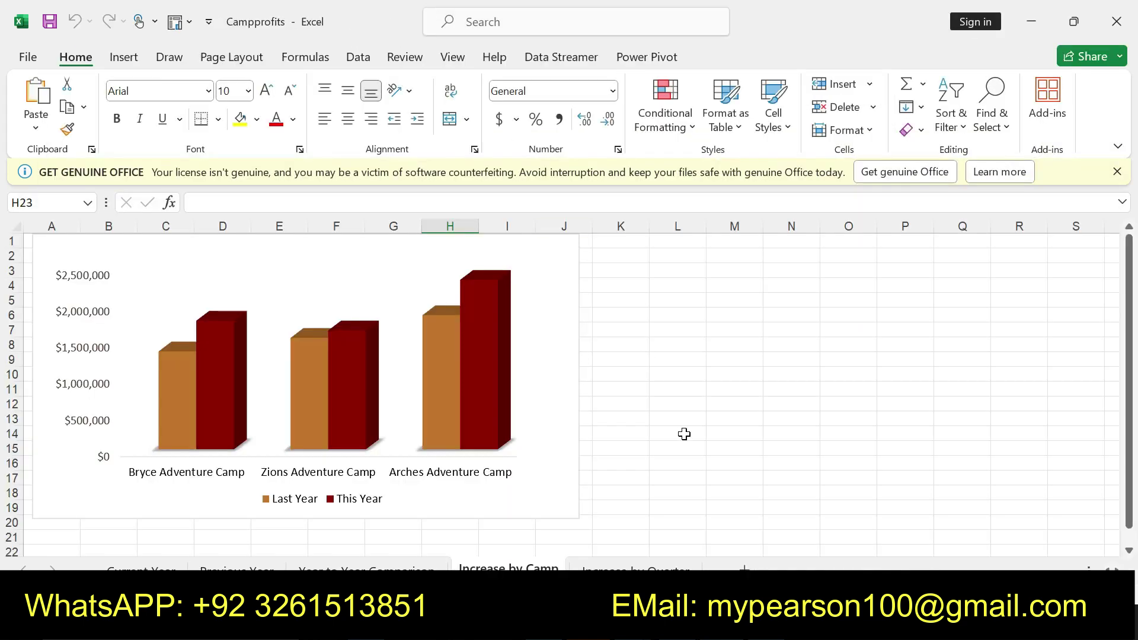
key(alt+Tab)
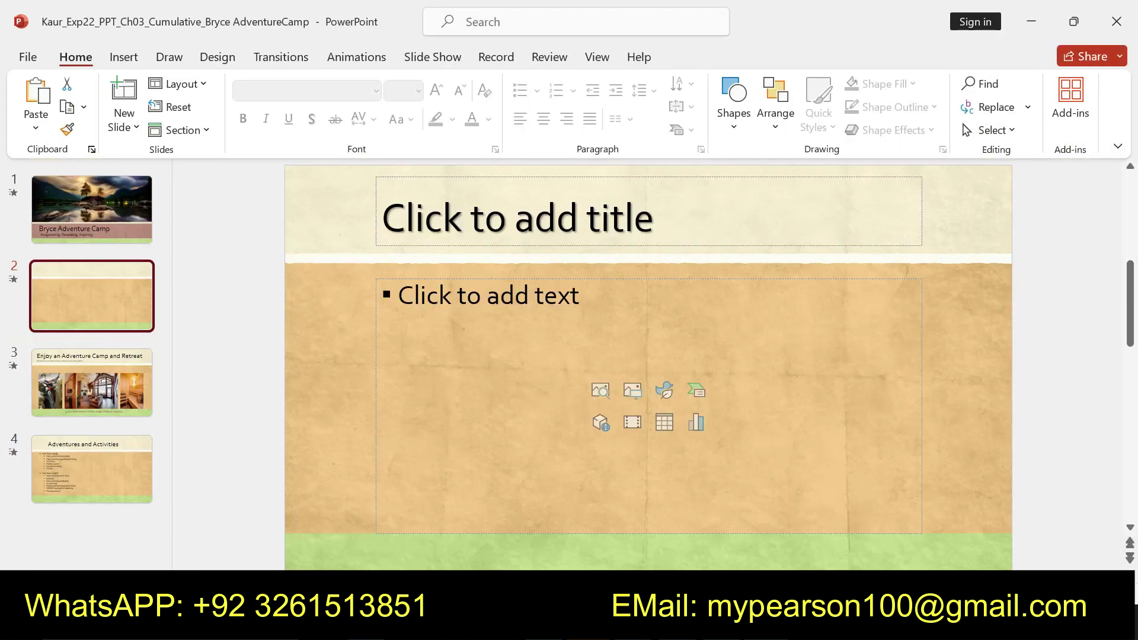
Step: Paste 'Agenda' into slide 2's title as text only, matching the slide's style
click(548, 204)
key(ctrl+v)
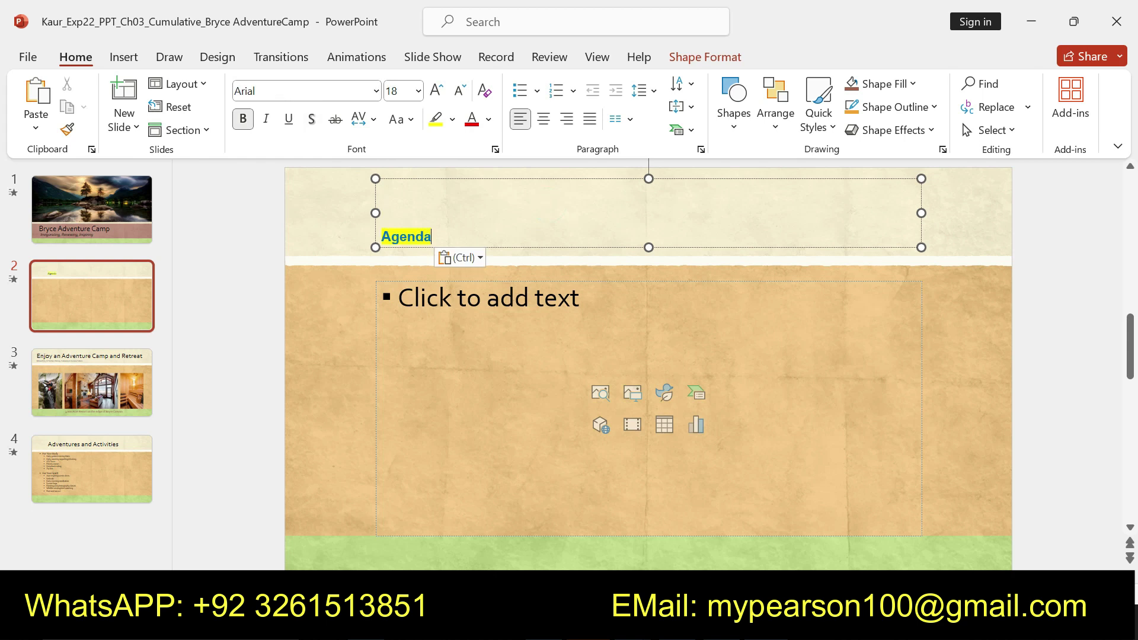
click(482, 257)
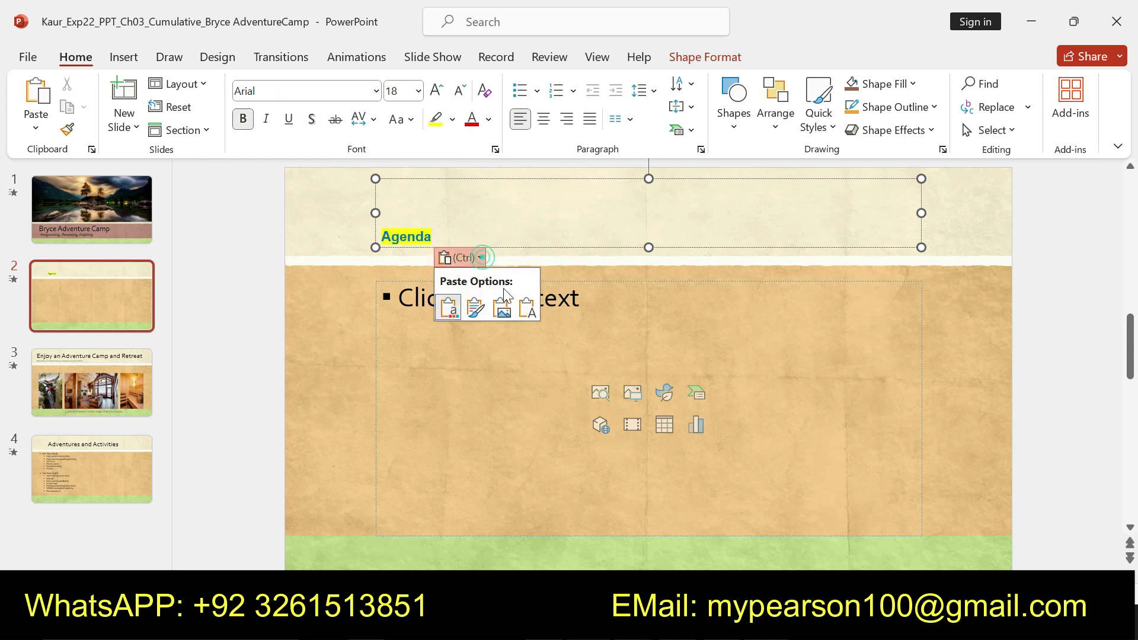
click(526, 310)
Step: Read the SmartArt instruction in step 2, then select slide 2's content placeholder
key(alt+Tab)
double_click(650, 382)
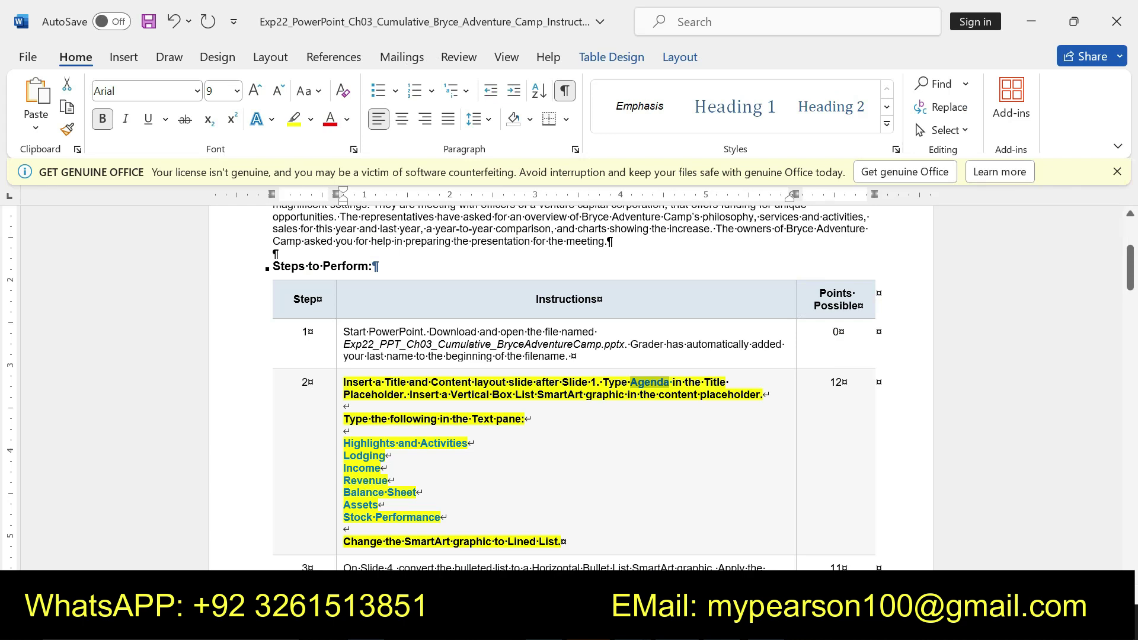
mouse_move(410, 394)
mouse_down()
mouse_move(637, 394)
mouse_move(641, 408)
mouse_up()
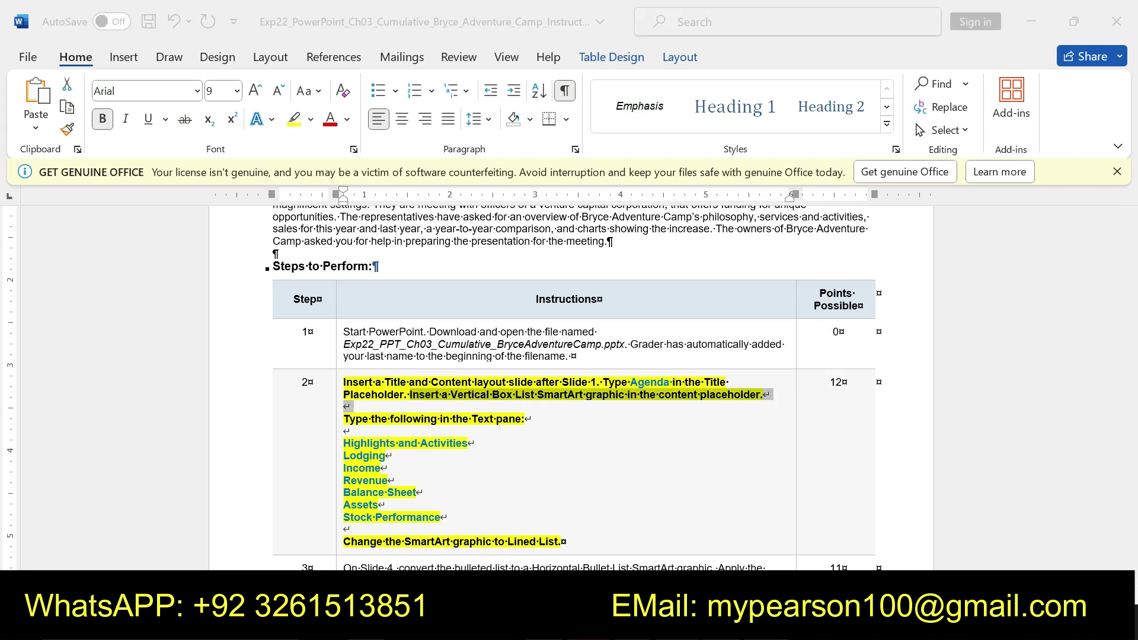
key(alt+Tab)
click(429, 382)
Step: Convert slide 2's content placeholder into a Vertical Block List SmartArt, then return to Word
right_click(430, 383)
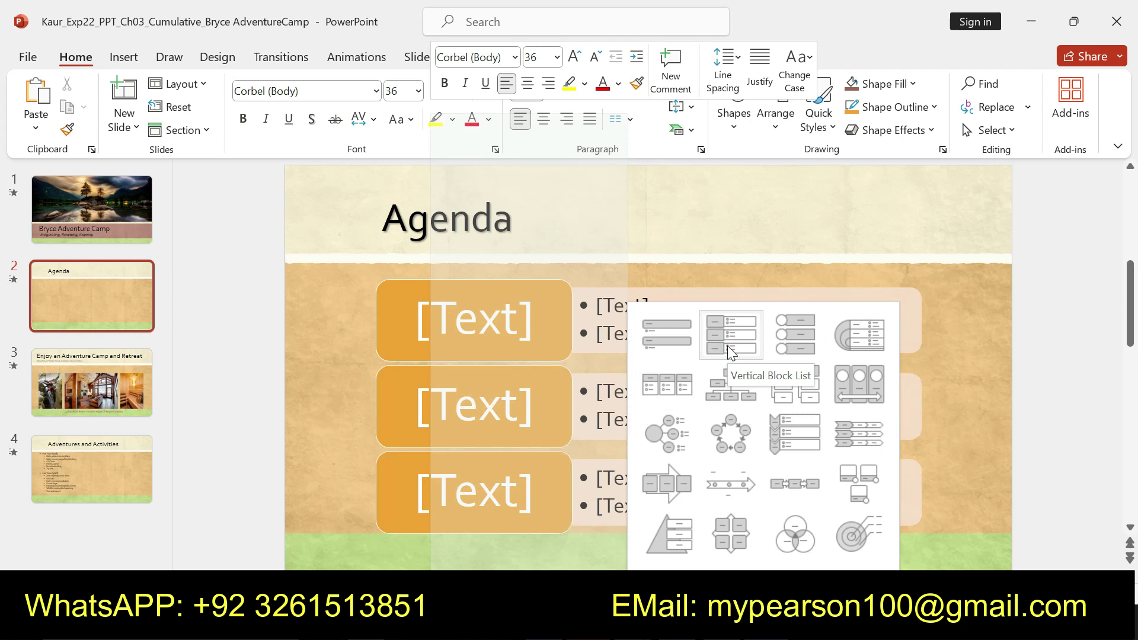
click(727, 346)
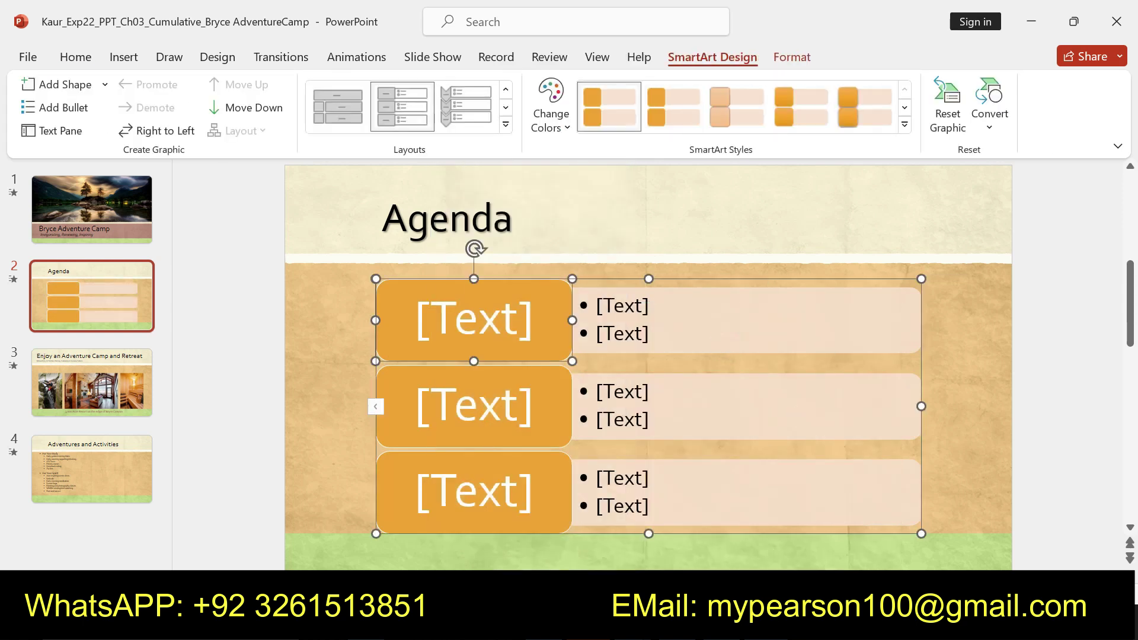
key(alt+Tab)
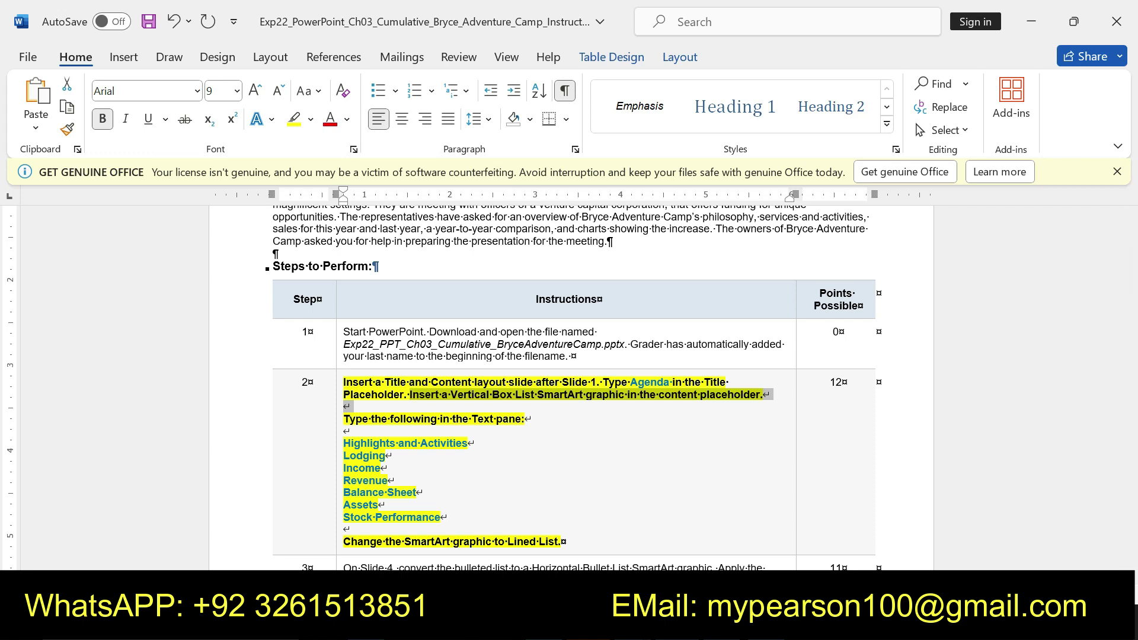
Step: Review the agenda item lines in step 2, then return to the Agenda slide
drag(346, 431, 415, 517)
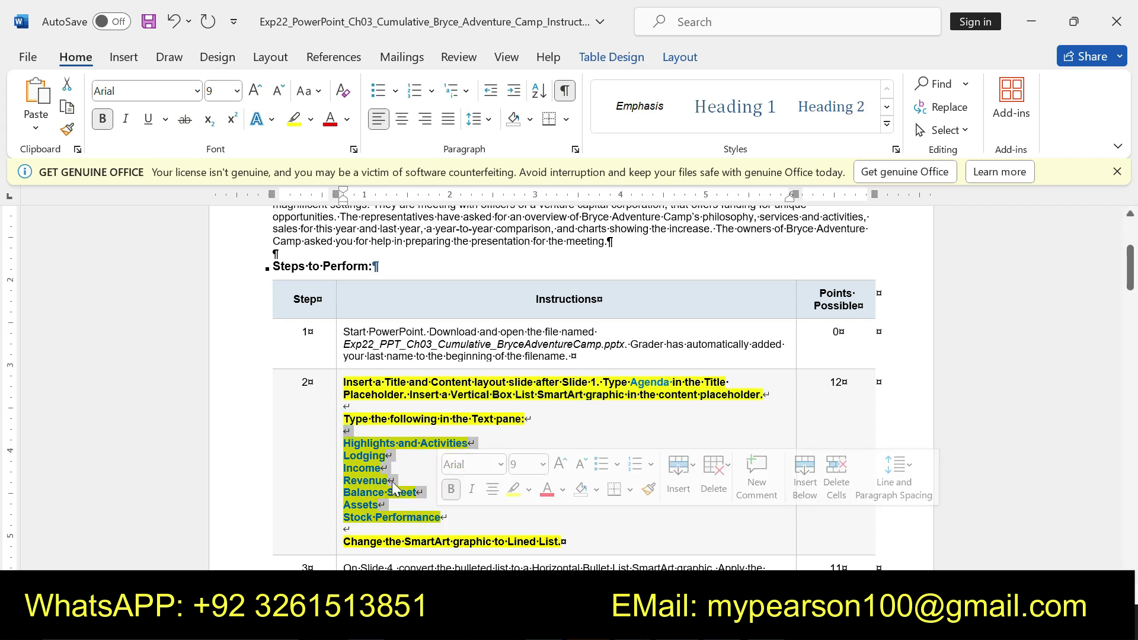
click(373, 456)
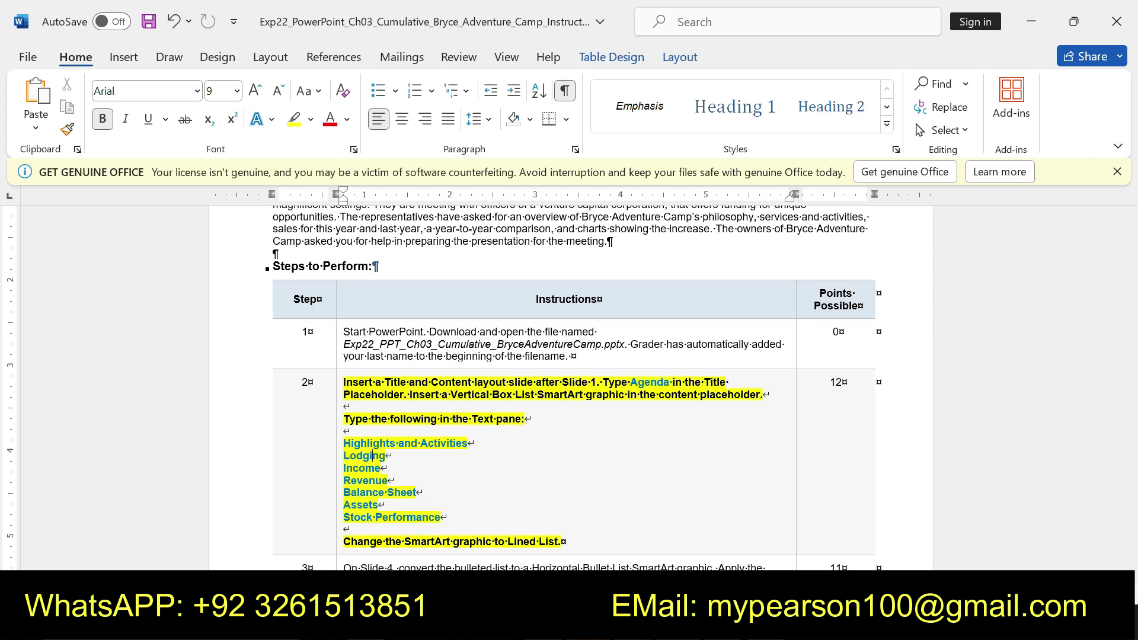
key(alt+Tab)
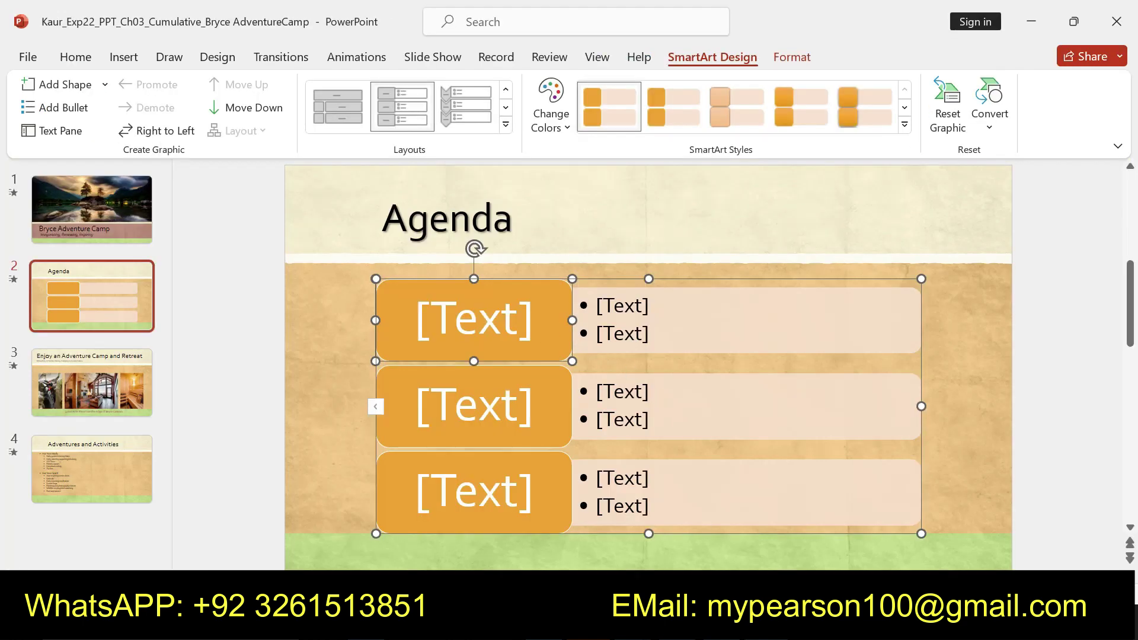
Step: Undo the SmartArt back to a plain placeholder and open its SmartArt conversion options
click(509, 320)
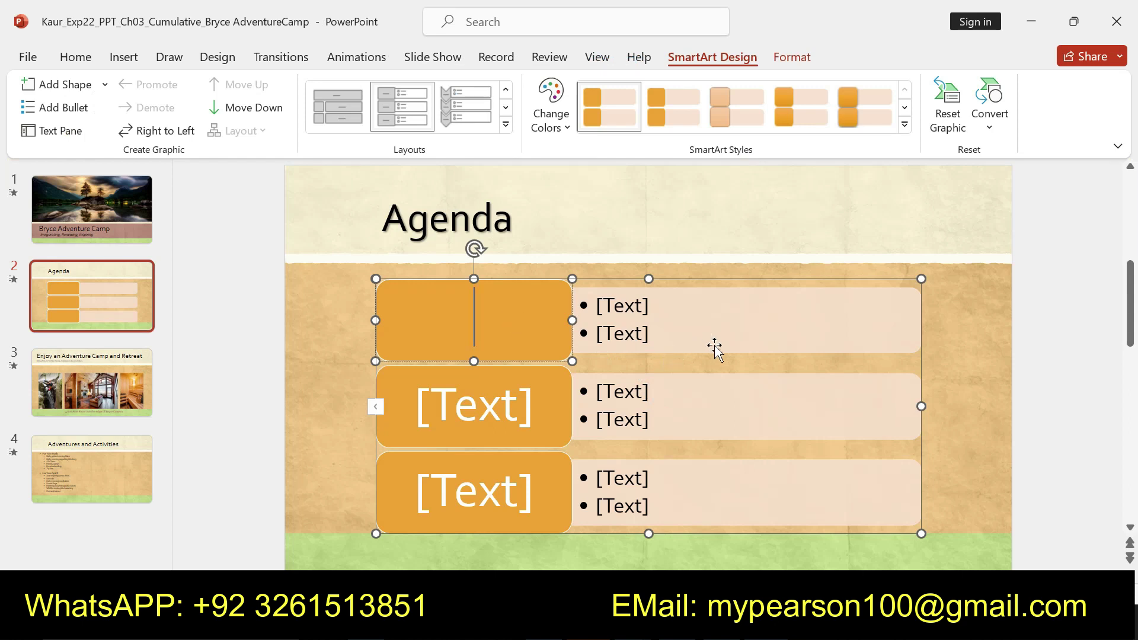
key(ctrl+z)
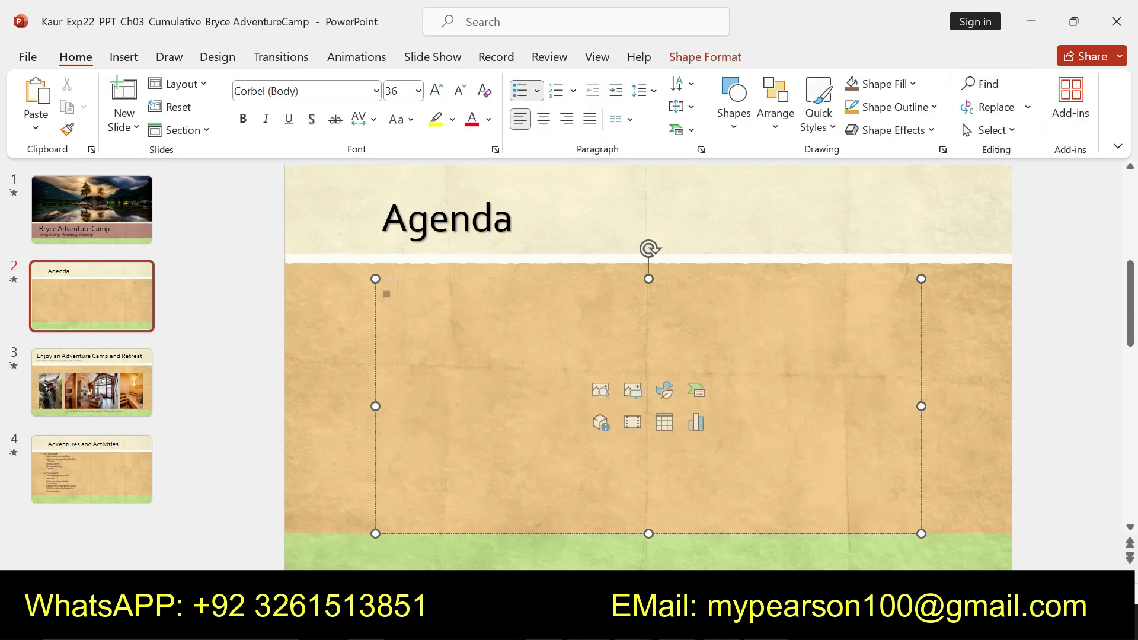
right_click(527, 356)
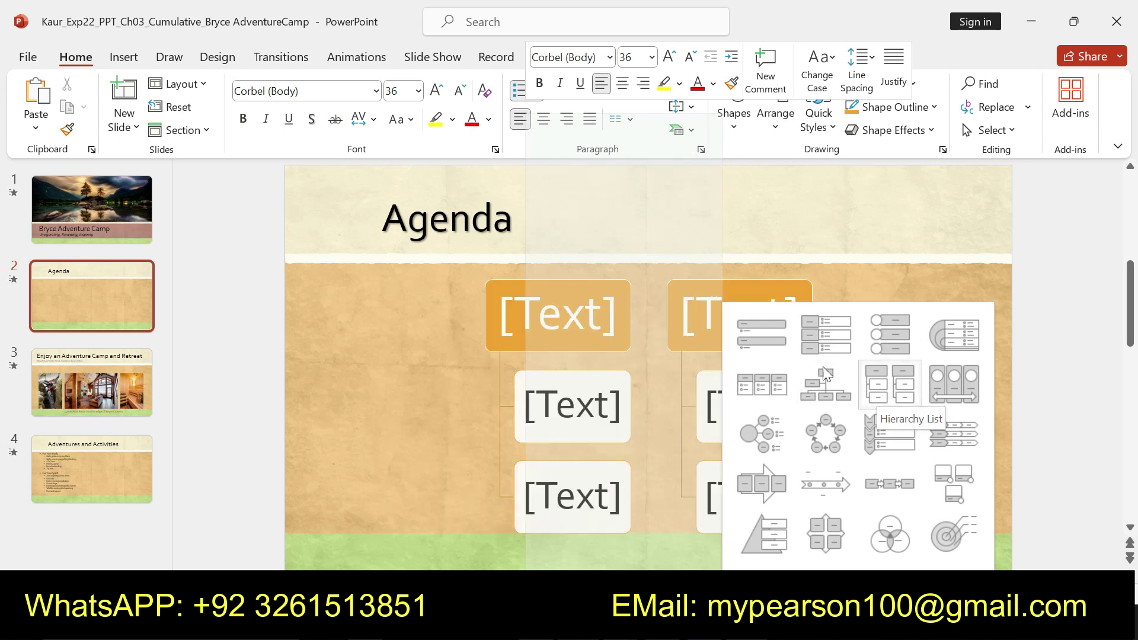
Step: Insert a Venn SmartArt, then switch it to the List category's Vertical Box List layout
click(889, 535)
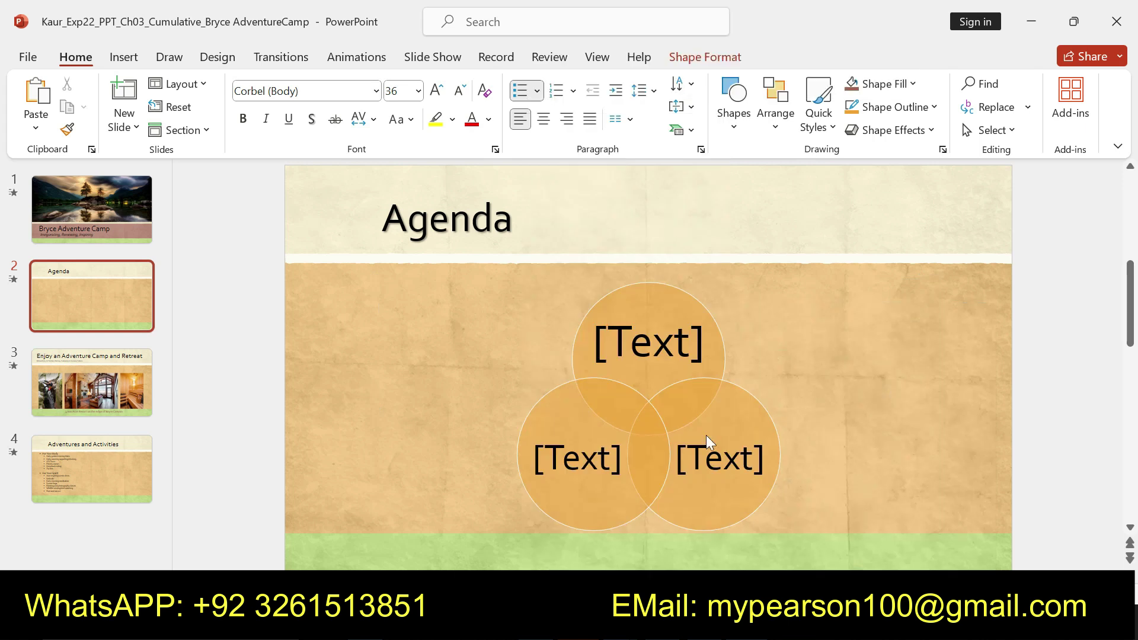
click(310, 197)
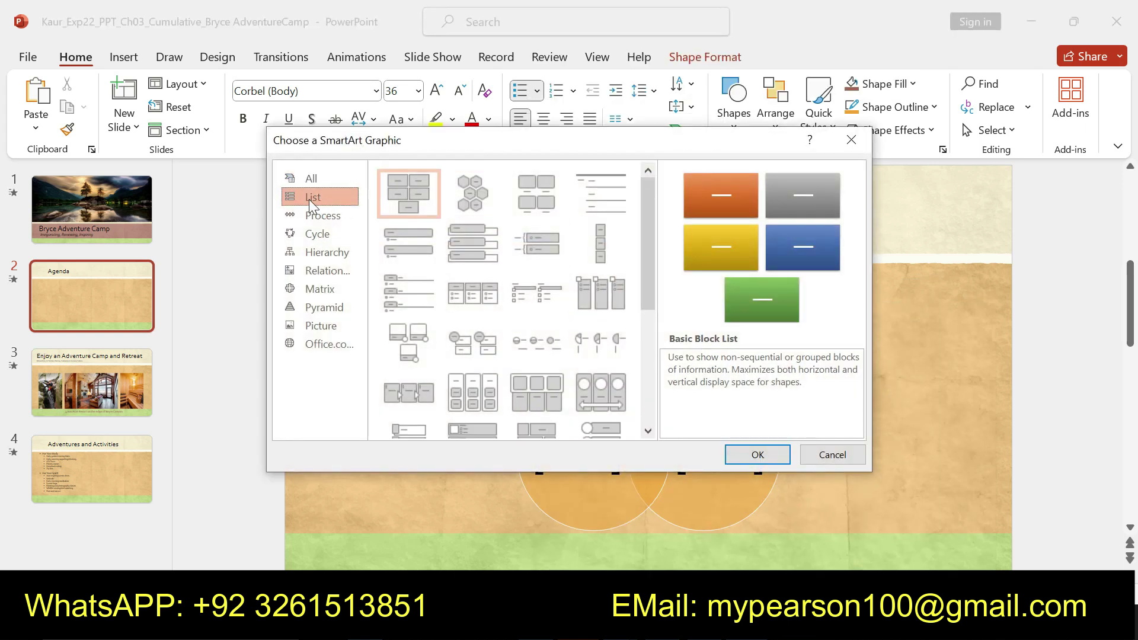
click(463, 243)
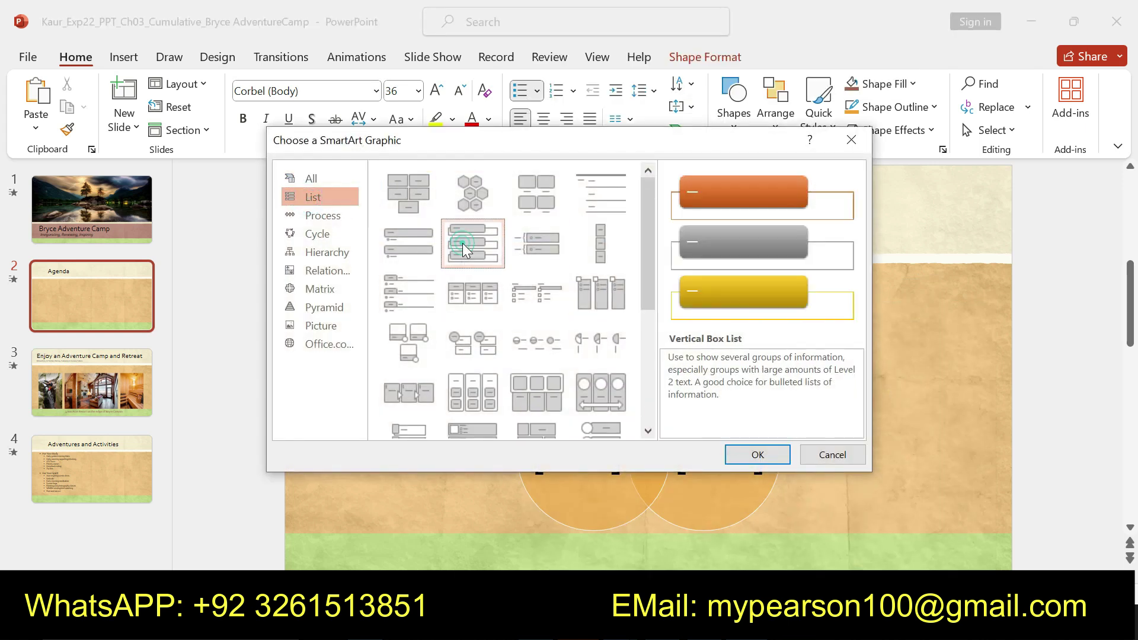
click(749, 455)
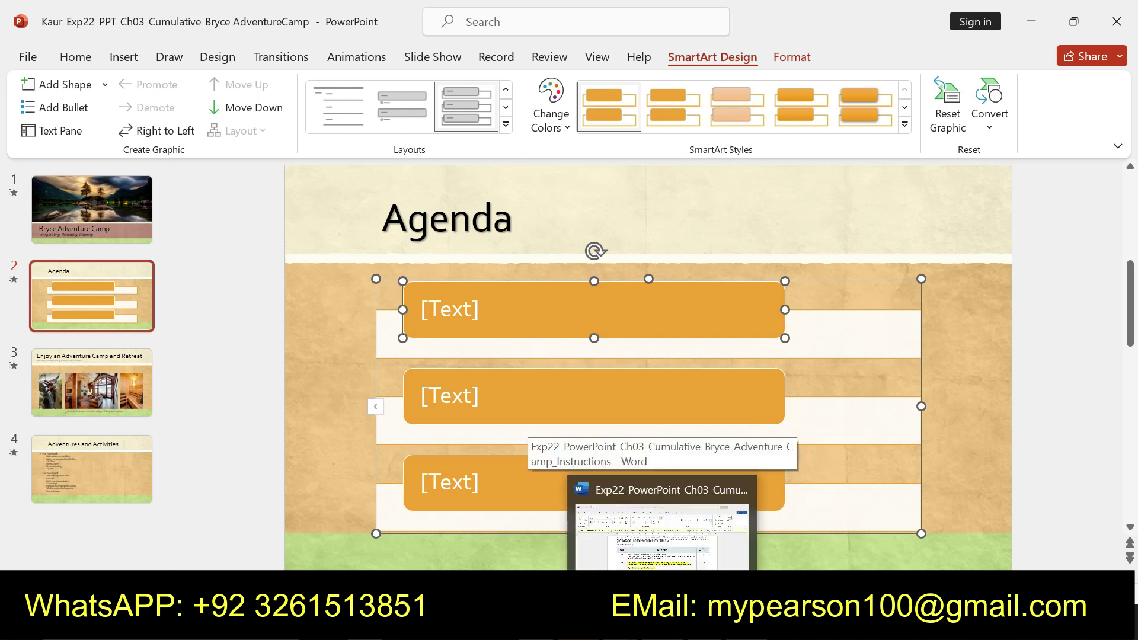
Step: Paste 'Highlights and Activities' from the Word instructions into the first SmartArt box
click(691, 522)
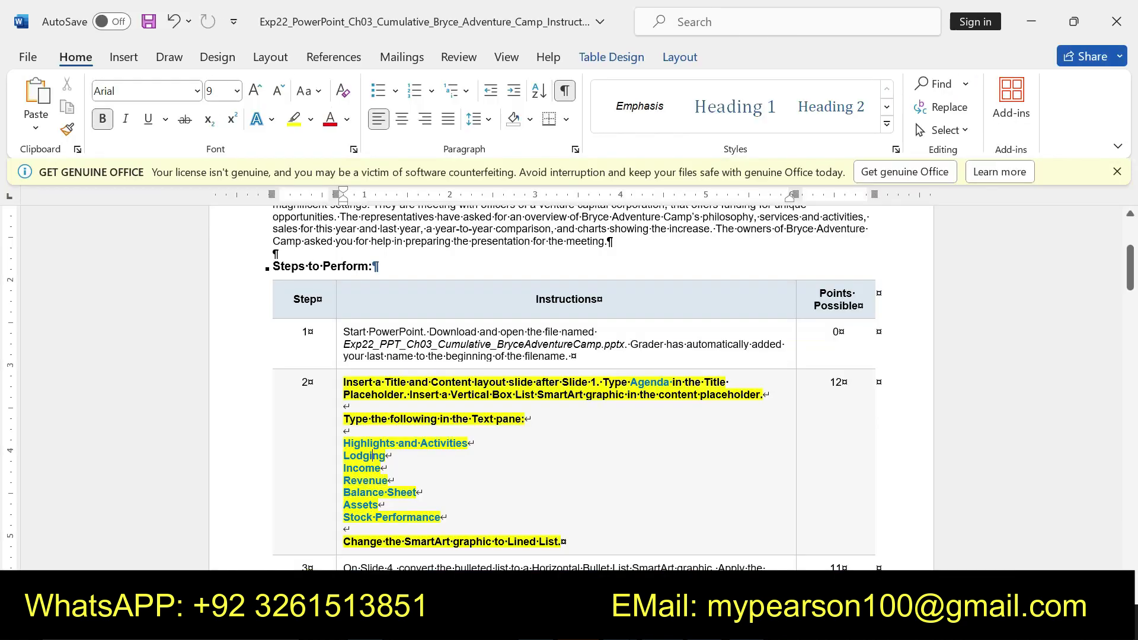
triple_click(348, 443)
key(ctrl+c)
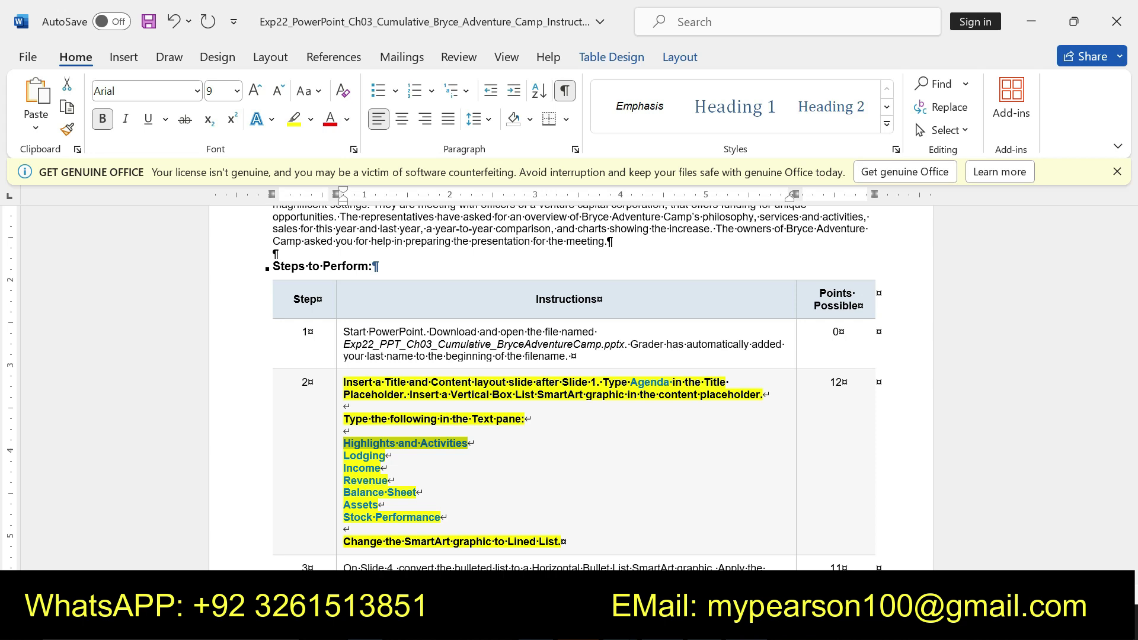
key(alt+Tab)
click(468, 313)
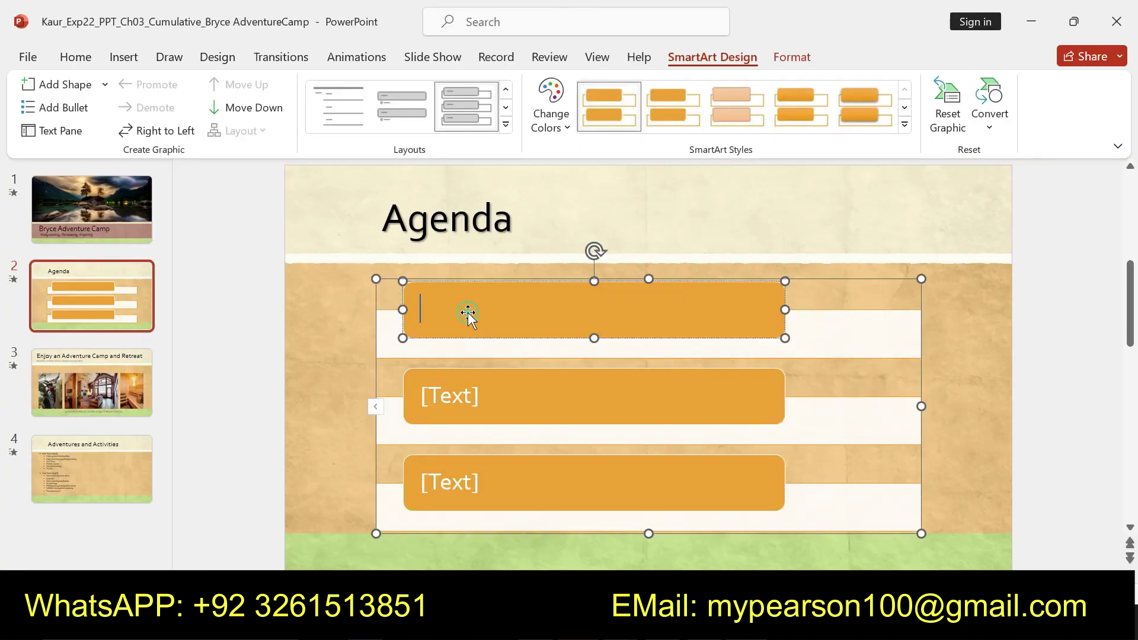
key(ctrl+v)
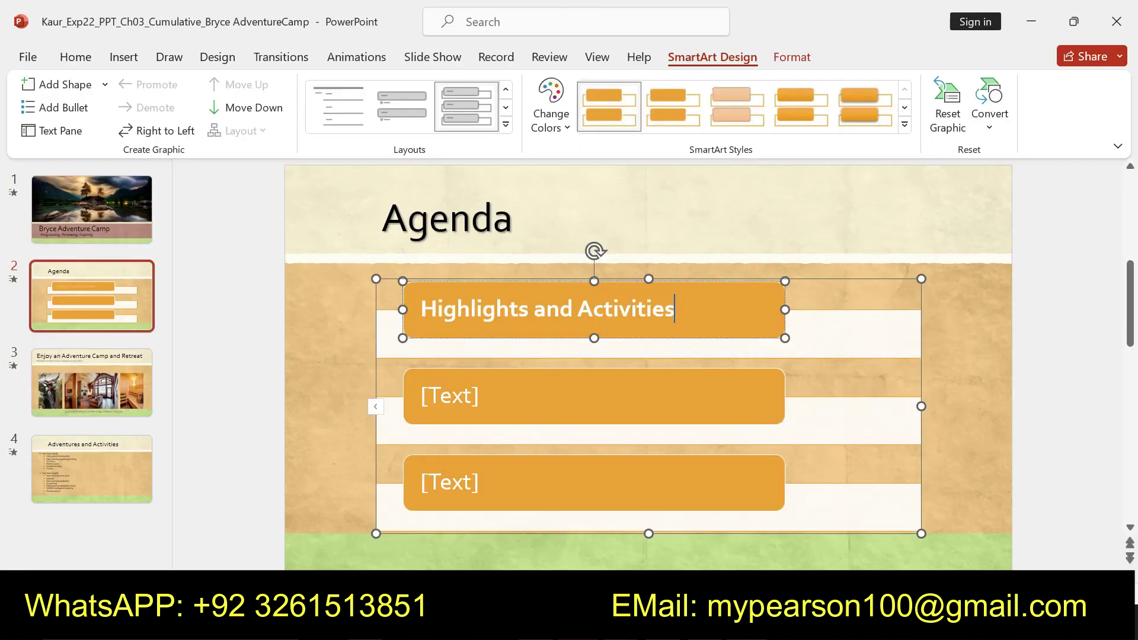
Step: Enter 'Lodging' in the second SmartArt box
key(alt+Tab)
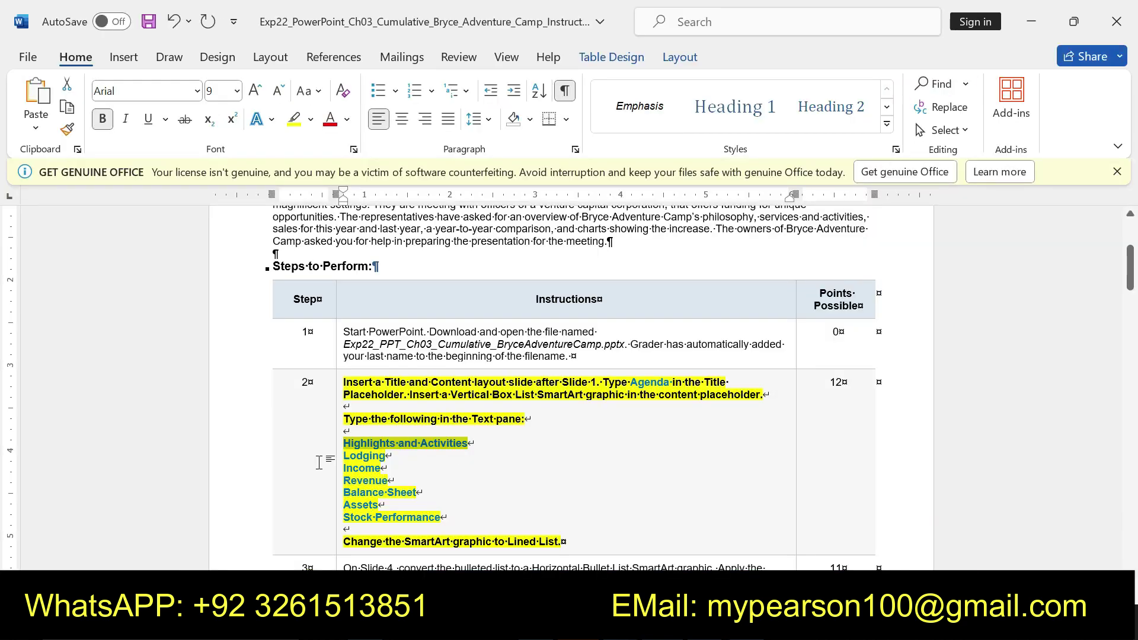
drag(343, 455, 383, 458)
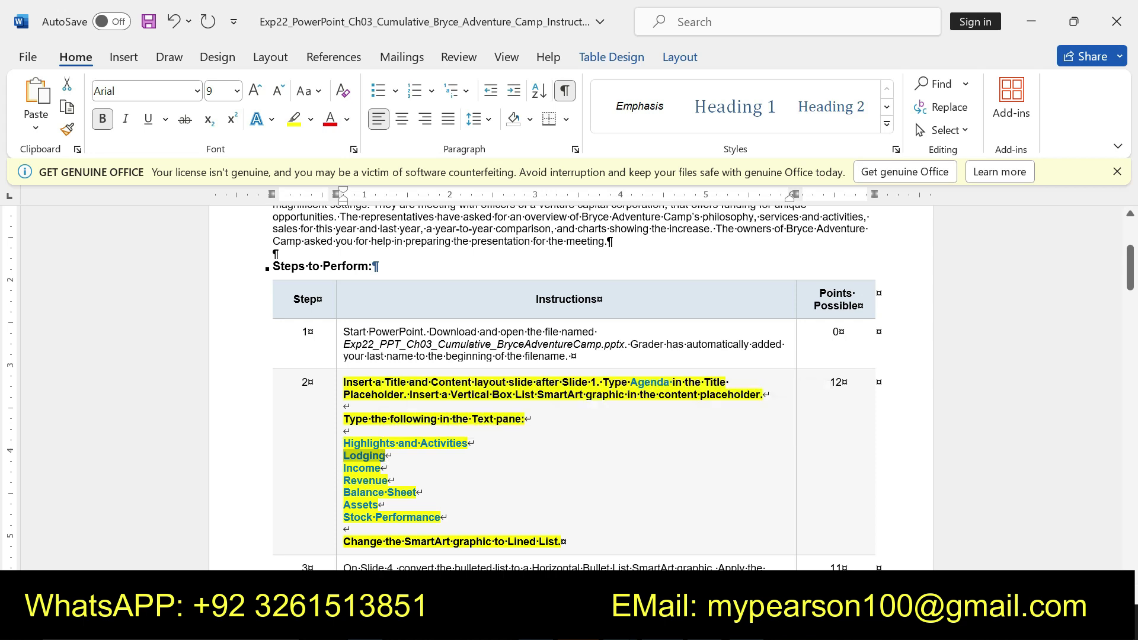
key(alt+Tab)
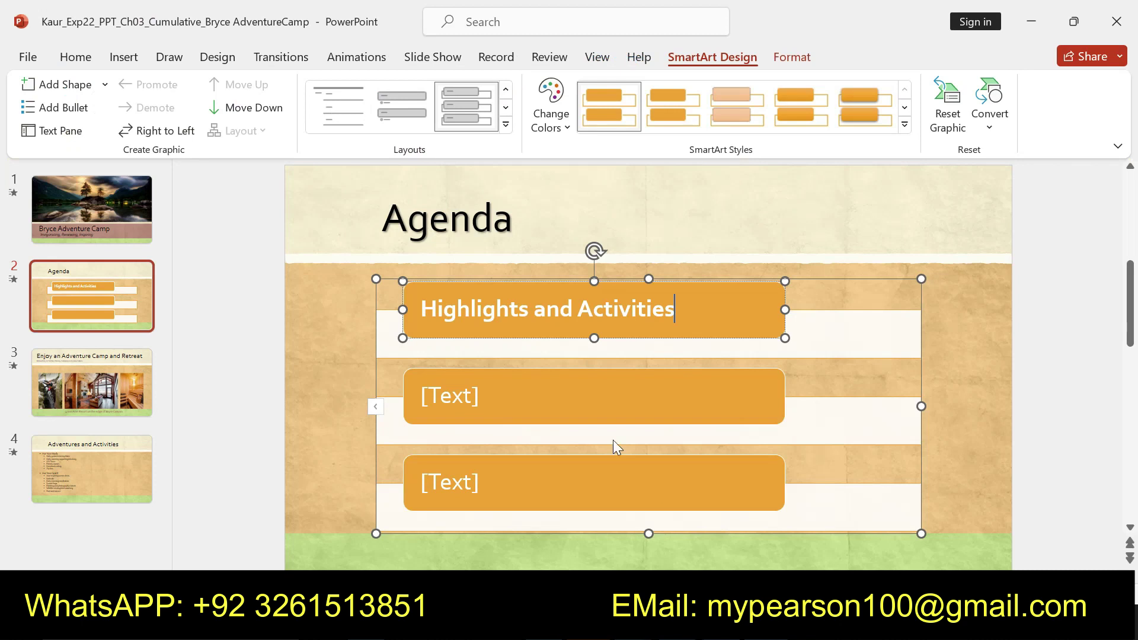
click(478, 398)
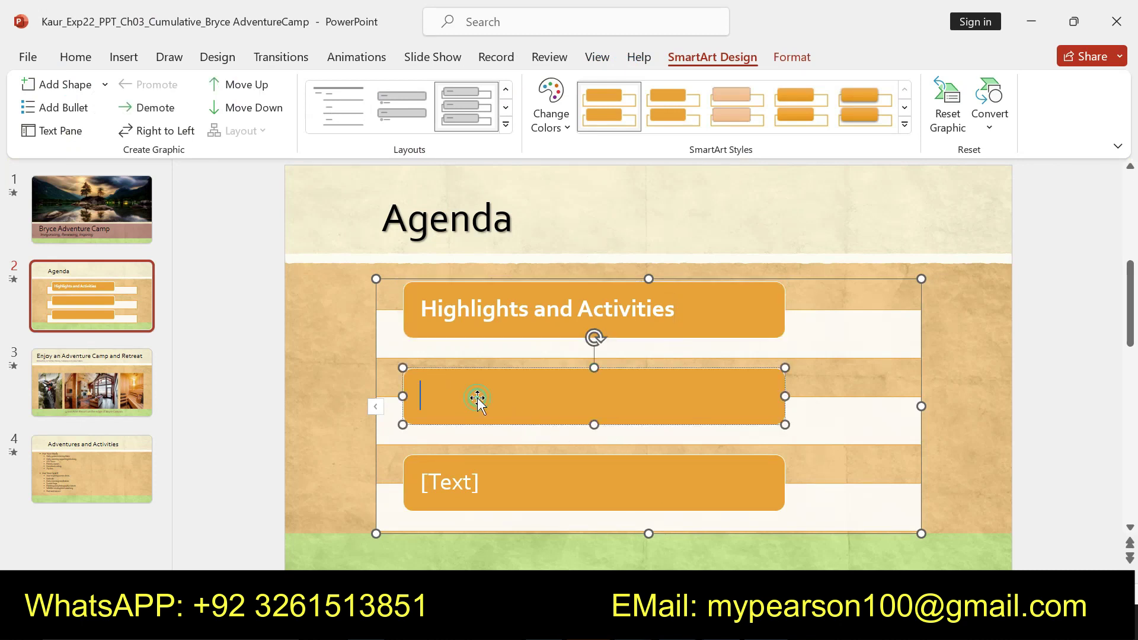
text(Lodging)
Step: Enter 'Income' in the third box, then select the whole SmartArt graphic
key(alt+Tab)
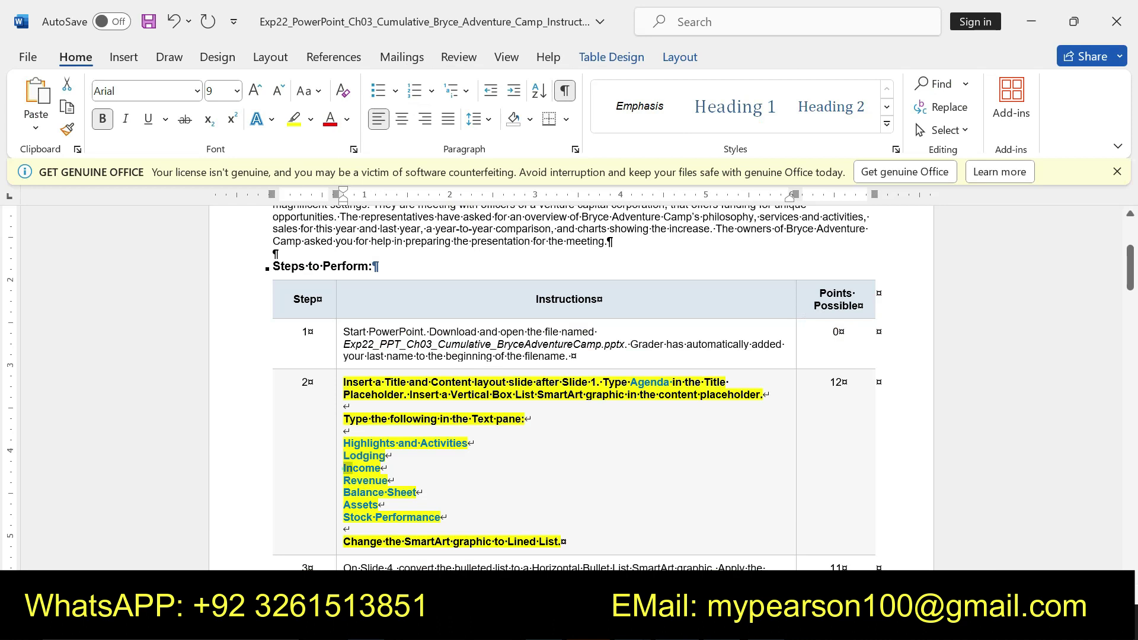
drag(343, 469, 379, 467)
key(alt+Tab)
click(496, 489)
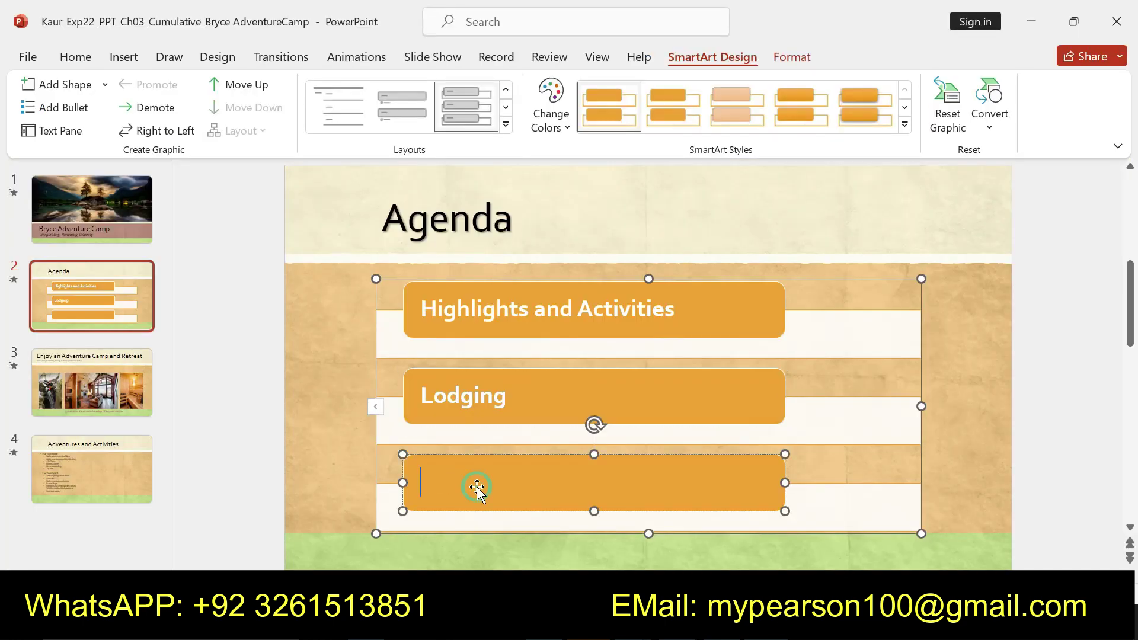
text(Income)
key(alt+Tab)
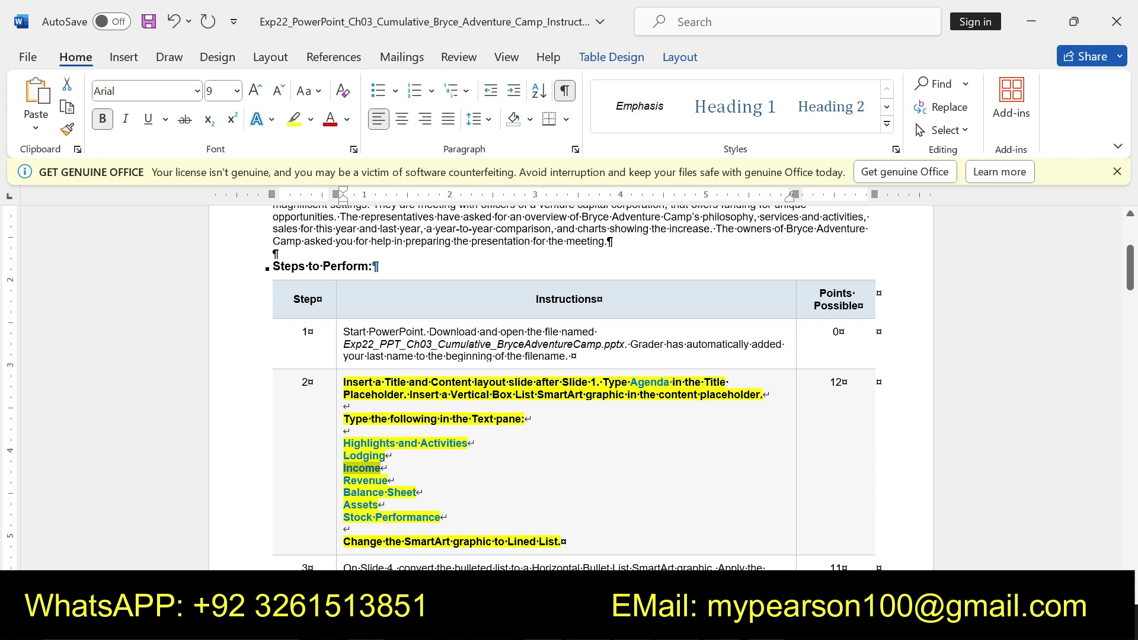
key(alt+Tab)
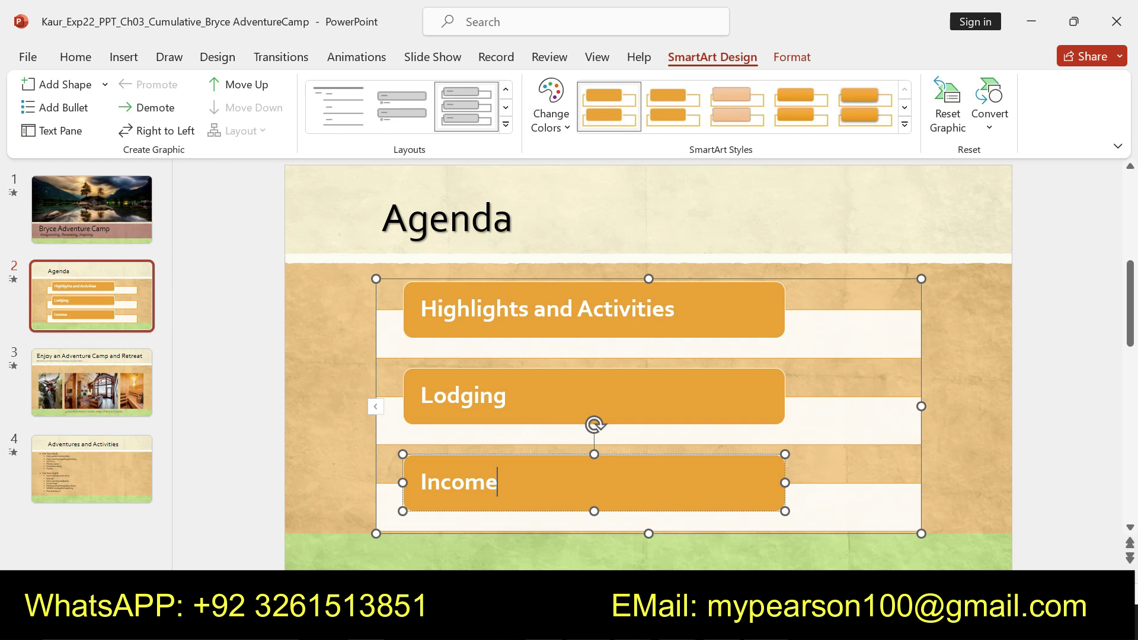
click(355, 373)
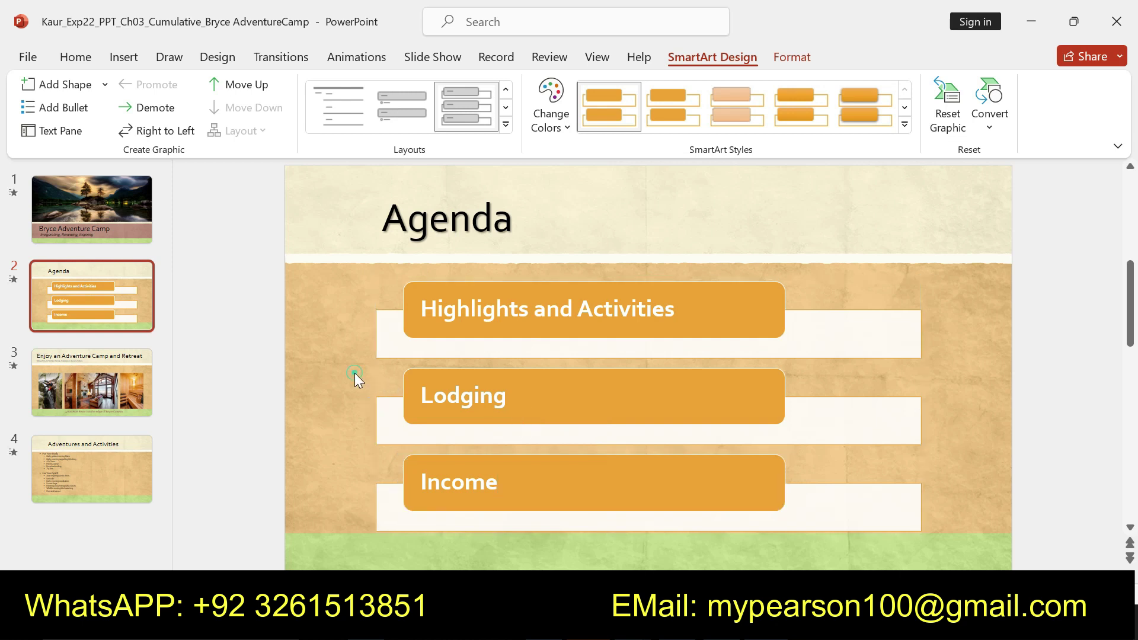
click(390, 380)
Step: Add a new empty box after the Income box in the SmartArt
right_click(392, 379)
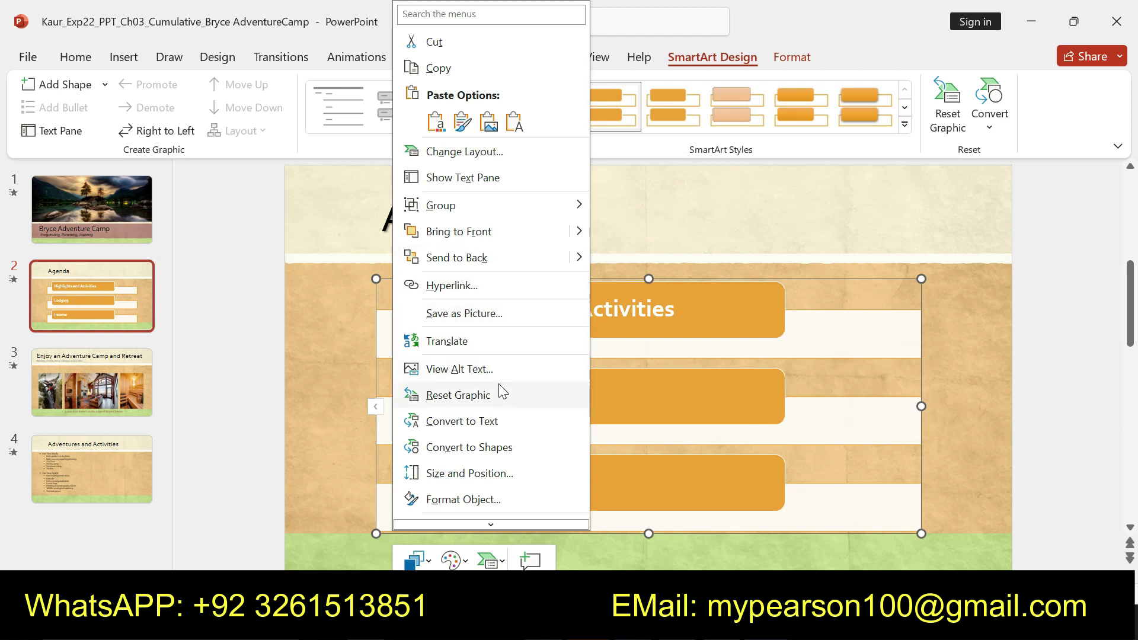
click(639, 492)
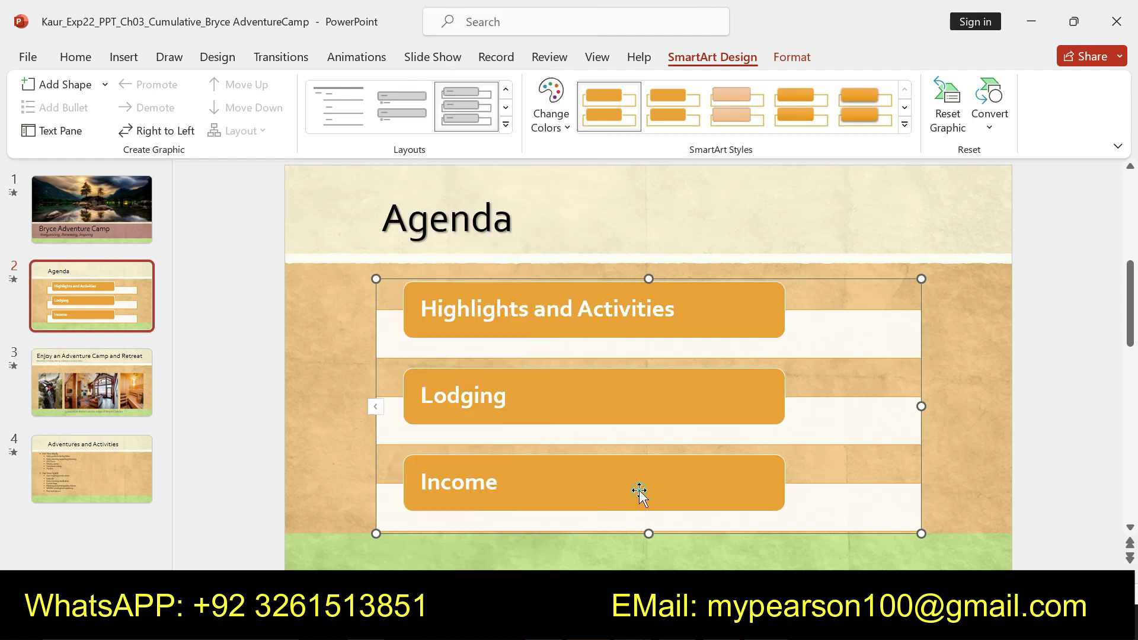
right_click(639, 490)
key(Escape)
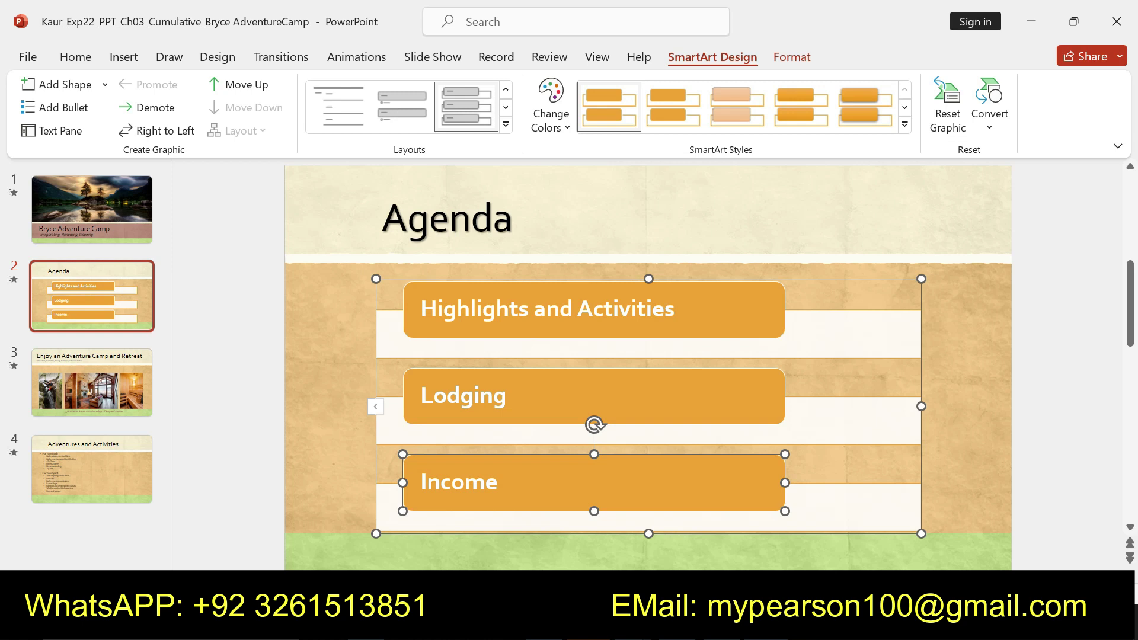
click(513, 495)
right_click(511, 483)
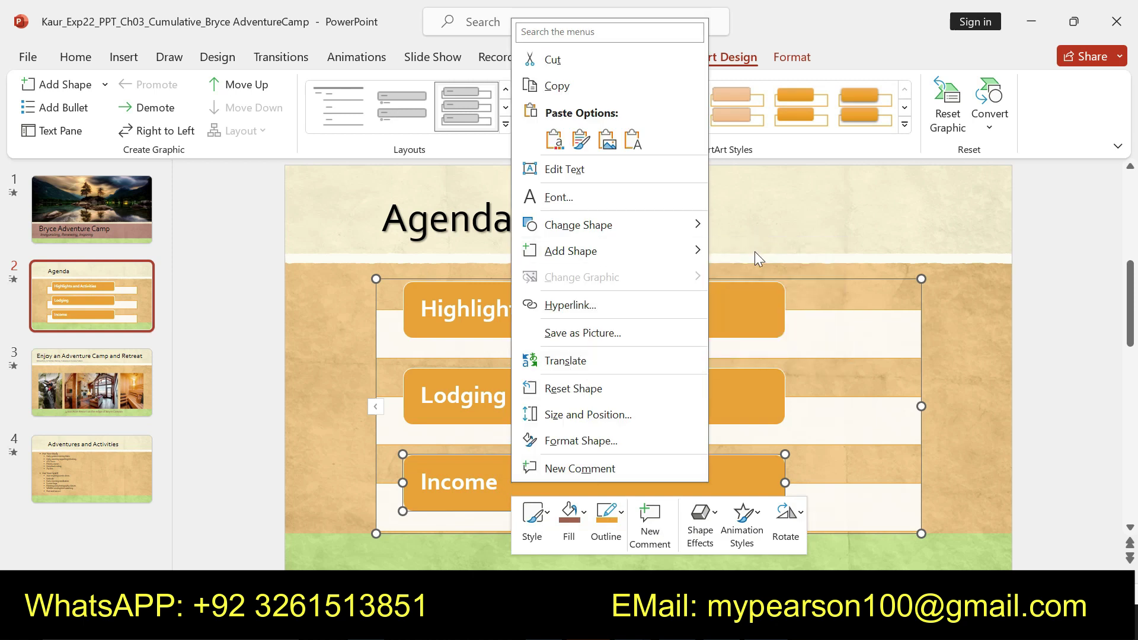
click(733, 252)
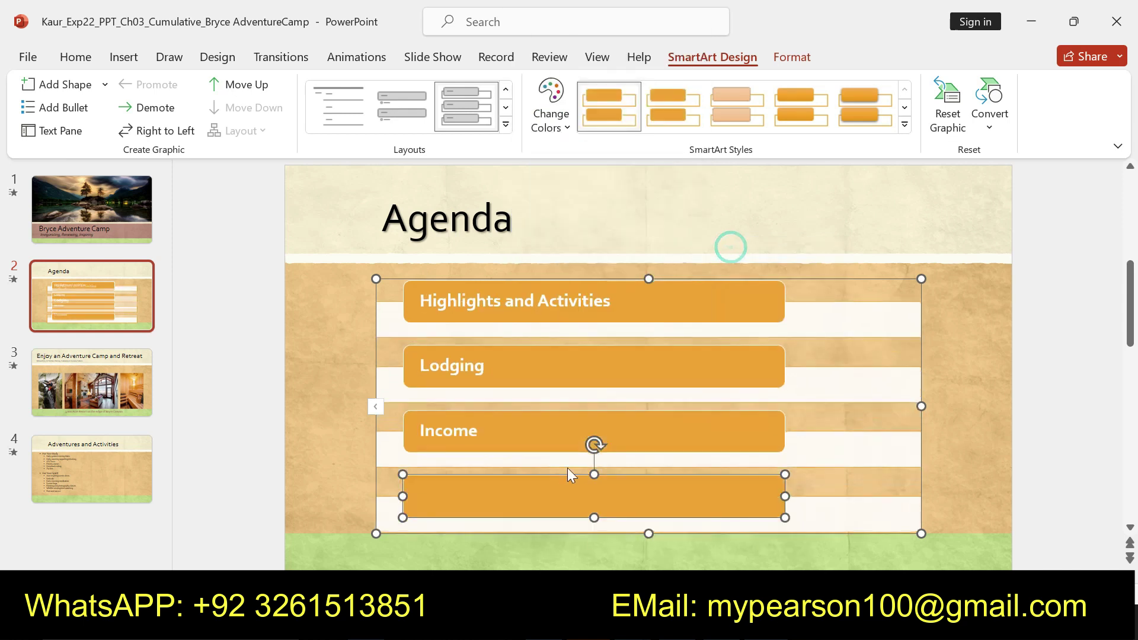
Step: Copy 'Revenue' from the Word instructions and paste it into the SmartArt list
key(alt+Tab)
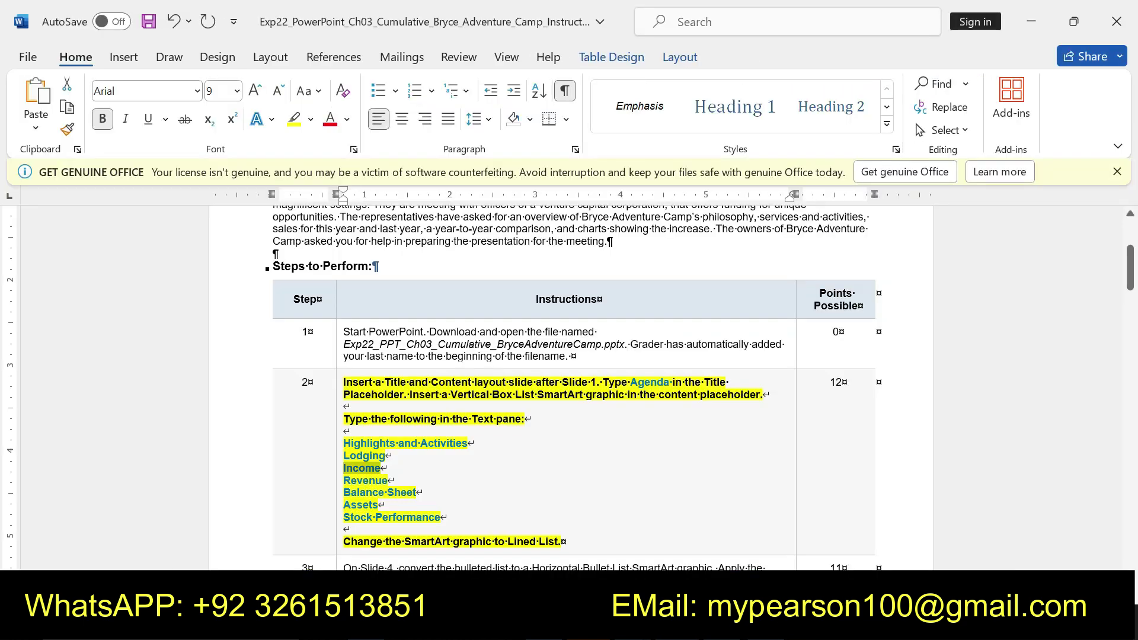
drag(344, 480, 386, 481)
key(ctrl+c)
key(alt+Tab)
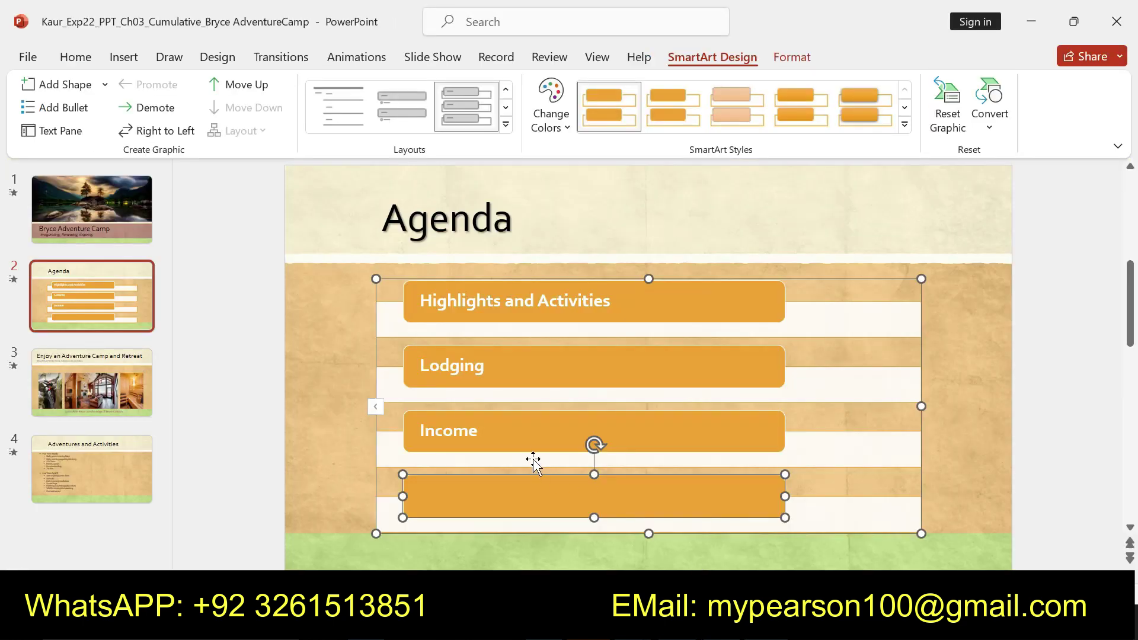
key(ctrl+v)
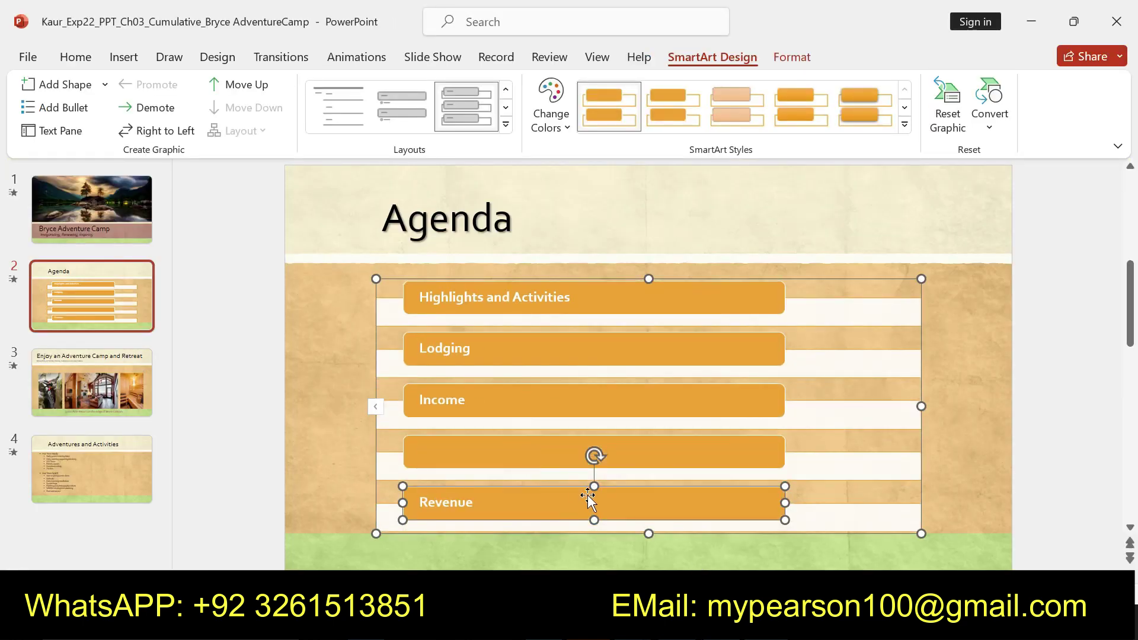
right_click(556, 501)
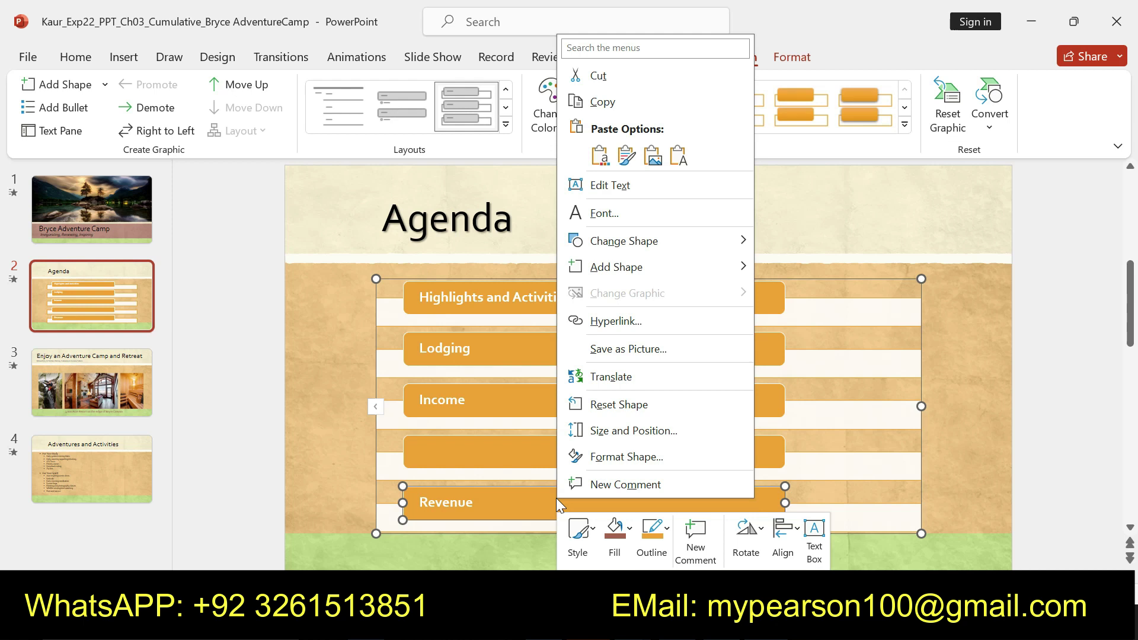
click(478, 449)
click(480, 451)
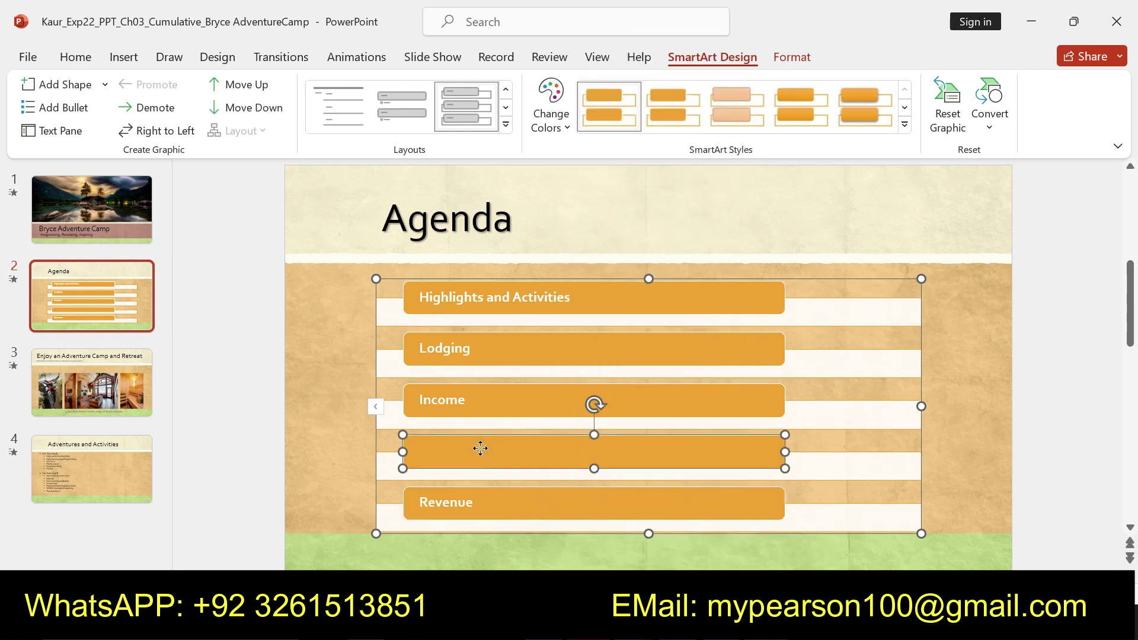
key(ctrl+v)
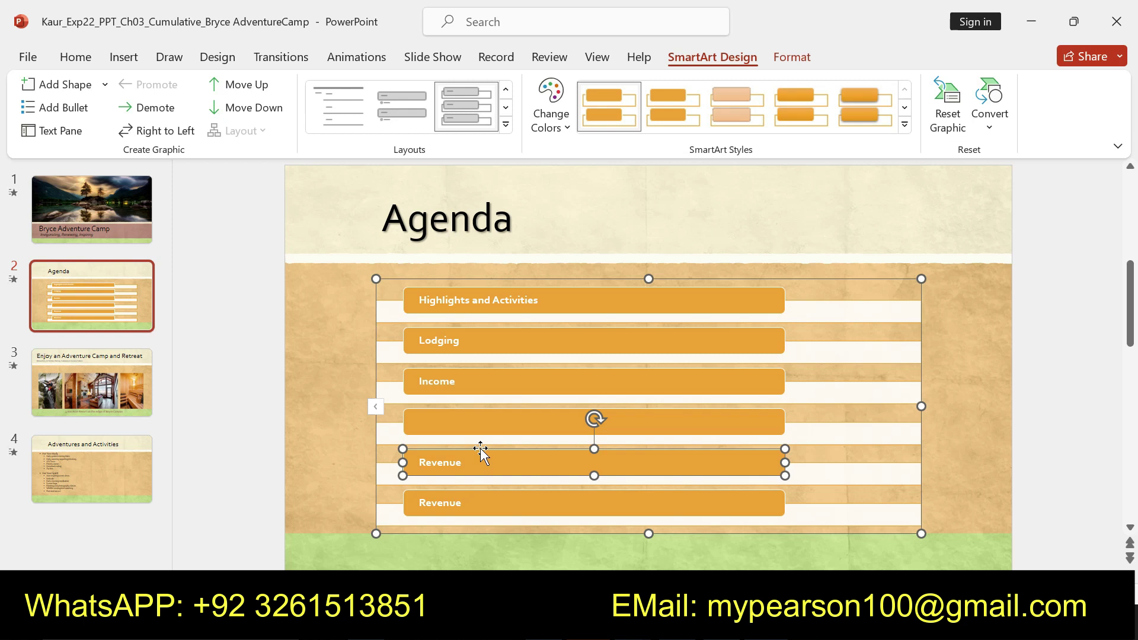
Step: Delete both Revenue boxes and select the Income box
key(Delete)
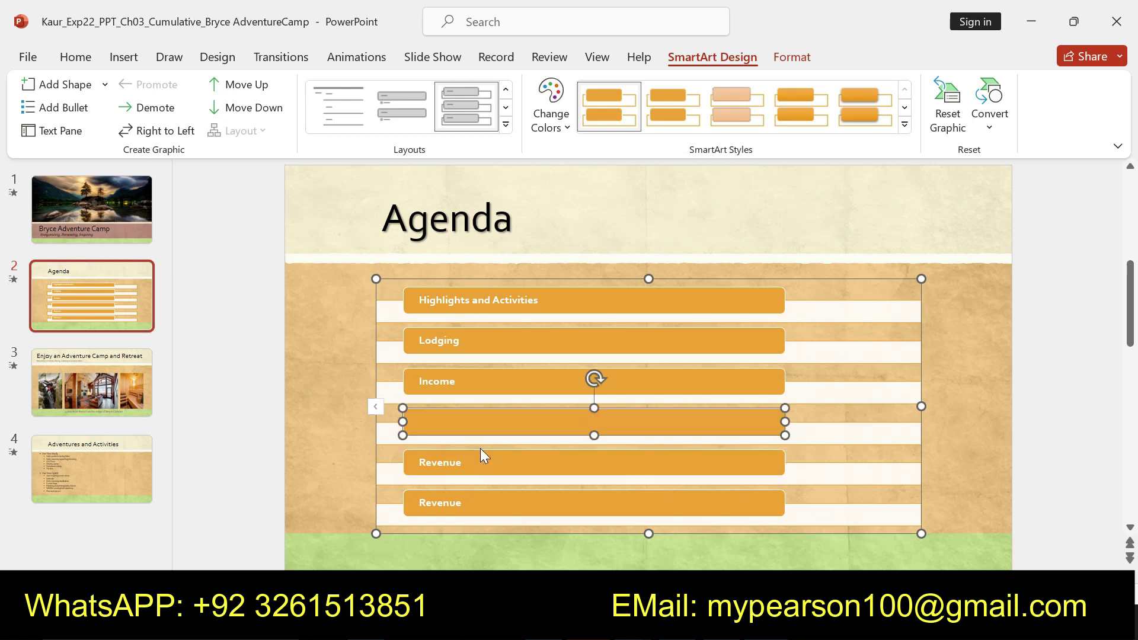
key(Delete)
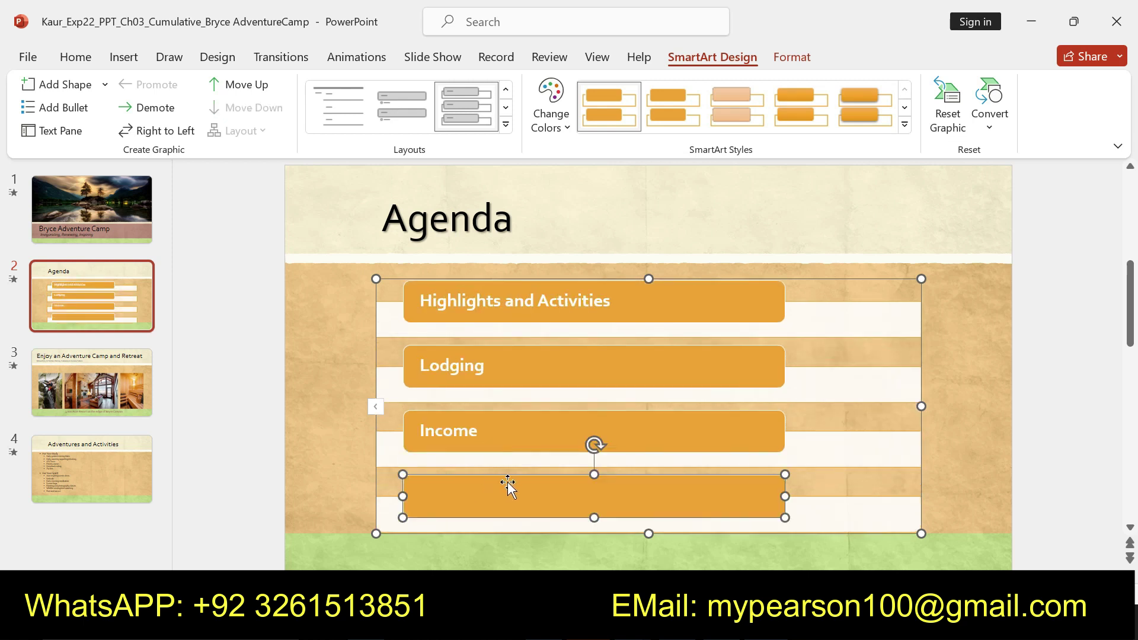
click(605, 476)
click(506, 438)
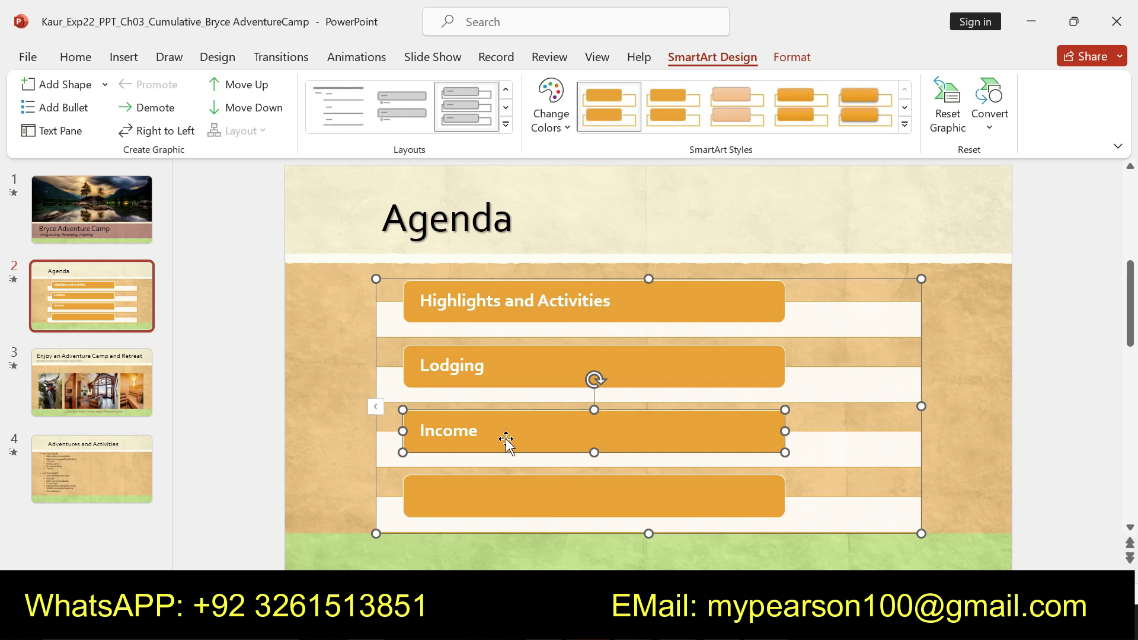
Step: Add a box after Income and paste Revenue into it, then undo the paste
click(544, 400)
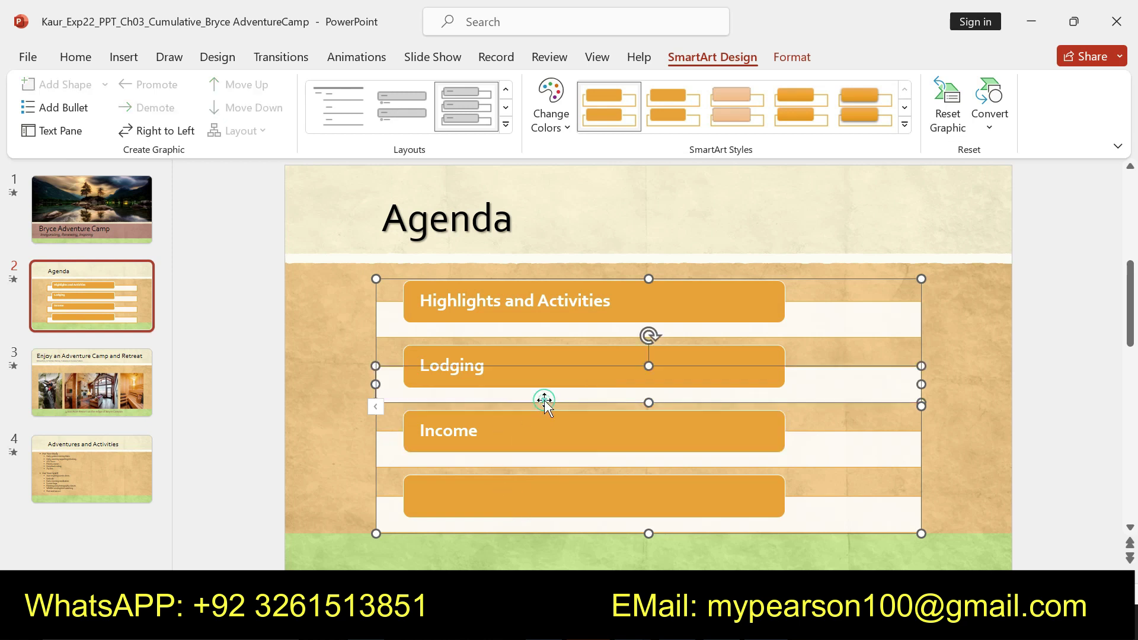
click(511, 444)
right_click(511, 444)
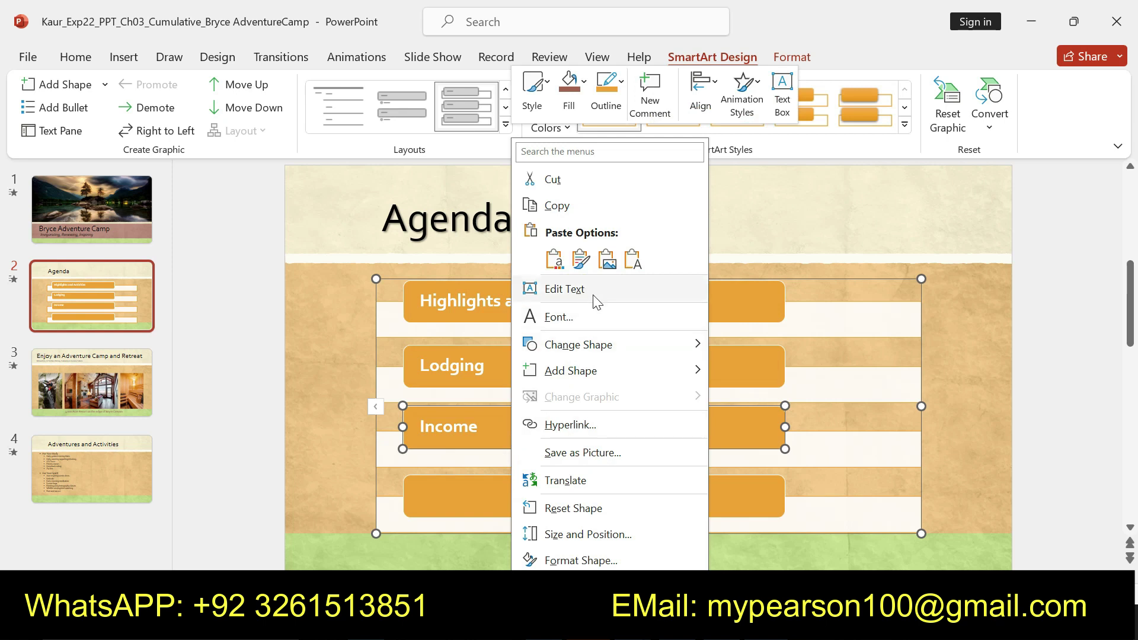
mouse_move(587, 371)
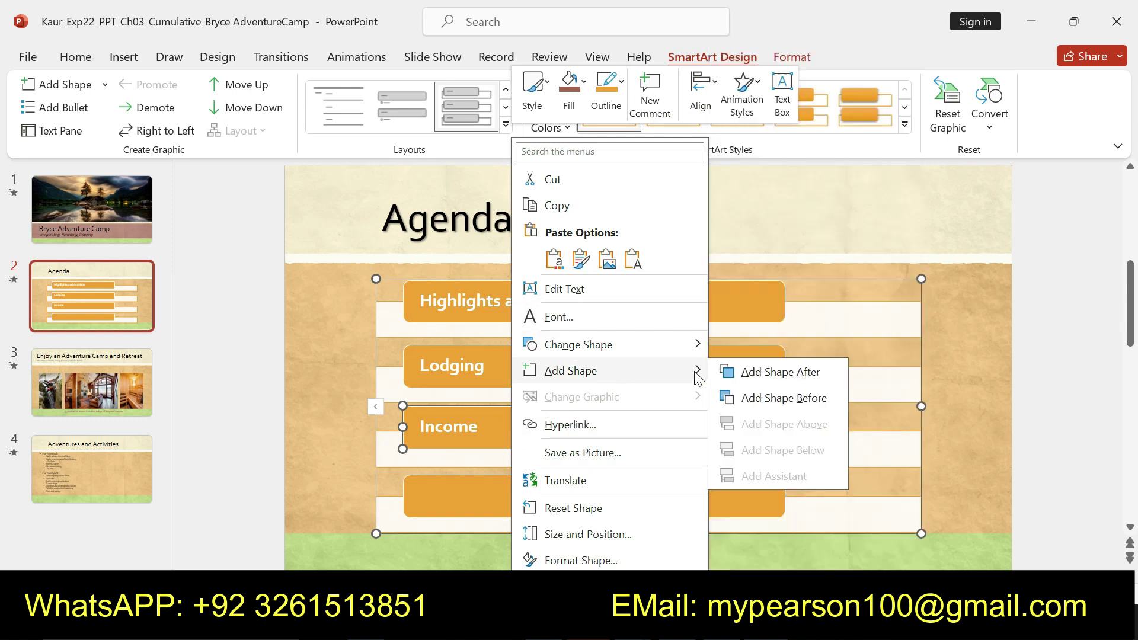
click(780, 372)
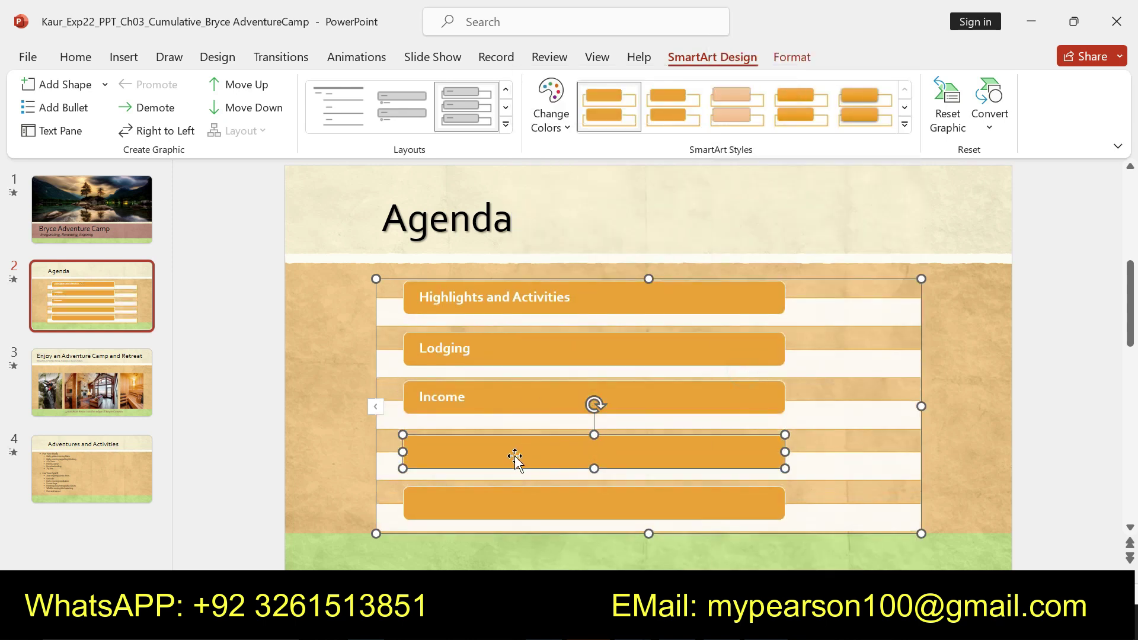
key(ctrl+v)
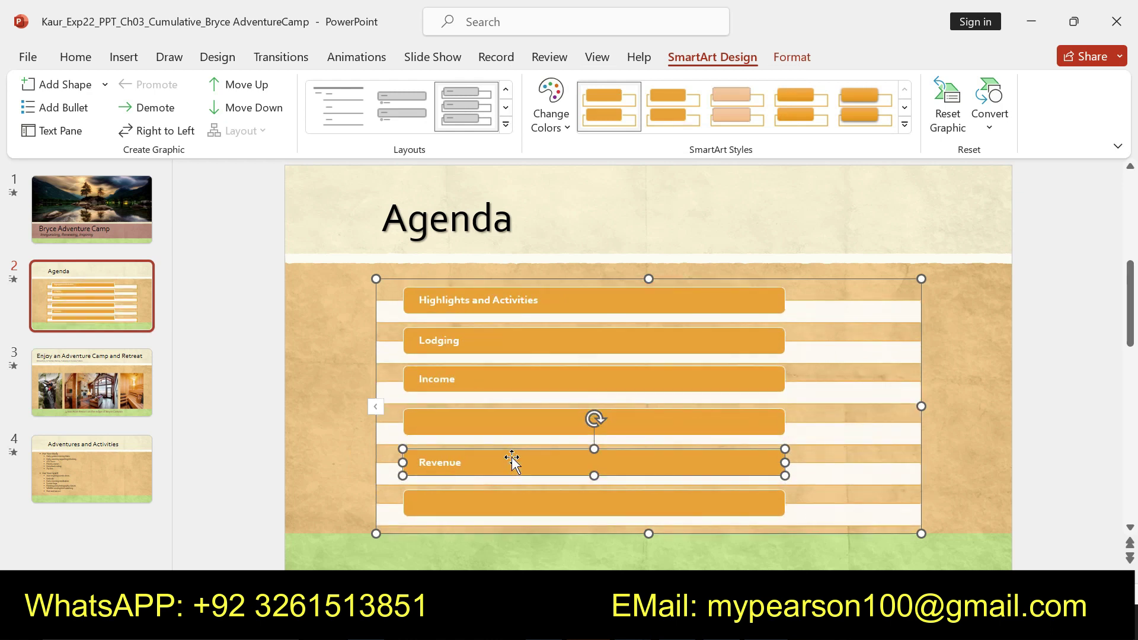
key(ctrl+z)
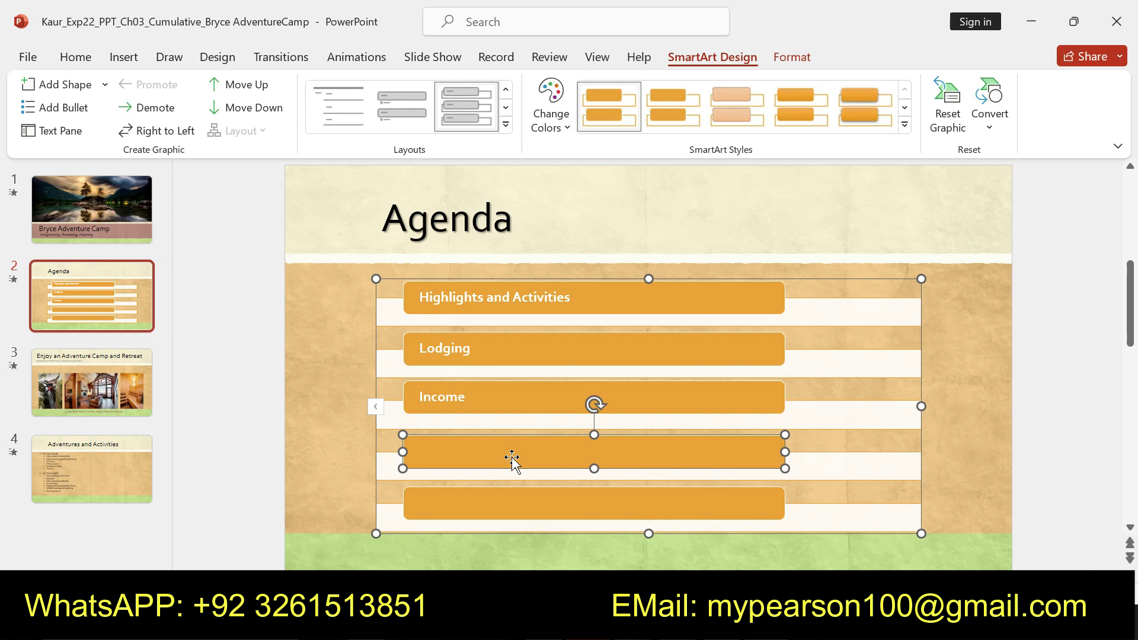
Step: Insert an empty box directly below Income in the Agenda SmartArt
click(493, 398)
right_click(494, 397)
mouse_move(560, 344)
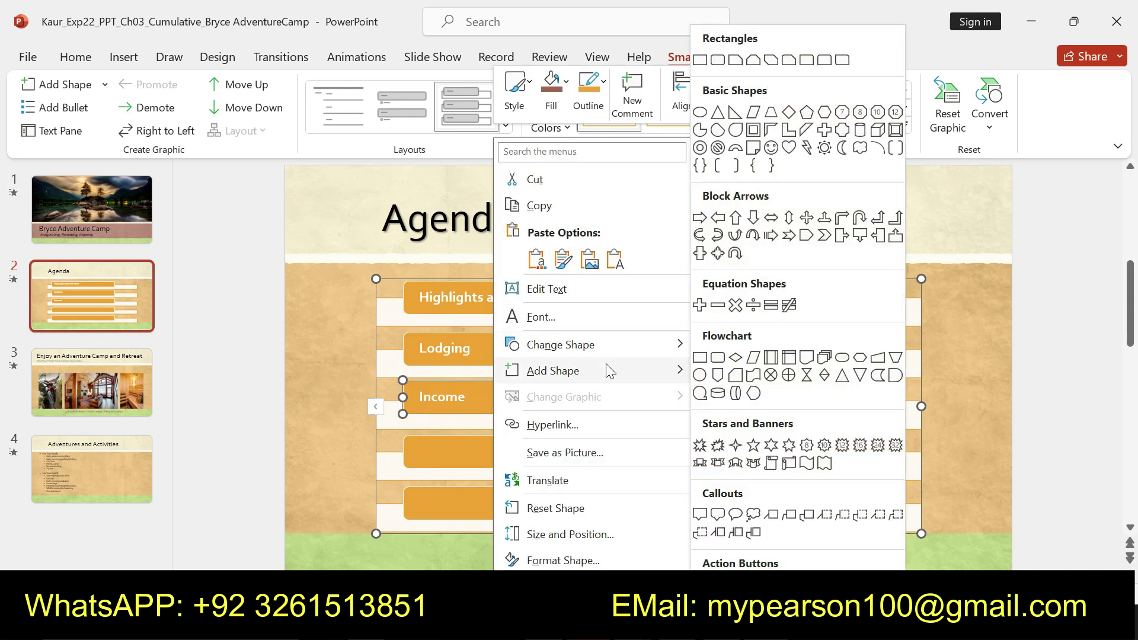
click(727, 370)
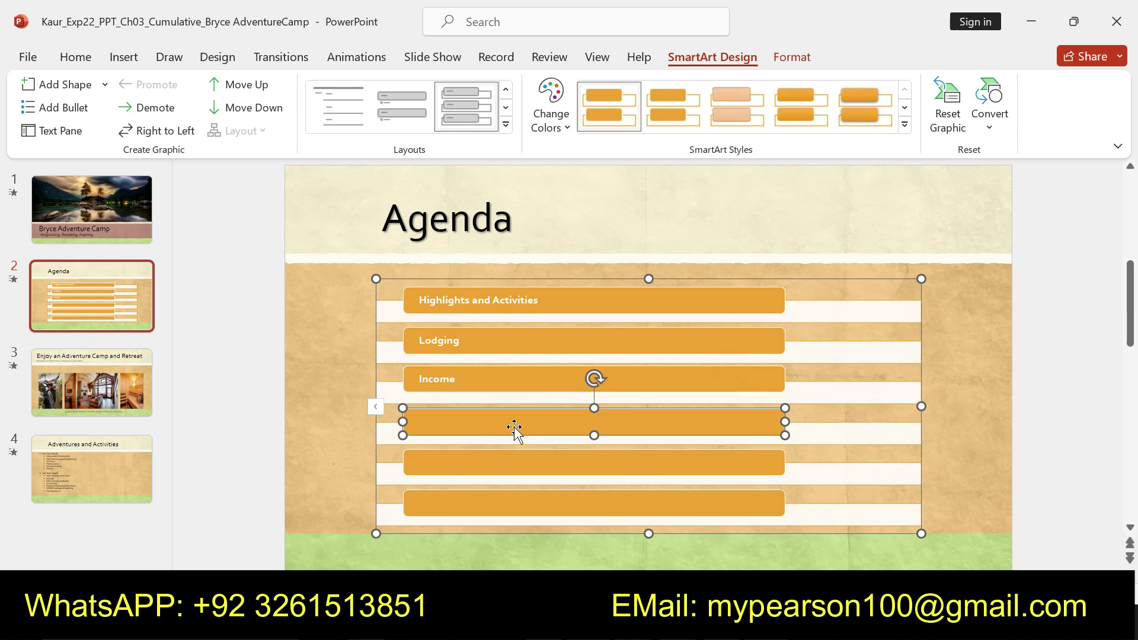
click(516, 463)
click(494, 422)
key(alt+Tab)
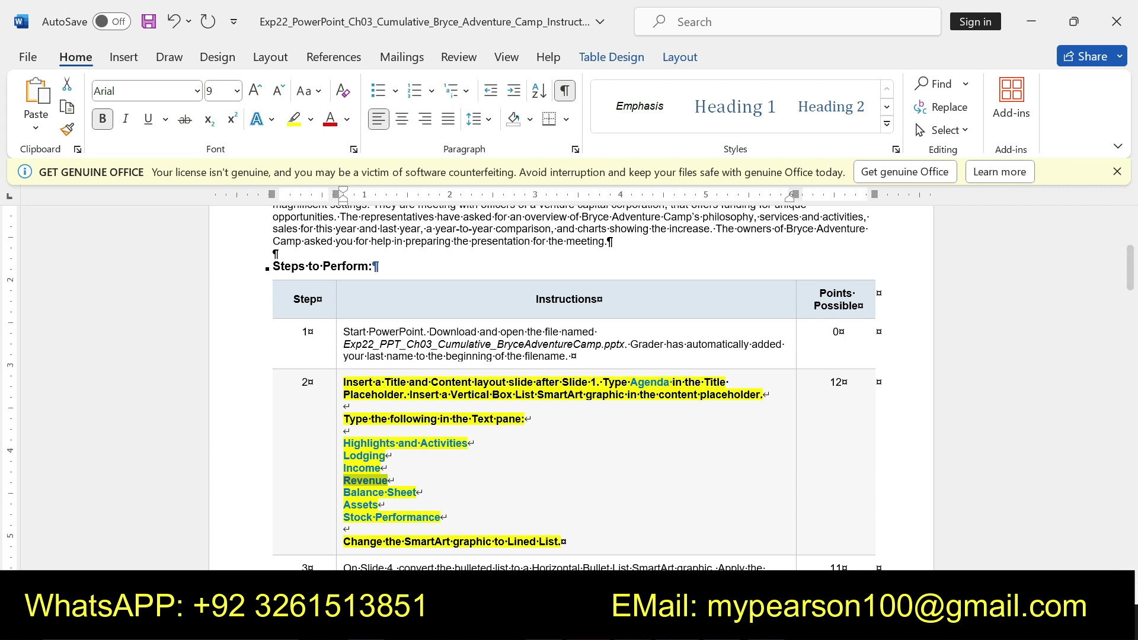
key(alt+Tab)
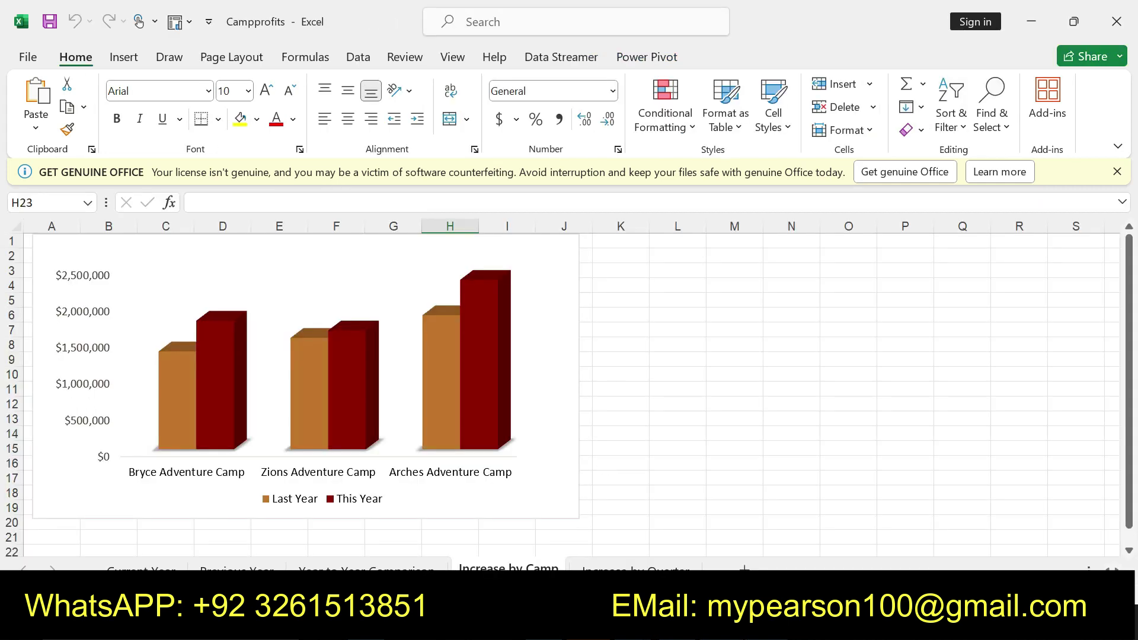
key(alt+Tab)
Step: Paste Revenue below Income and cut the leftover empty box
click(470, 386)
click(458, 417)
click(458, 417)
text(Revenue)
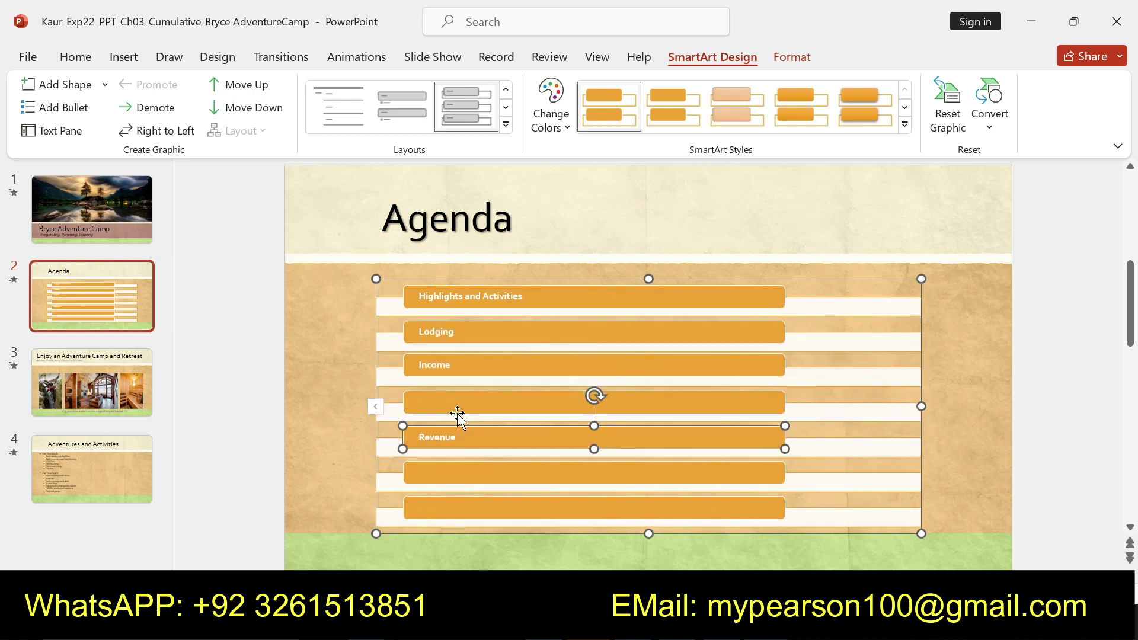
right_click(461, 403)
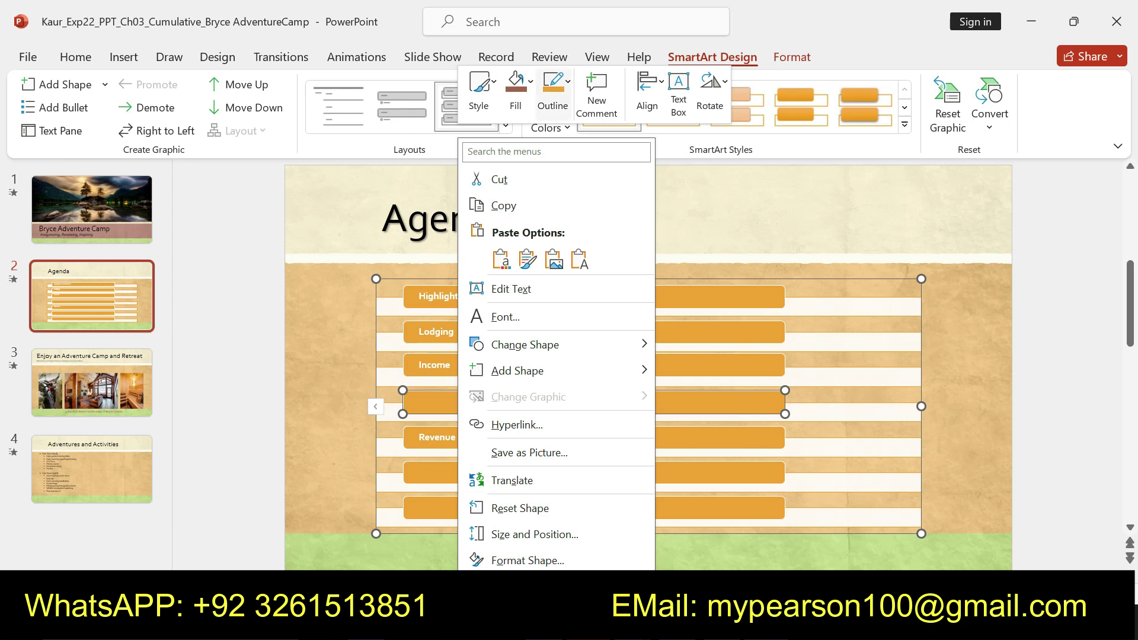
click(527, 179)
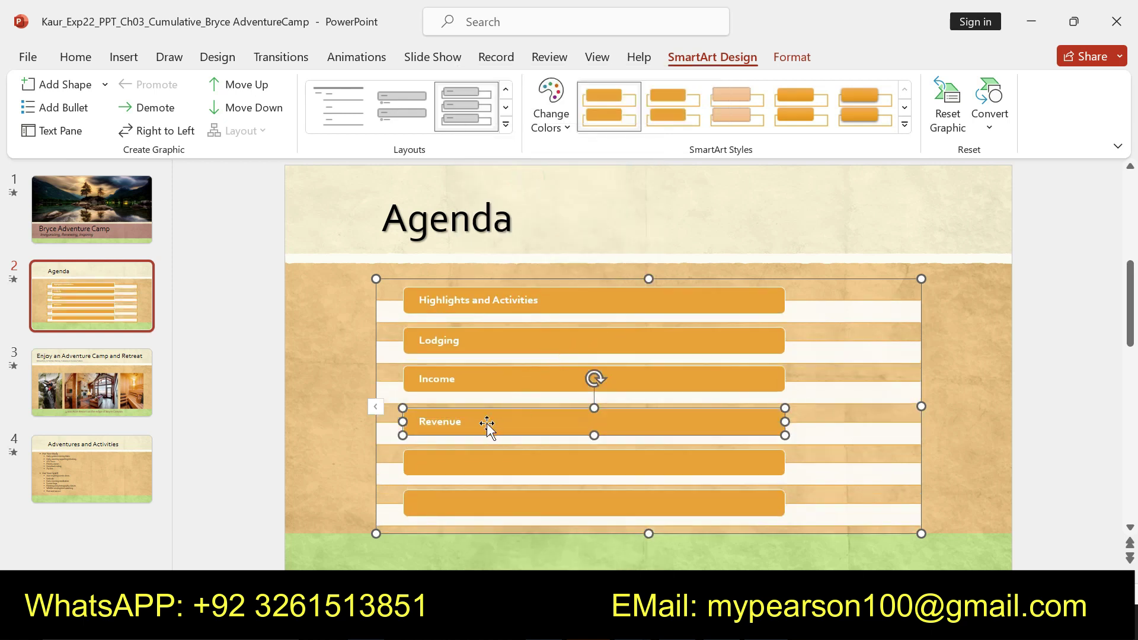
Step: Copy Balance Sheet from the Word instructions into the Agenda list and cut the empty box
click(452, 466)
key(alt+Tab)
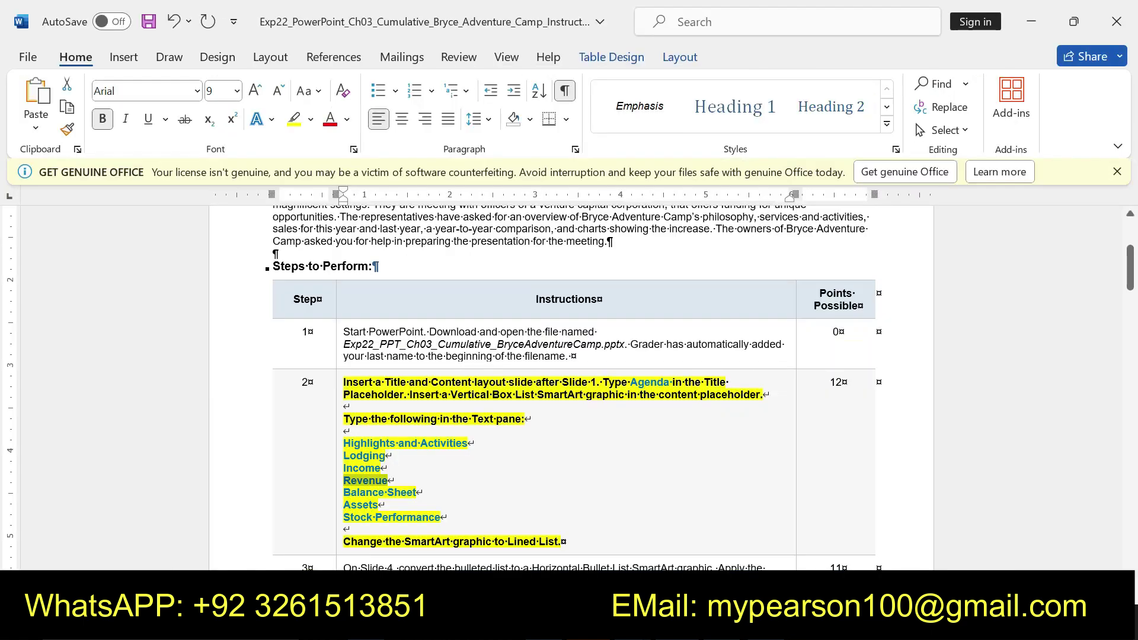
drag(344, 493, 416, 492)
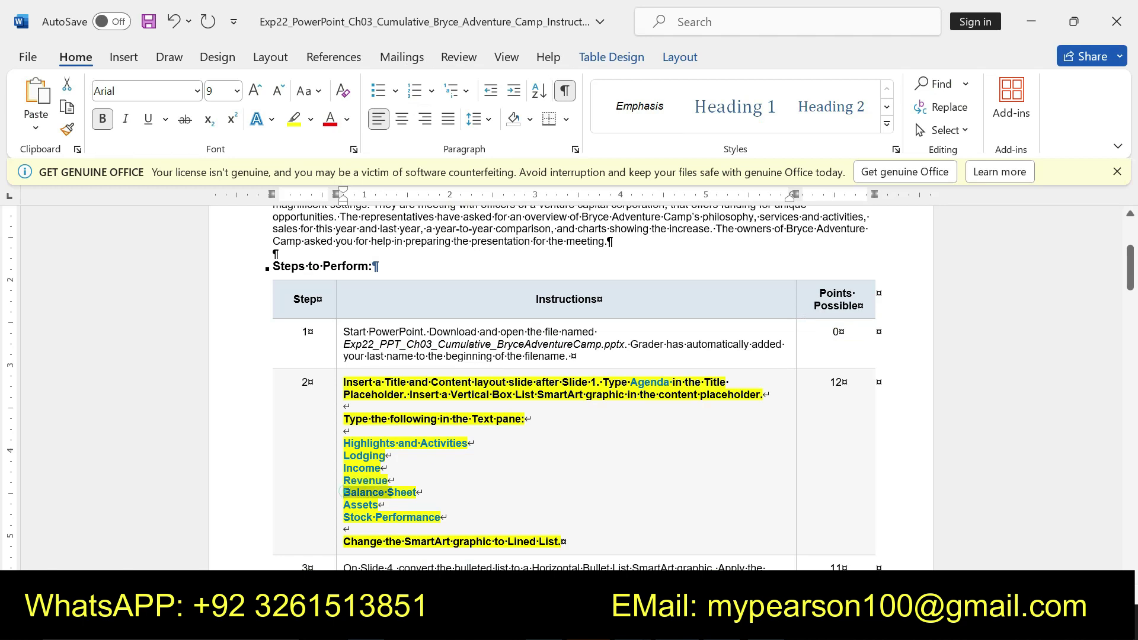
key(ctrl+c)
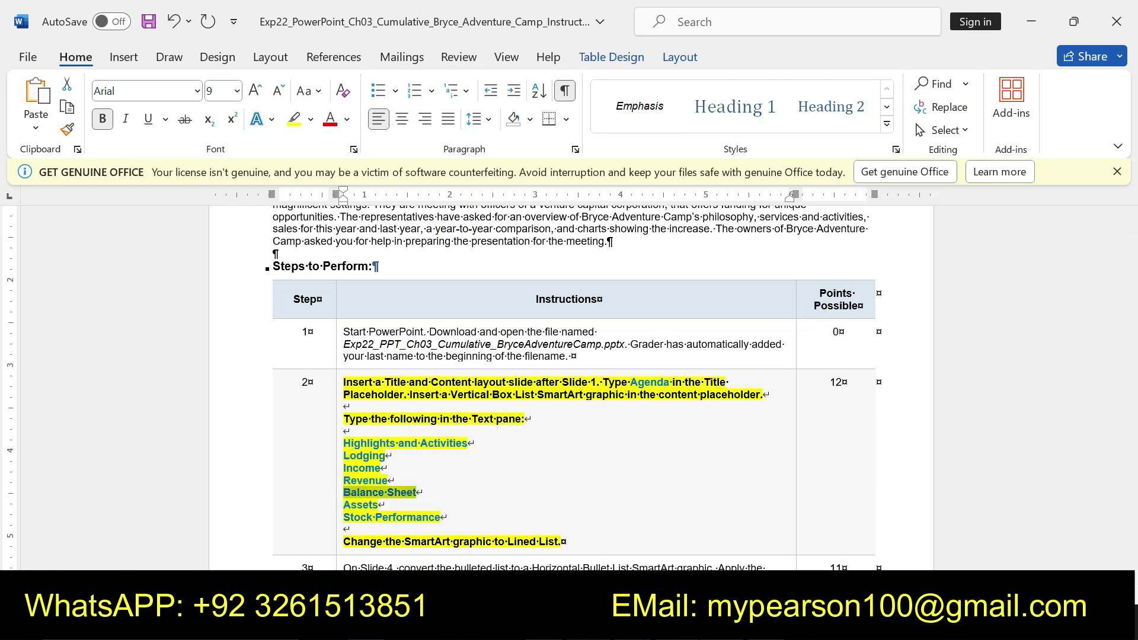
key(alt+Tab)
key(ctrl+v)
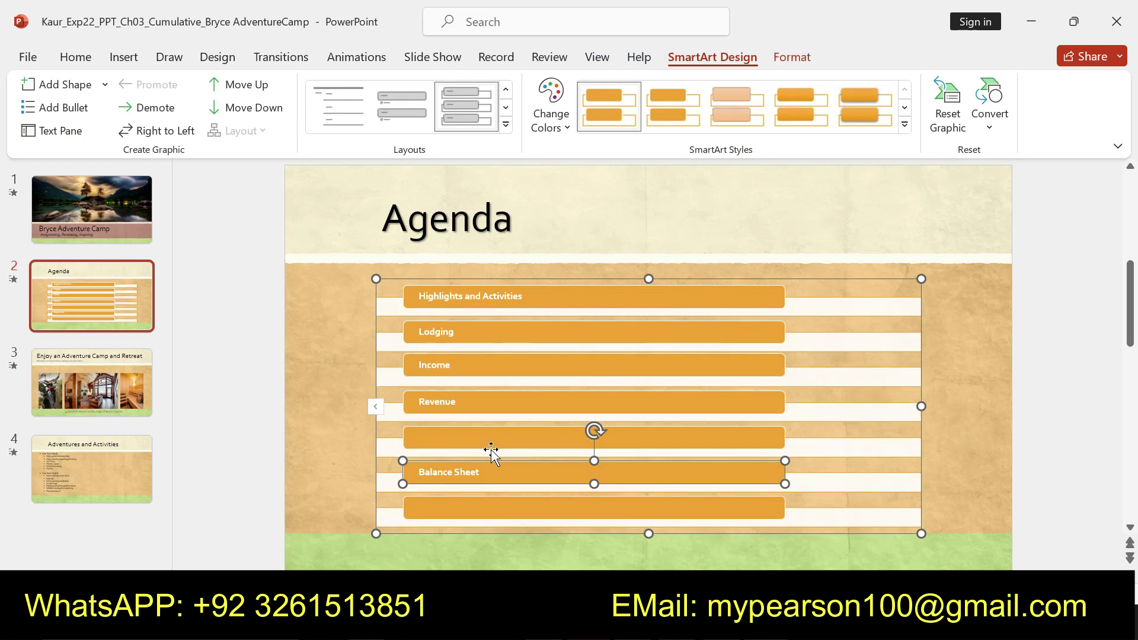
right_click(488, 439)
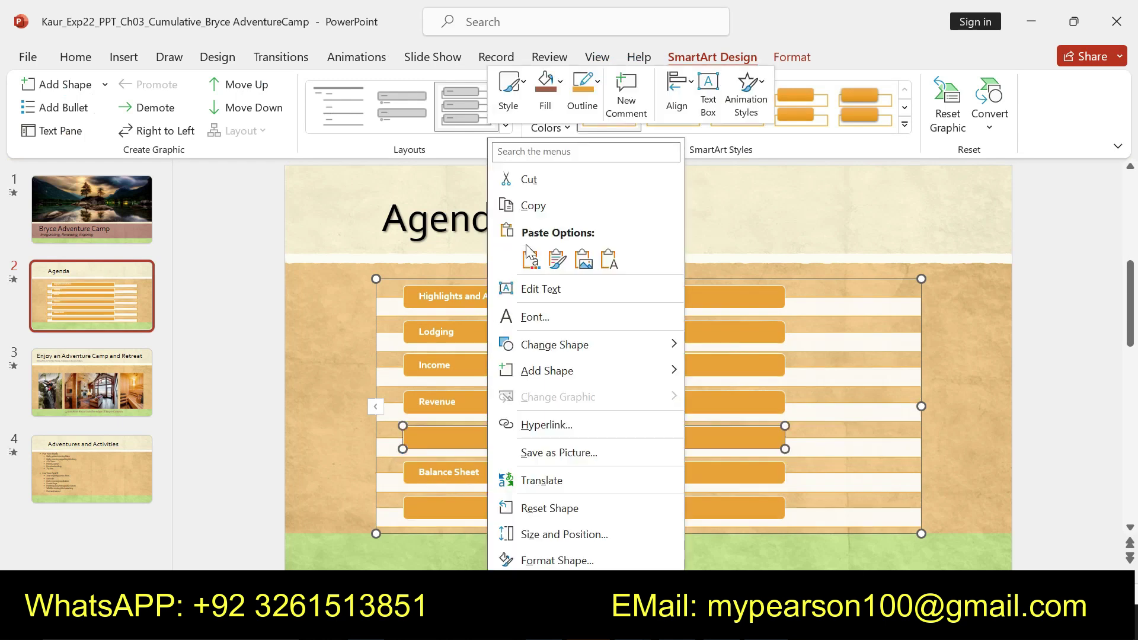
click(528, 178)
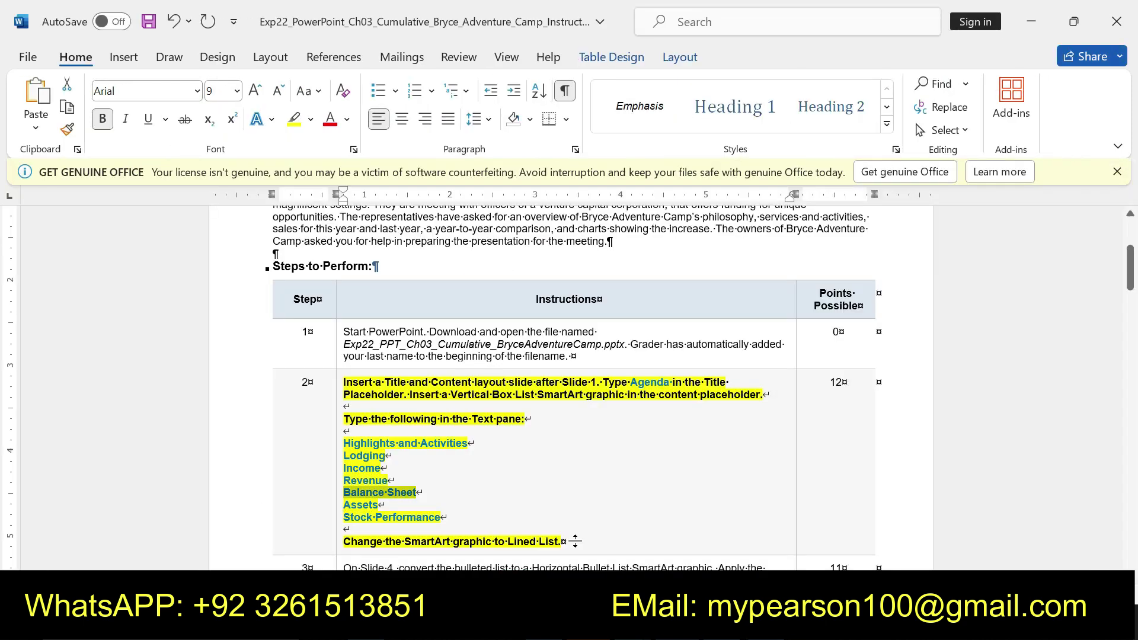
Step: Paste Assets below Balance Sheet and remove the empty box above it
drag(343, 505, 380, 511)
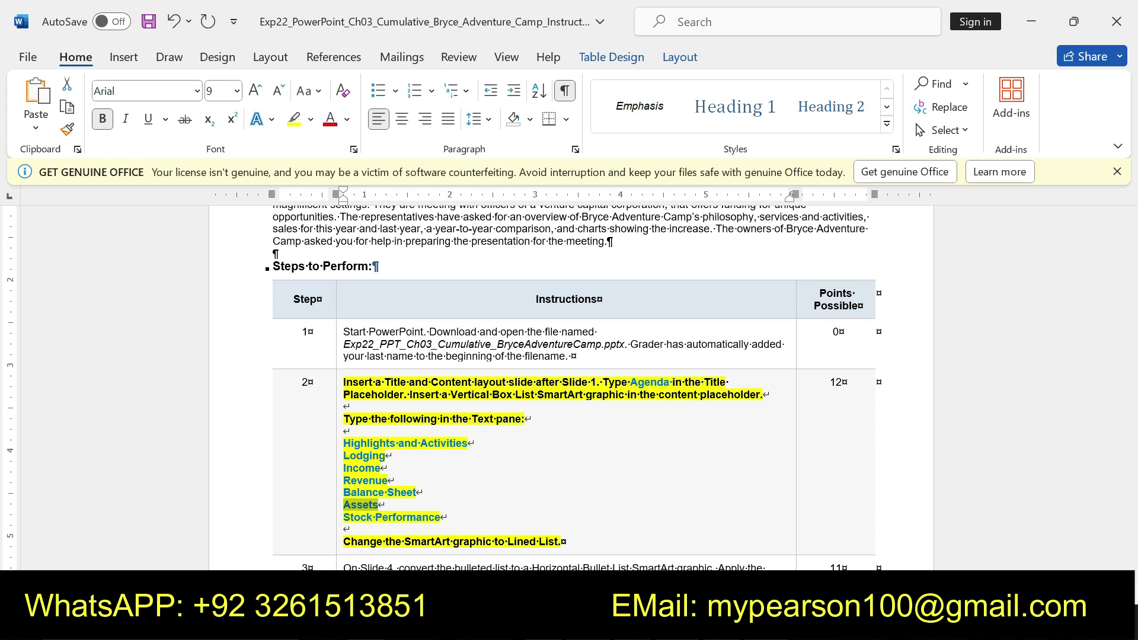
key(alt+Tab)
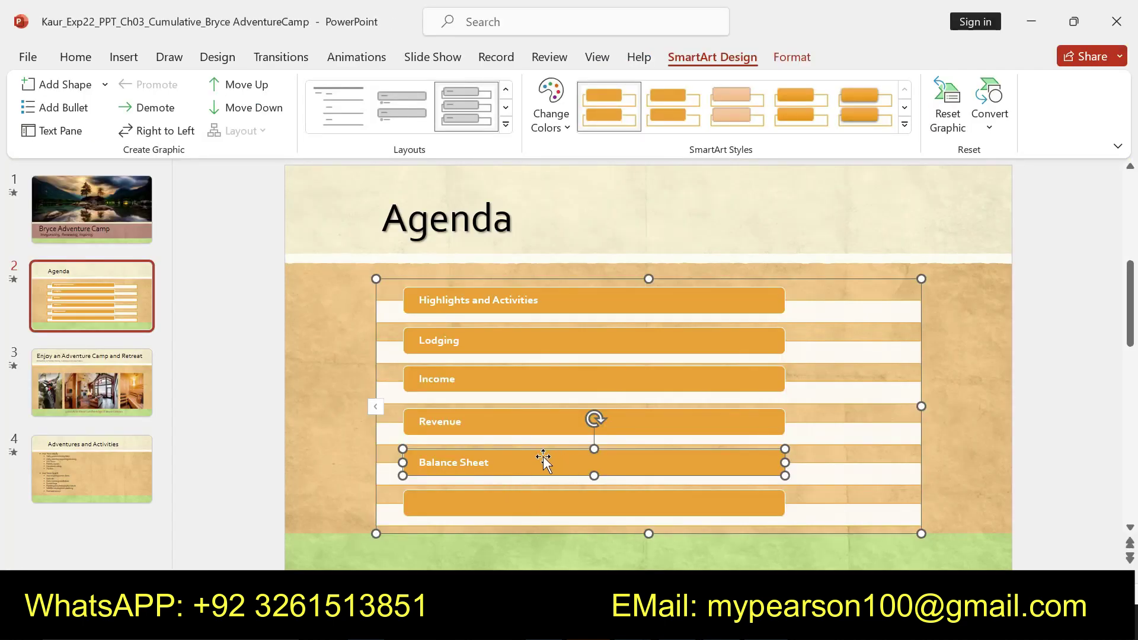
click(473, 501)
key(ctrl+v)
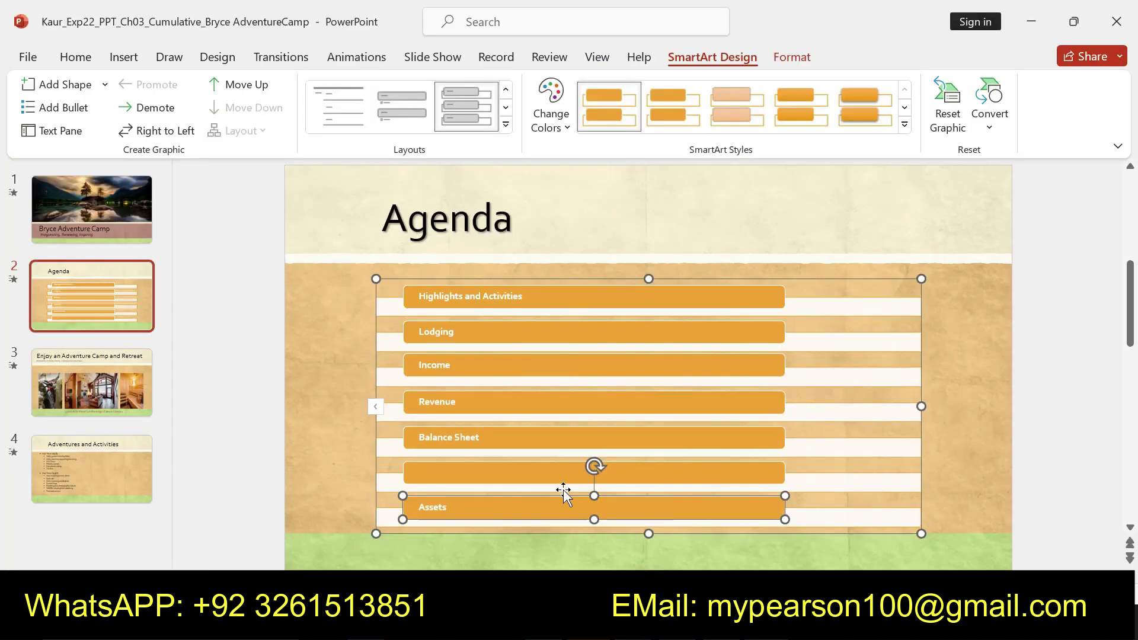
right_click(499, 476)
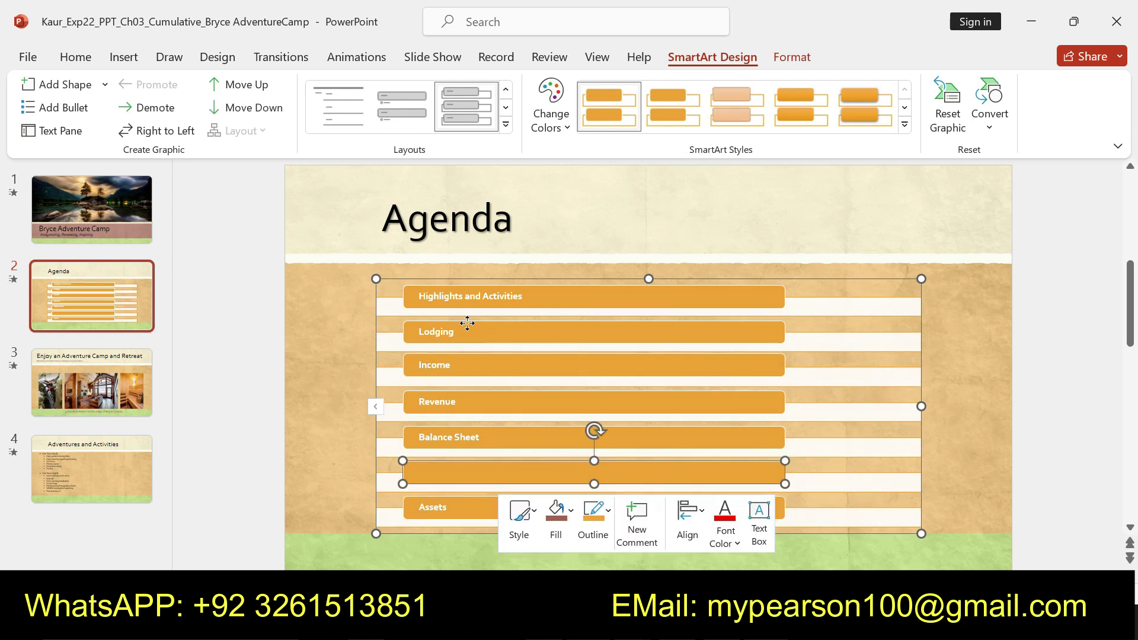
click(544, 82)
key(Delete)
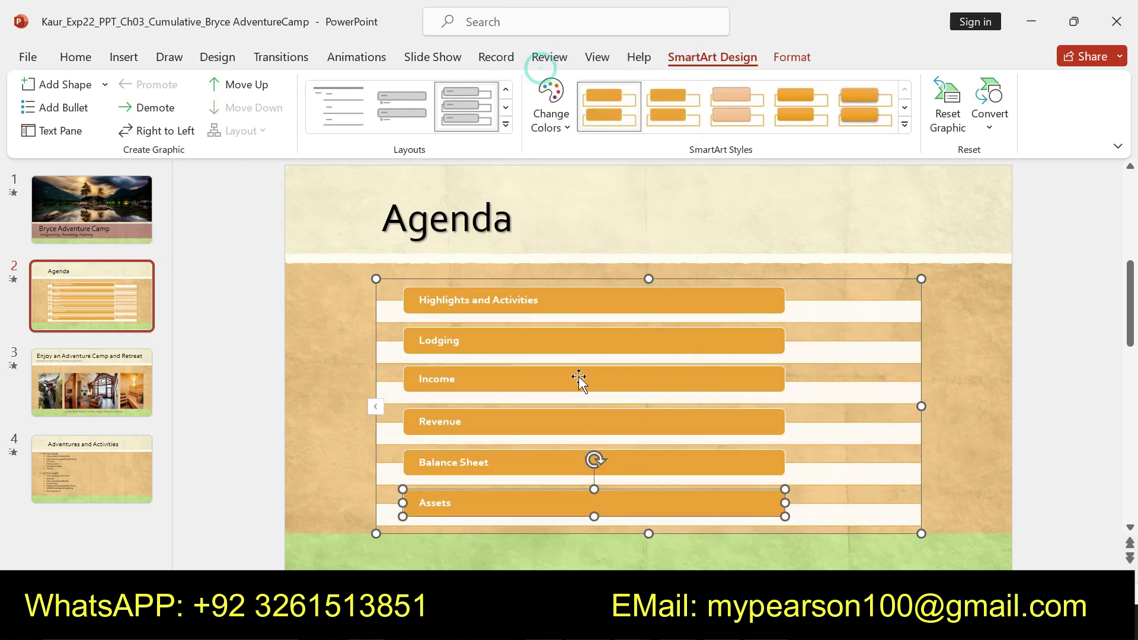
Step: Copy the text Stock Performance from the Word instructions
key(alt+Tab)
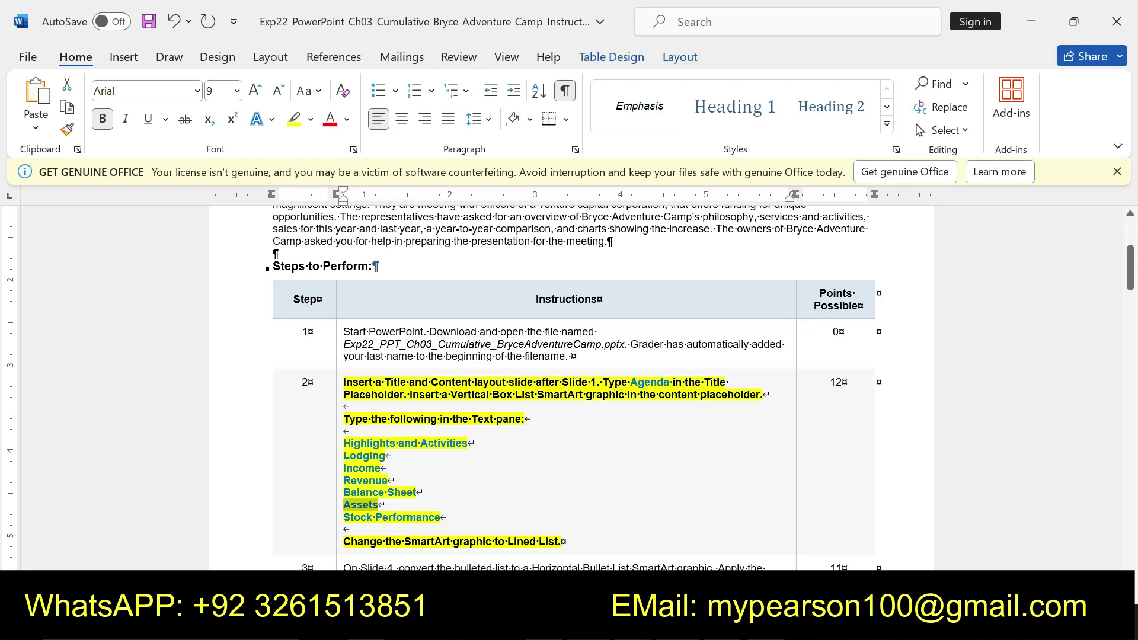
drag(441, 518, 343, 518)
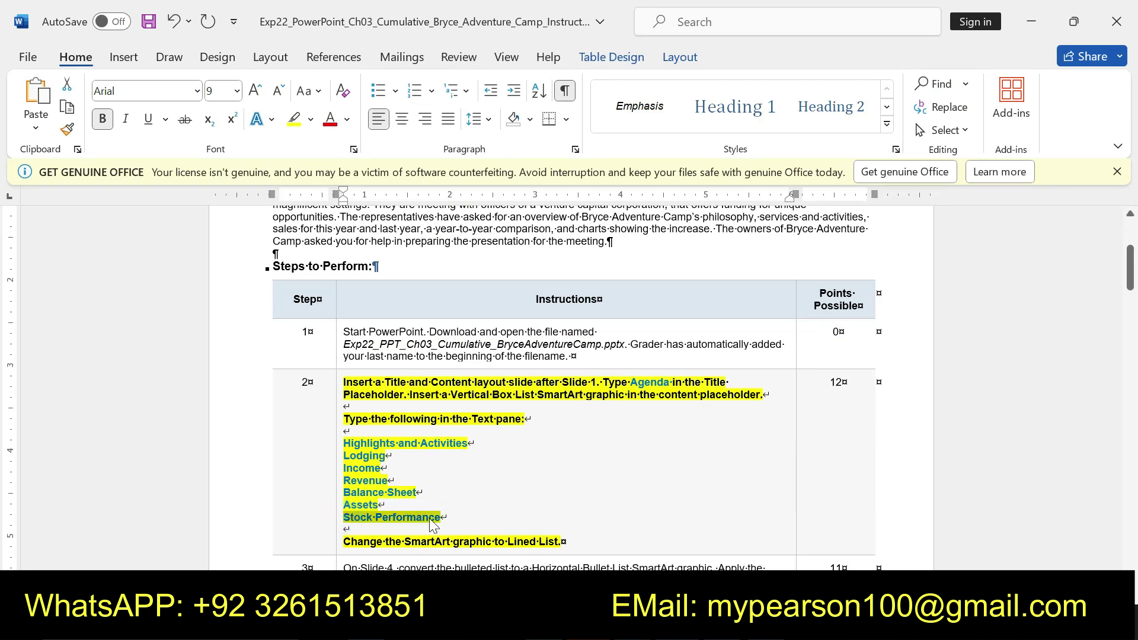
key(ctrl+c)
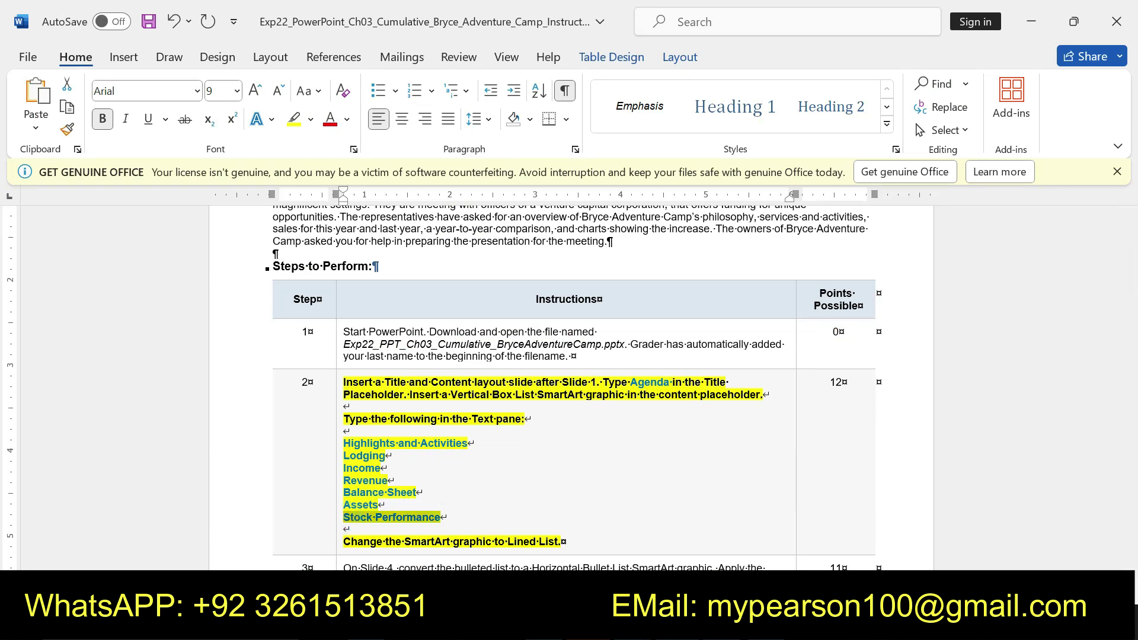